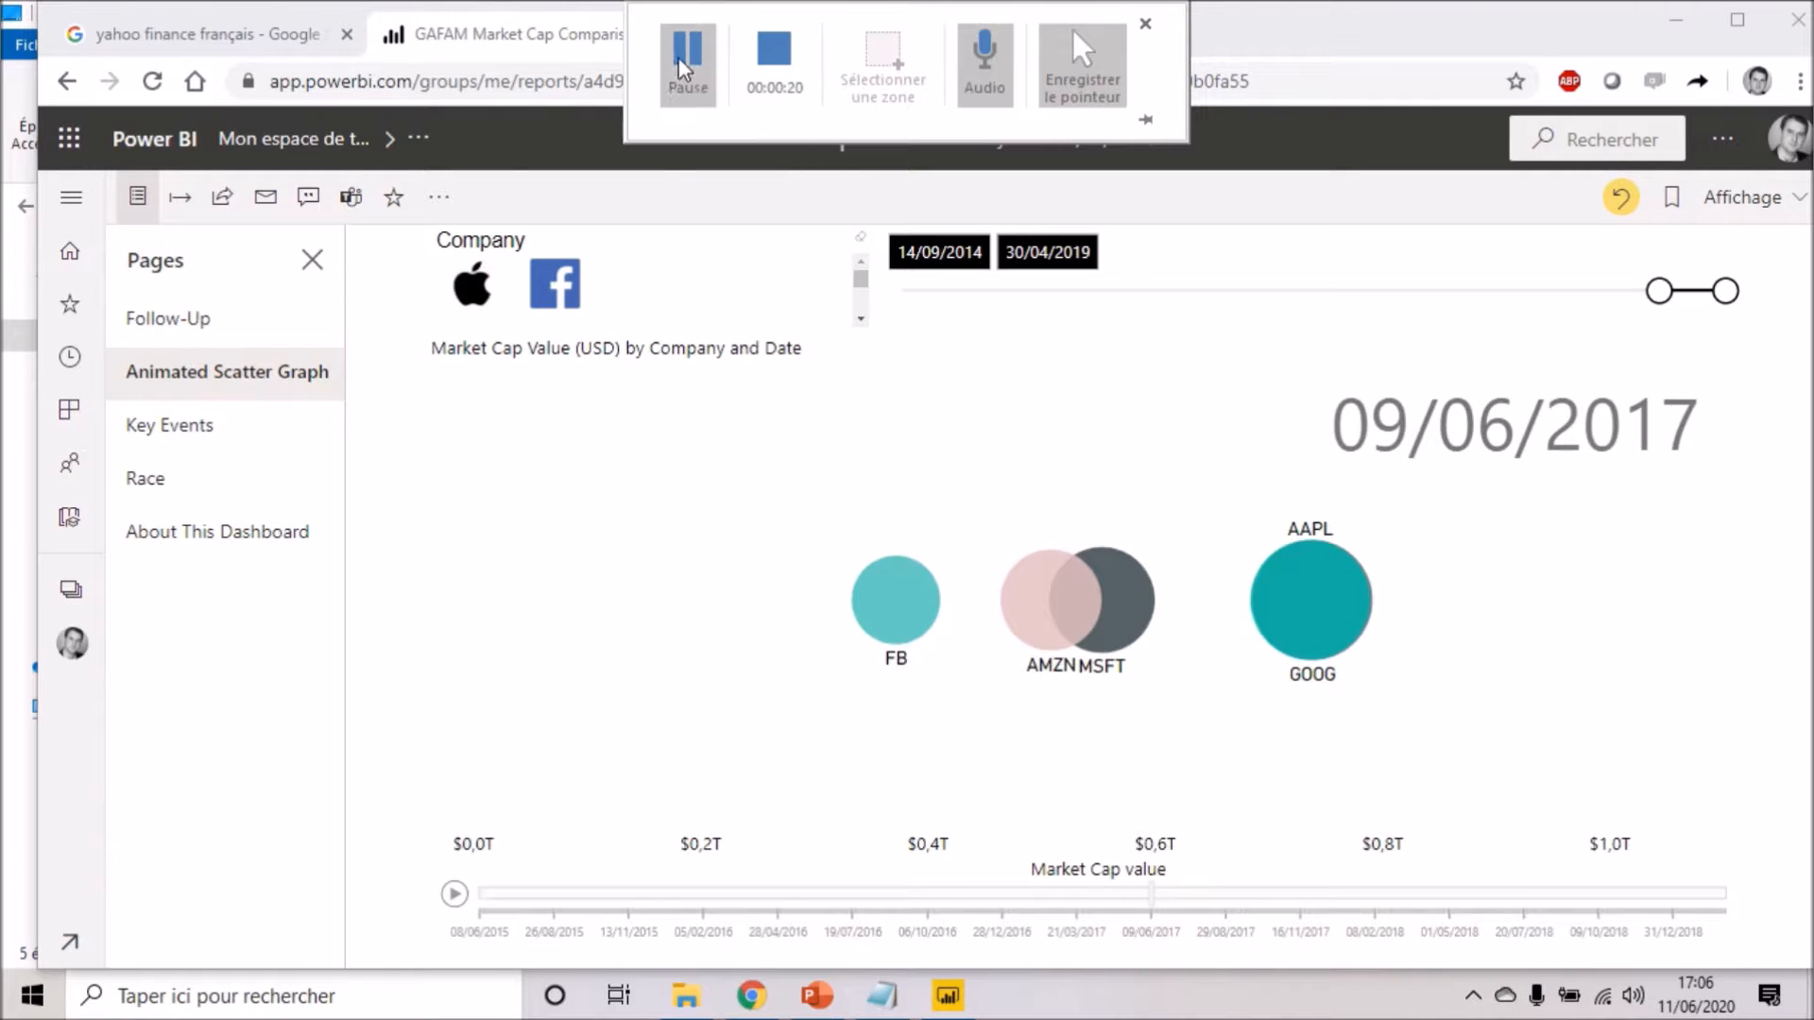
- Play the animated market cap scatter graph and view the Key Events report page open alongside it
left_click(454, 894)
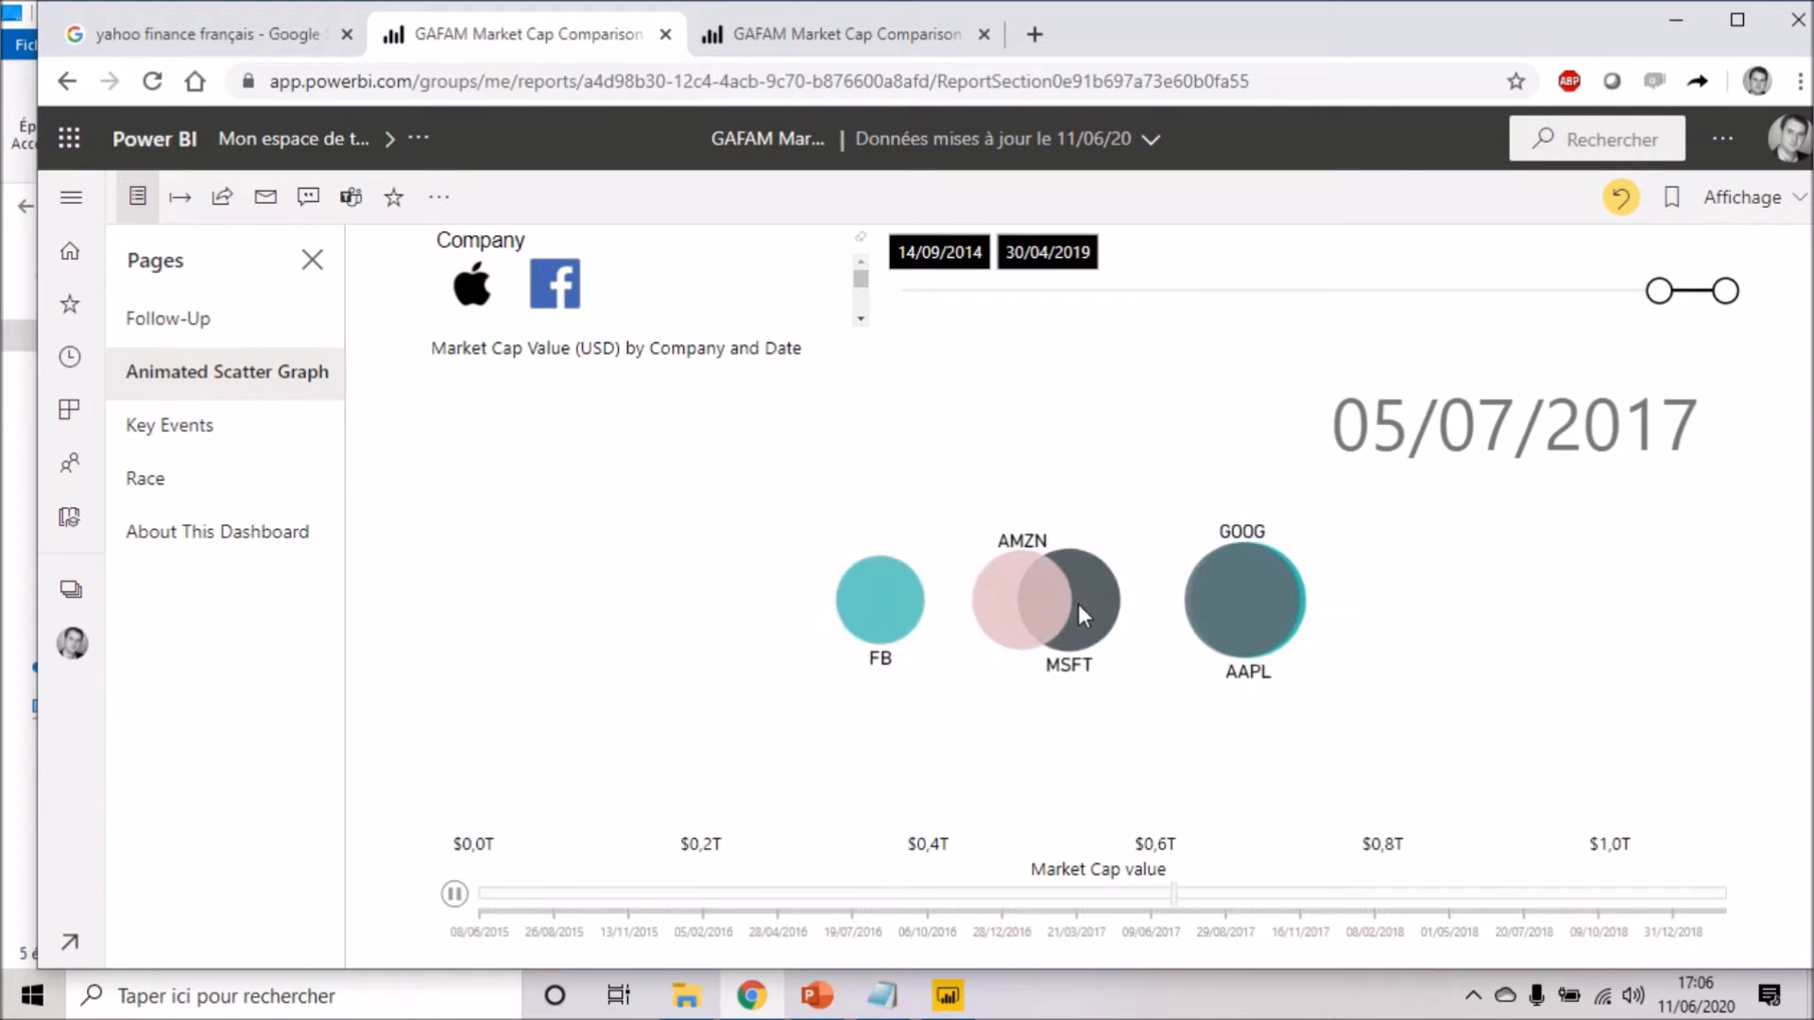
left_click(766, 34)
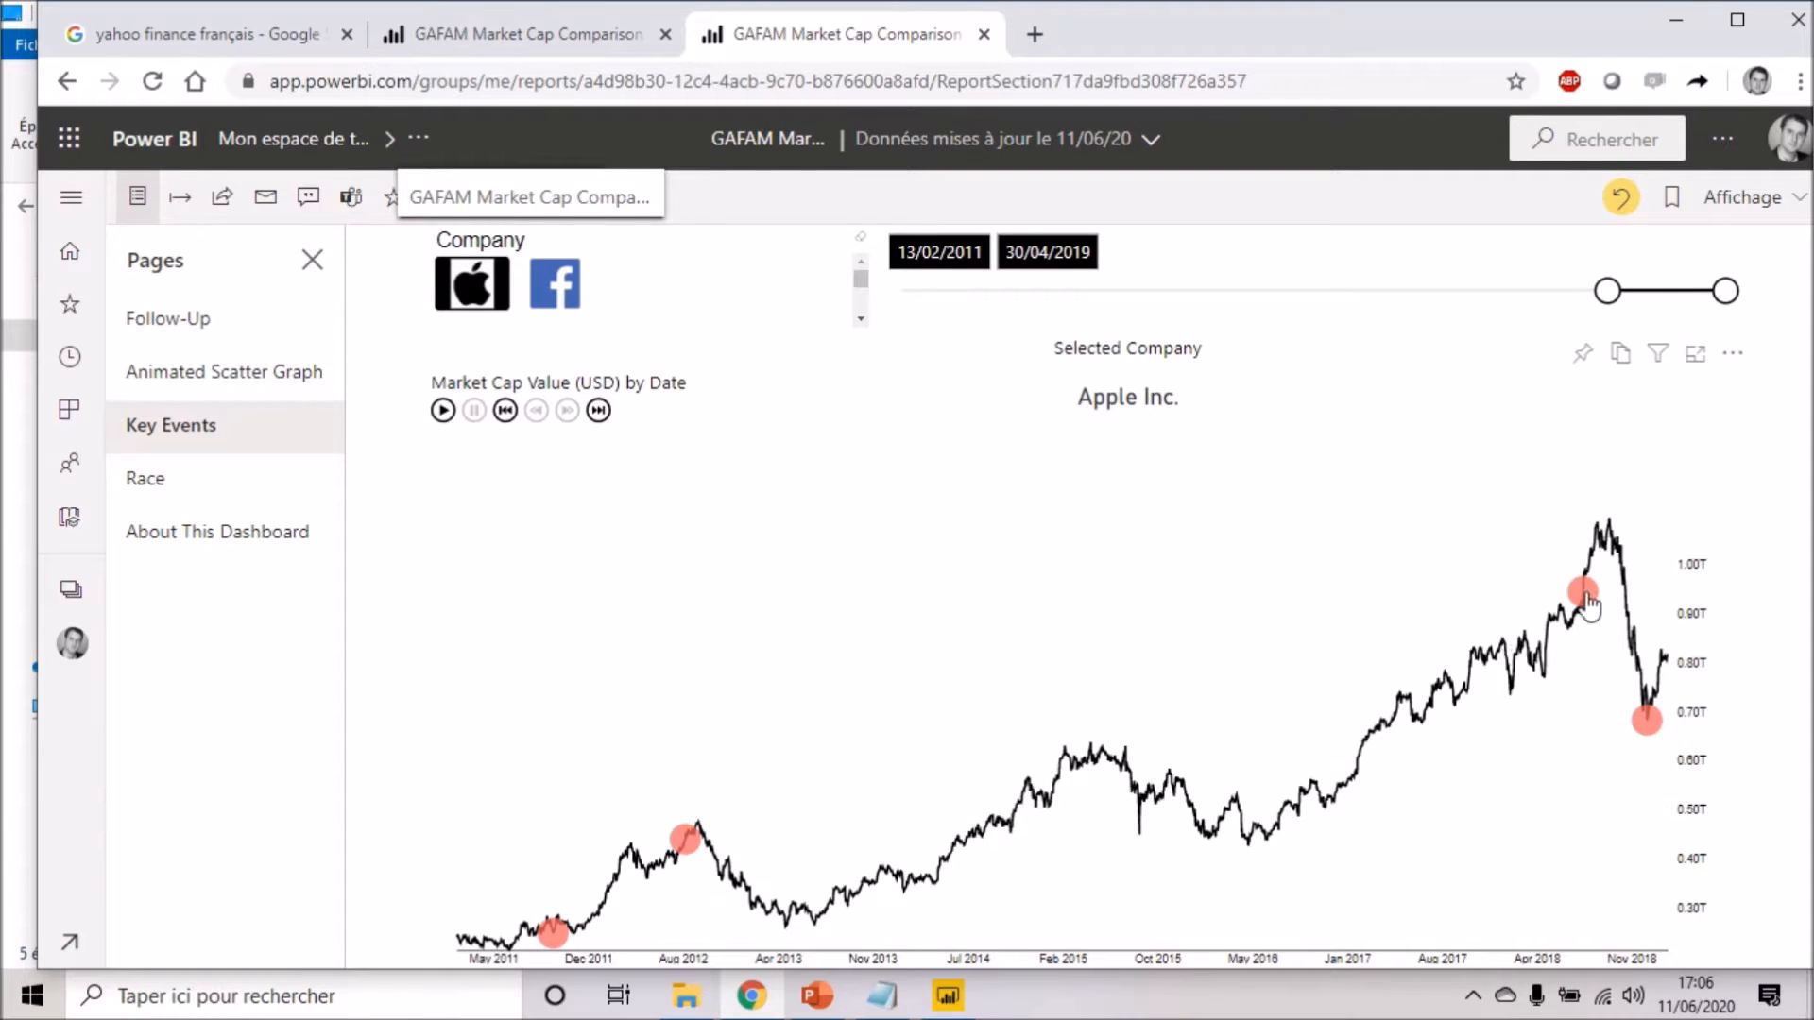
- Open the French Yahoo Finance site from the Google results and look up Google's GOOG quote for Alphabet Inc
left_click(203, 34)
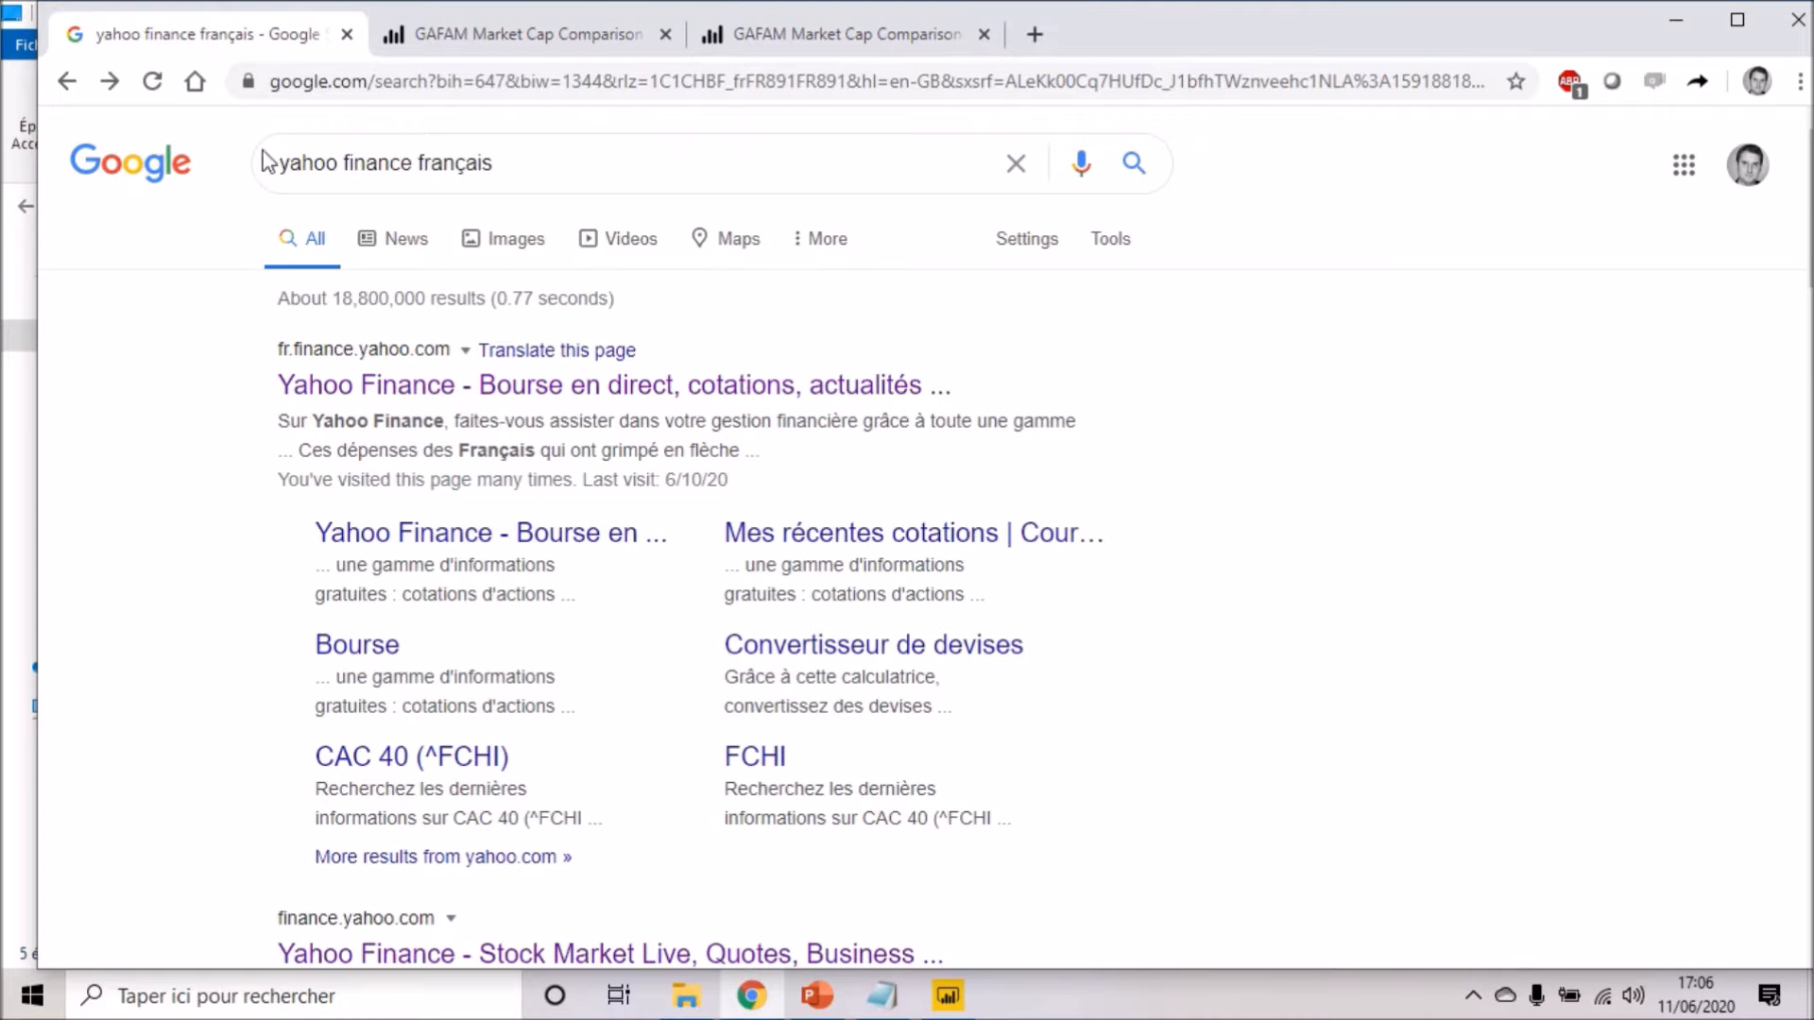
left_click(520, 398)
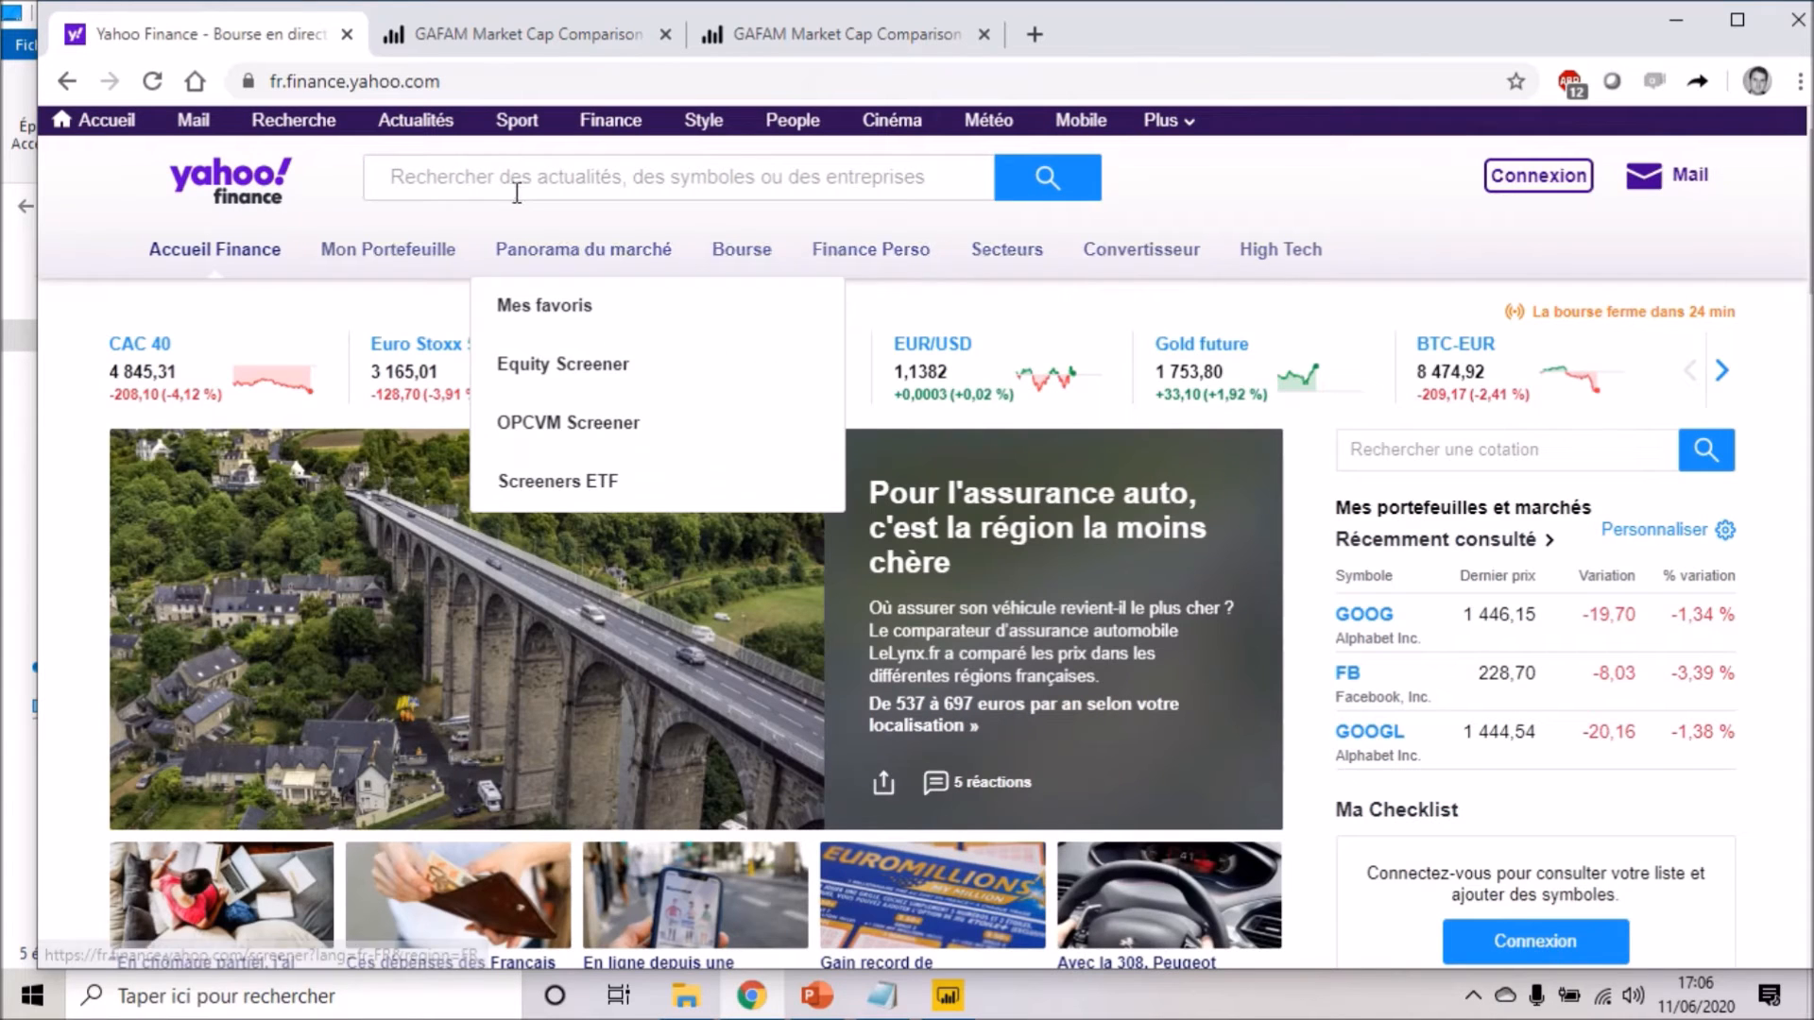
left_click(515, 191)
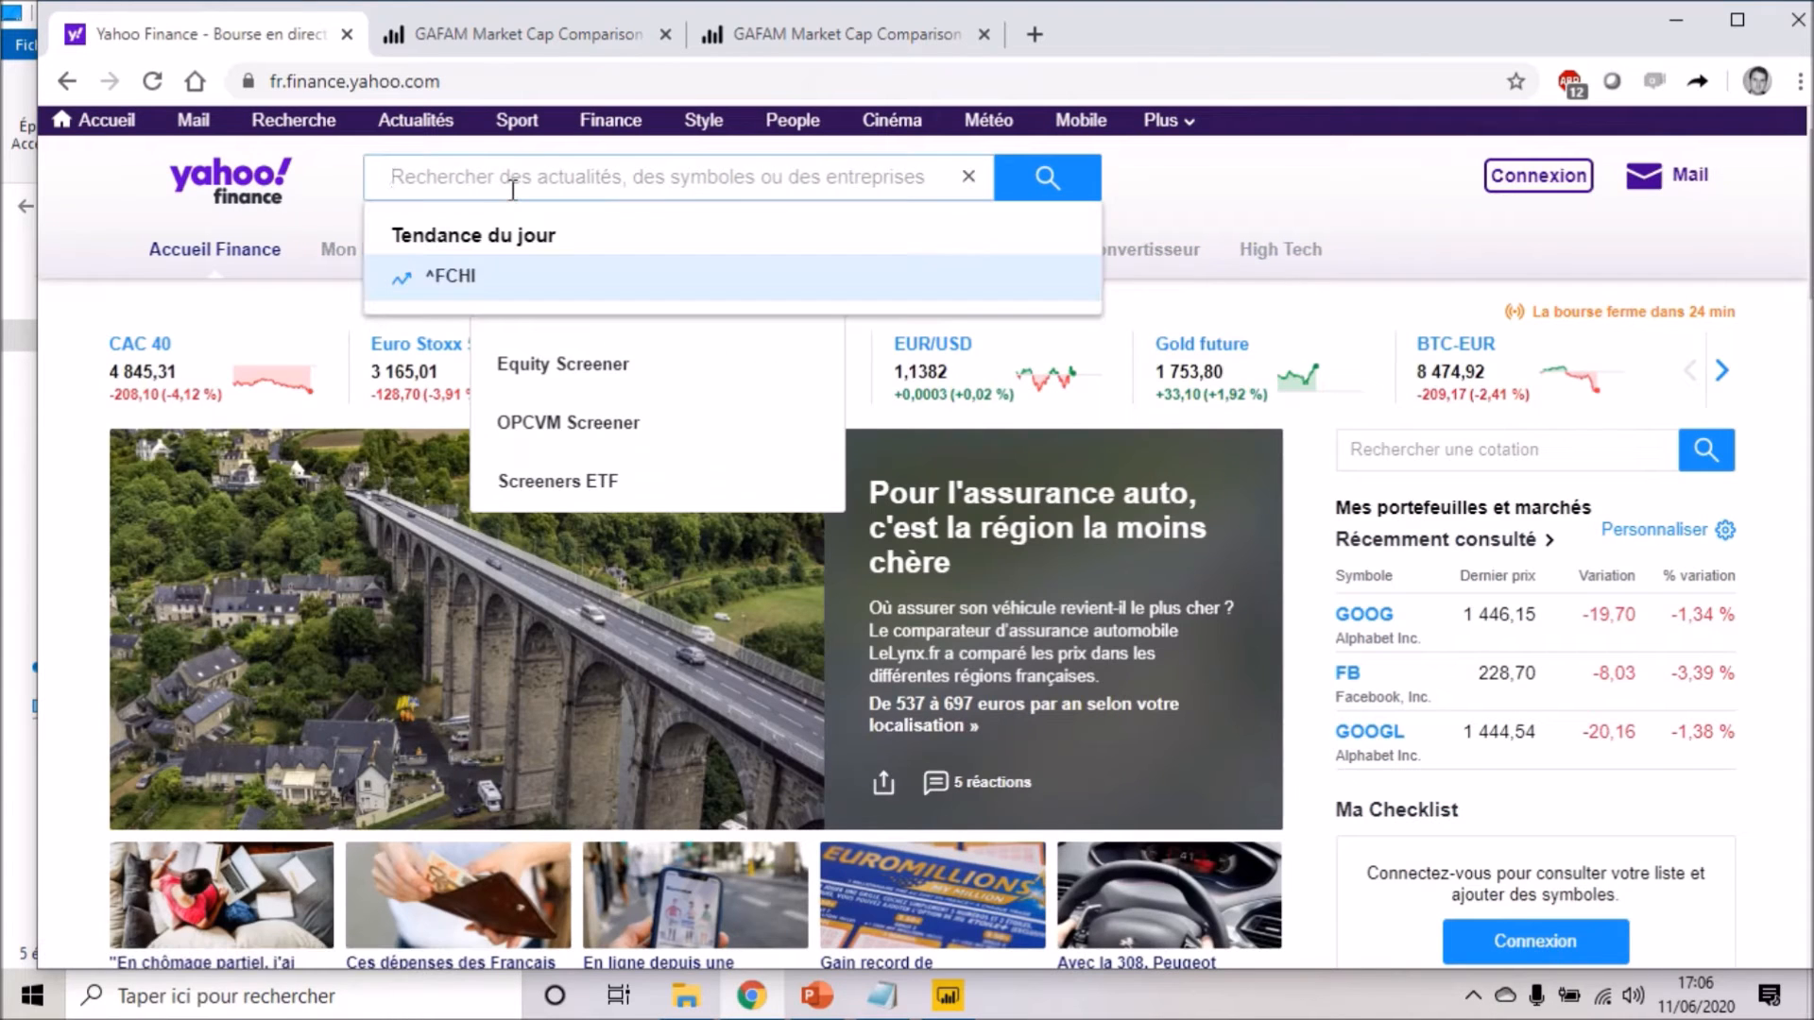
type("Googl")
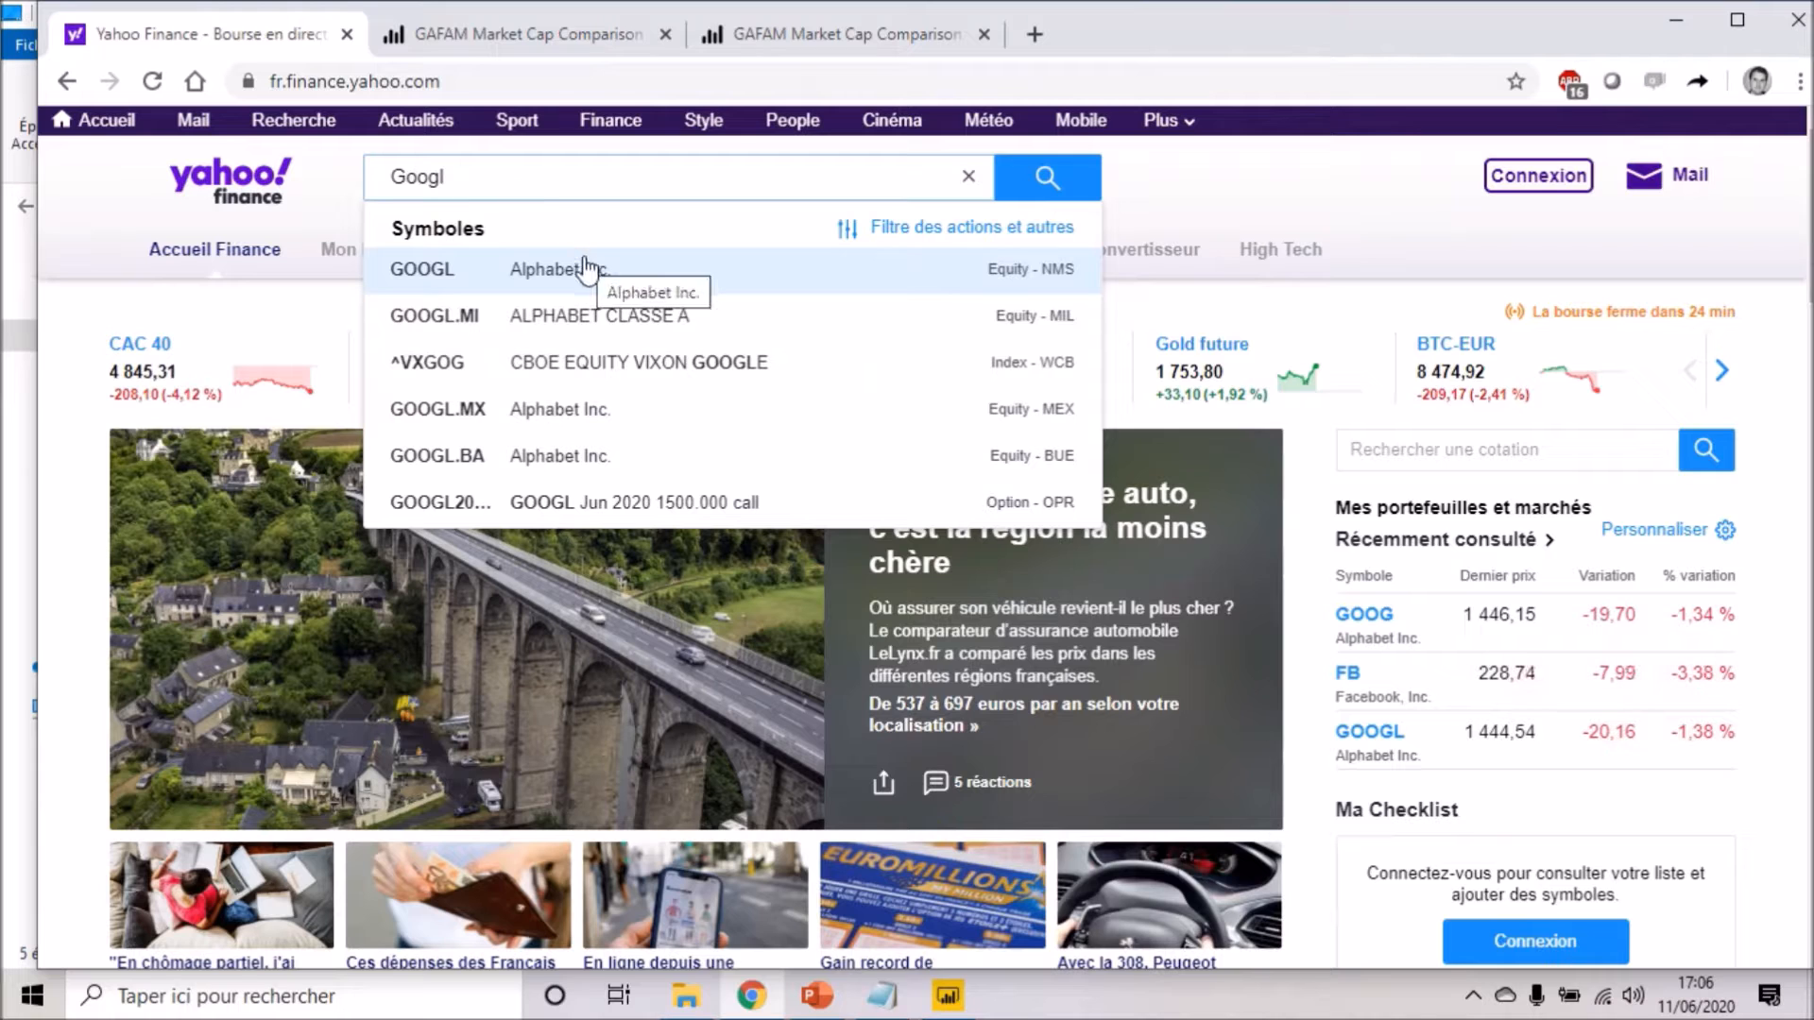
type("e")
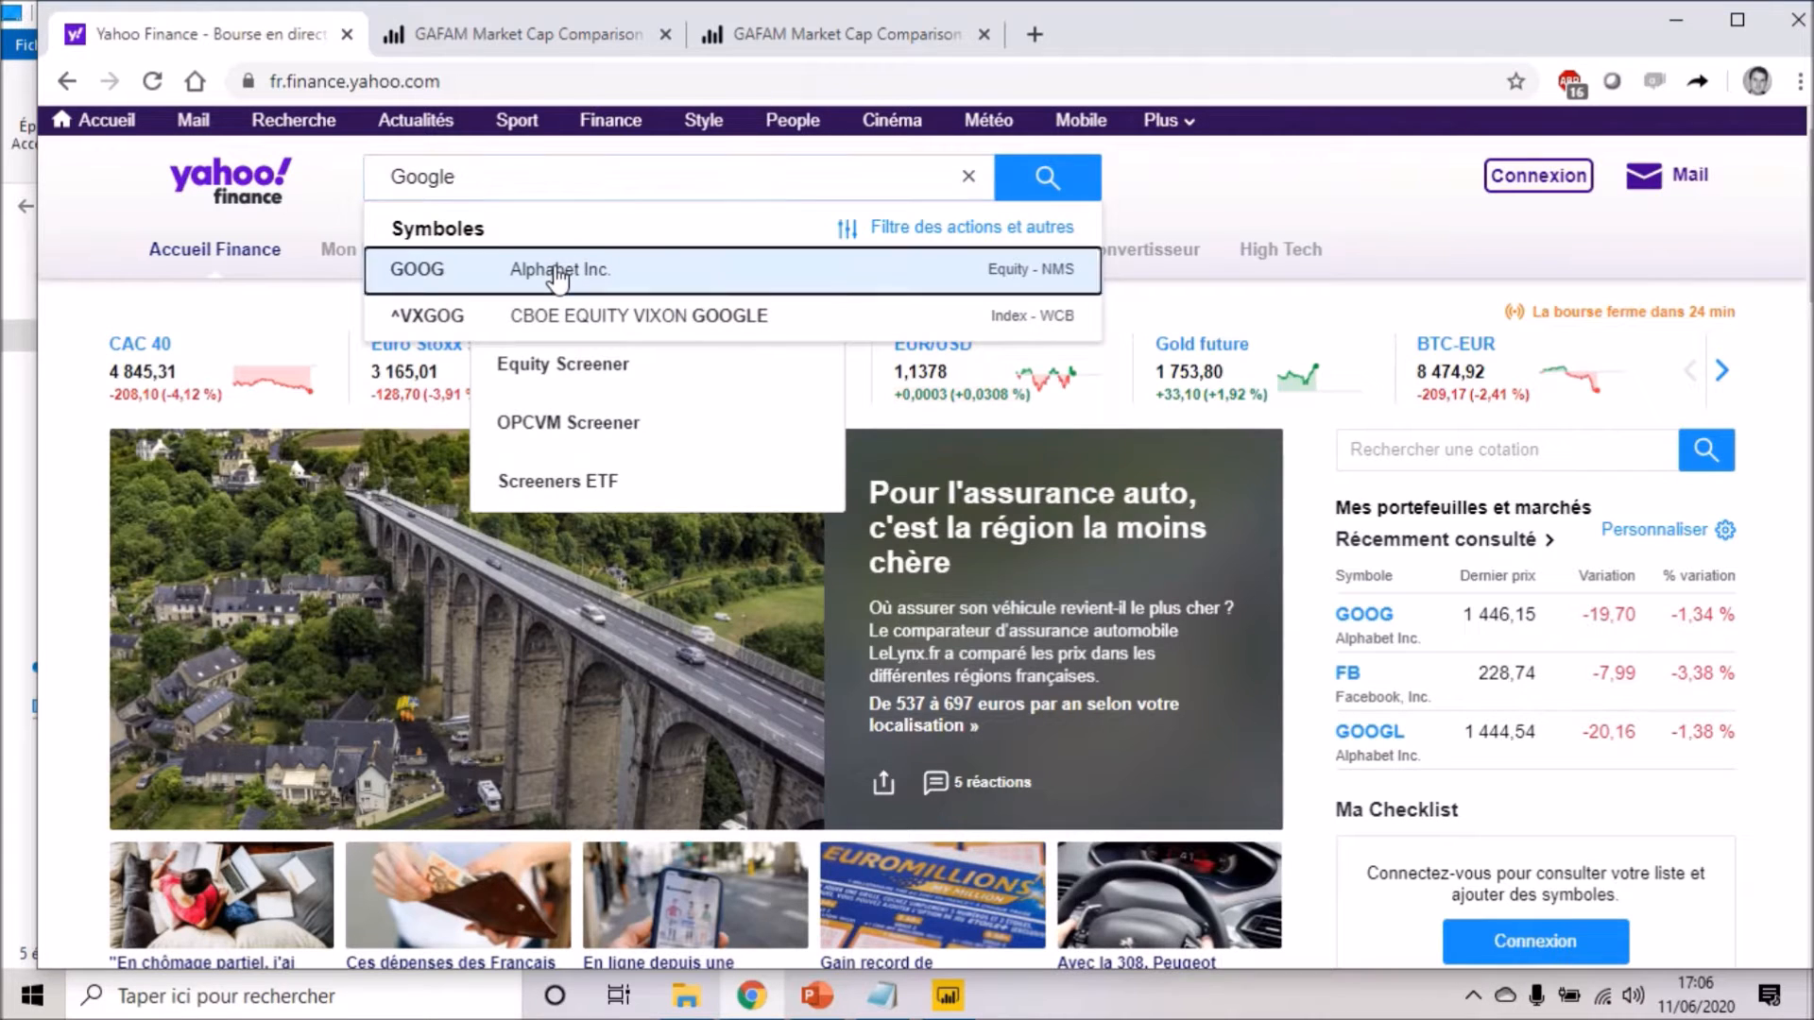
left_click(559, 274)
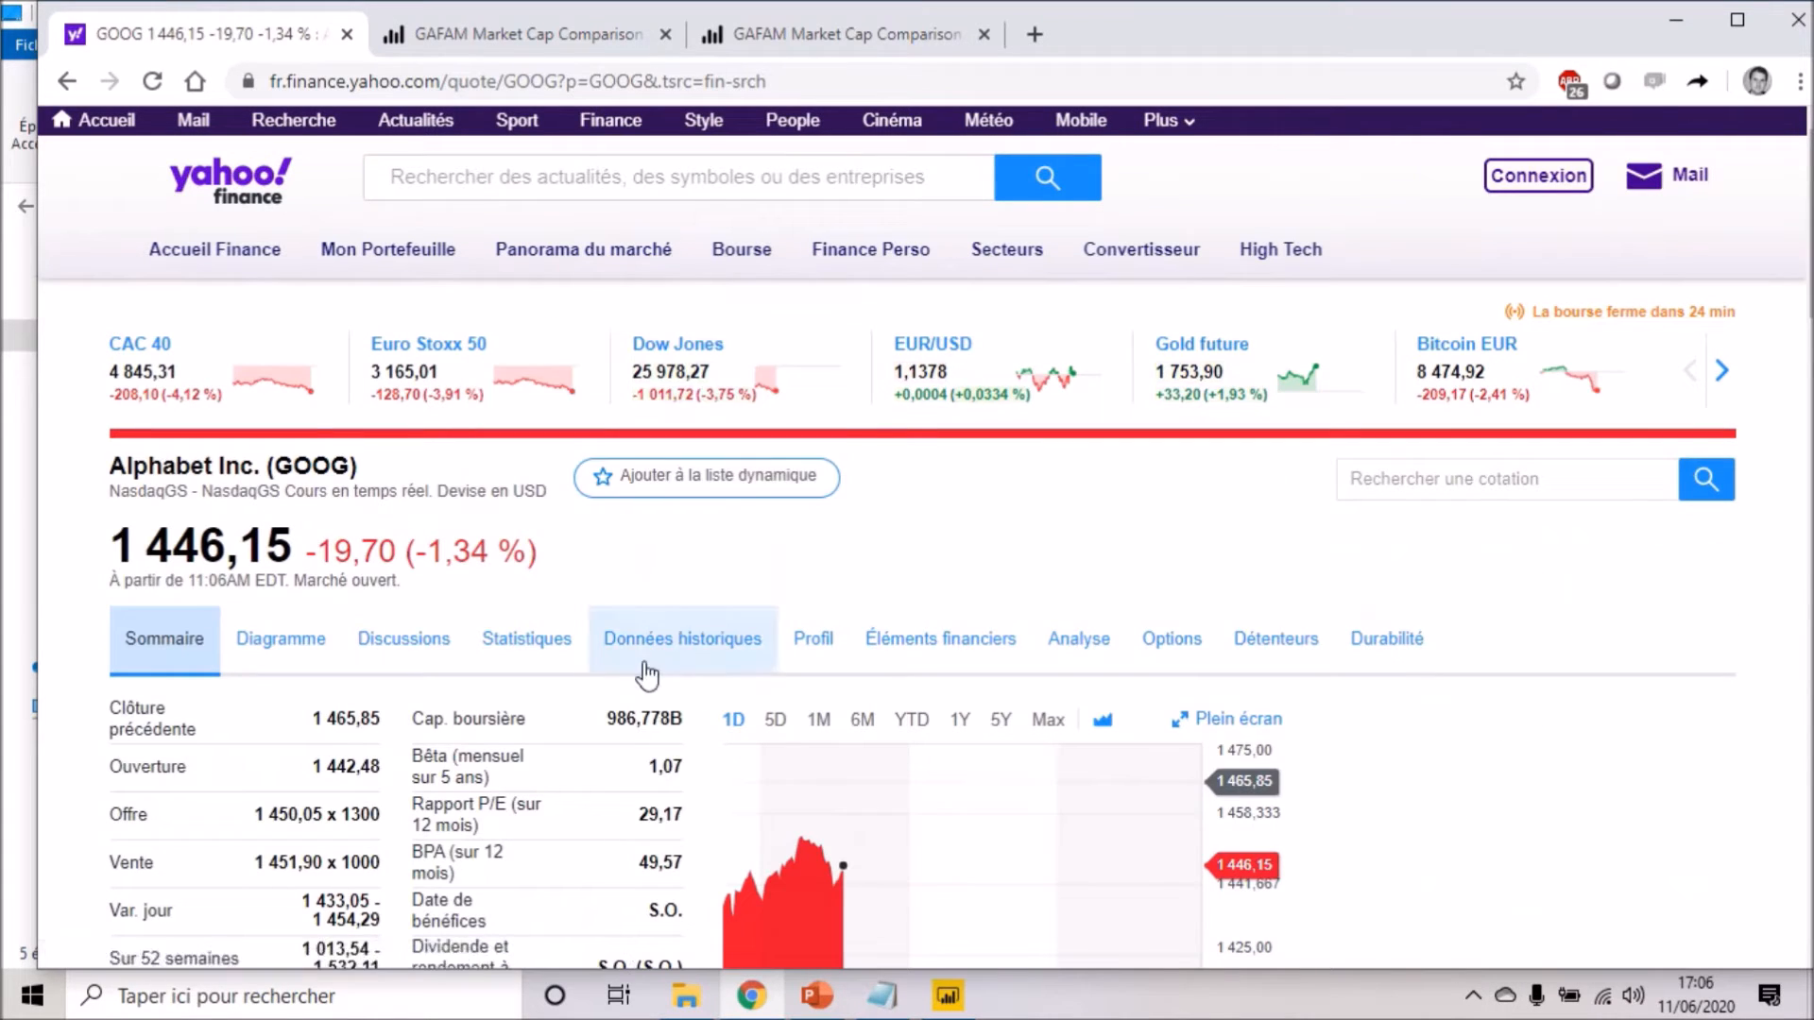
- Show Alphabet's historical data and apply the maximum date range, 19 août 2004 to 11 juin 2020
left_click(638, 640)
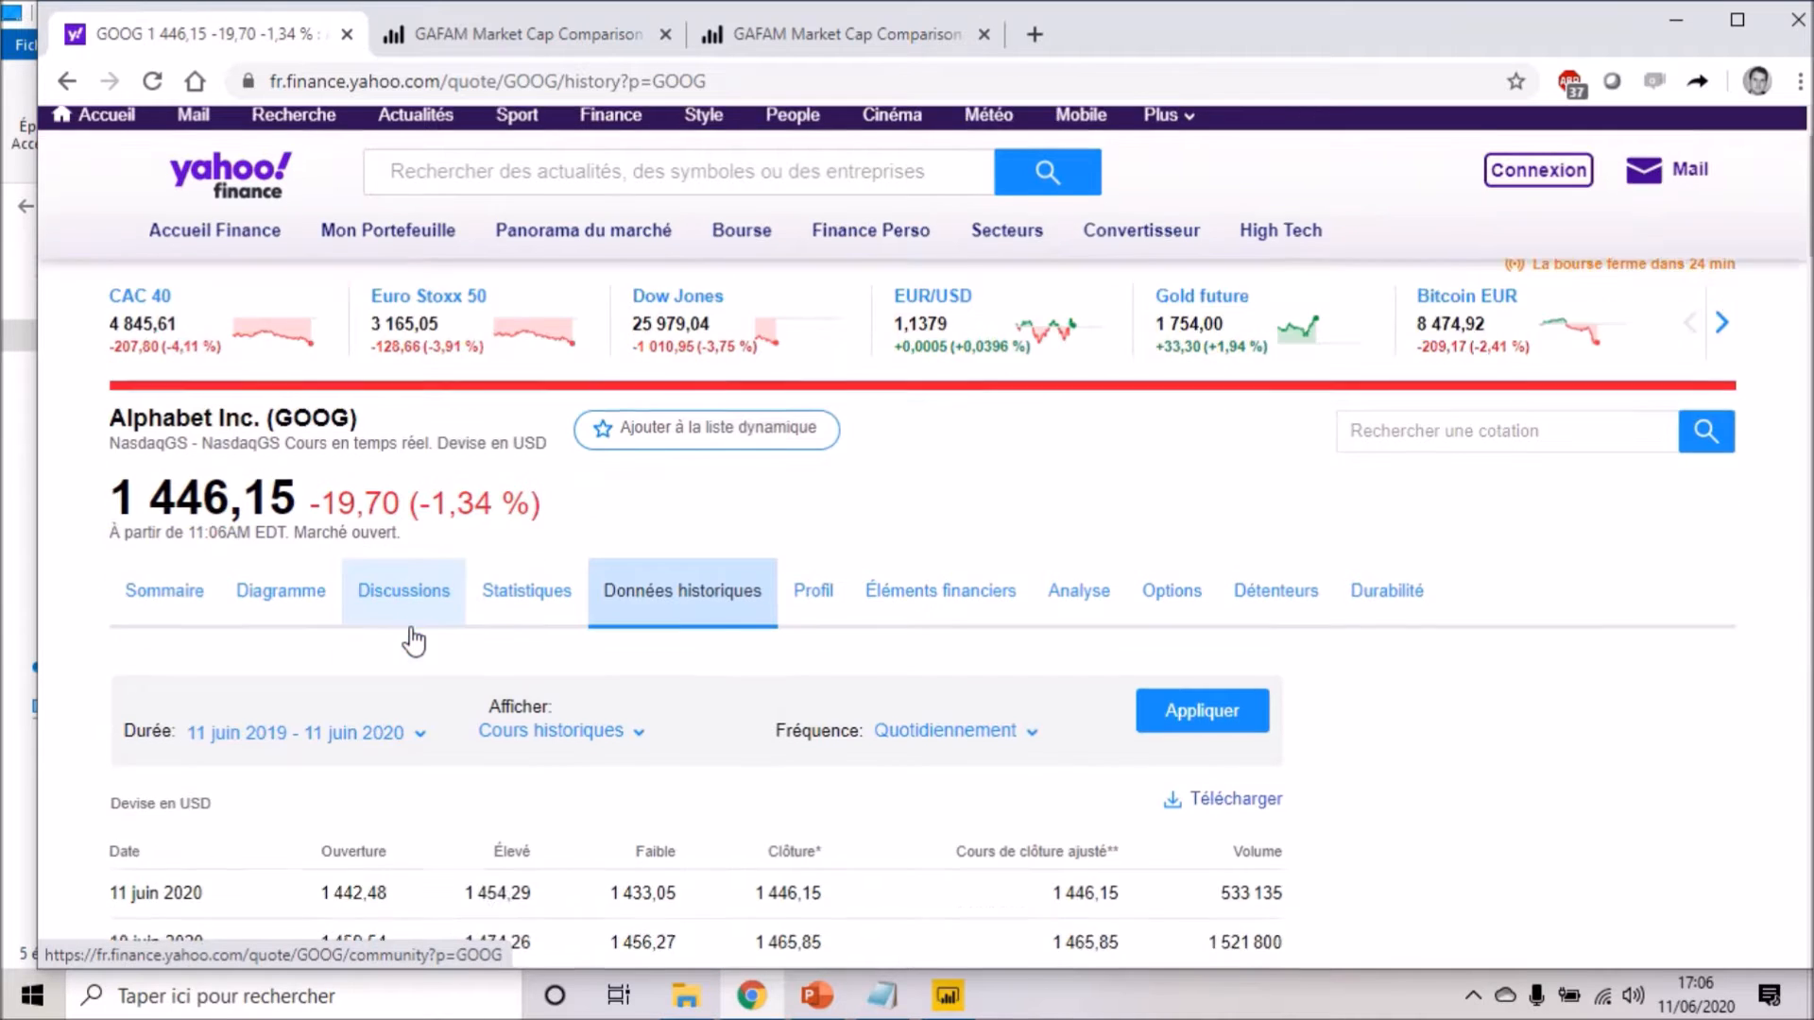
scroll(413, 635, "down", 3)
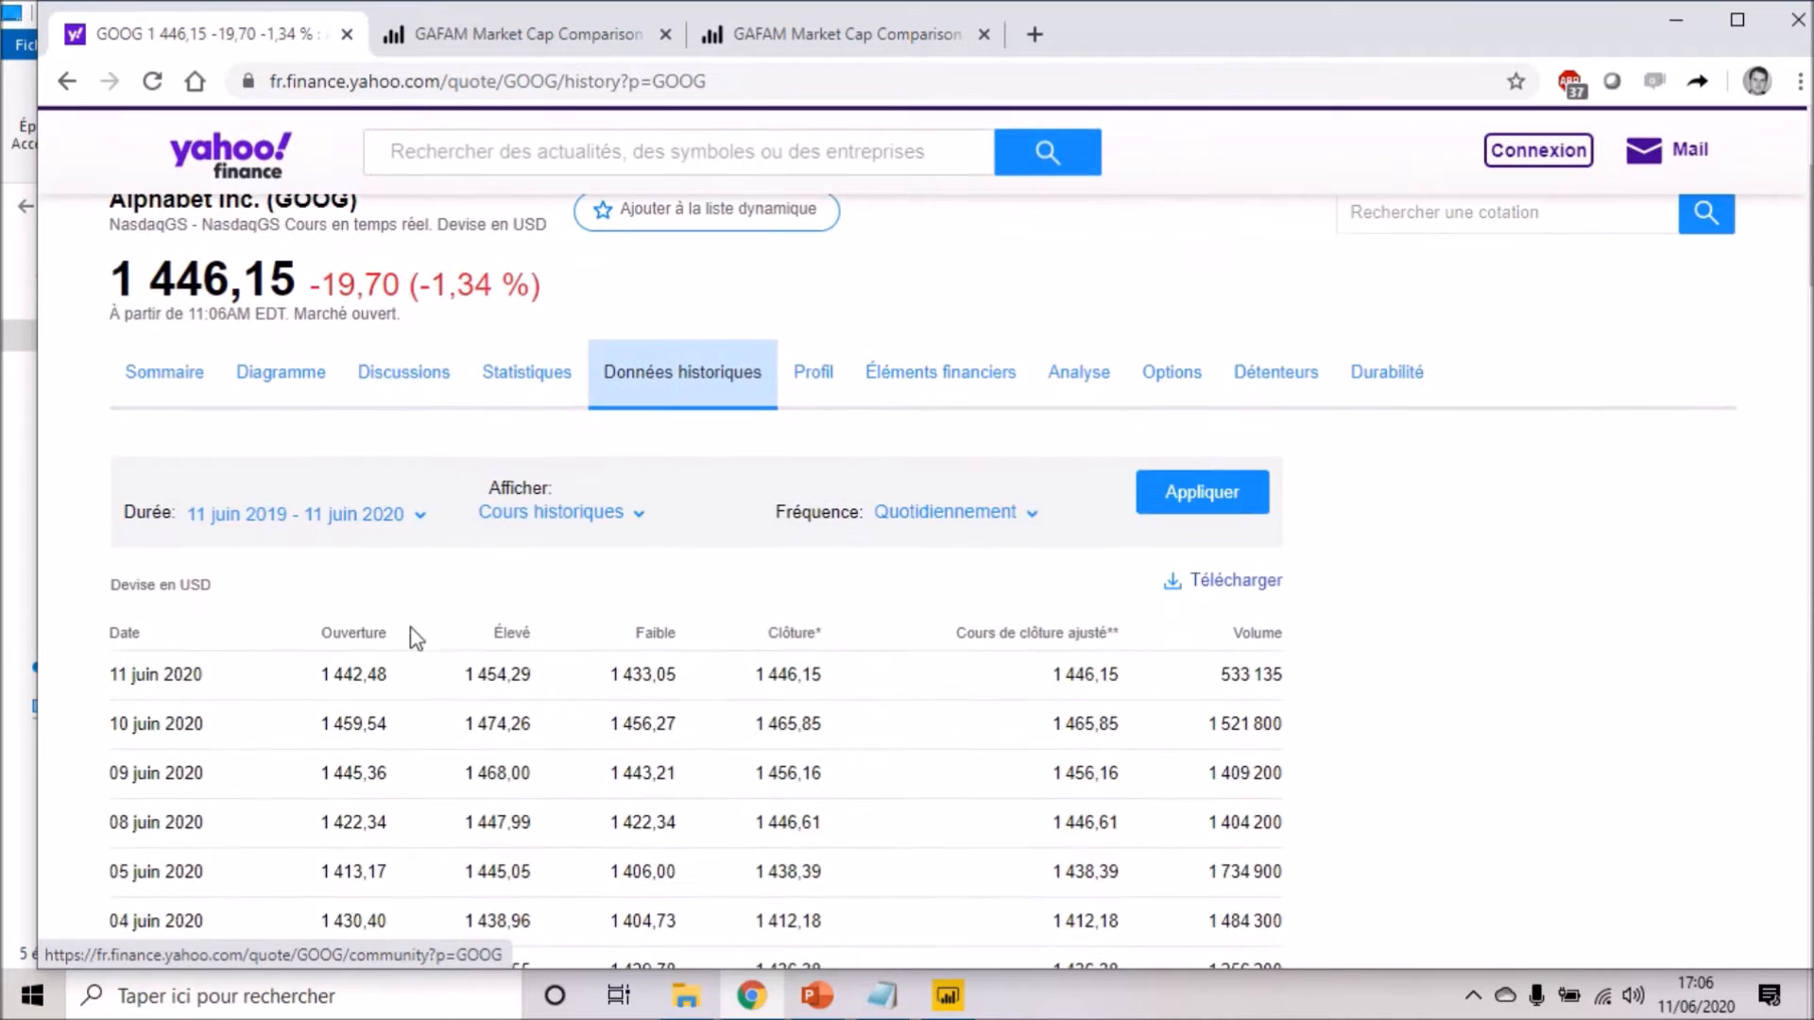
left_click(419, 516)
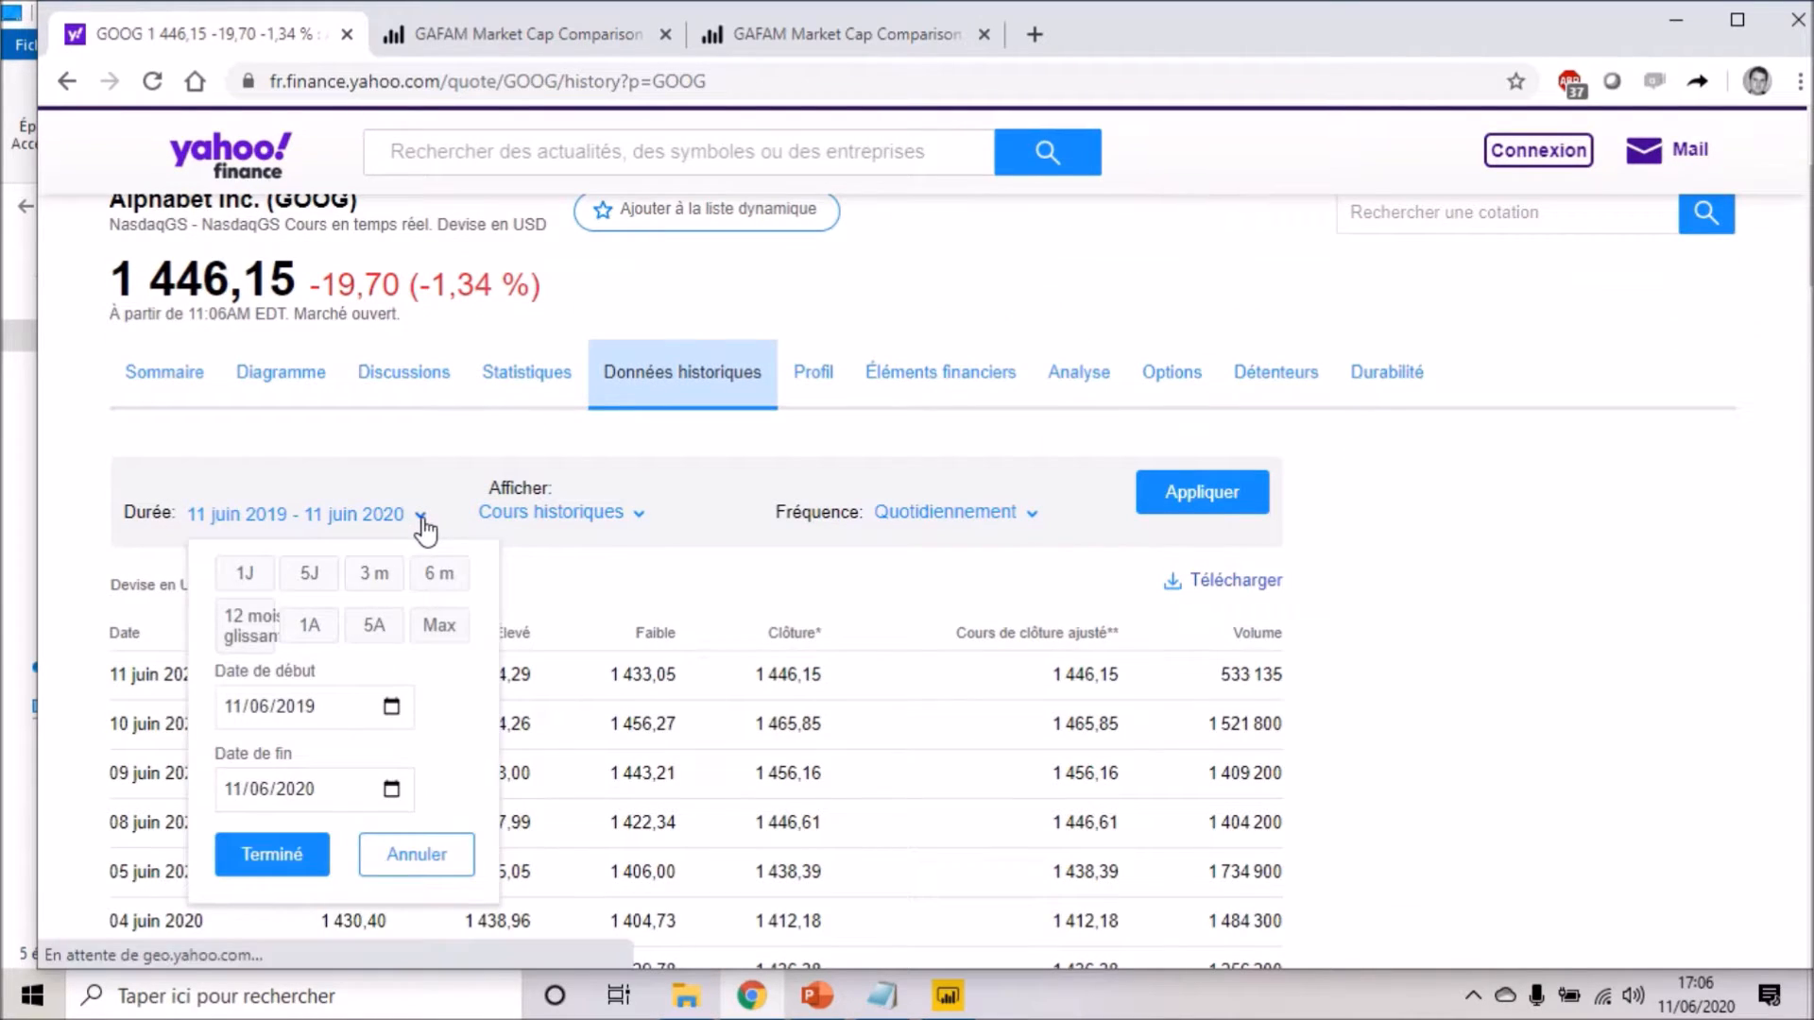
left_click(439, 625)
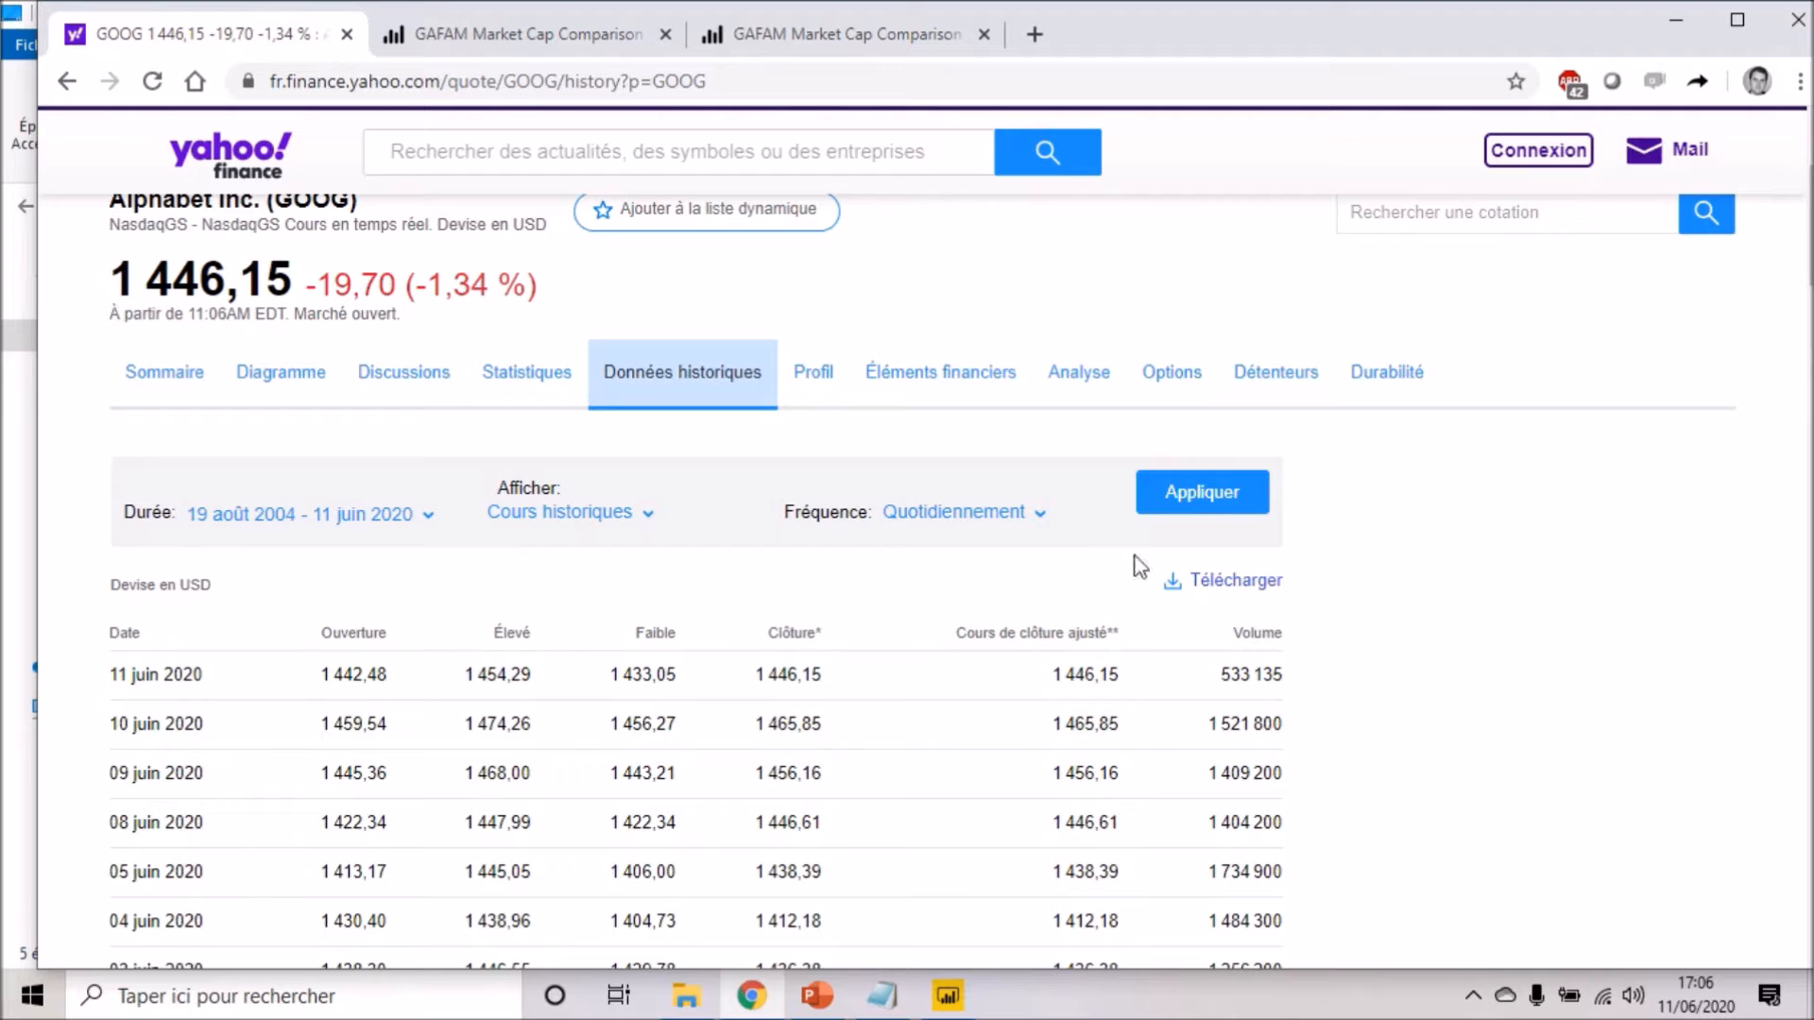
left_click(1189, 510)
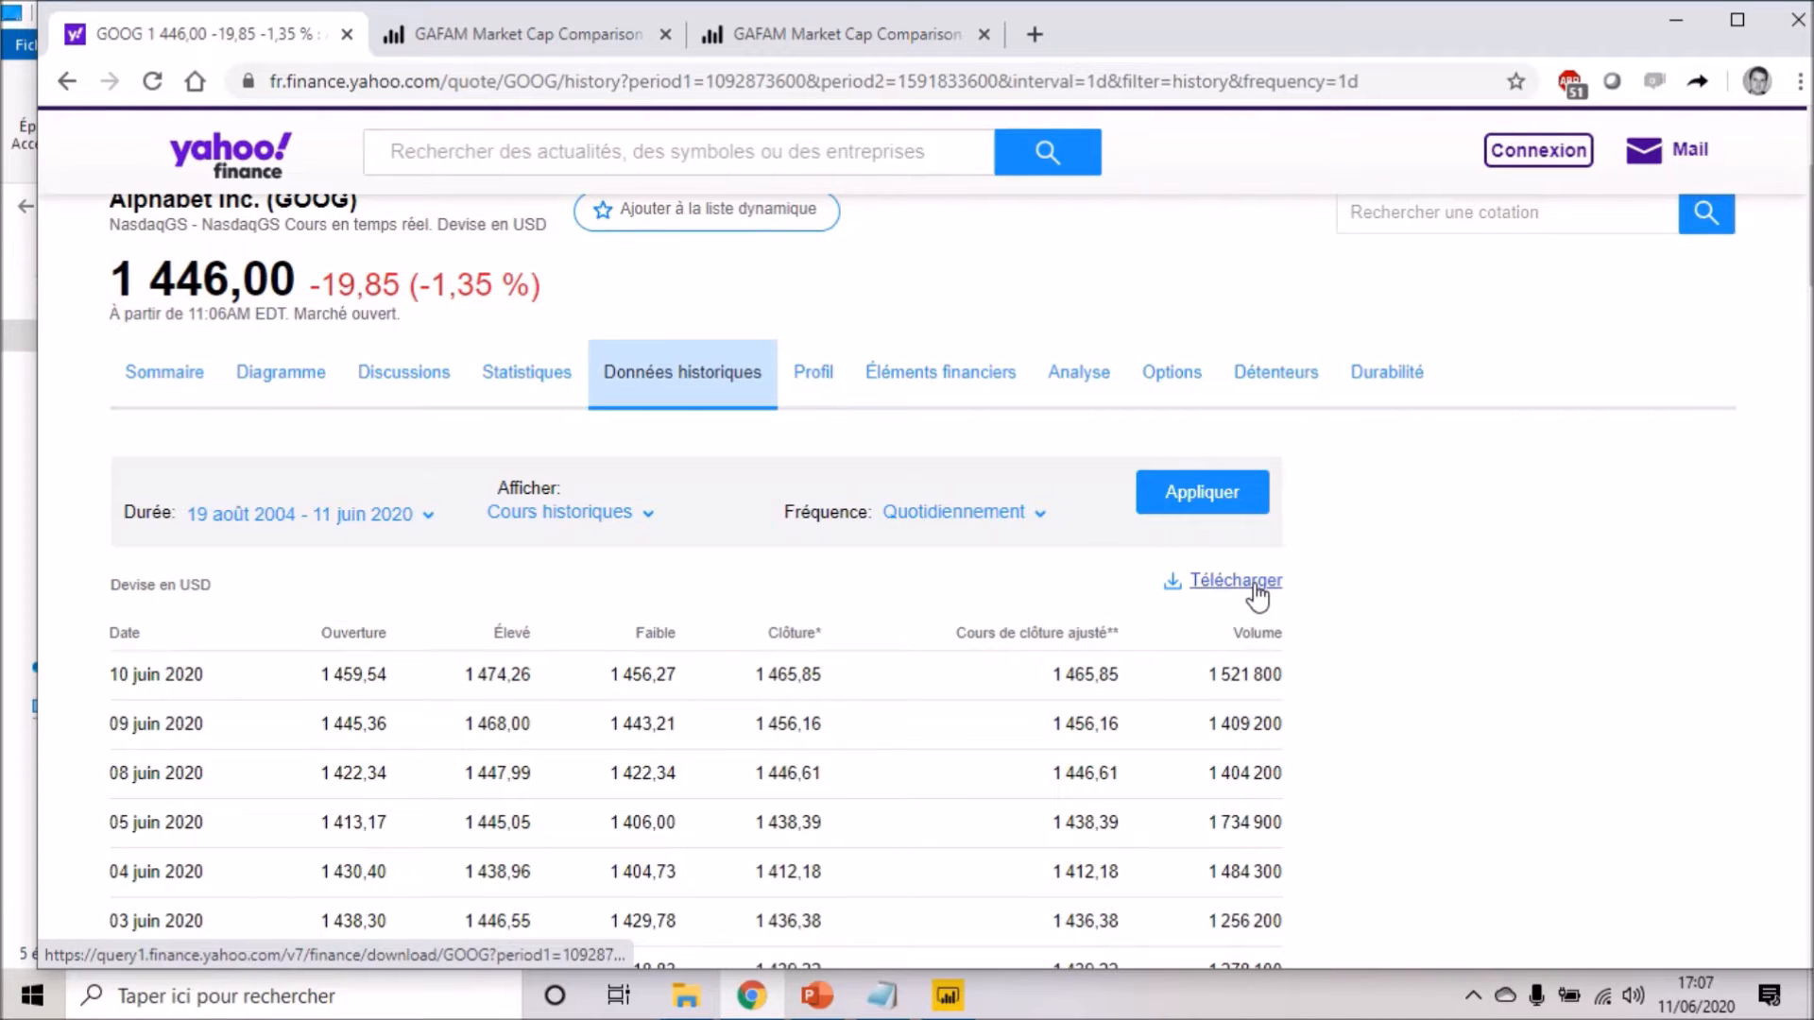
- Download the price history as a CSV named GOOG into a new desktop folder named Données Yahoo Finance
left_click(1262, 584)
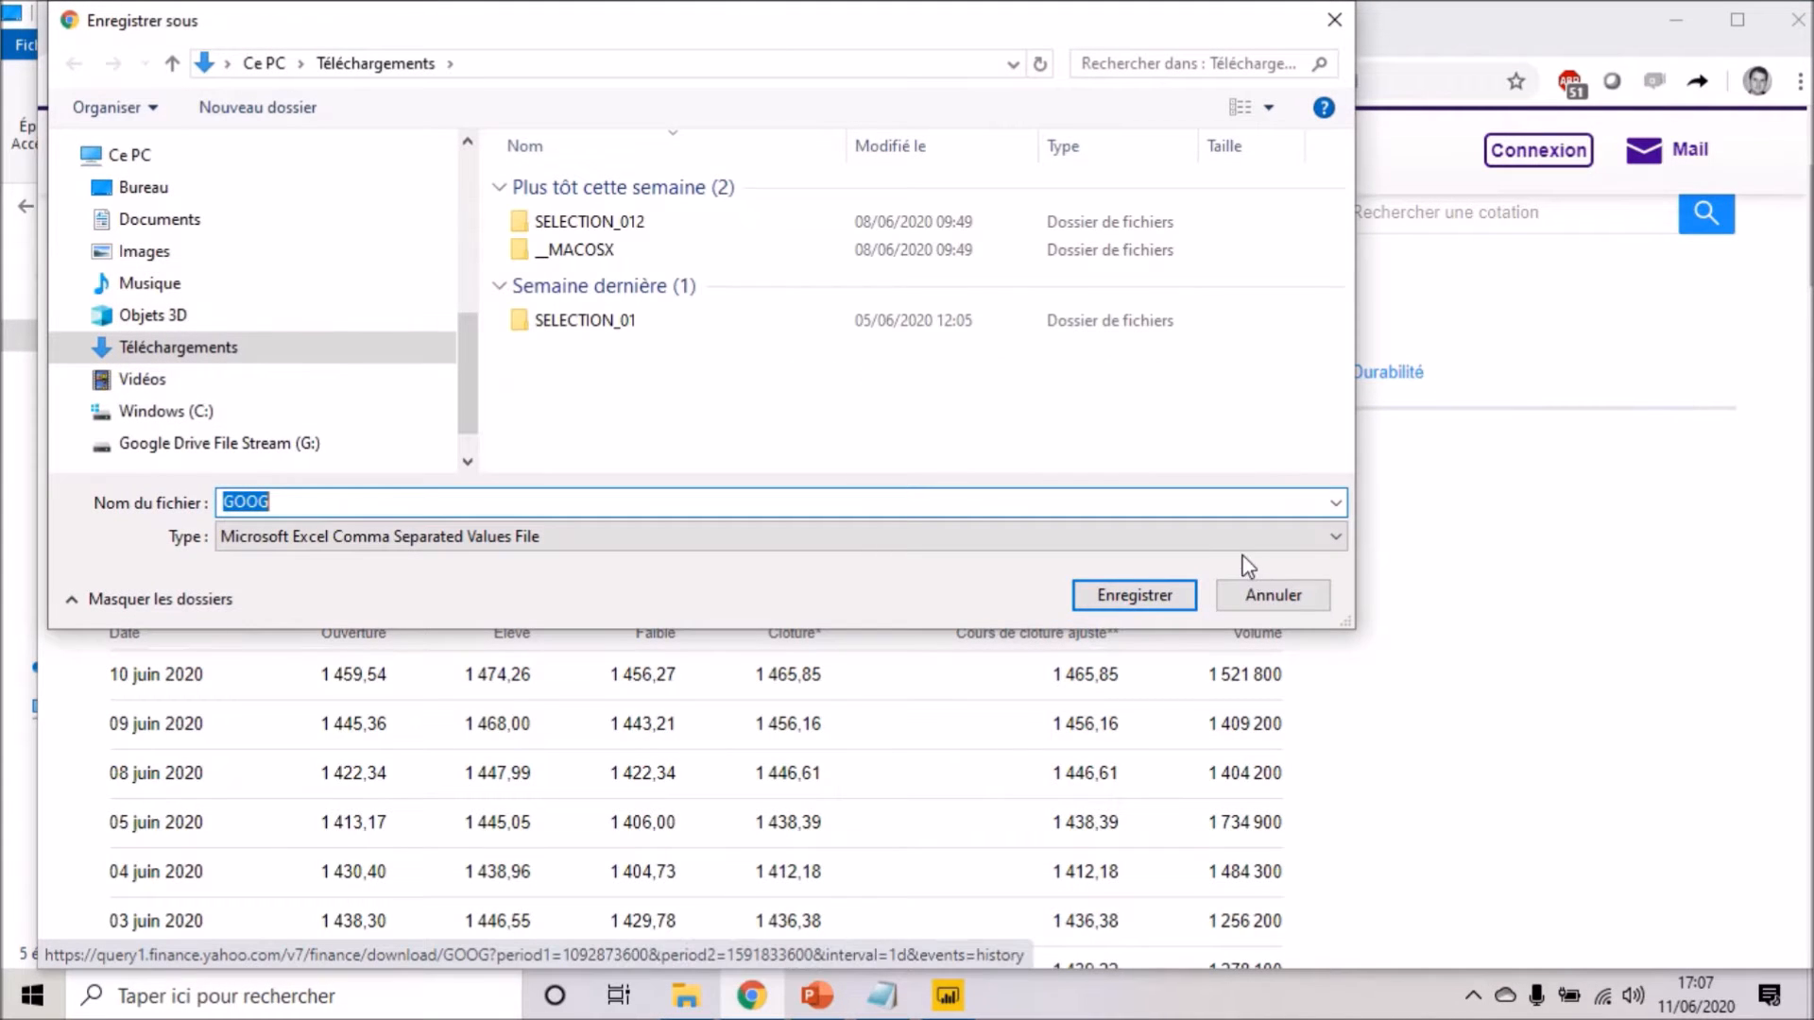
left_click(185, 188)
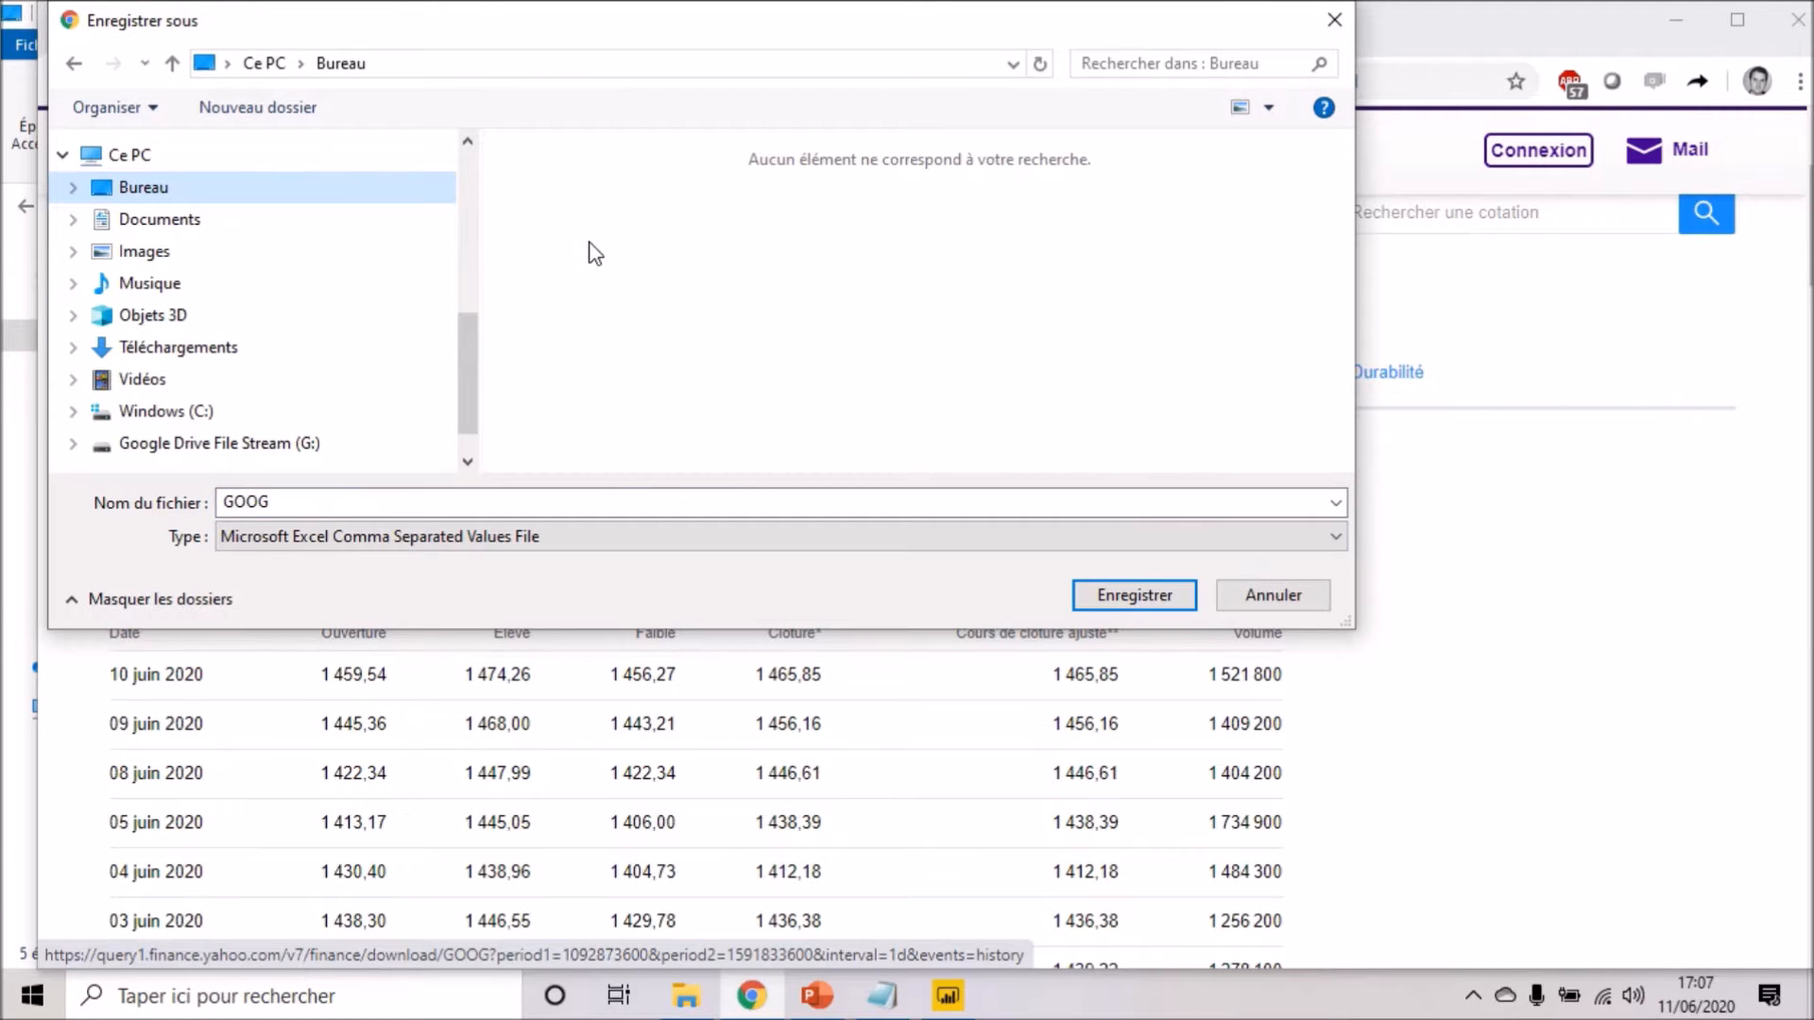
right_click(620, 243)
mouse_move(813, 552)
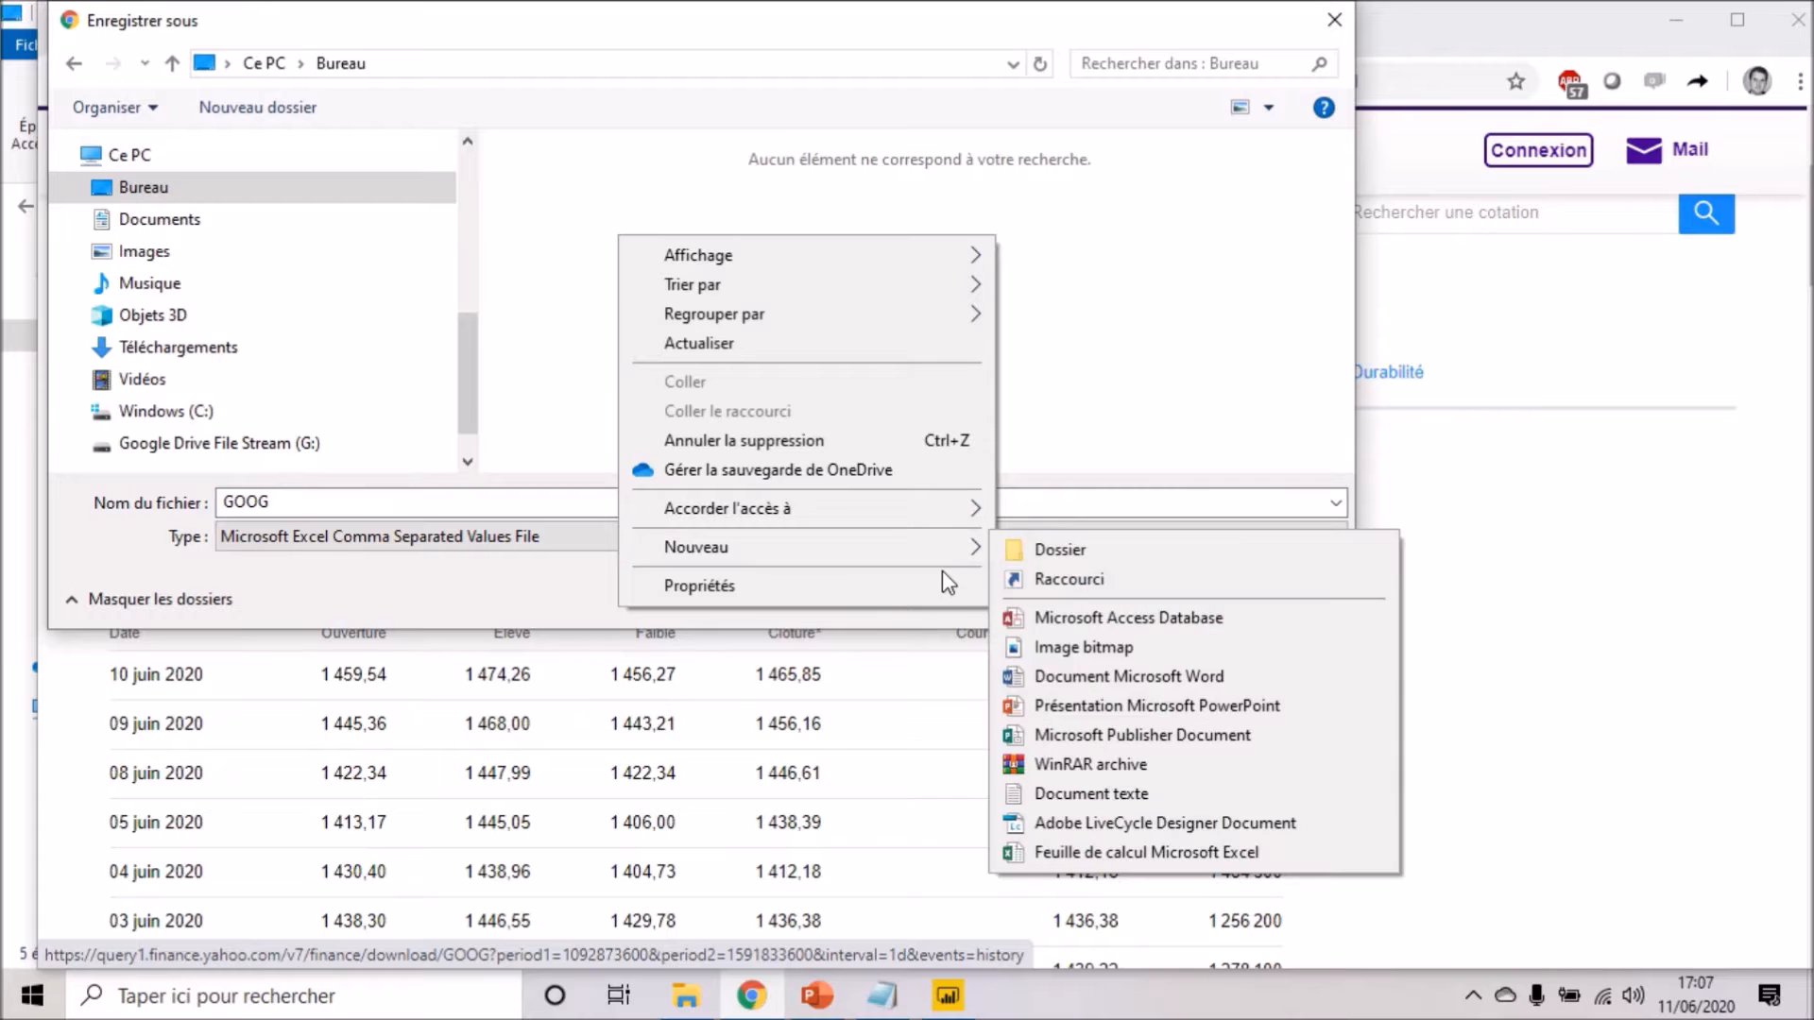
left_click(1033, 554)
key("BackSpace")
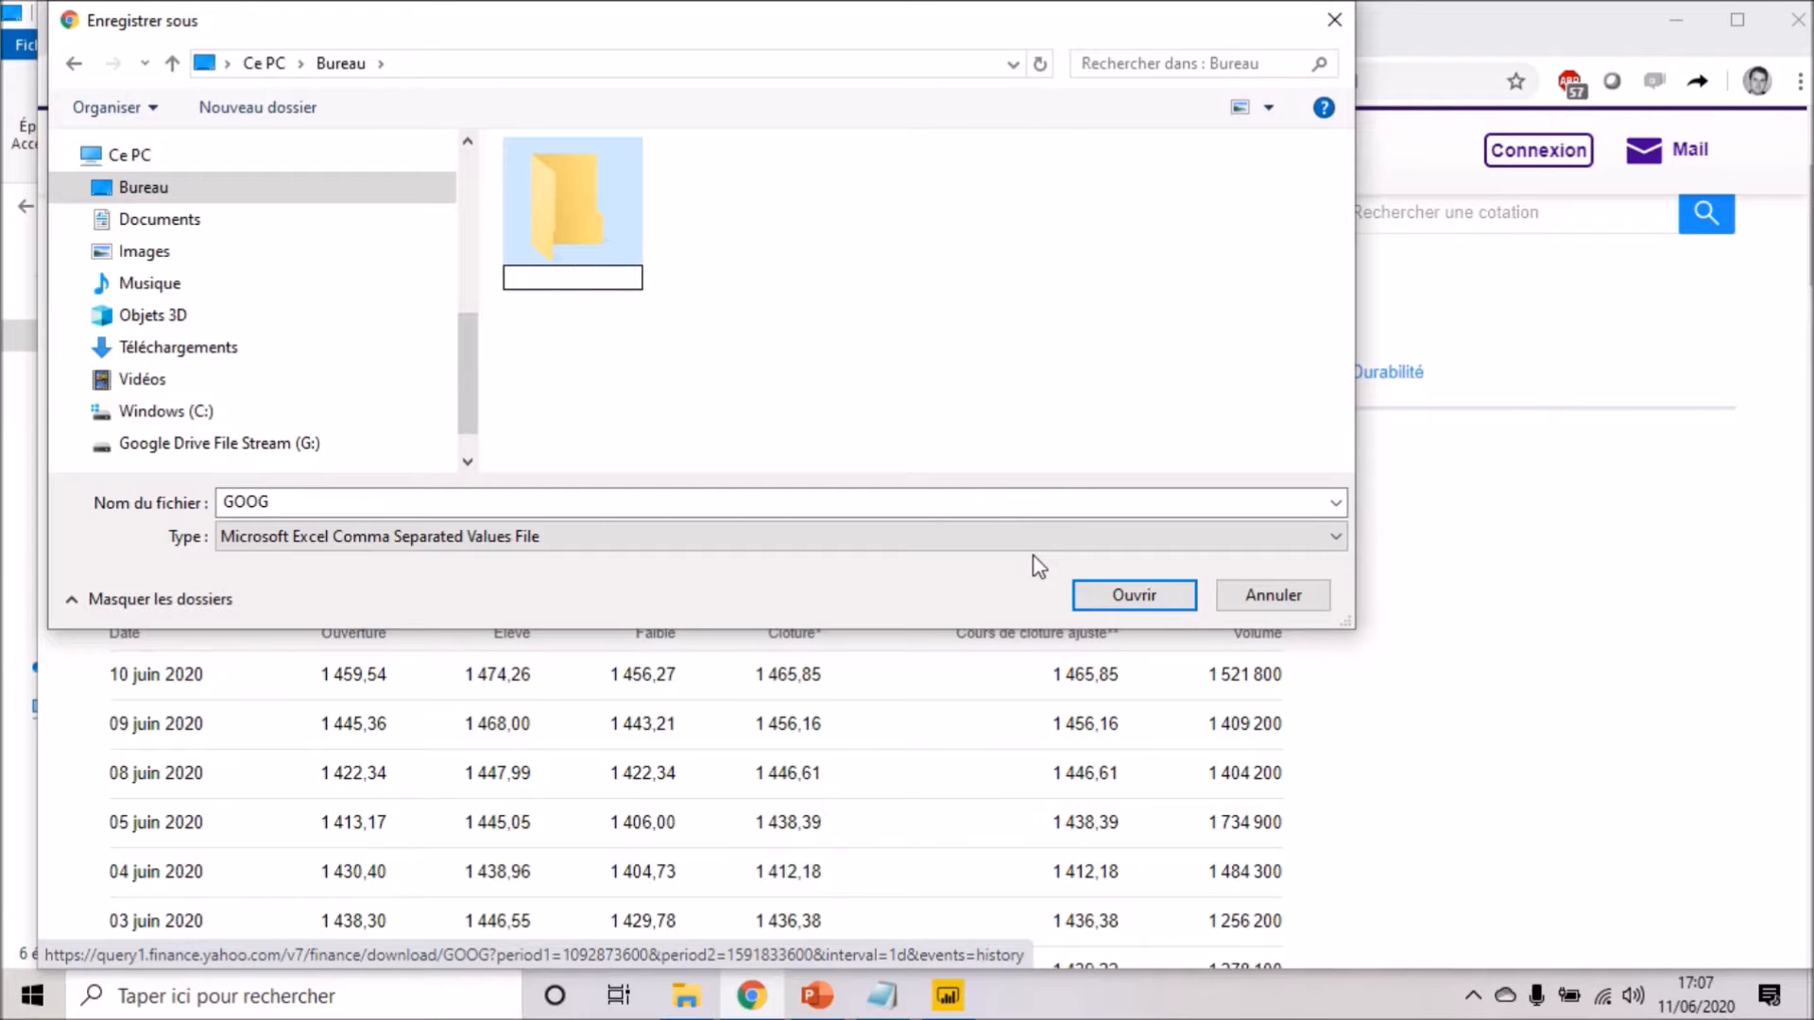
type("Donnée")
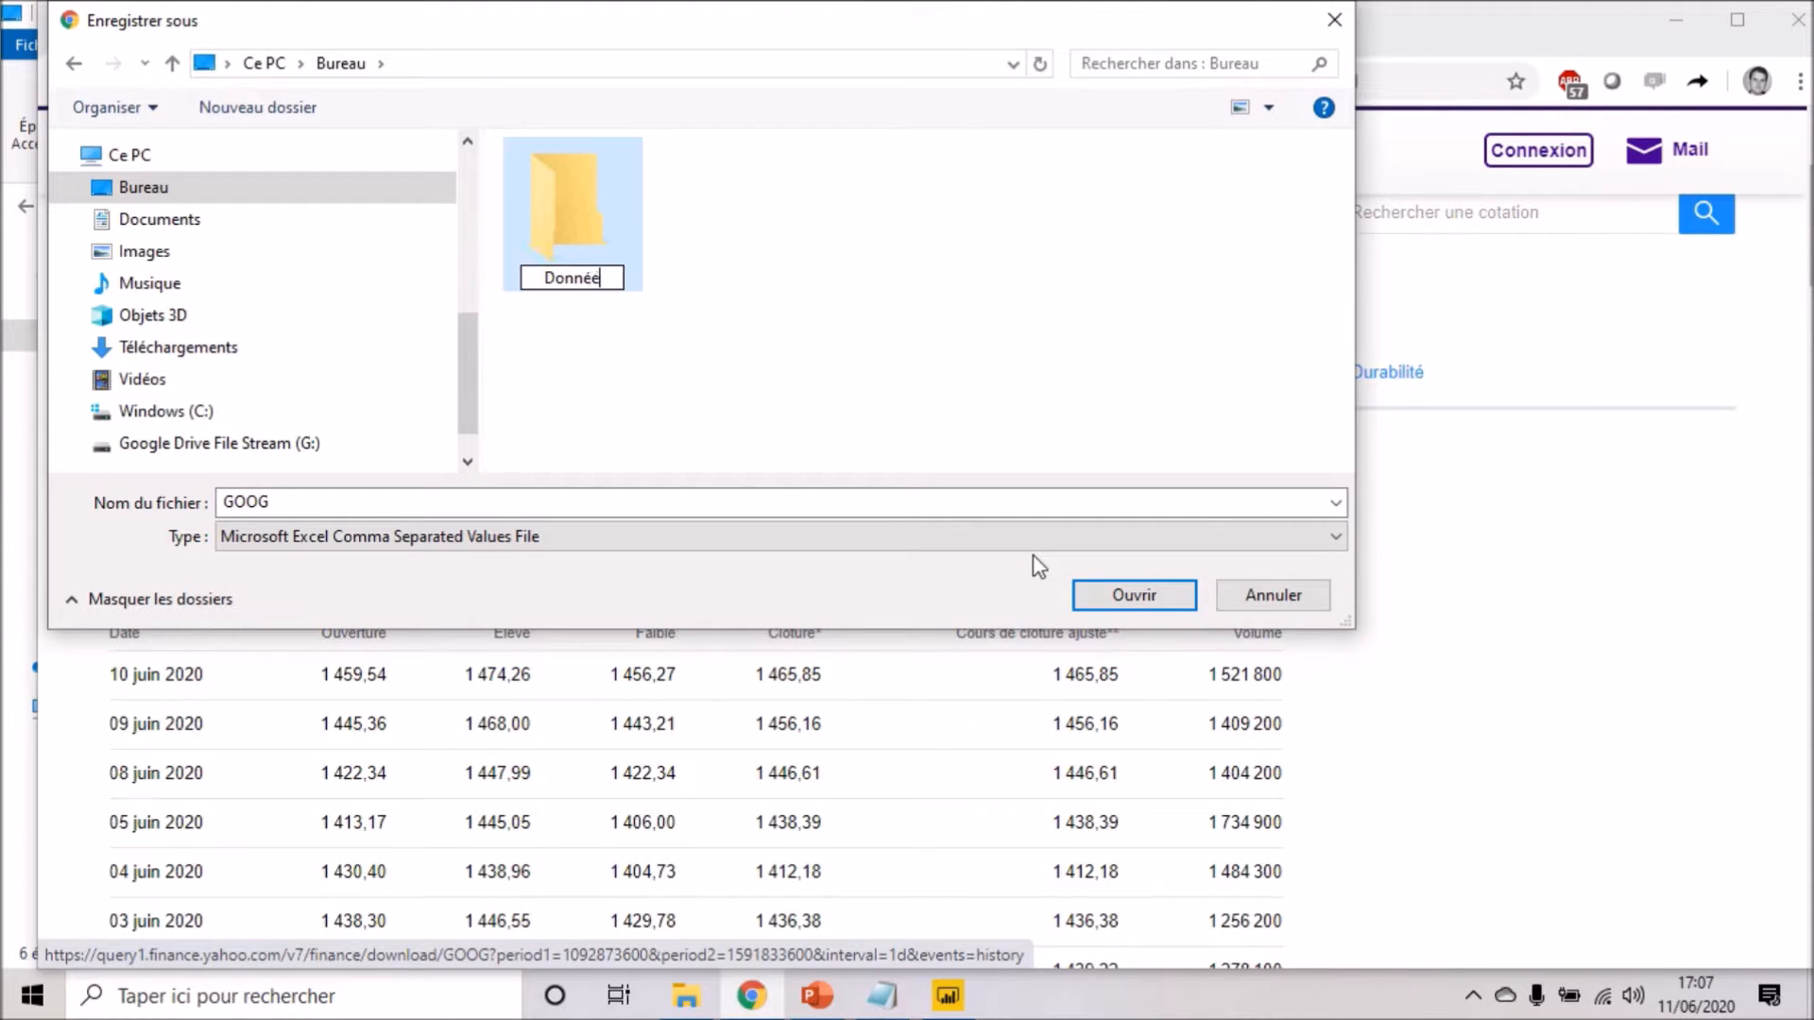
type("s Yahoo")
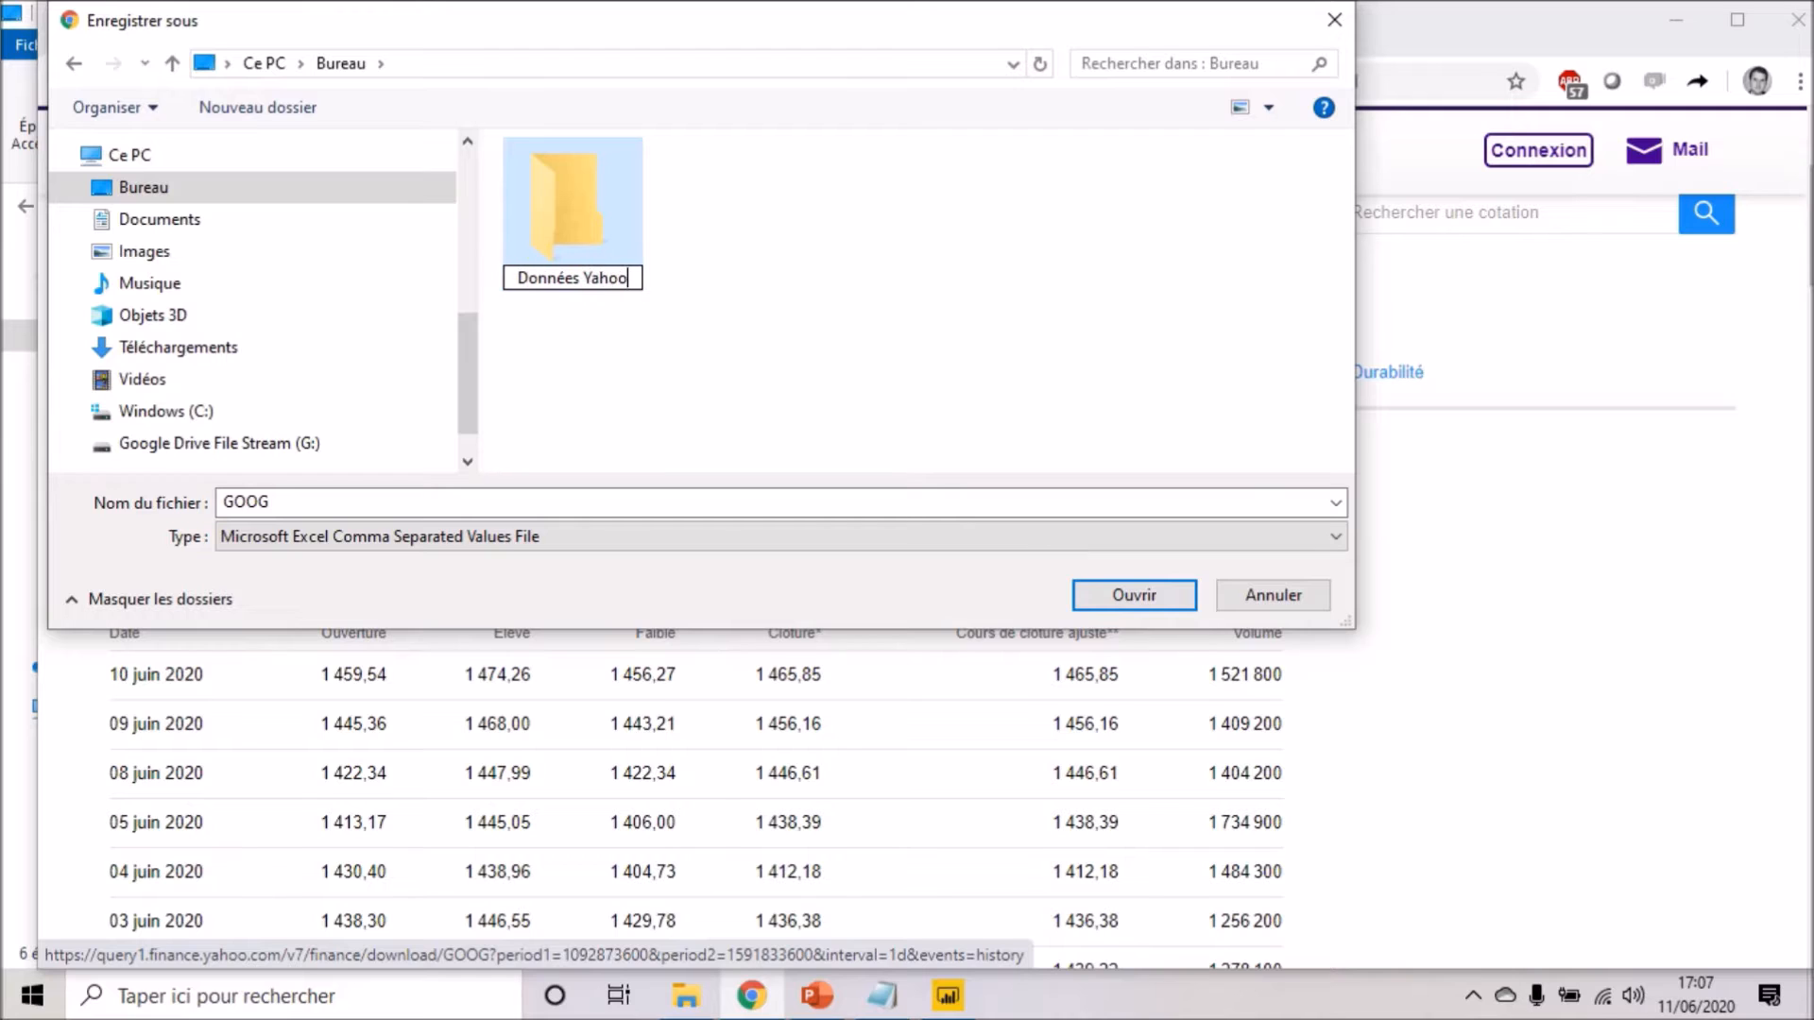
type(" Fian")
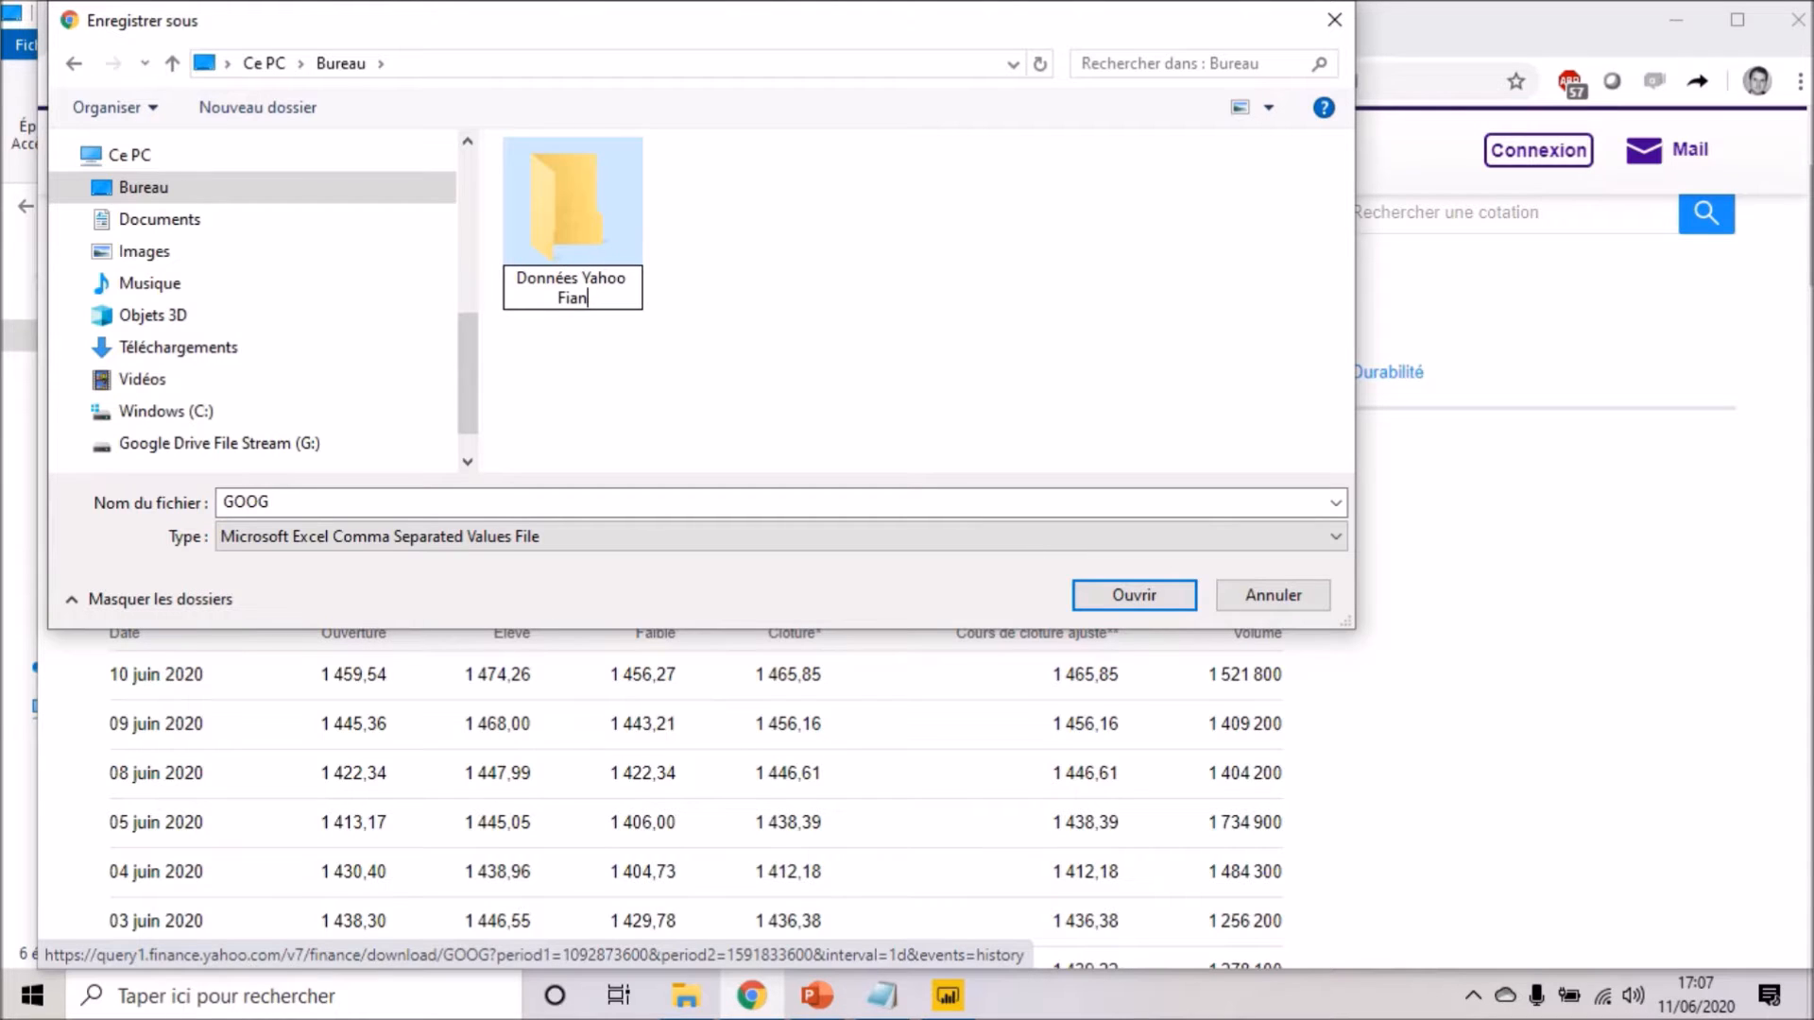
type("nce")
key("Return")
left_click(1153, 591)
left_click(1149, 597)
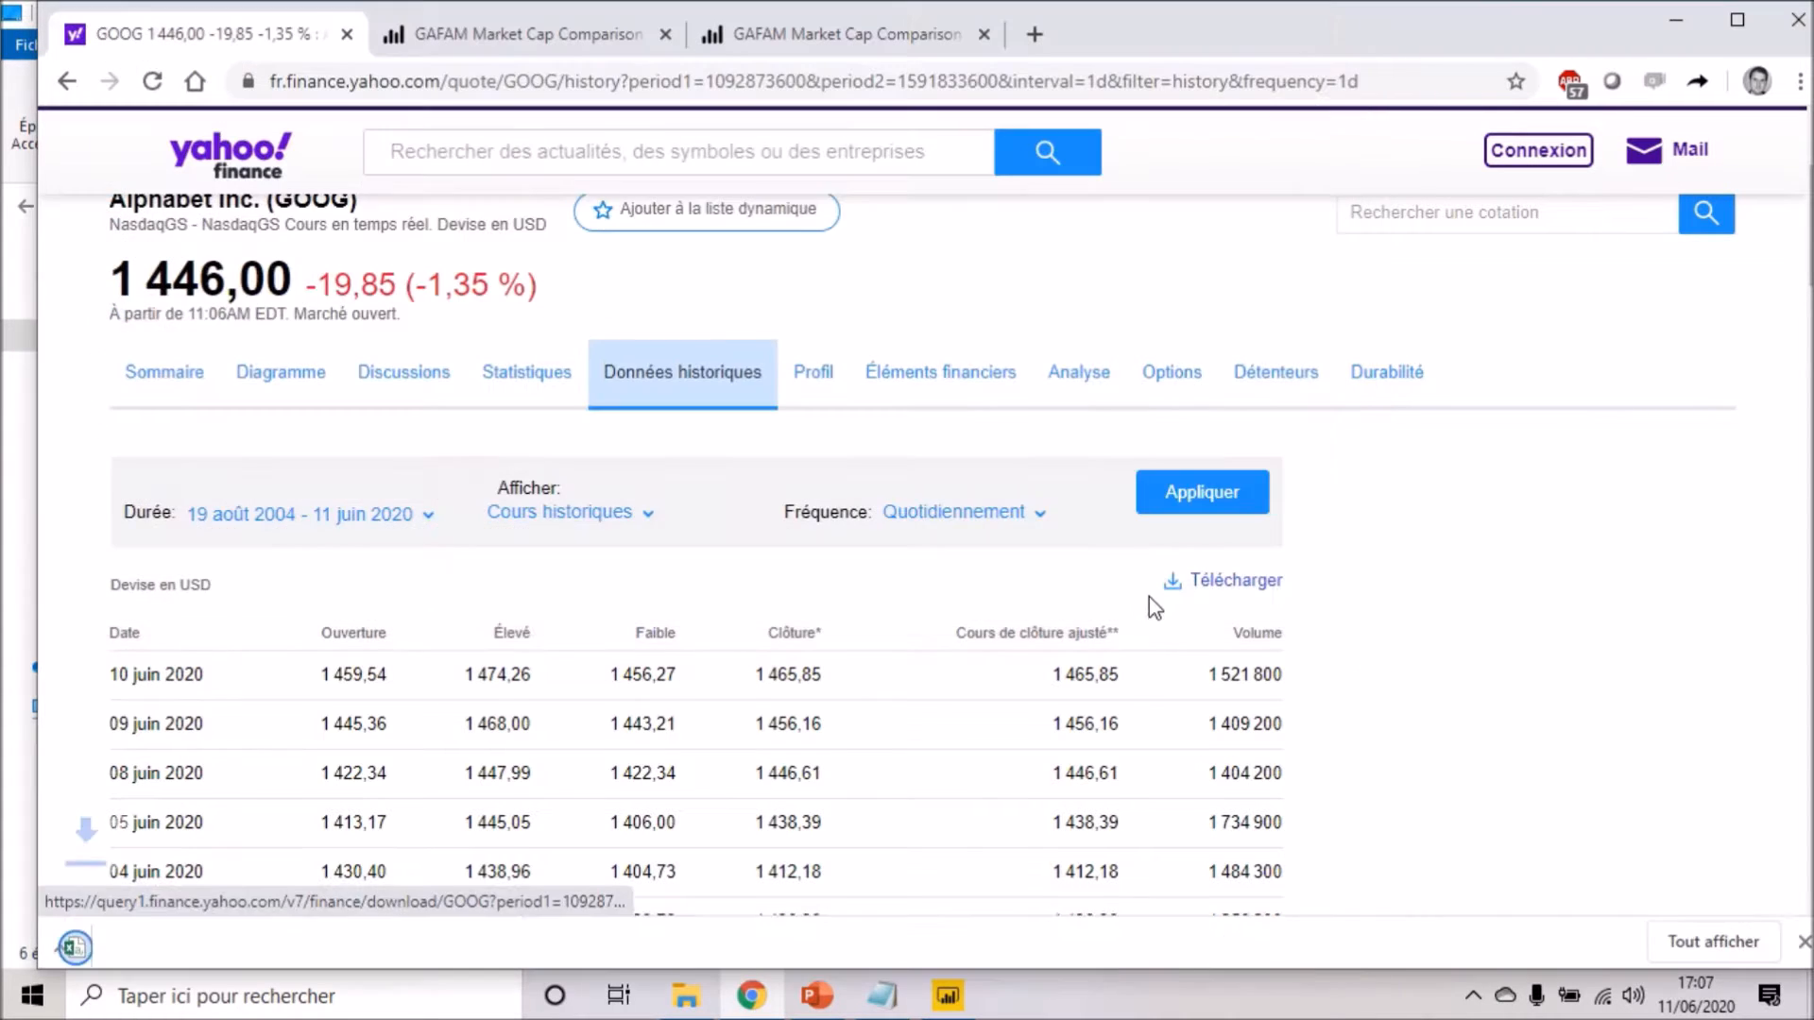
- Search Yahoo Finance for fb and open the historical data of Facebook, Inc. (FB)
scroll(1155, 603, "up", 3)
left_click(802, 193)
type("f")
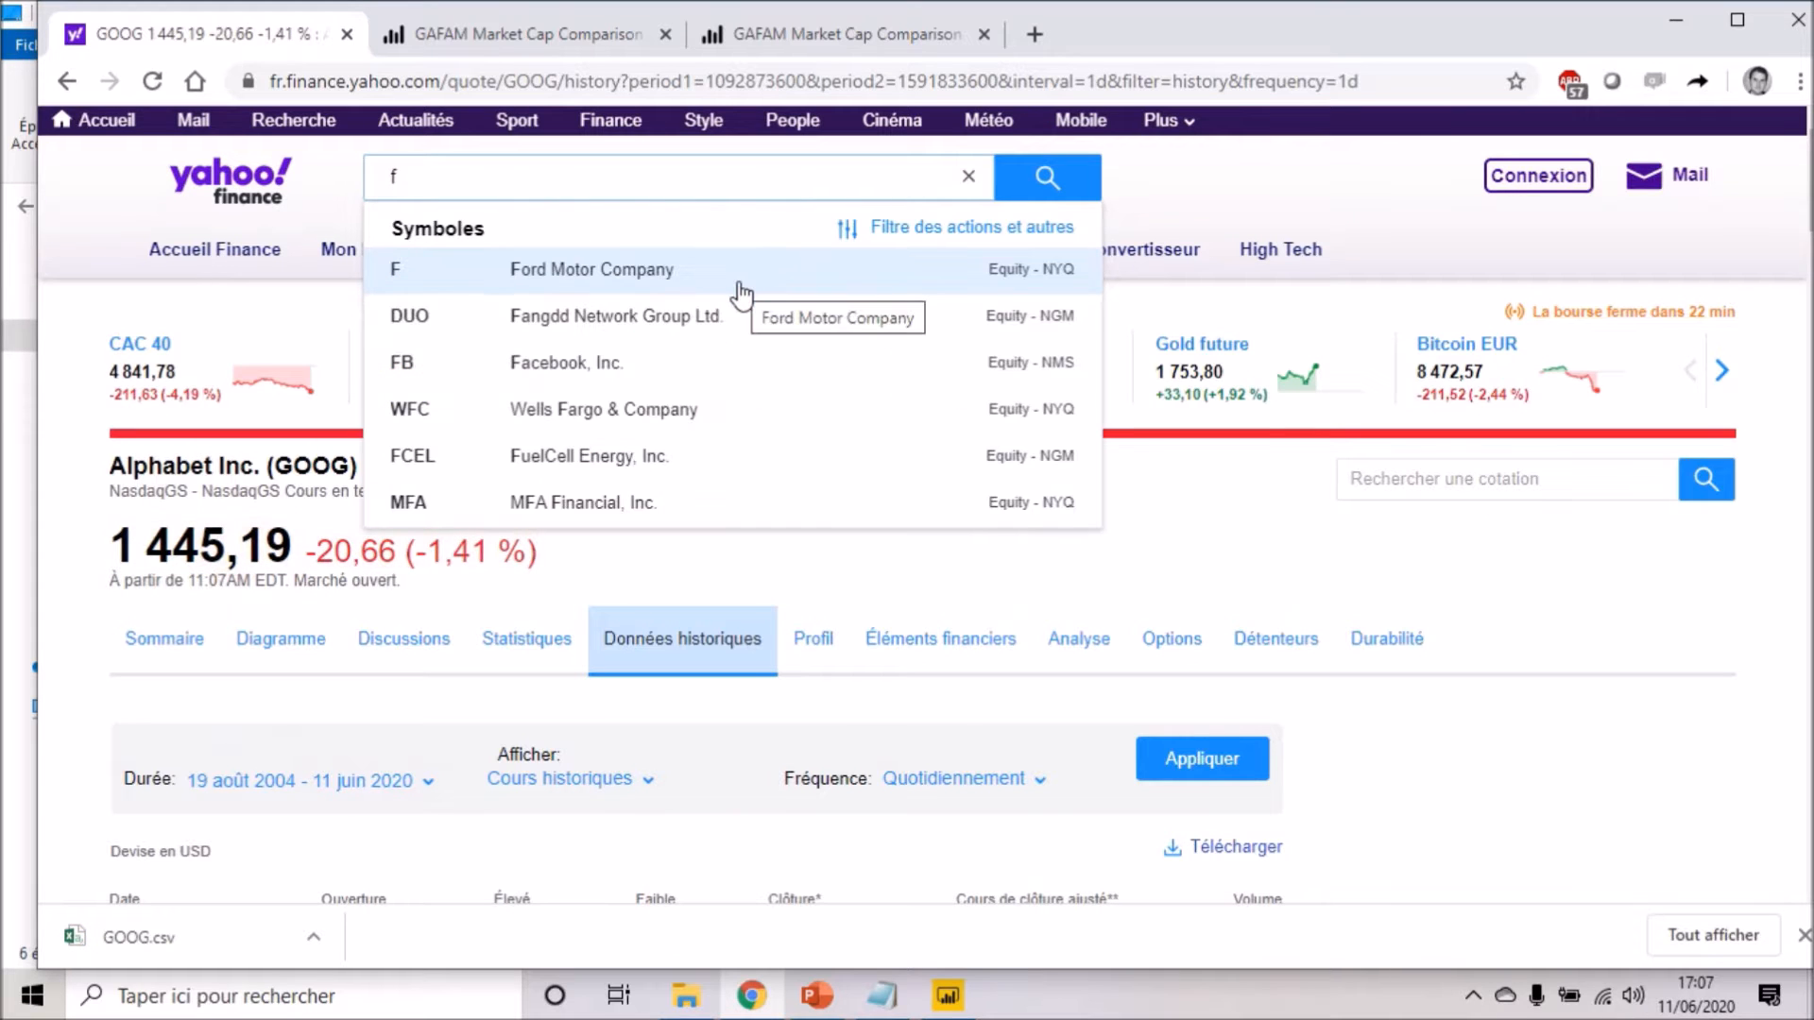
type("b")
left_click(660, 274)
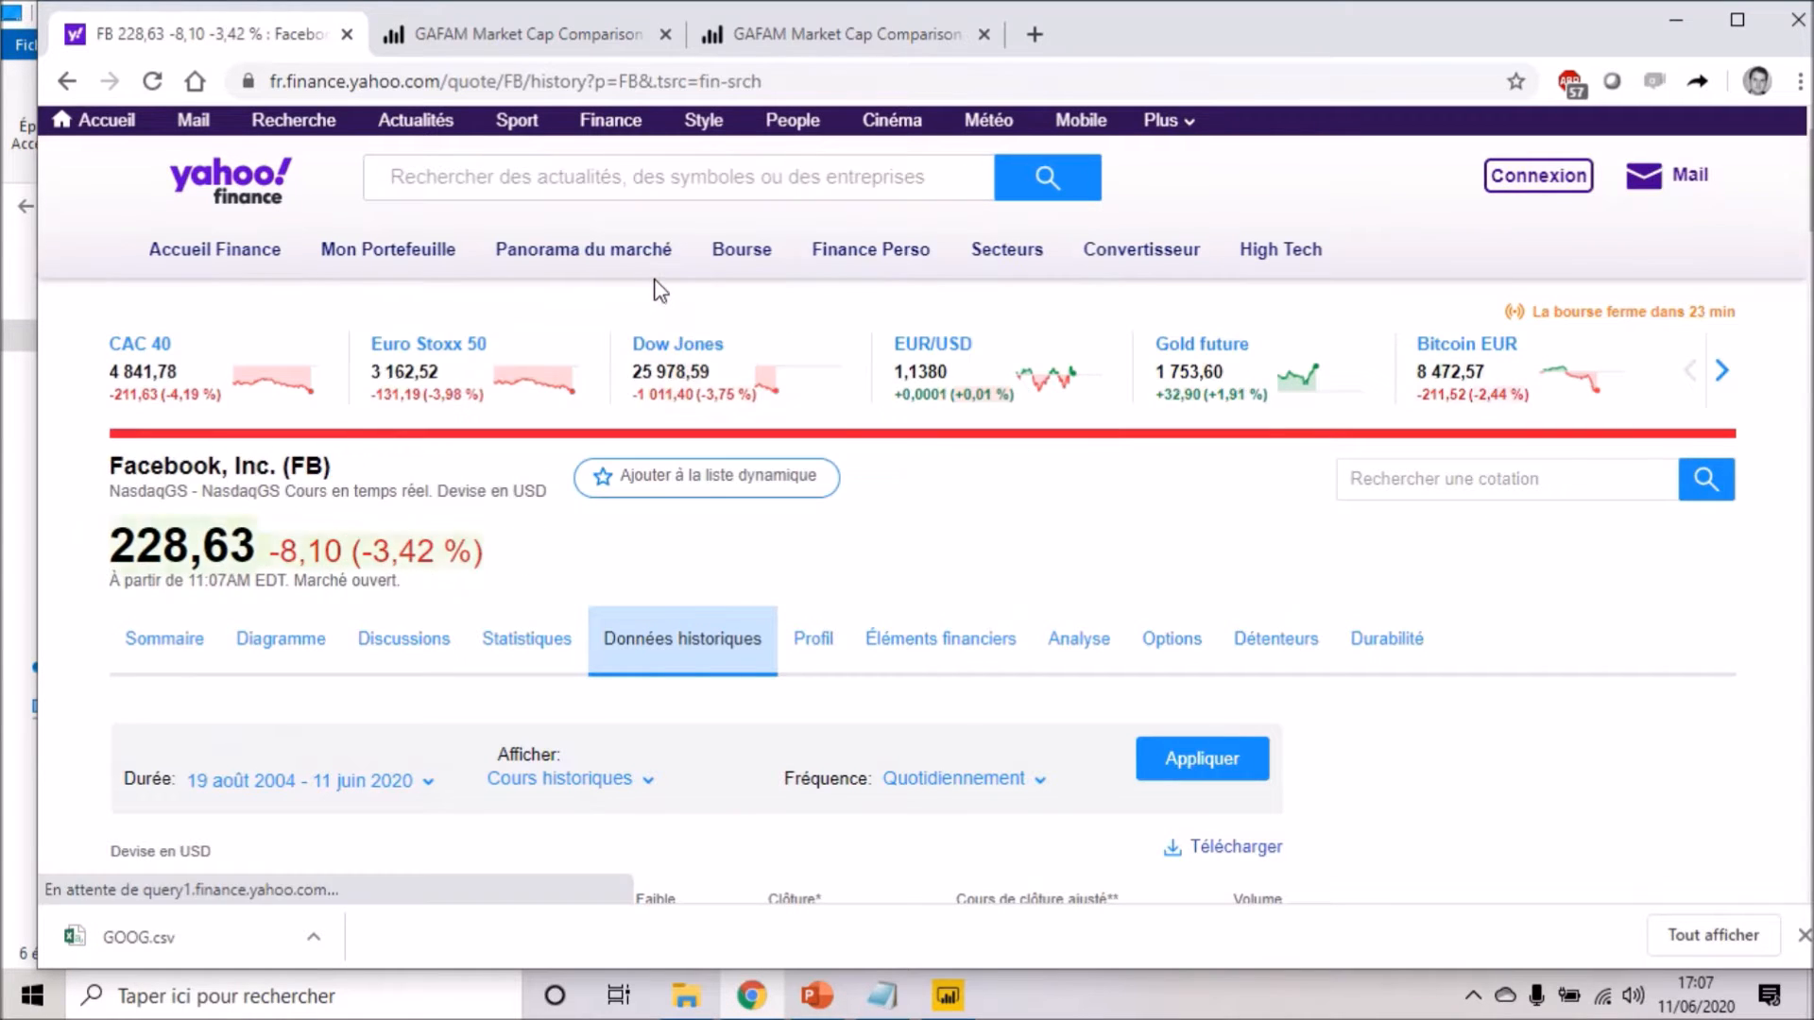
mouse_move(648, 281)
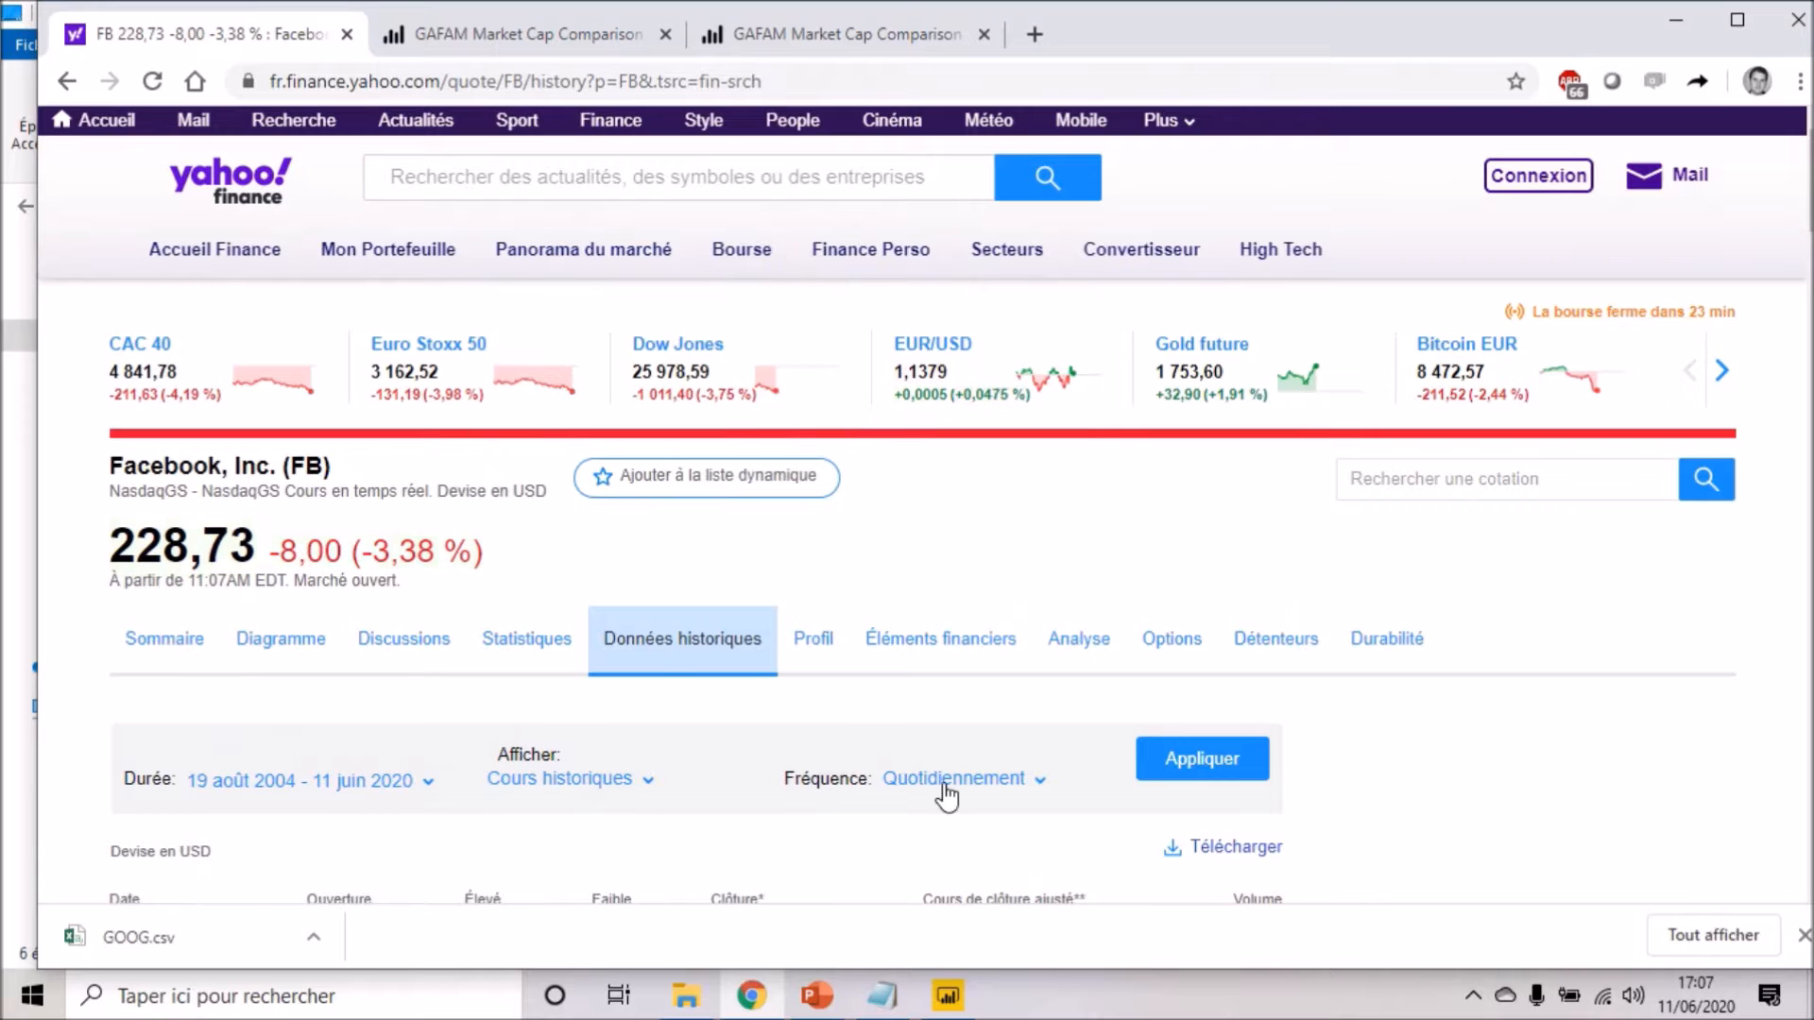
- Apply the maximum date range to Facebook's price history and download it as FB into the Données Yahoo Finance folder
scroll(524, 590, "down", 1)
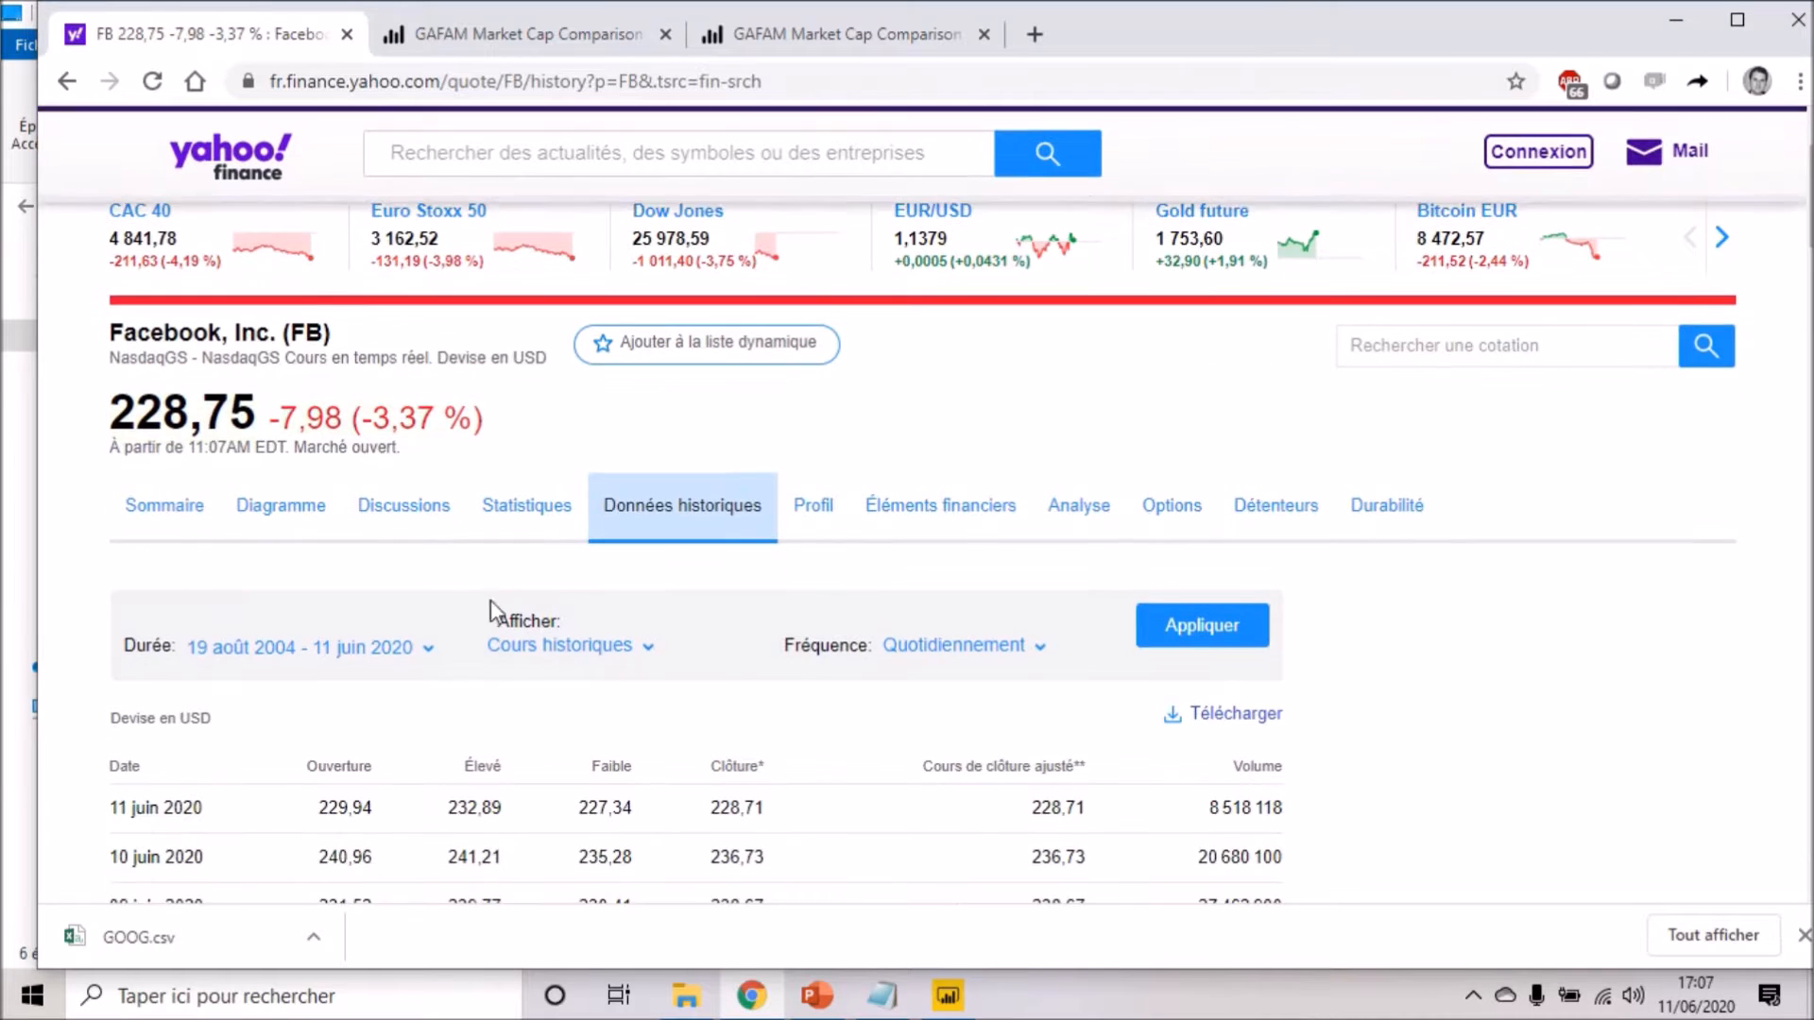
left_click(425, 650)
left_click(441, 759)
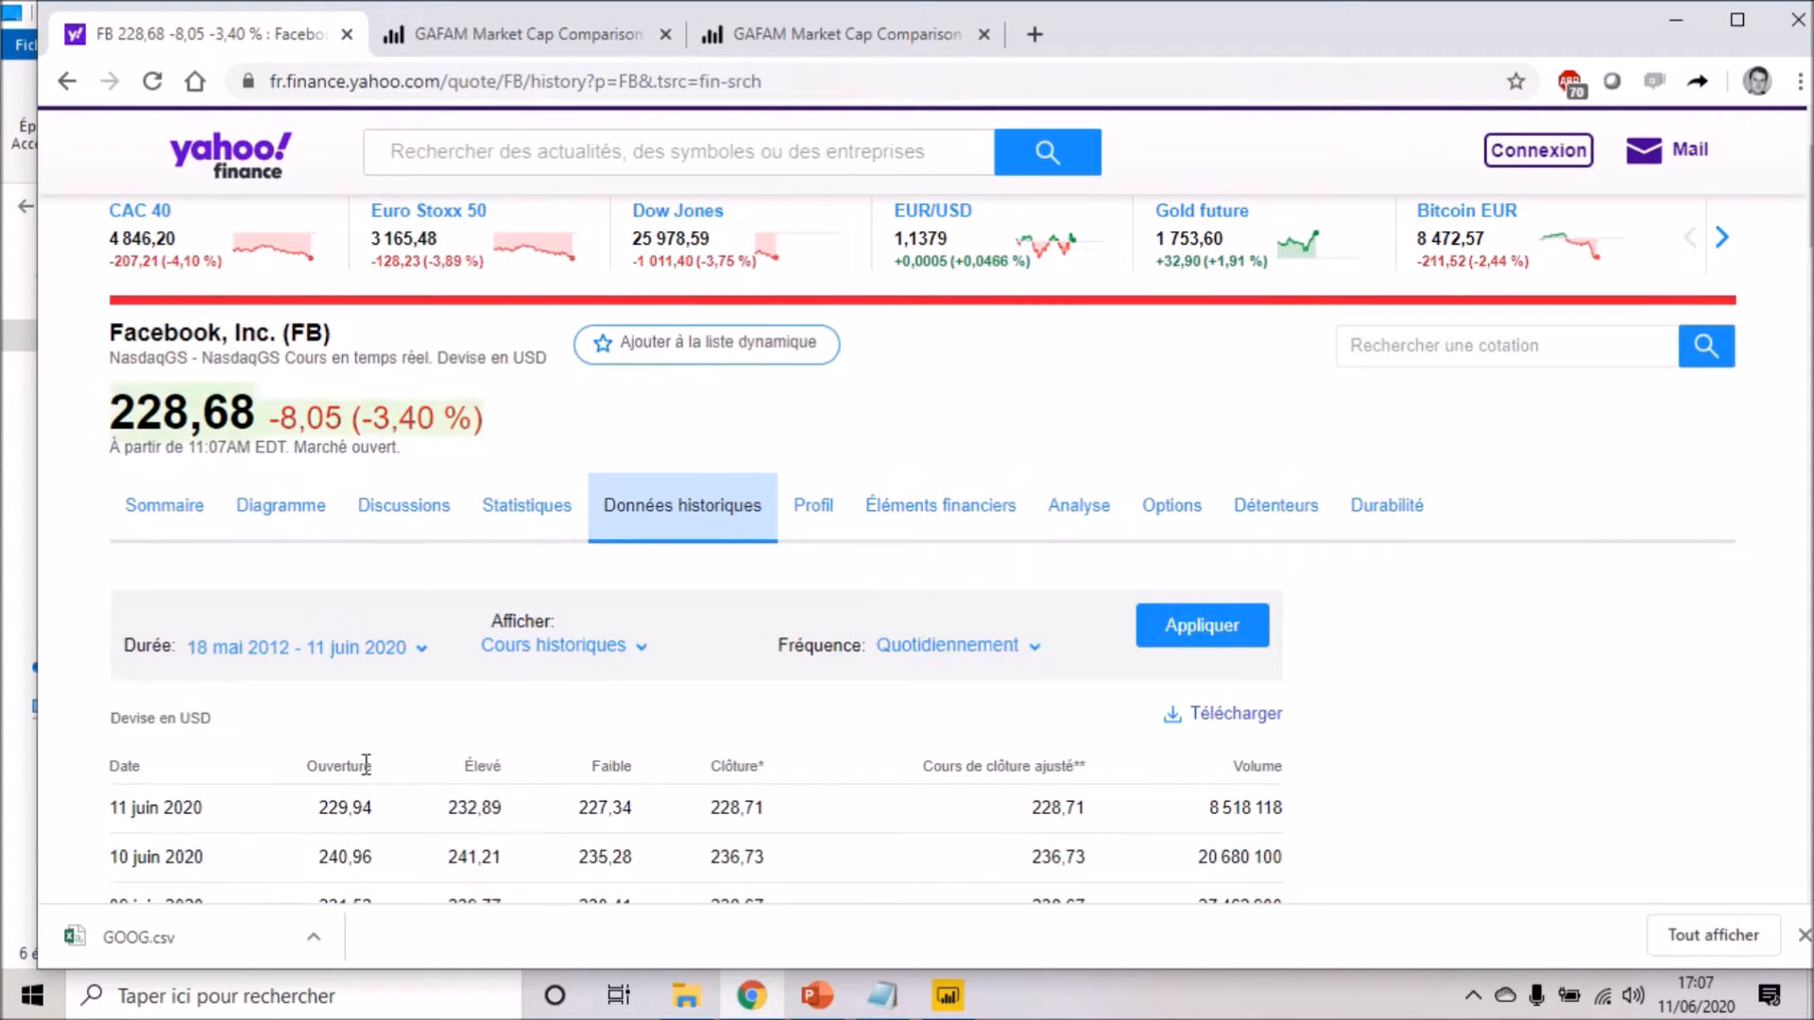
left_click(1185, 635)
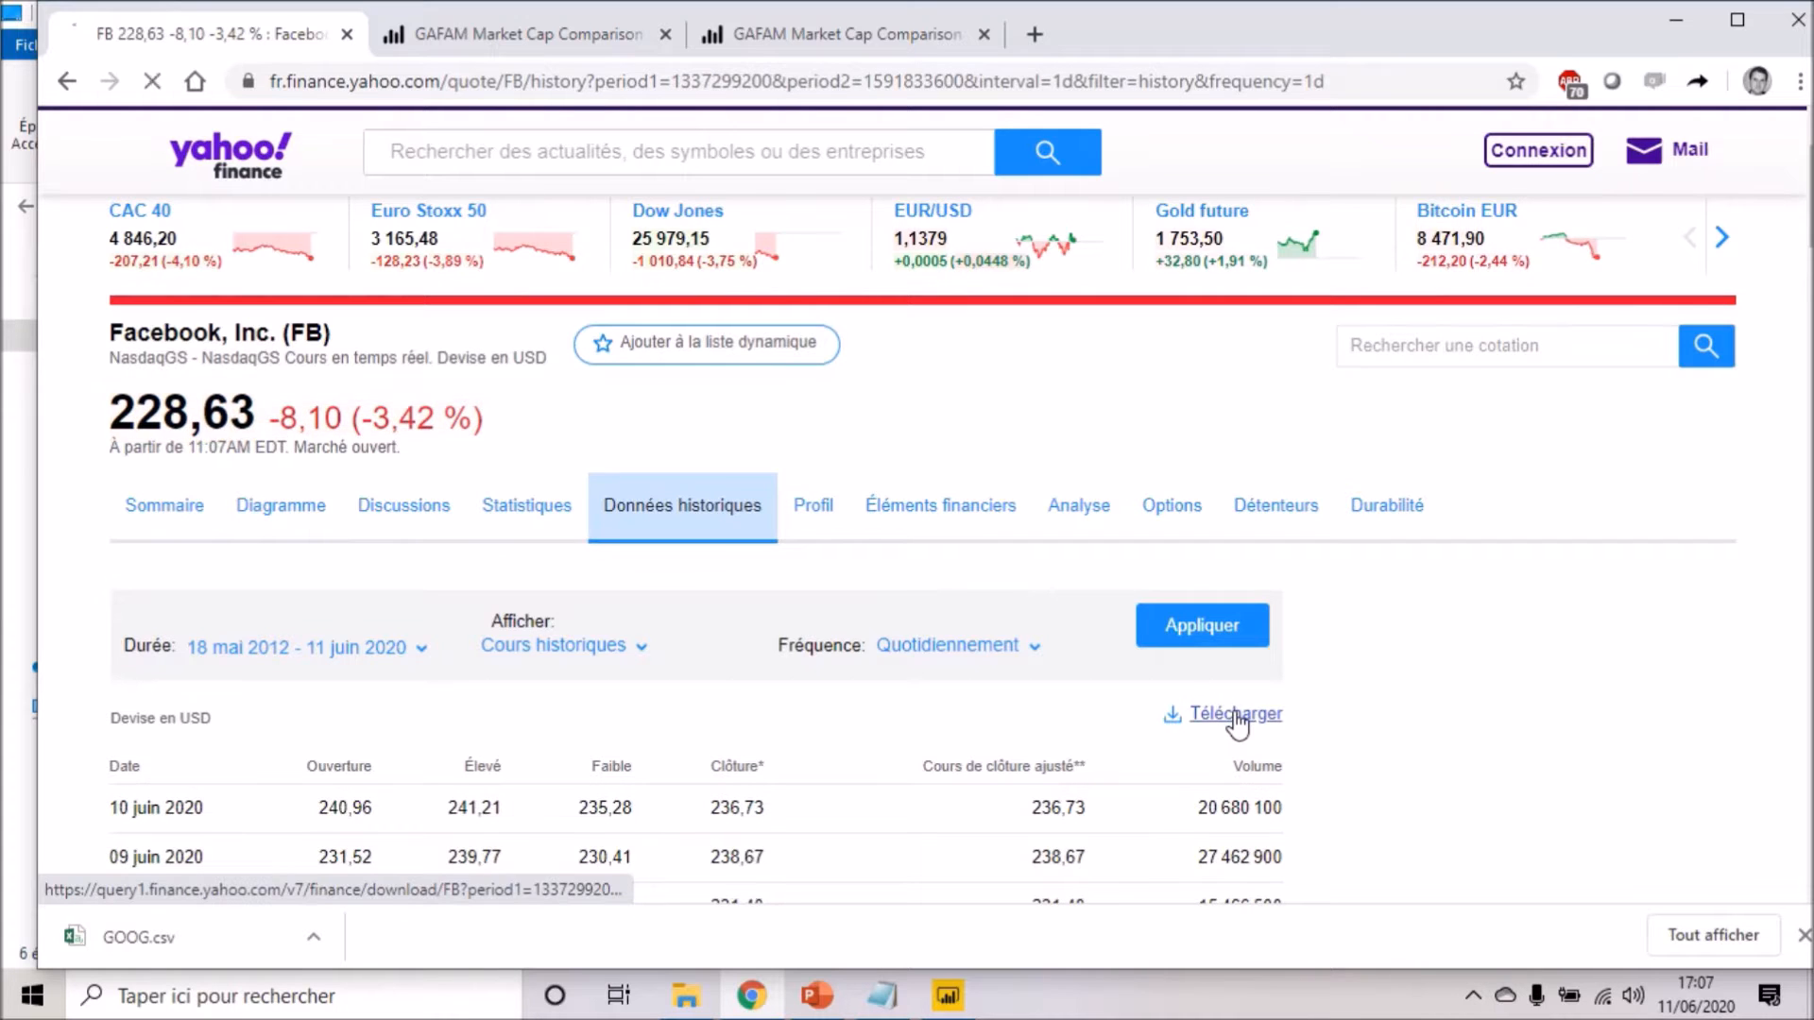
left_click(1236, 717)
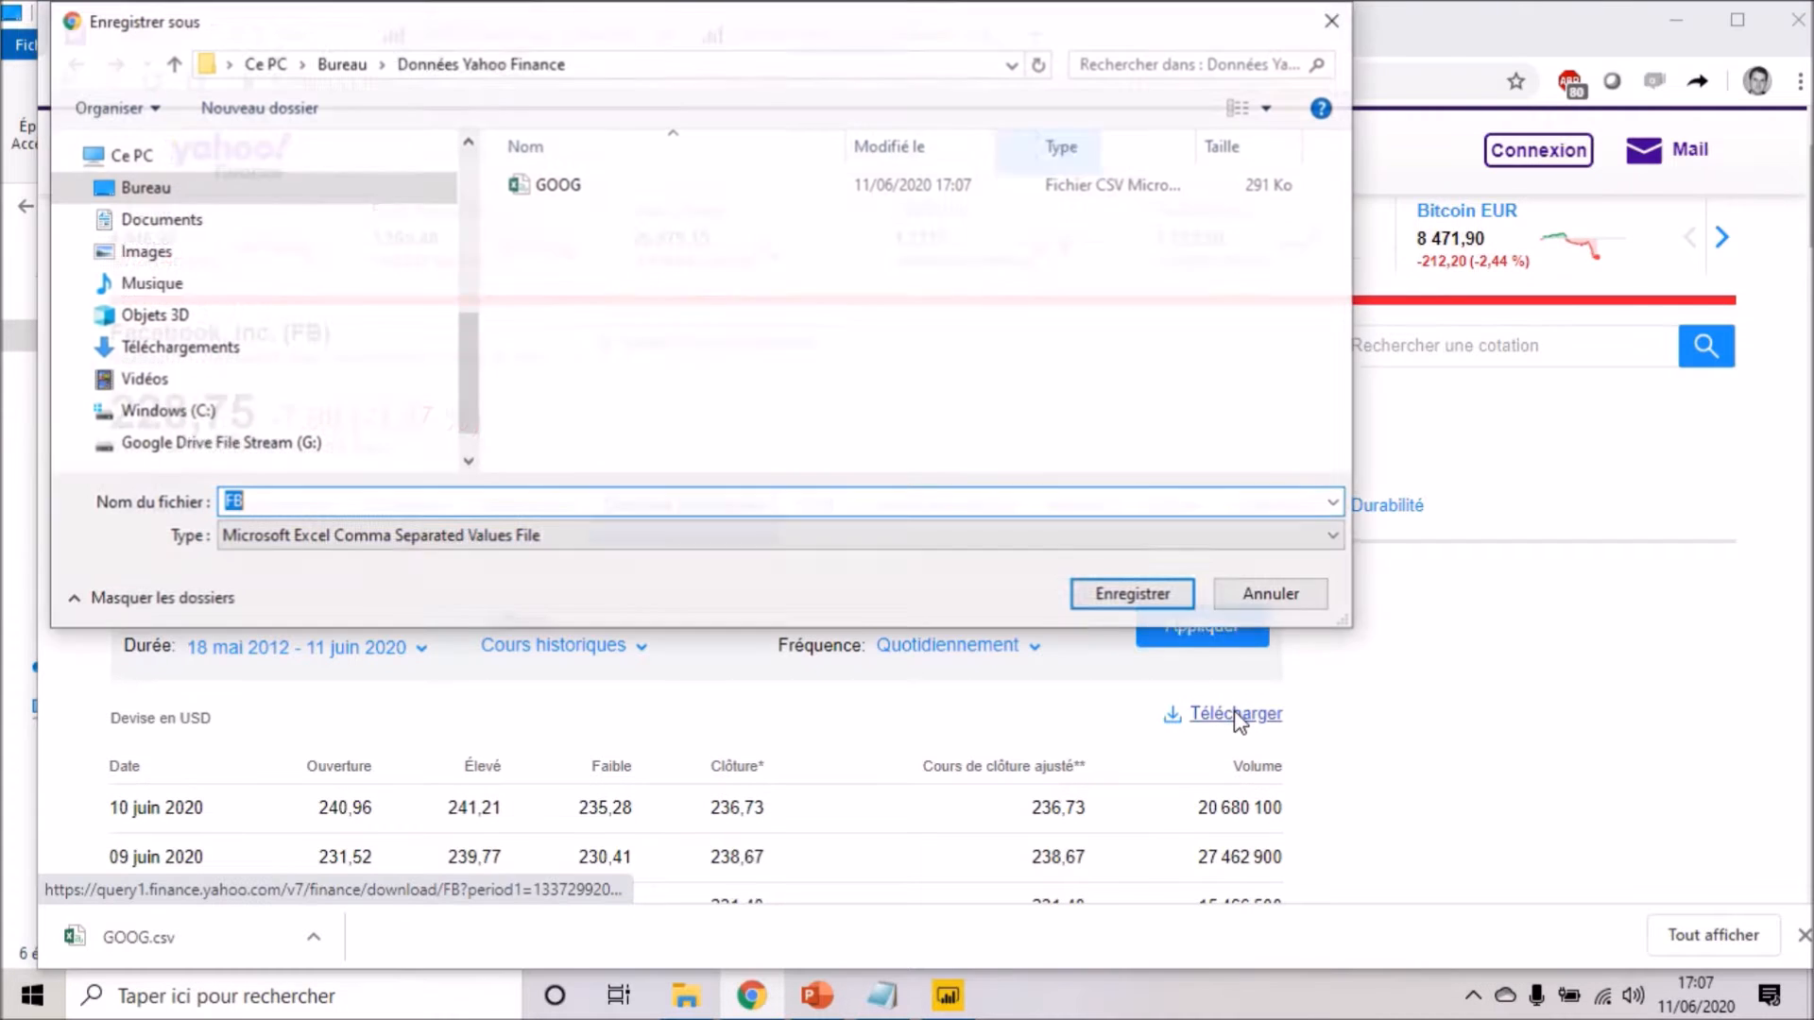
left_click(1107, 597)
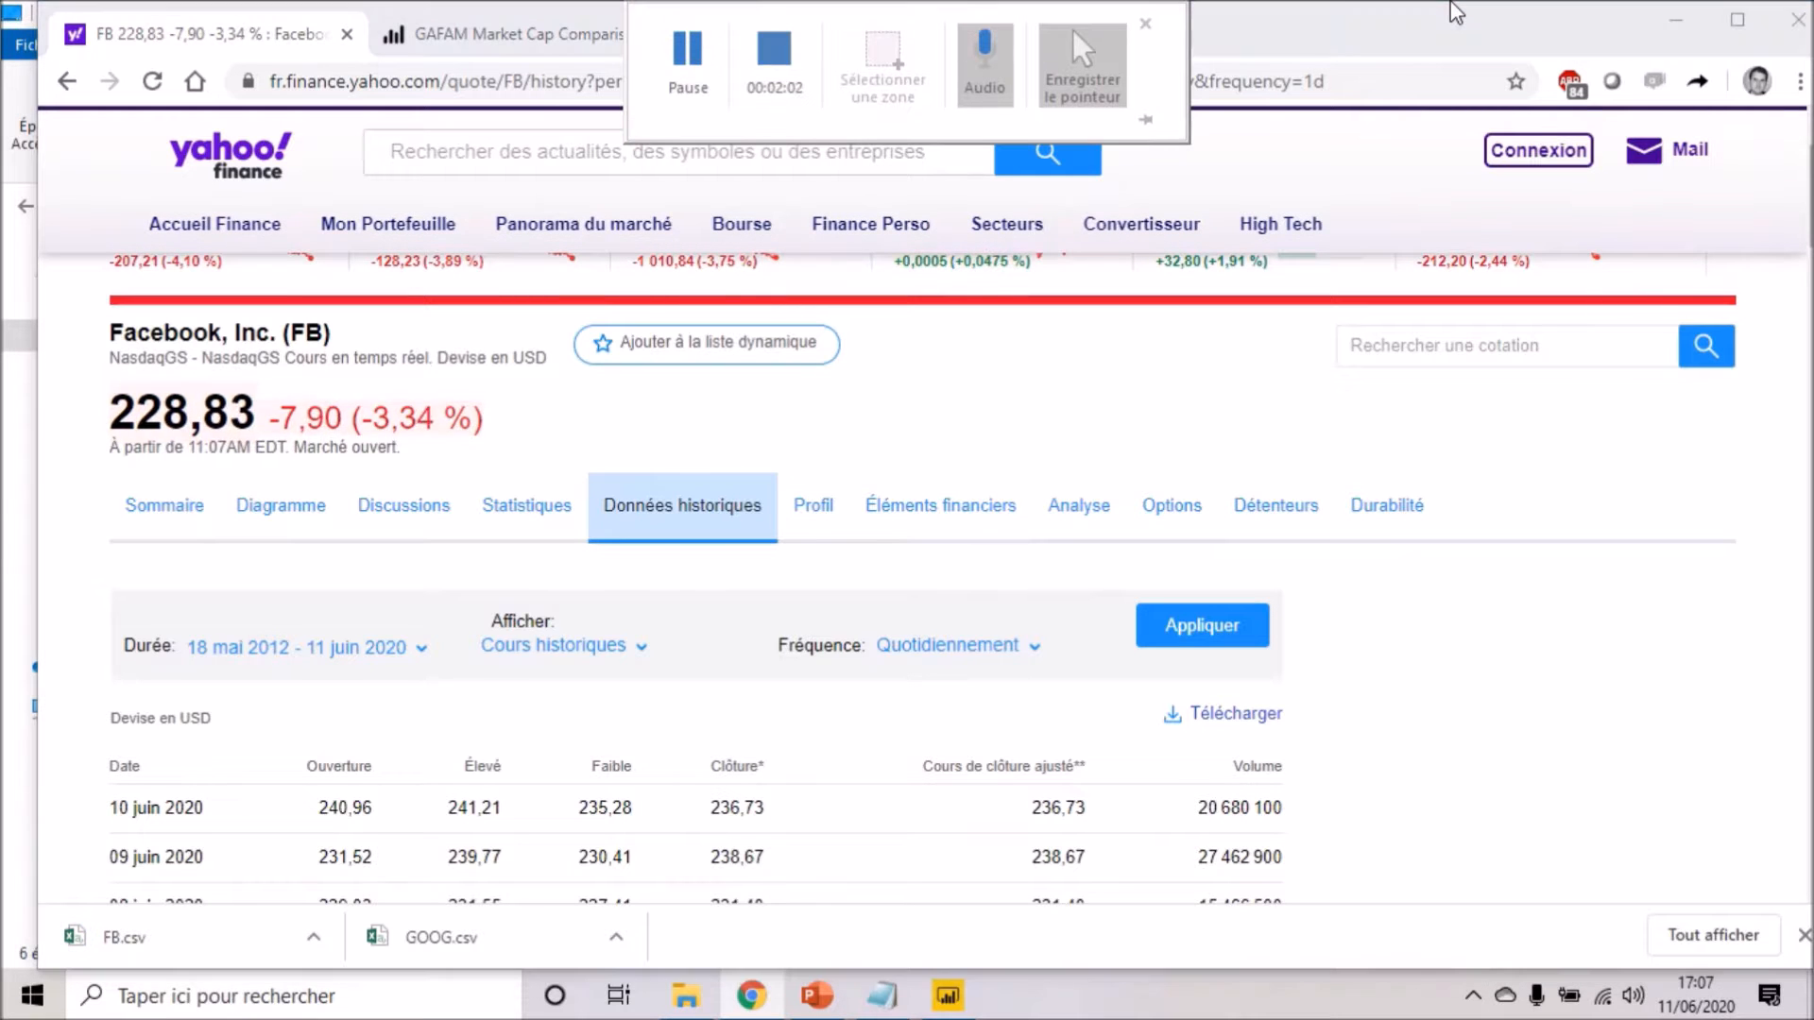
- Switch to Power BI Desktop and connect to the desktop folder Données Yahoo Finance as a Dossier data source
key("alt+Tab")
key("Tab")
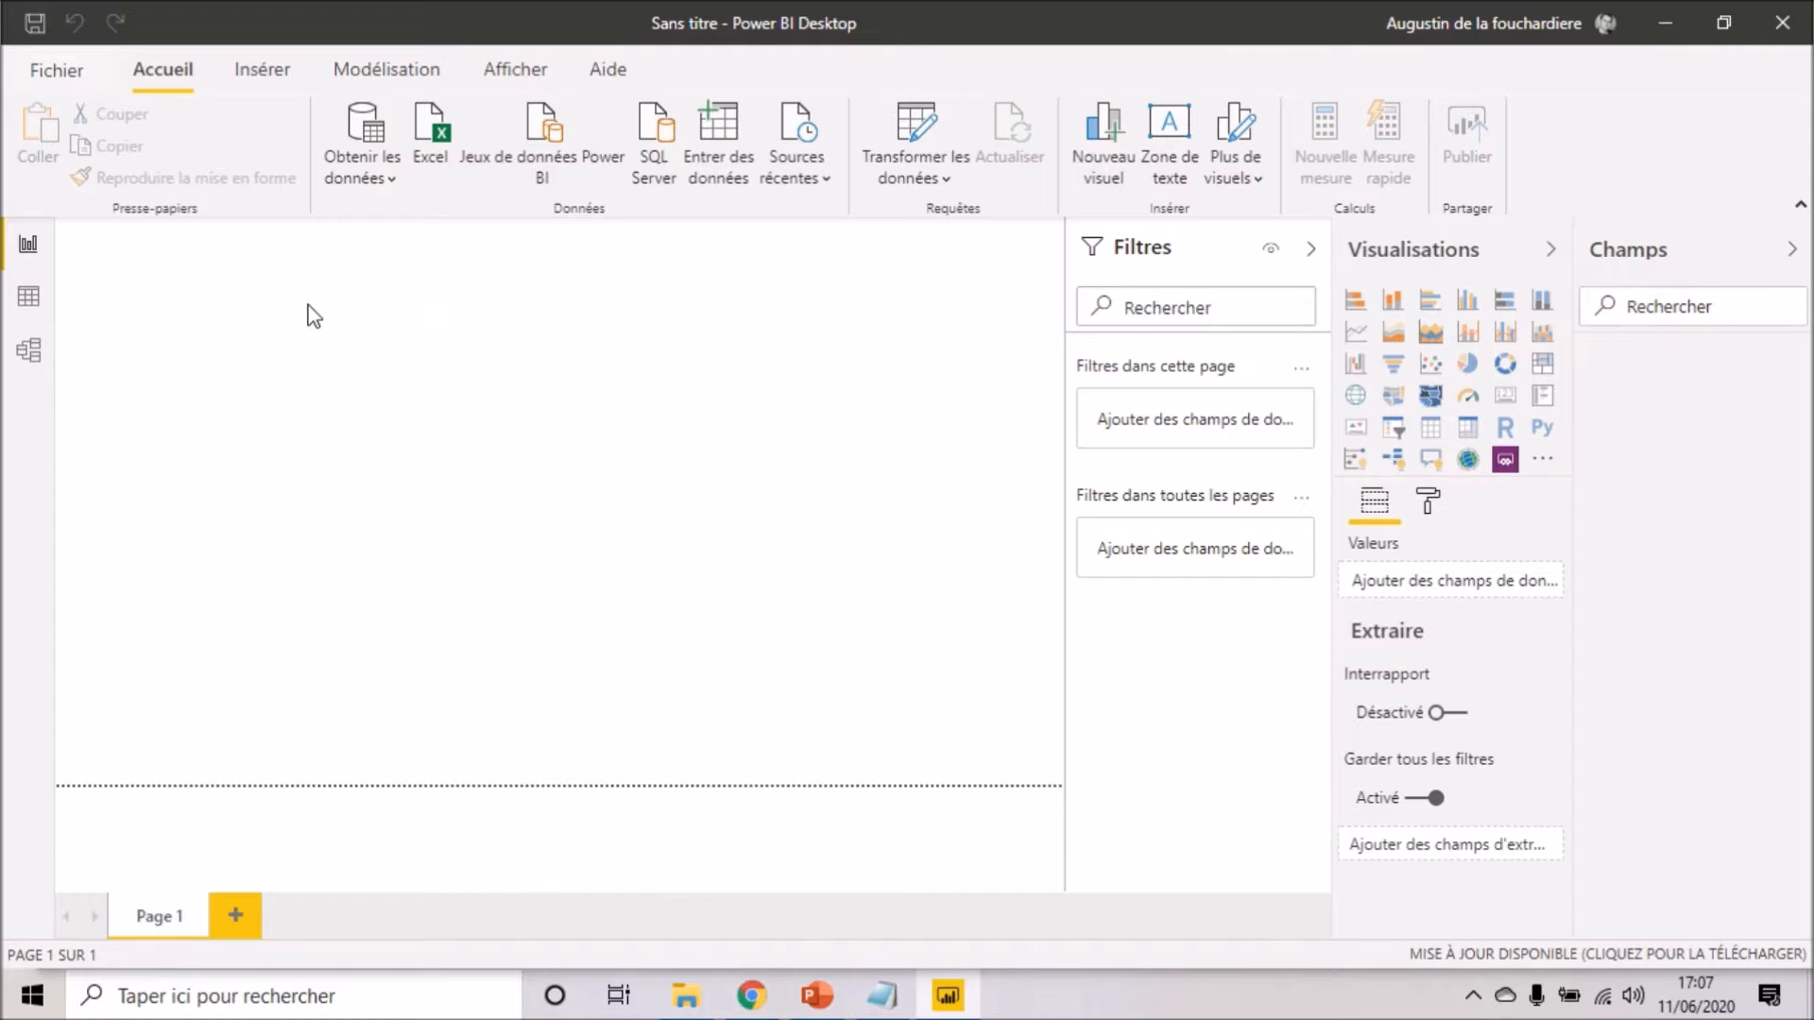
left_click(372, 130)
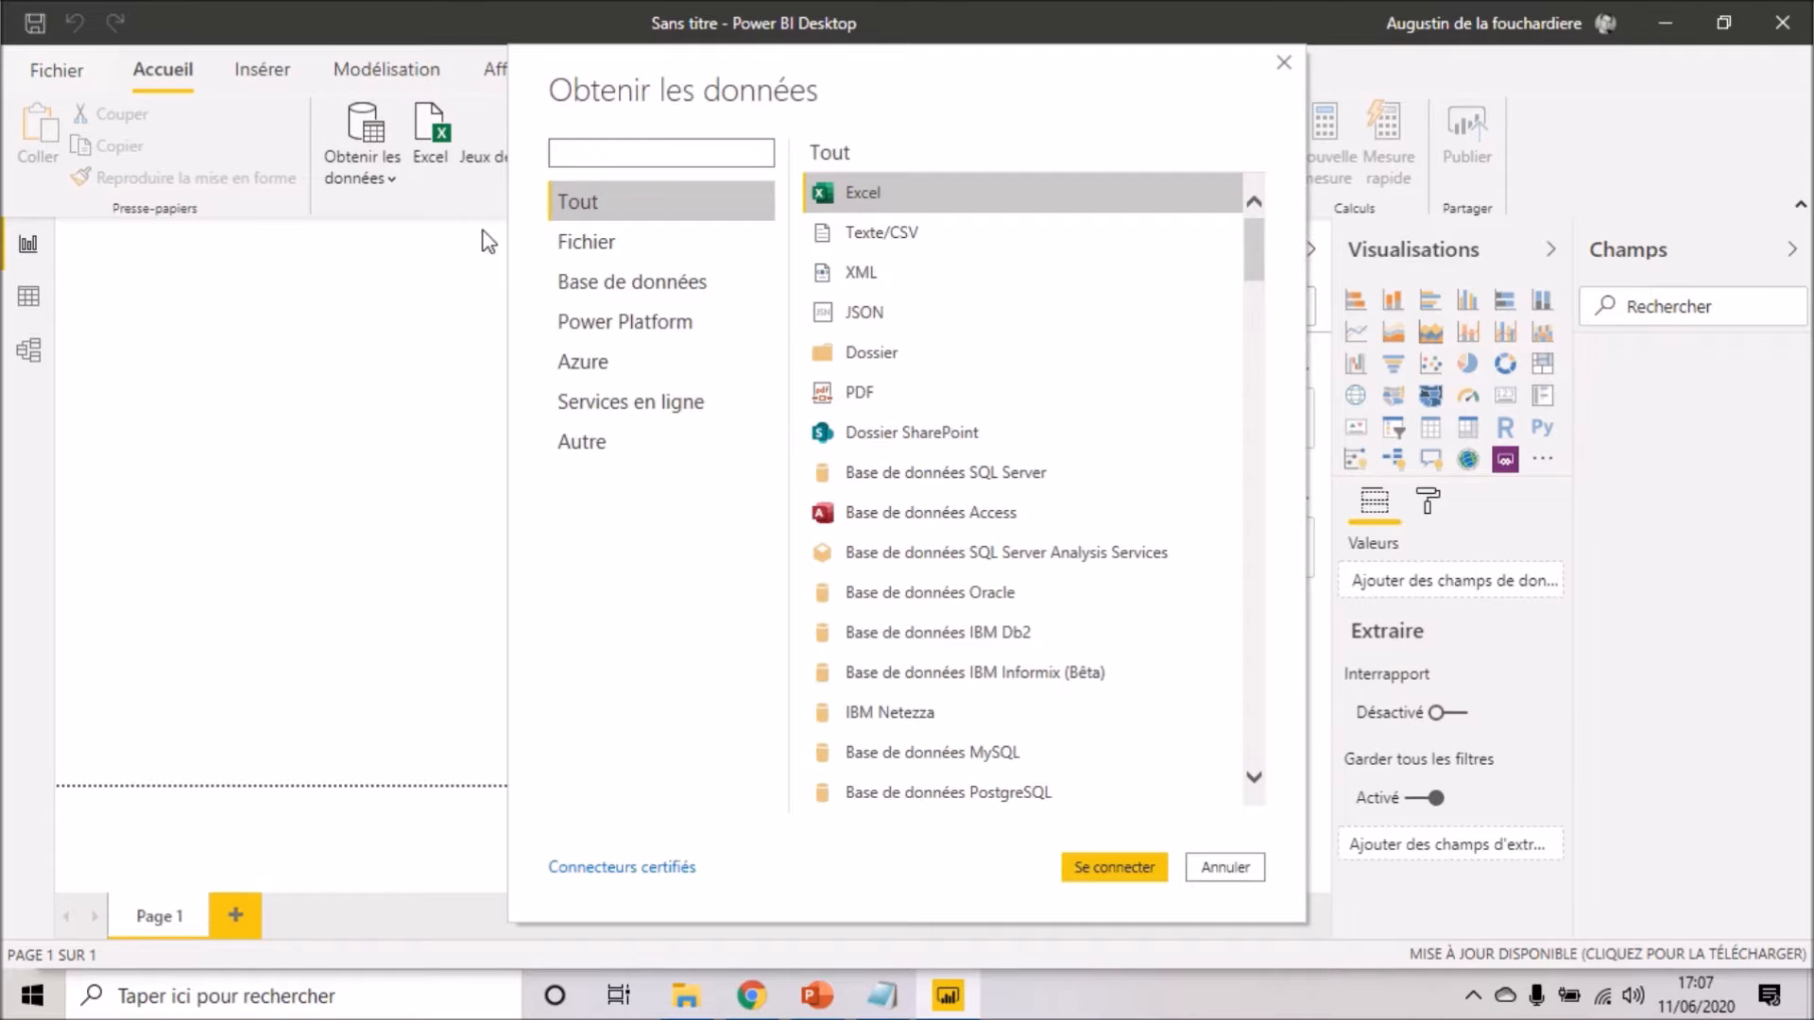
double_click(870, 356)
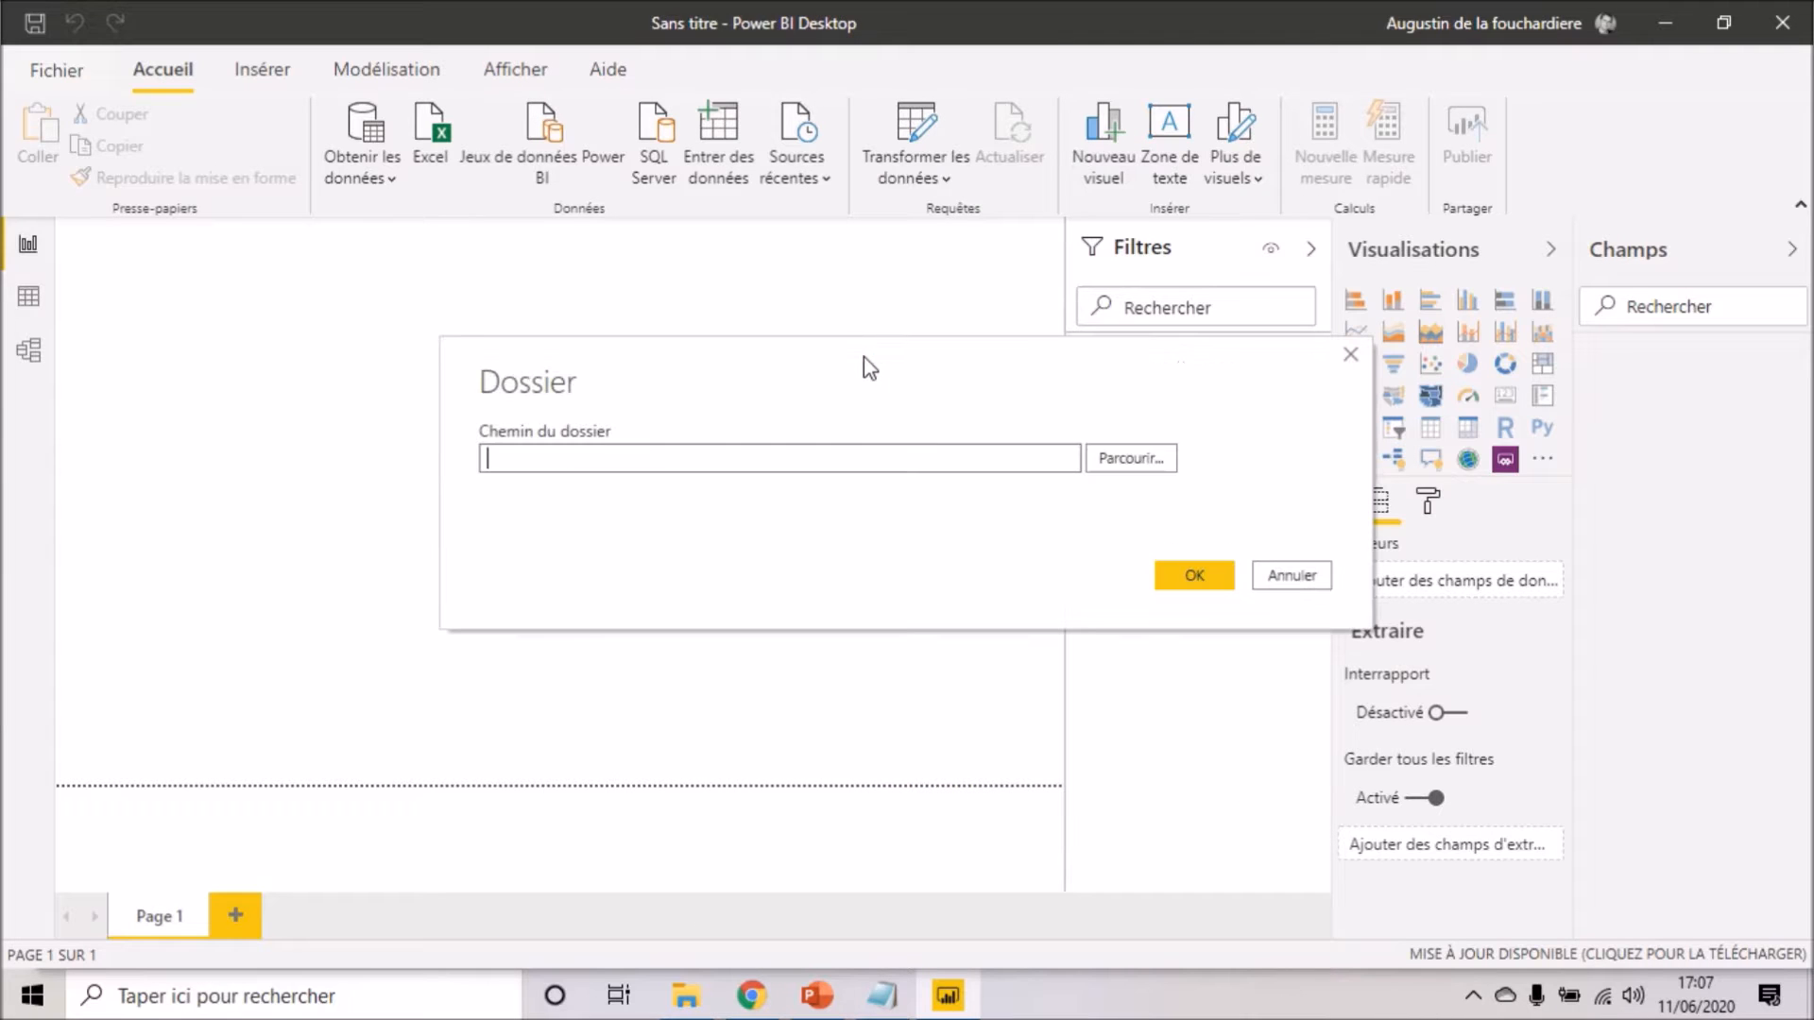
left_click(1158, 459)
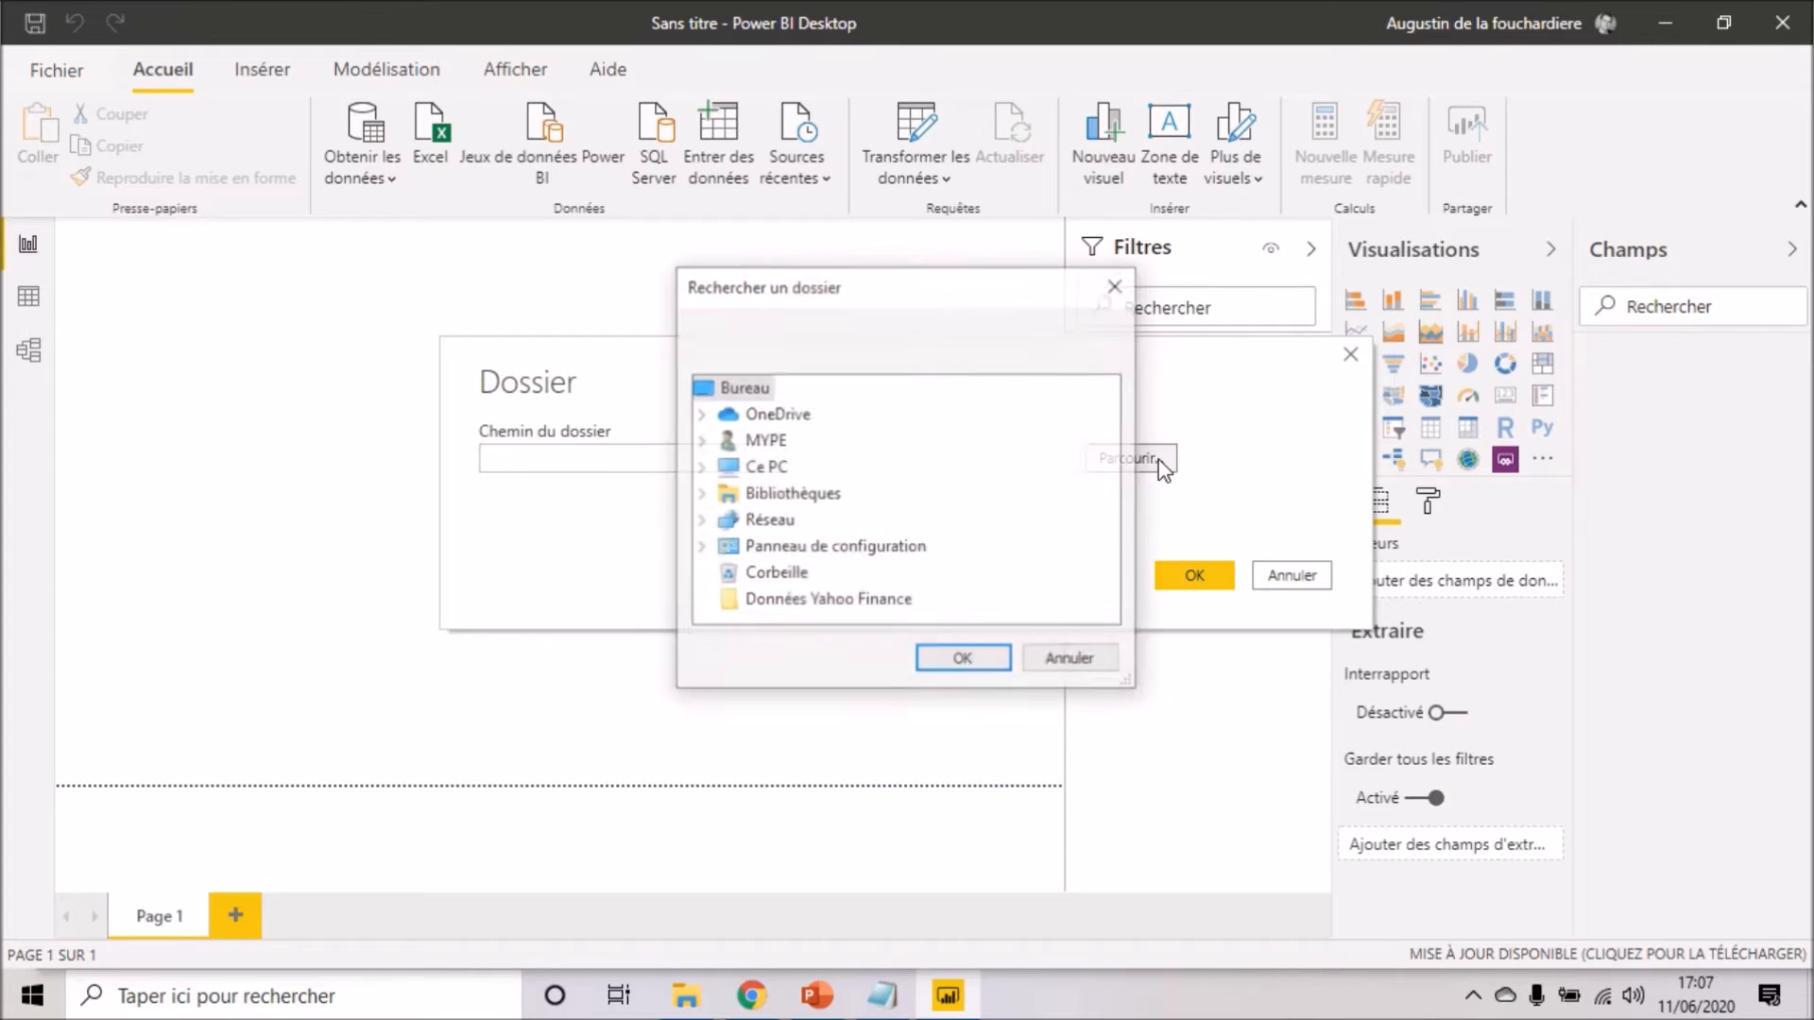
left_click(803, 602)
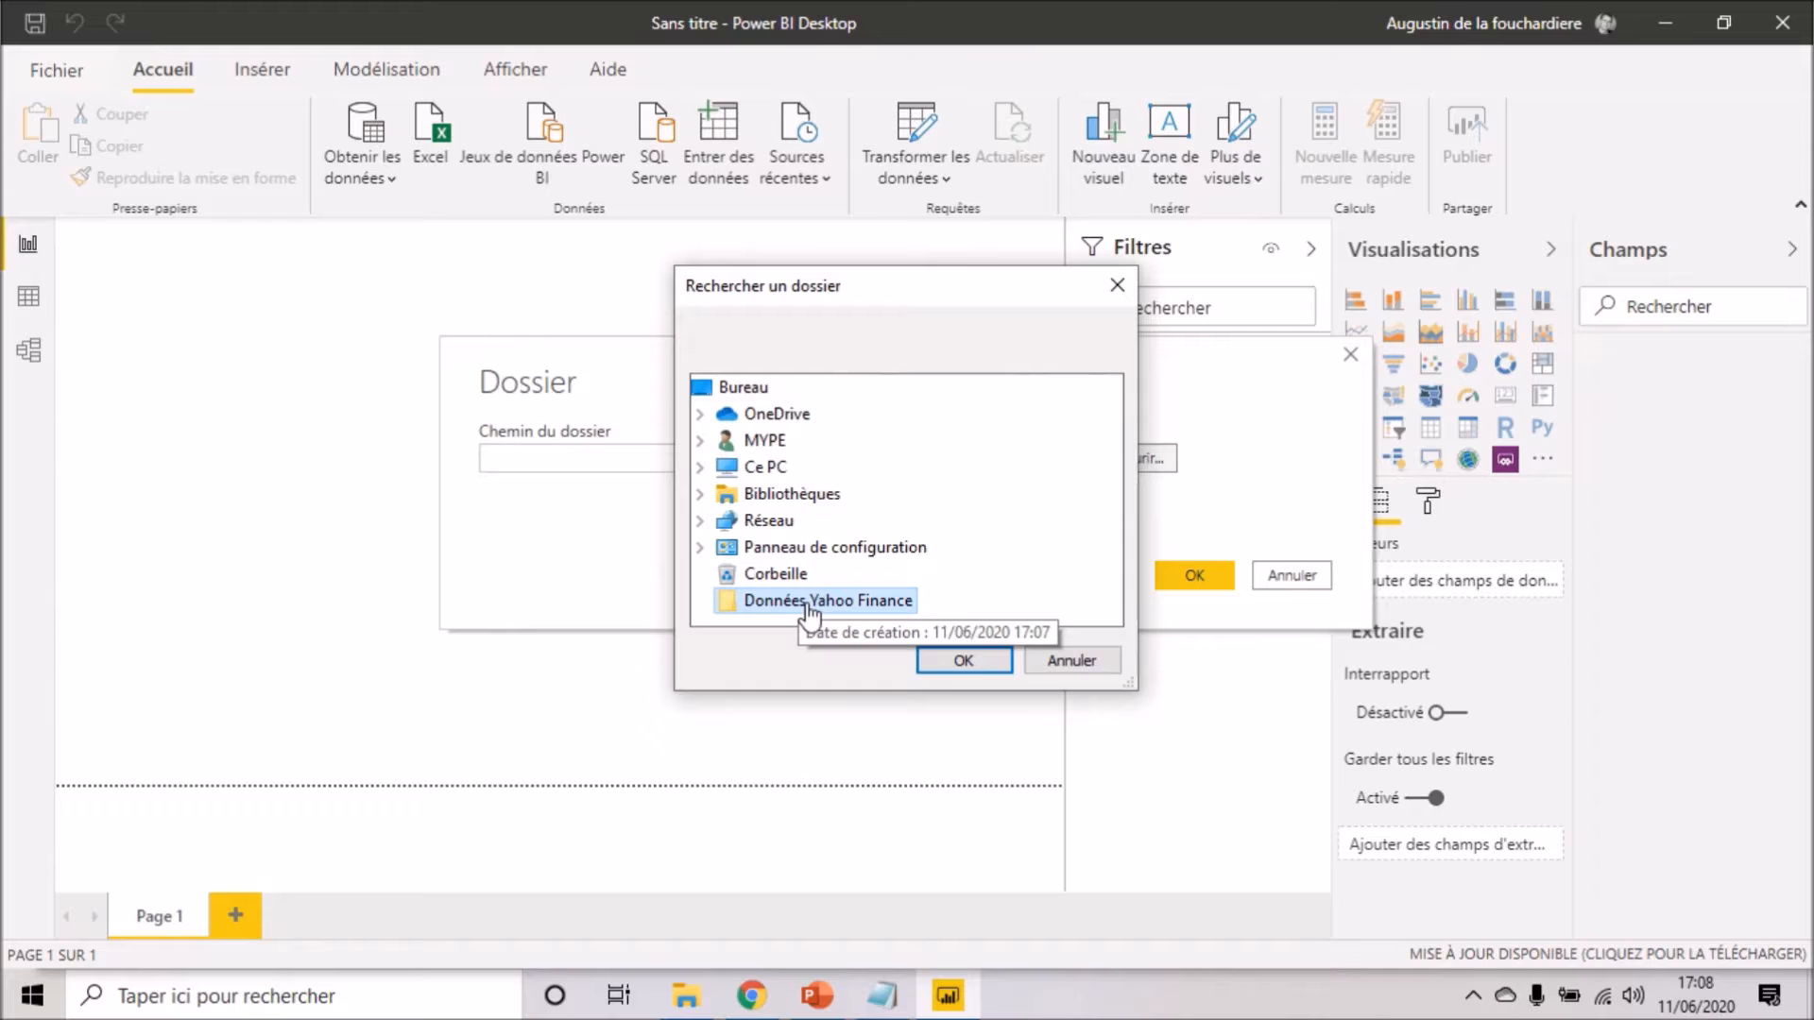
left_click(969, 660)
left_click(1176, 578)
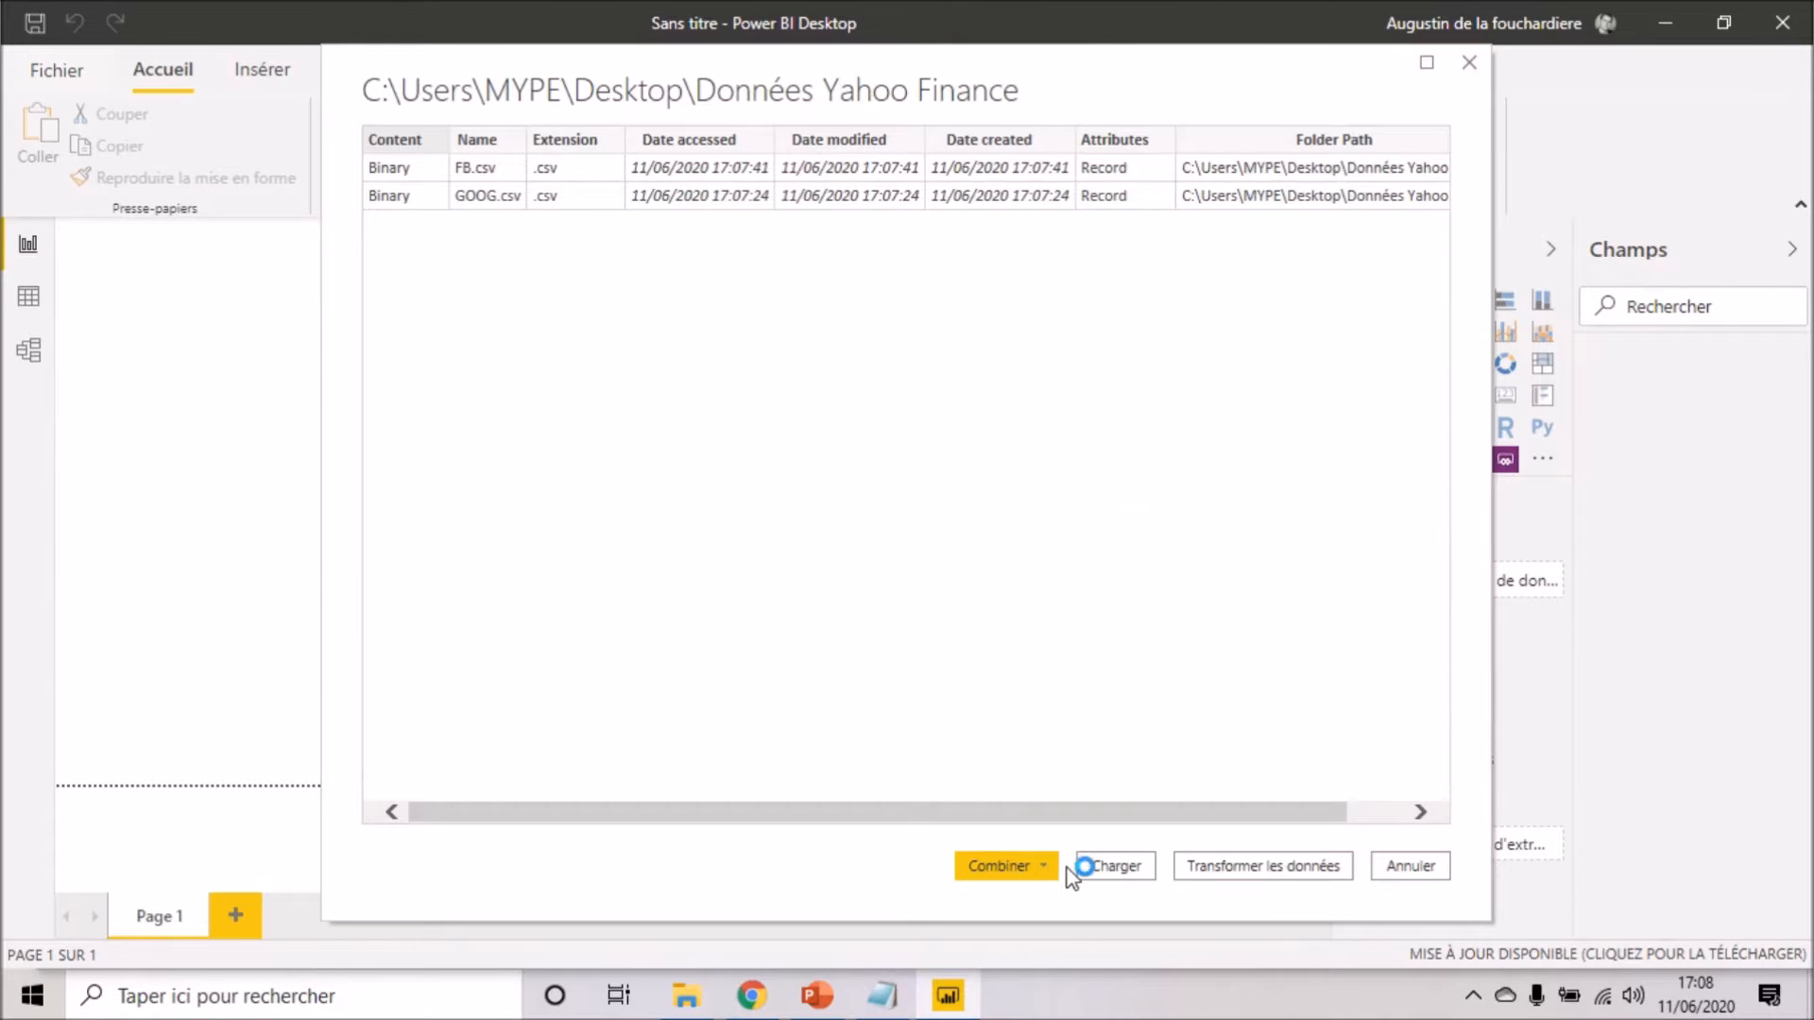
- Combine and transform the CSV files of the Données Yahoo Finance folder, keeping the proposed file settings, and open them in Power Query Editor
left_click(1056, 865)
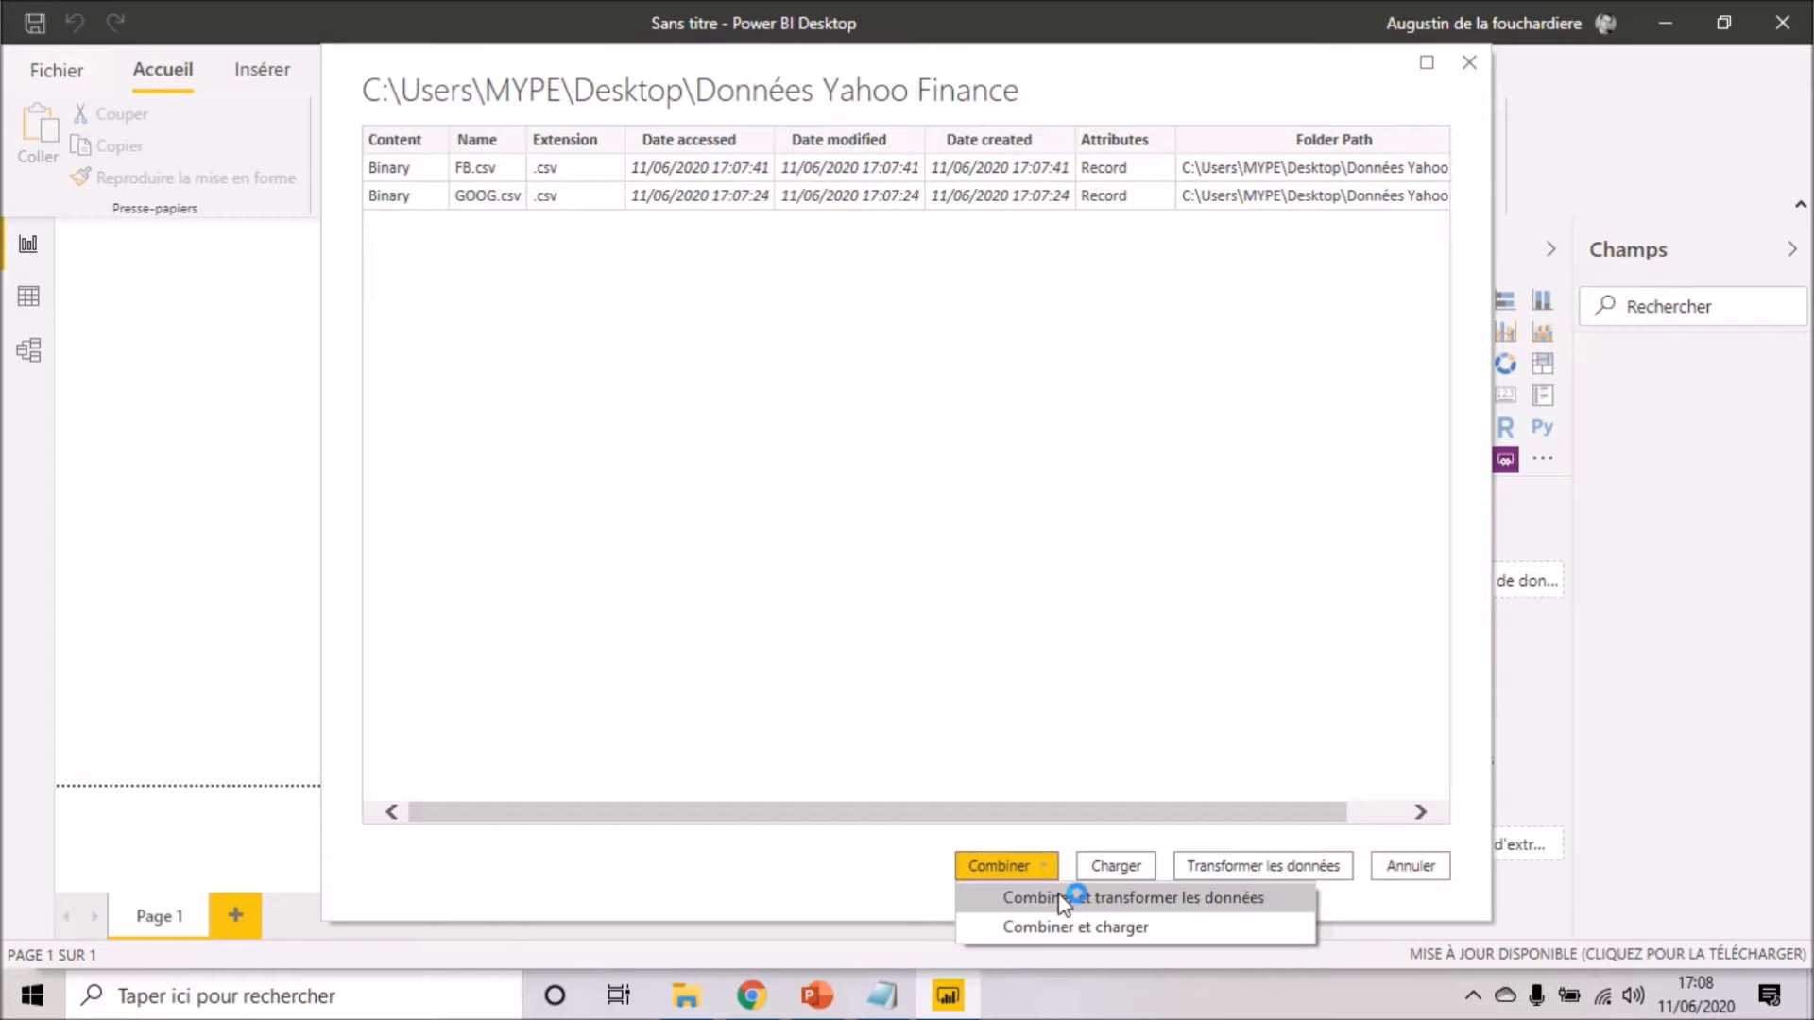
left_click(1067, 896)
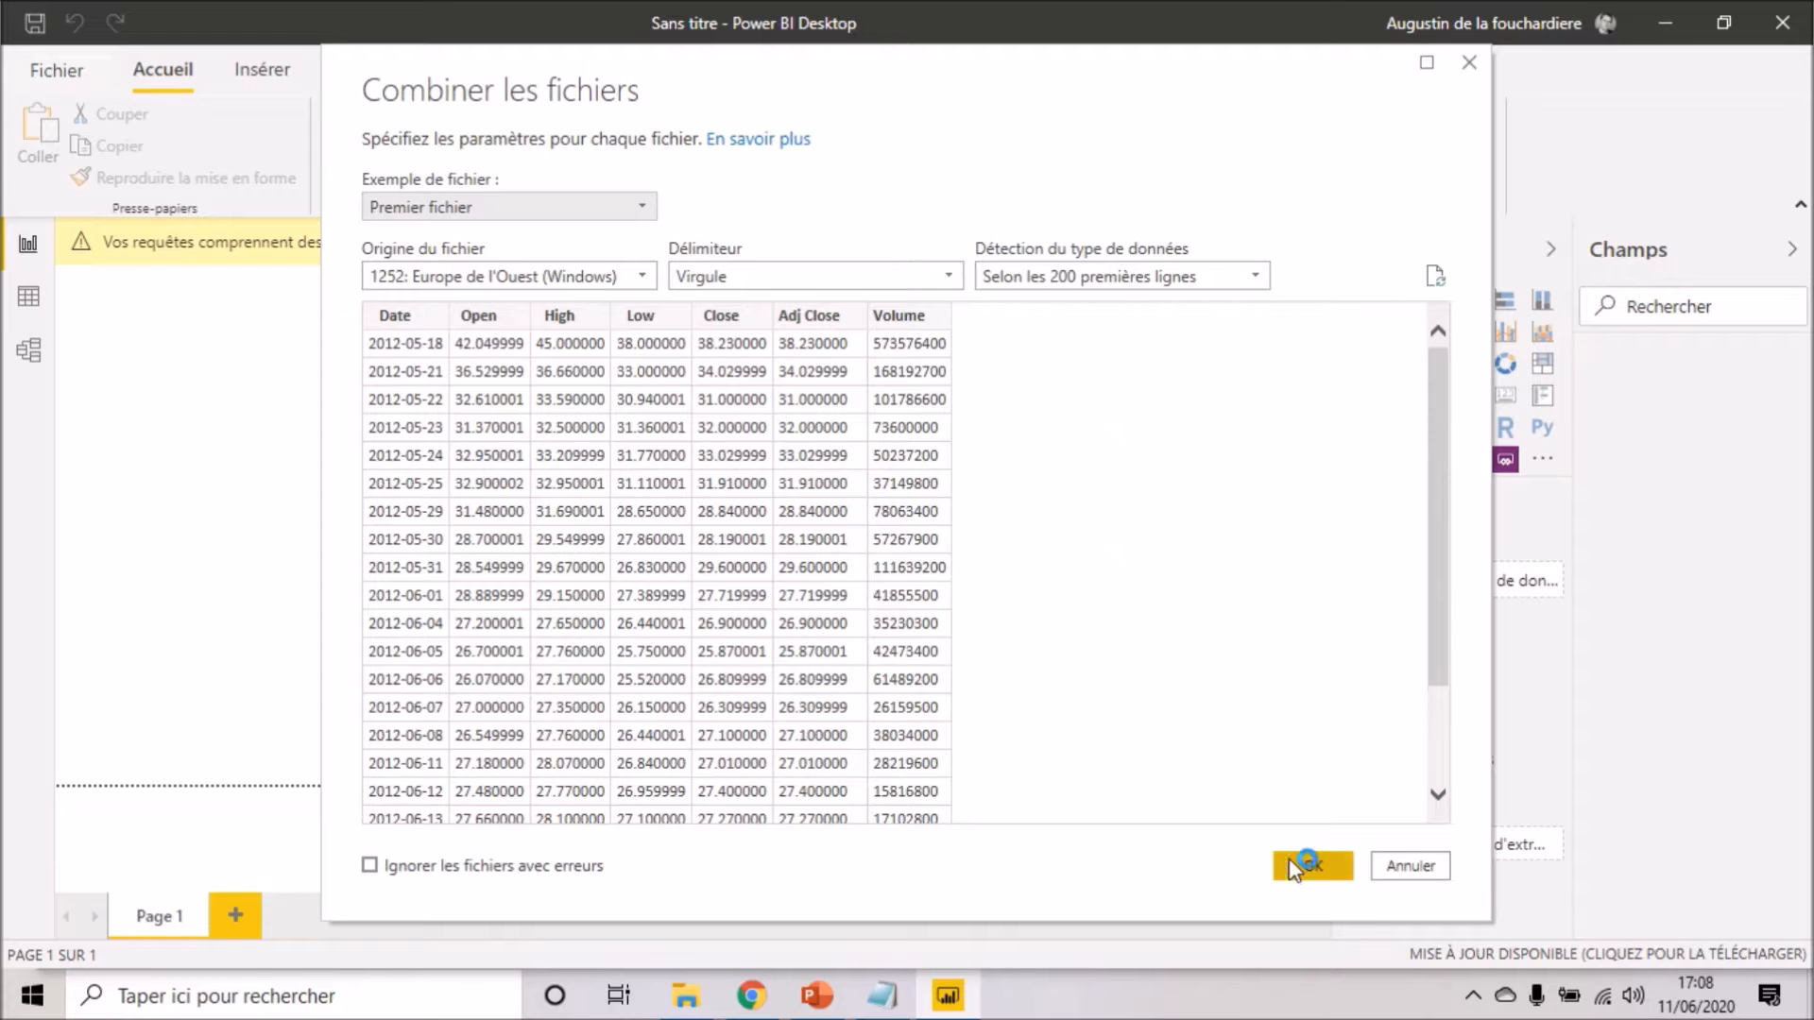
left_click(1313, 867)
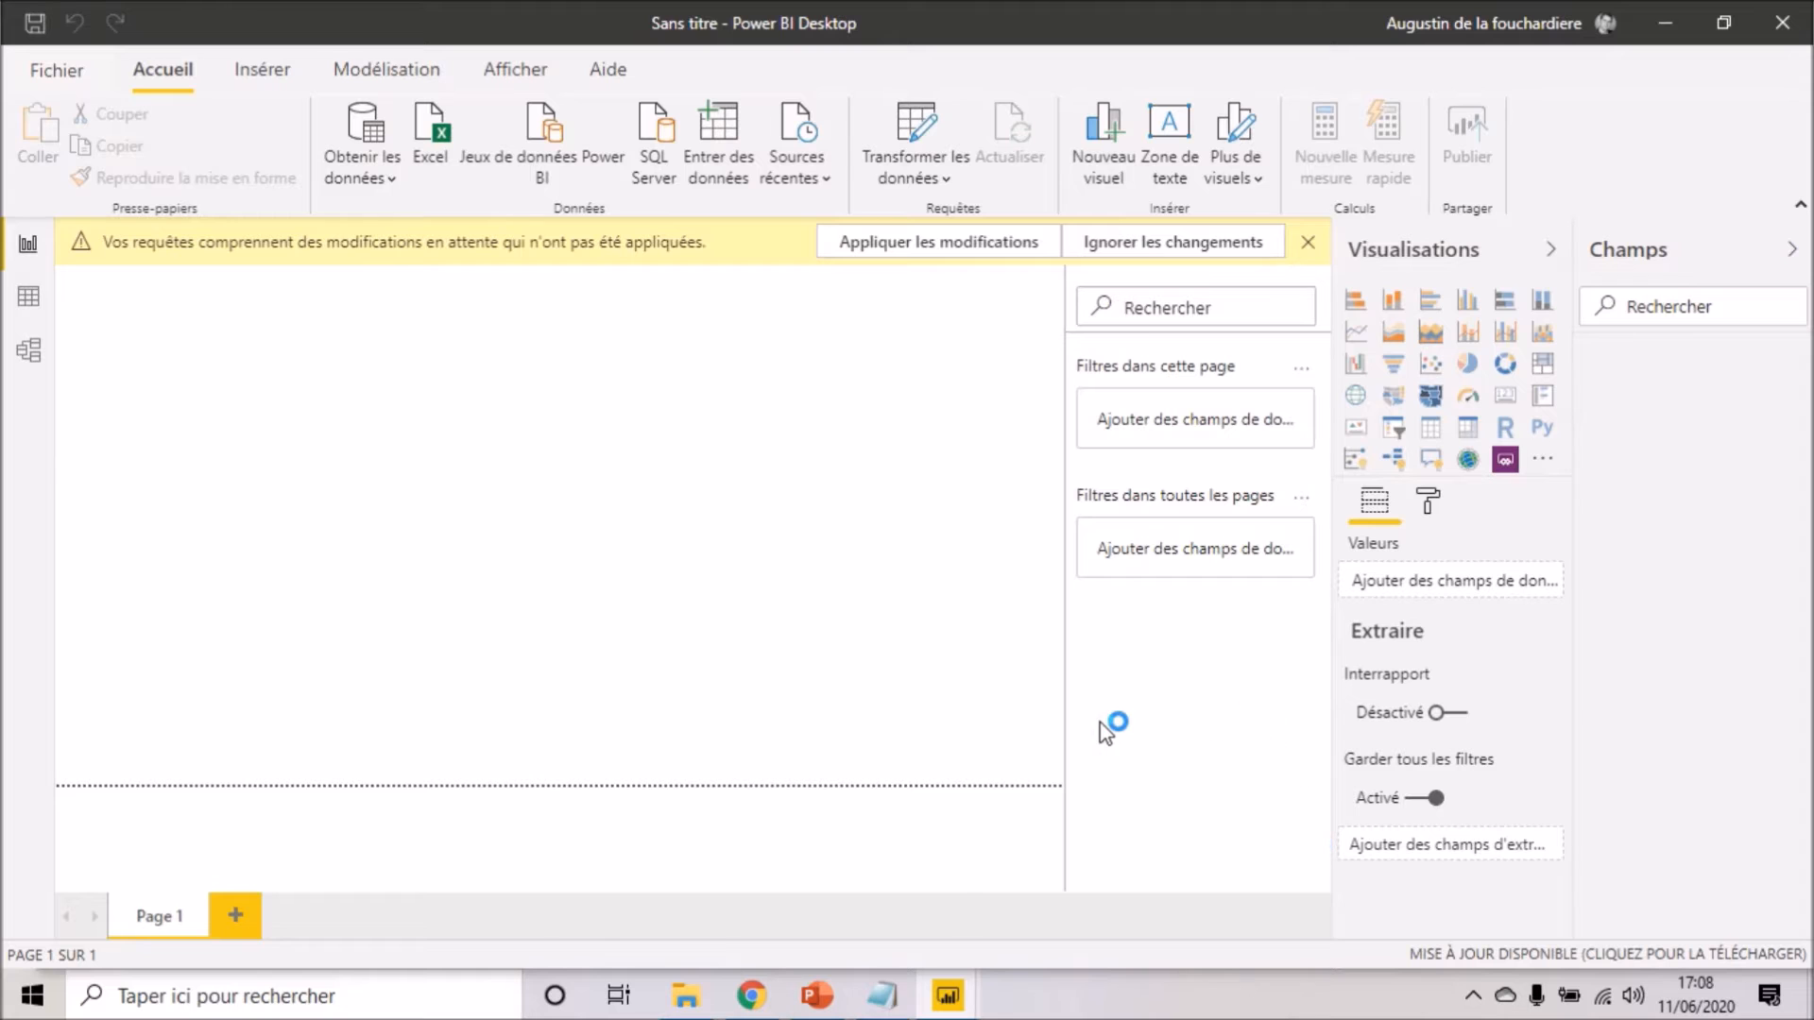
mouse_move(953, 1009)
left_click(1047, 897)
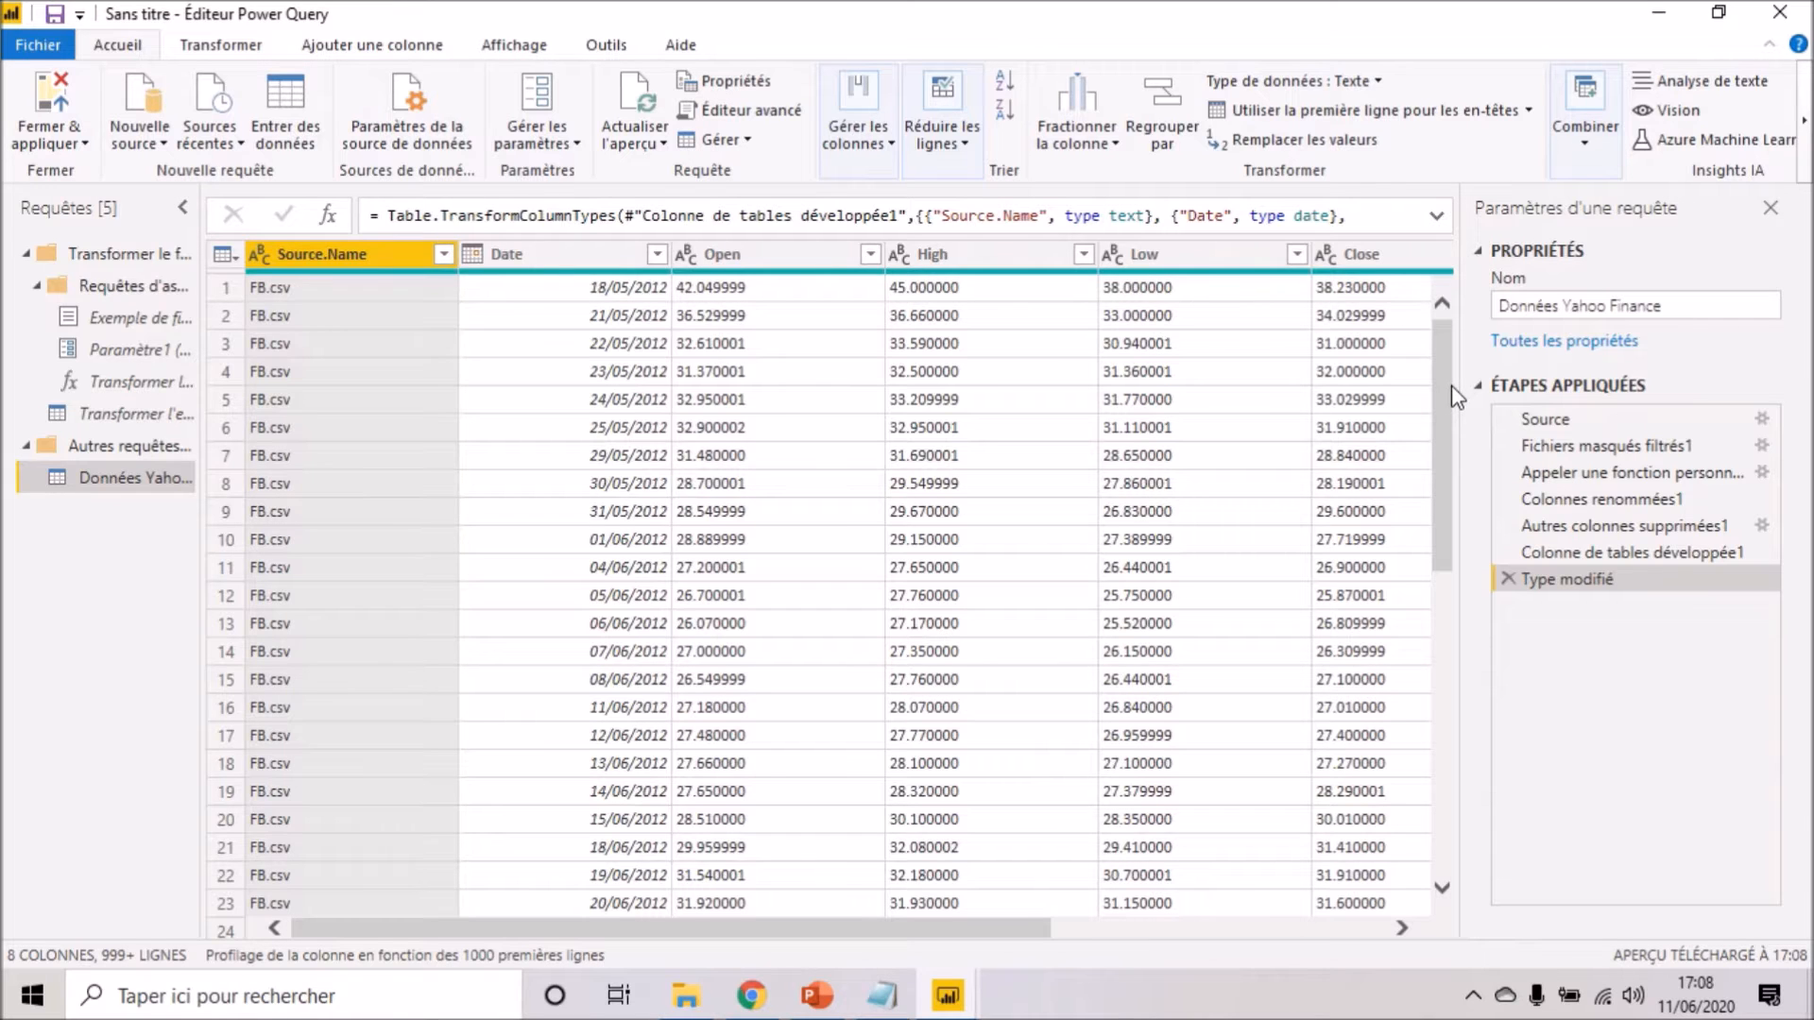
- Rename the Source.Name column to Symbole
double_click(390, 252)
key("BackSpace")
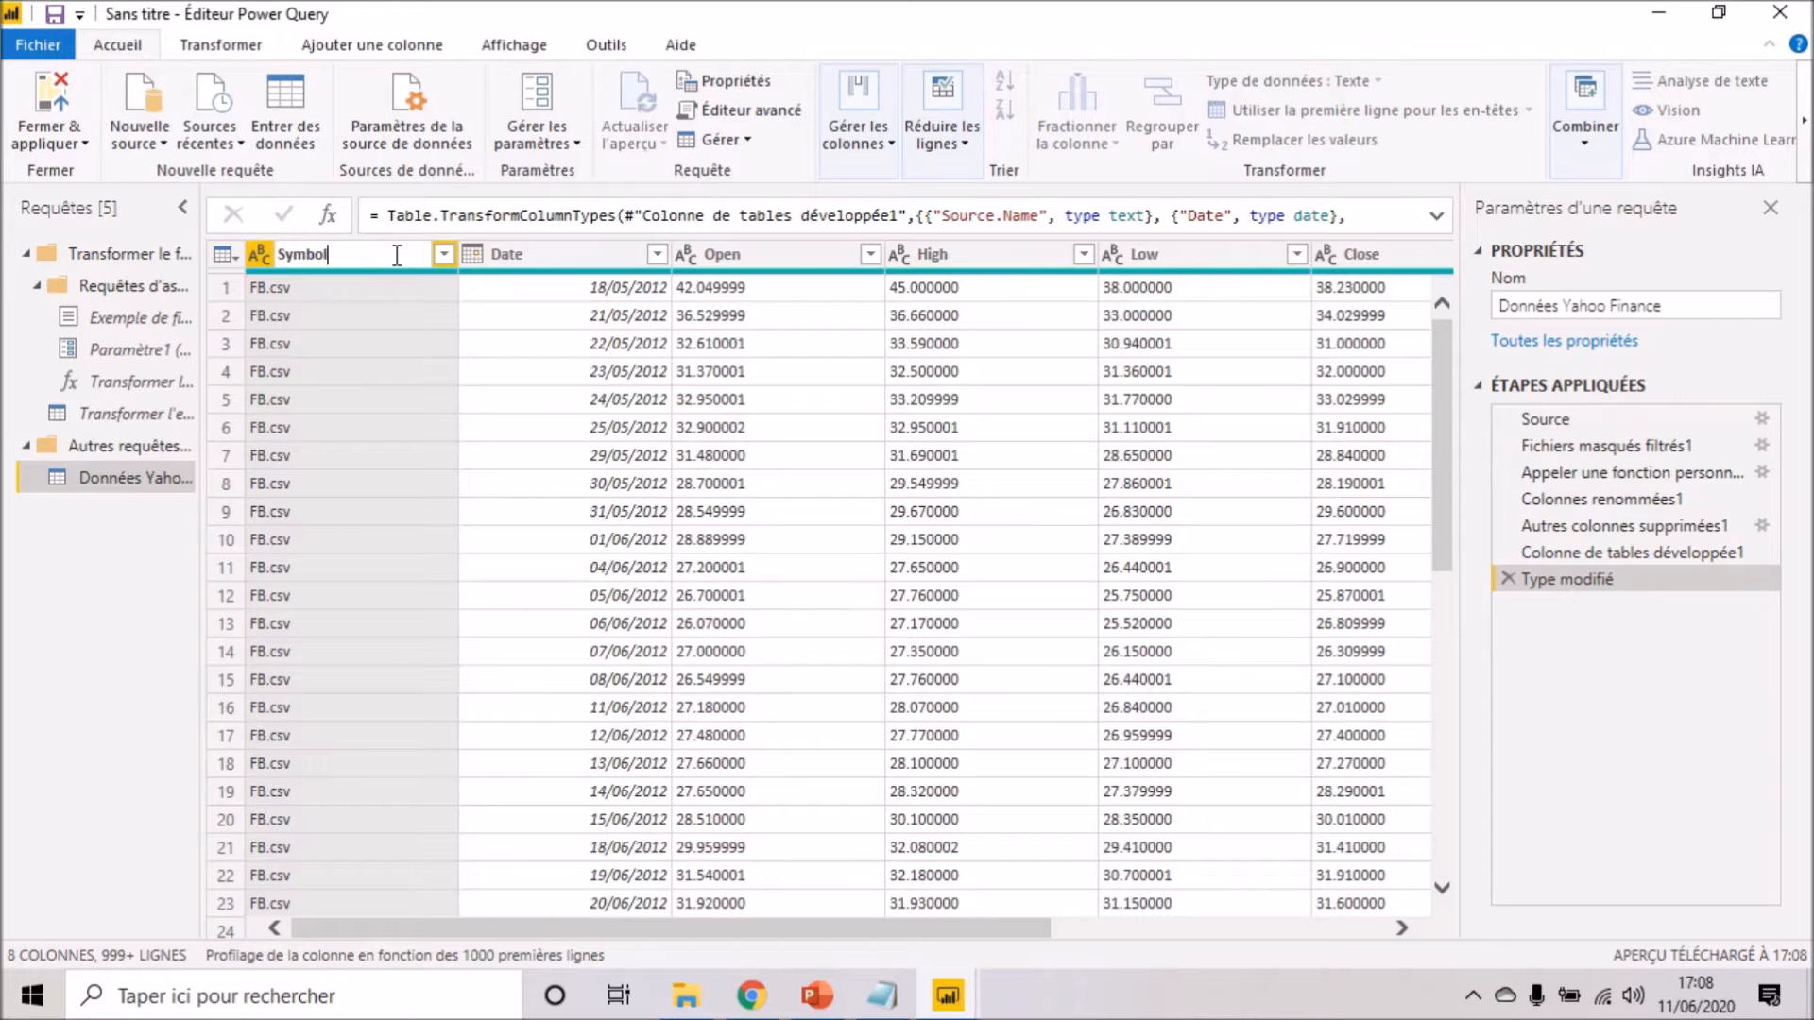
key("Return")
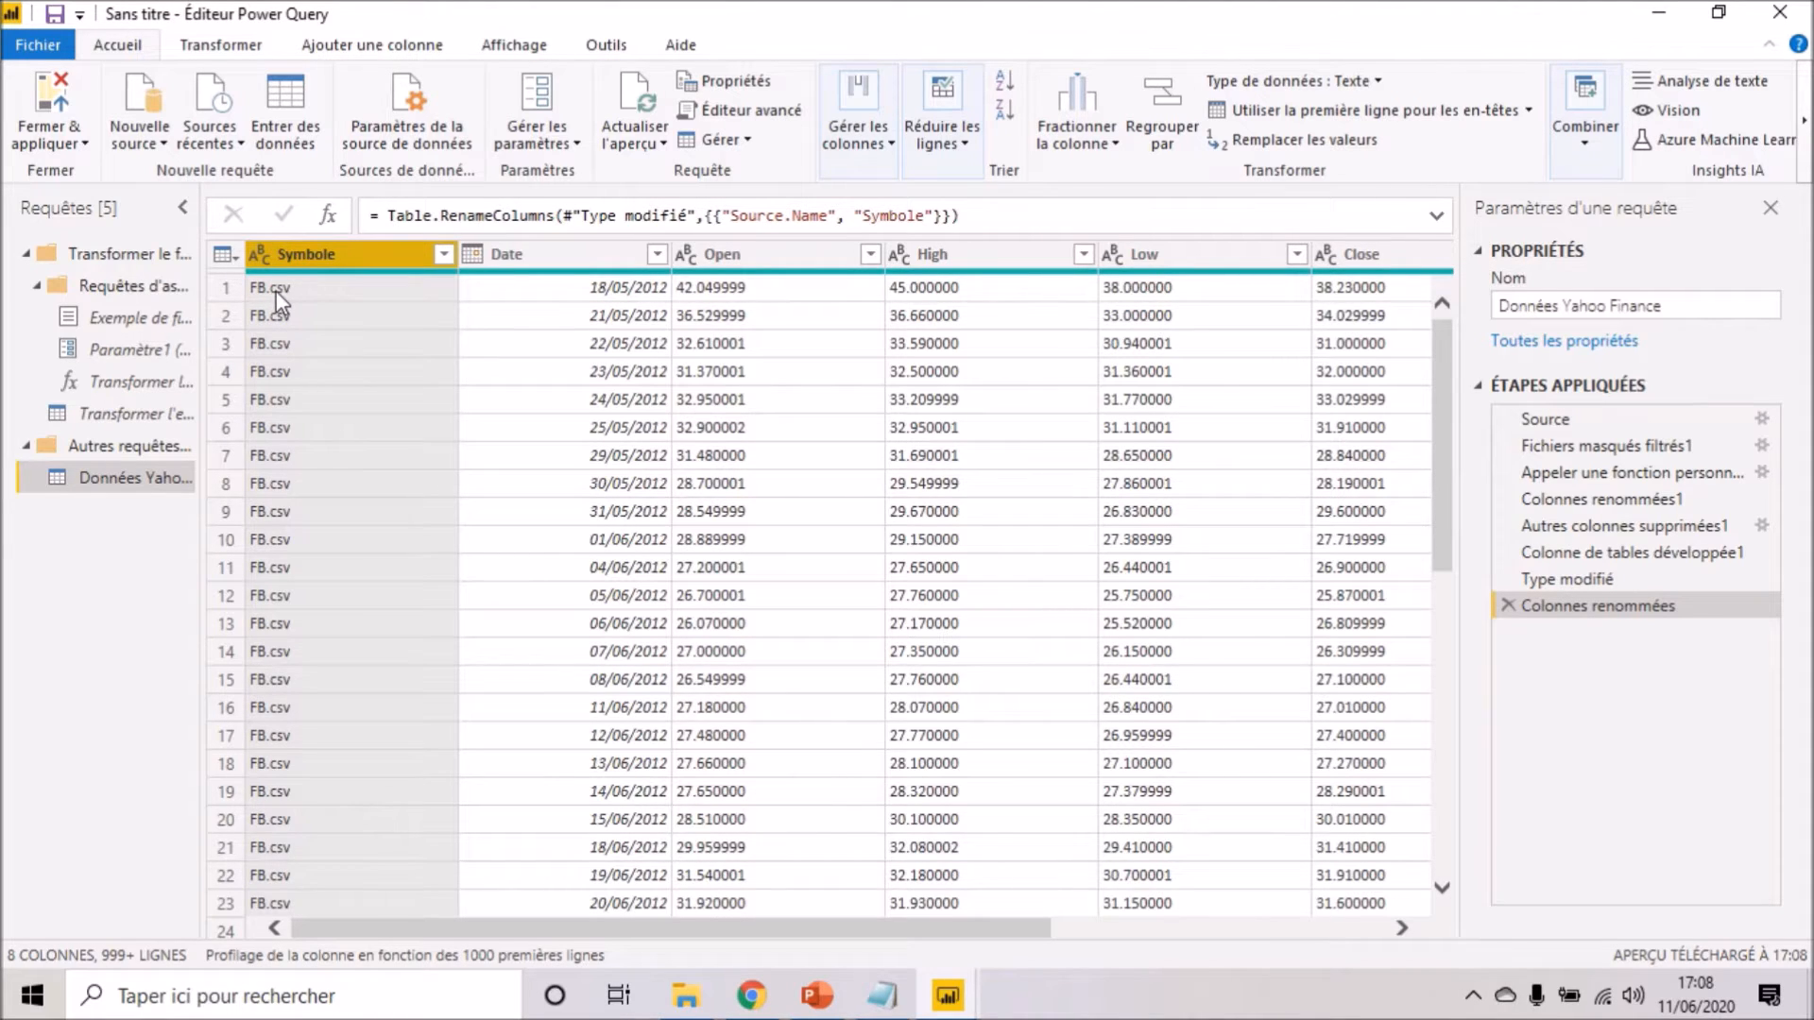
- Split the Symbole column at each occurrence of the "." delimiter, with 1 as the number of columns to split into
left_click(1119, 149)
left_click(1125, 174)
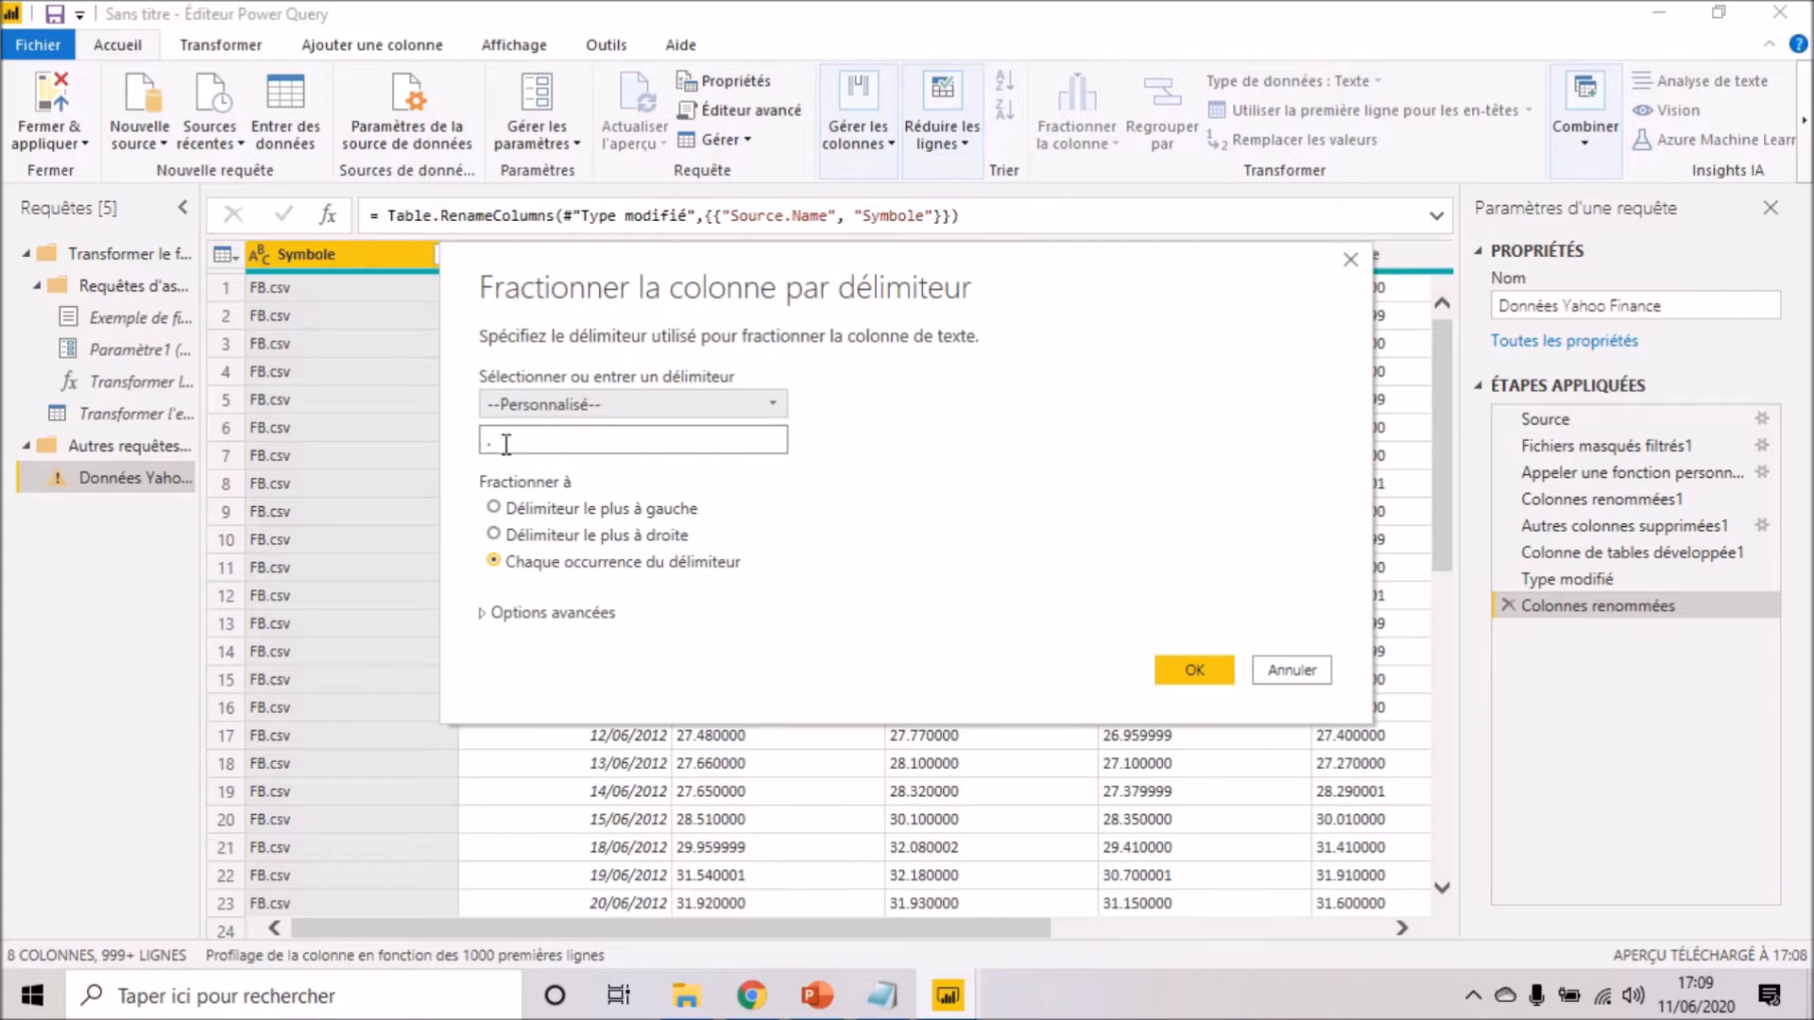
left_click(487, 613)
left_click(597, 747)
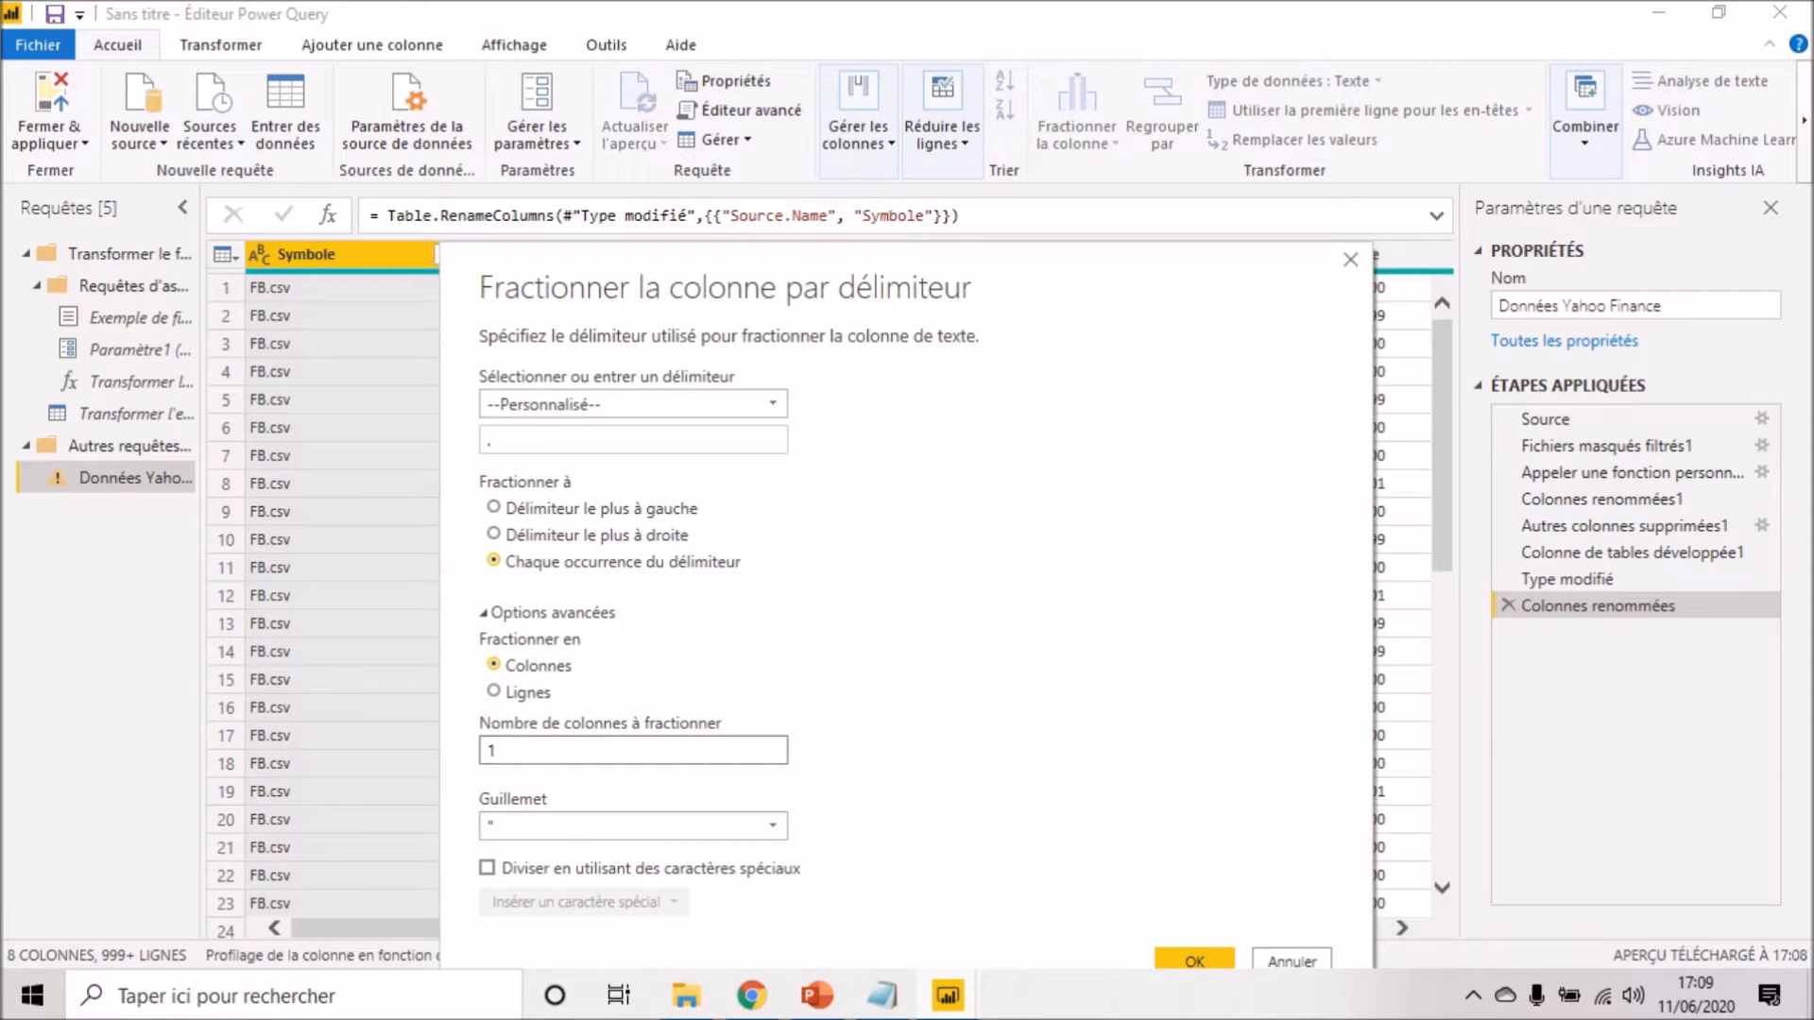
left_click(1194, 960)
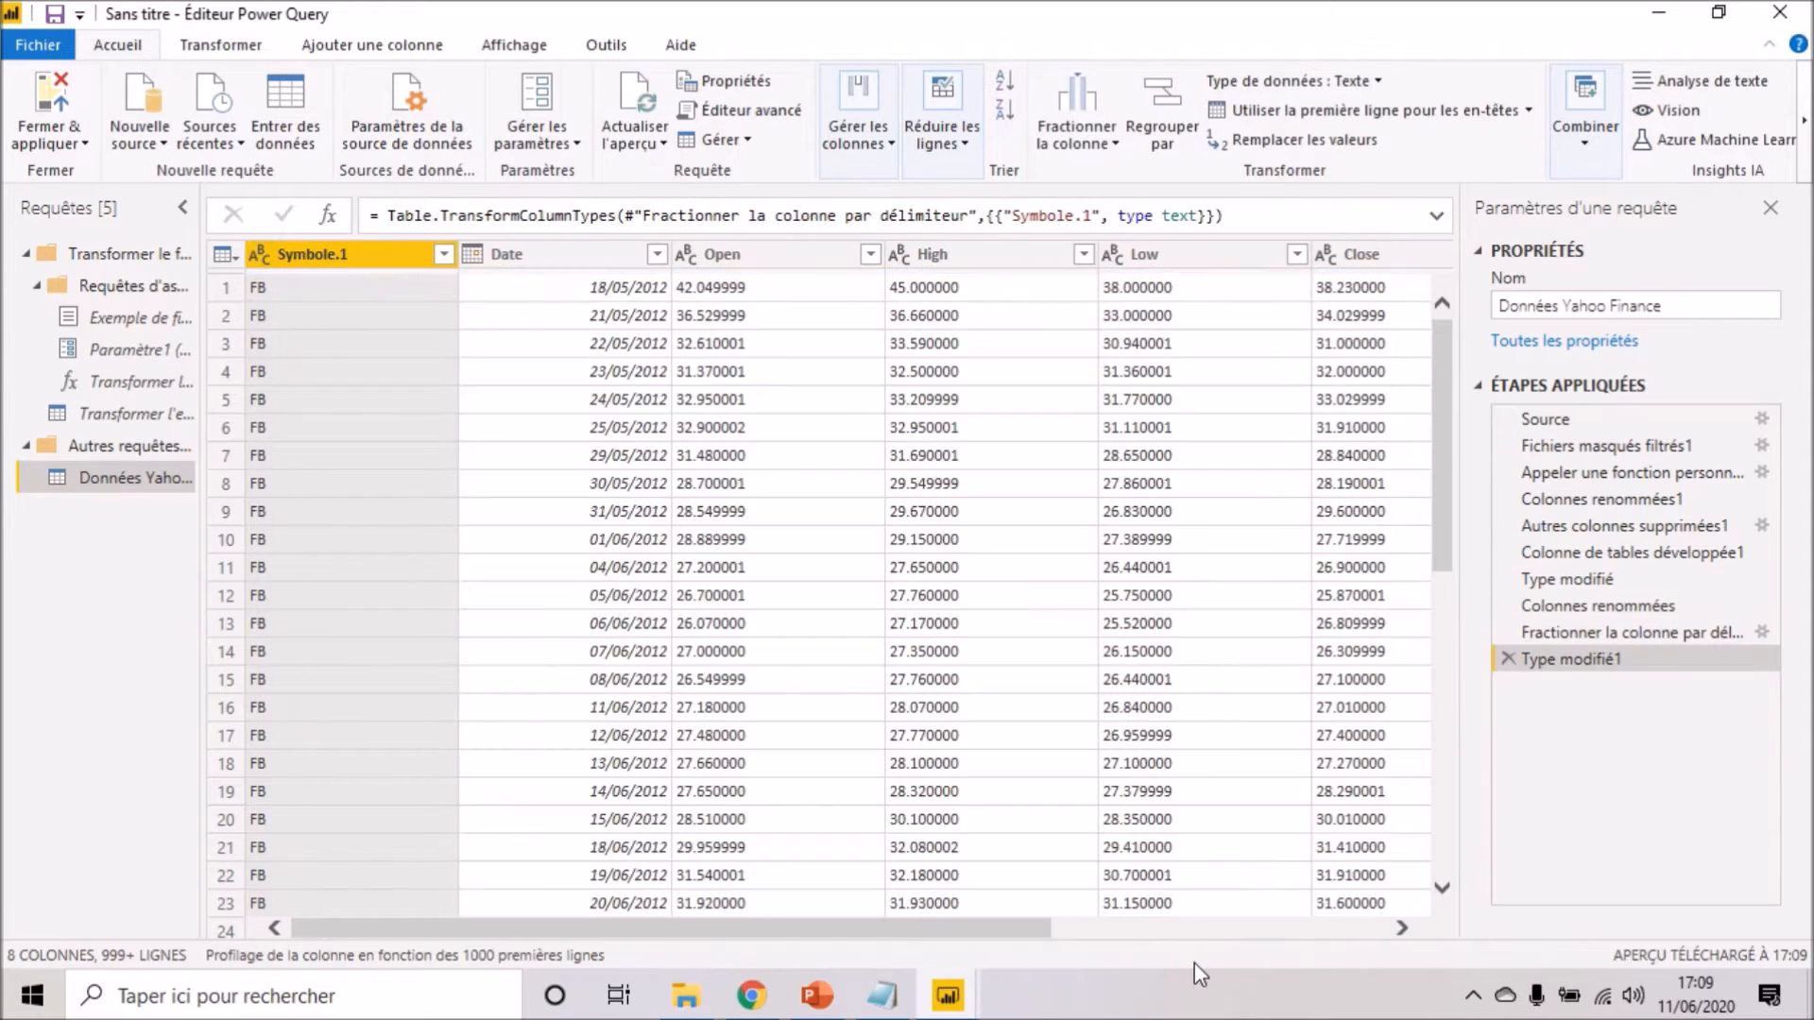
- Rename the Symbole.1 column to Symbole
double_click(351, 252)
left_click(355, 252)
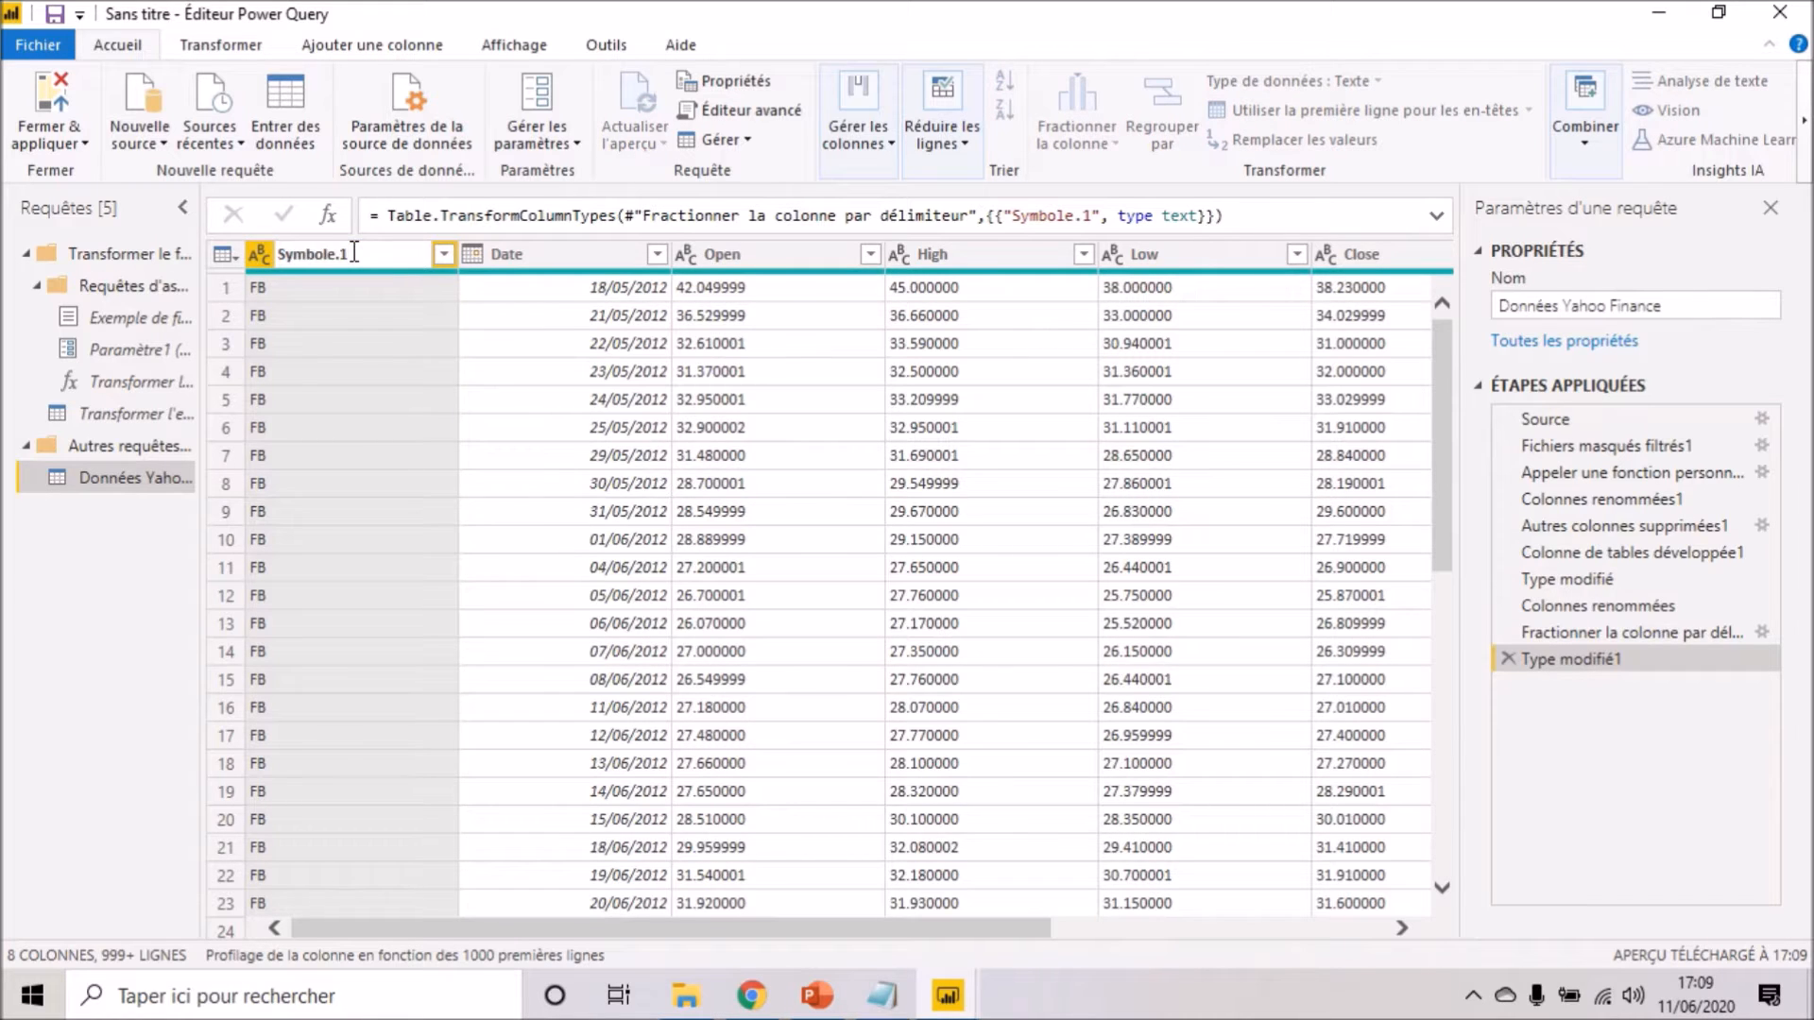
key("BackSpace")
key("BackSpace")
key("Return")
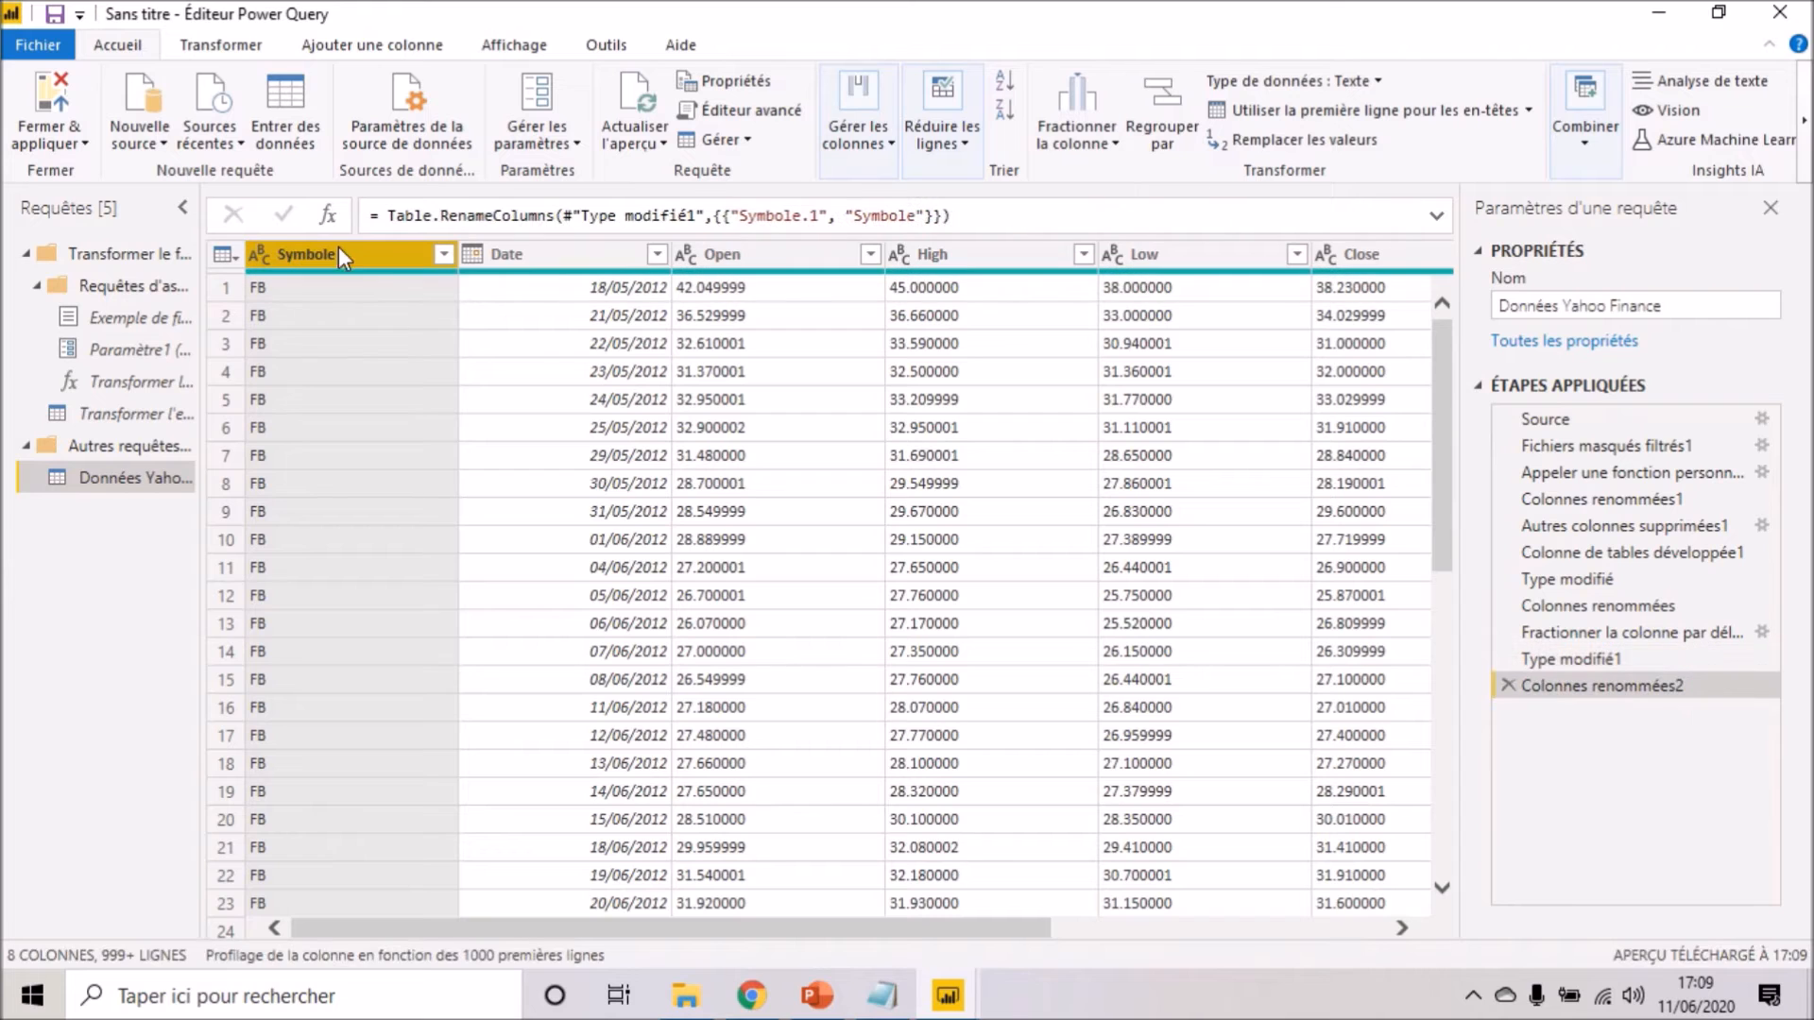
- Replace "." with "," in the Open, High, Low, Close and Adj Close columns
left_click_drag(652, 959, 851, 949)
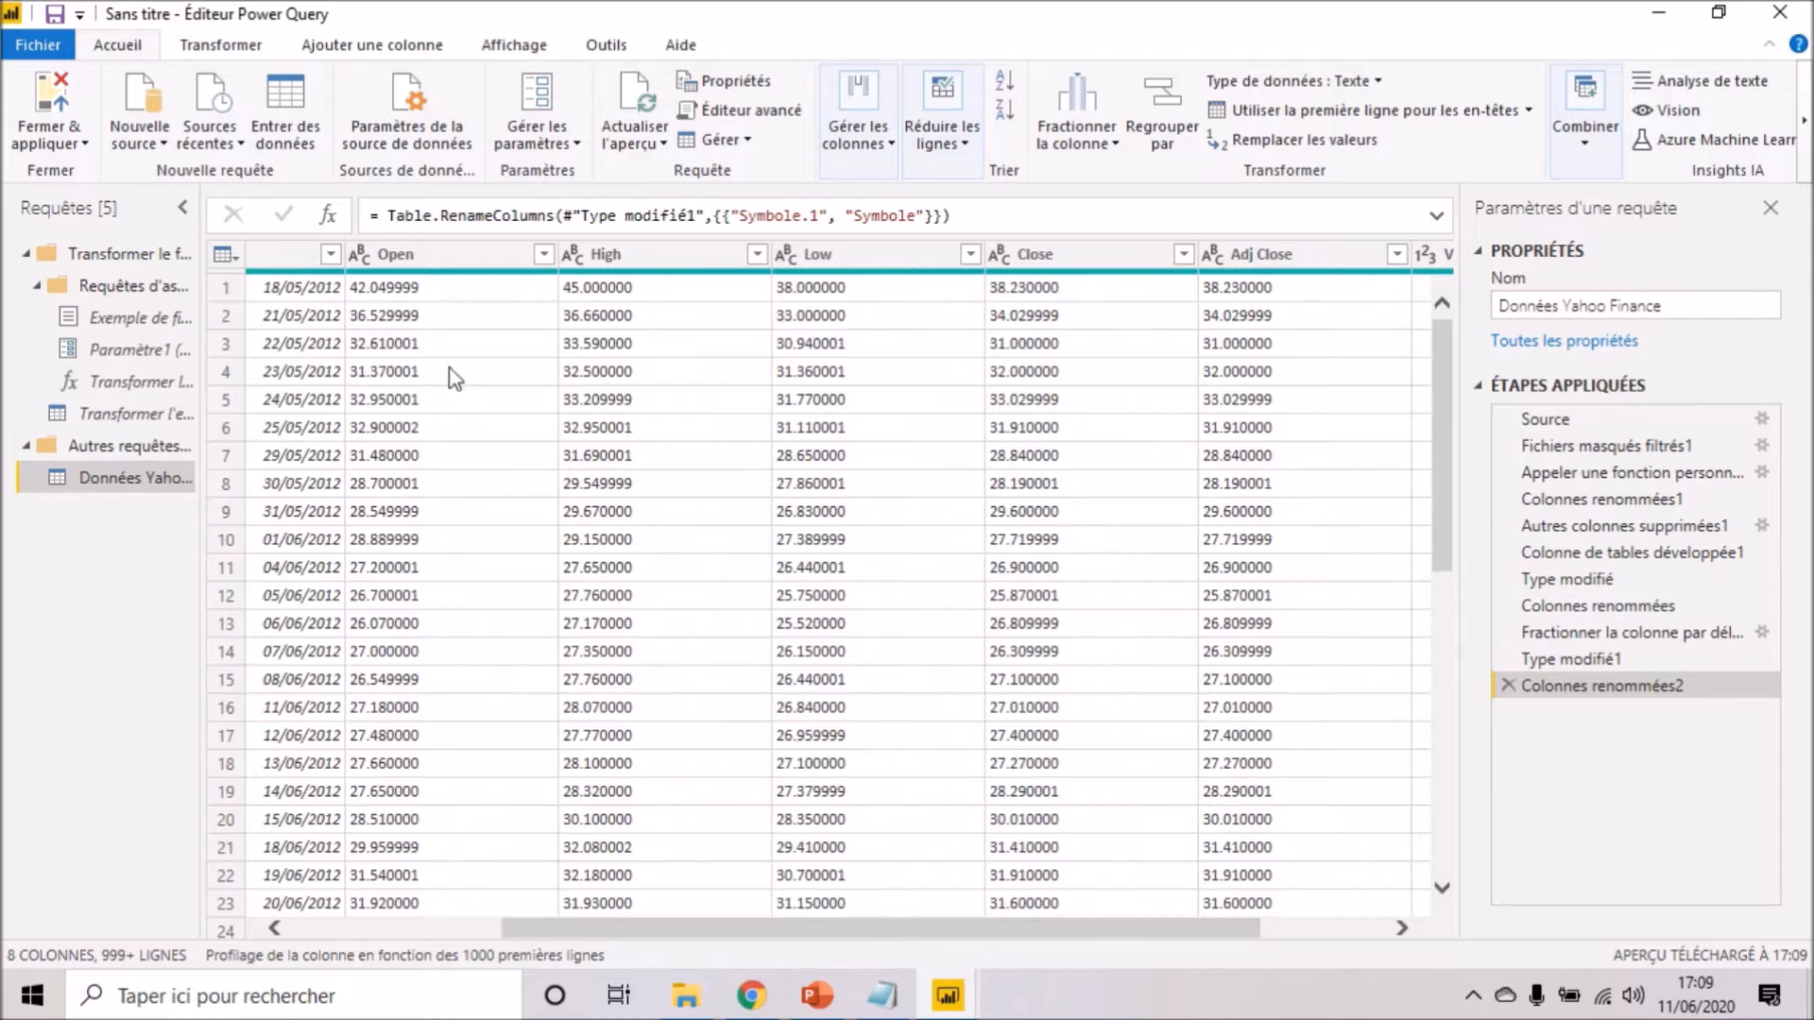
left_click(405, 251)
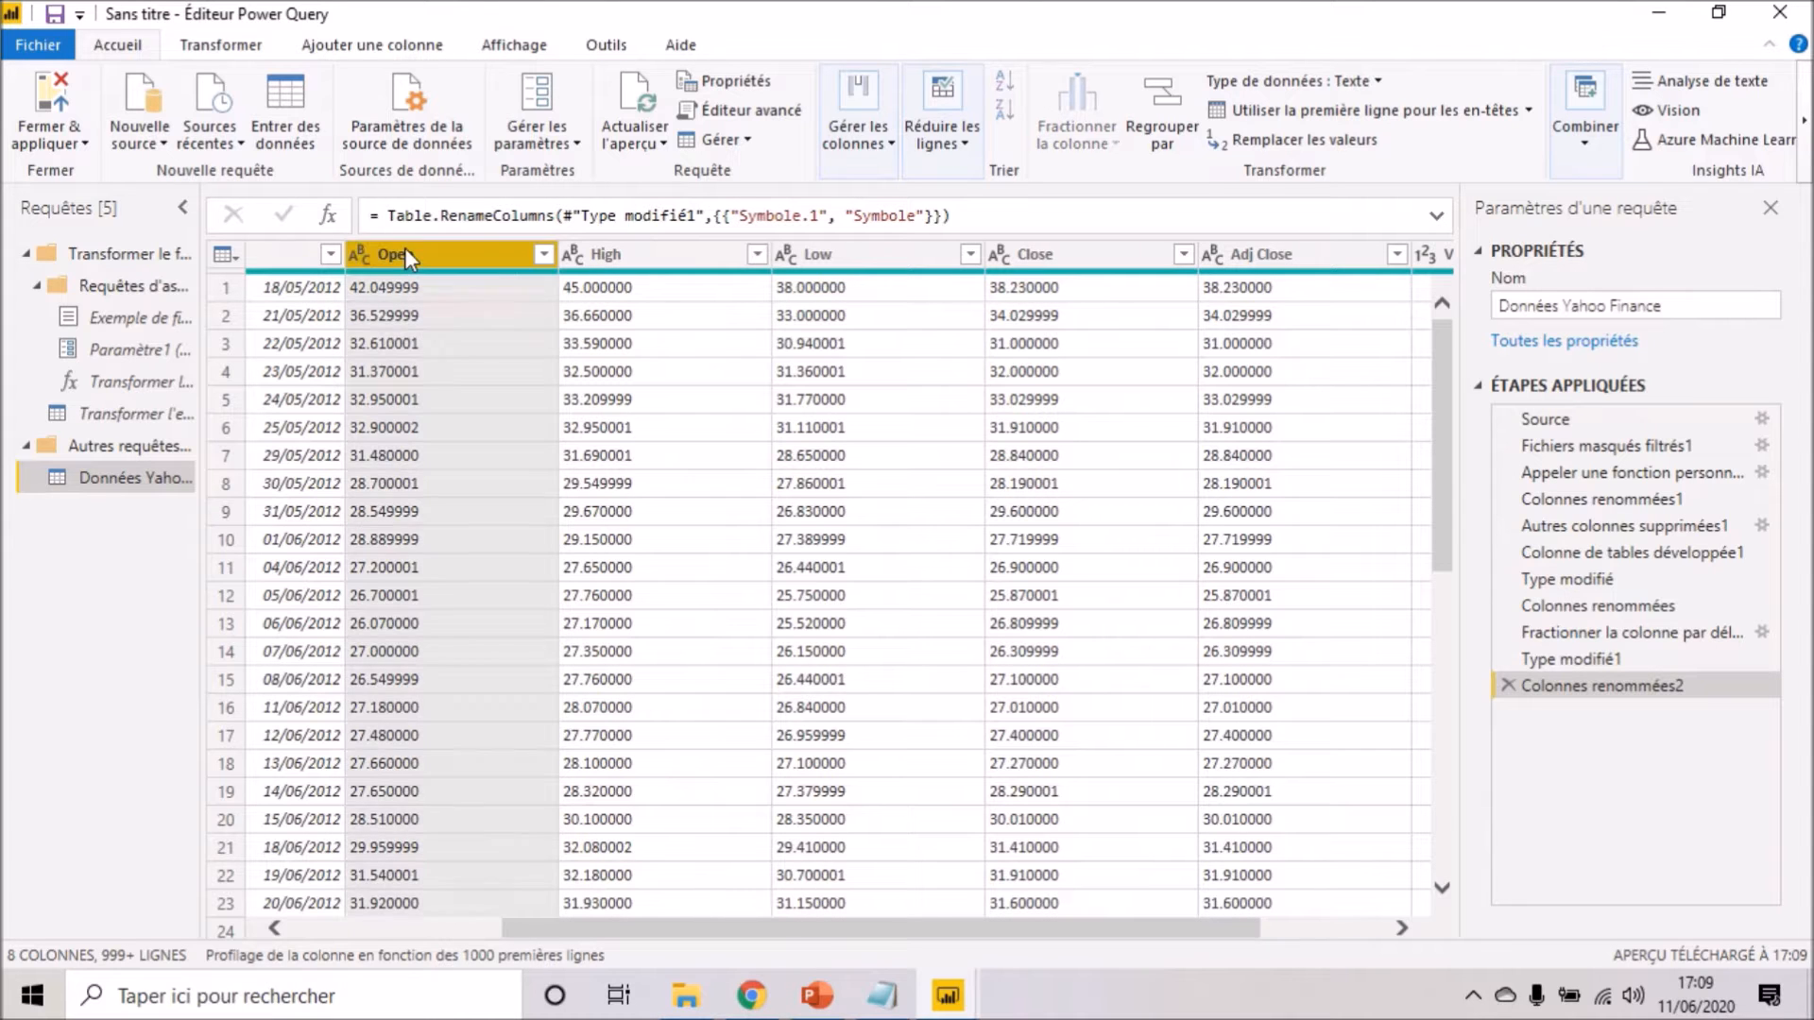
left_click(597, 255, "ctrl")
left_click(830, 257, "ctrl")
left_click(1035, 254, "ctrl")
left_click(1271, 254, "ctrl")
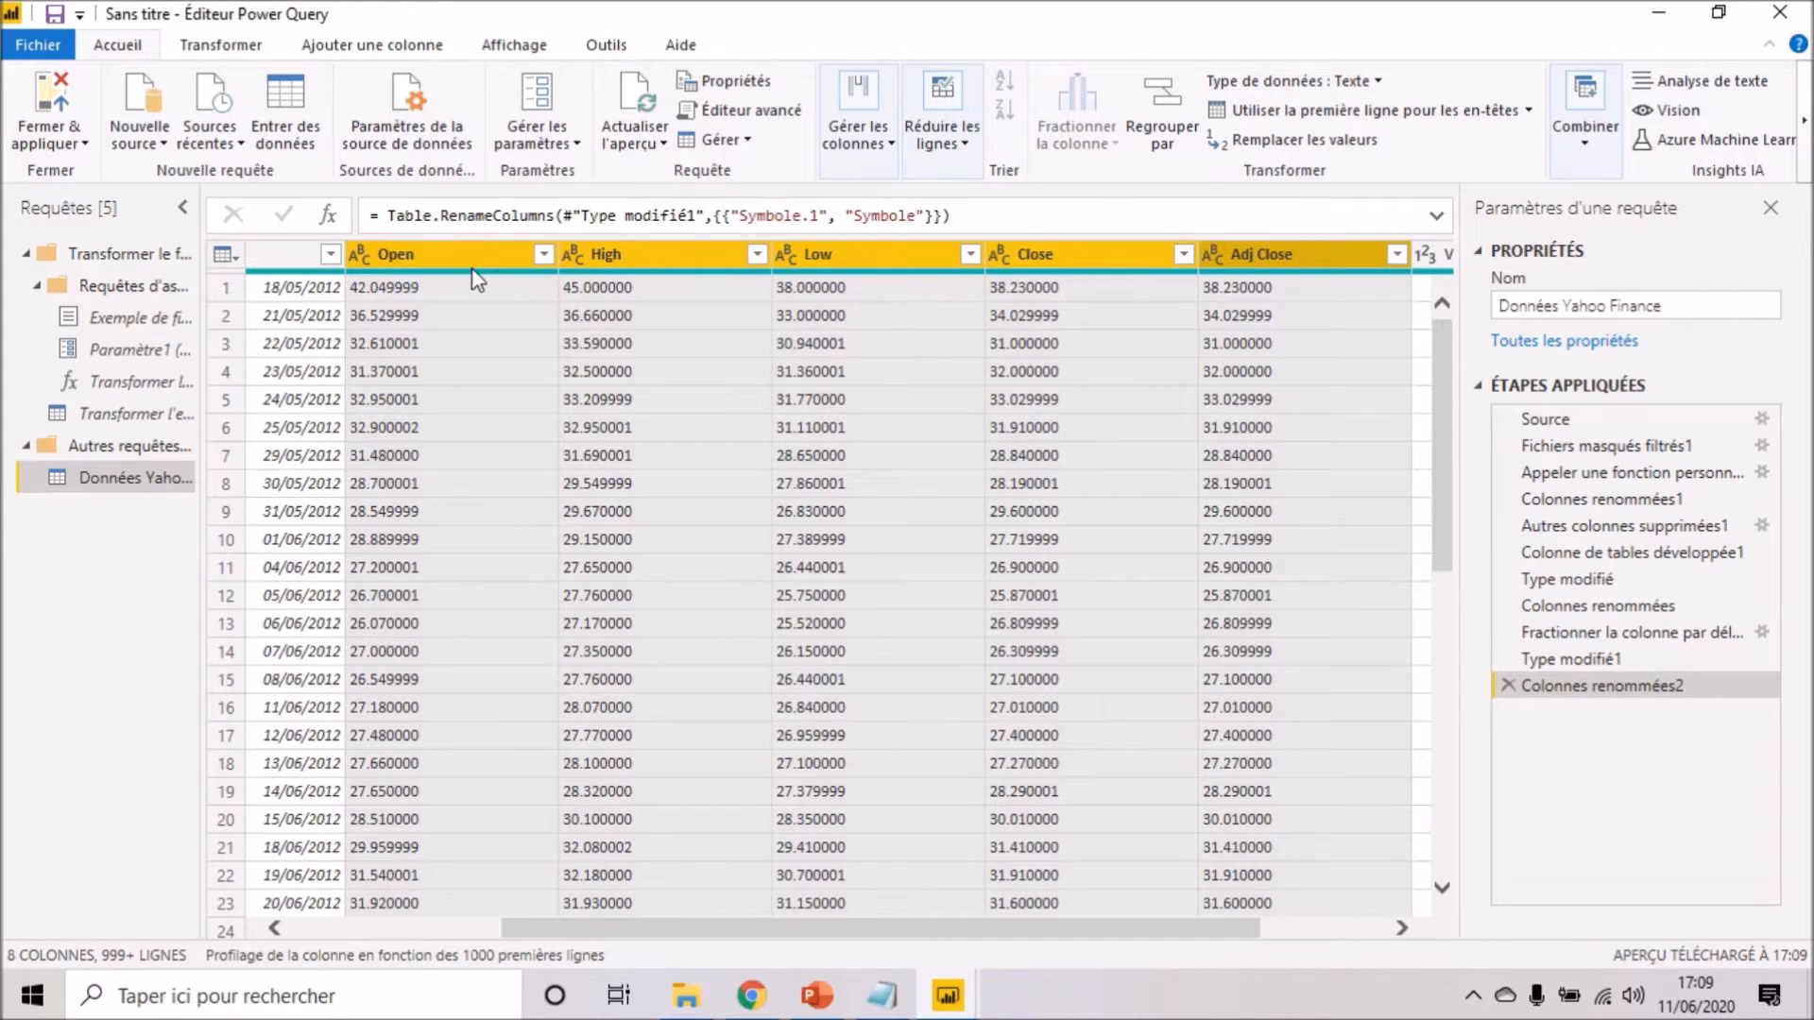
left_click(1334, 142)
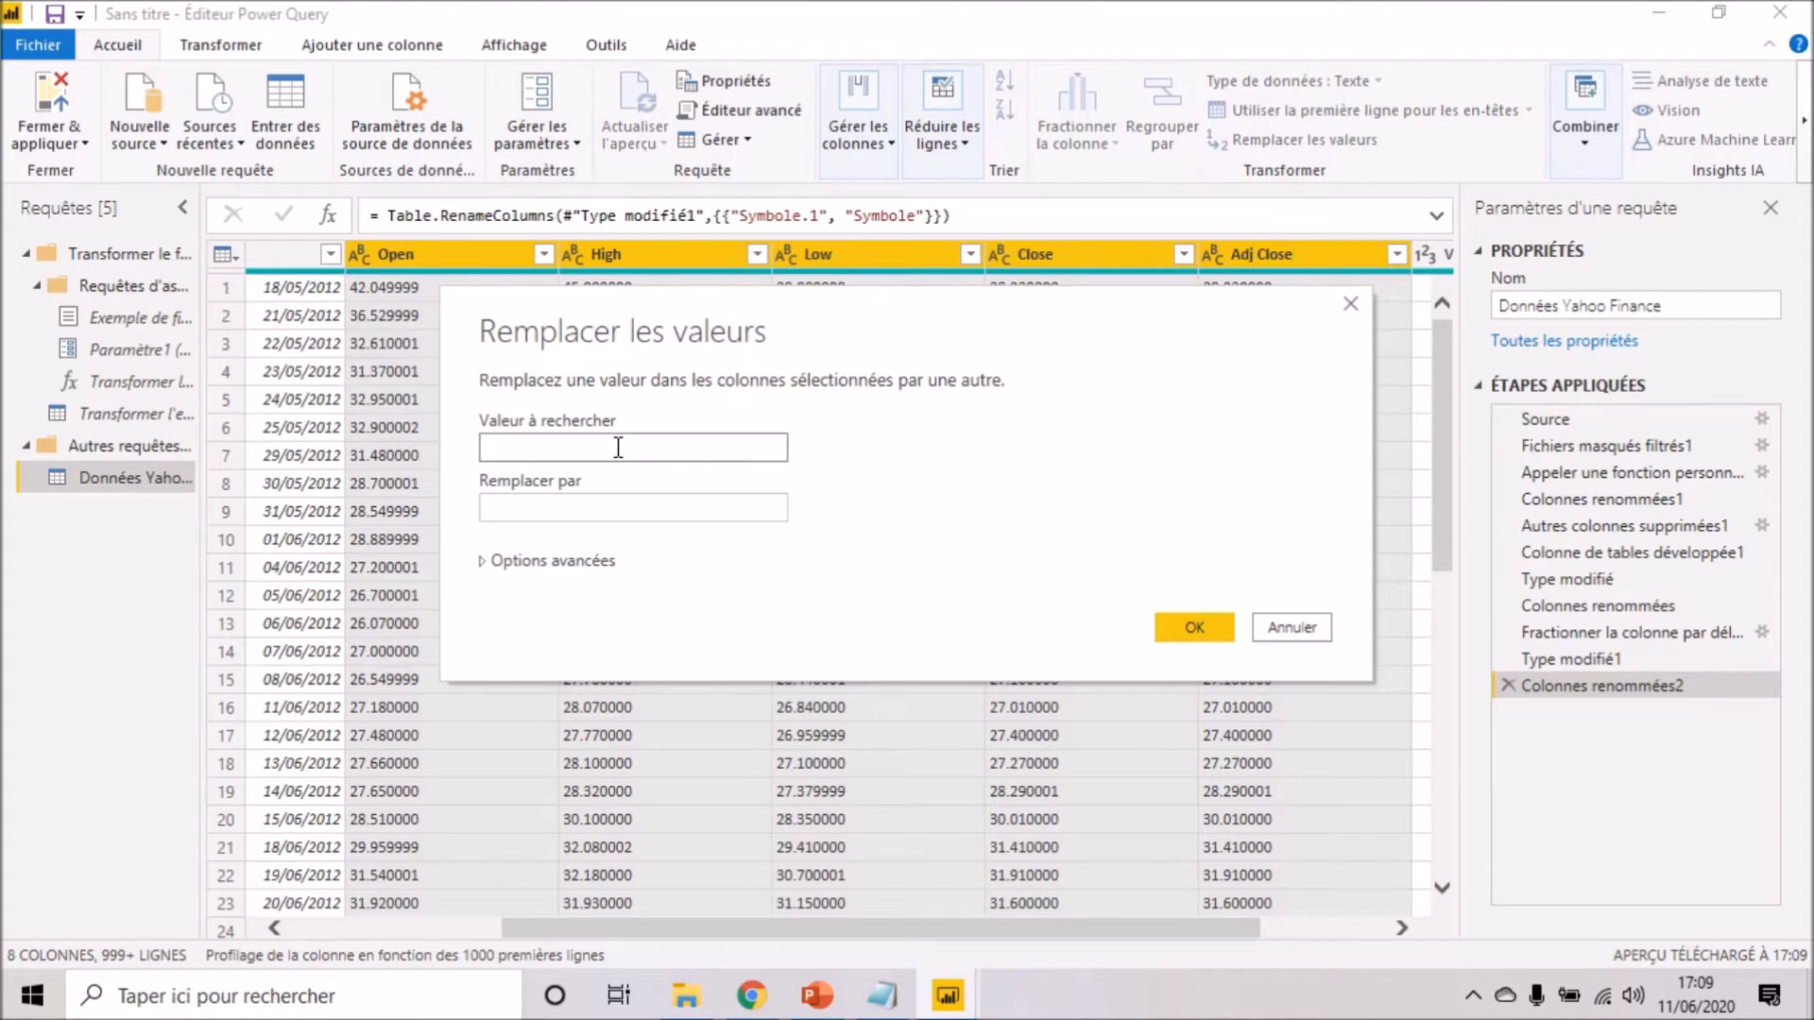
left_click(633, 503)
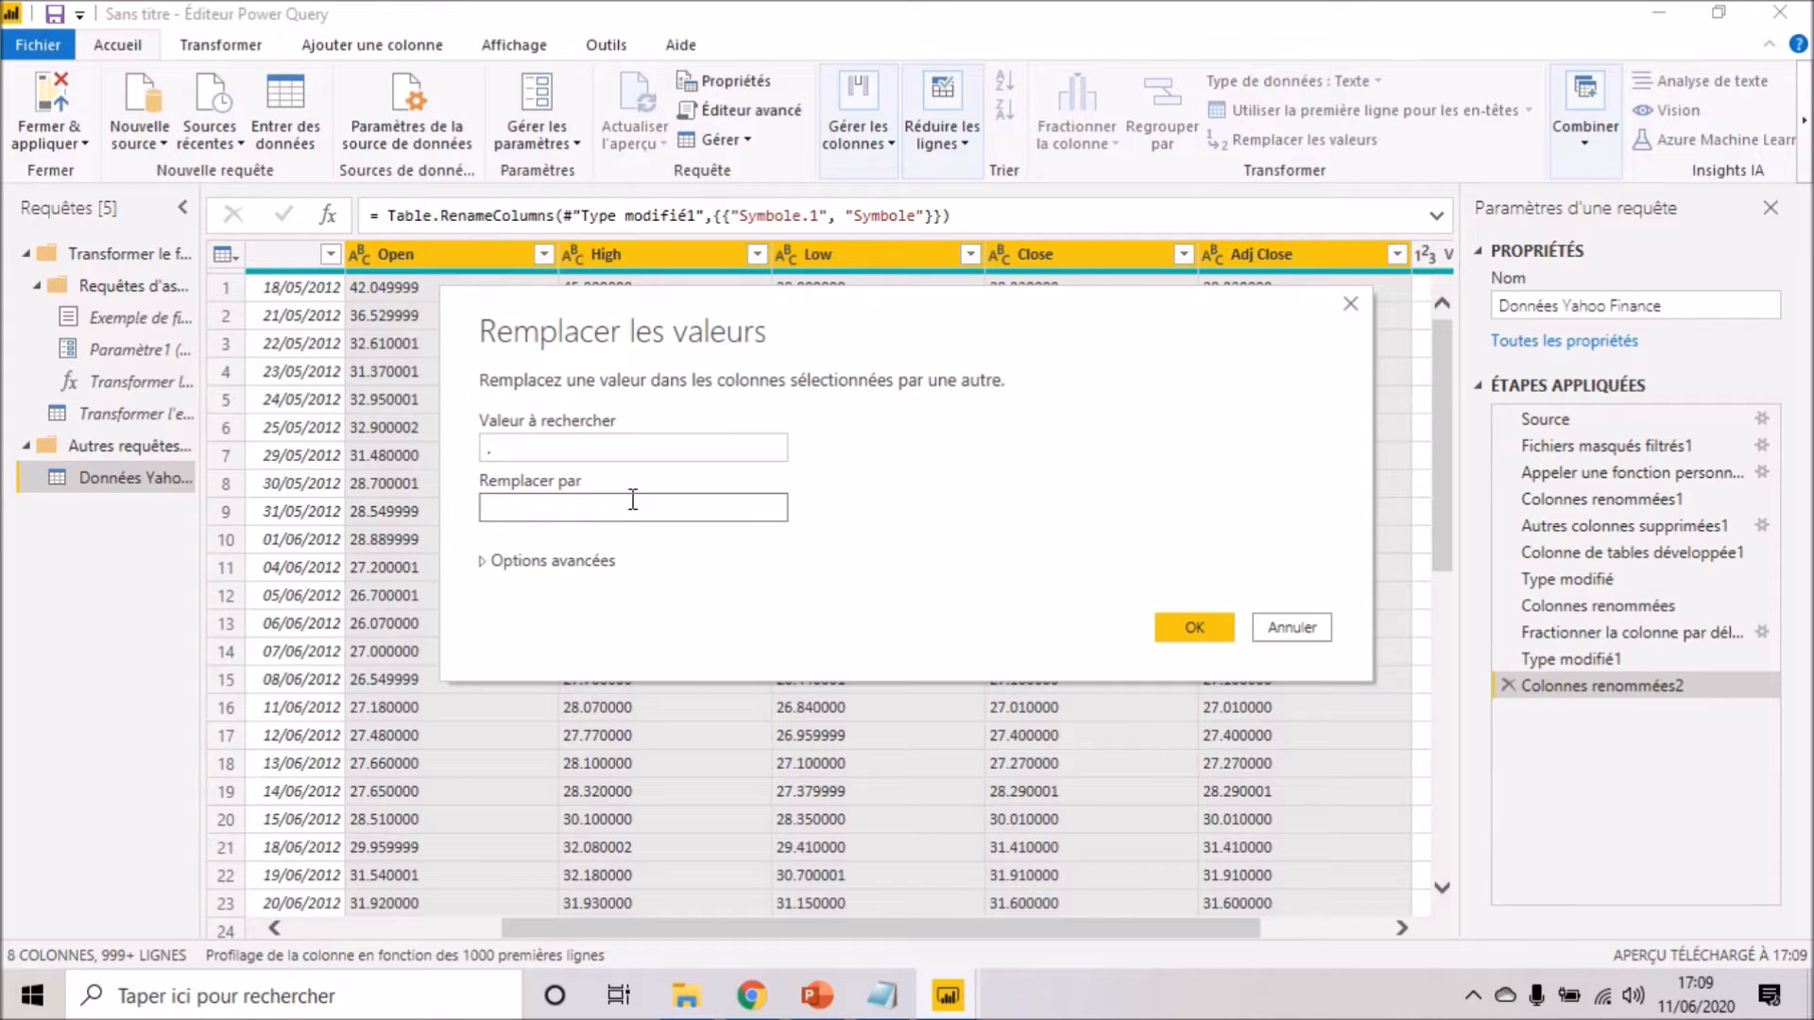
left_click(1171, 631)
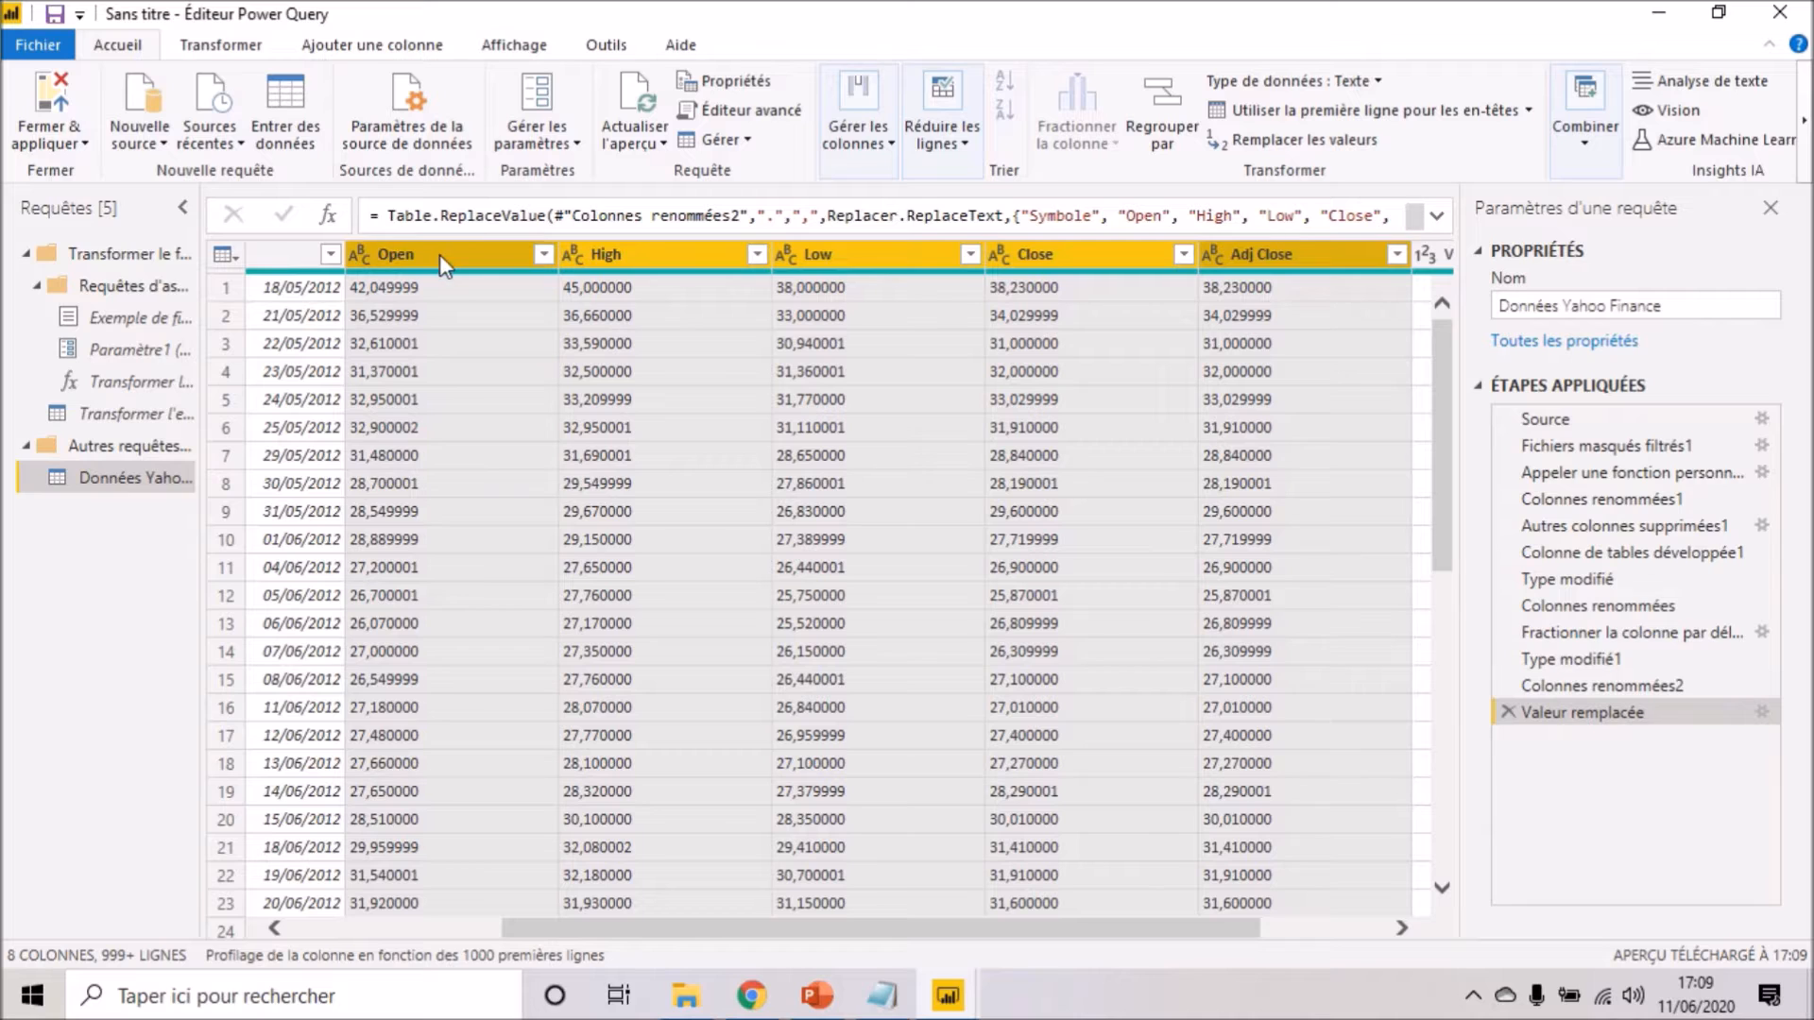
- Change the data type of the Open, High, Low, Close and Adj Close columns to Nombre décimal
left_click(362, 254)
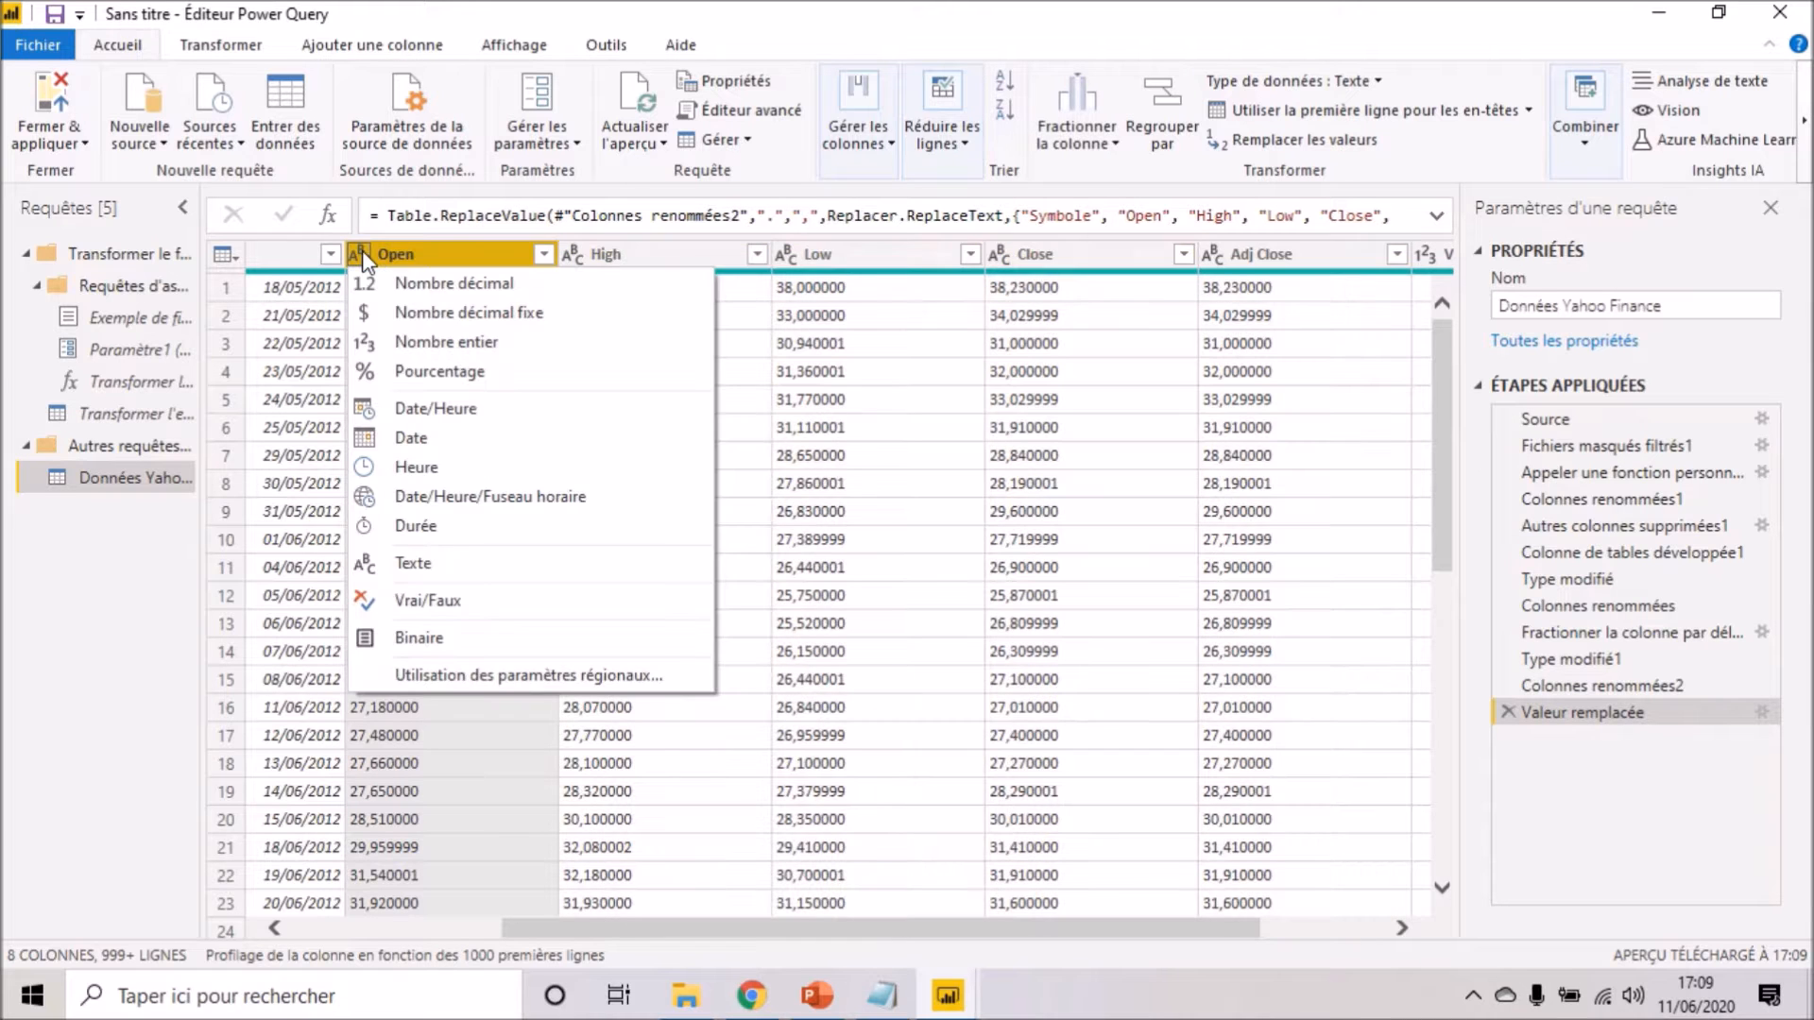
left_click(429, 283)
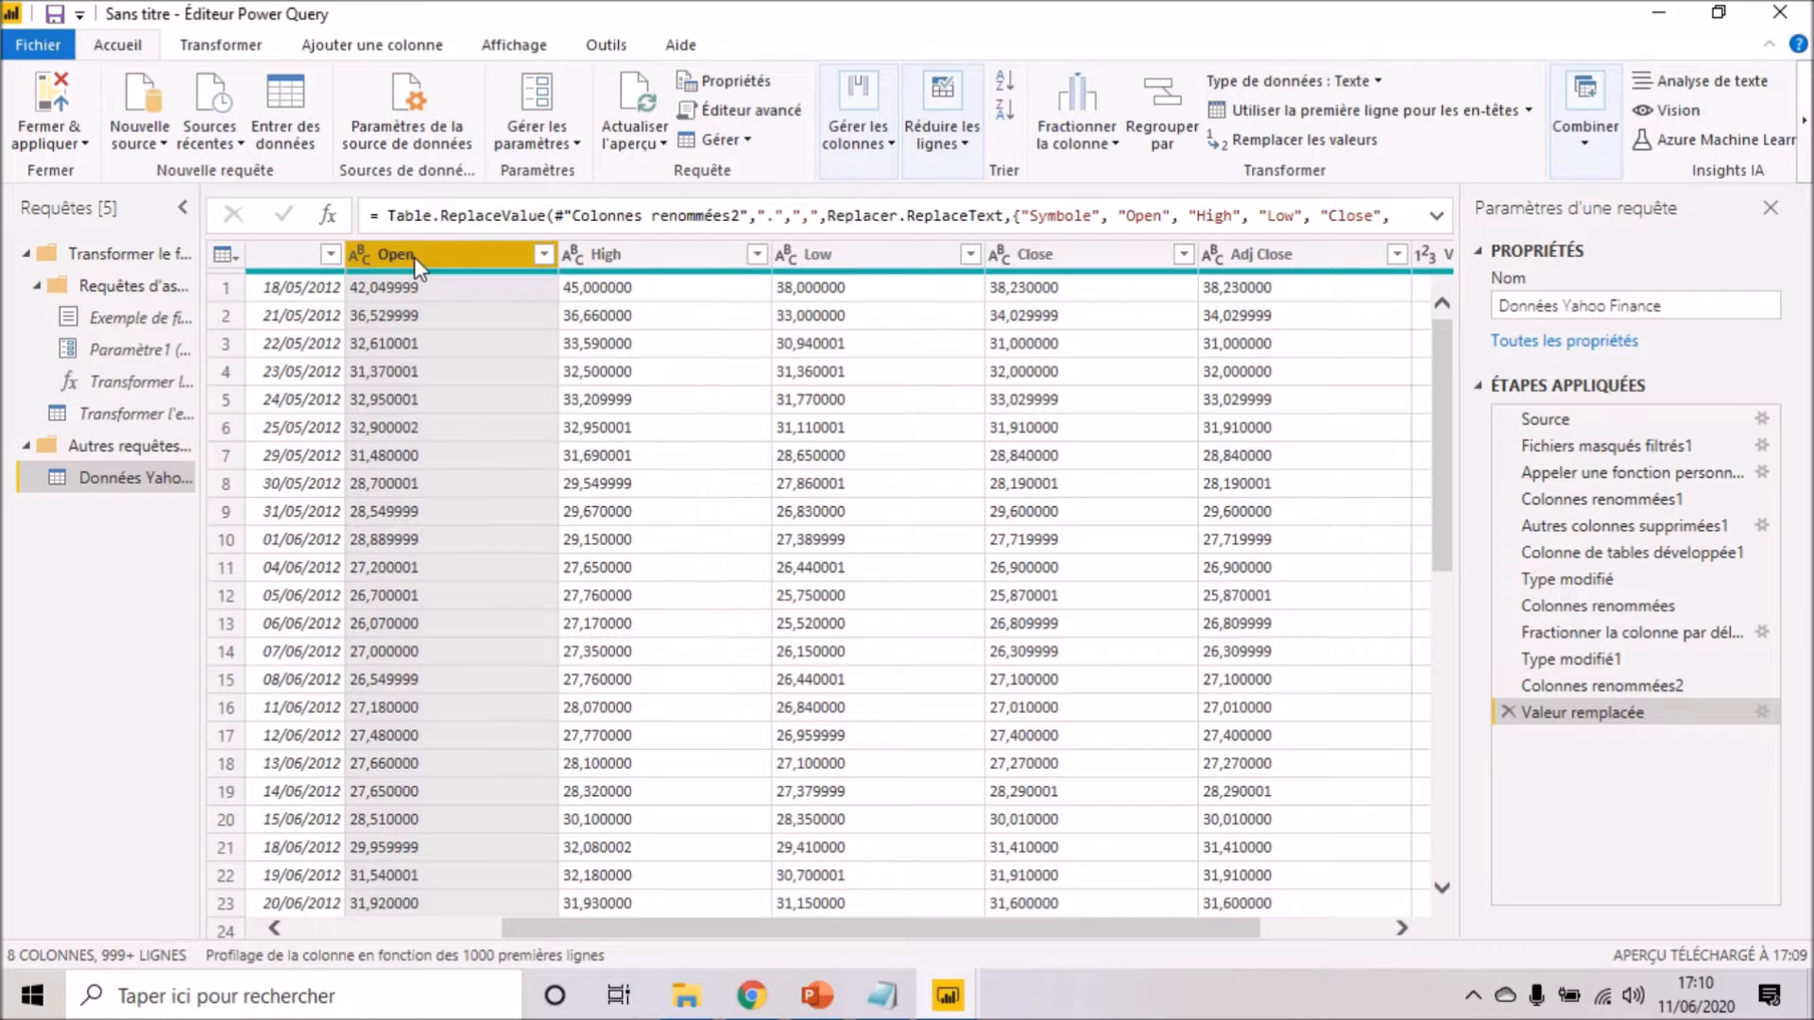
left_click(359, 261)
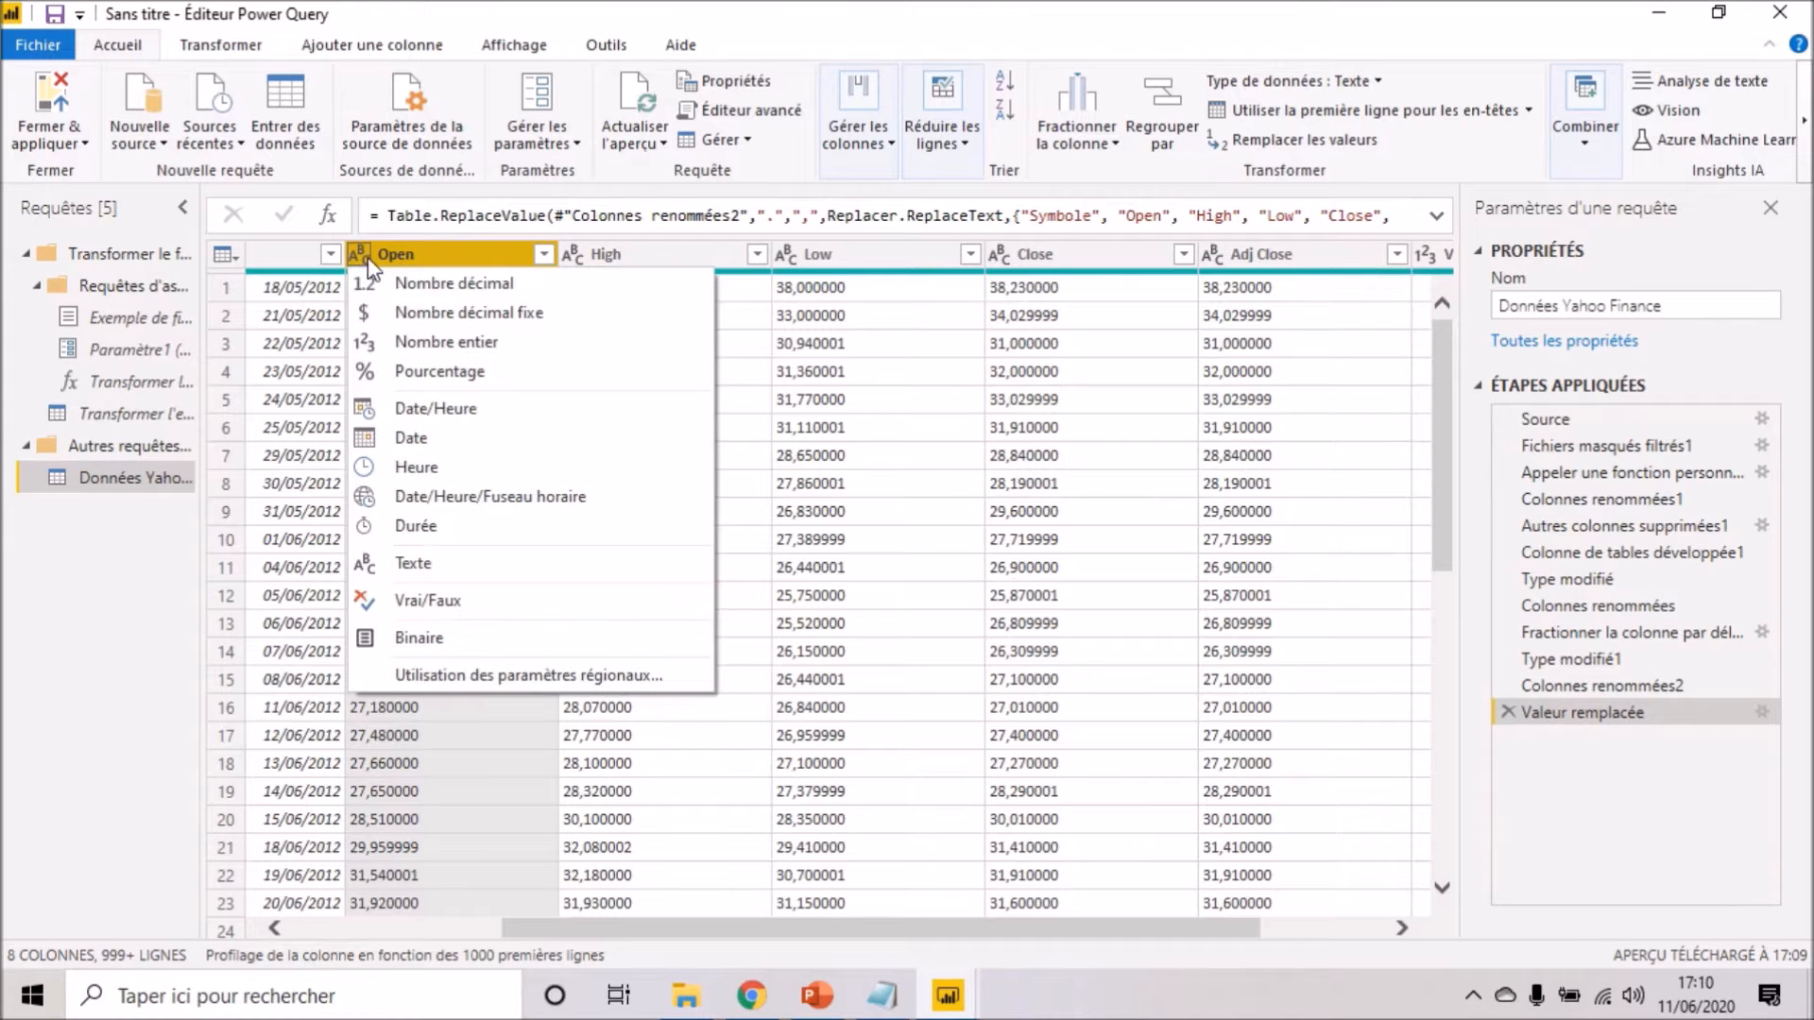
left_click(413, 284)
left_click(572, 254)
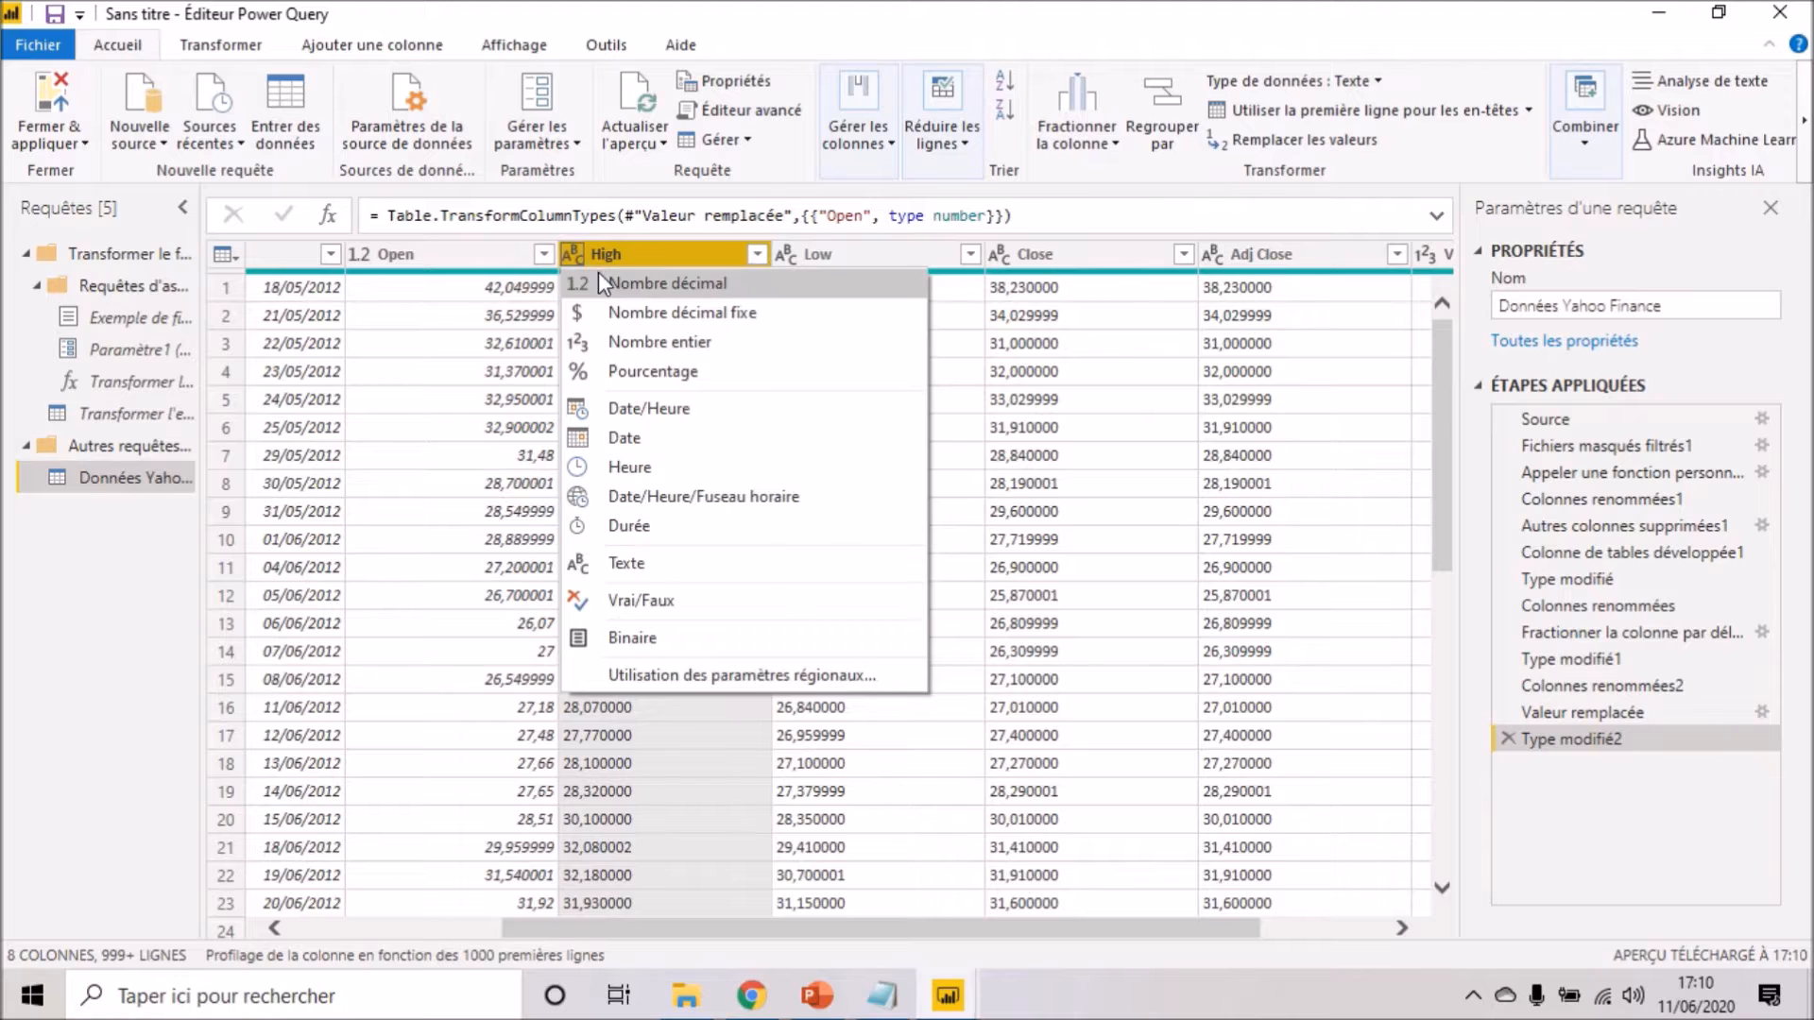
left_click(601, 281)
left_click(785, 254)
left_click(950, 282)
left_click(998, 255)
left_click(1030, 282)
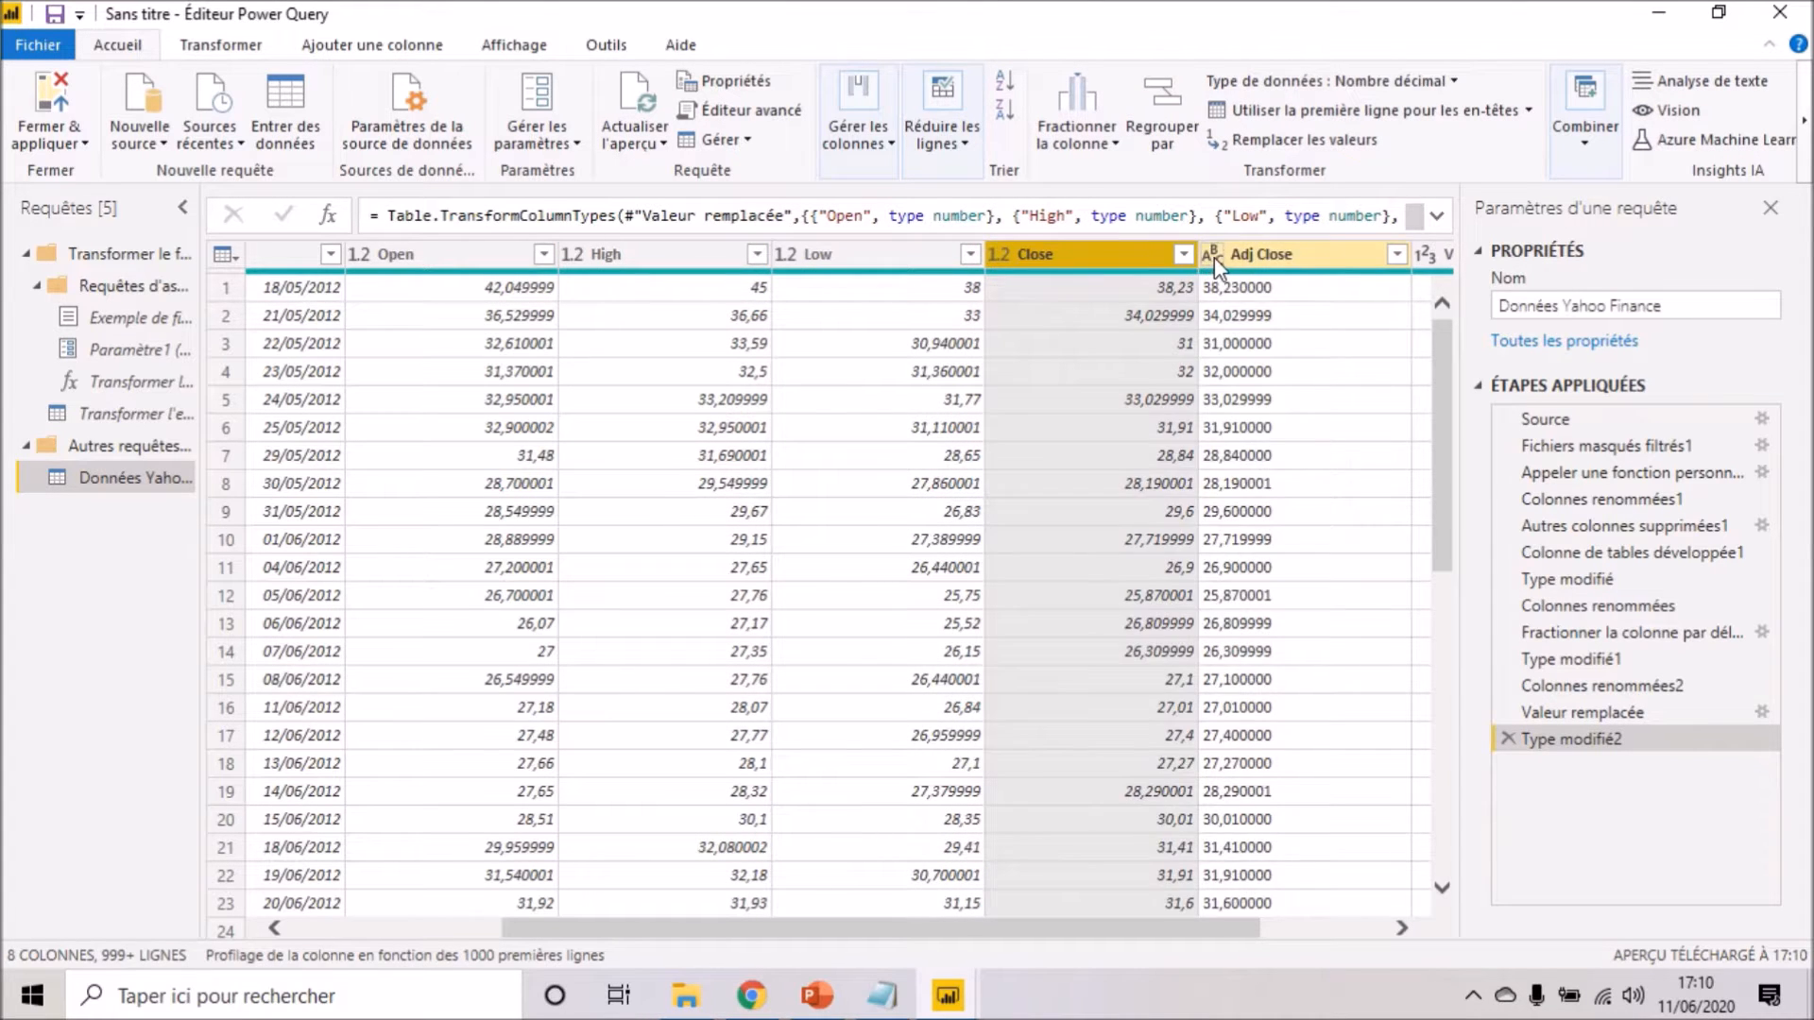
left_click(1212, 254)
left_click(1248, 282)
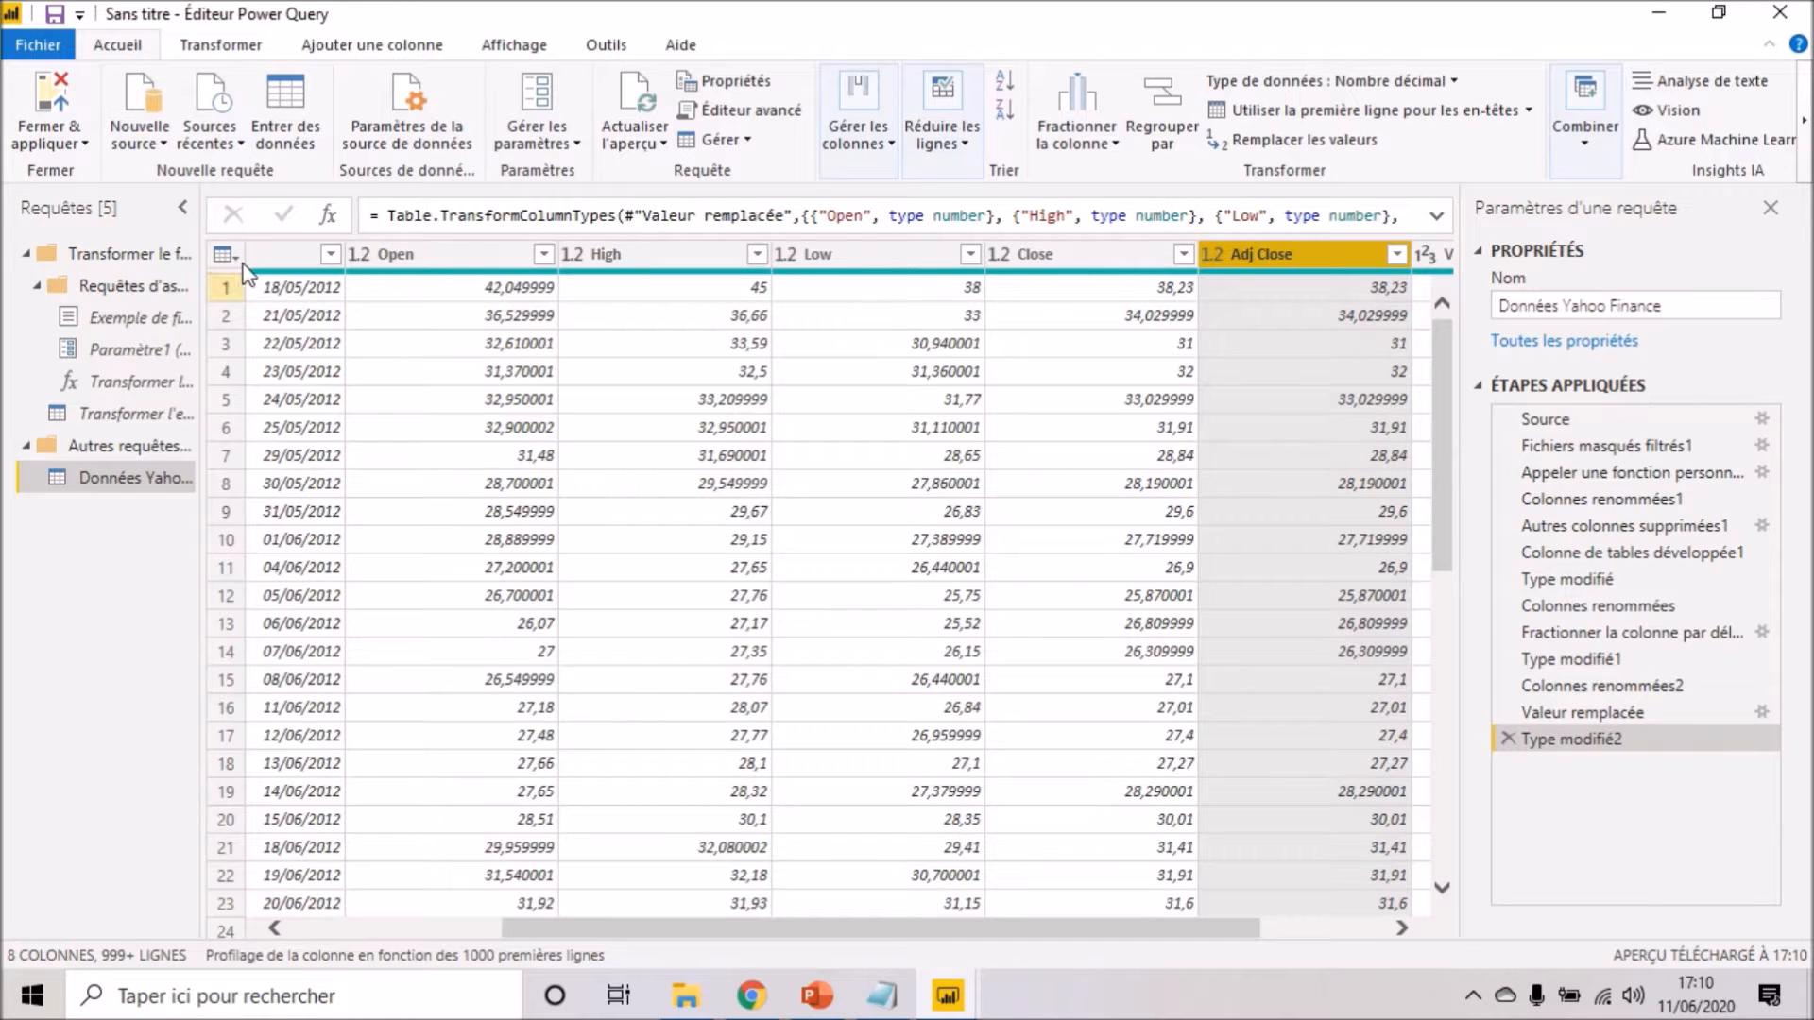
- Start a manually entered table with a first column named Symbole containing GOOG and FB
left_click(291, 102)
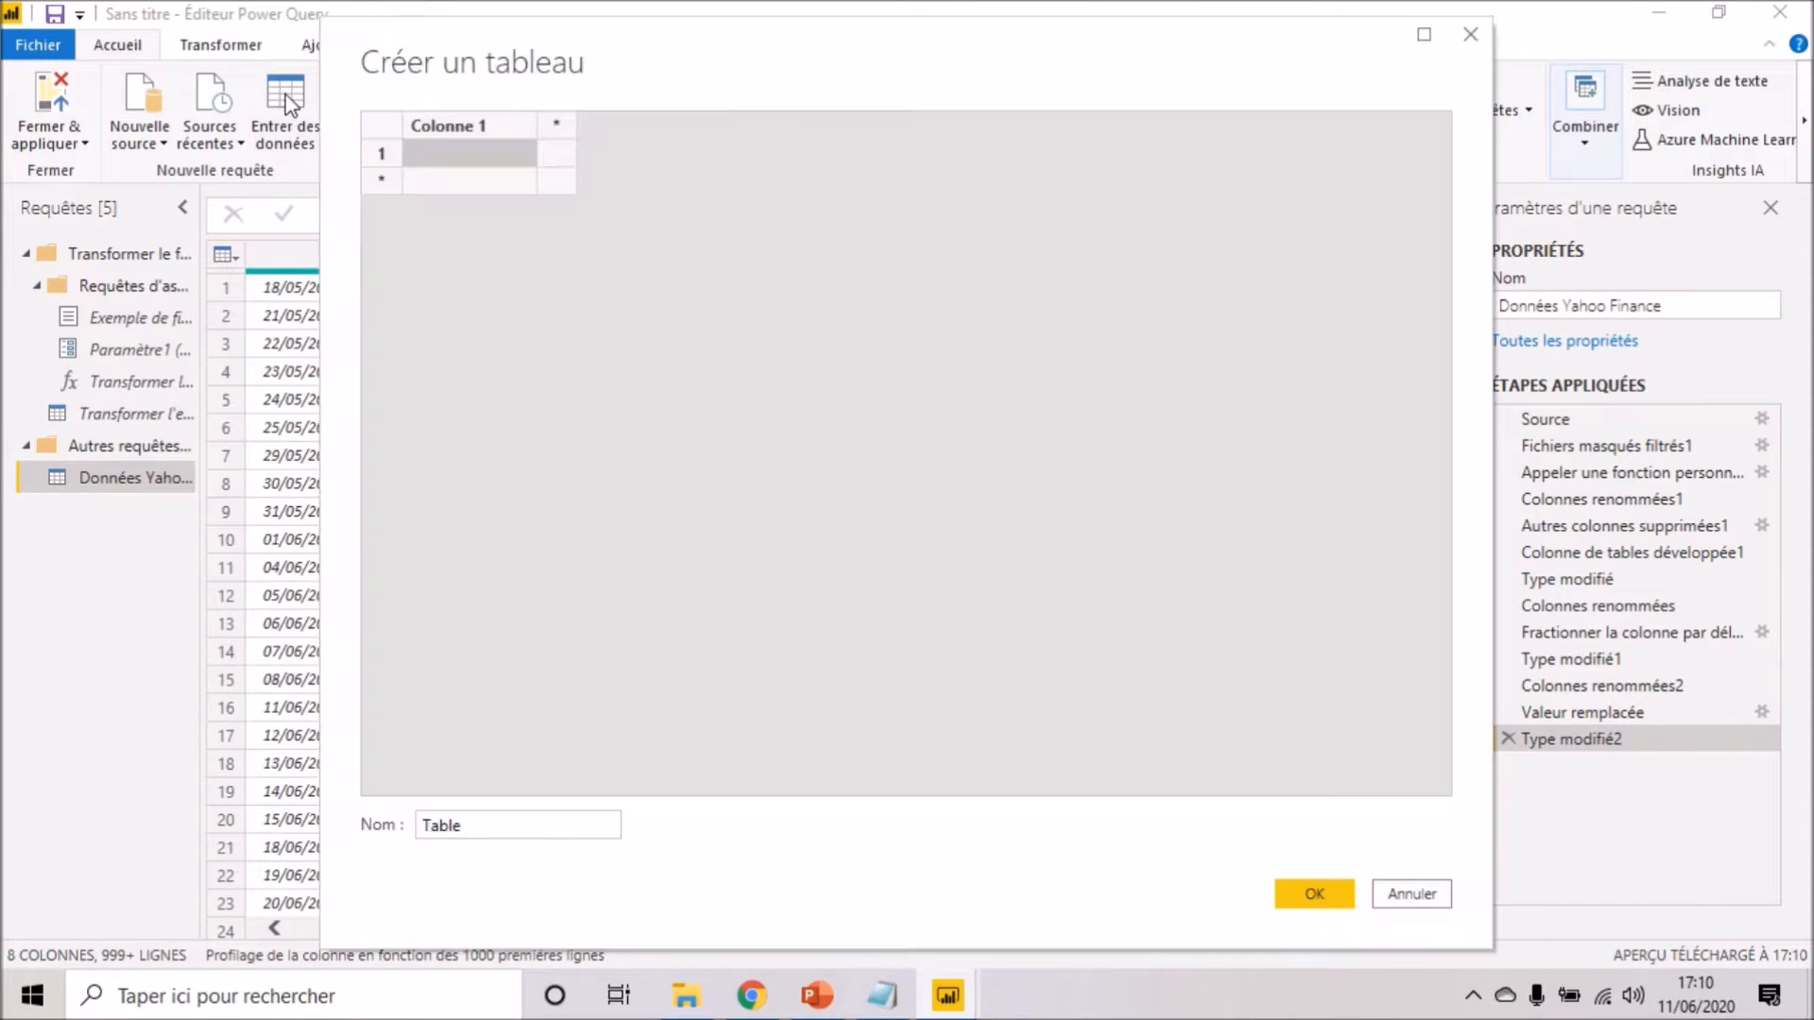
double_click(480, 128)
key("BackSpace")
type("Symbol")
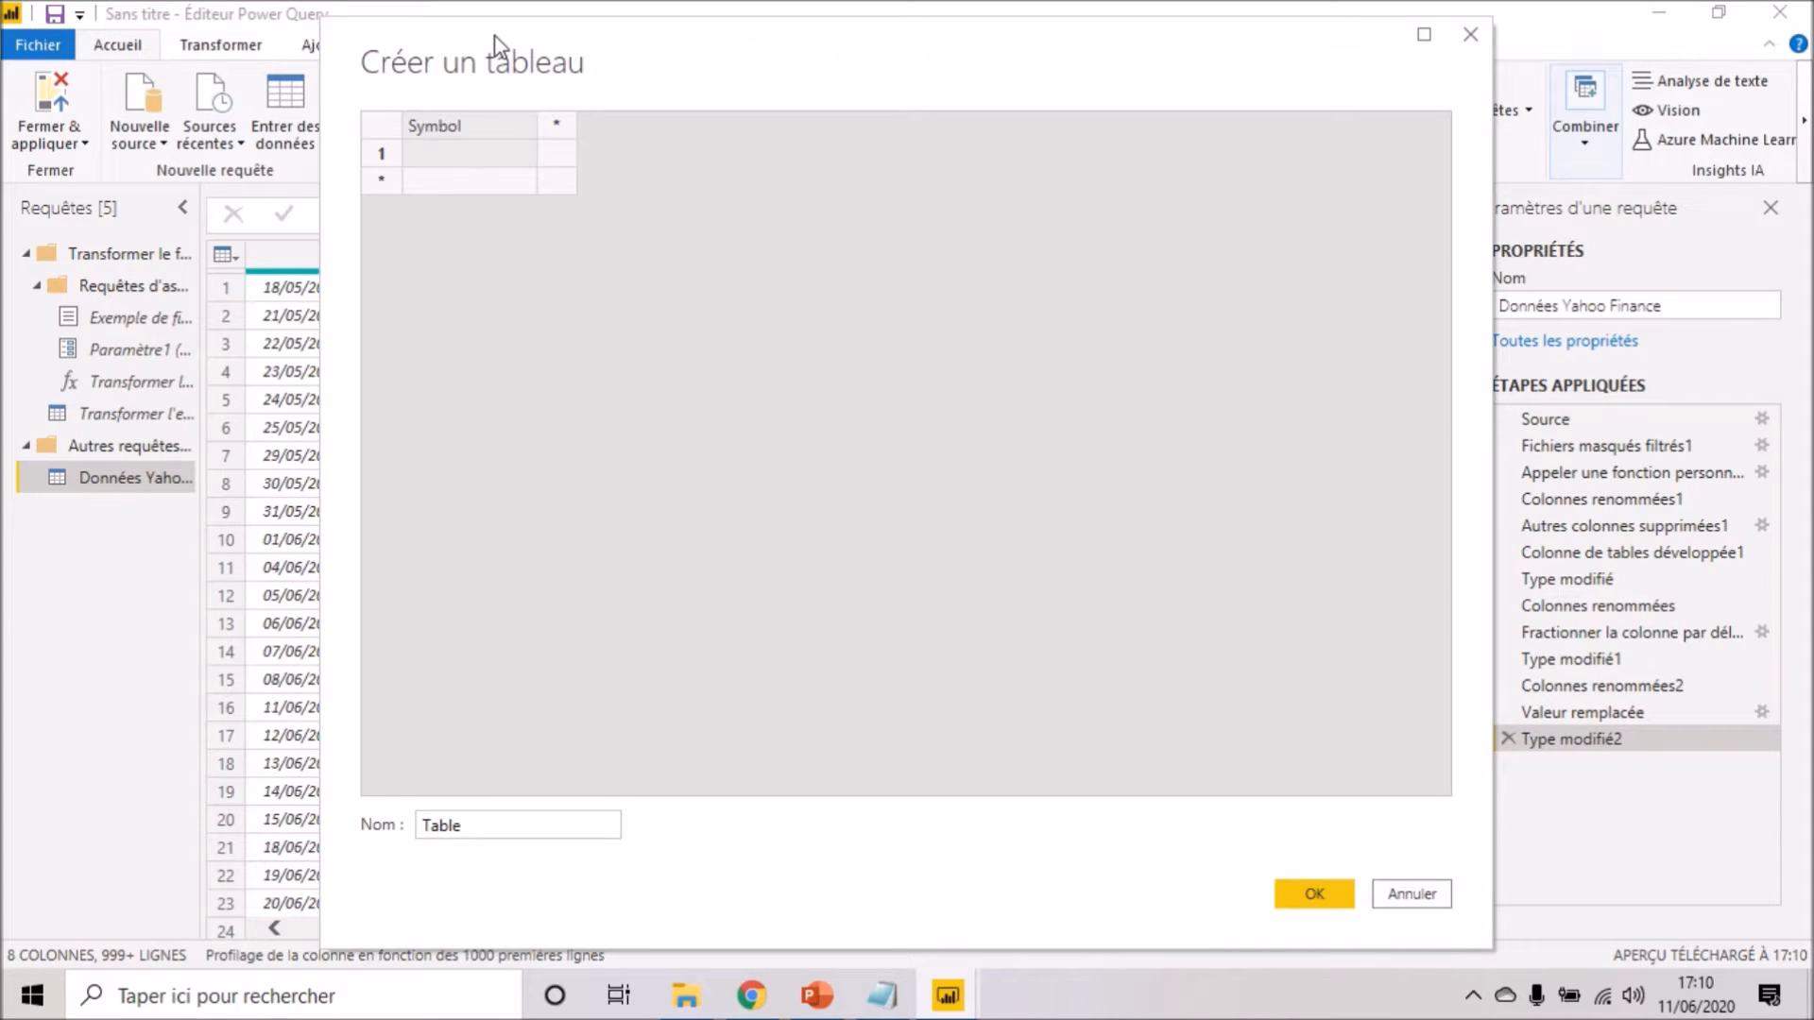
type("e")
left_click(470, 158)
type("GOOG")
left_click(462, 183)
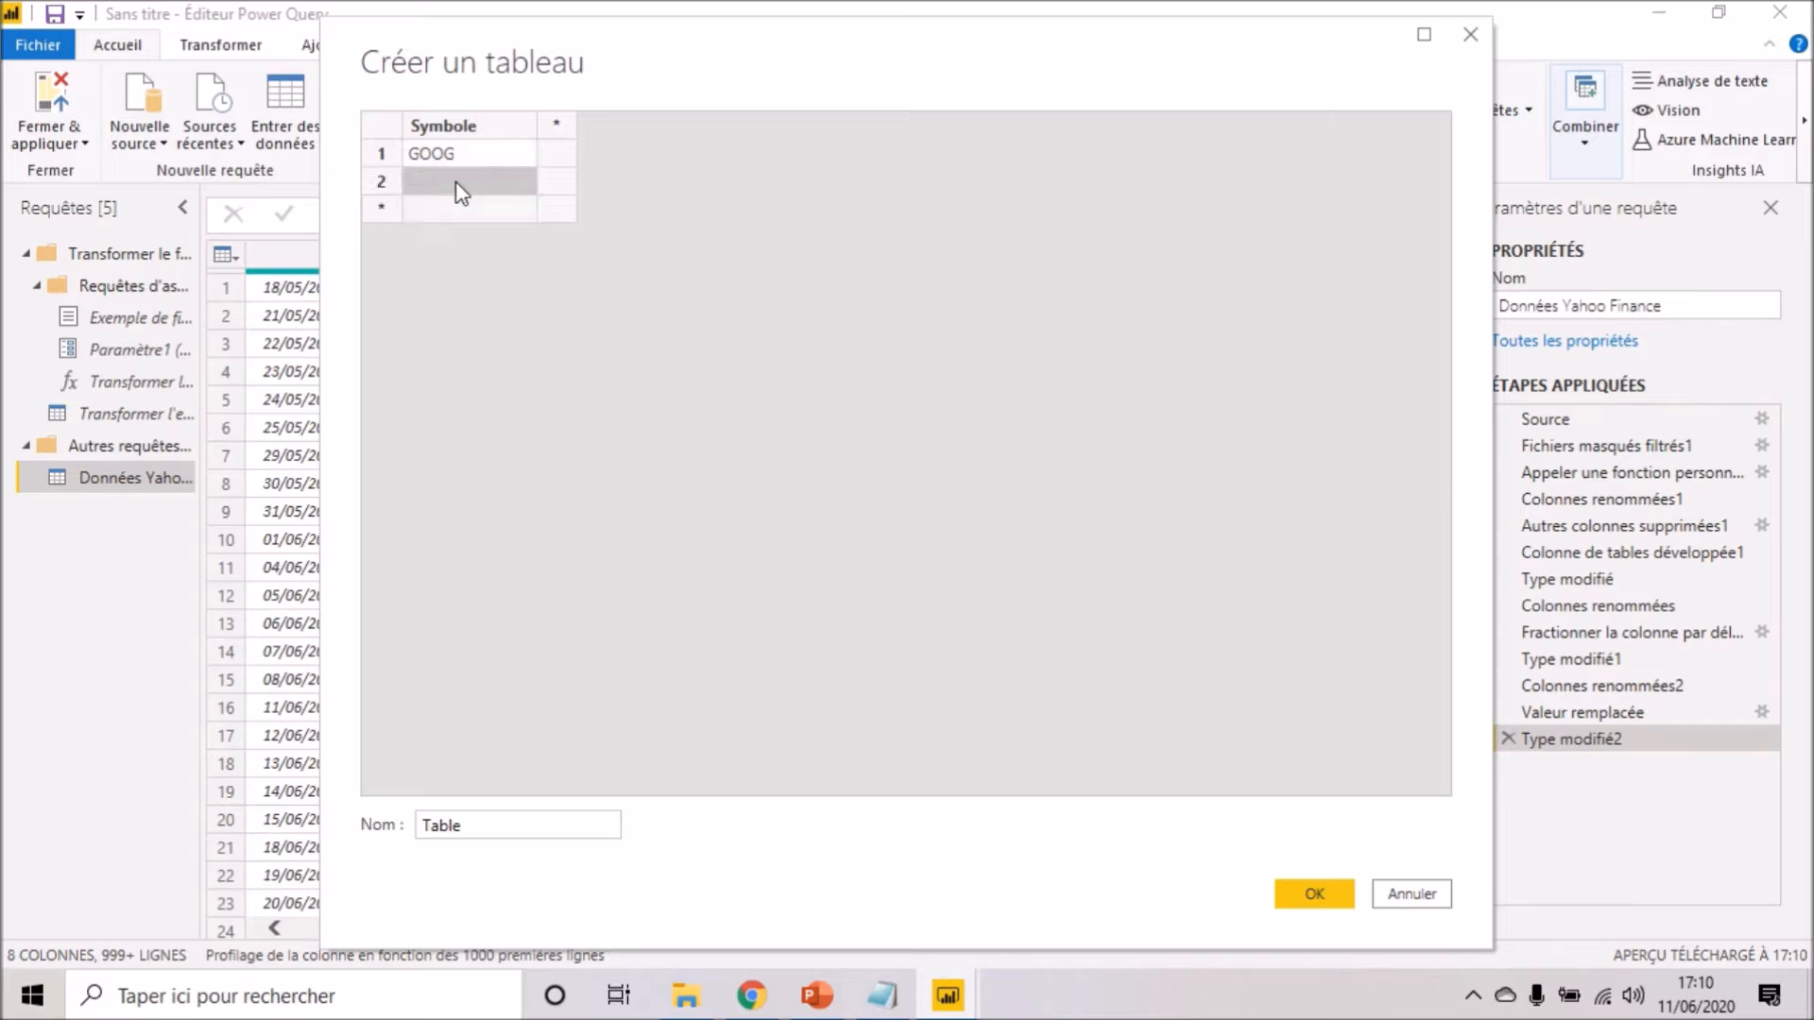
type("FB")
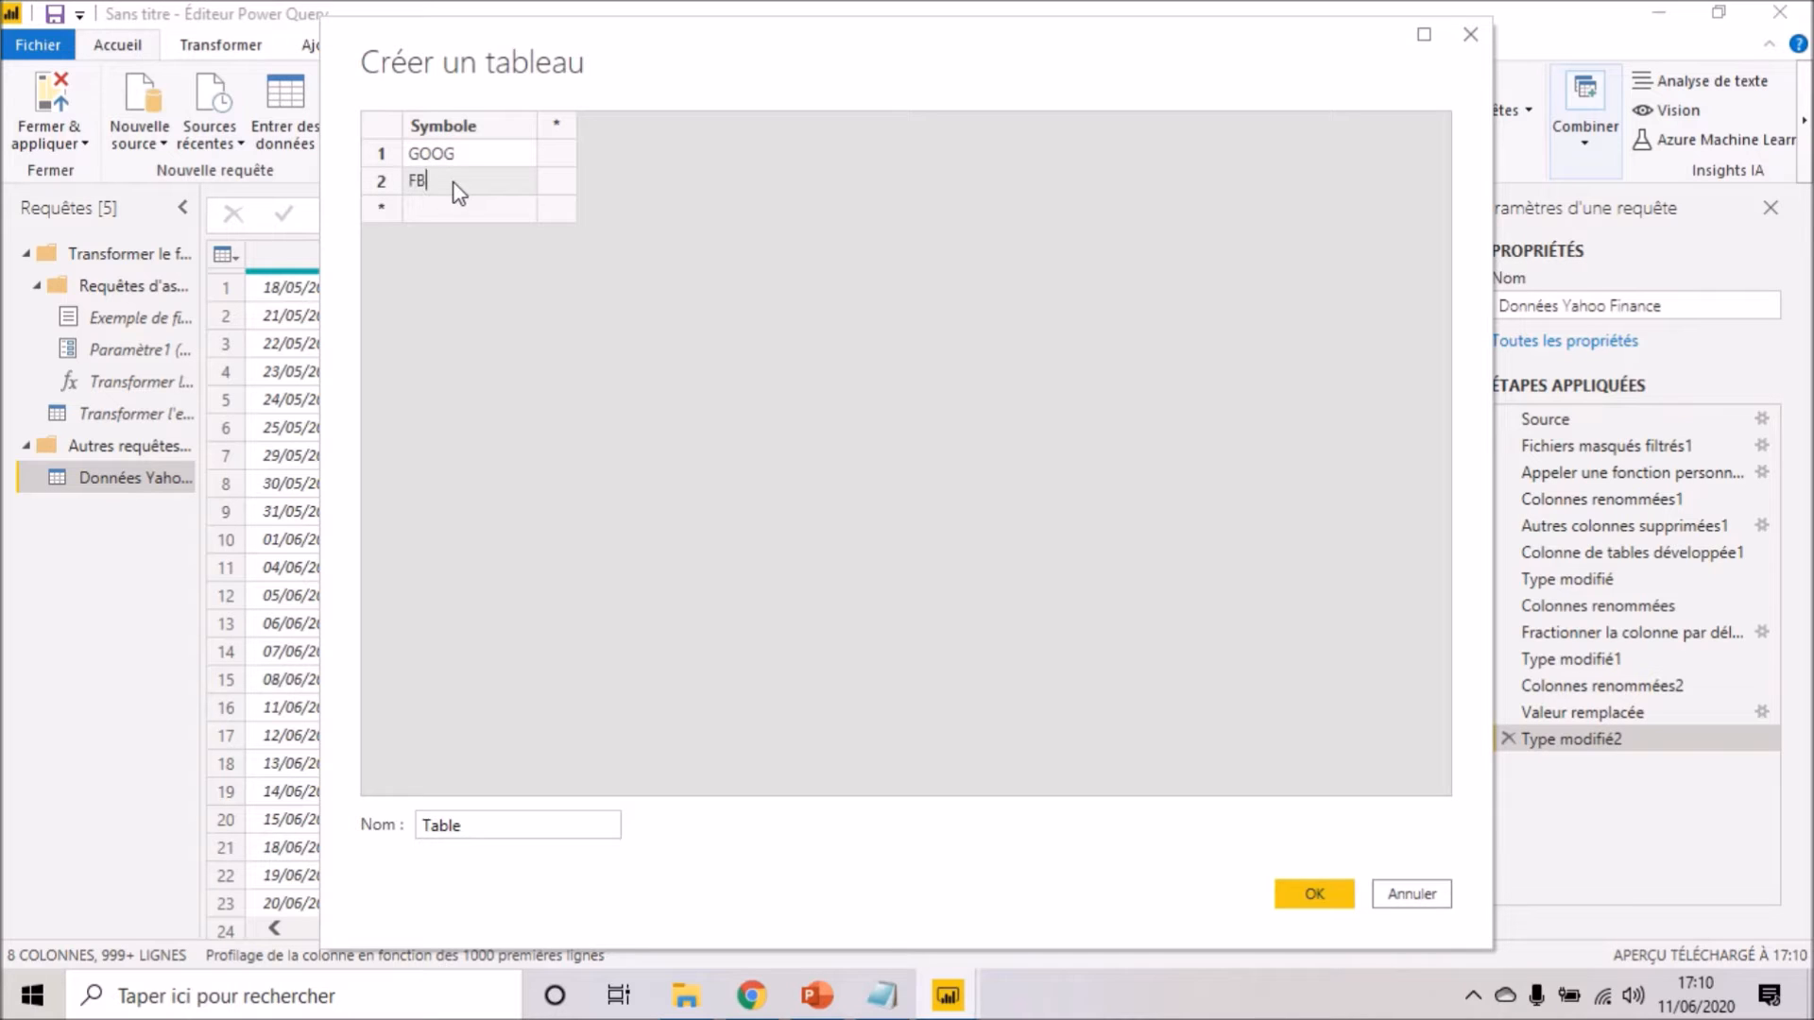
- Add a second column named Nom de l'entreprise with Google for GOOG and Facebook for FB
left_click(558, 127)
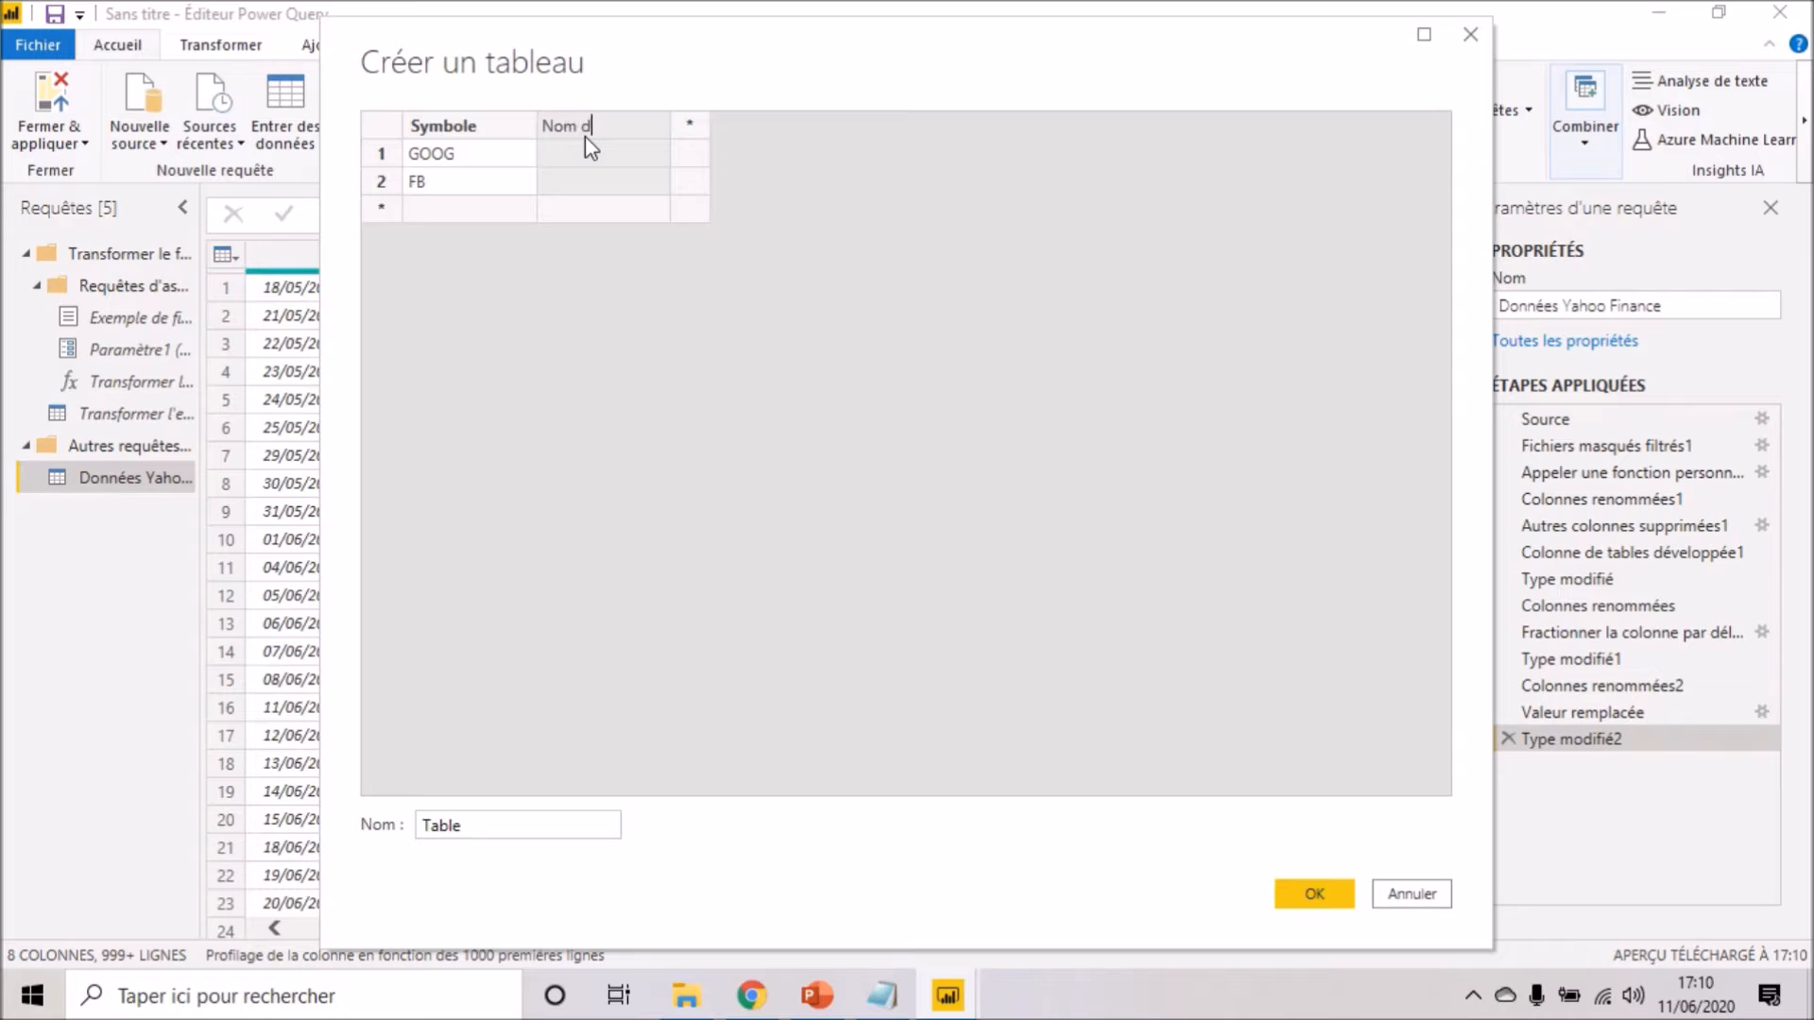
type("Nom de l'entrepri")
key("Return")
type("Google")
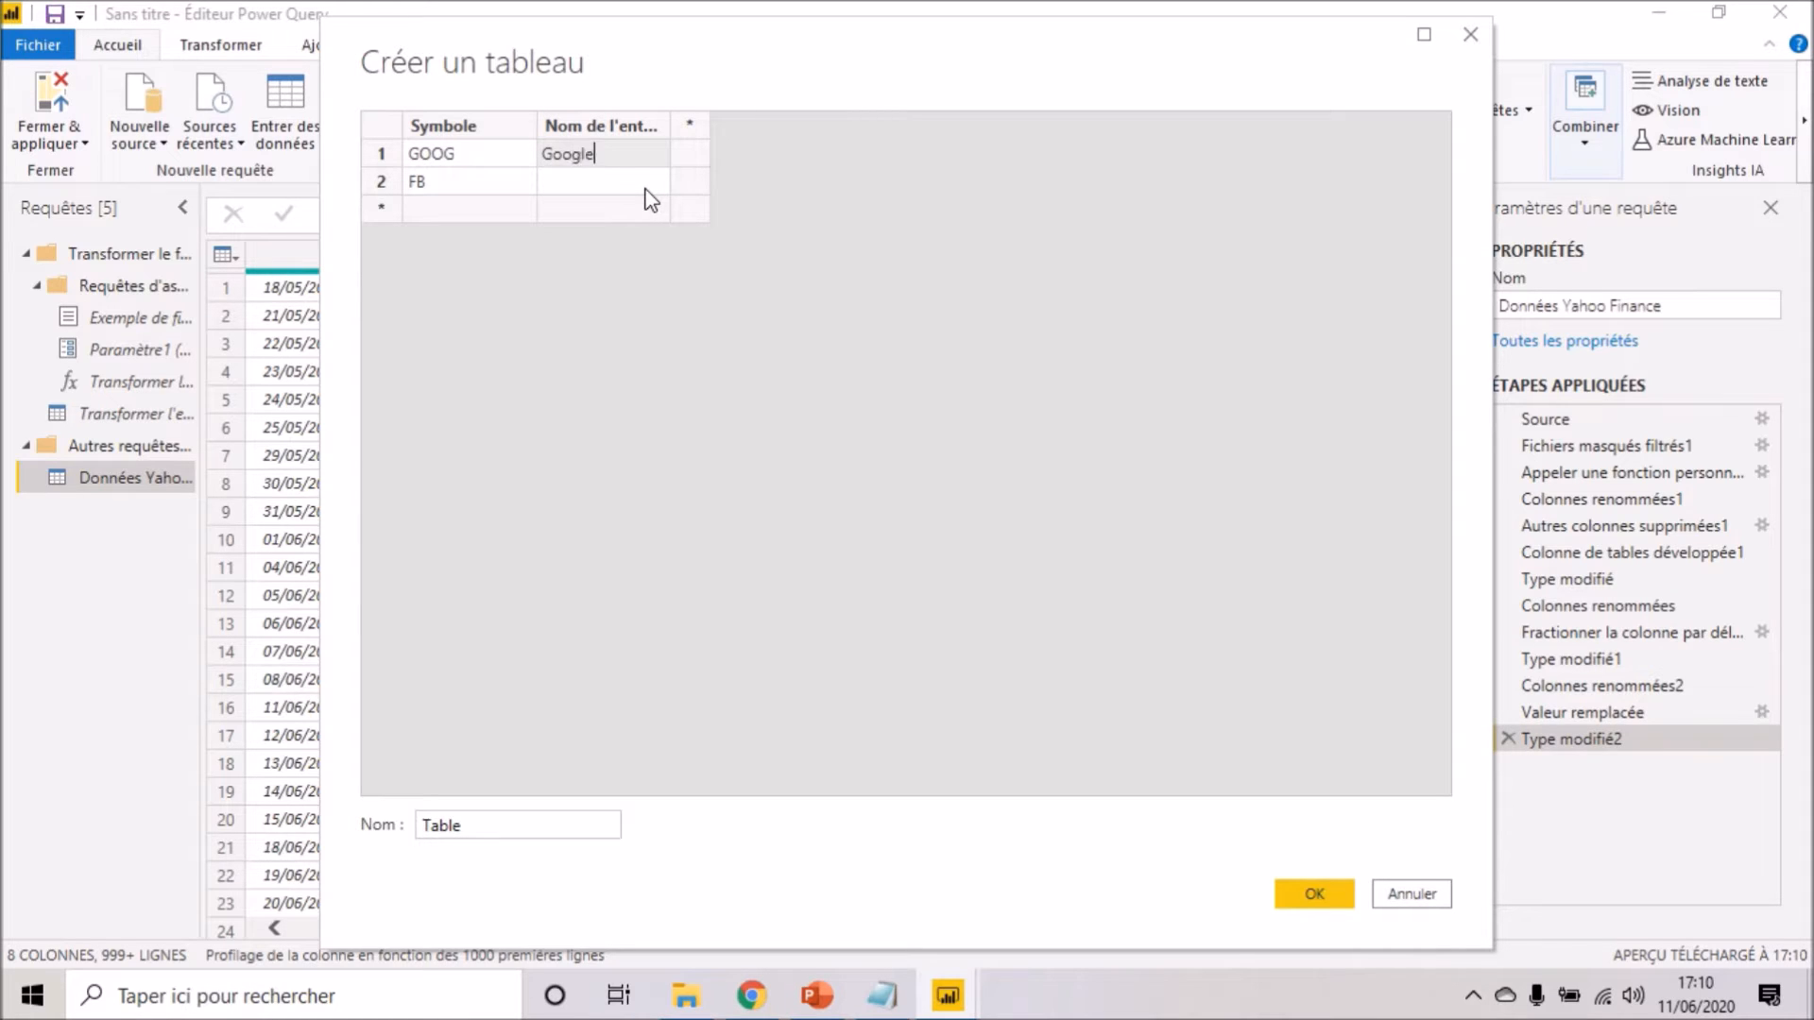
left_click(588, 187)
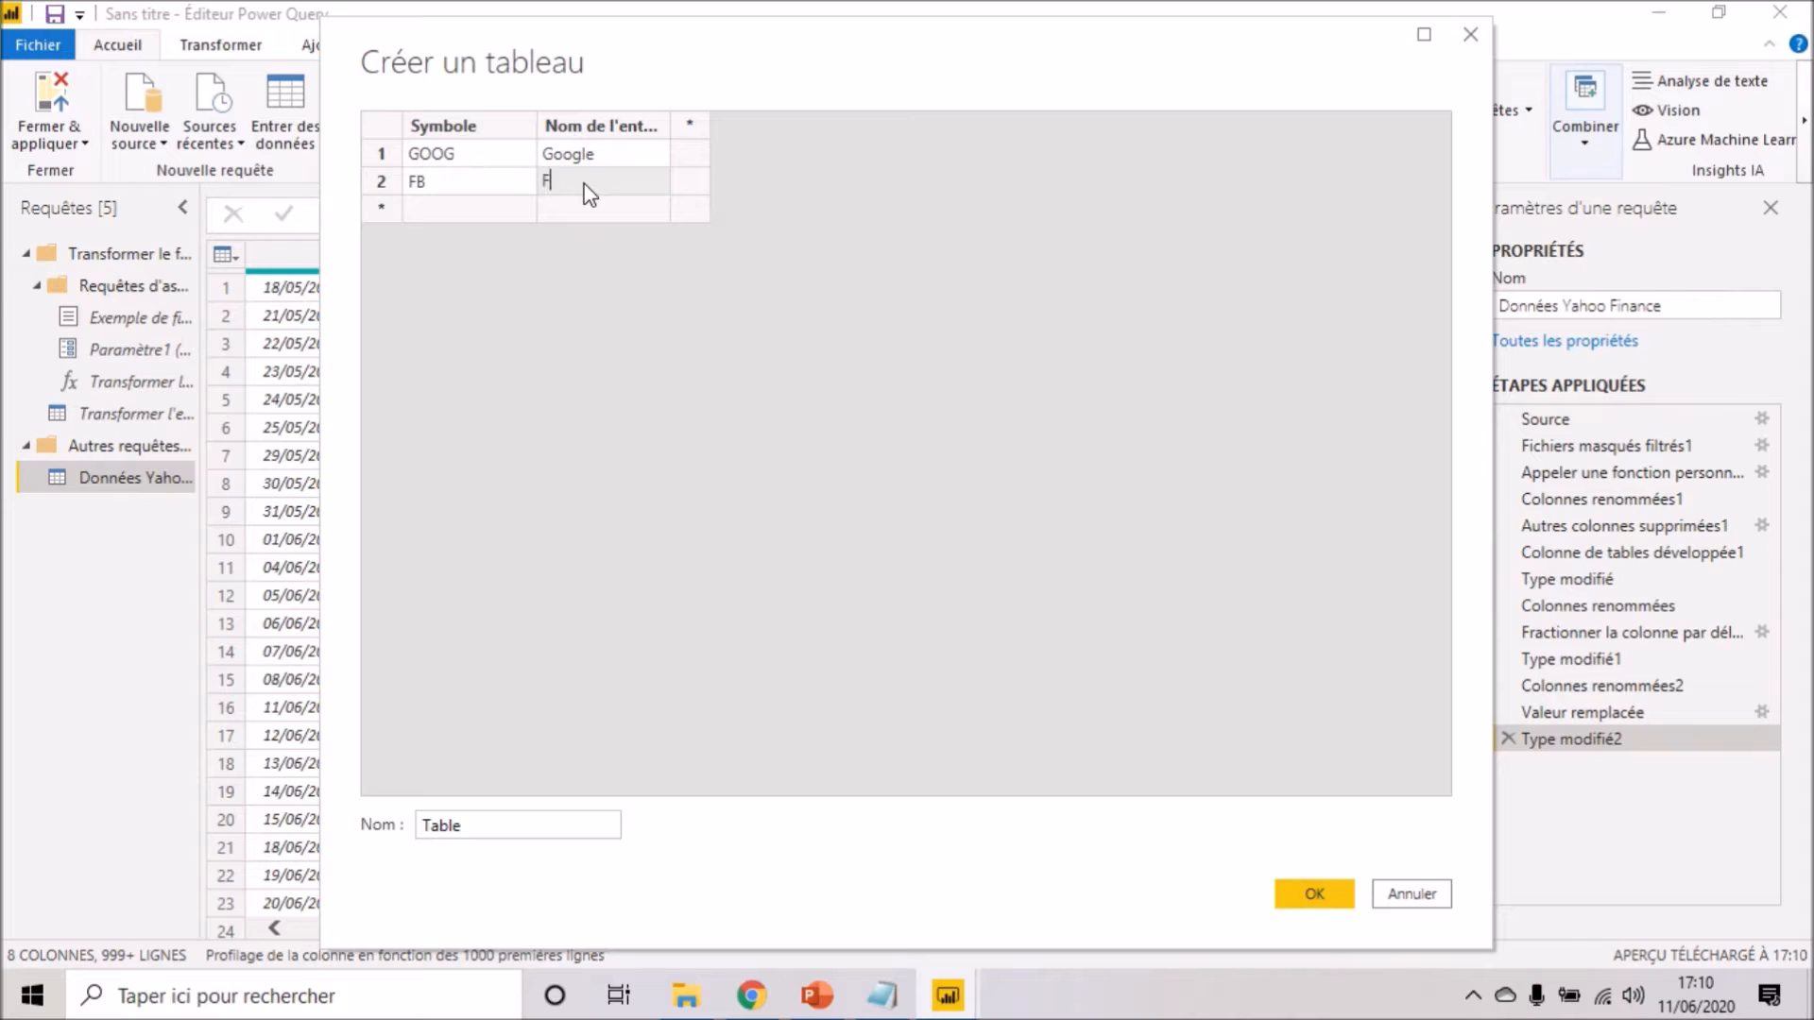
type("Facebook")
- Add a third column named Fome juridique with LLC for Google and INC for Facebook
left_click(686, 137)
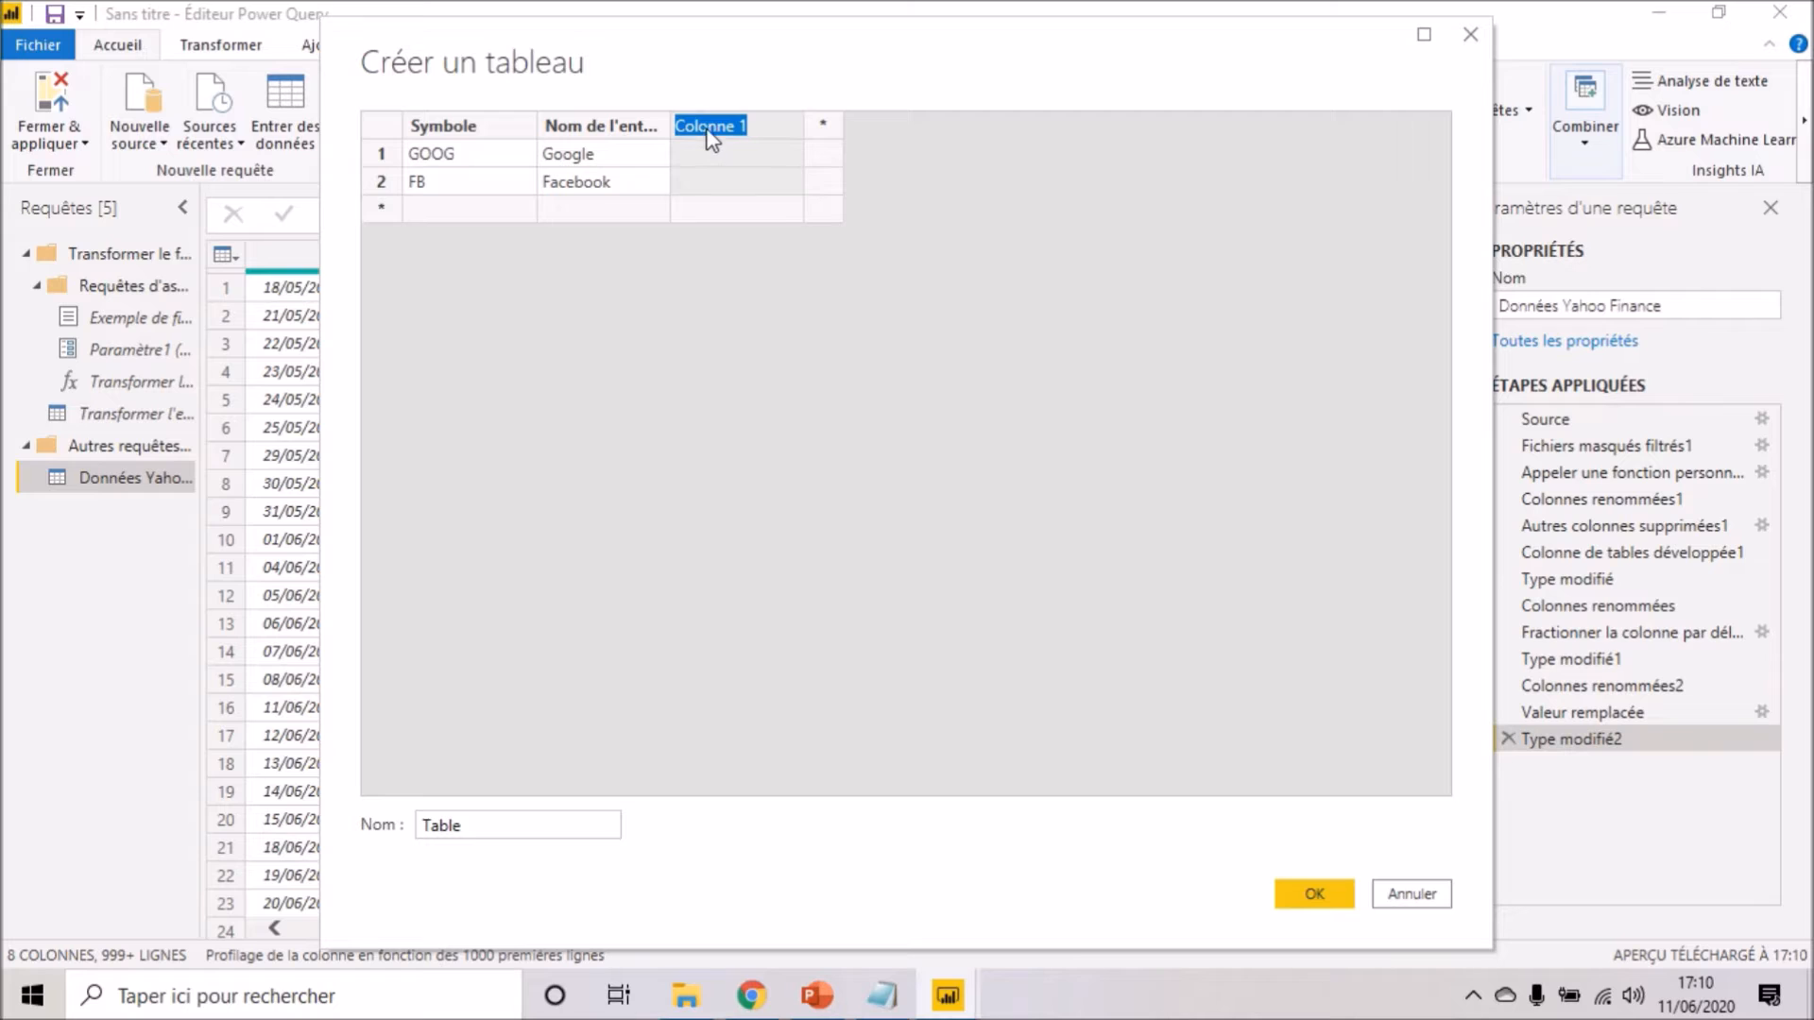
type("Fon")
type("e juridiqu")
type("e")
left_click(721, 151)
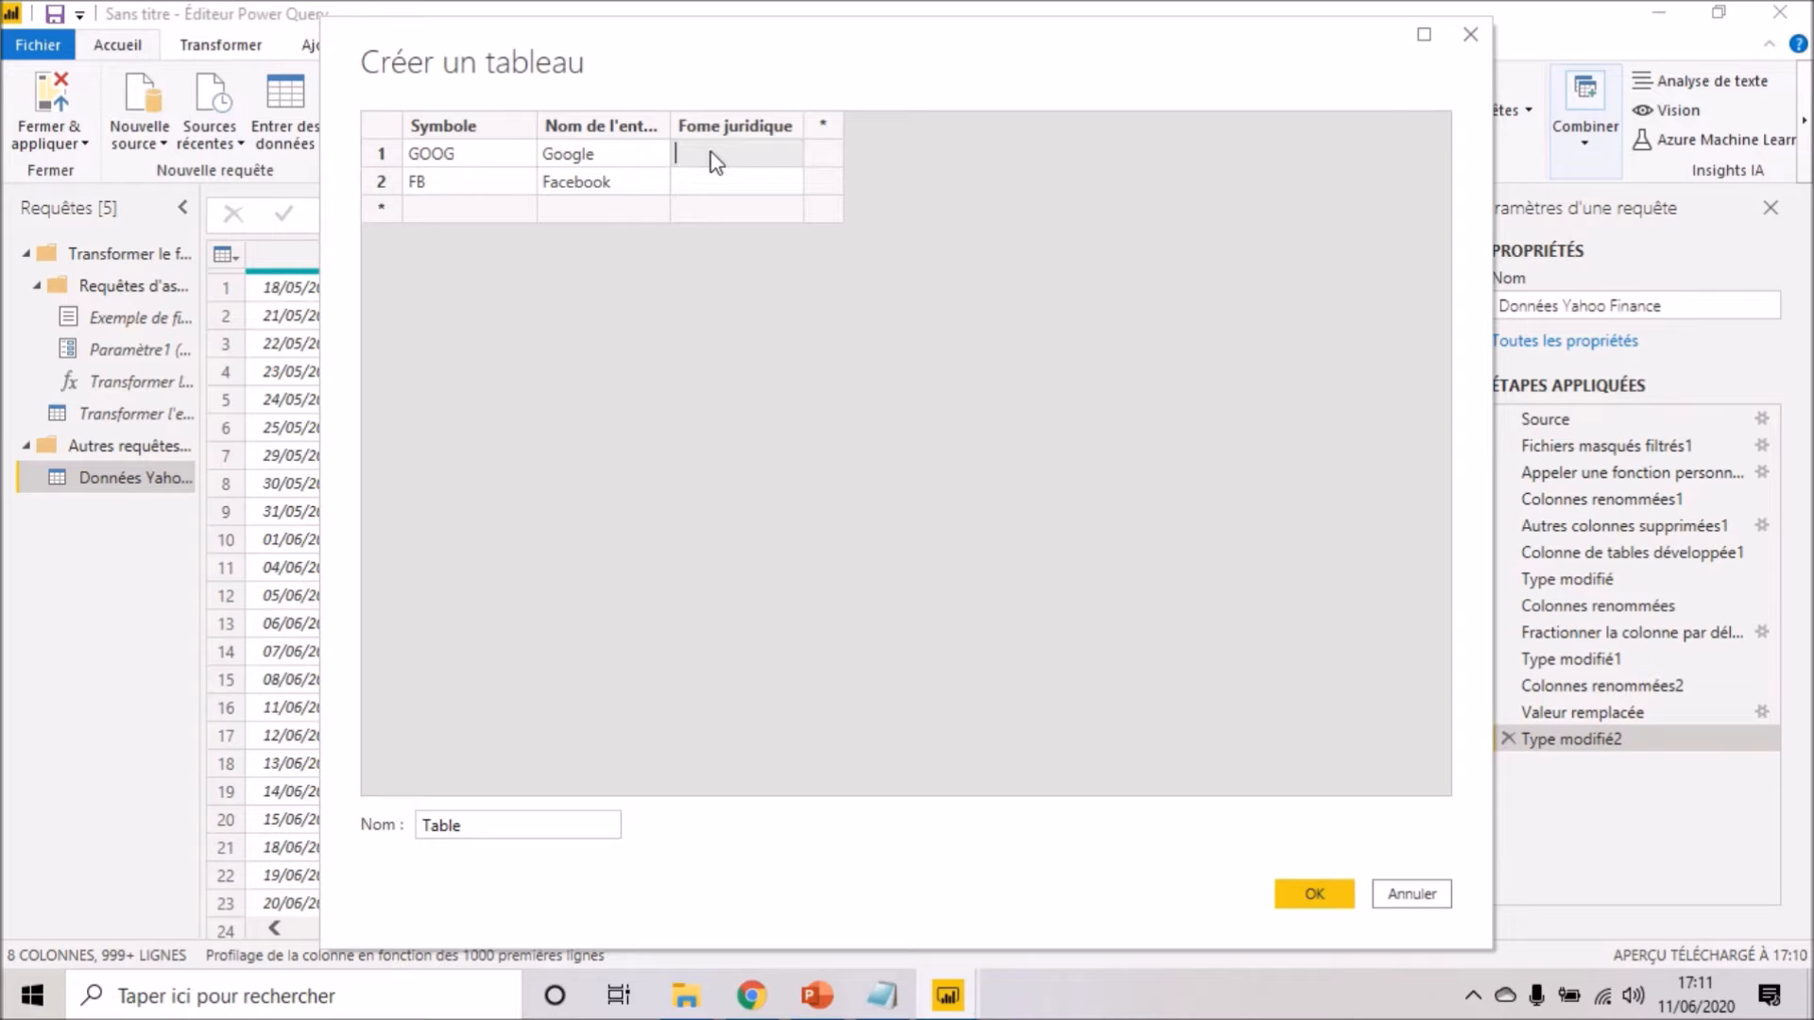
type("LLC")
left_click(701, 182)
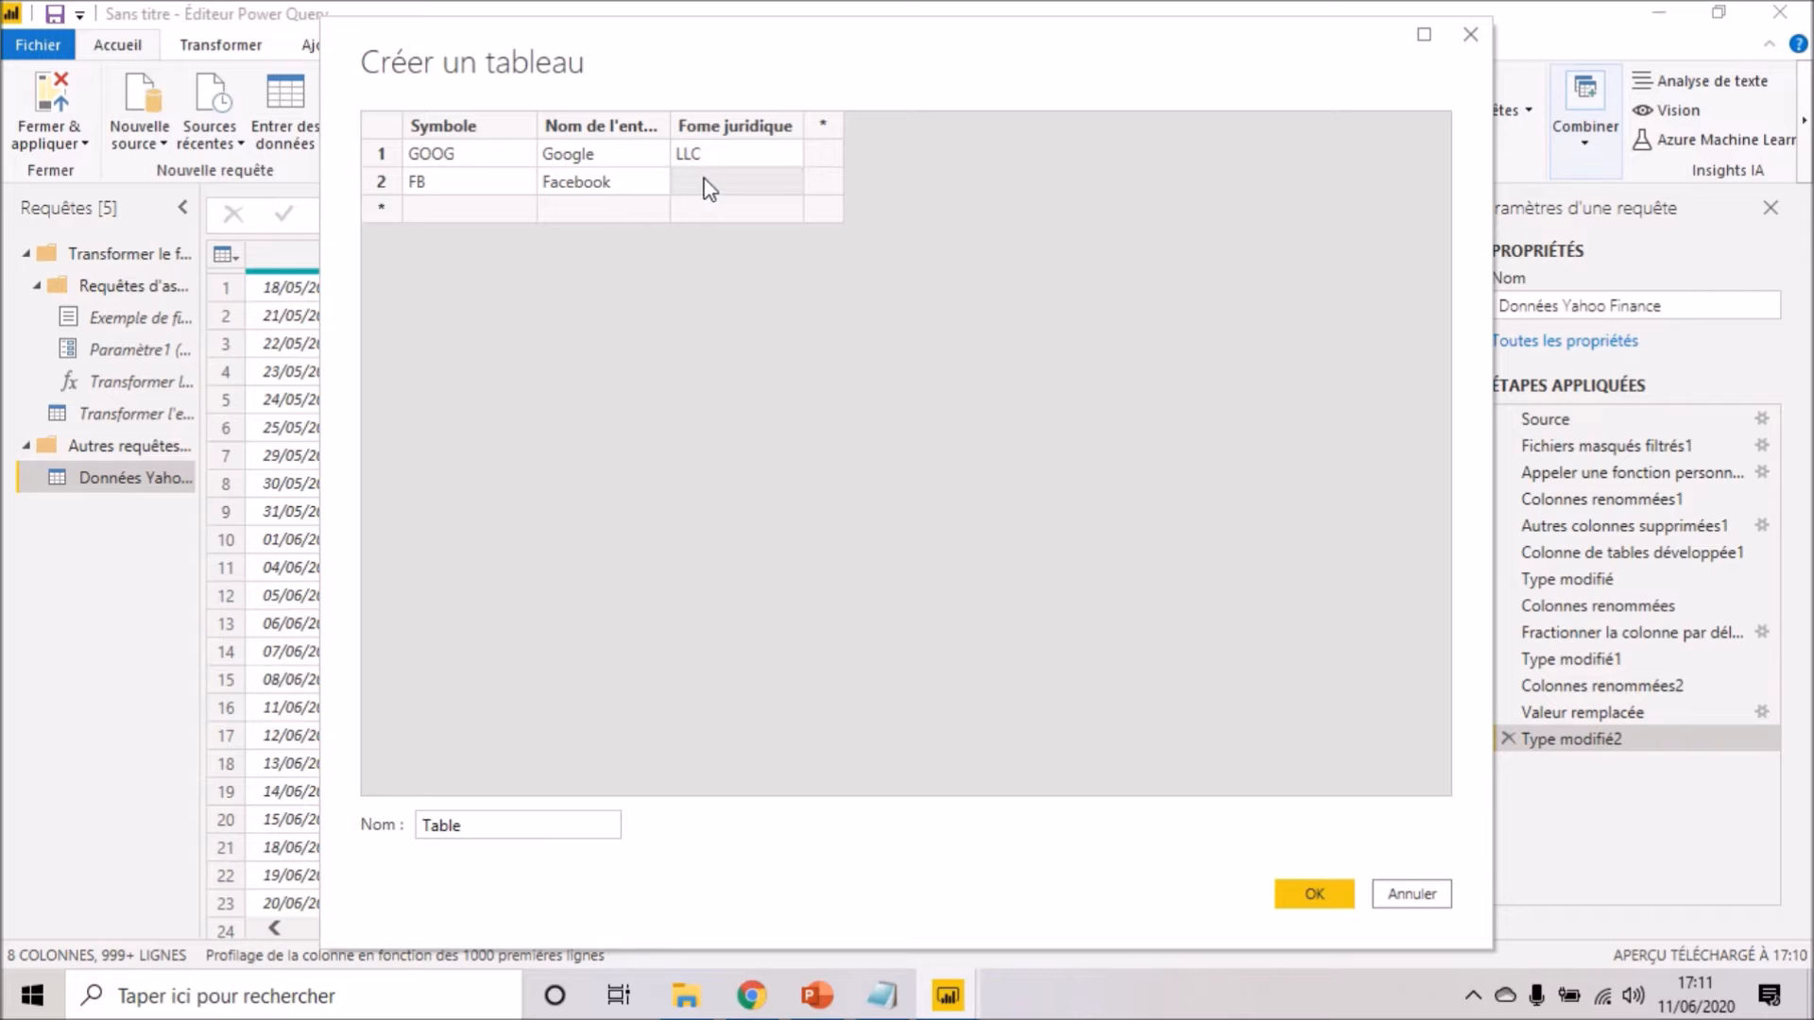
type("INC")
- Add a fourth column named Nb actions to the company table
left_click(824, 124)
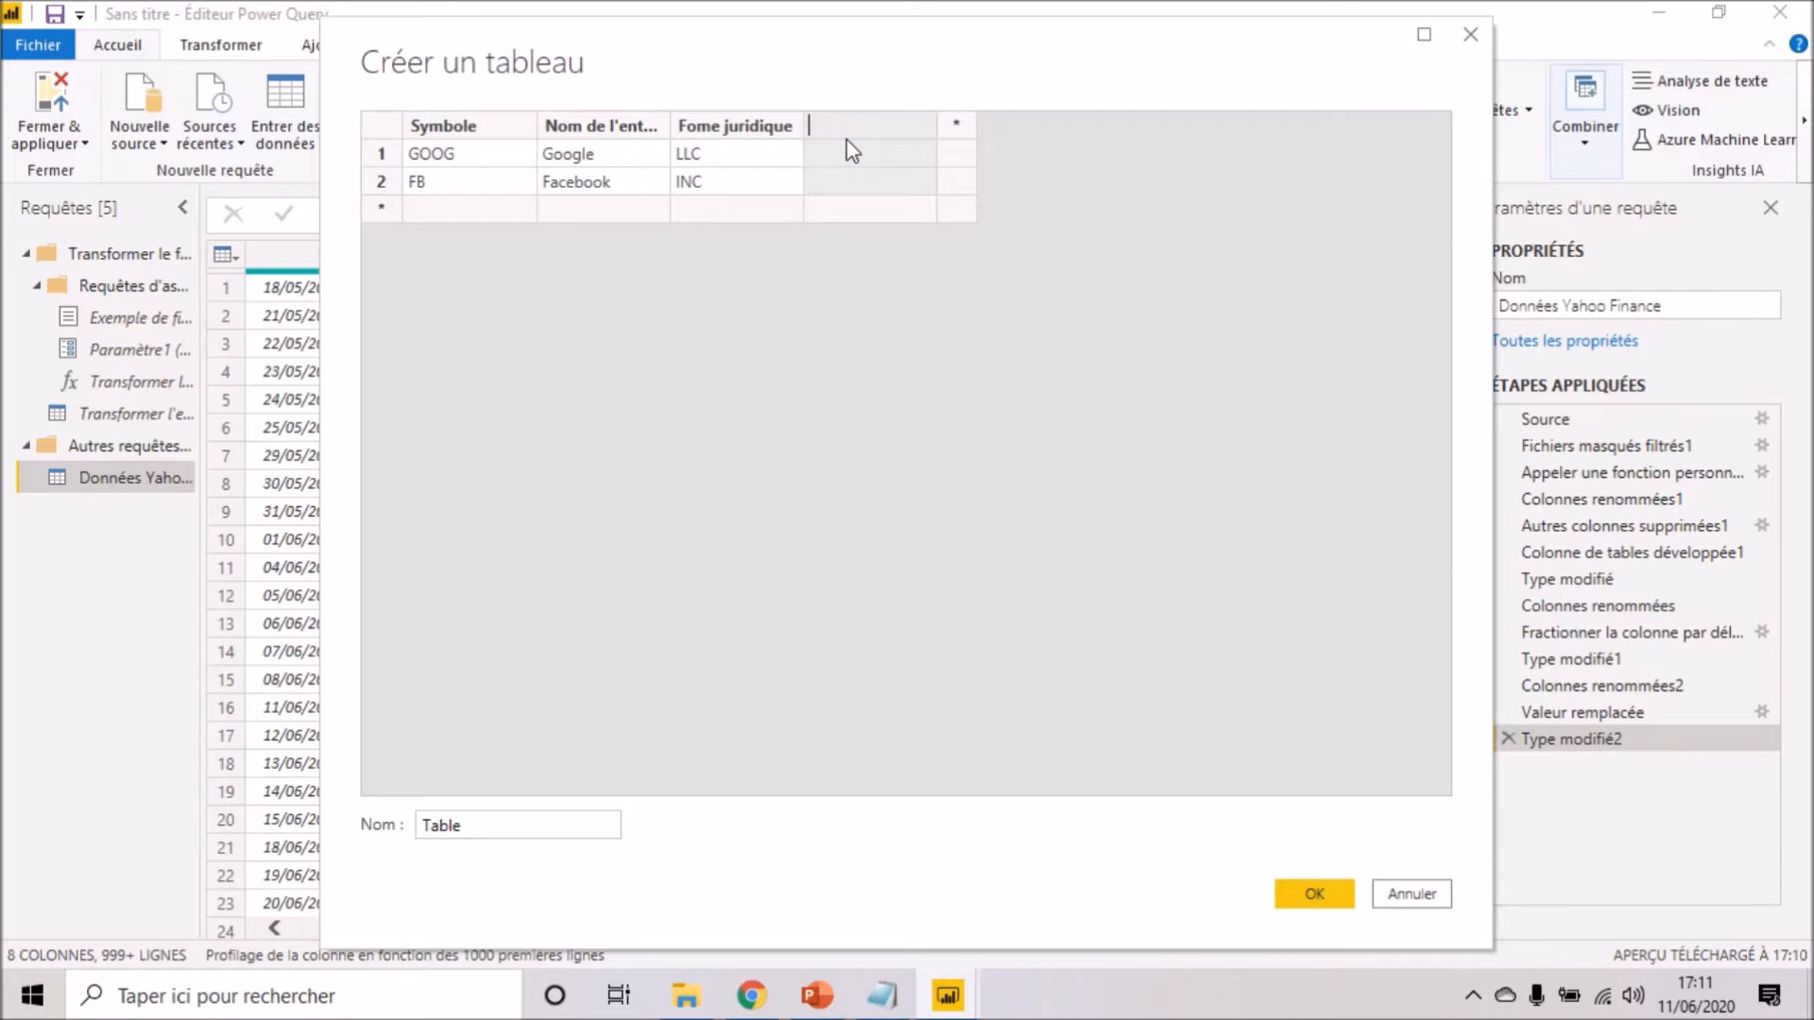
type("Nb actions")
- Switch to Chrome and look up Facebook's number of shares (Actions en attente) in its Yahoo Finance statistics
key("alt+Tab")
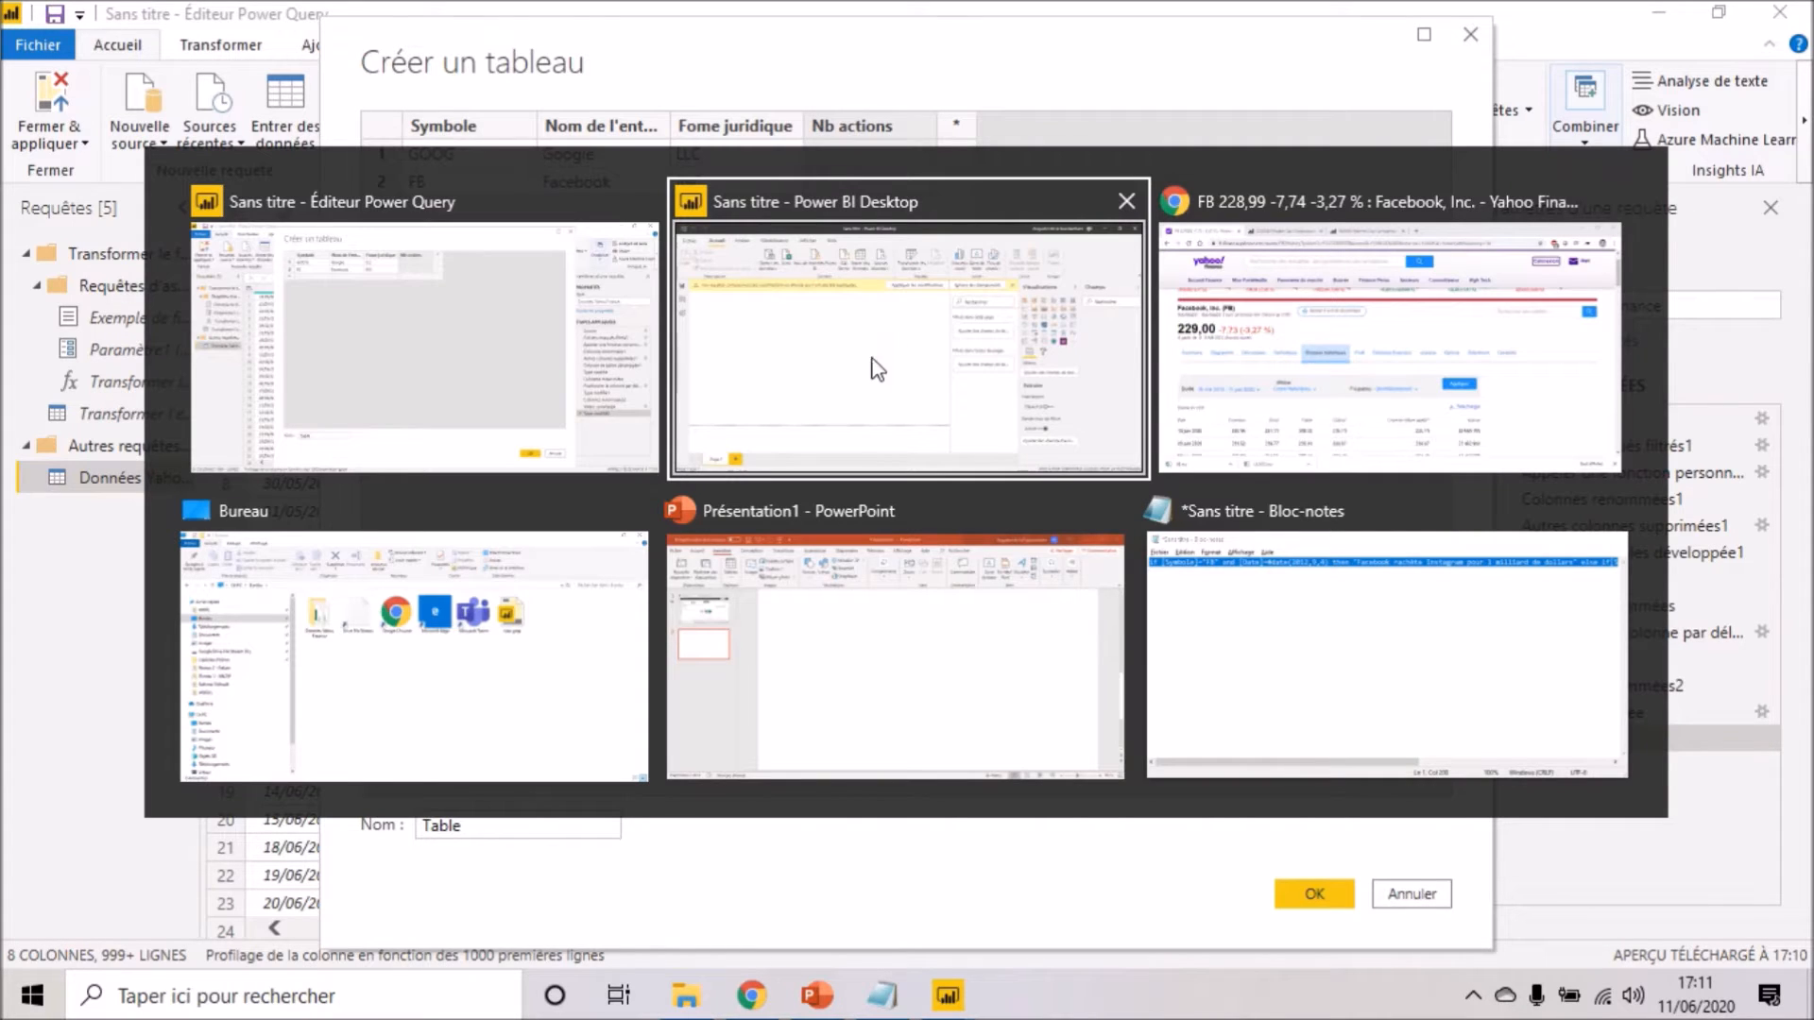
key("alt+Tab")
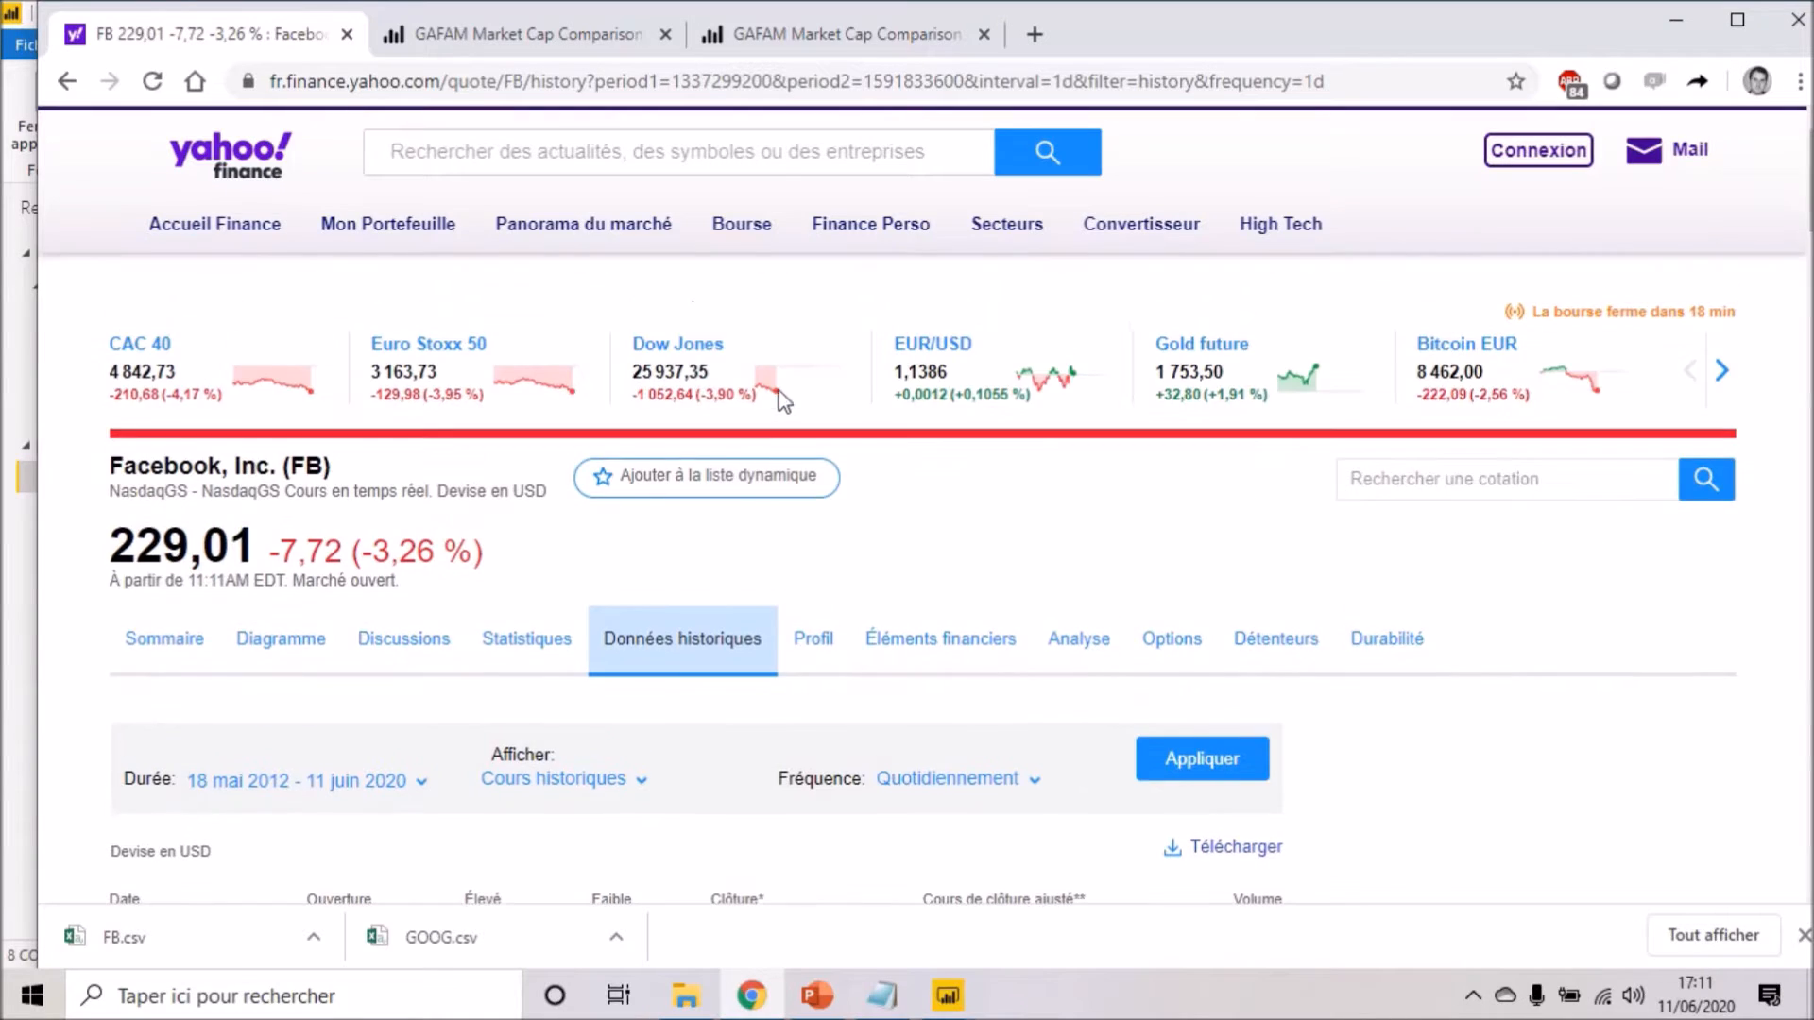
scroll(736, 368, "down", 2)
scroll(700, 345, "up", 3)
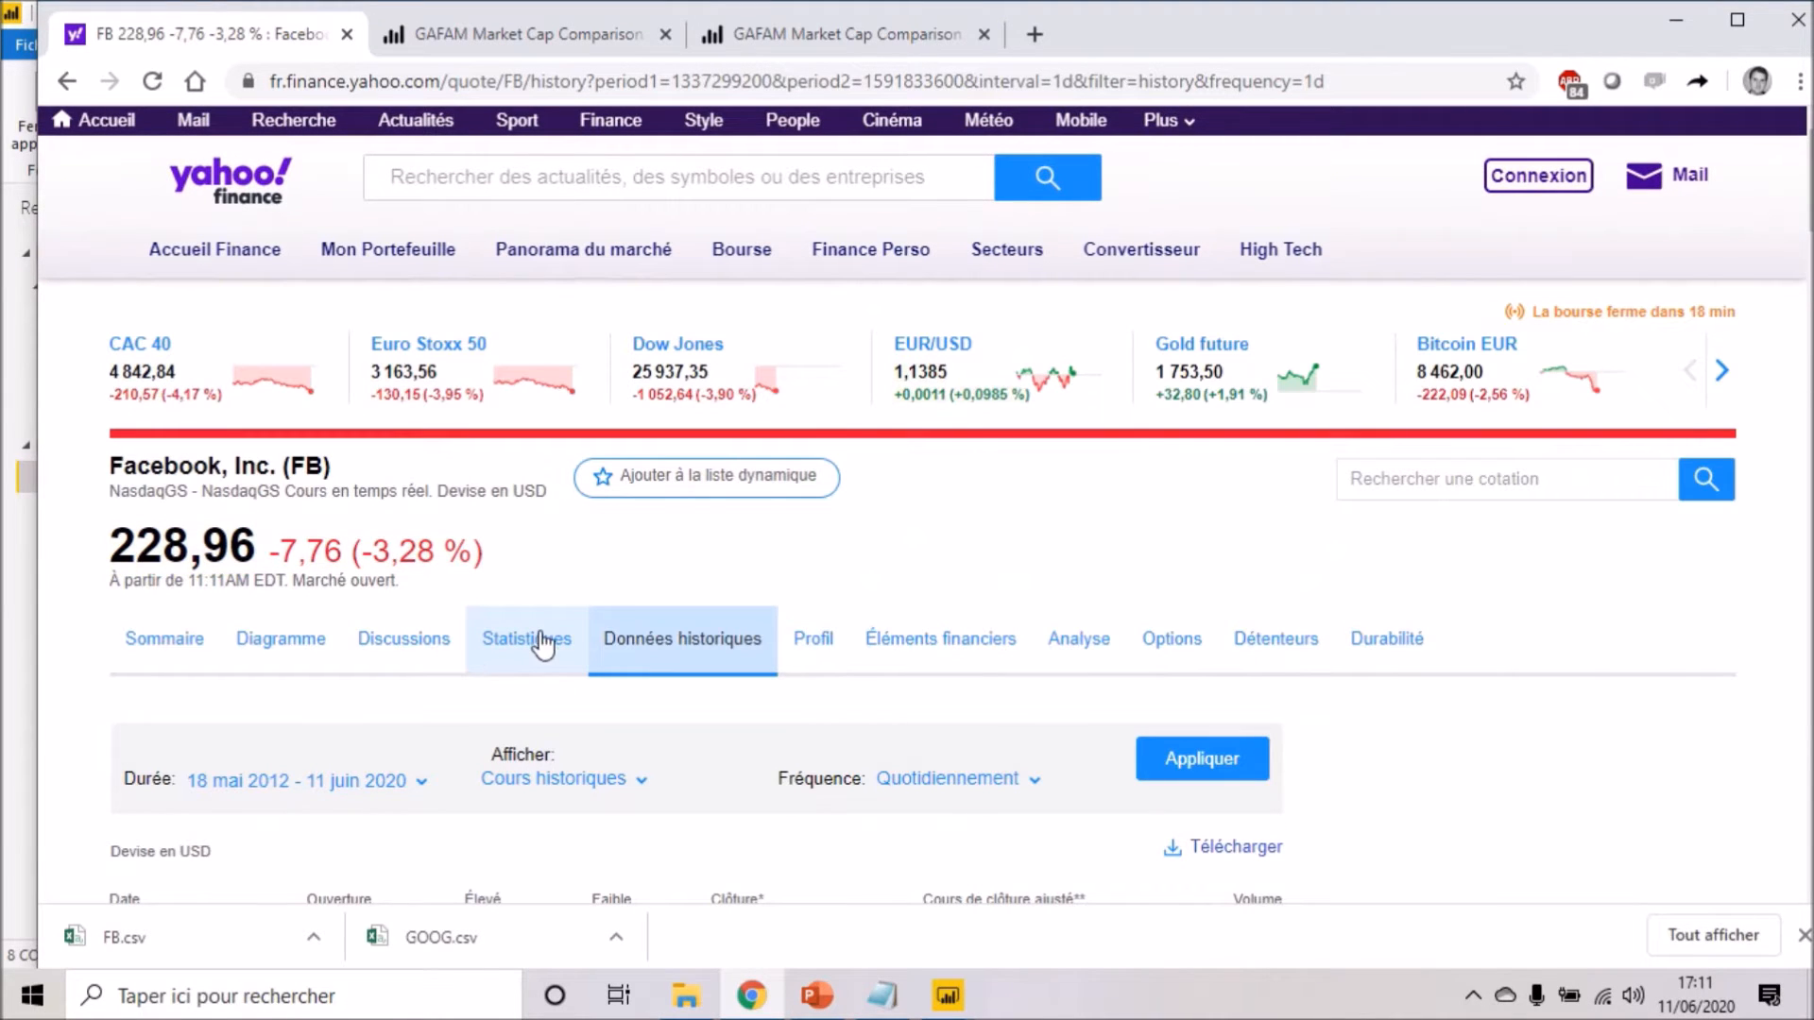
left_click(545, 648)
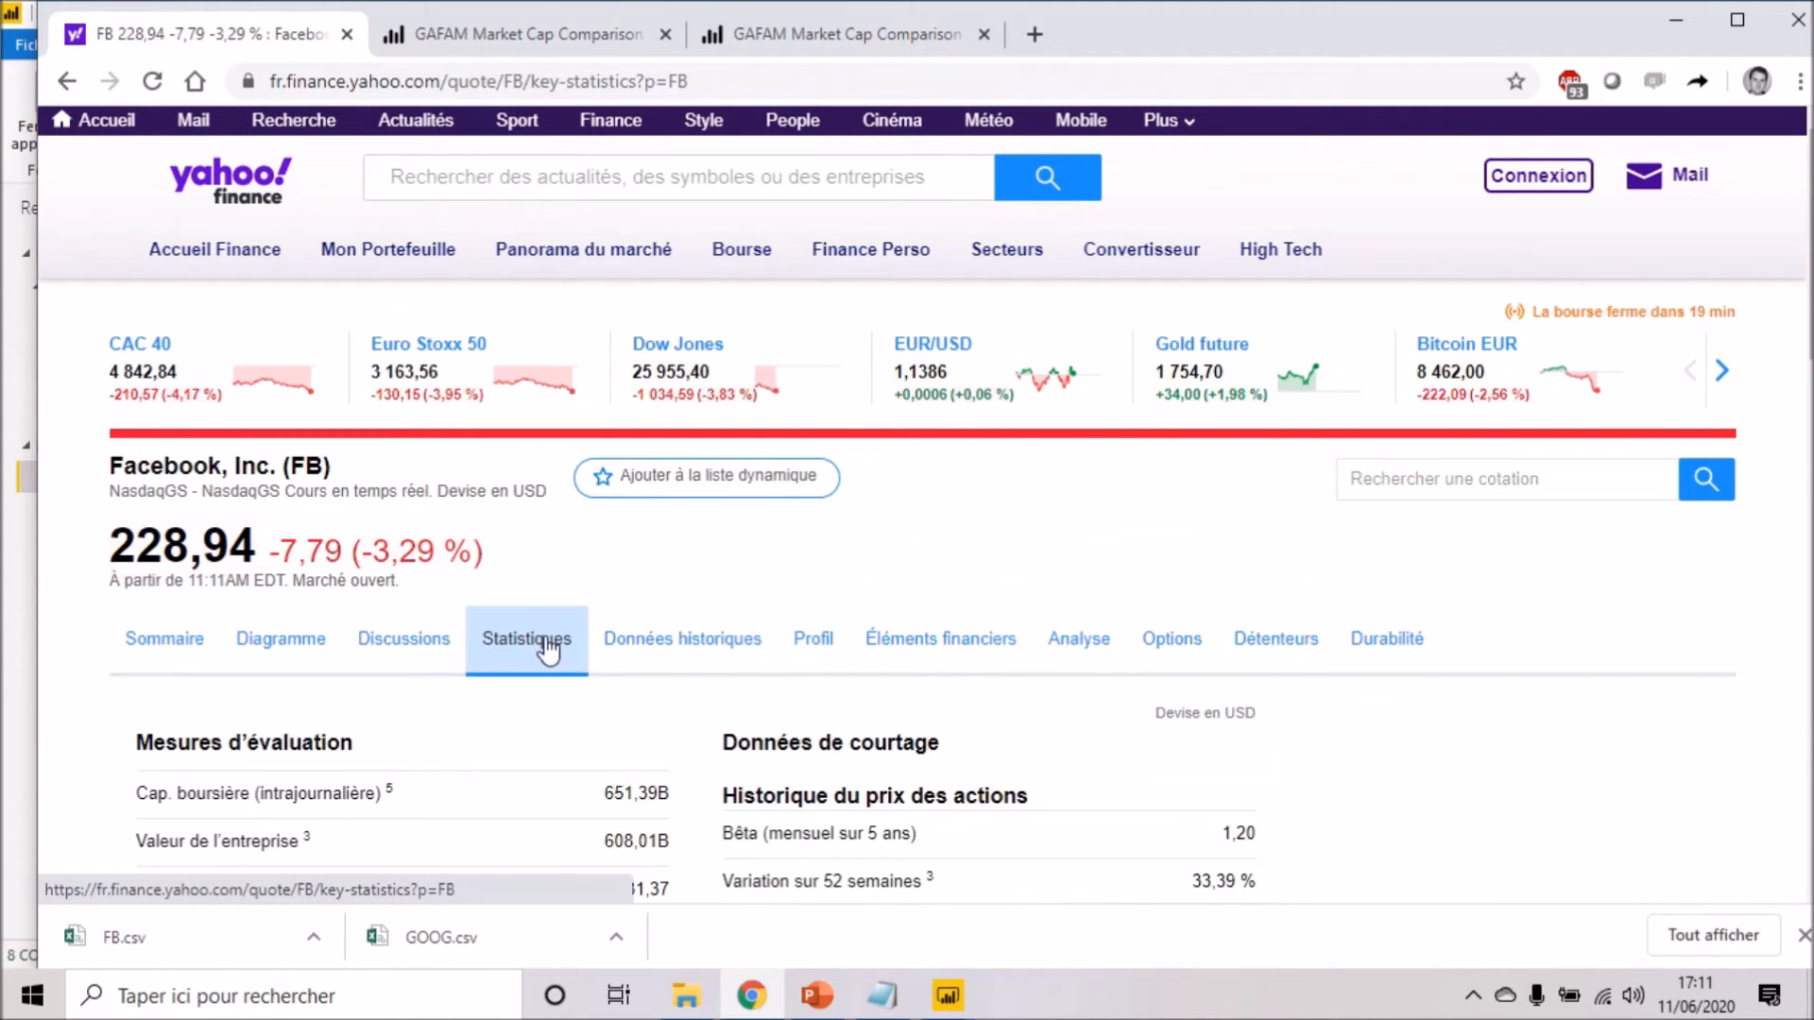
scroll(588, 586, "down", 6)
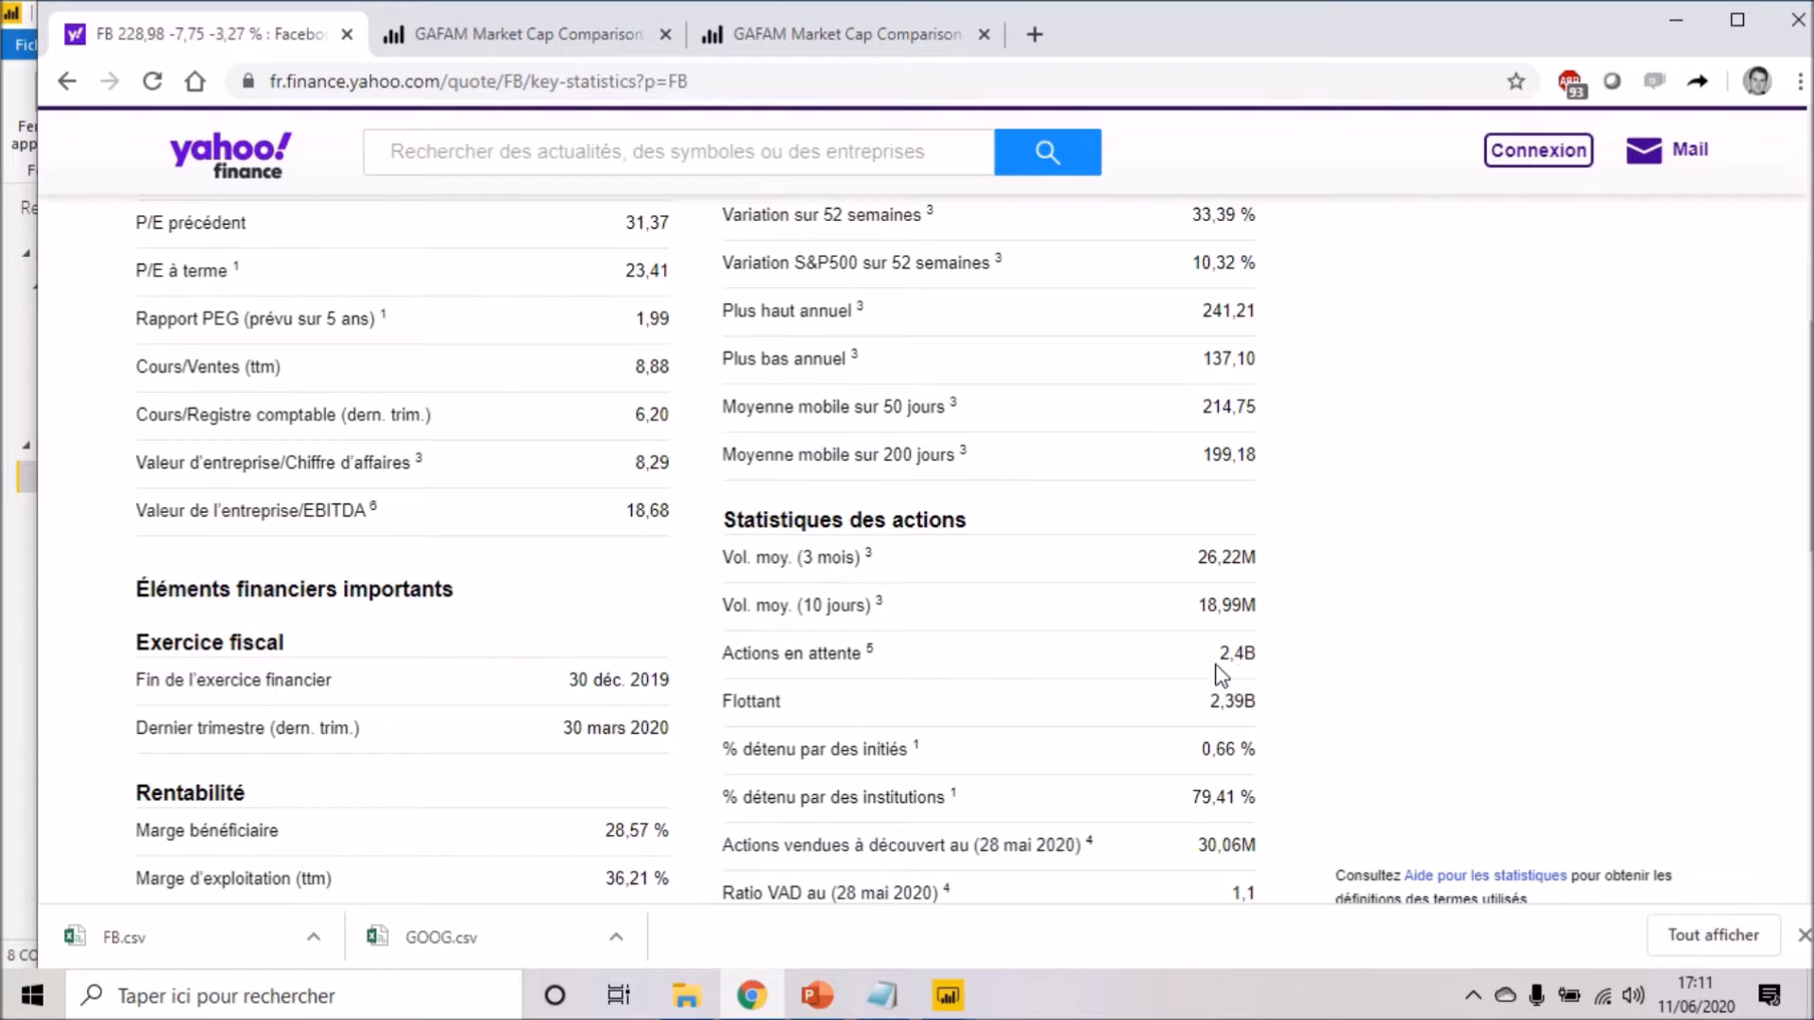
key("alt+Tab")
left_click(945, 364)
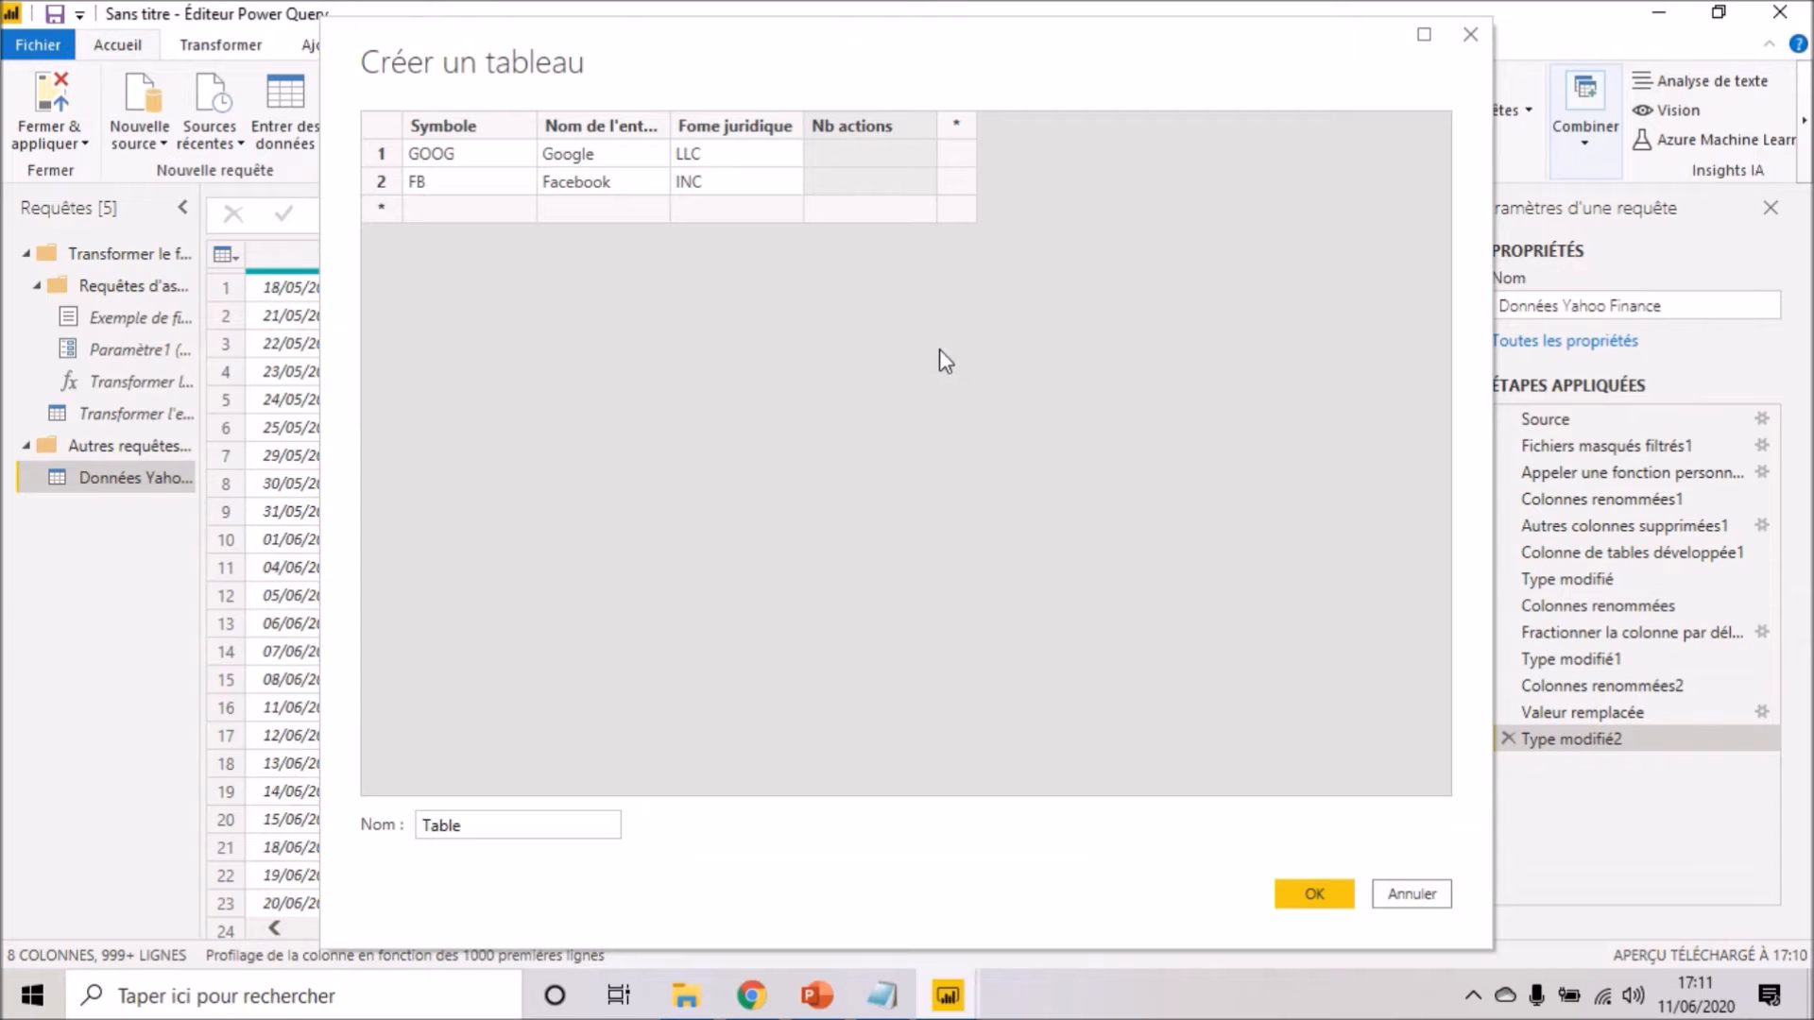
left_click(862, 185)
left_click(862, 189)
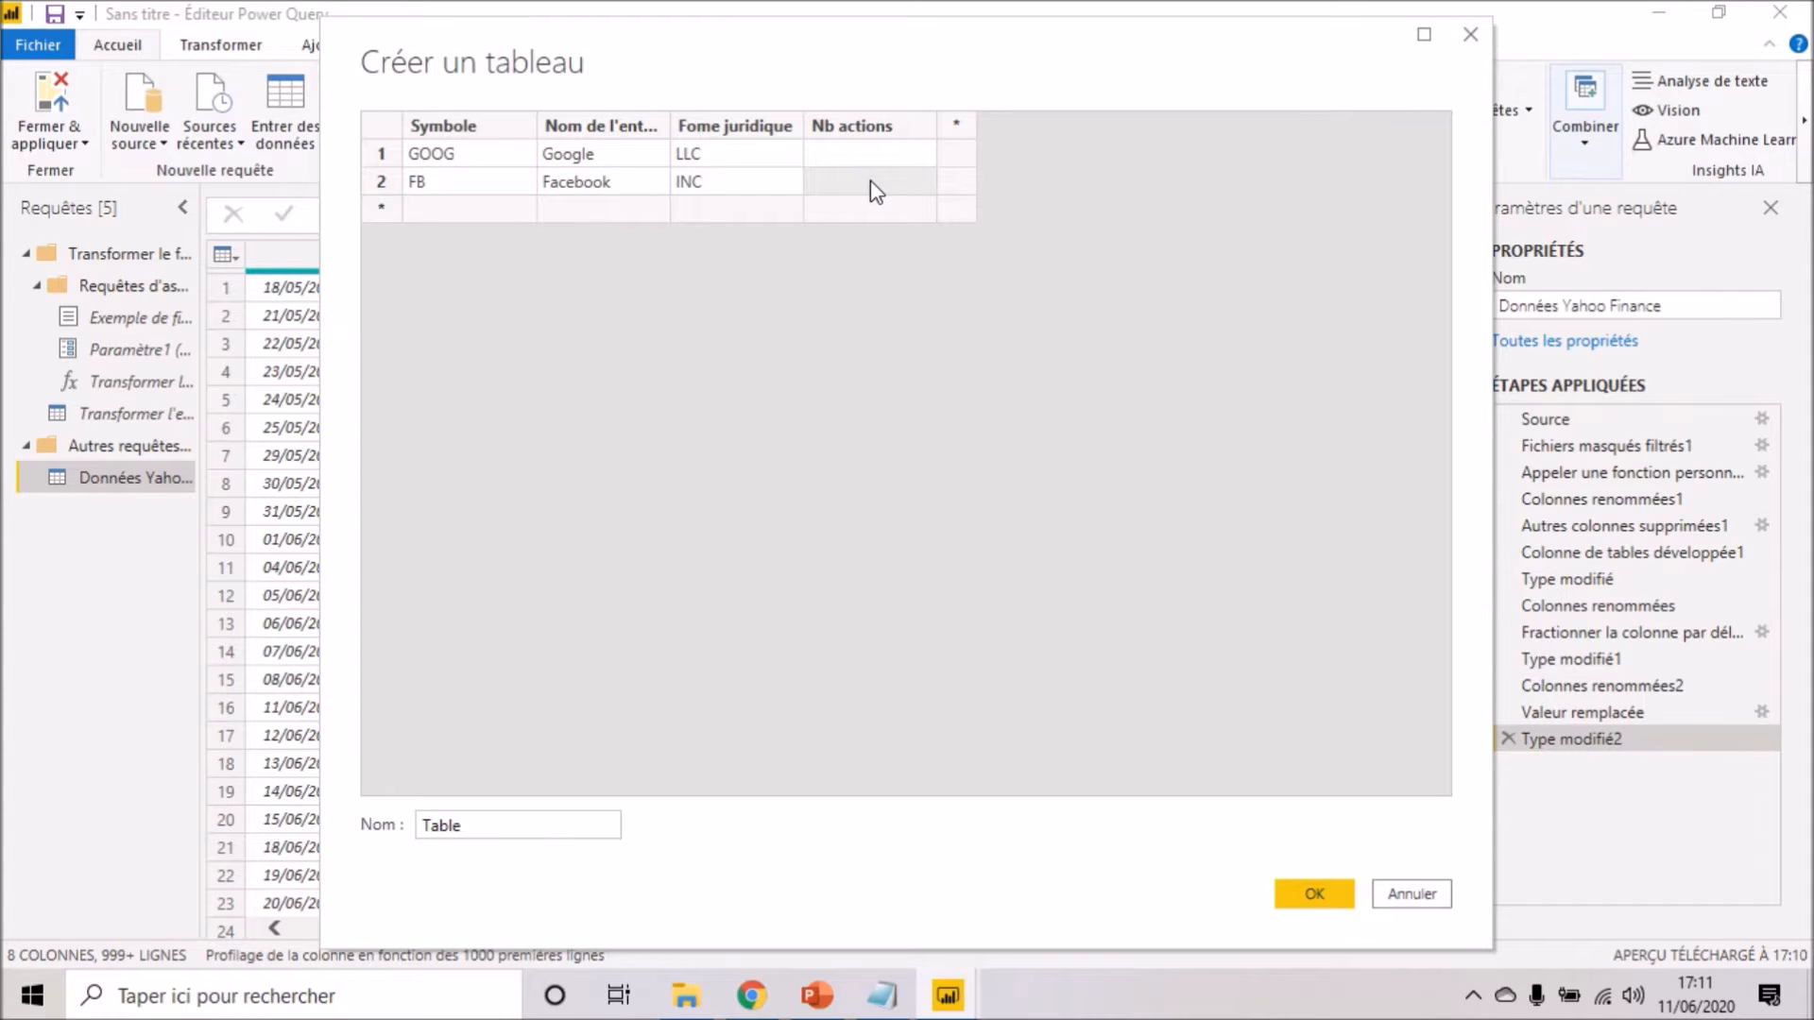
type("2400000000")
- Switch to Chrome and look up the number of shares for GOOG (Alphabet Inc.) in its Yahoo Finance statistics
left_click(820, 150)
key("alt+Tab")
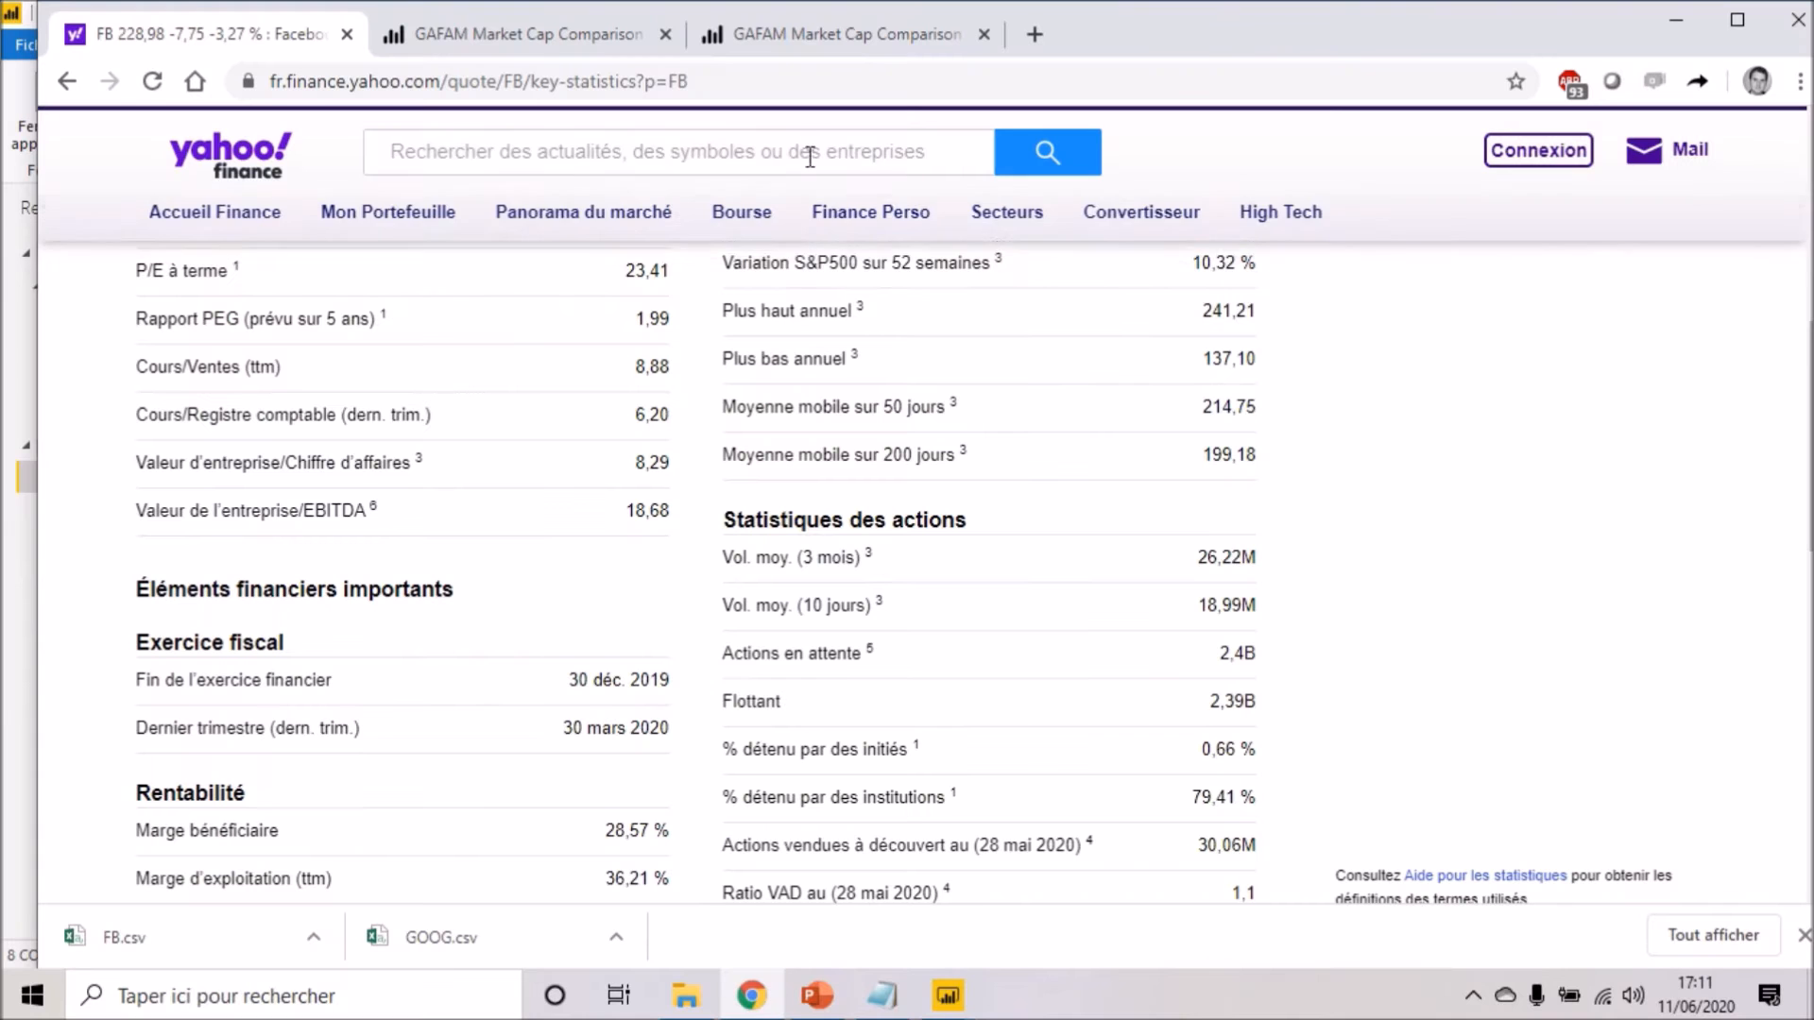
left_click(690, 169)
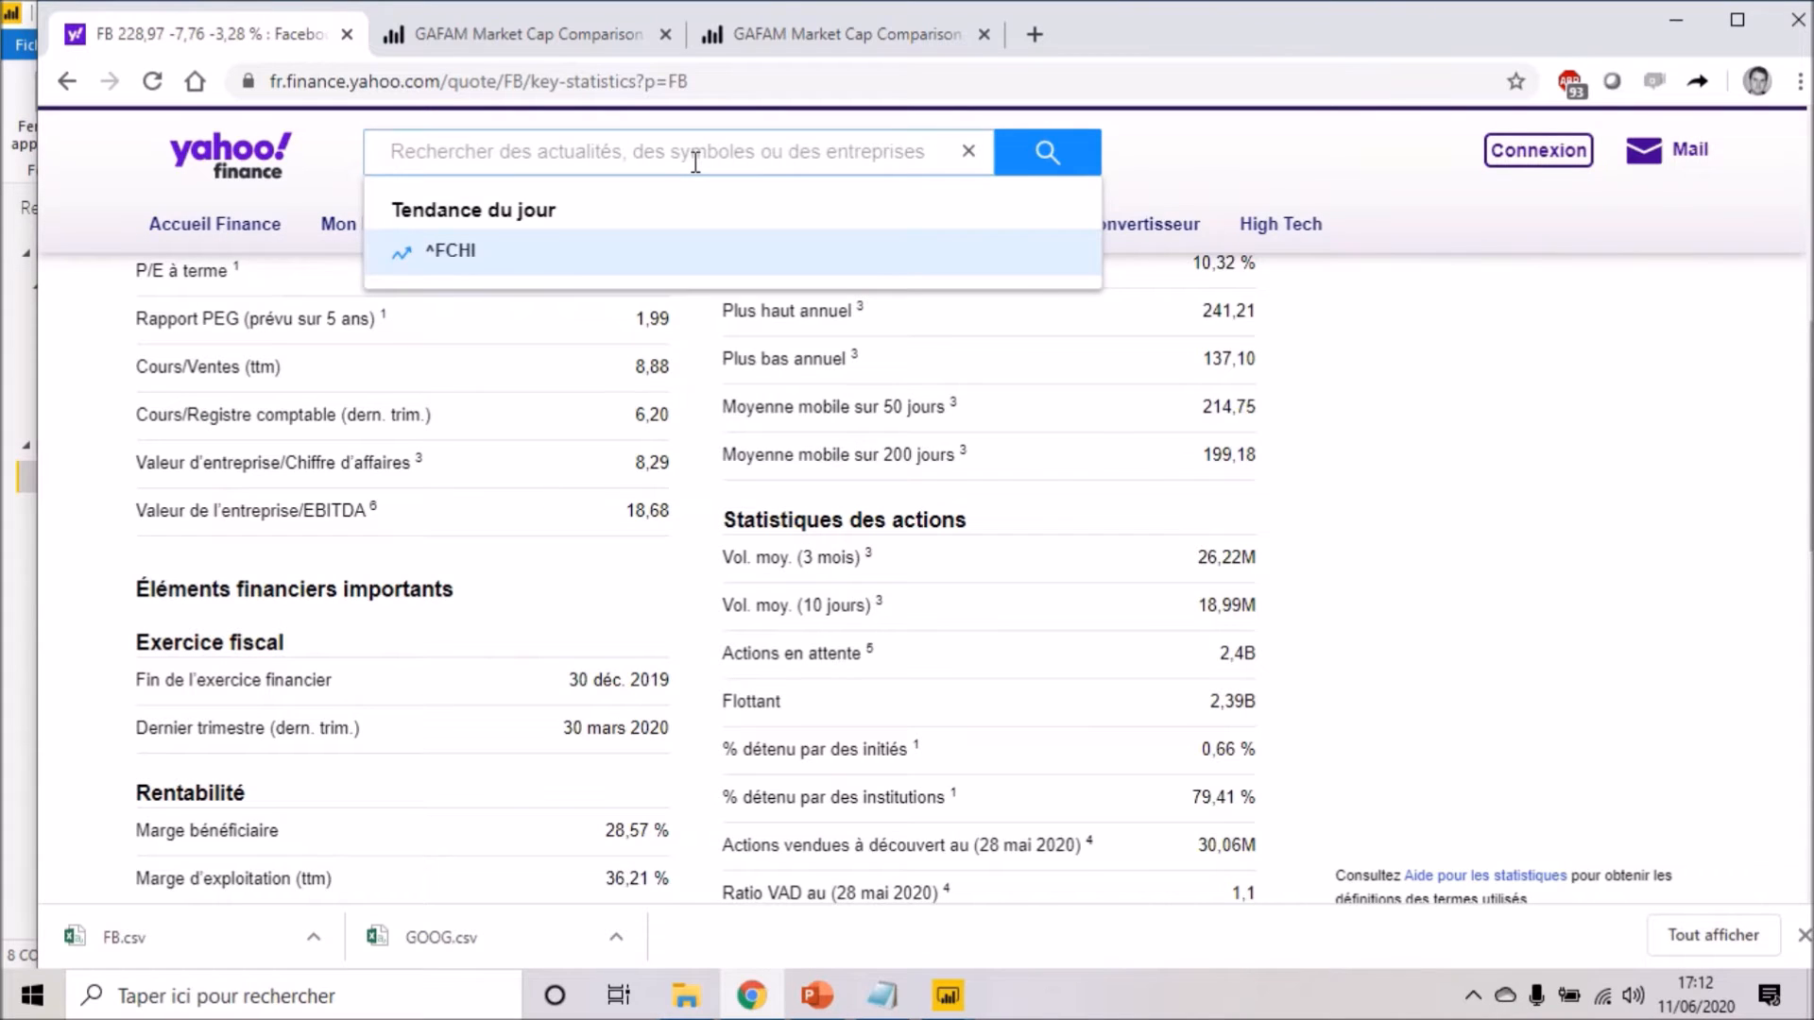
type("GOO")
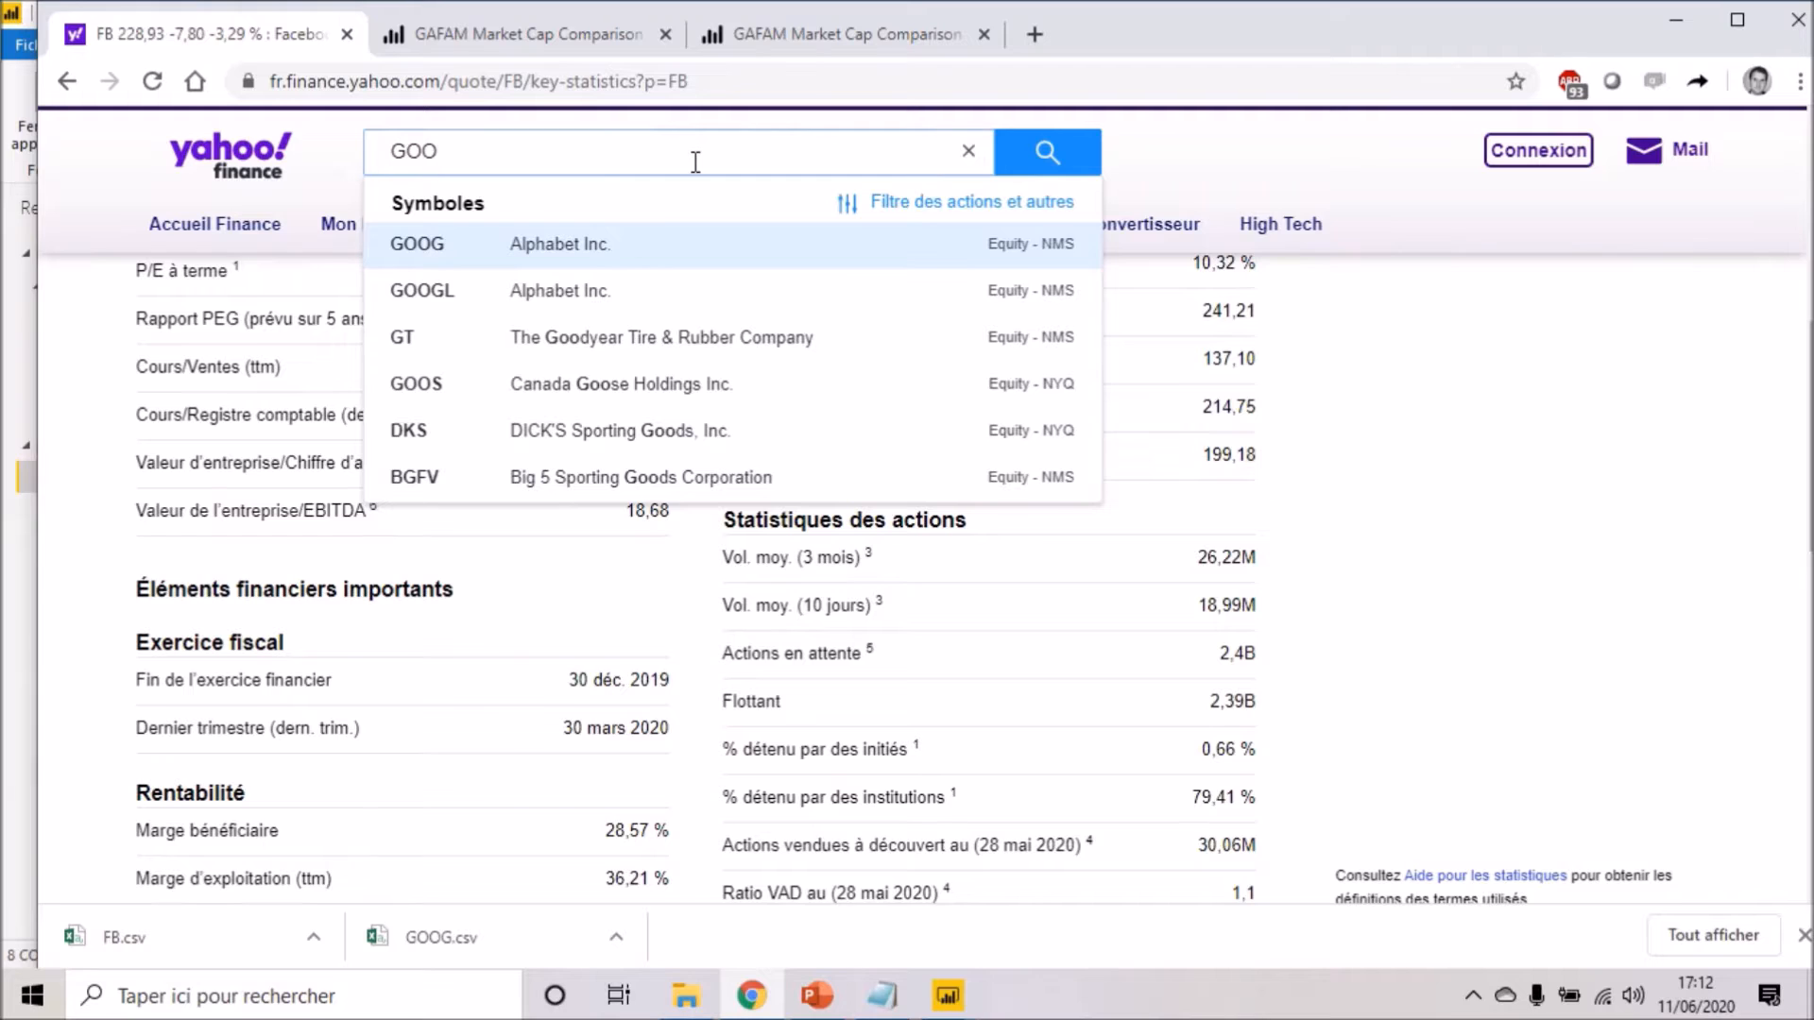
left_click(603, 243)
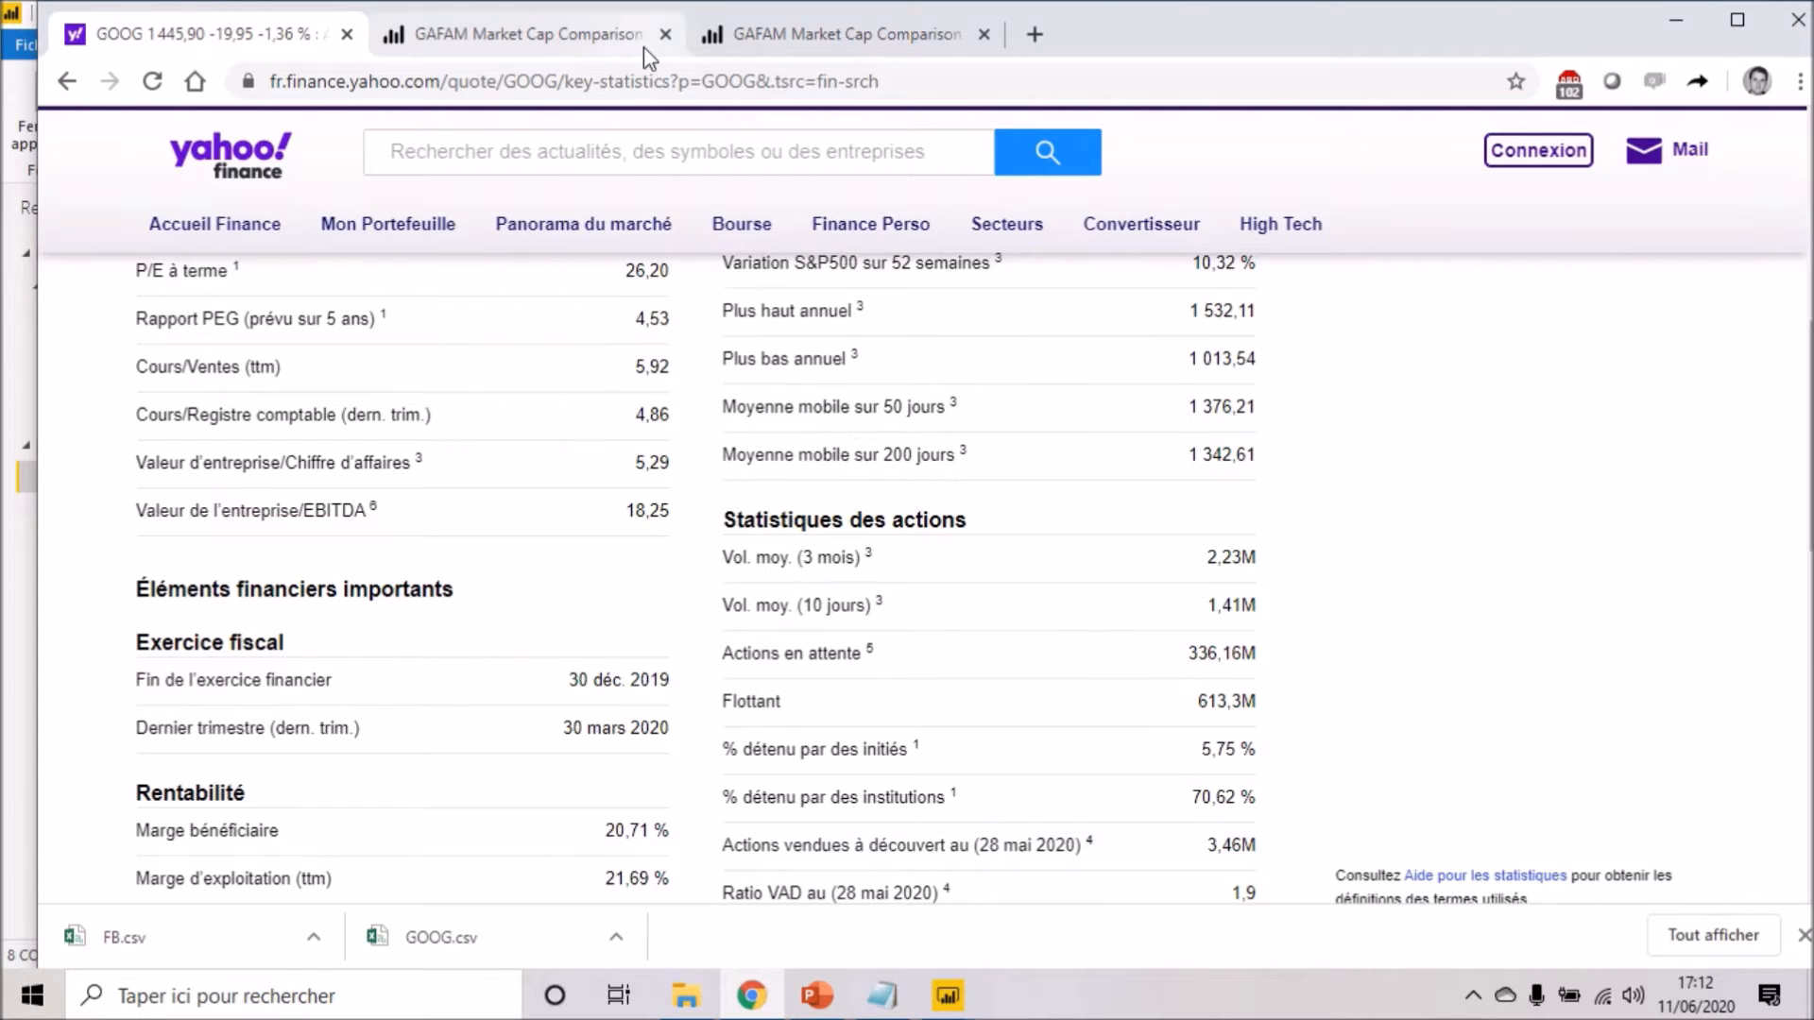
- Return to Power Query Editor and enter 336160000 as Google's Nb actions
key("alt+Tab")
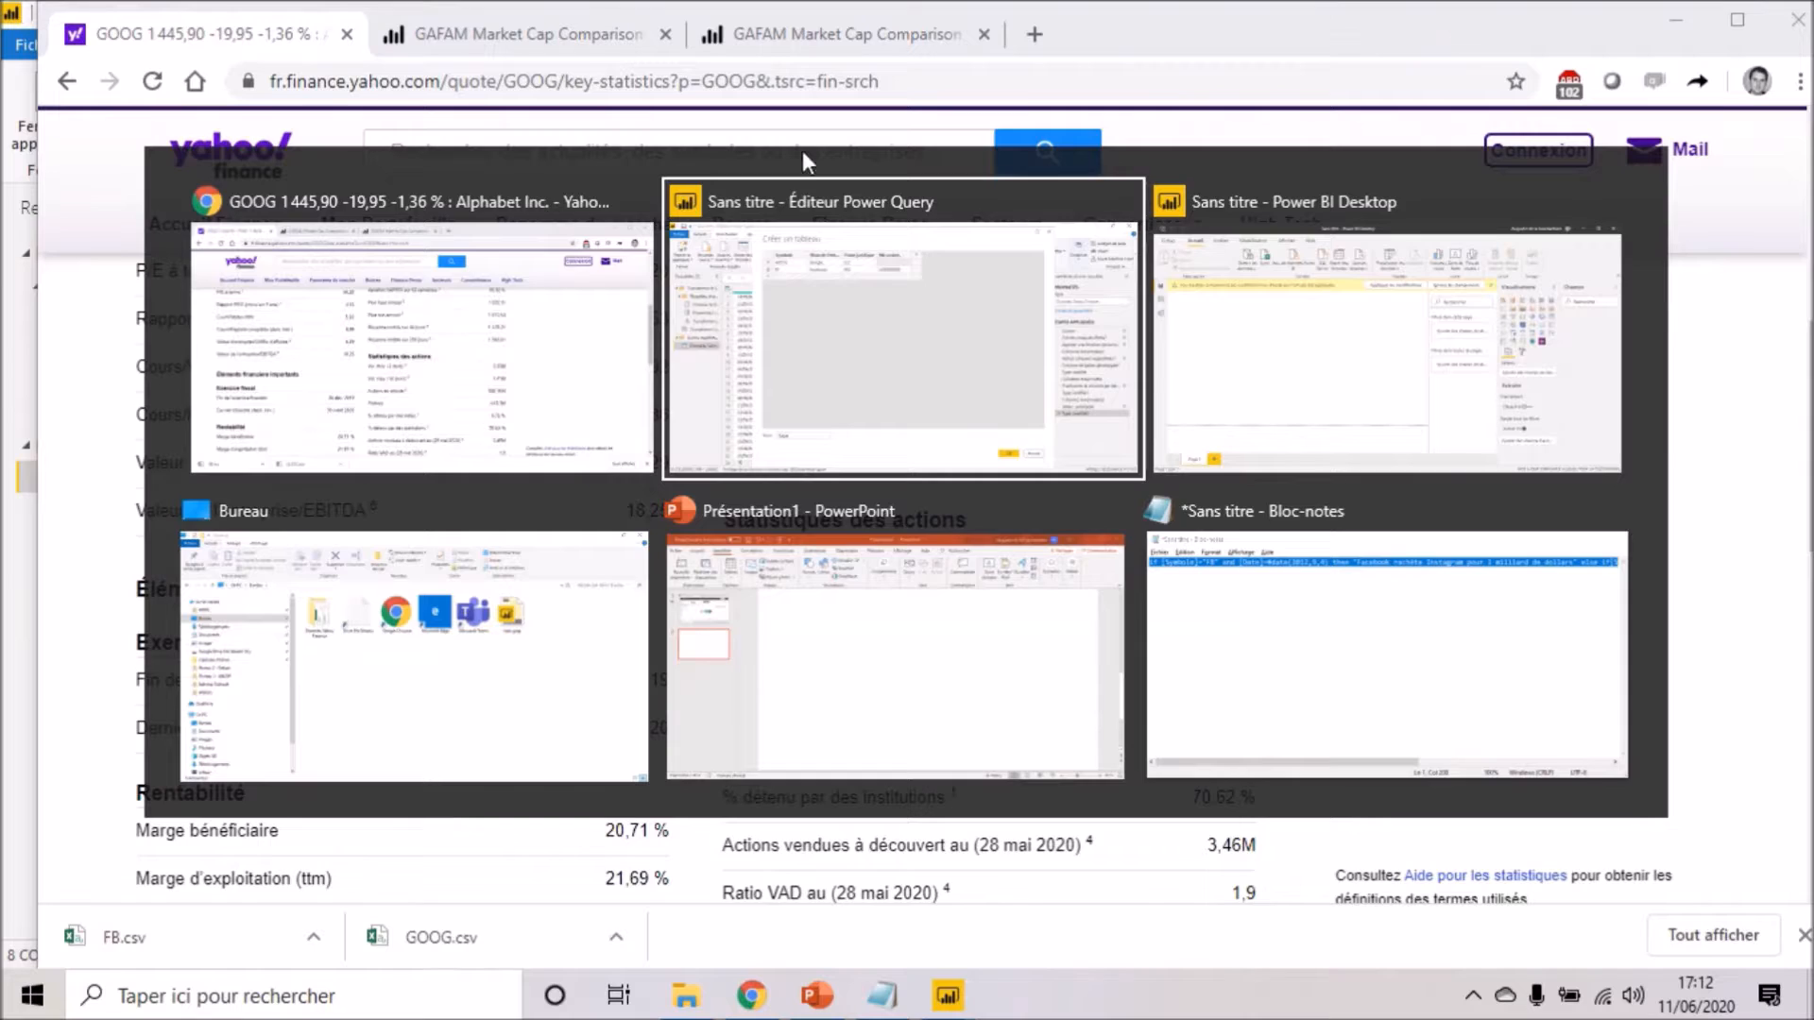
left_click(860, 149)
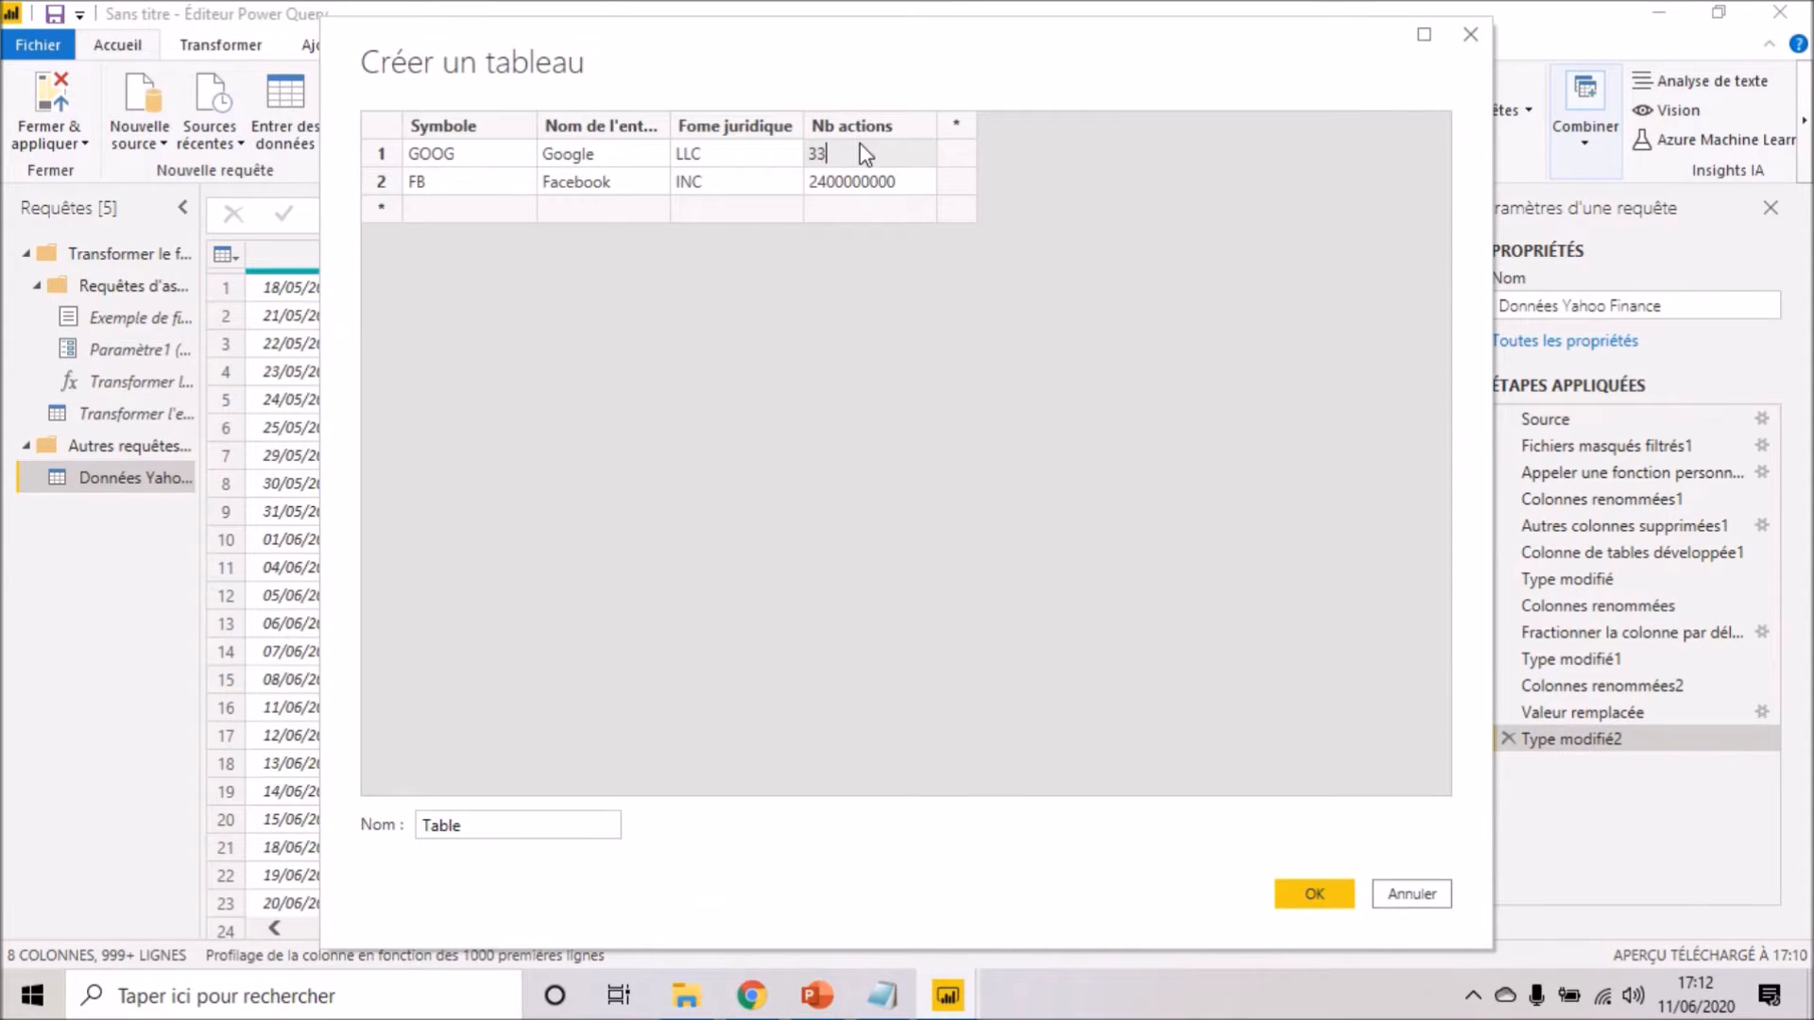
type("336160000")
- Add a fifth column named Logo to the company table
left_click(957, 126)
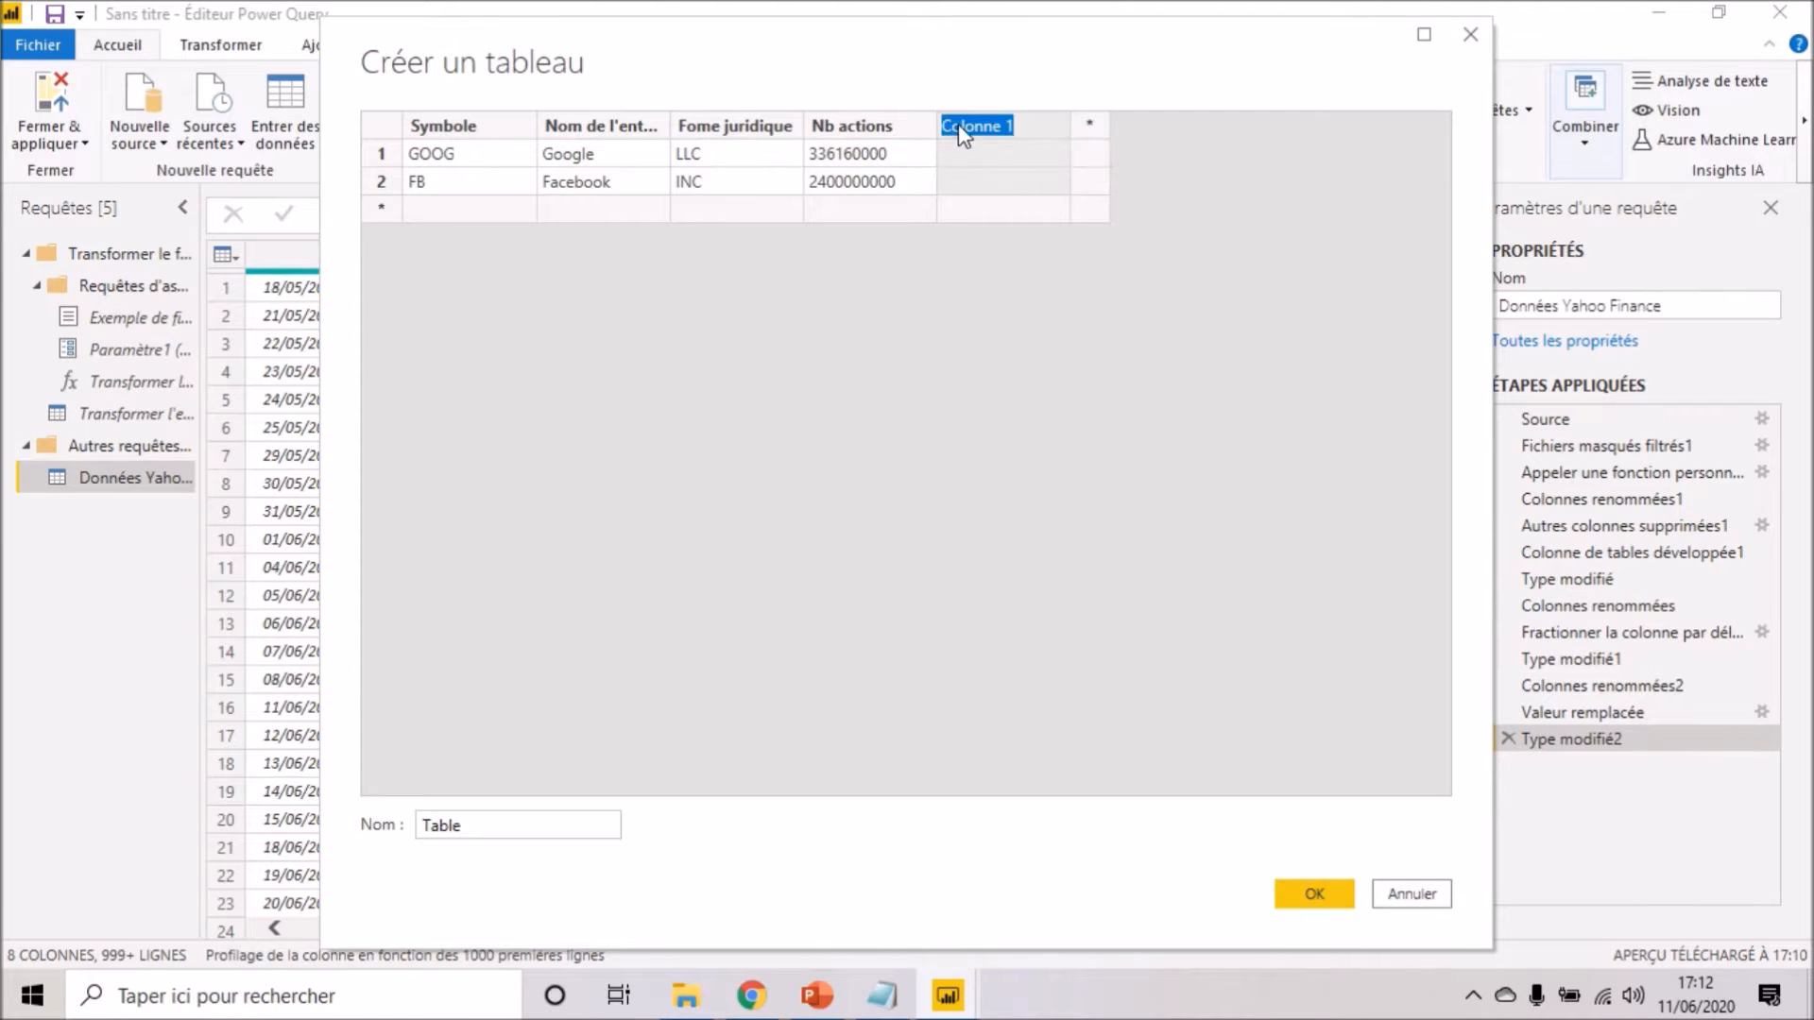
type("Logo")
left_click(987, 158)
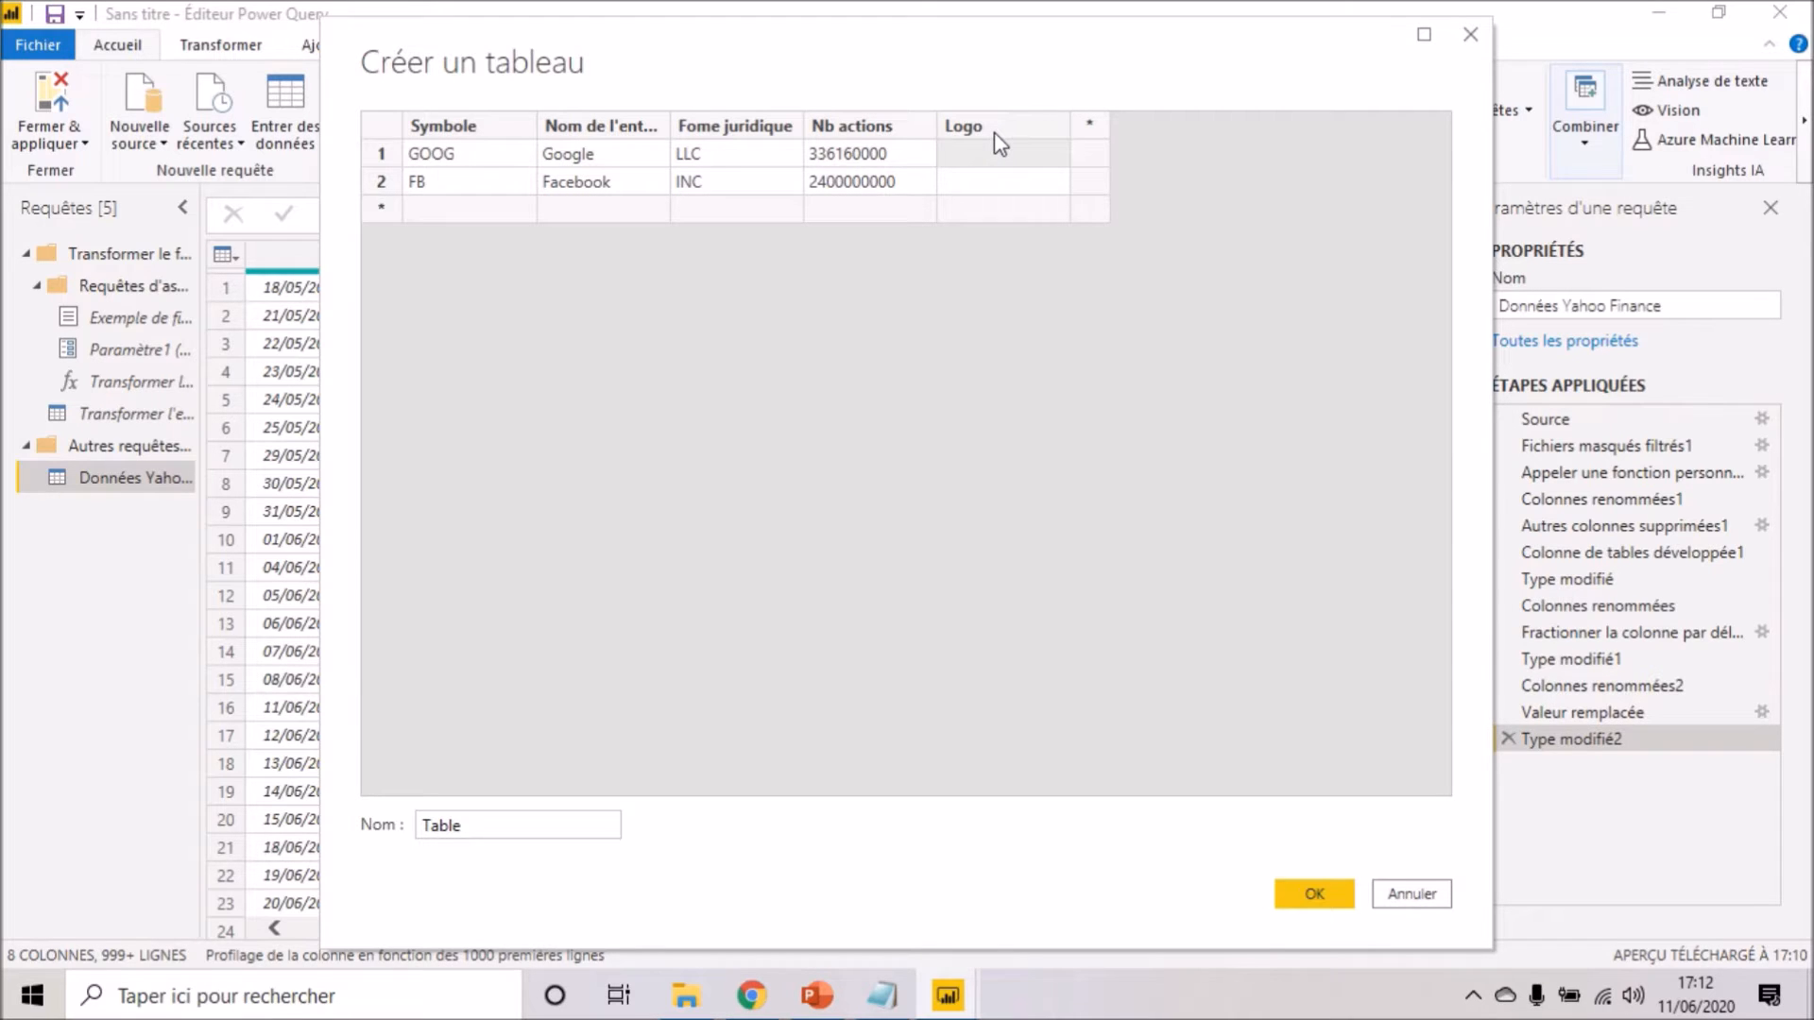
- Switch to Chrome and search Google Images for "logo fb"
key("alt+Tab")
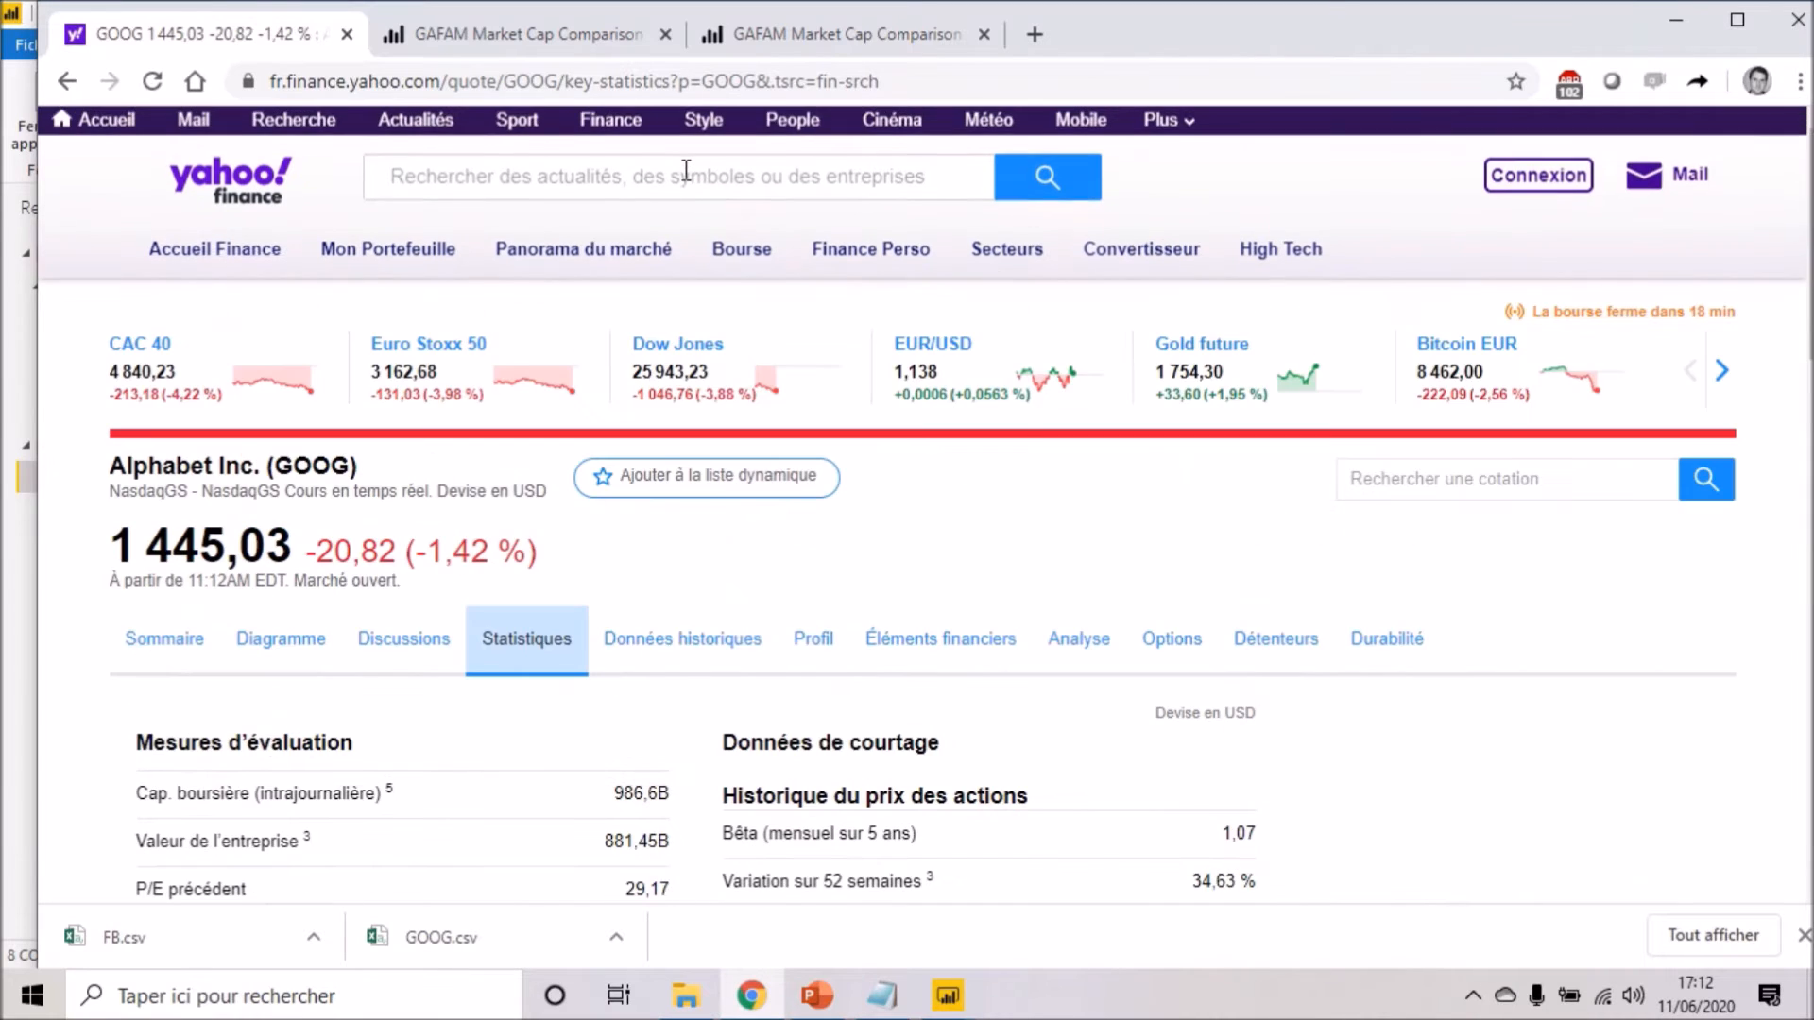
left_click(601, 91)
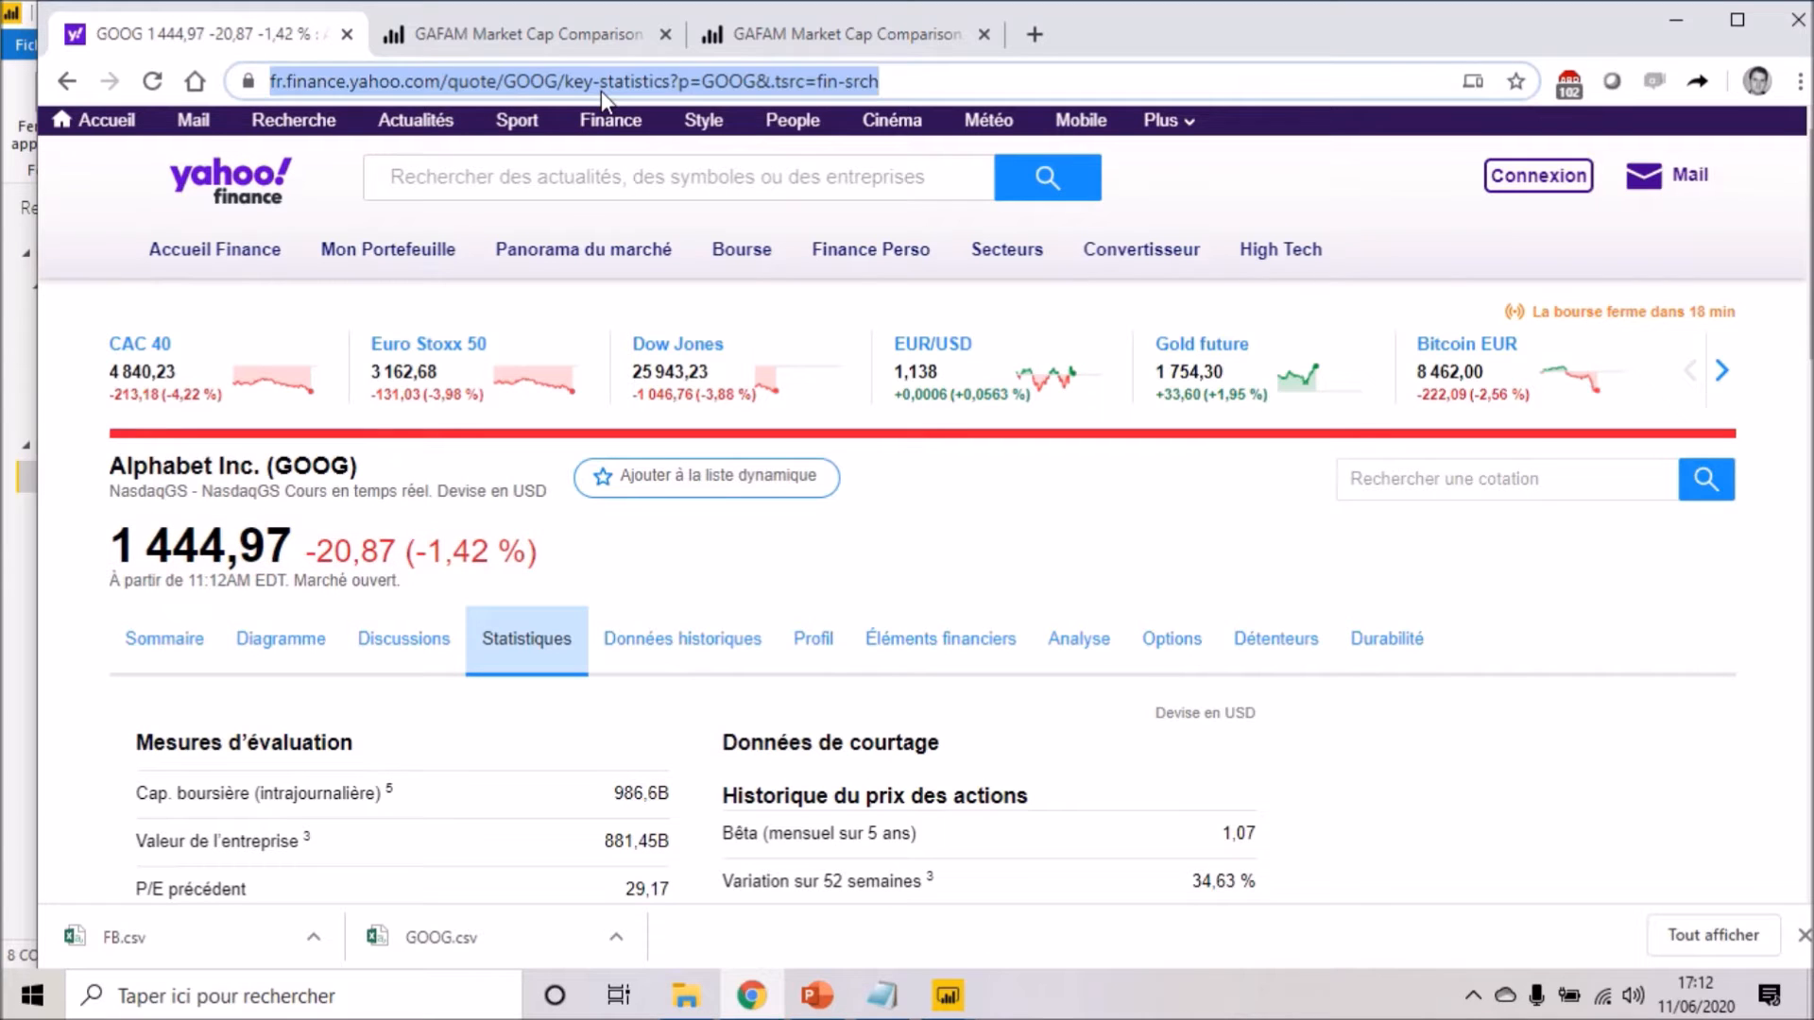
key("BackSpace")
type("lo")
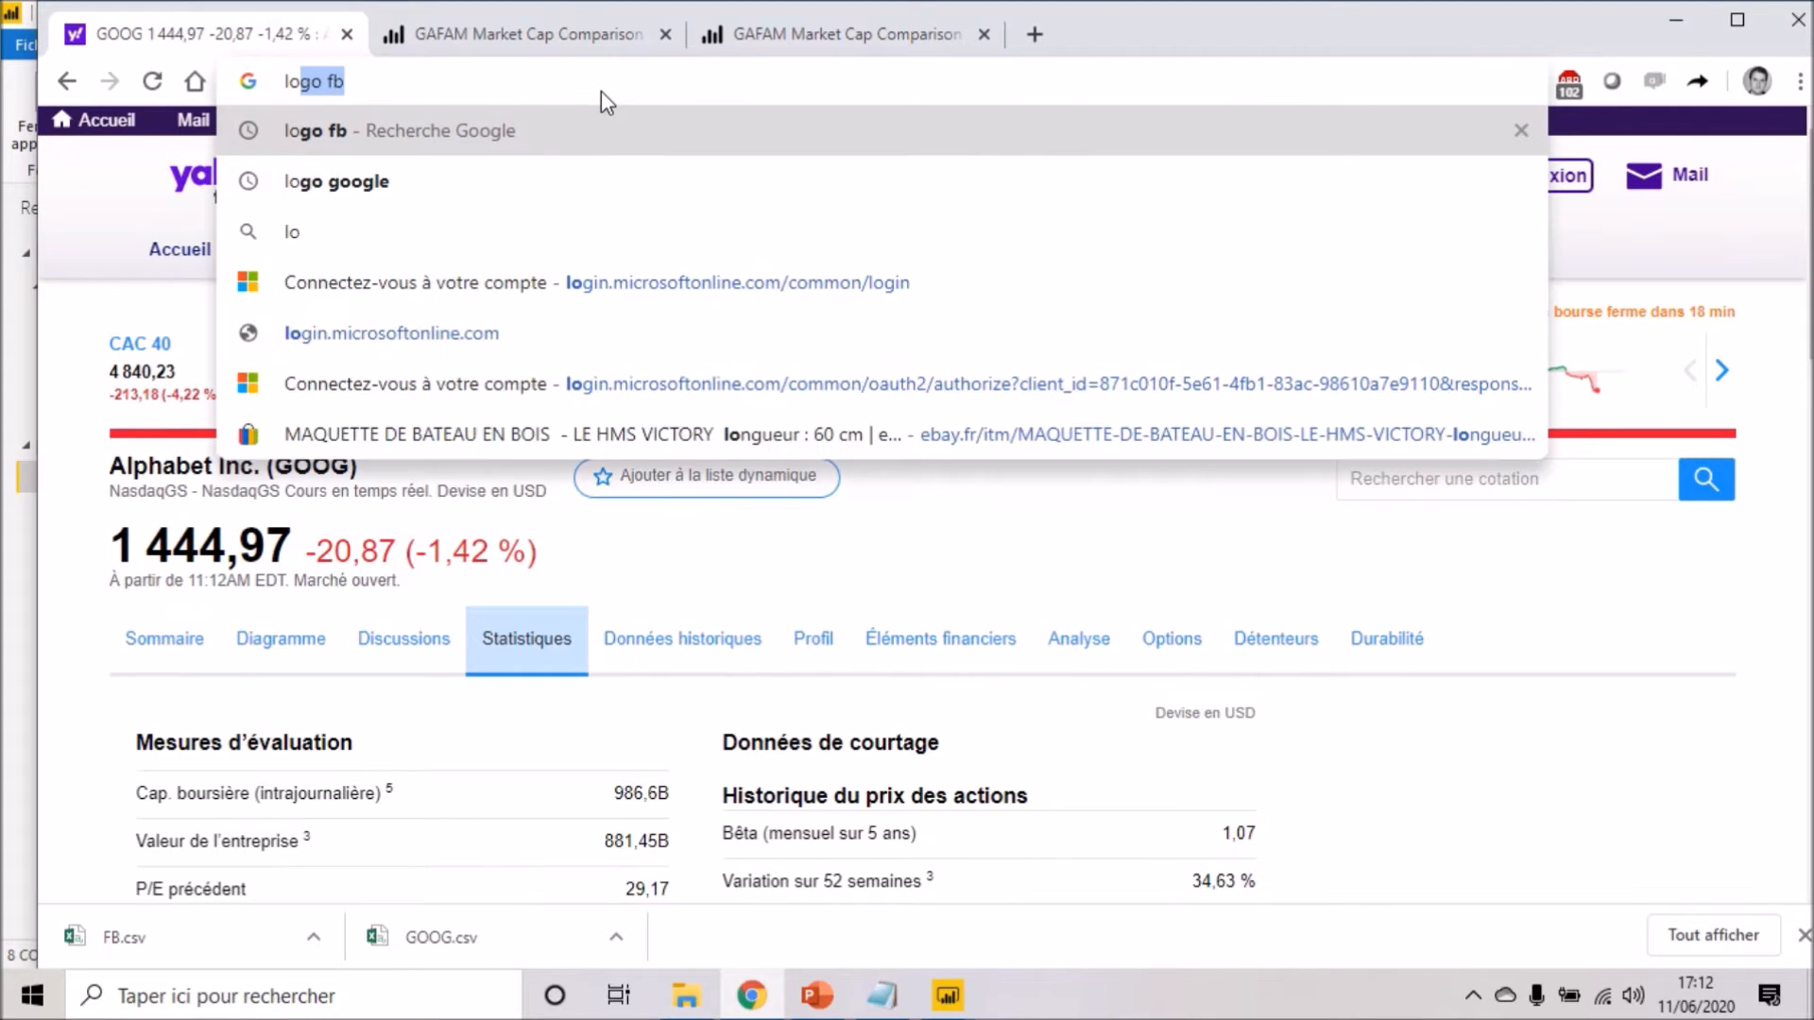
type("go")
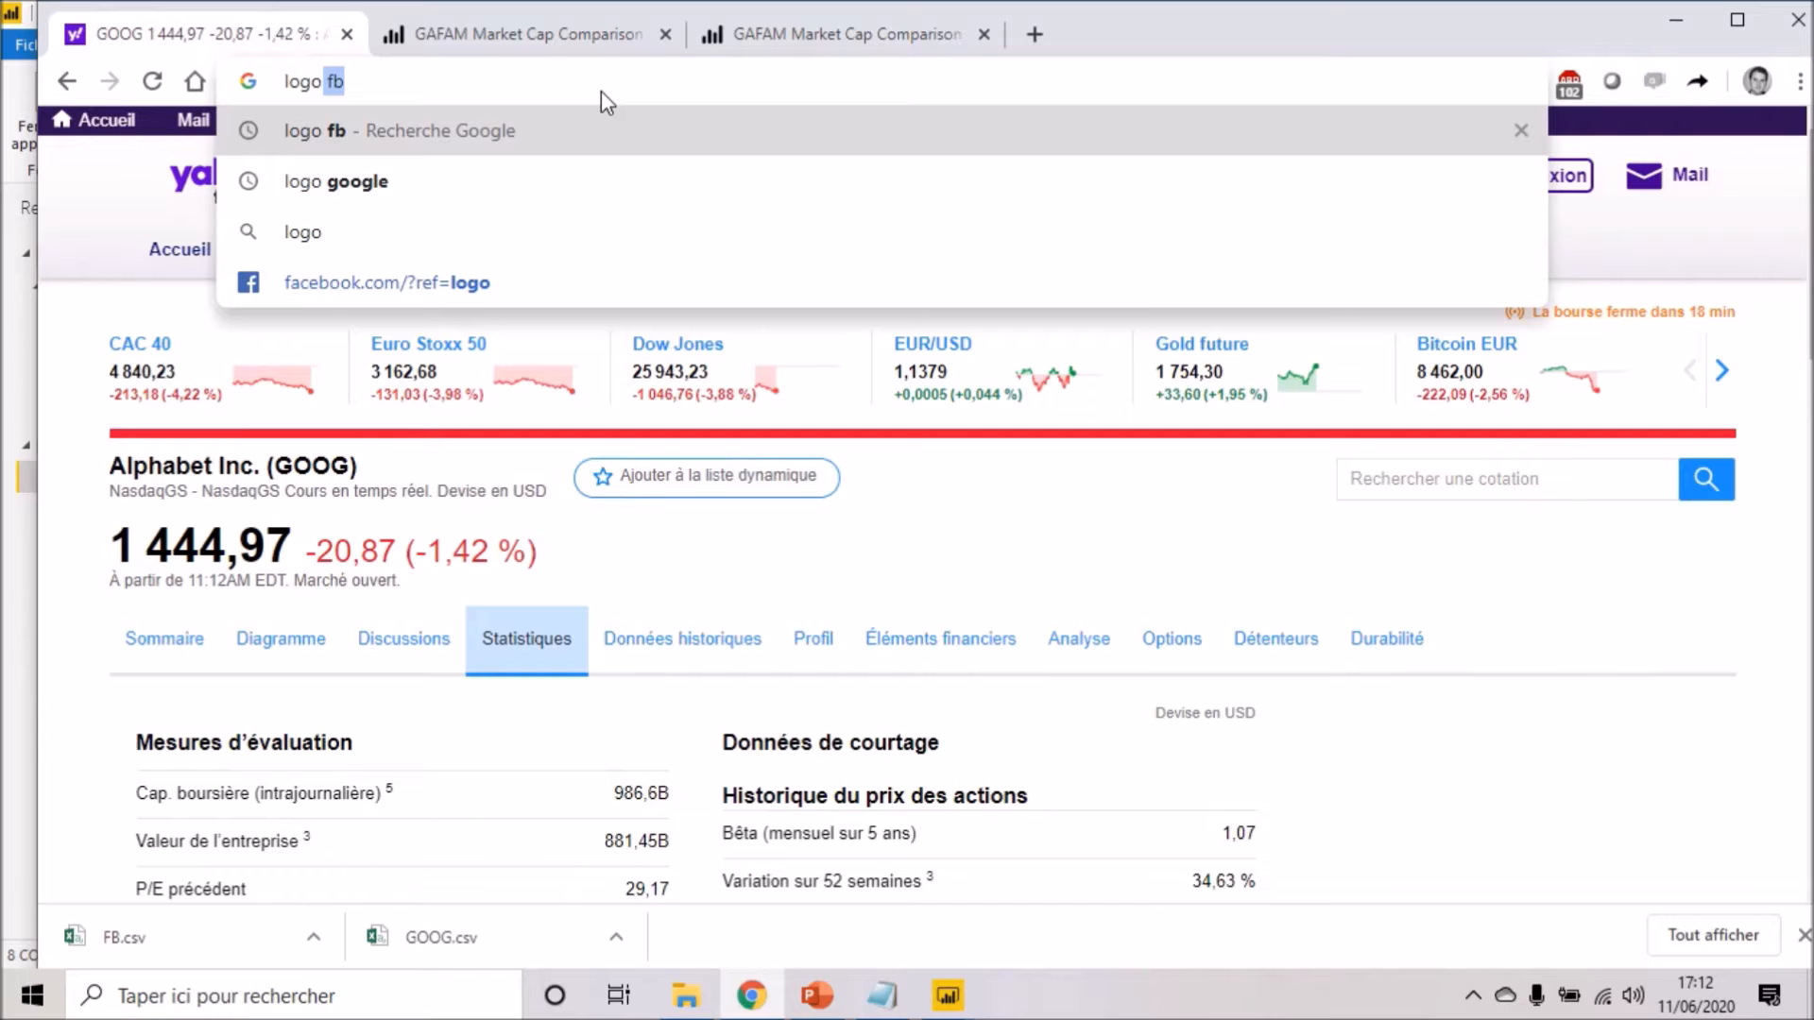
left_click(610, 130)
left_click(409, 241)
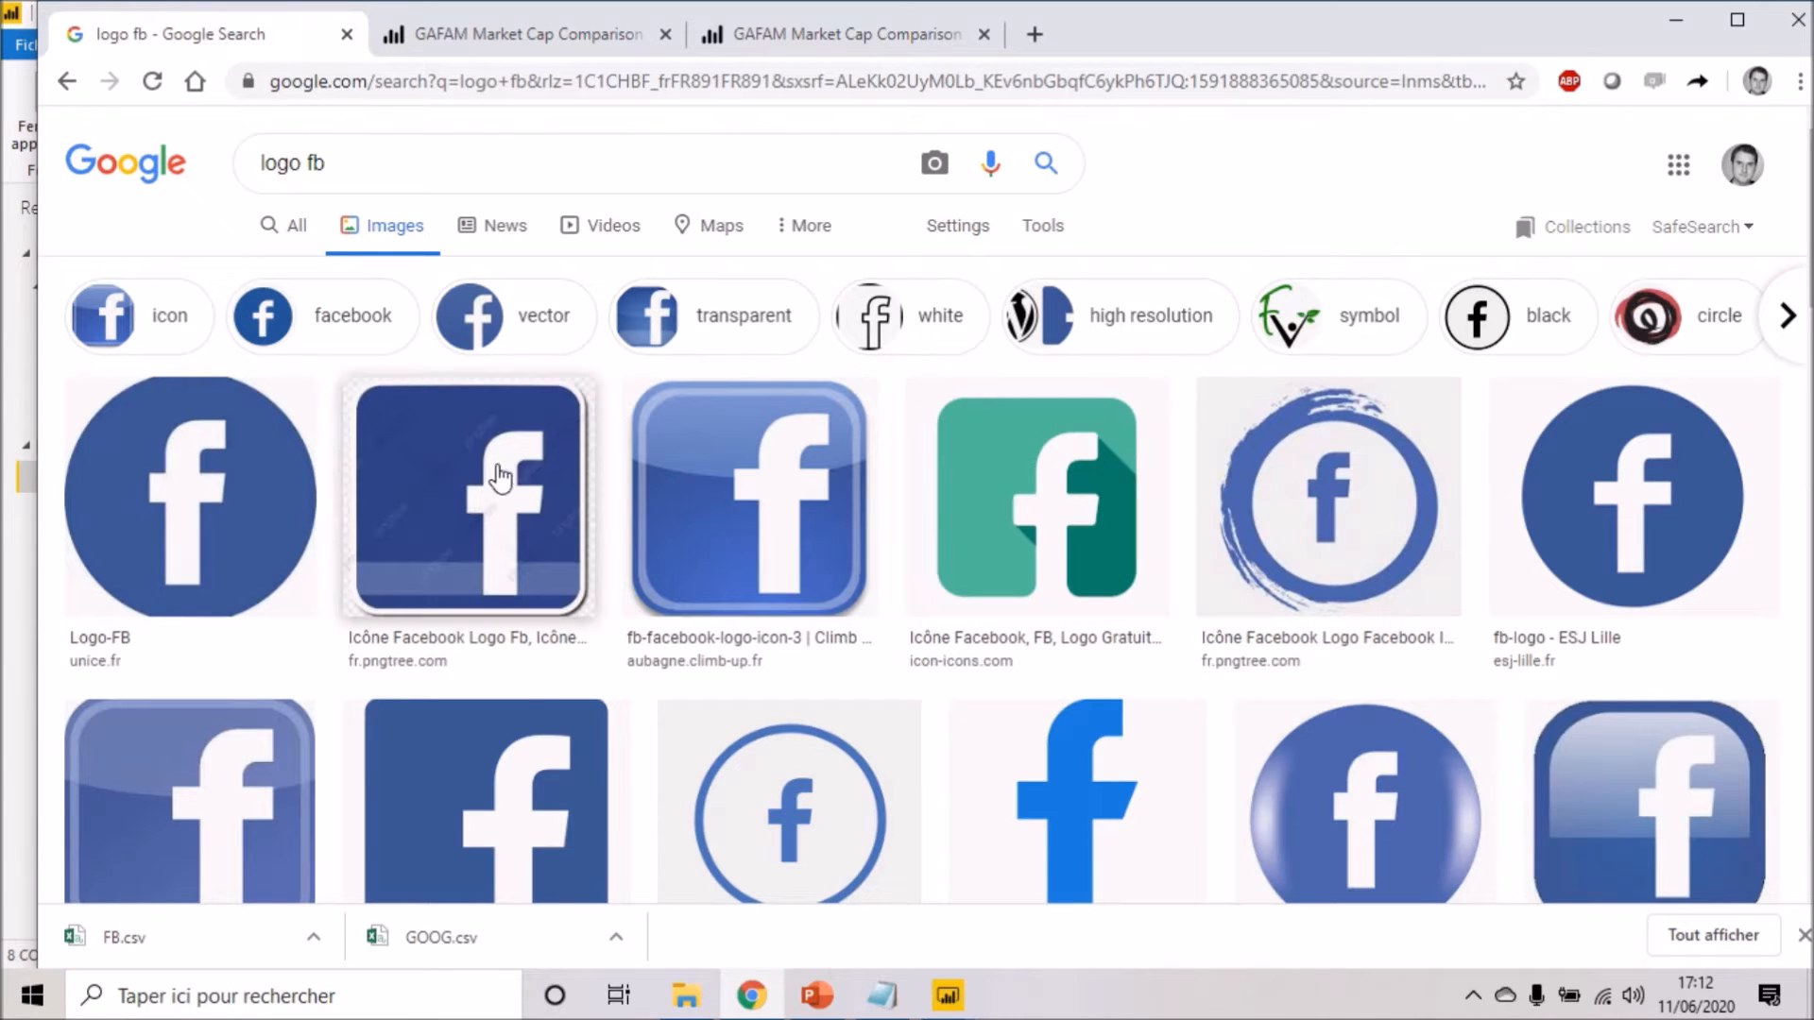
- Preview the square blue Facebook logo from Kynova and copy its image address
scroll(515, 690, "down", 1)
left_click(518, 693)
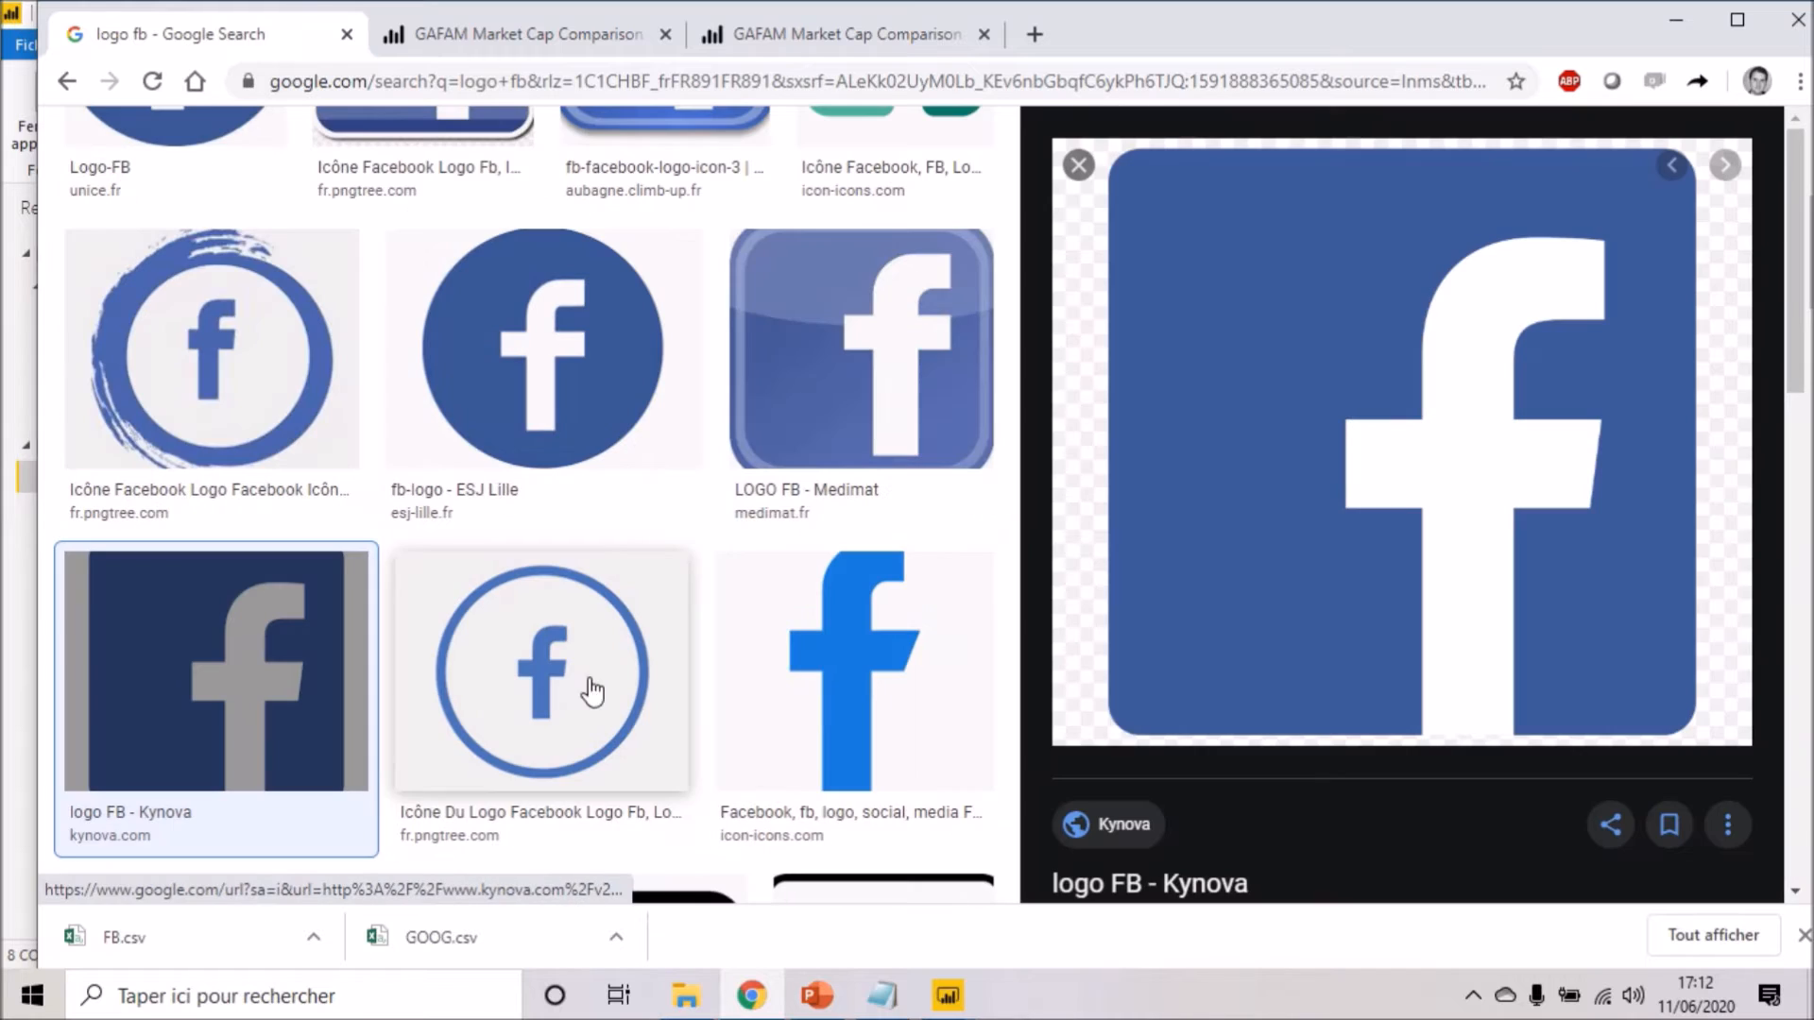
right_click(1387, 427)
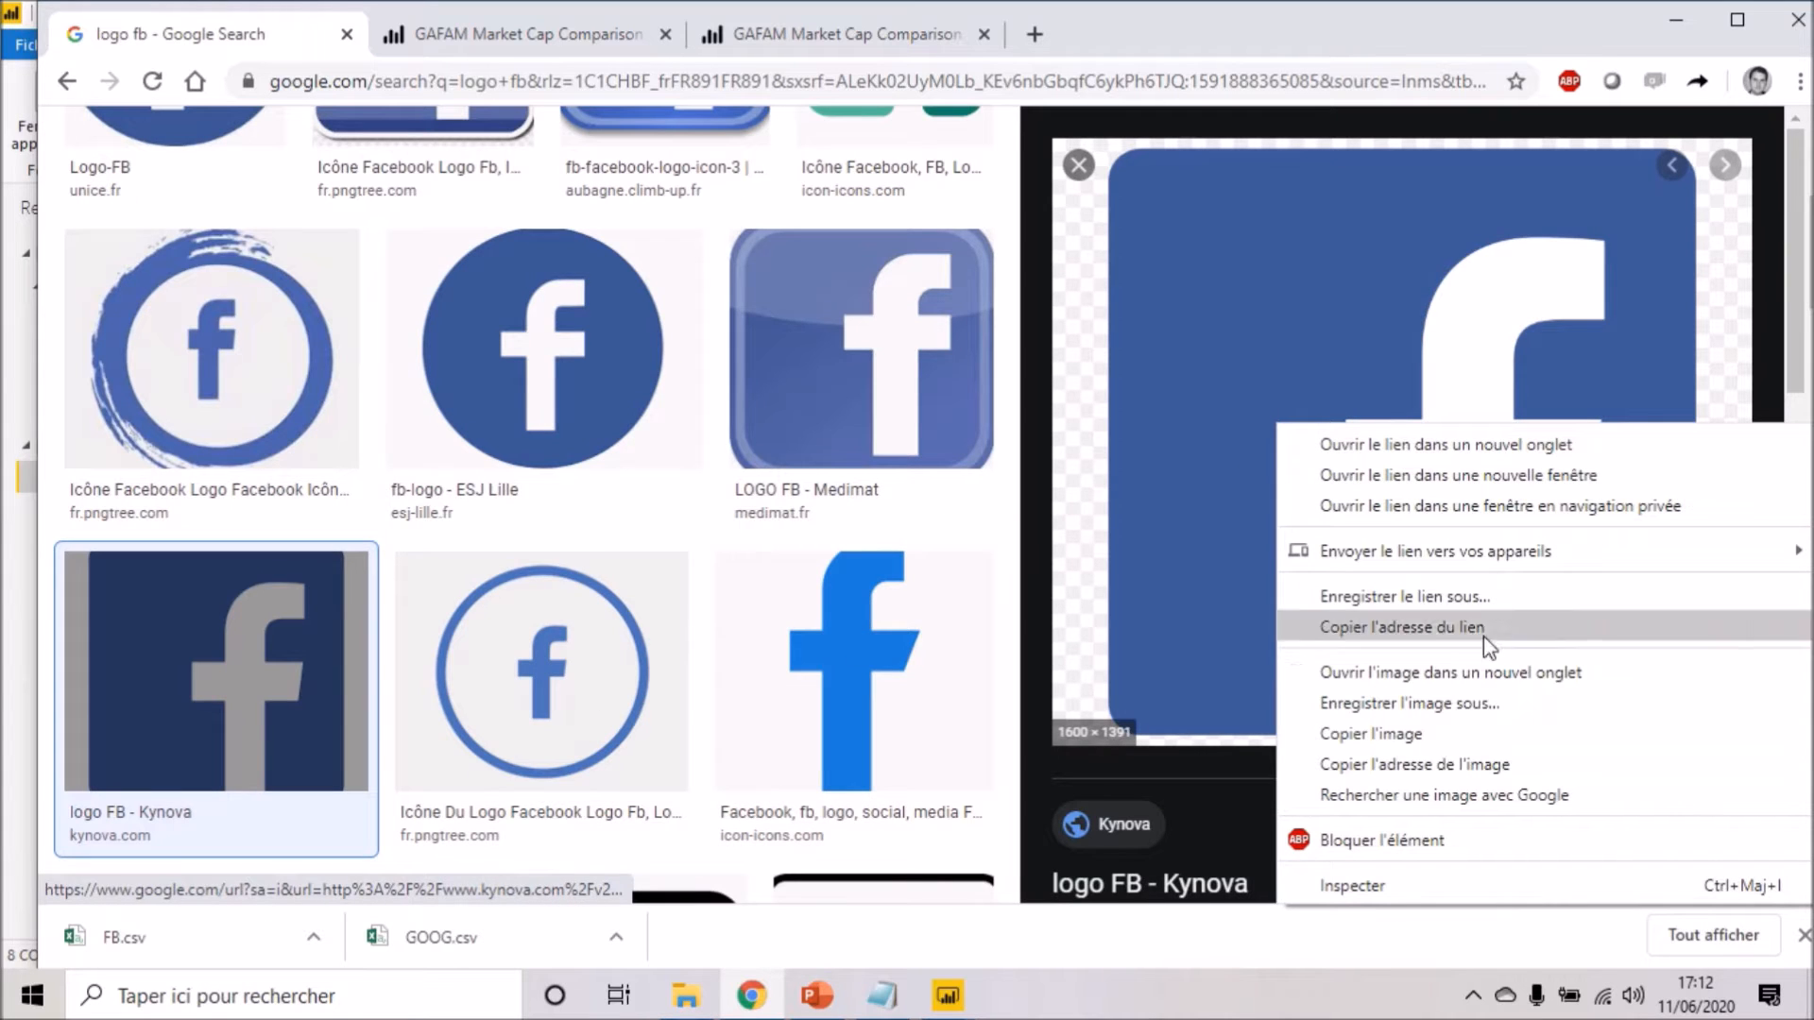
left_click(1431, 753)
- Return to Power Query Editor and paste the copied image address into Facebook's Logo cell
key("alt+Tab")
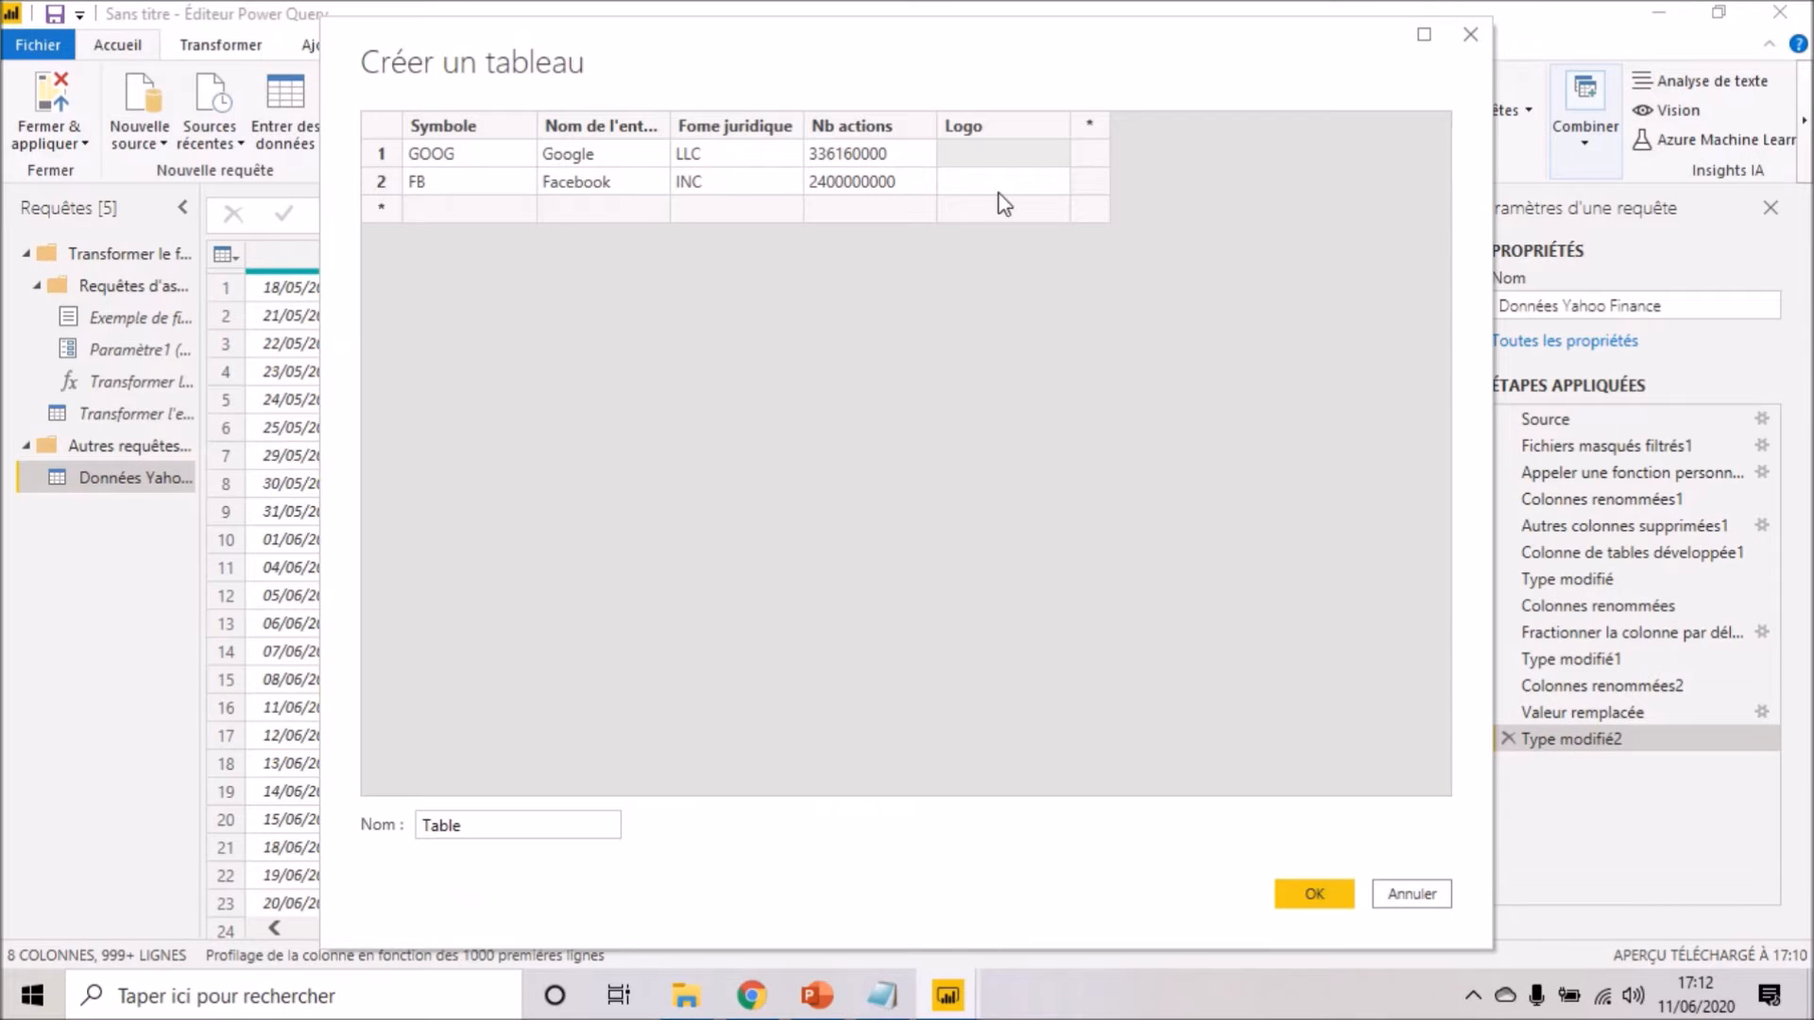
left_click(986, 154)
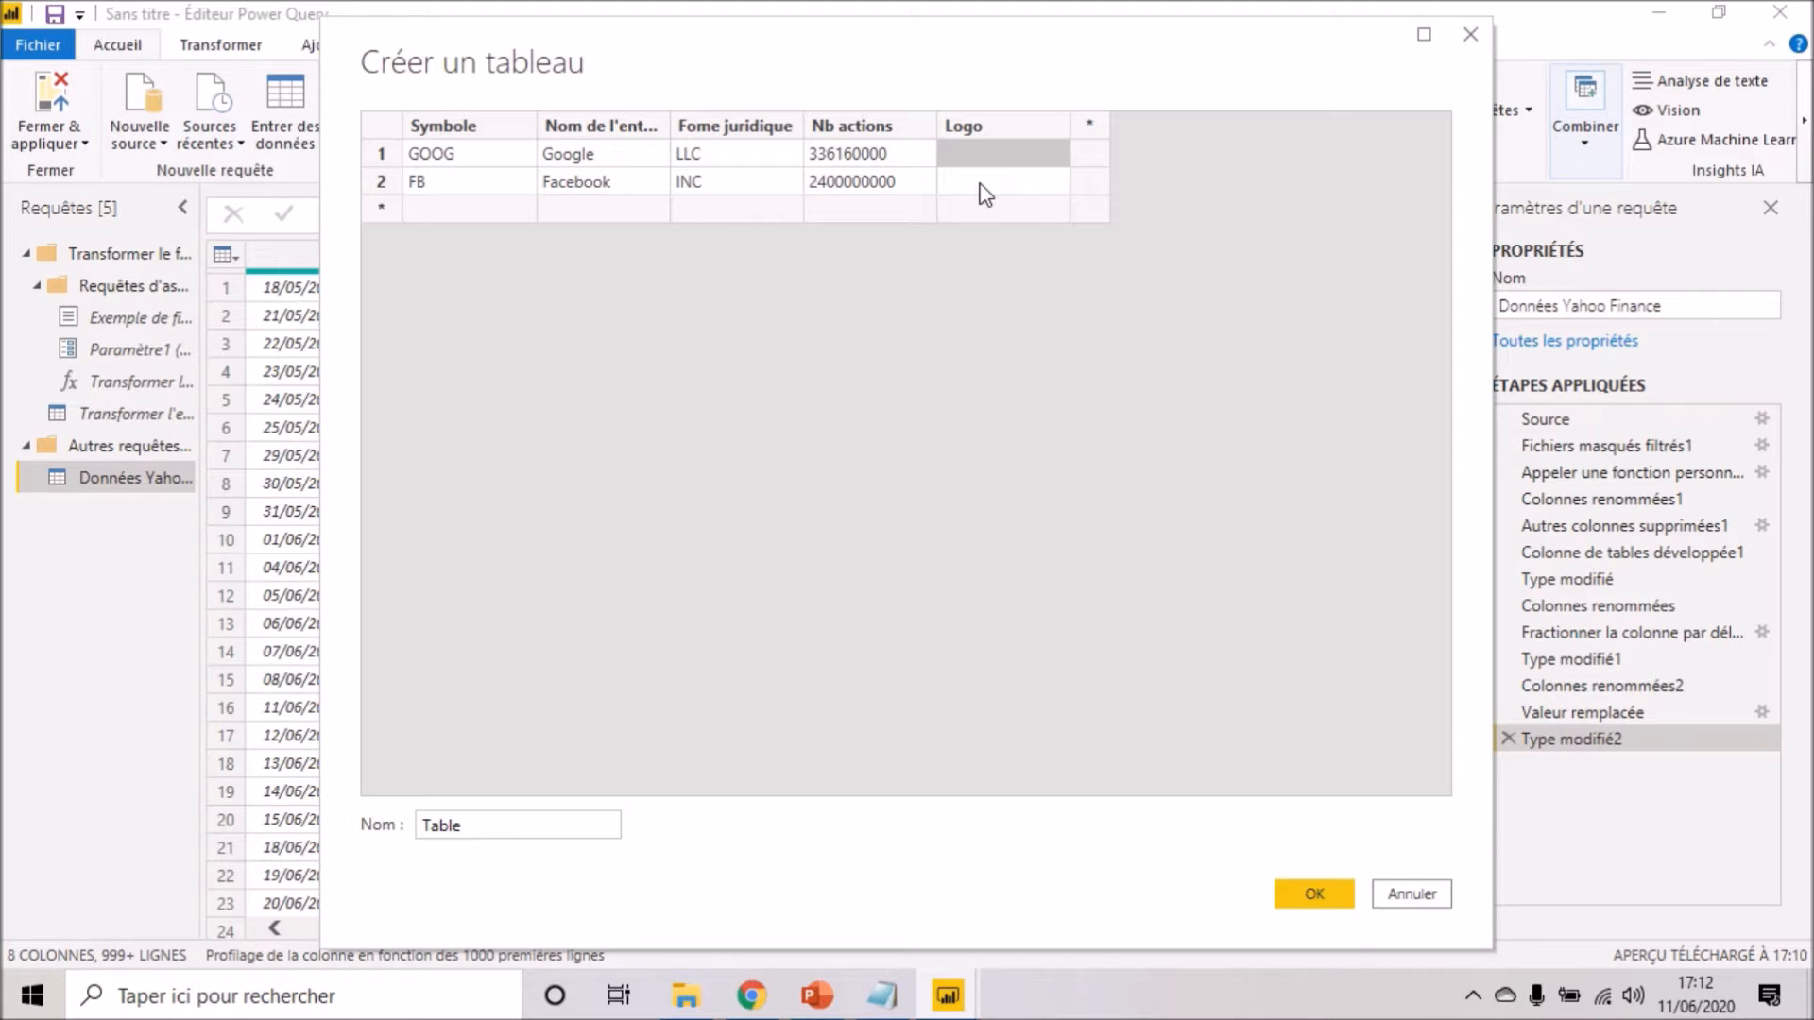
left_click(983, 185)
key("ctrl+v")
- Switch to Chrome and change the image search to "logo google"
left_click(982, 156)
key("alt+Tab")
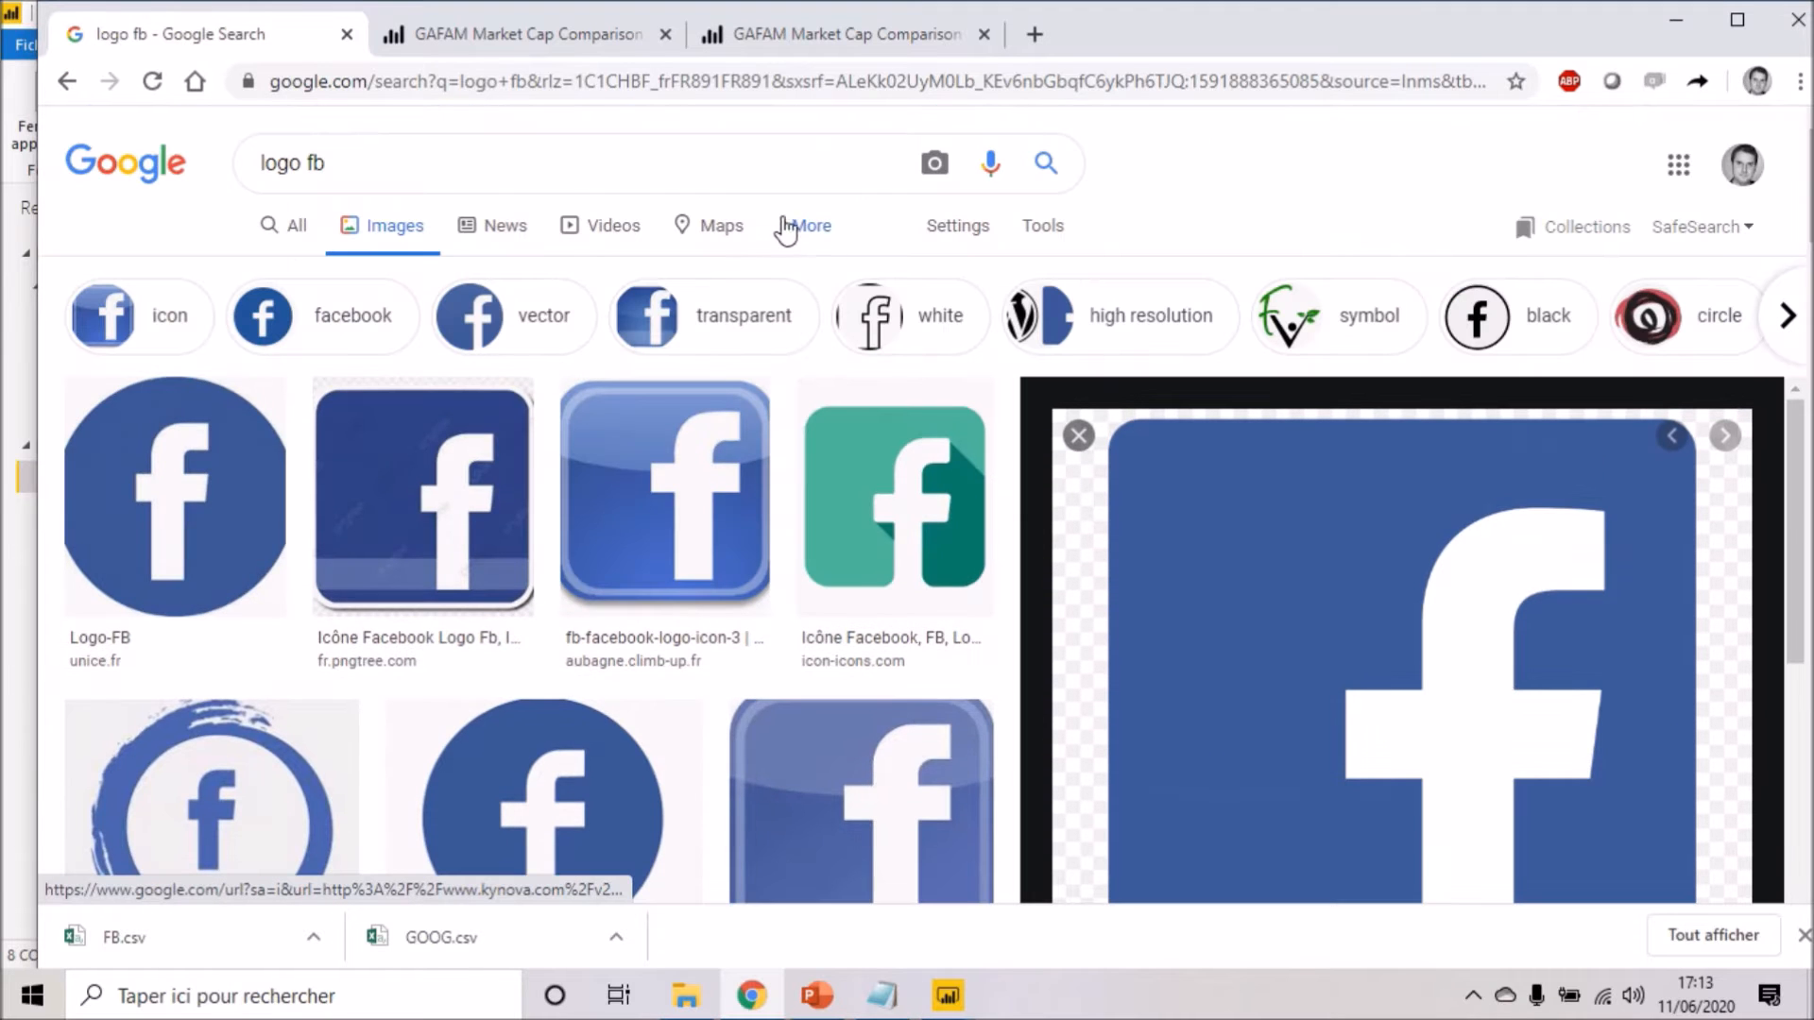
left_click(333, 162)
key("BackSpace")
key("BackSpace")
type("google")
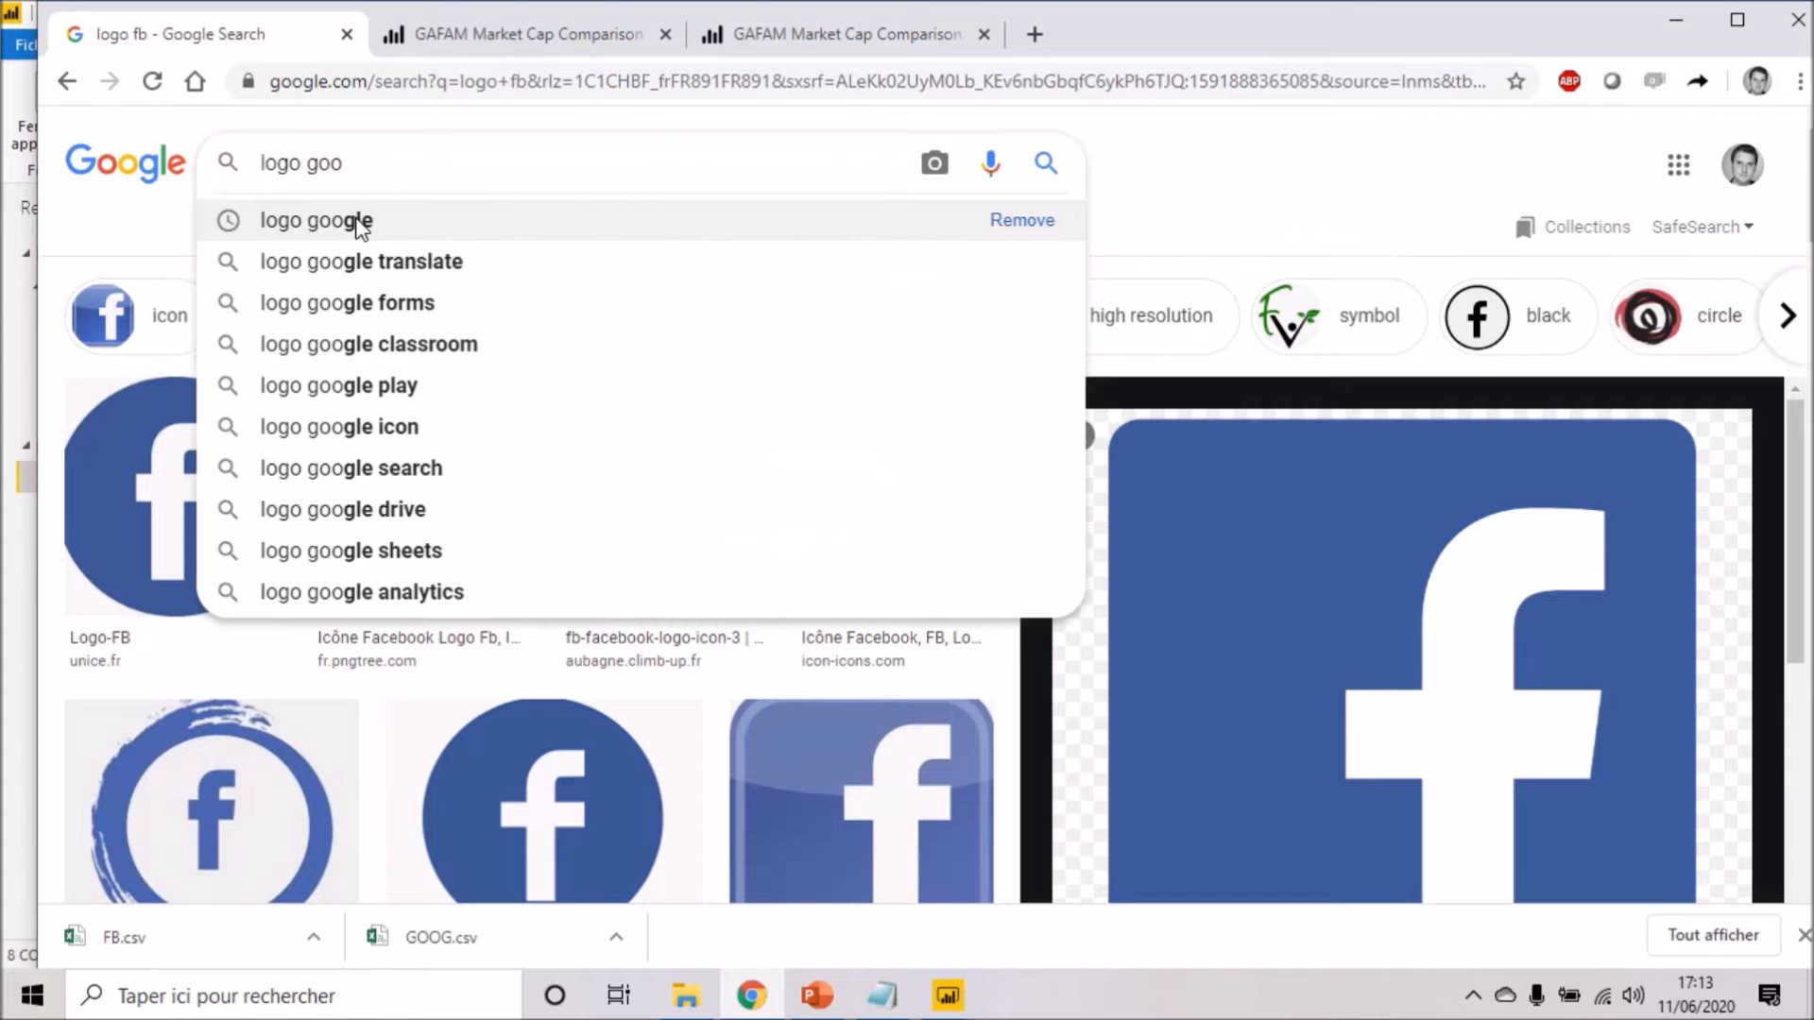
left_click(357, 220)
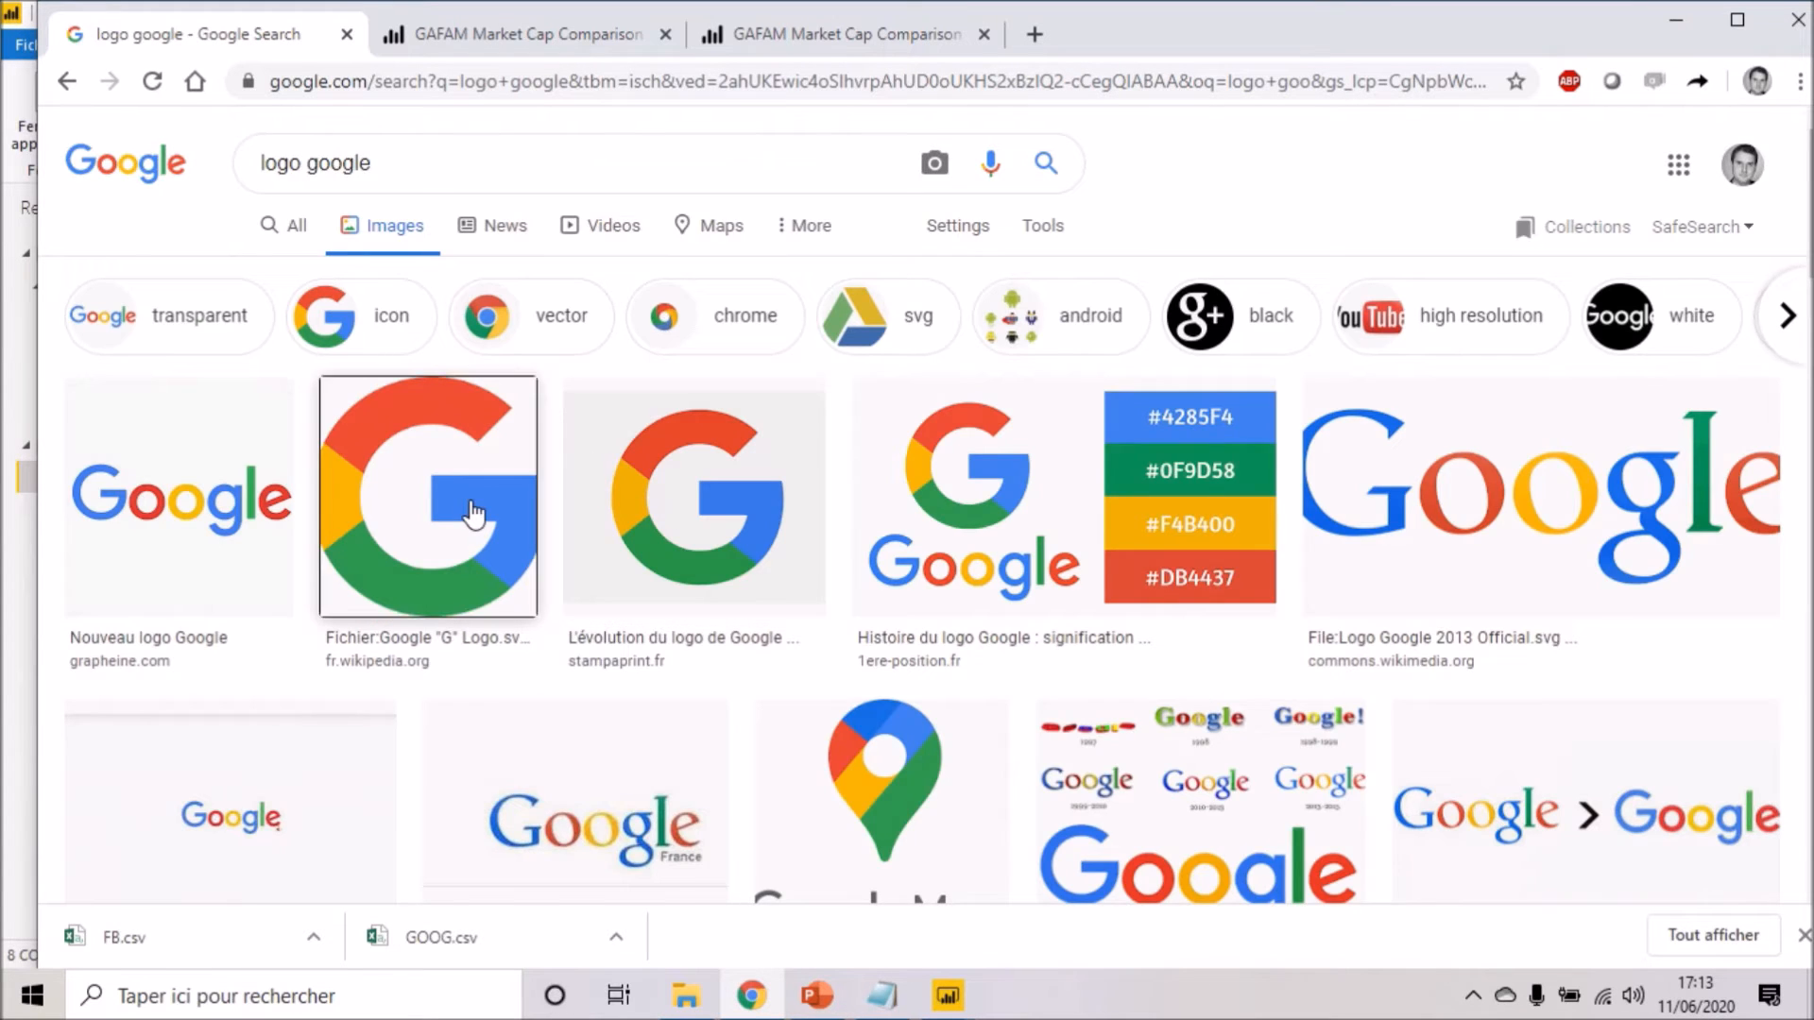
- Preview the Google "G" logo from Wikipédia and copy its image address
left_click(478, 518)
right_click(1443, 425)
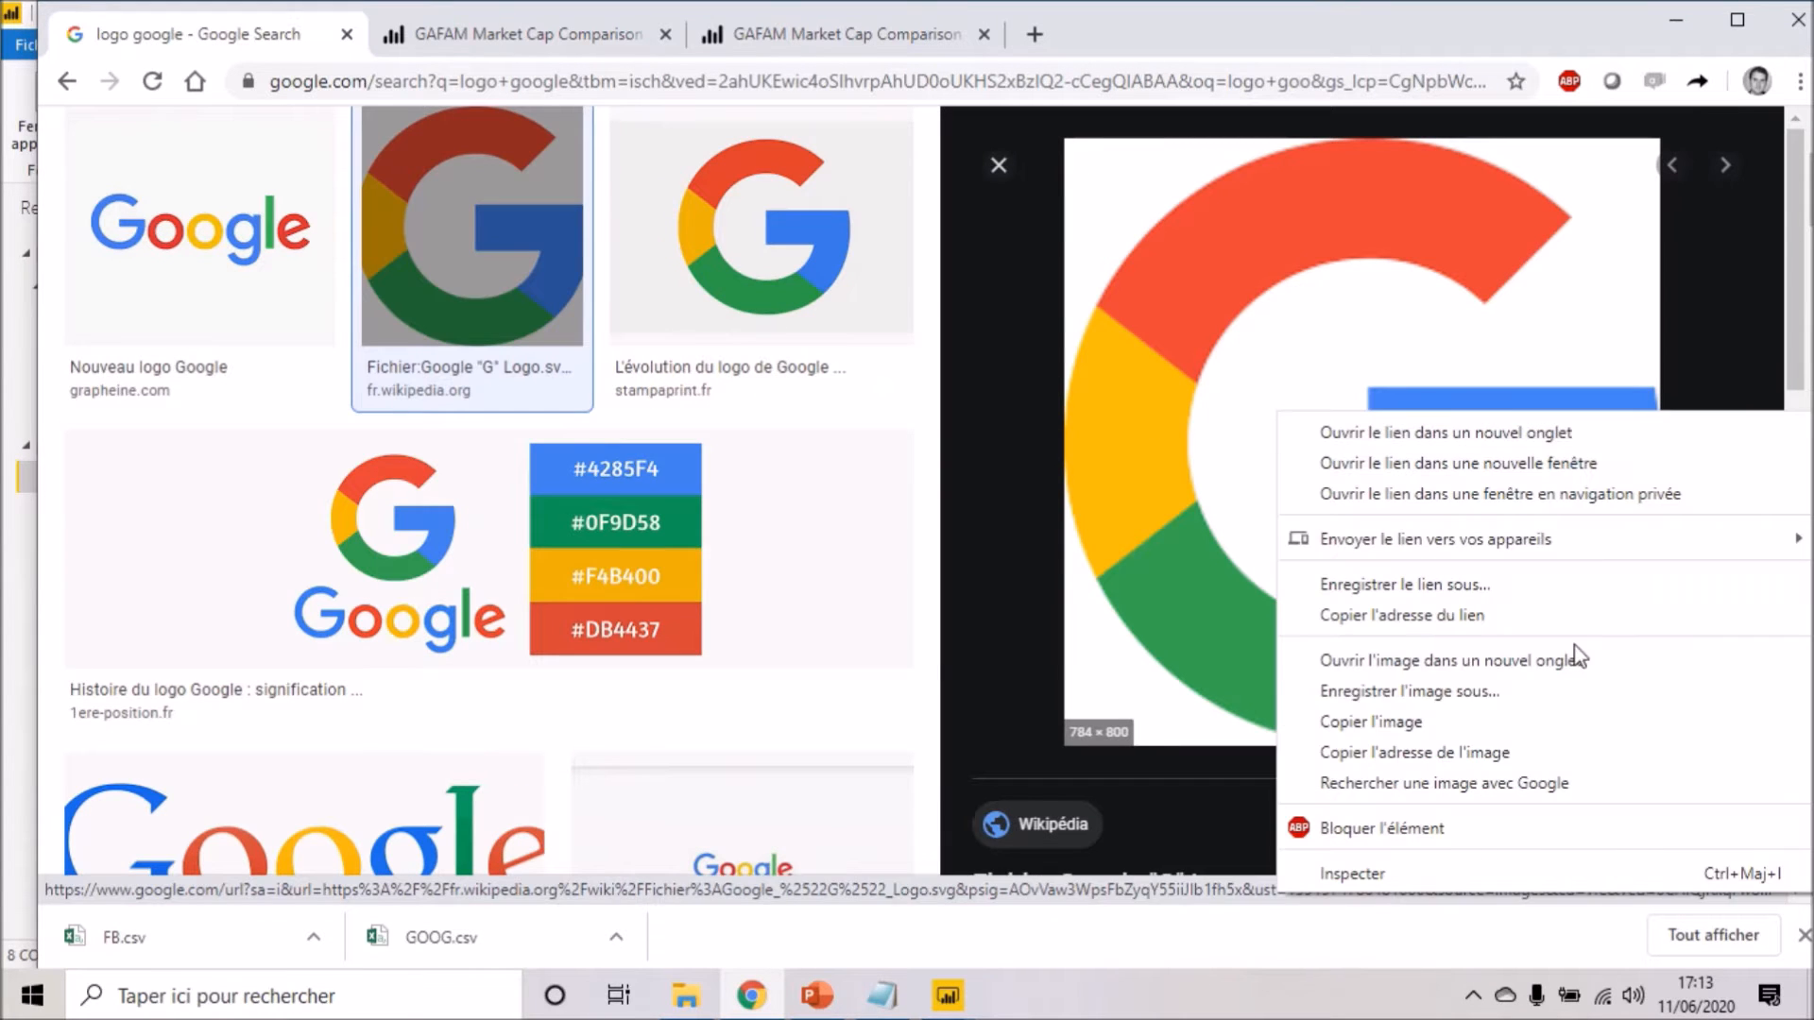
left_click(1482, 752)
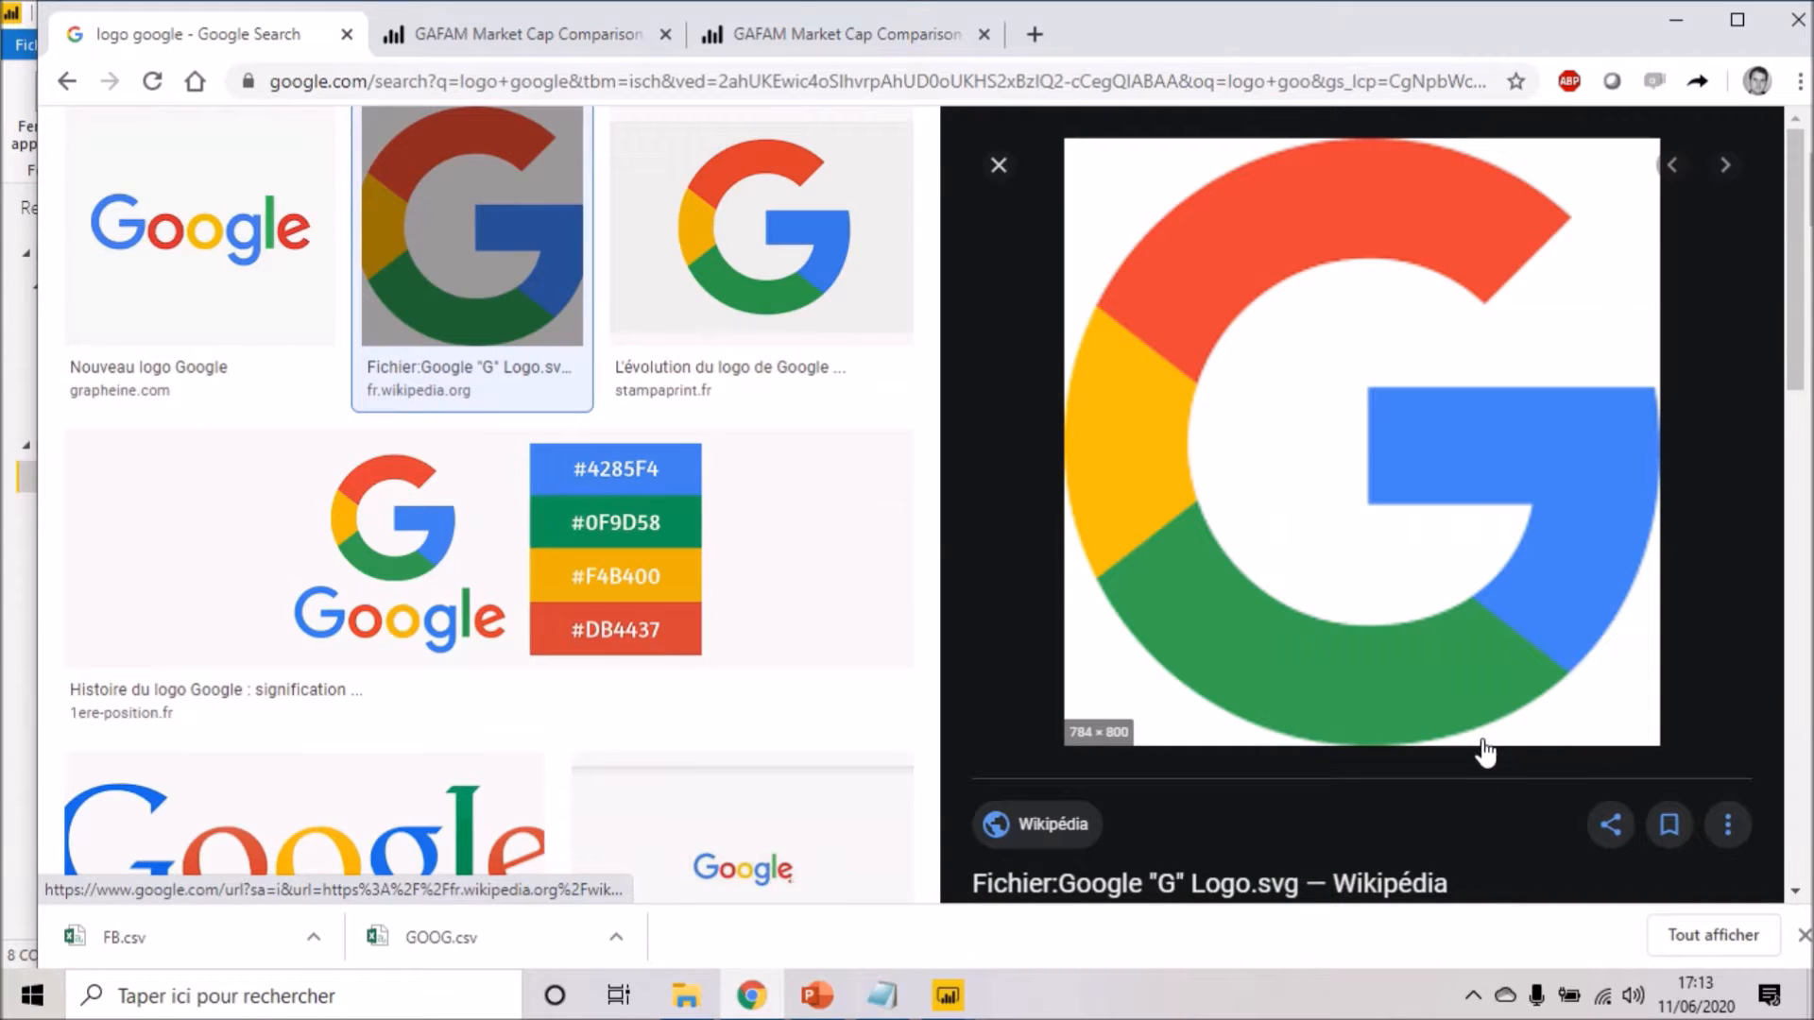
- Return to Power Query Editor and paste the copied image address into Google's Logo cell
key("alt+Tab")
left_click(995, 150)
right_click(996, 151)
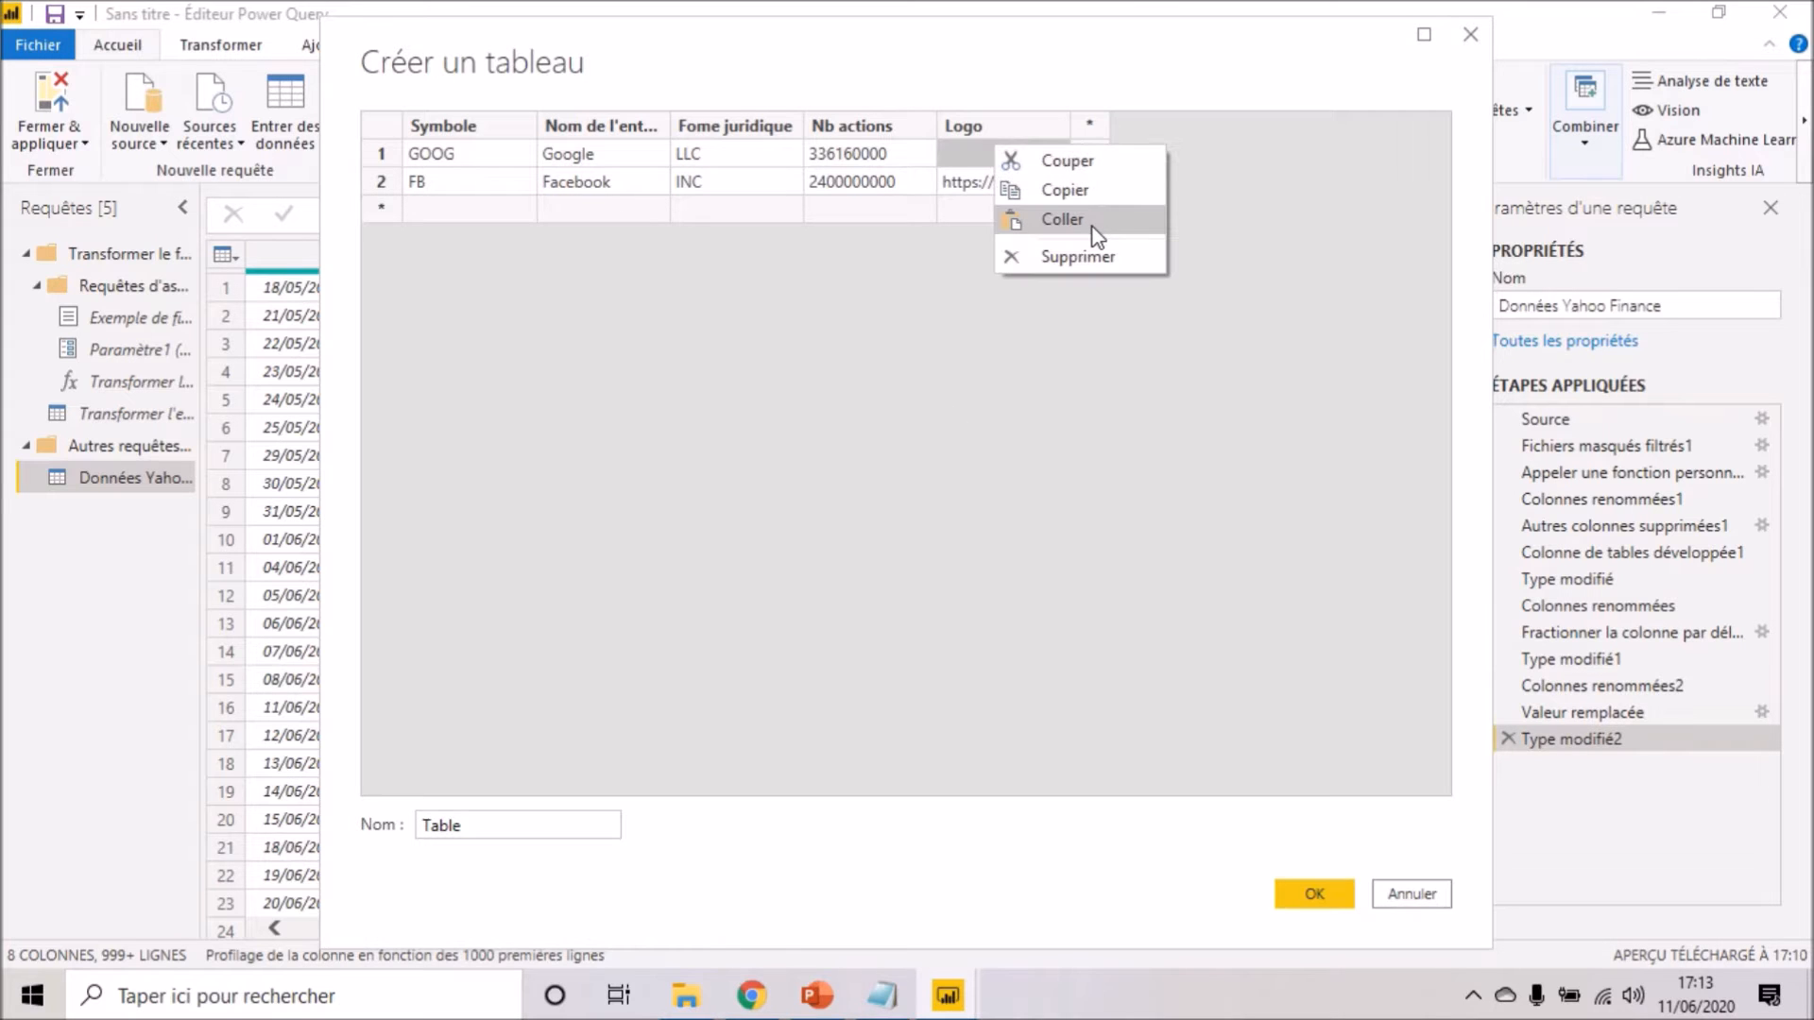
left_click(1093, 228)
- Name the table Métadonnées entreprise and create it
left_click(485, 824)
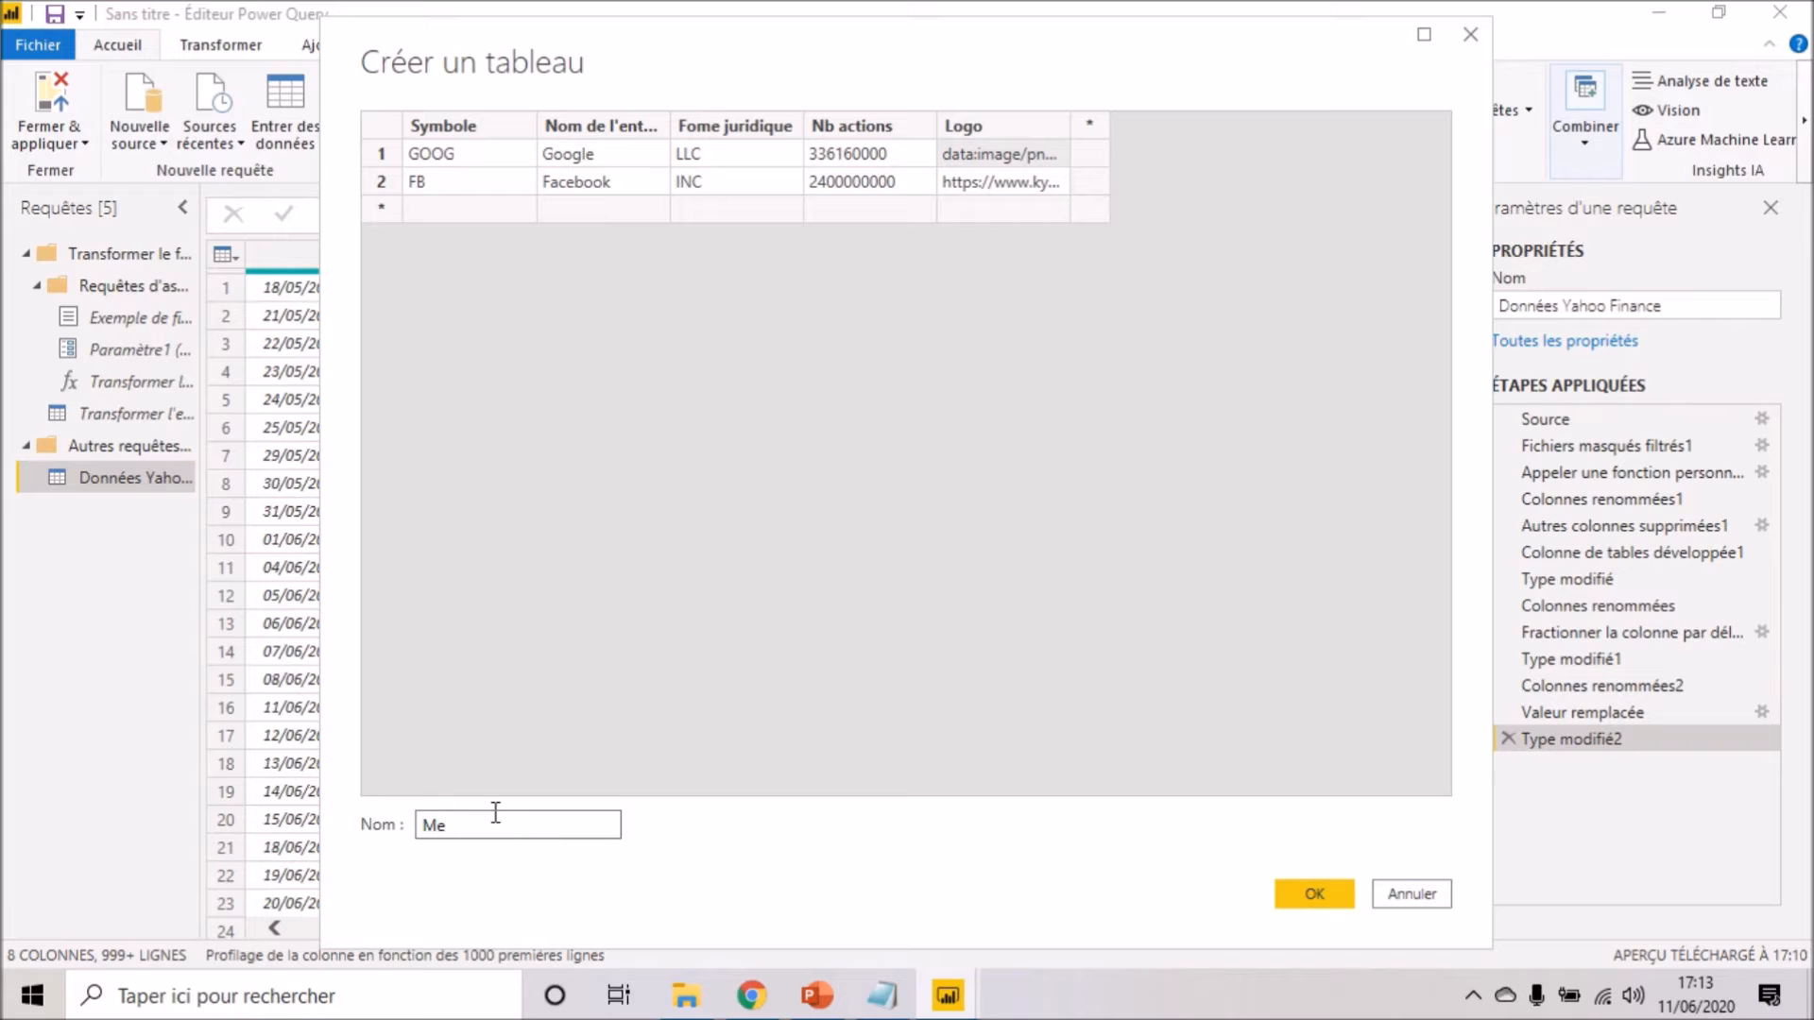
type("Métadonnées entrepr")
left_click(1314, 896)
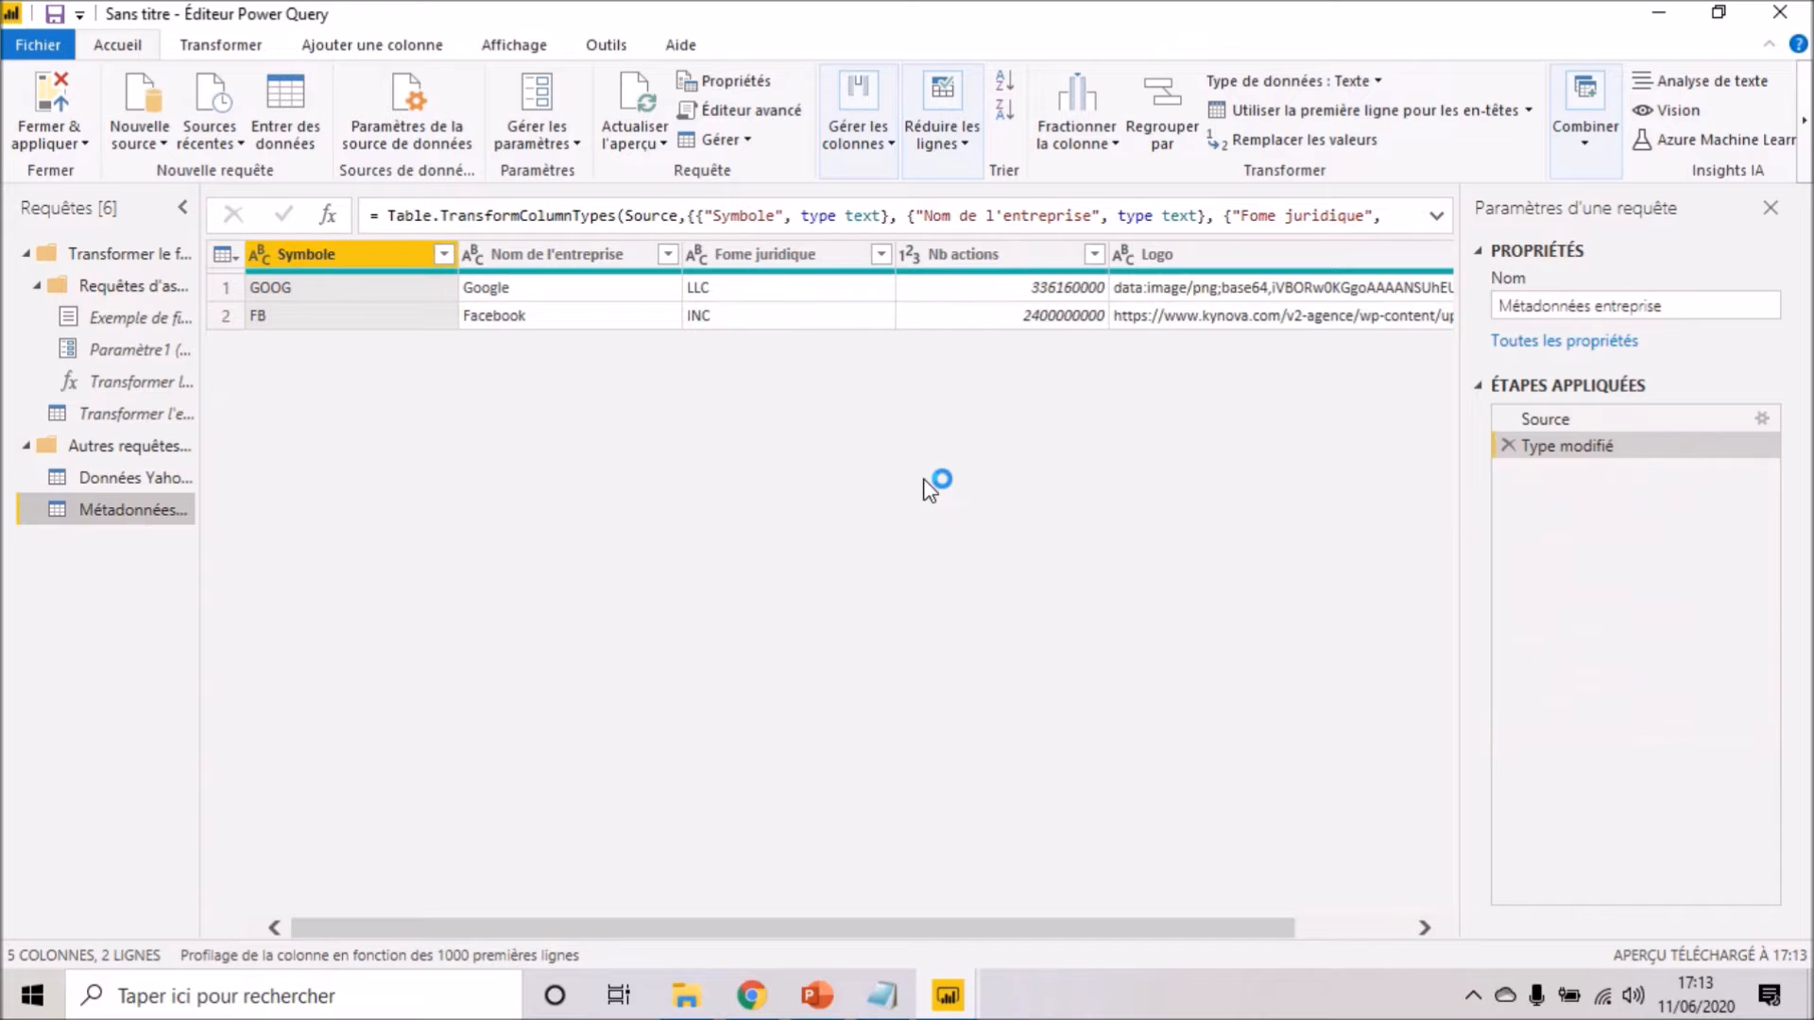
- Review the Données Yahoo Finance and Métadonnées entreprise queries in turn, finishing on Données Yahoo Finance
left_click(101, 482)
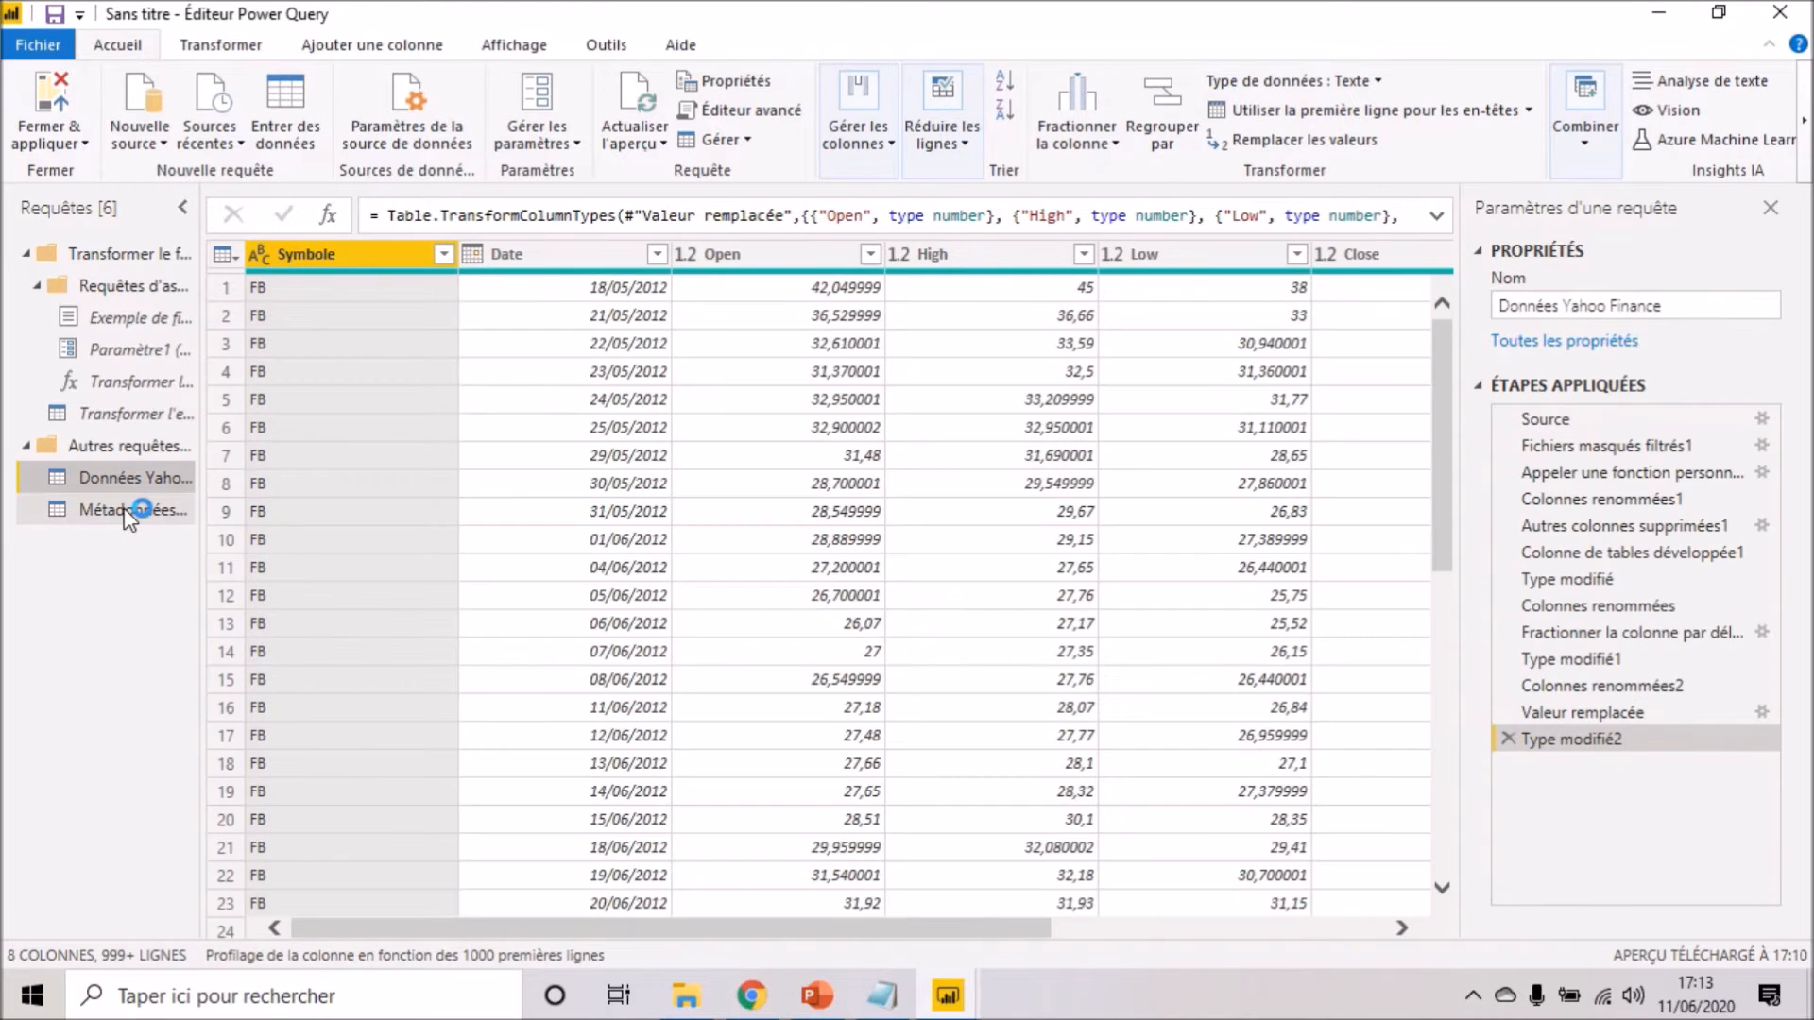
left_click(125, 508)
left_click(138, 480)
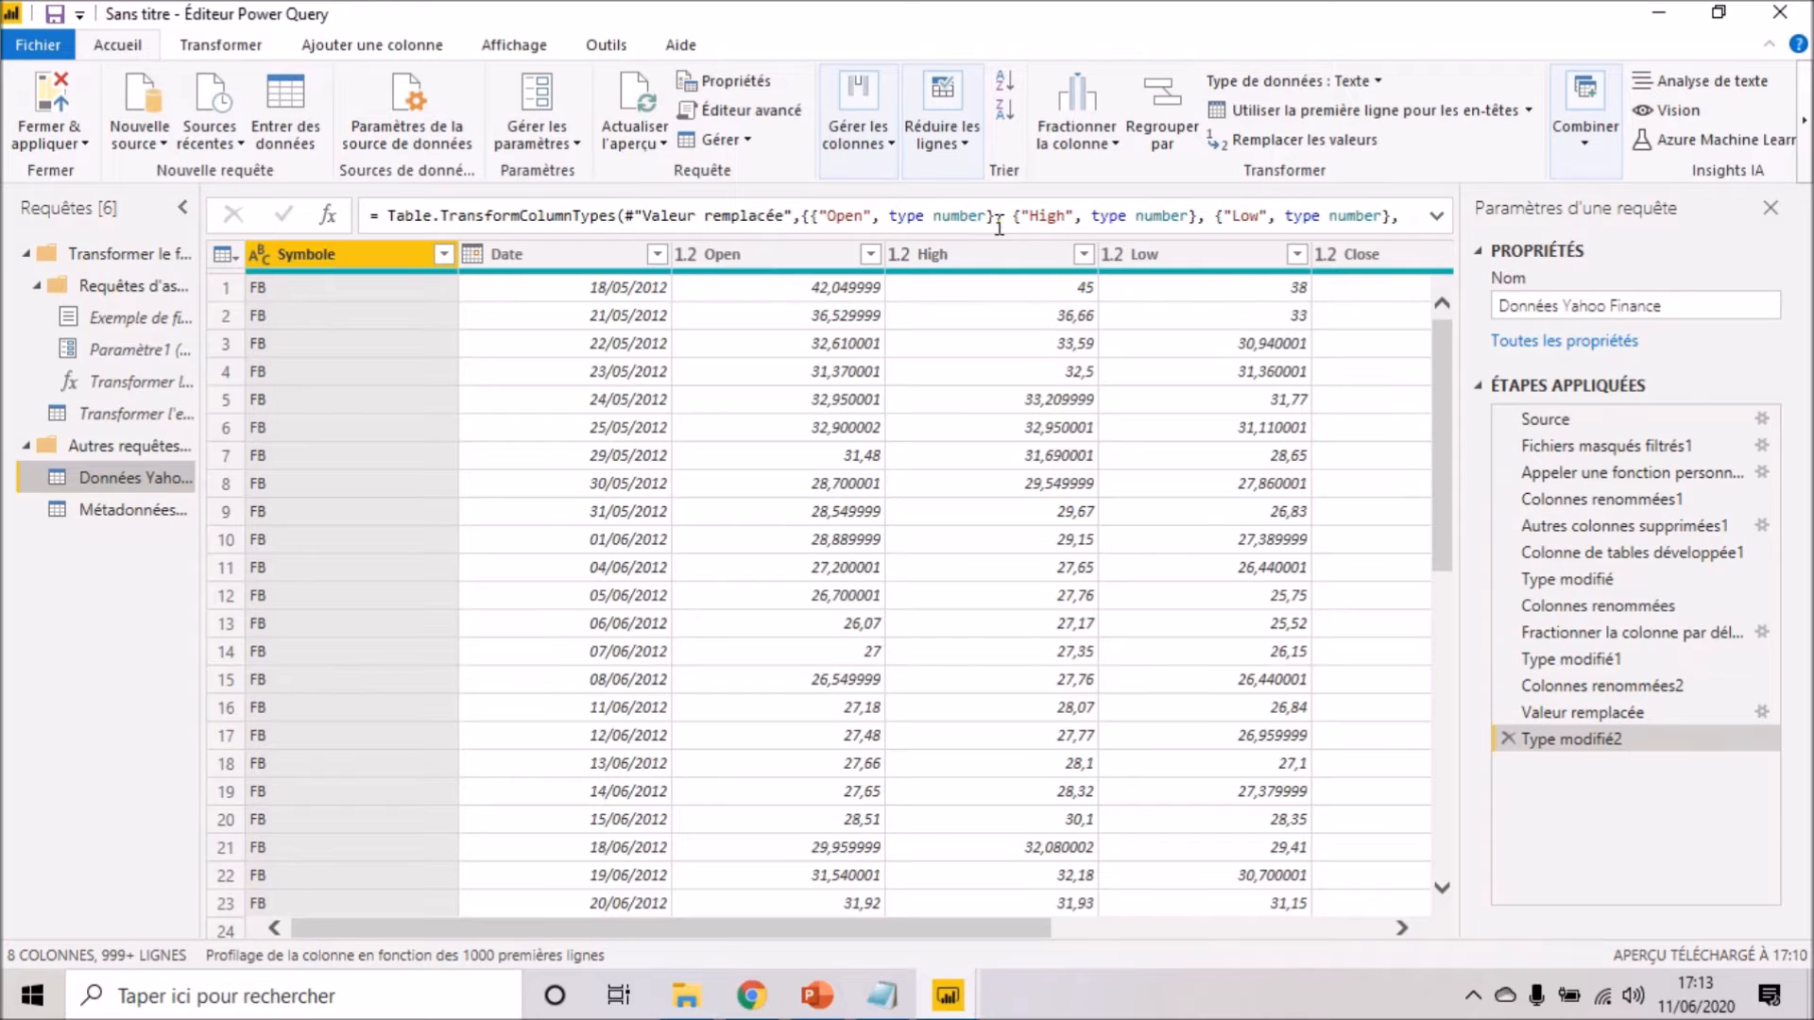
- Merge Données Yahoo Finance with Métadonnées entreprise on their Symbole columns using a left outer join
left_click(1583, 147)
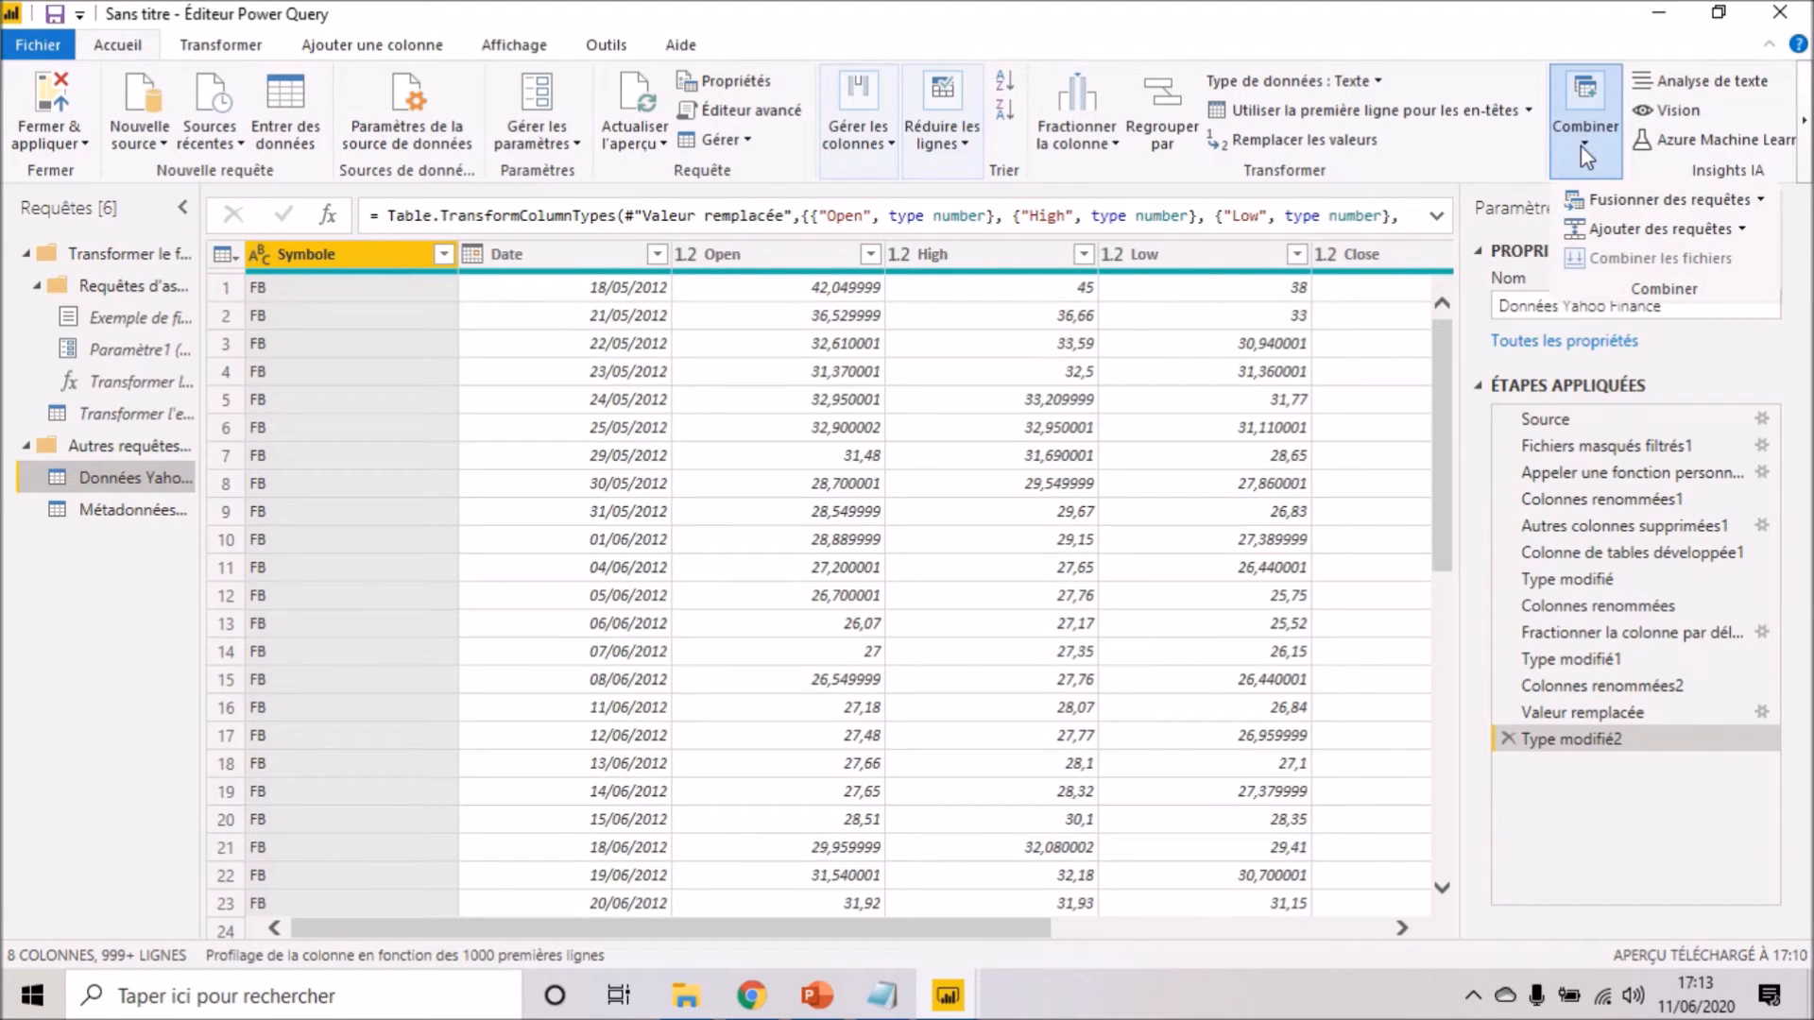
left_click(1644, 210)
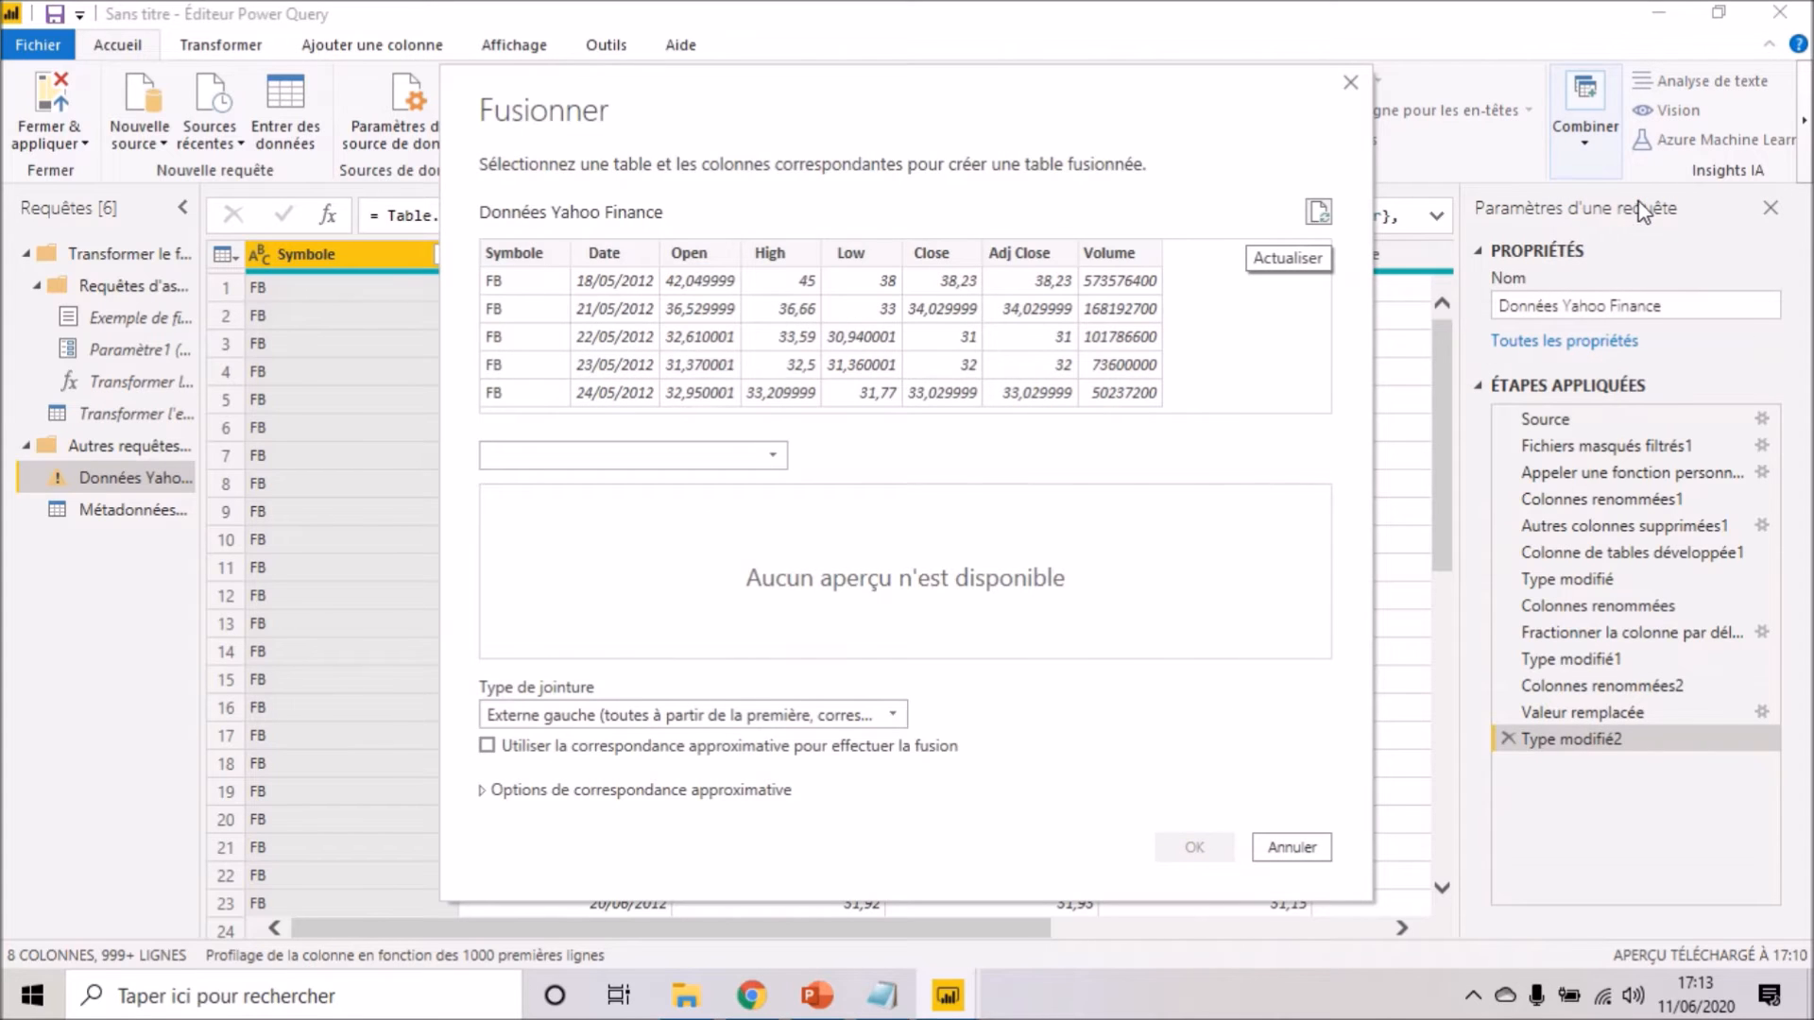
left_click(698, 455)
left_click(682, 513)
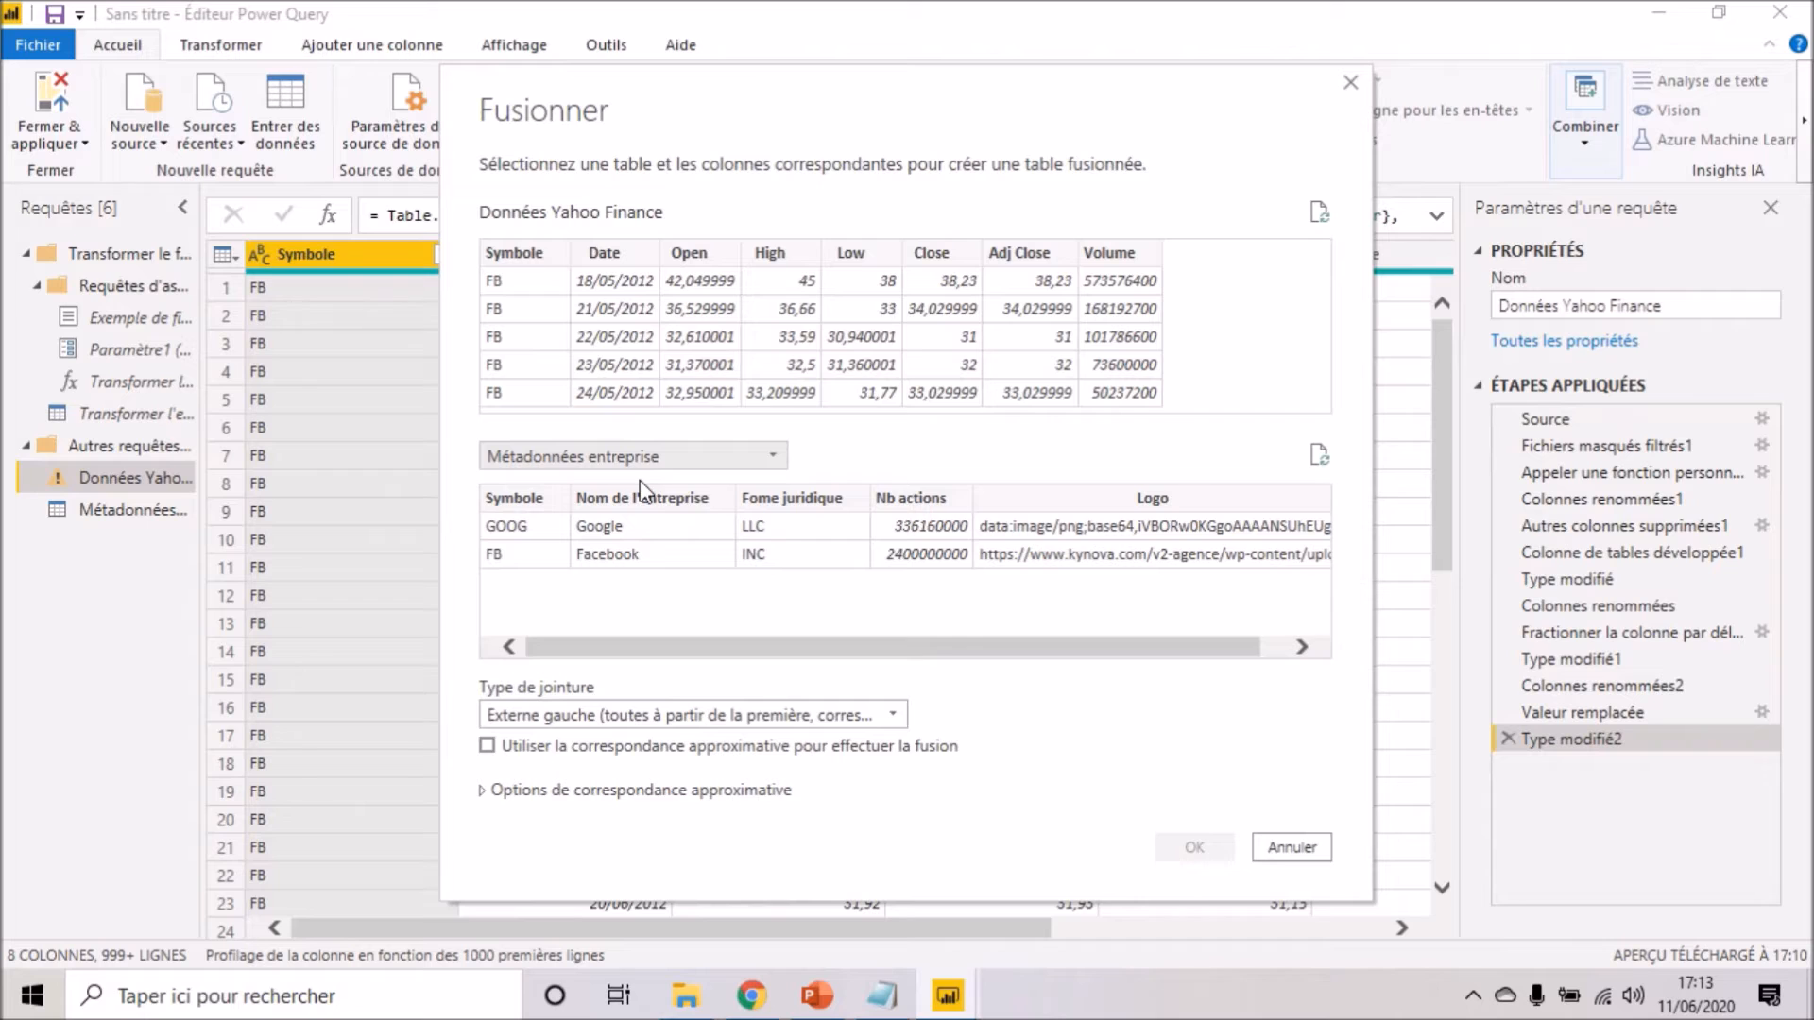
left_click(510, 262)
left_click(506, 499)
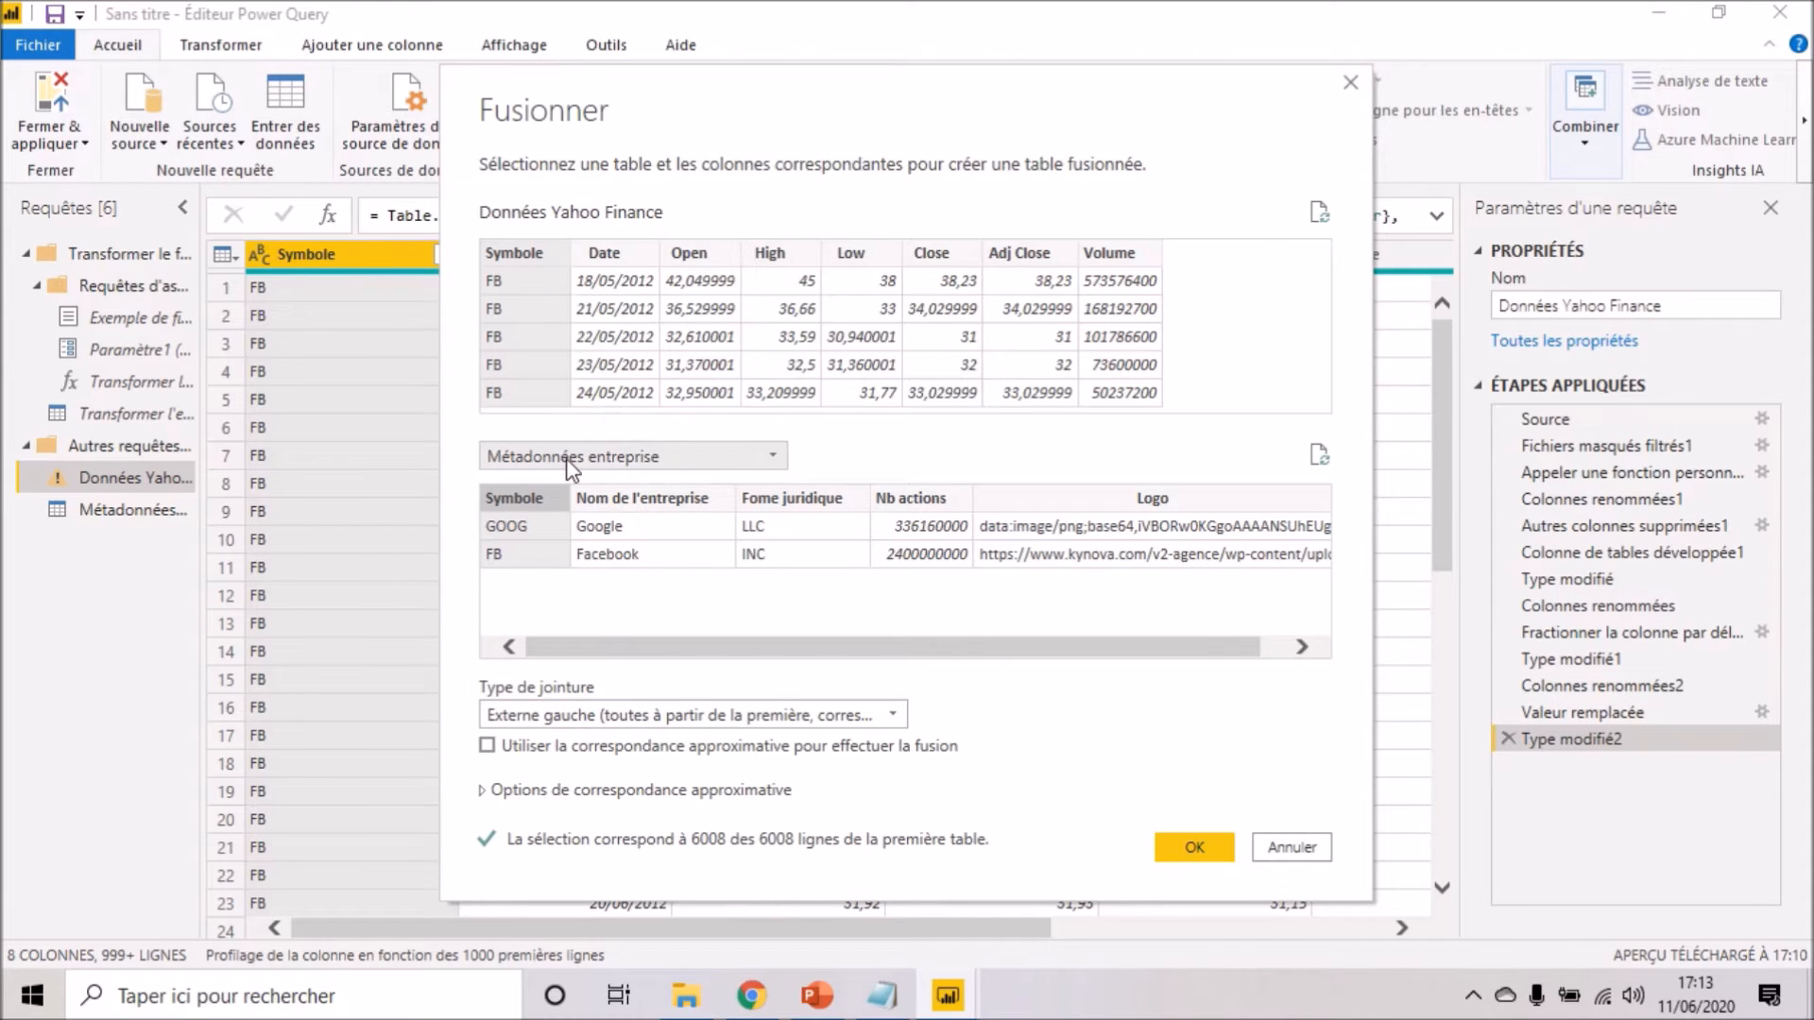
left_click(1194, 847)
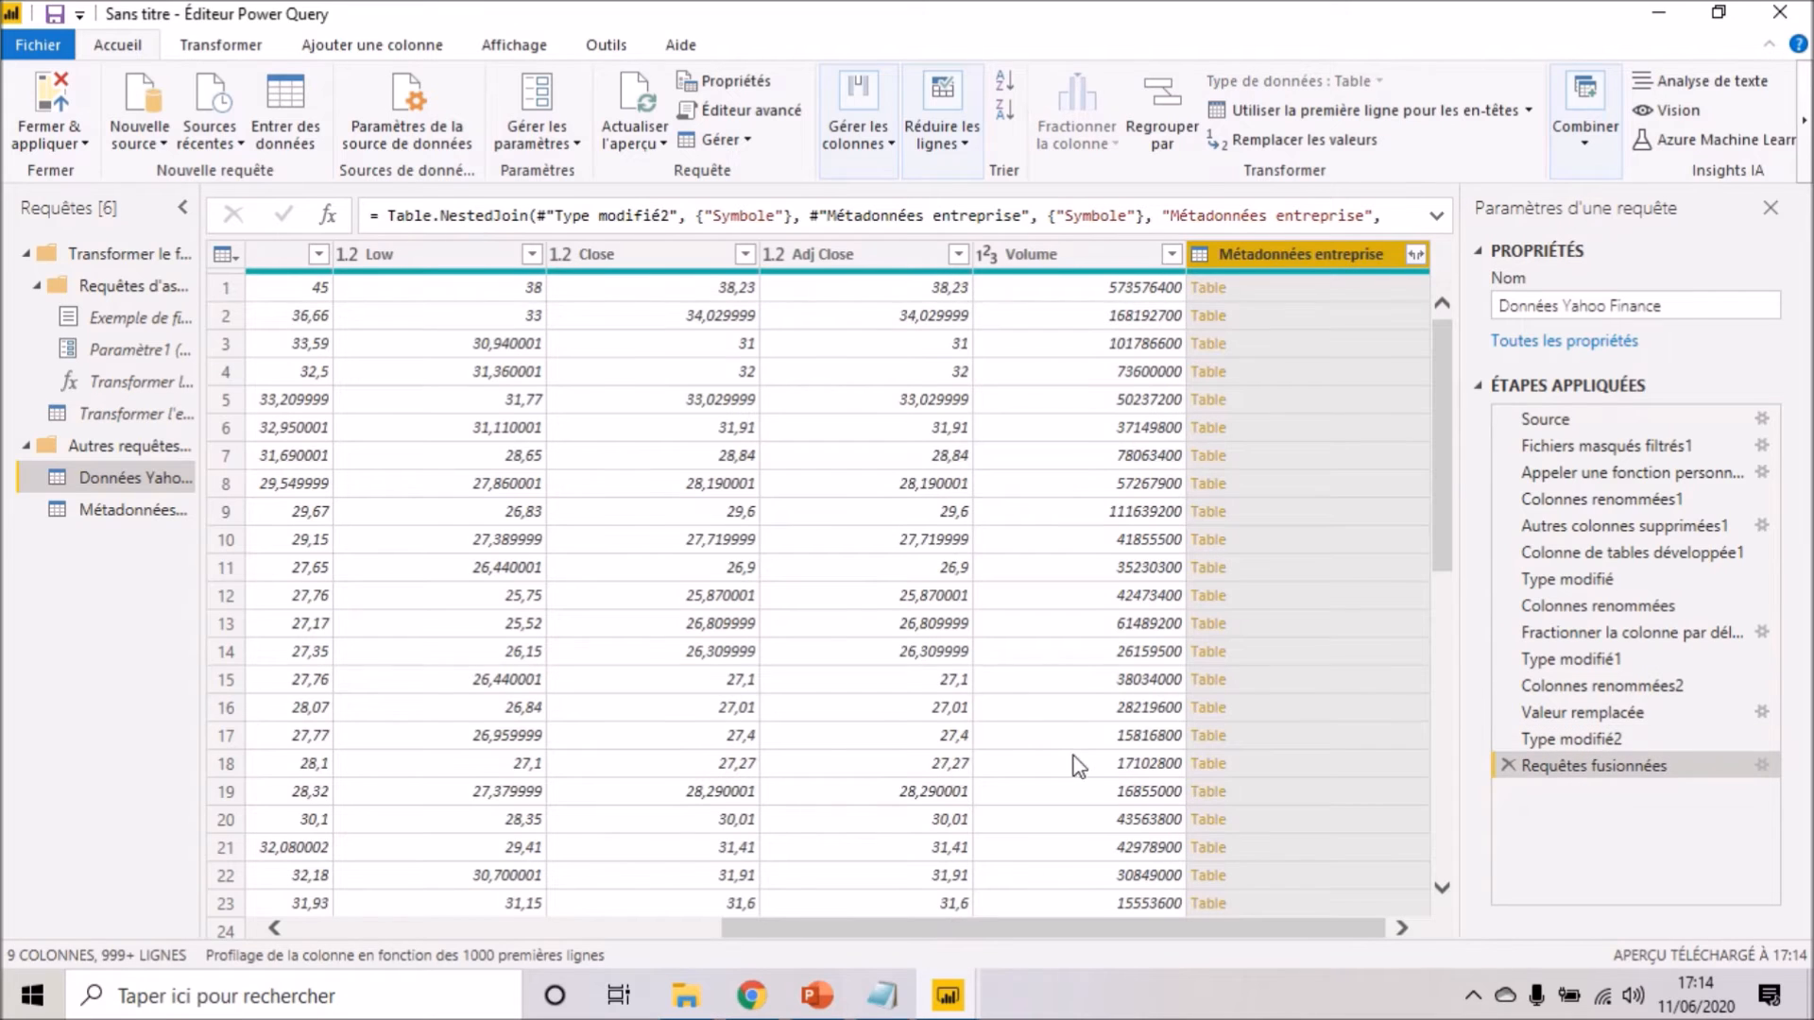
- Expand the merged Métadonnées entreprise column without Symbole and without the original column name as prefix, and check the added columns
left_click(1416, 255)
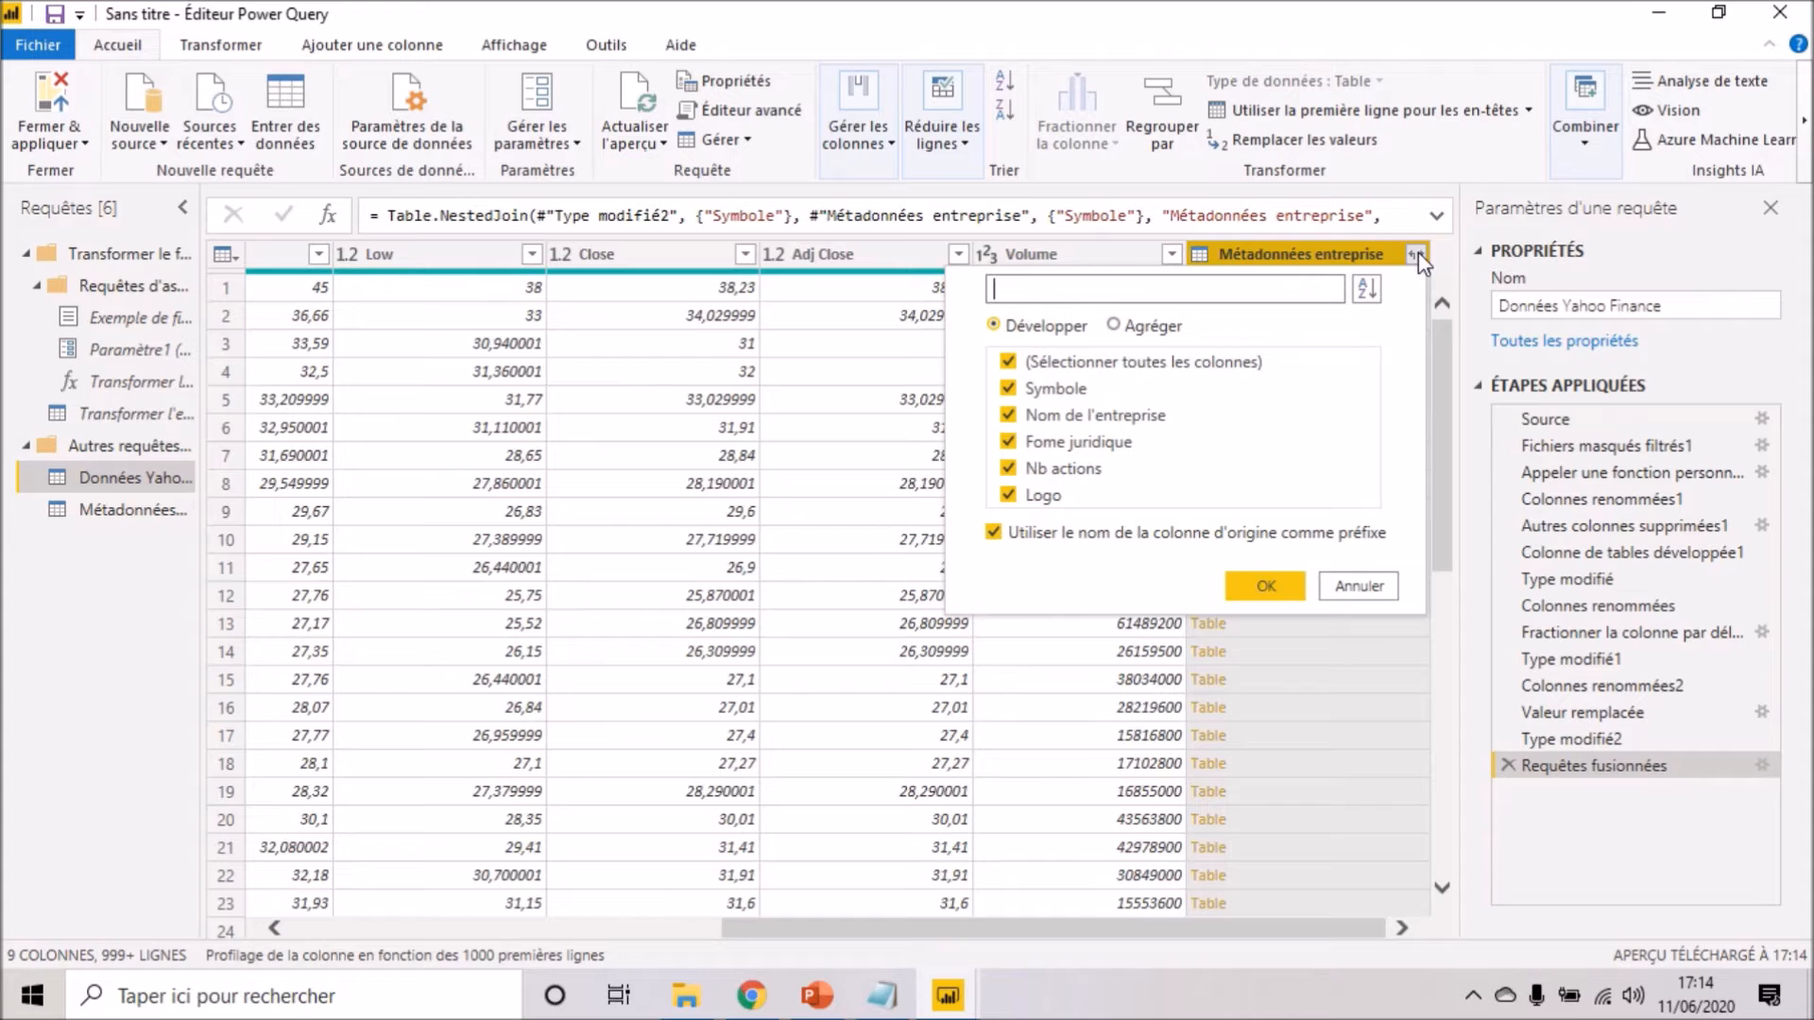
left_click(1008, 388)
left_click(993, 532)
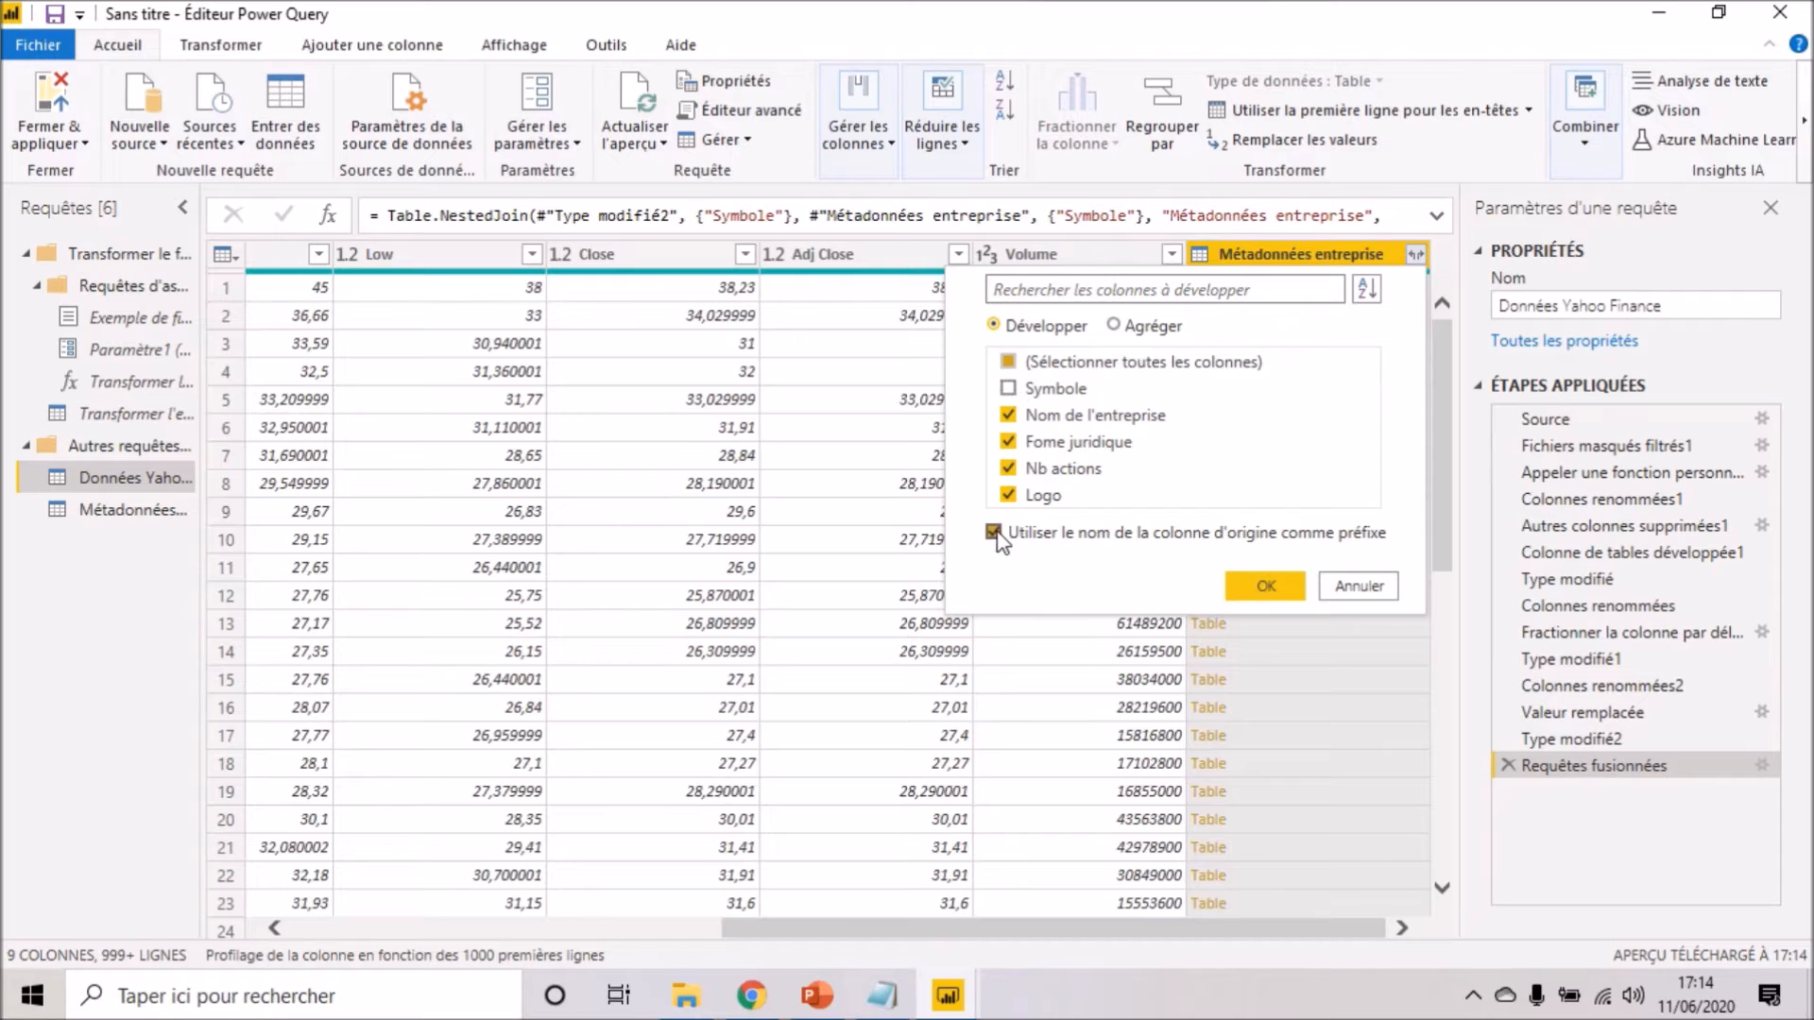
left_click(1264, 590)
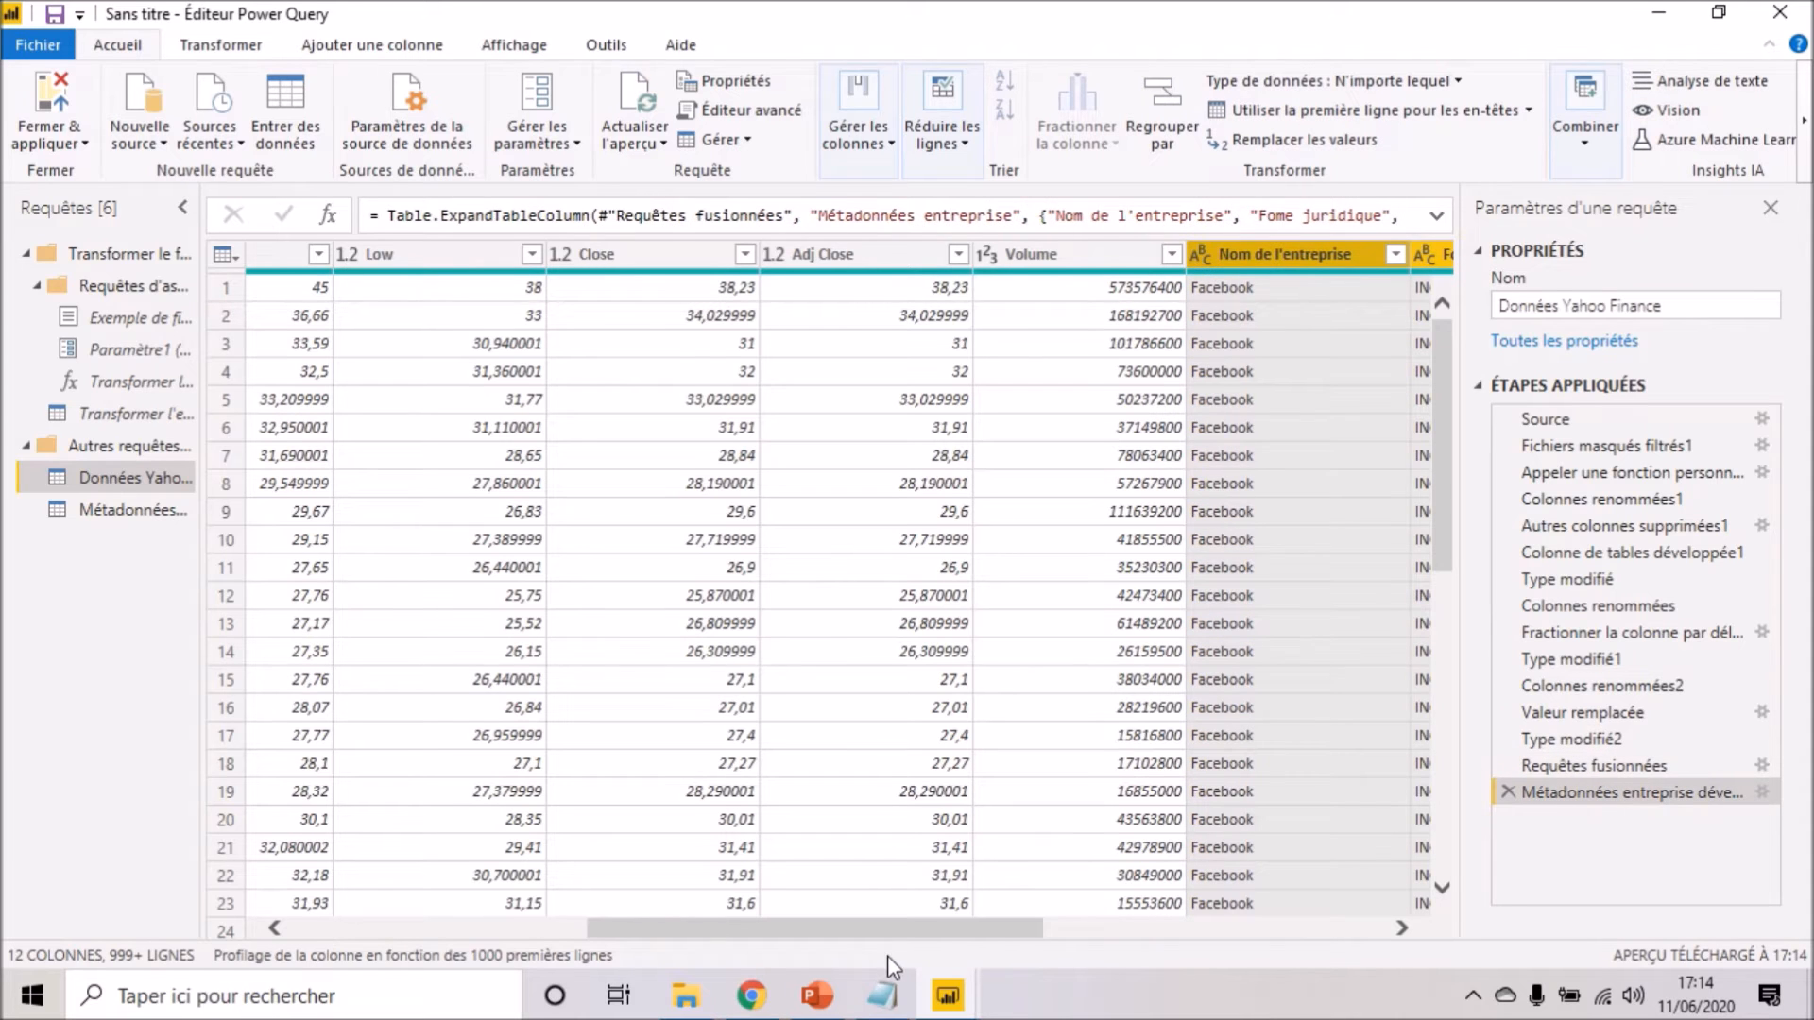
left_click_drag(897, 935, 1181, 950)
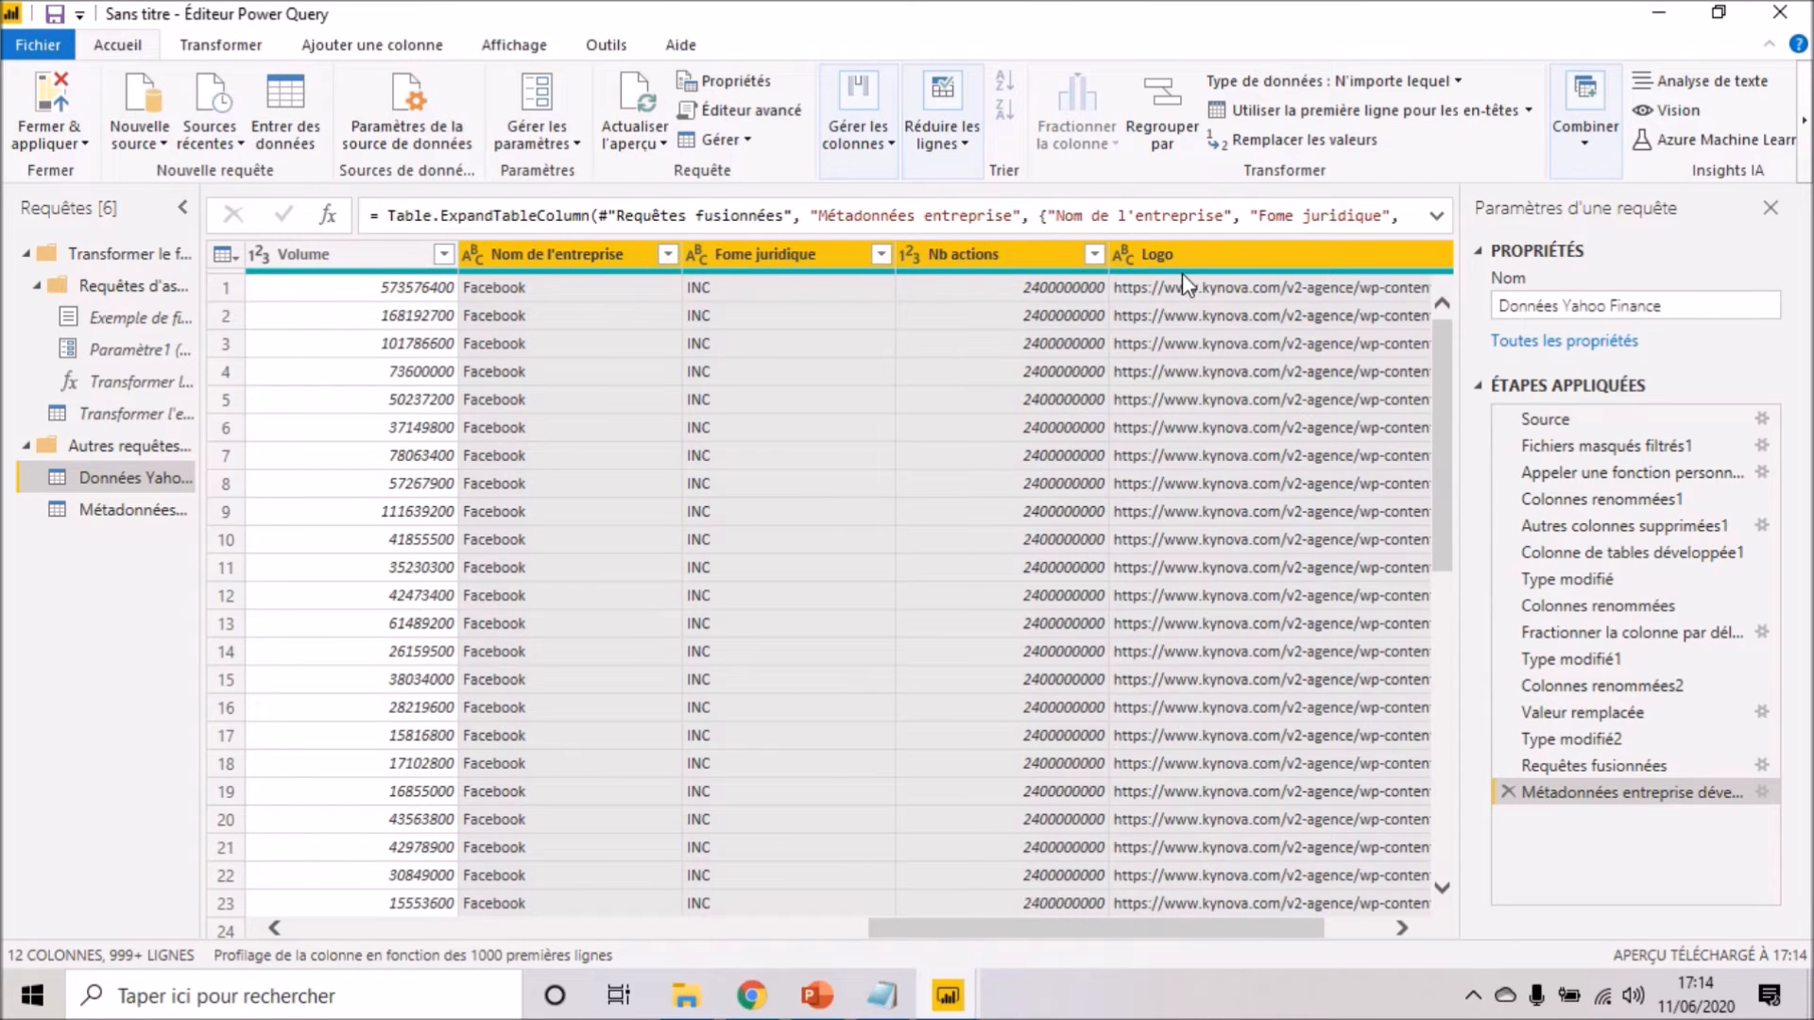
left_click_drag(956, 945, 376, 882)
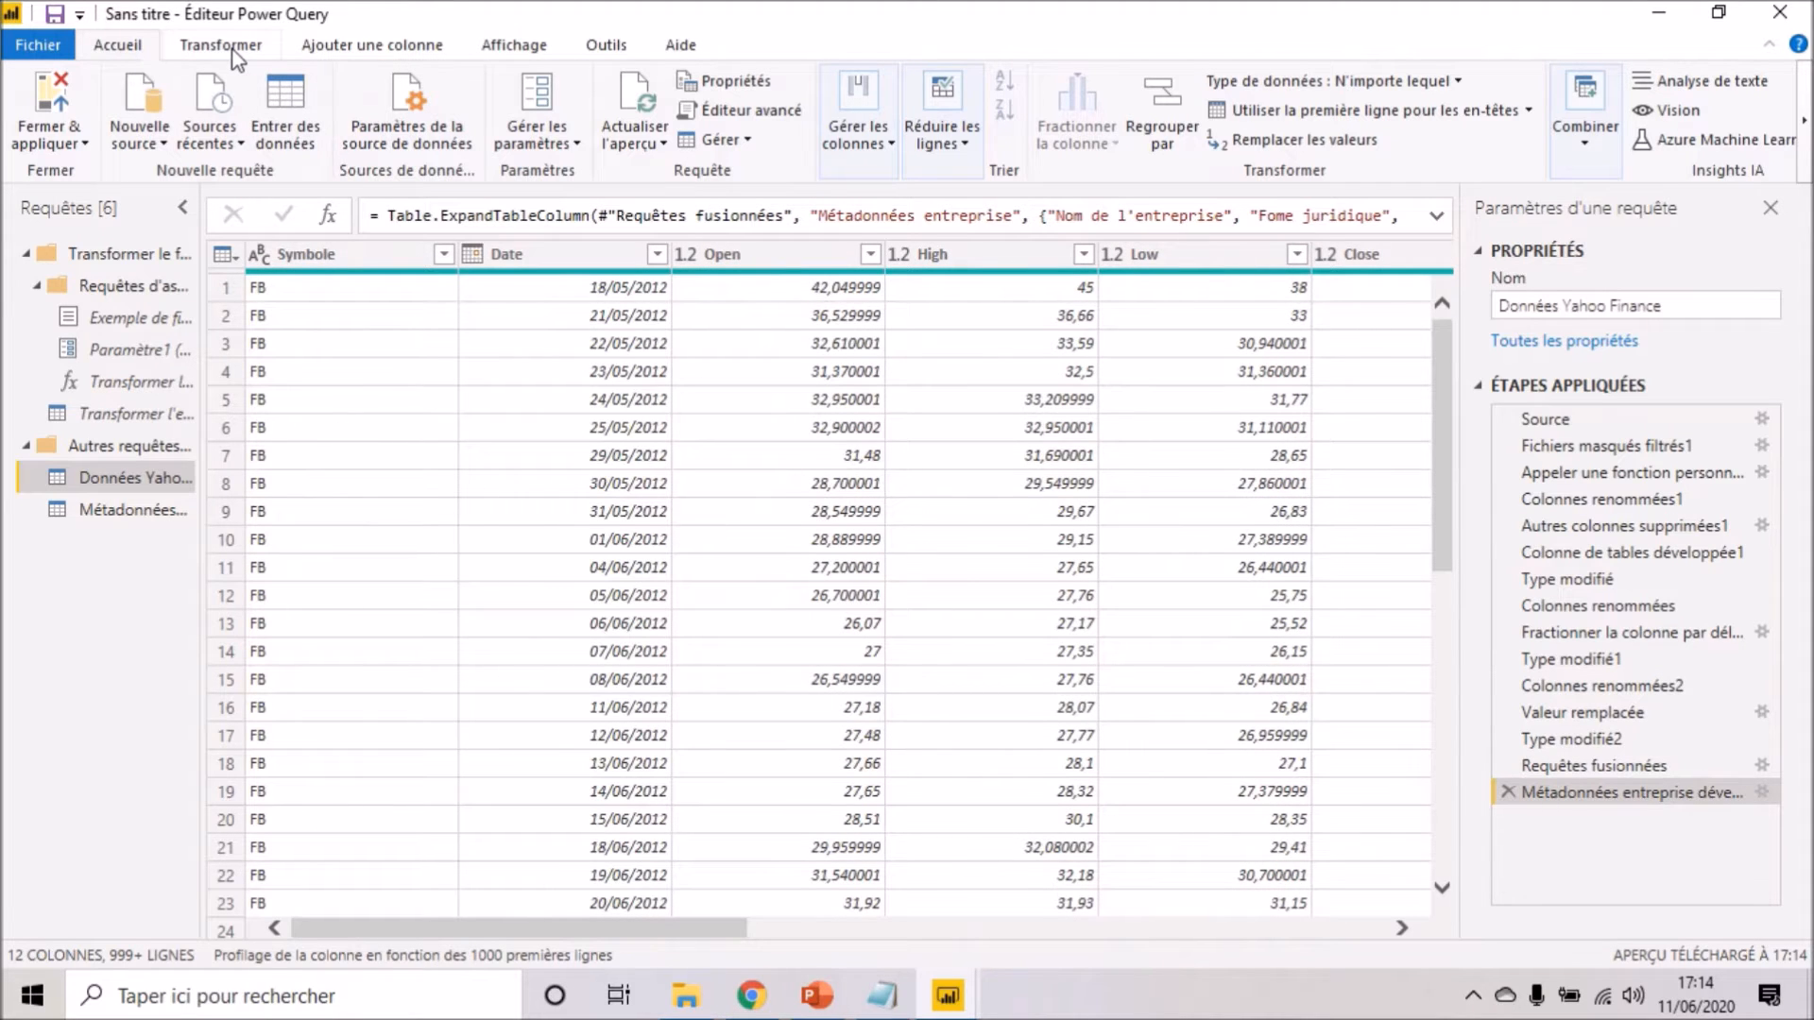
- Start a new custom column in Données Yahoo Finance and name it Nom complet
left_click(370, 51)
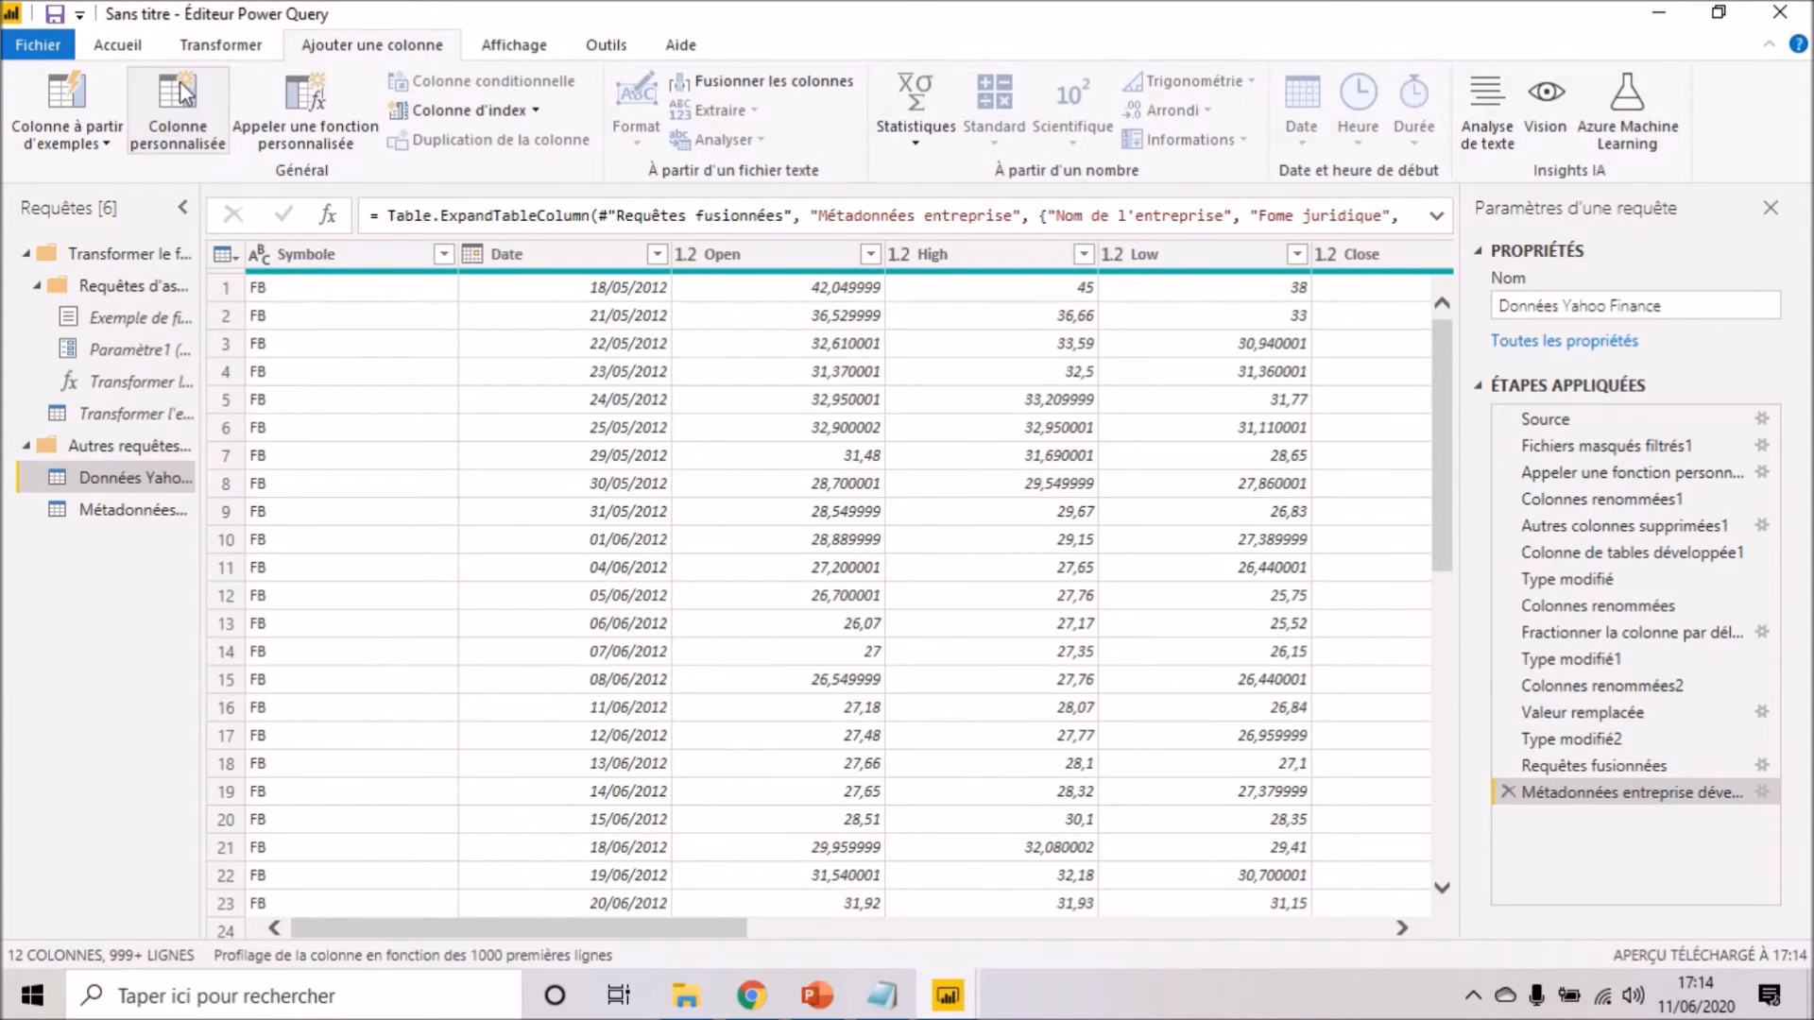
left_click(179, 40)
left_click(138, 44)
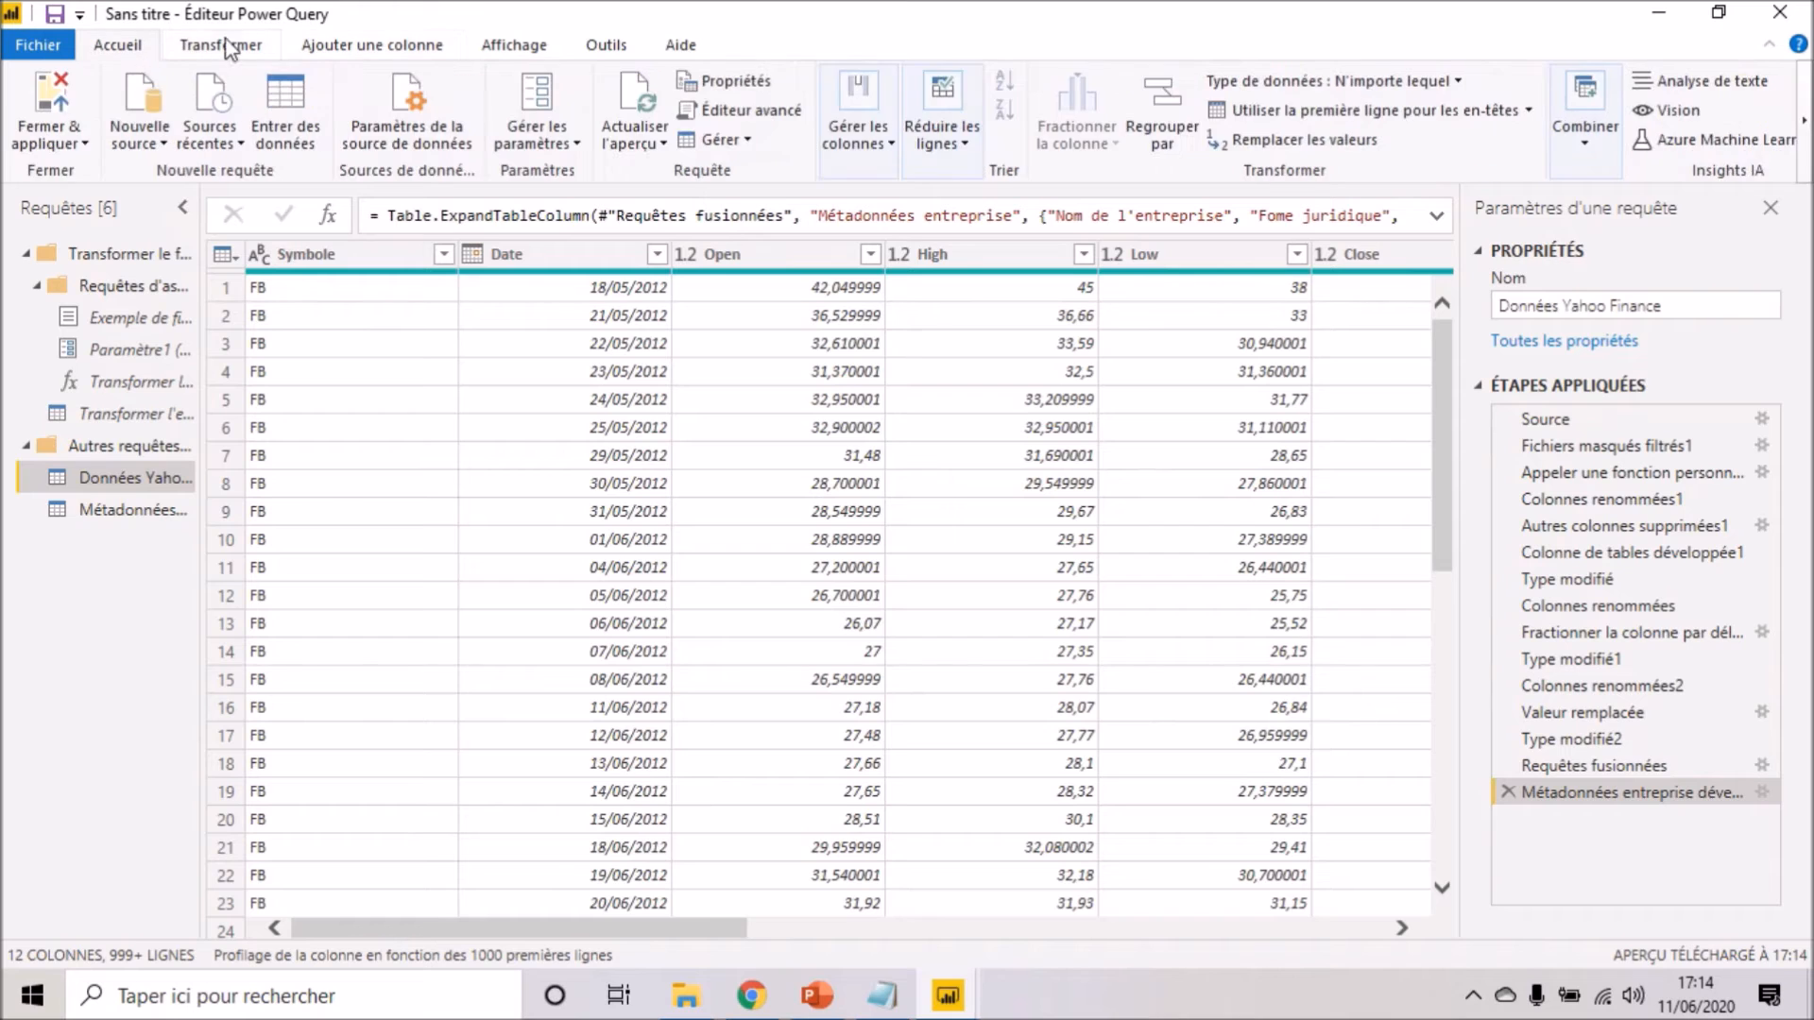
left_click(354, 51)
left_click(197, 142)
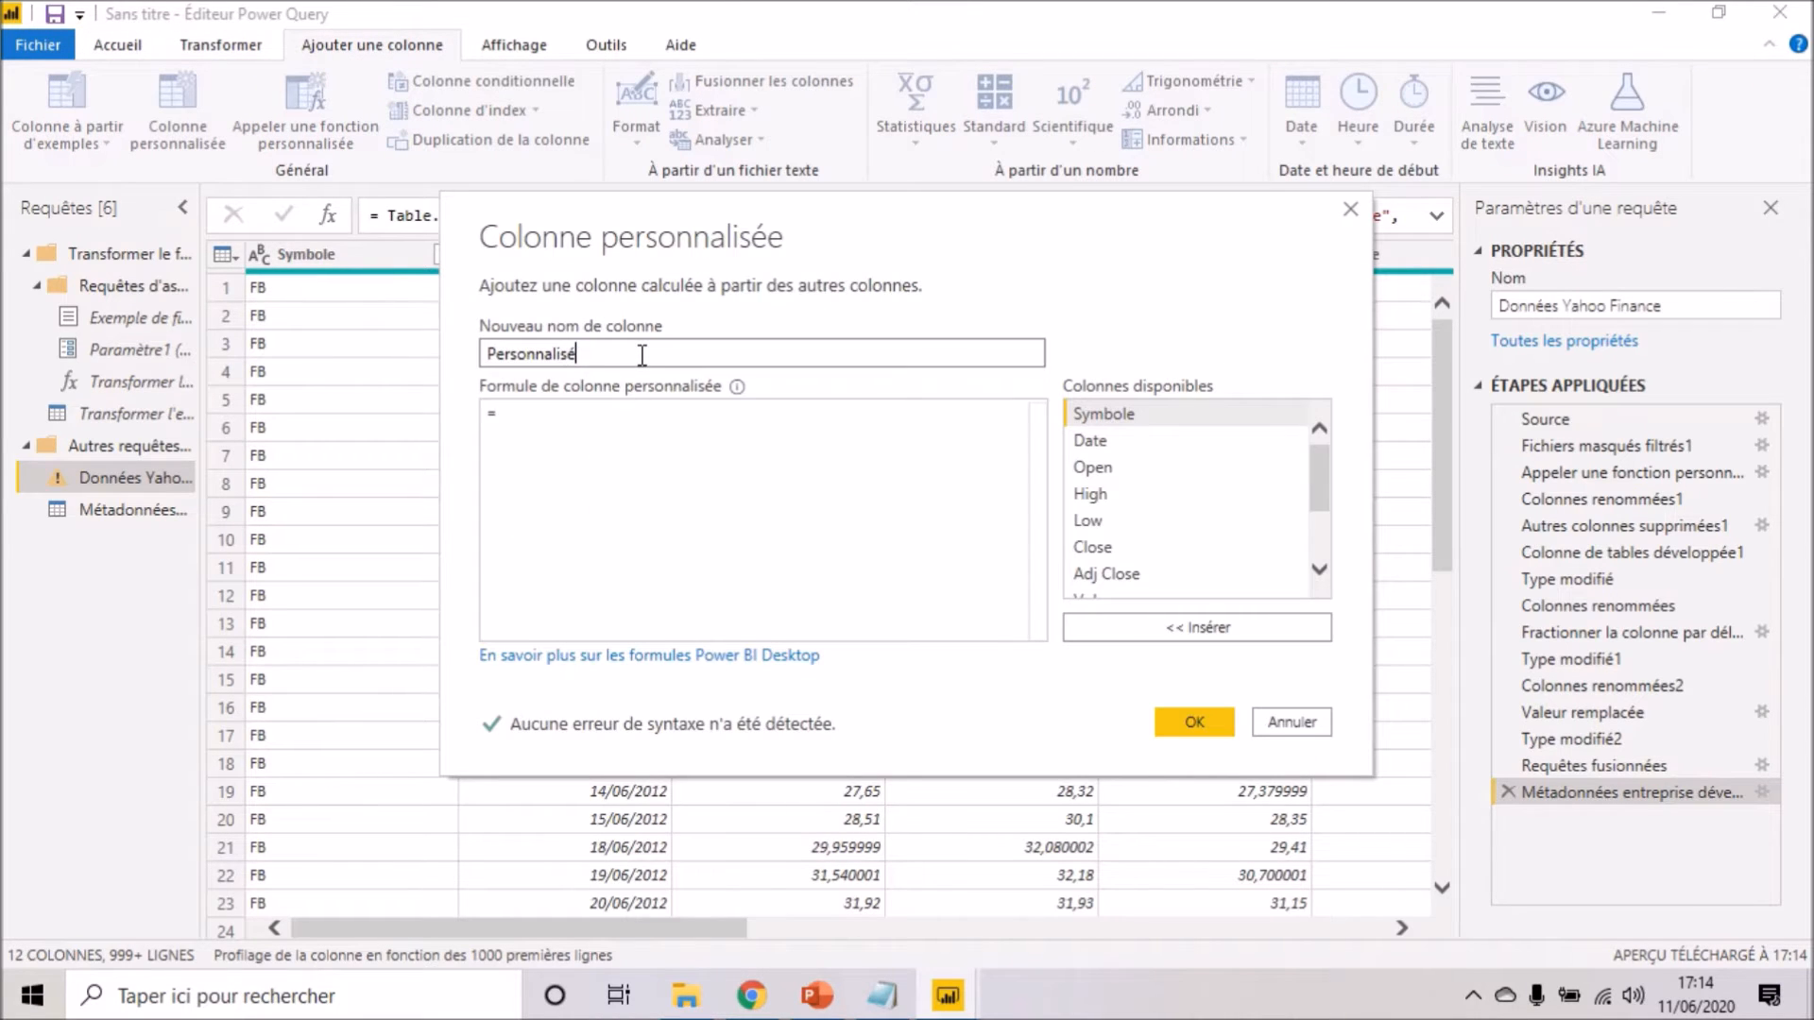
key("BackSpace")
key("BackSpace")
key("BackSpace")
key("BackSpace")
key("BackSpace")
key("BackSpace")
type("Nom complet")
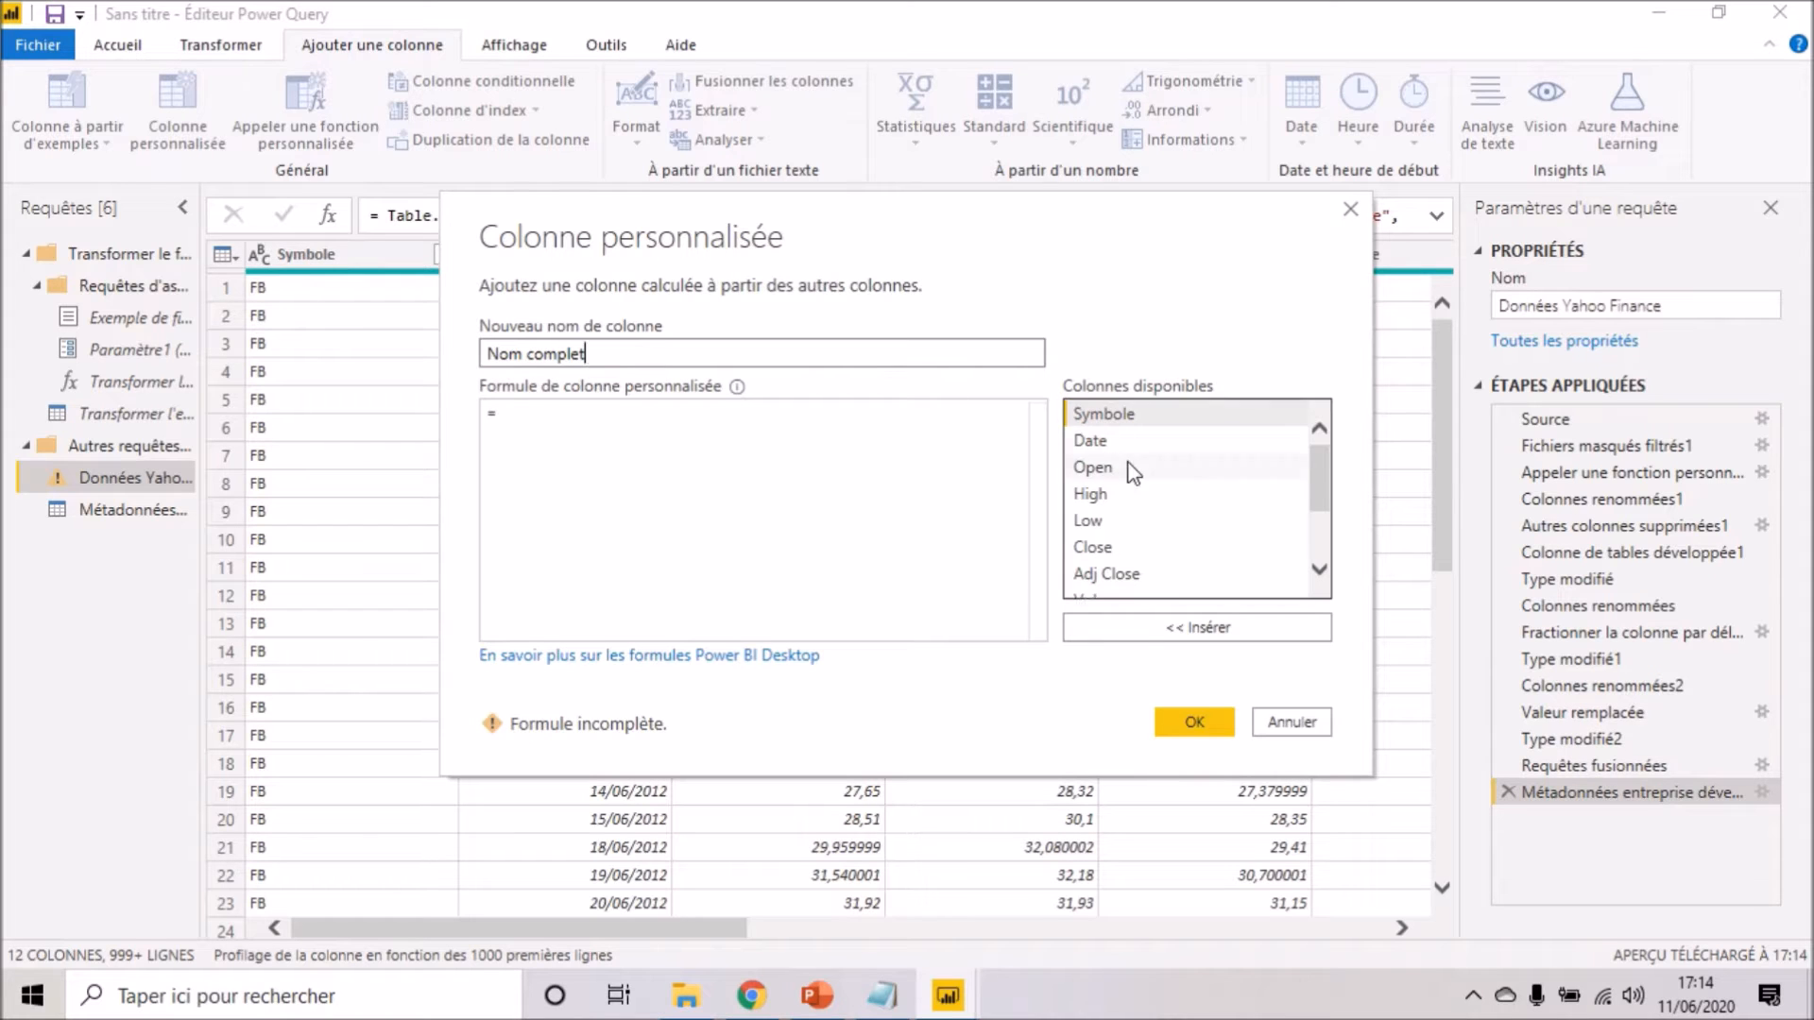
- Create the Nom complet column with the formula [#"Nom de l'entreprise"]&", "&[Fome juridique]
scroll(1148, 529, "down", 1)
left_click(1148, 538)
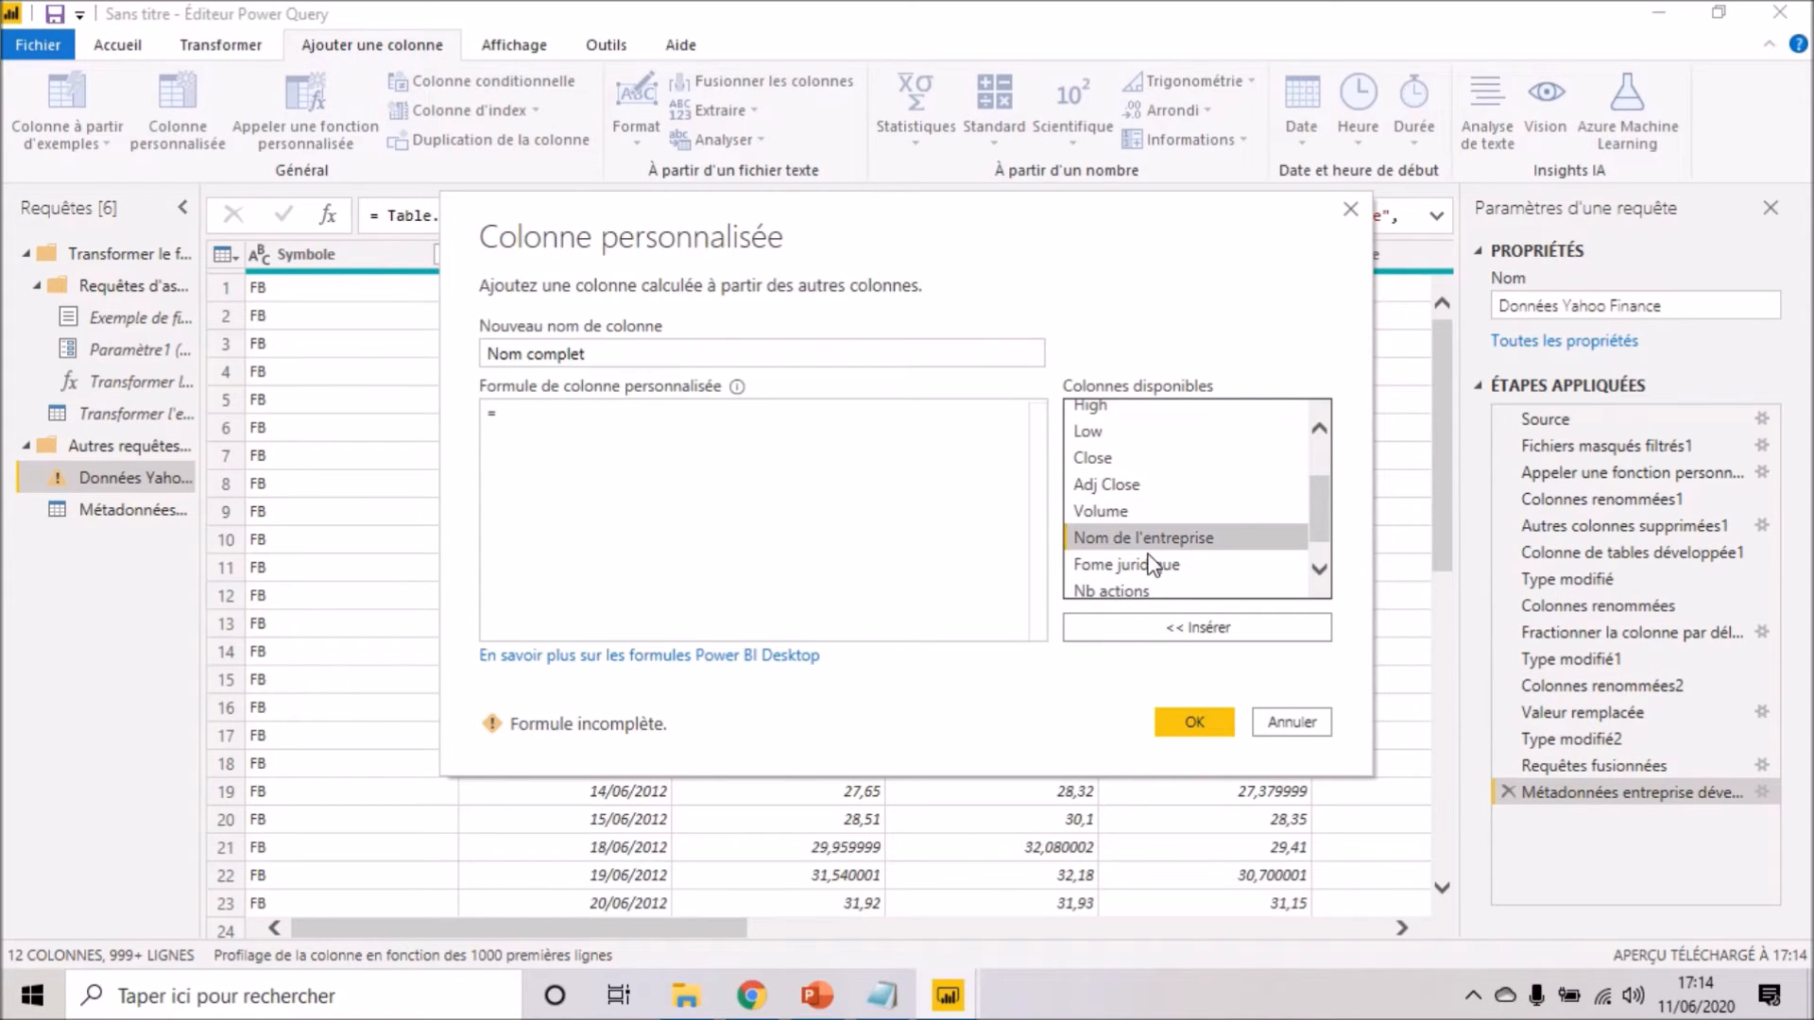
double_click(1132, 546)
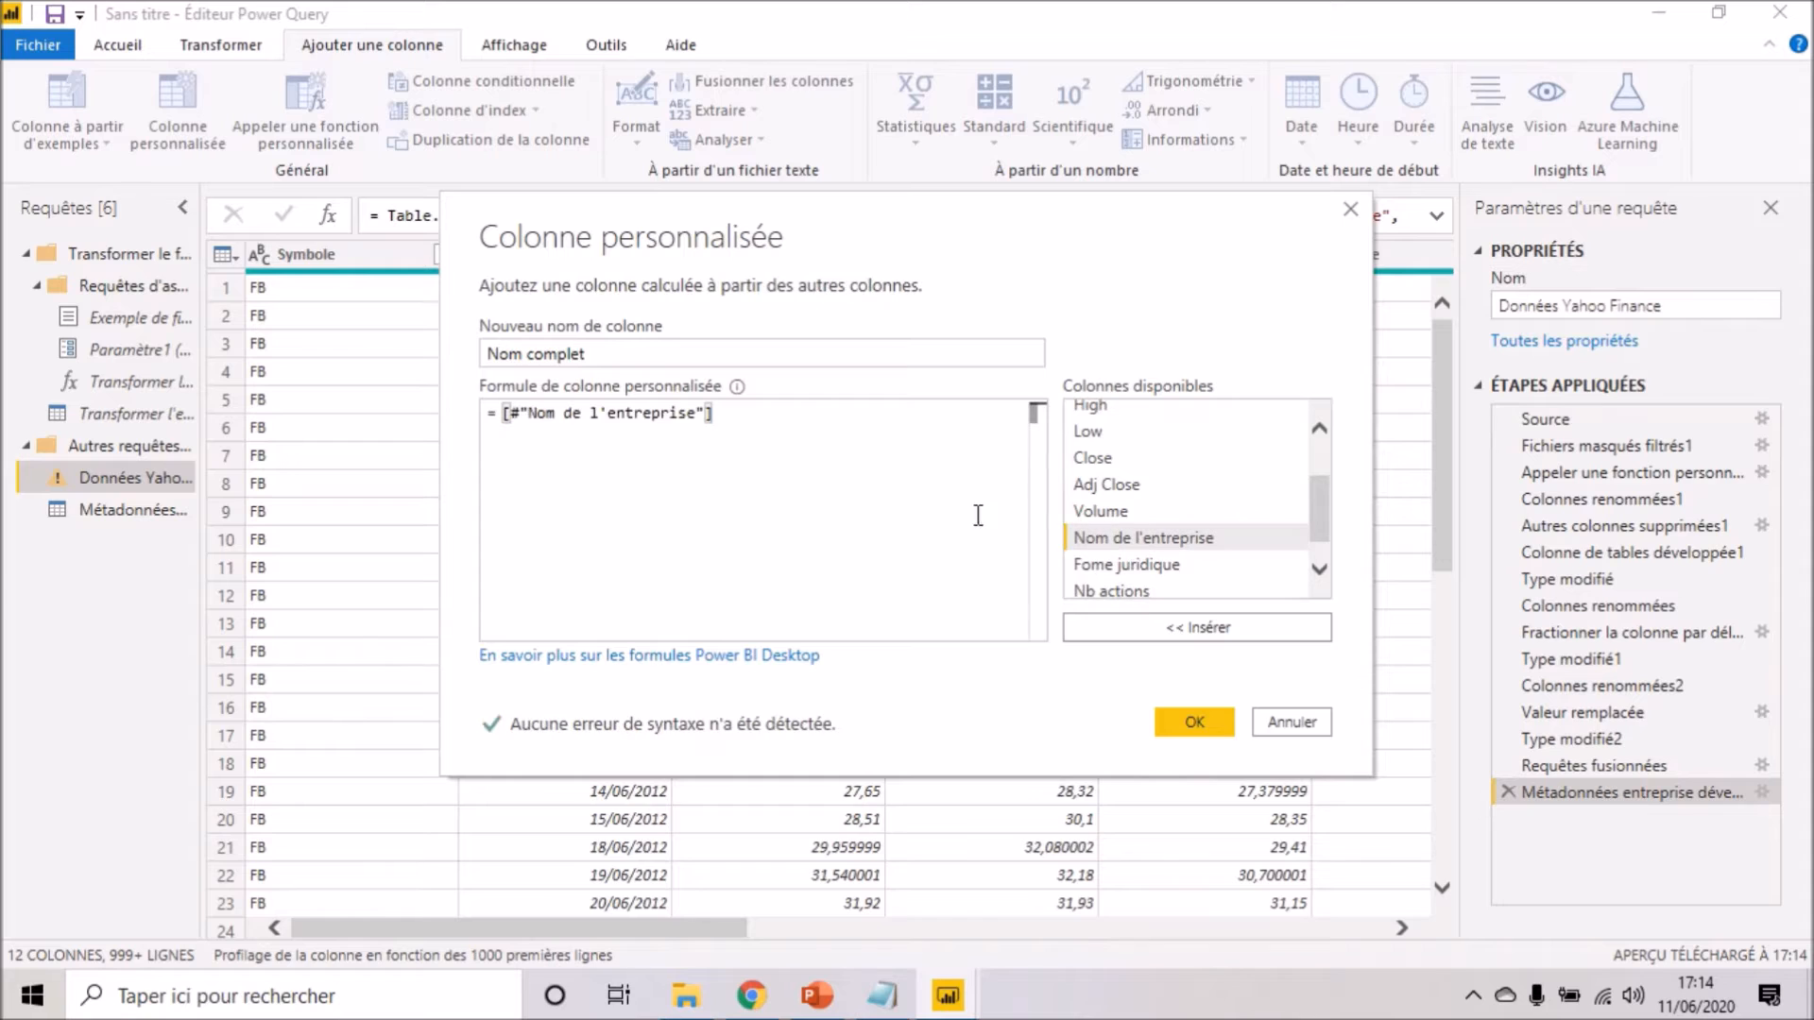
type("&")
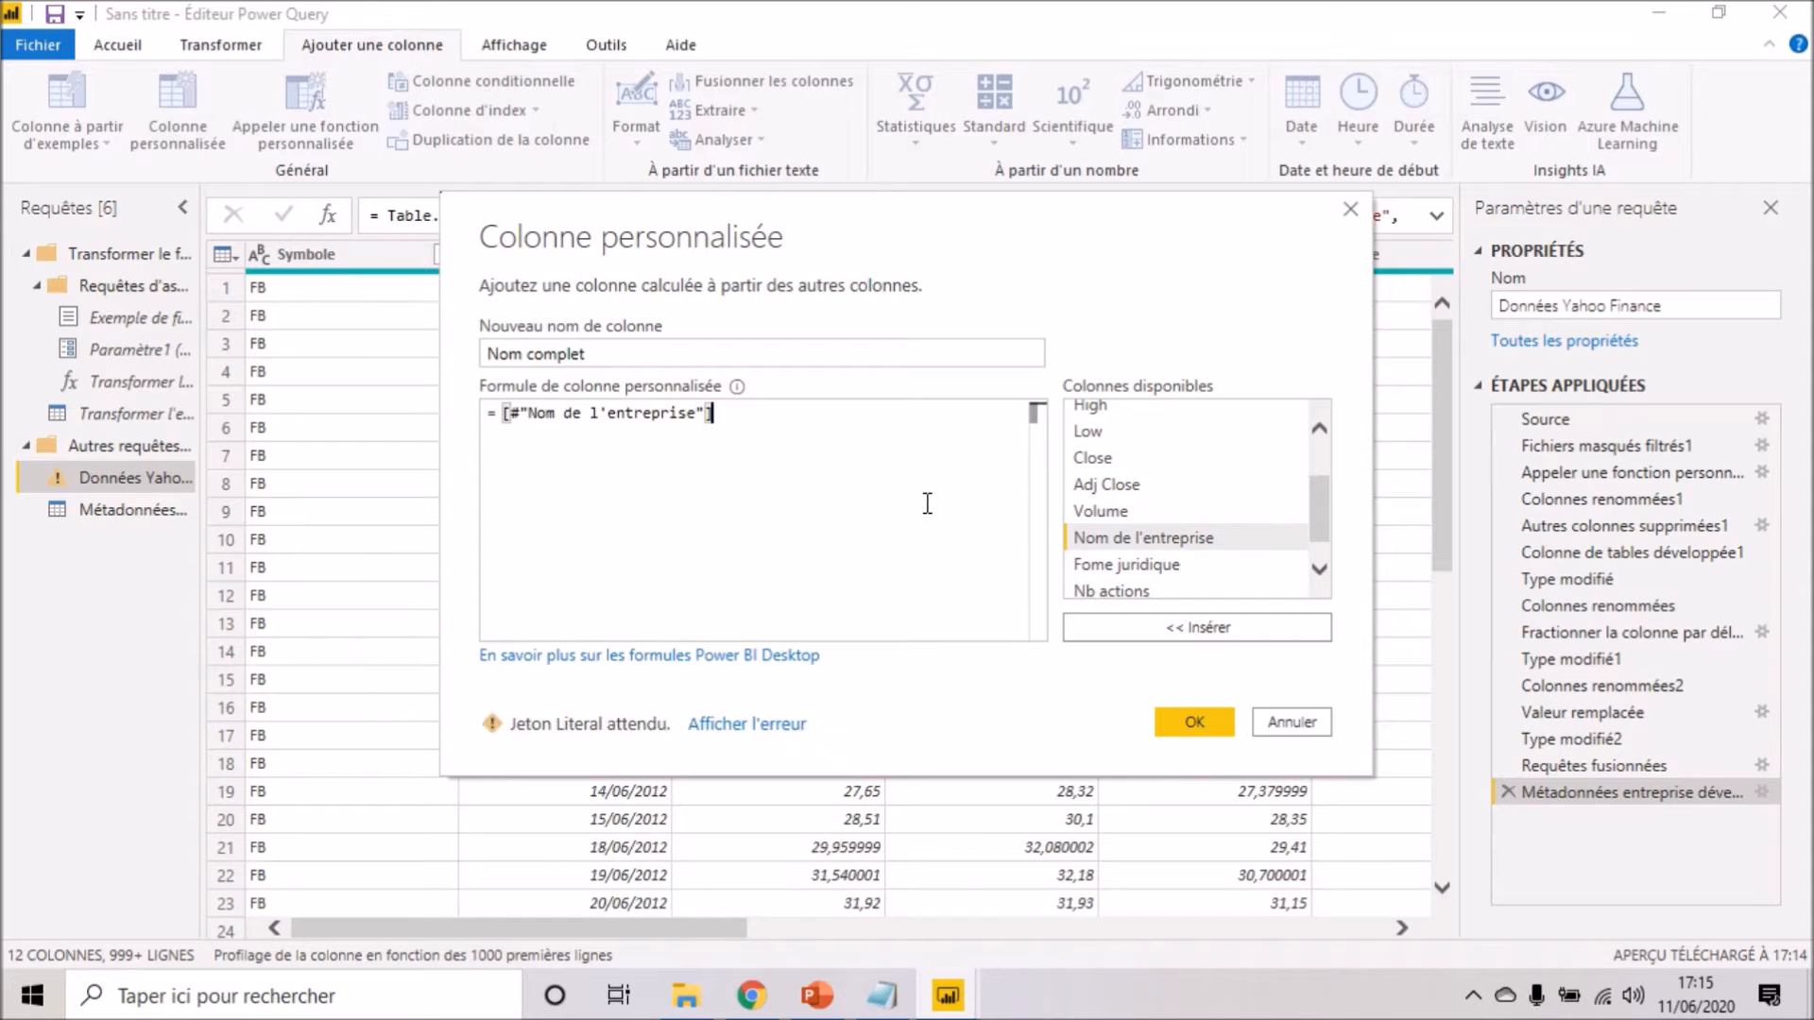
type("\"")
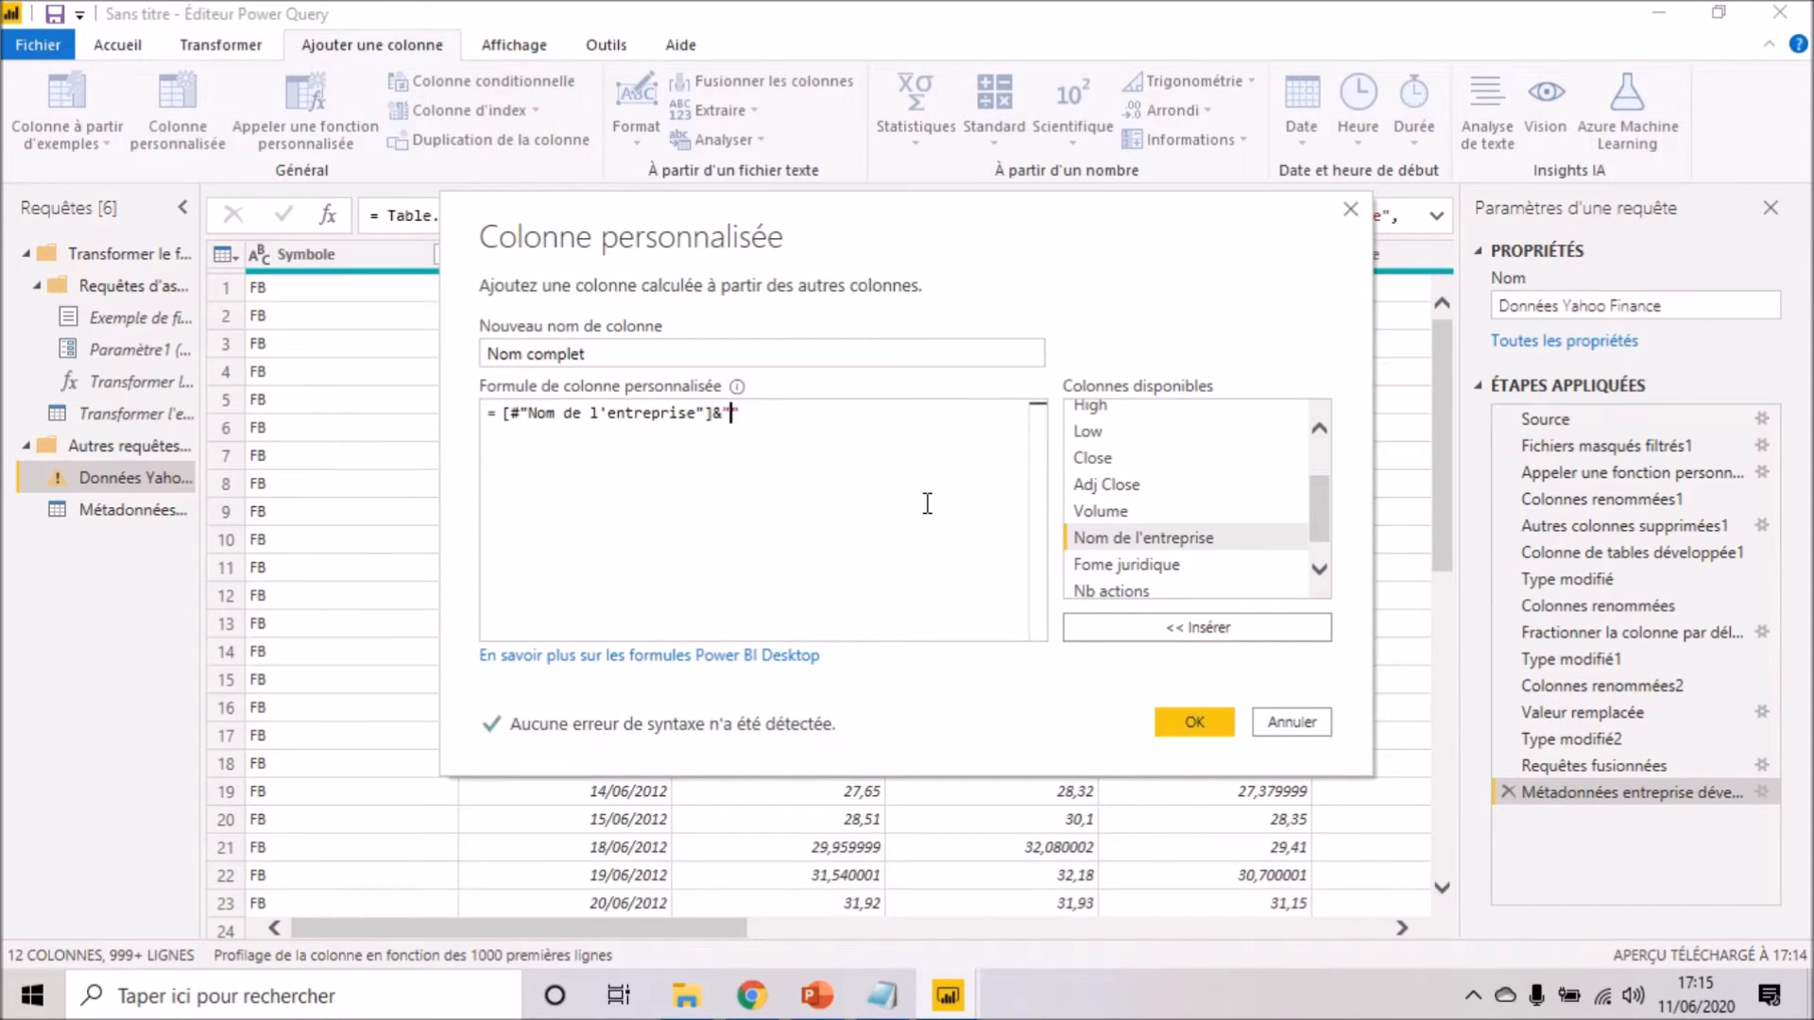
type(", \"&")
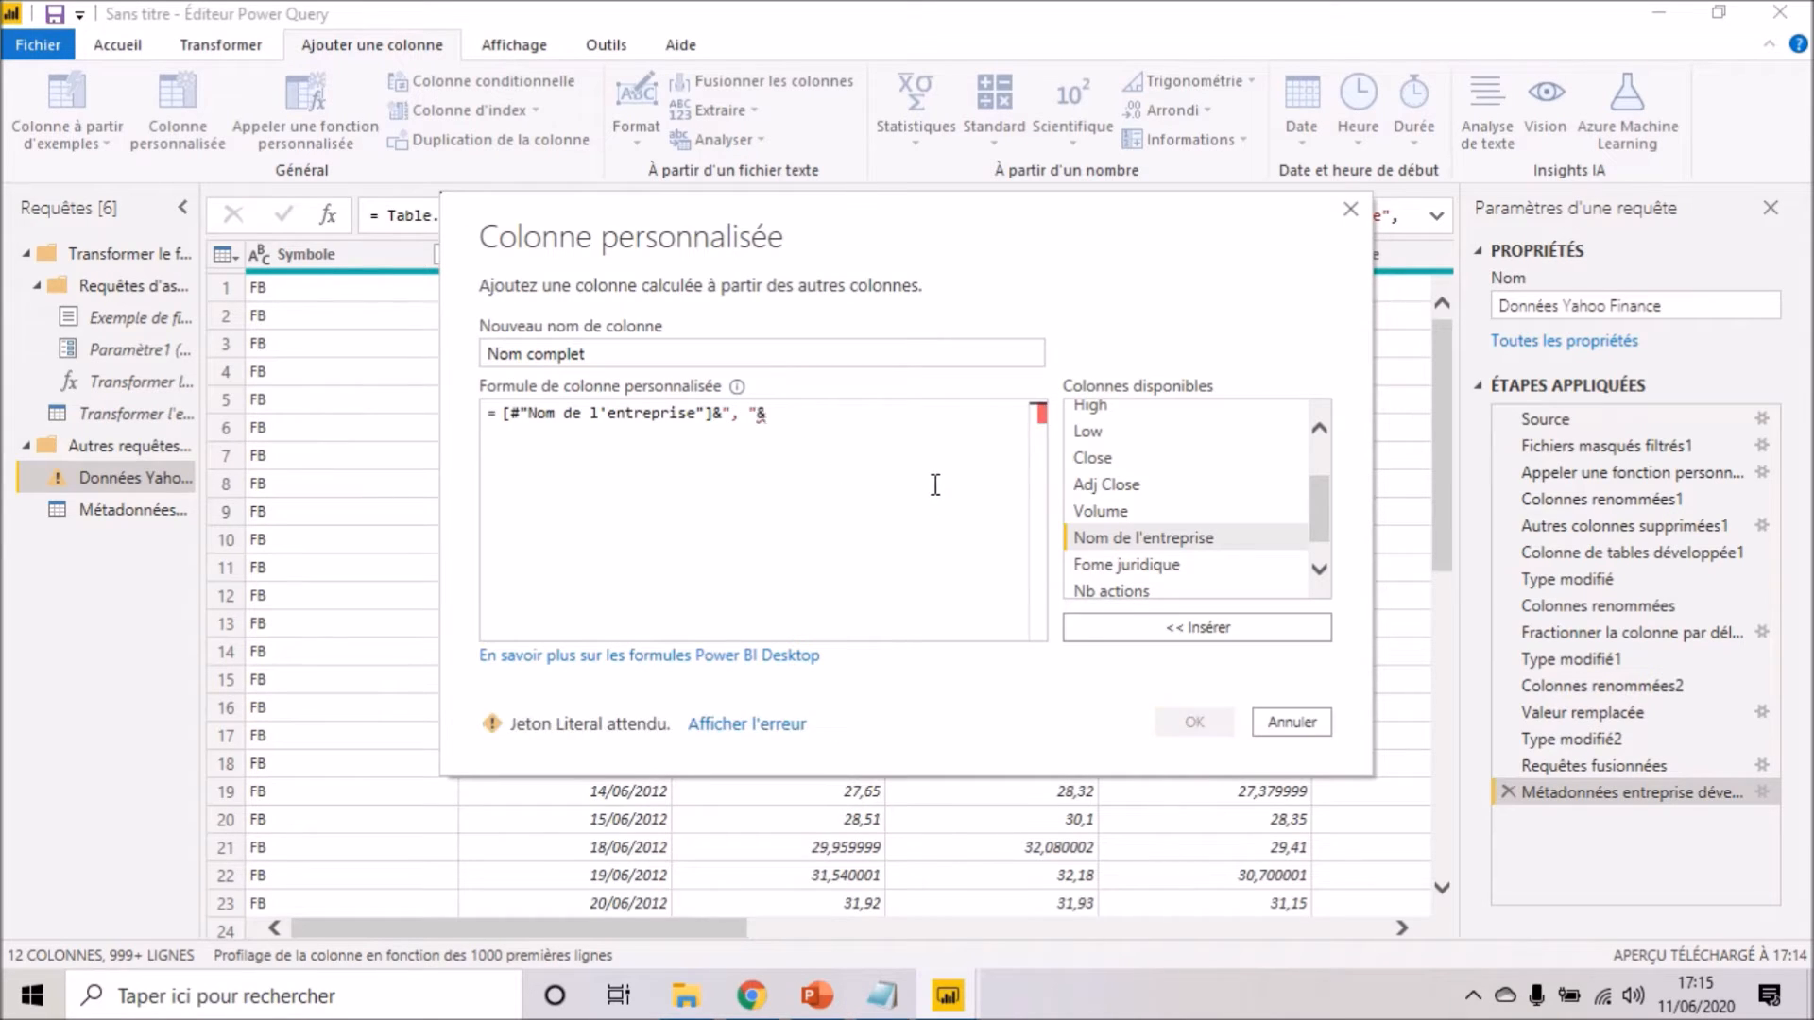
scroll(1170, 529, "down", 1)
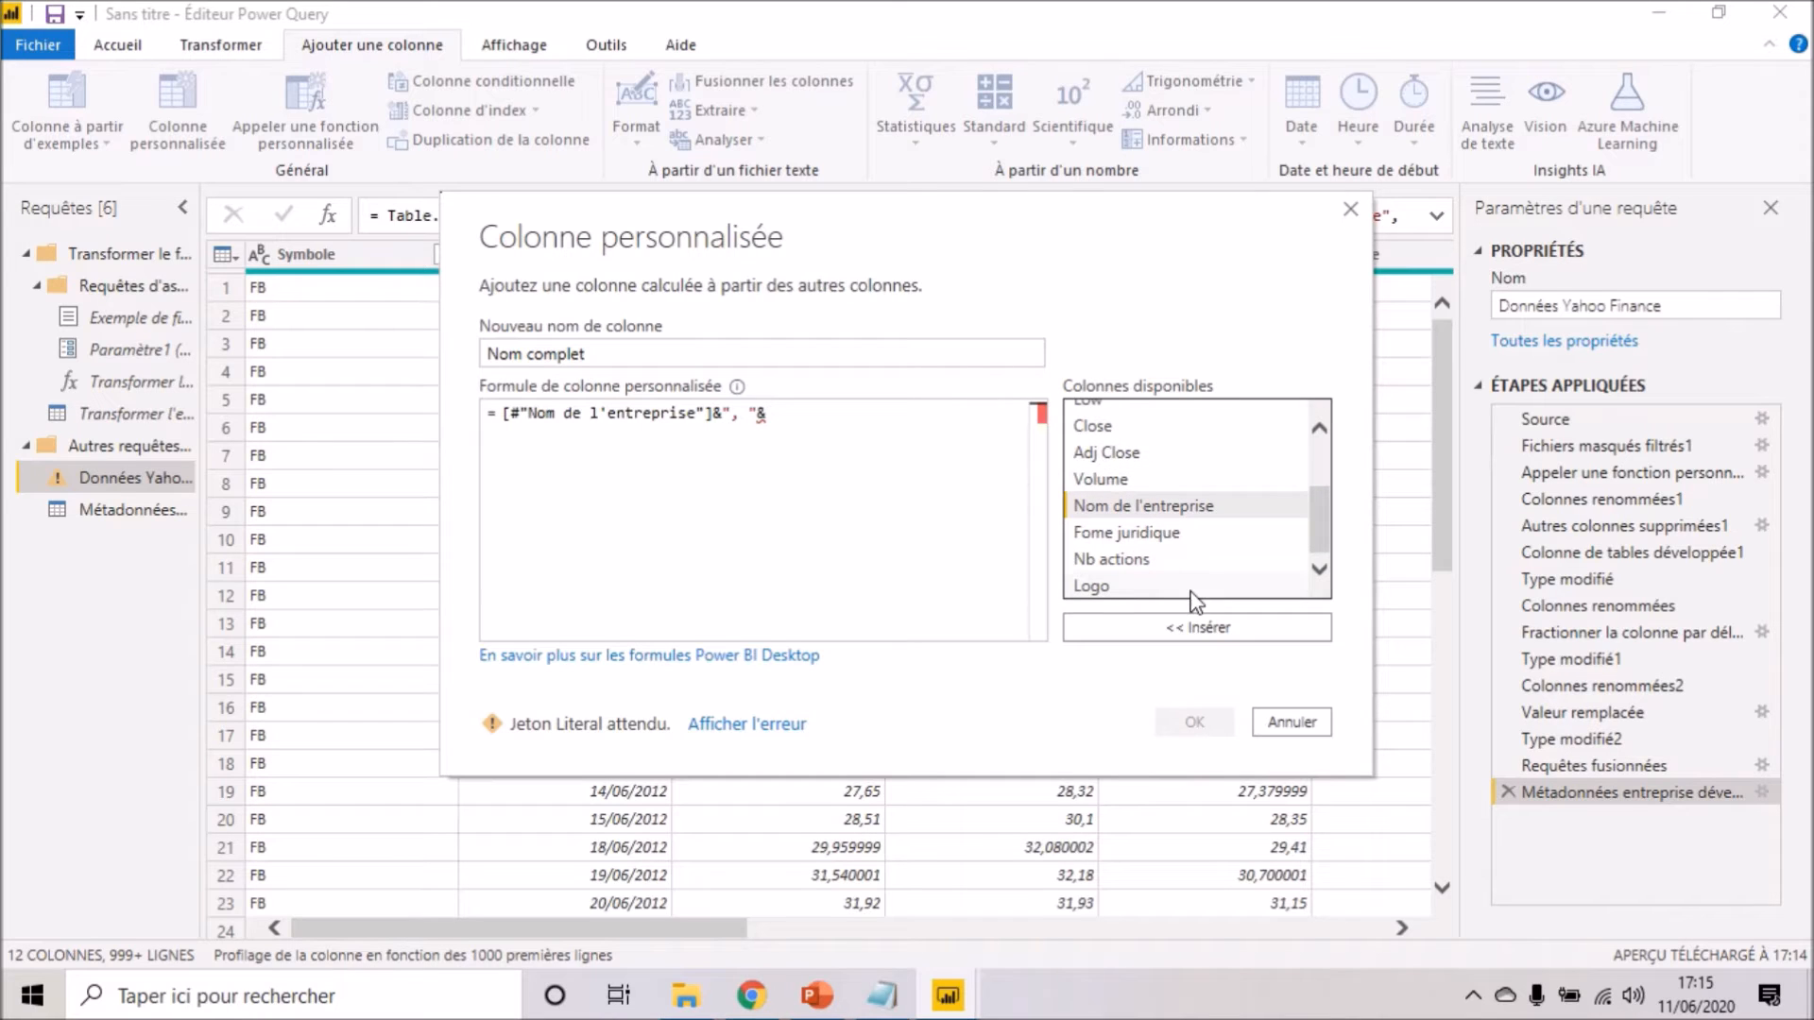
double_click(1159, 536)
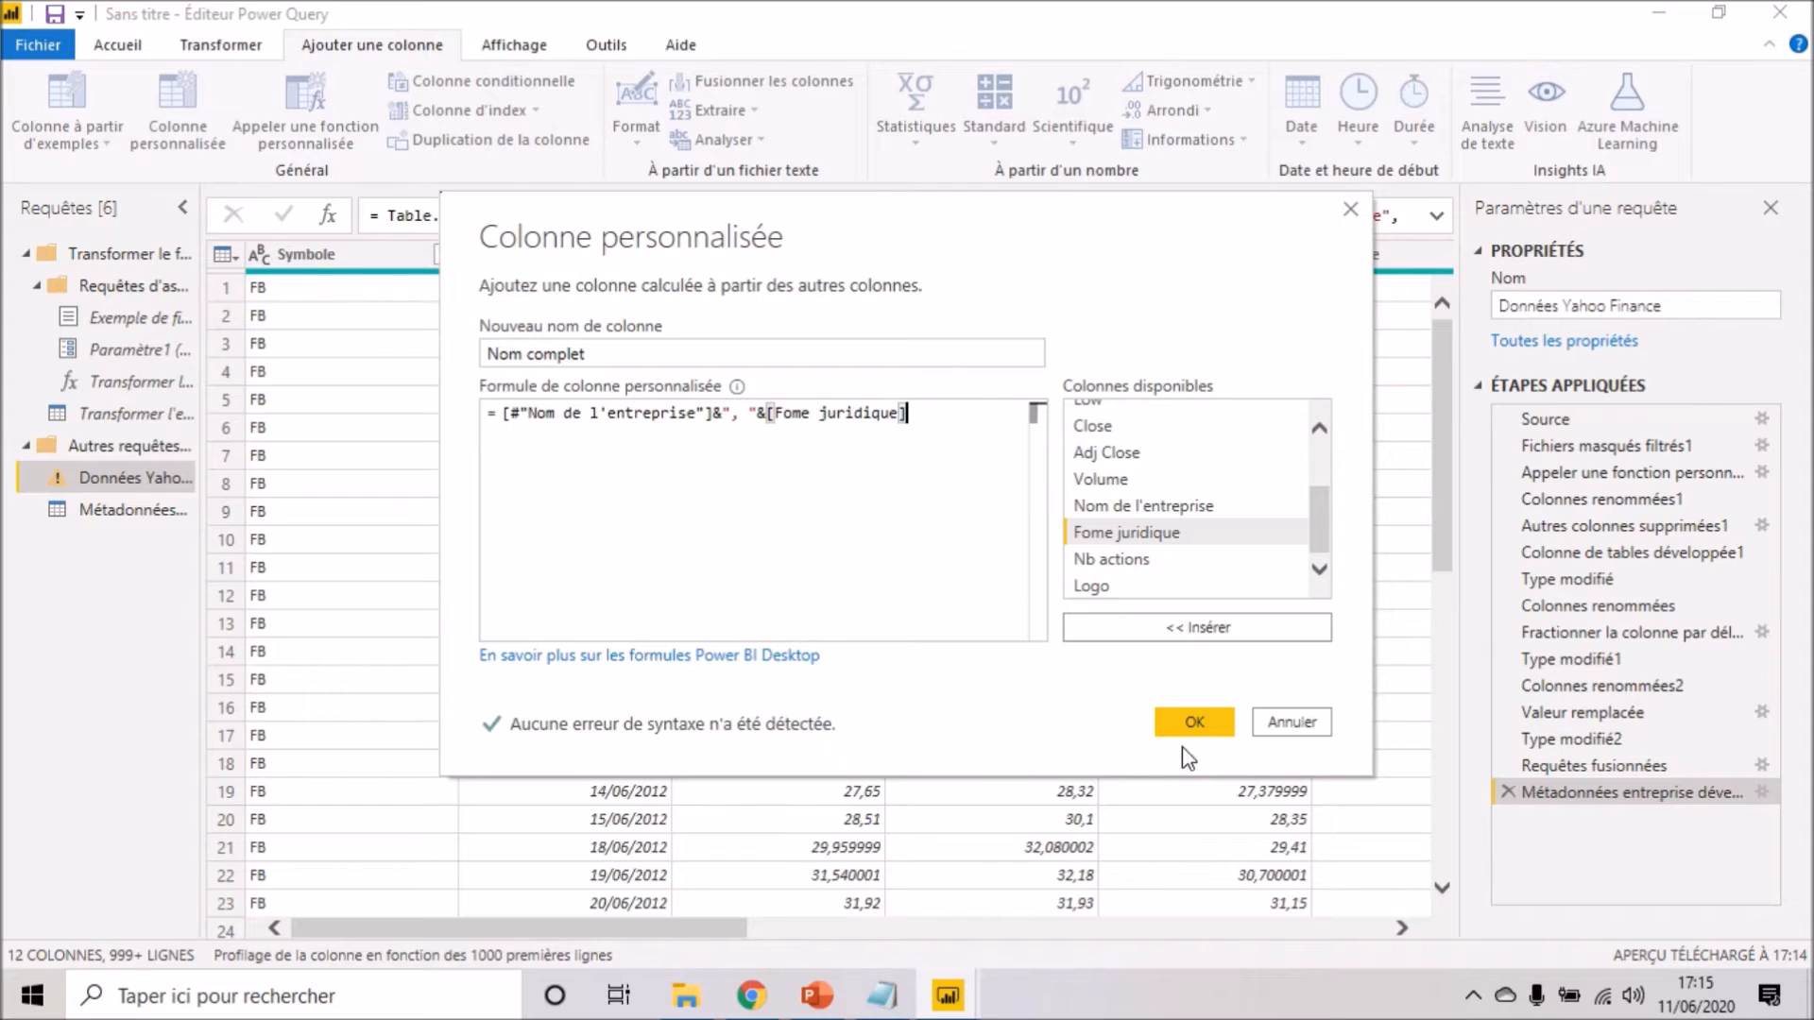
left_click(631, 358)
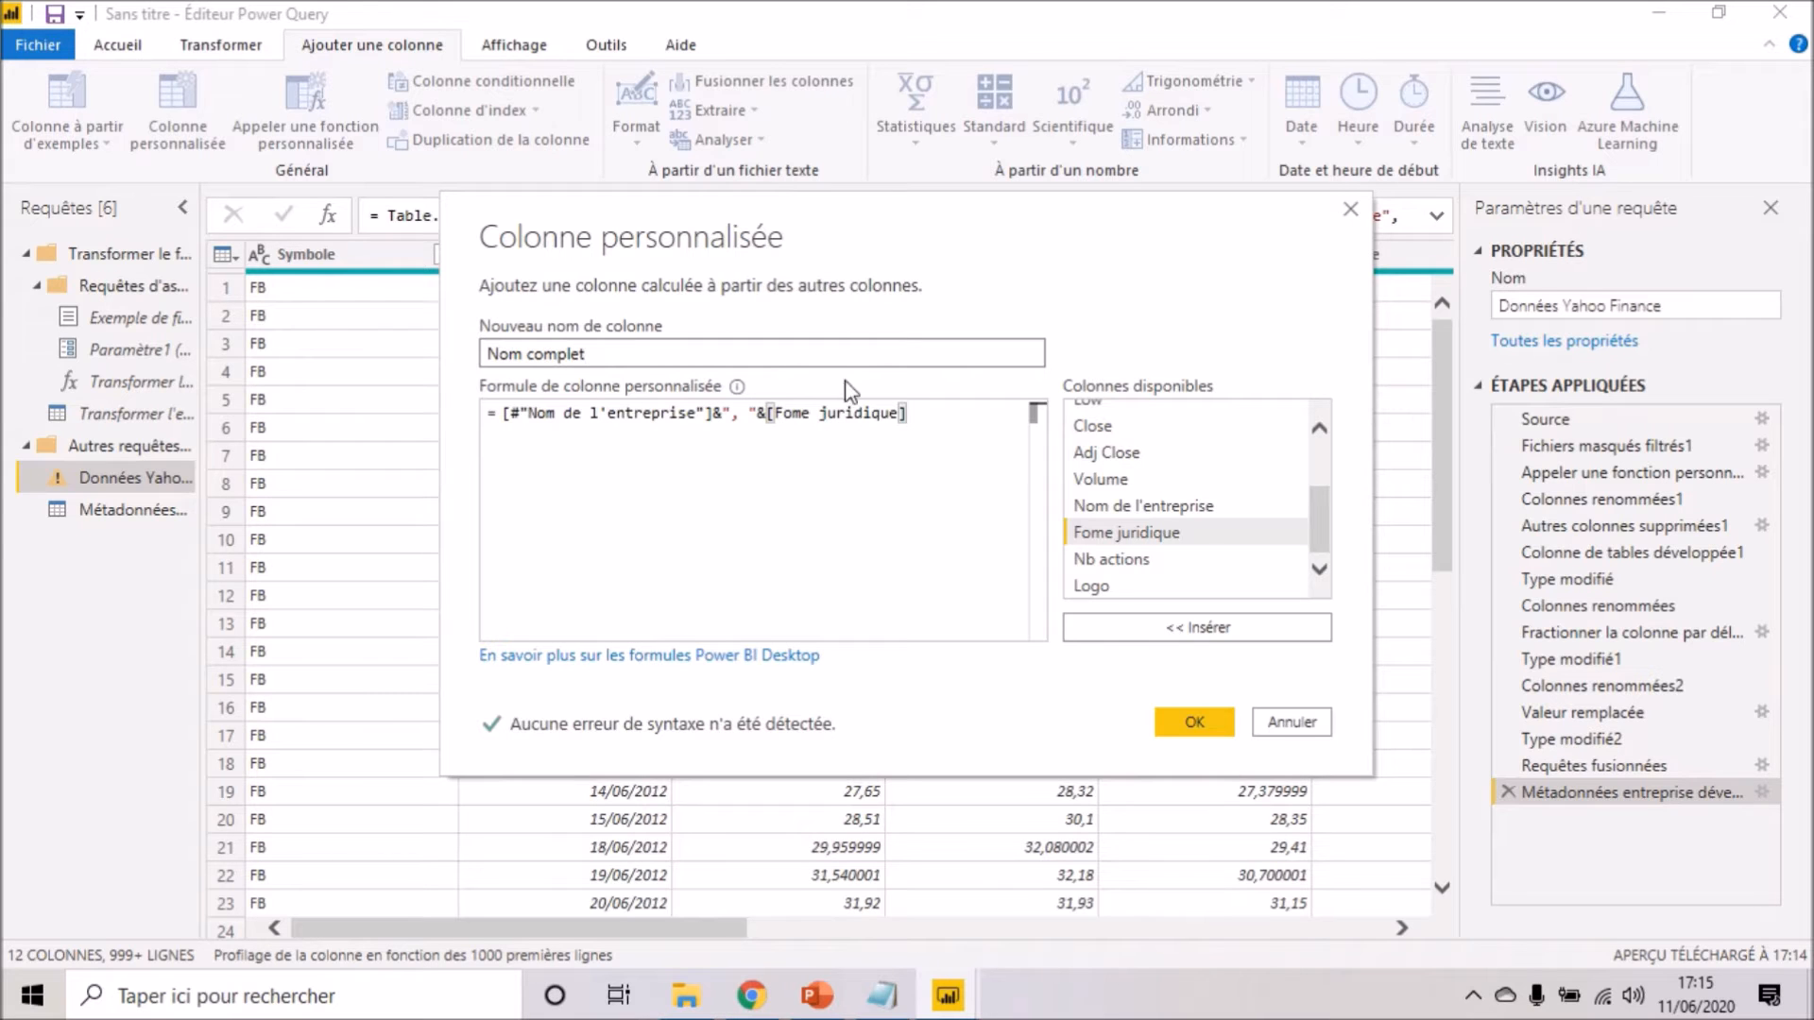
left_click(1203, 716)
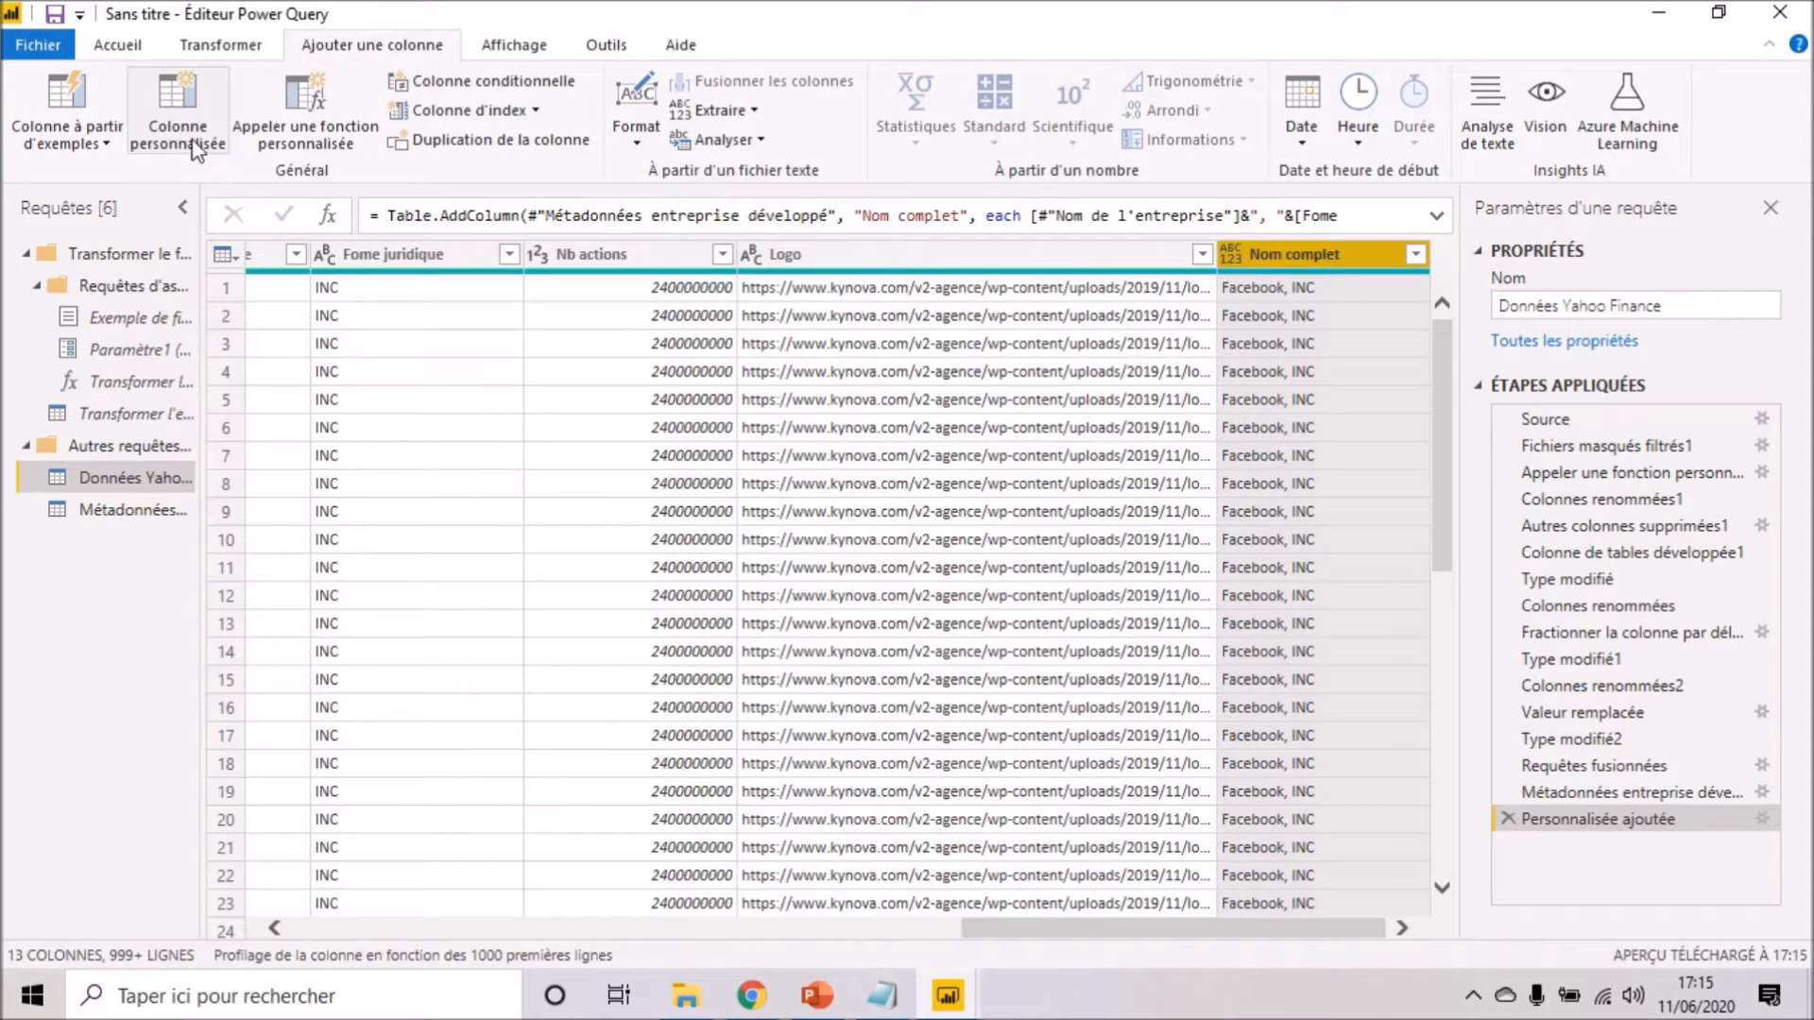
- Start another custom column and name it Cpapitalisation boursière
left_click(189, 113)
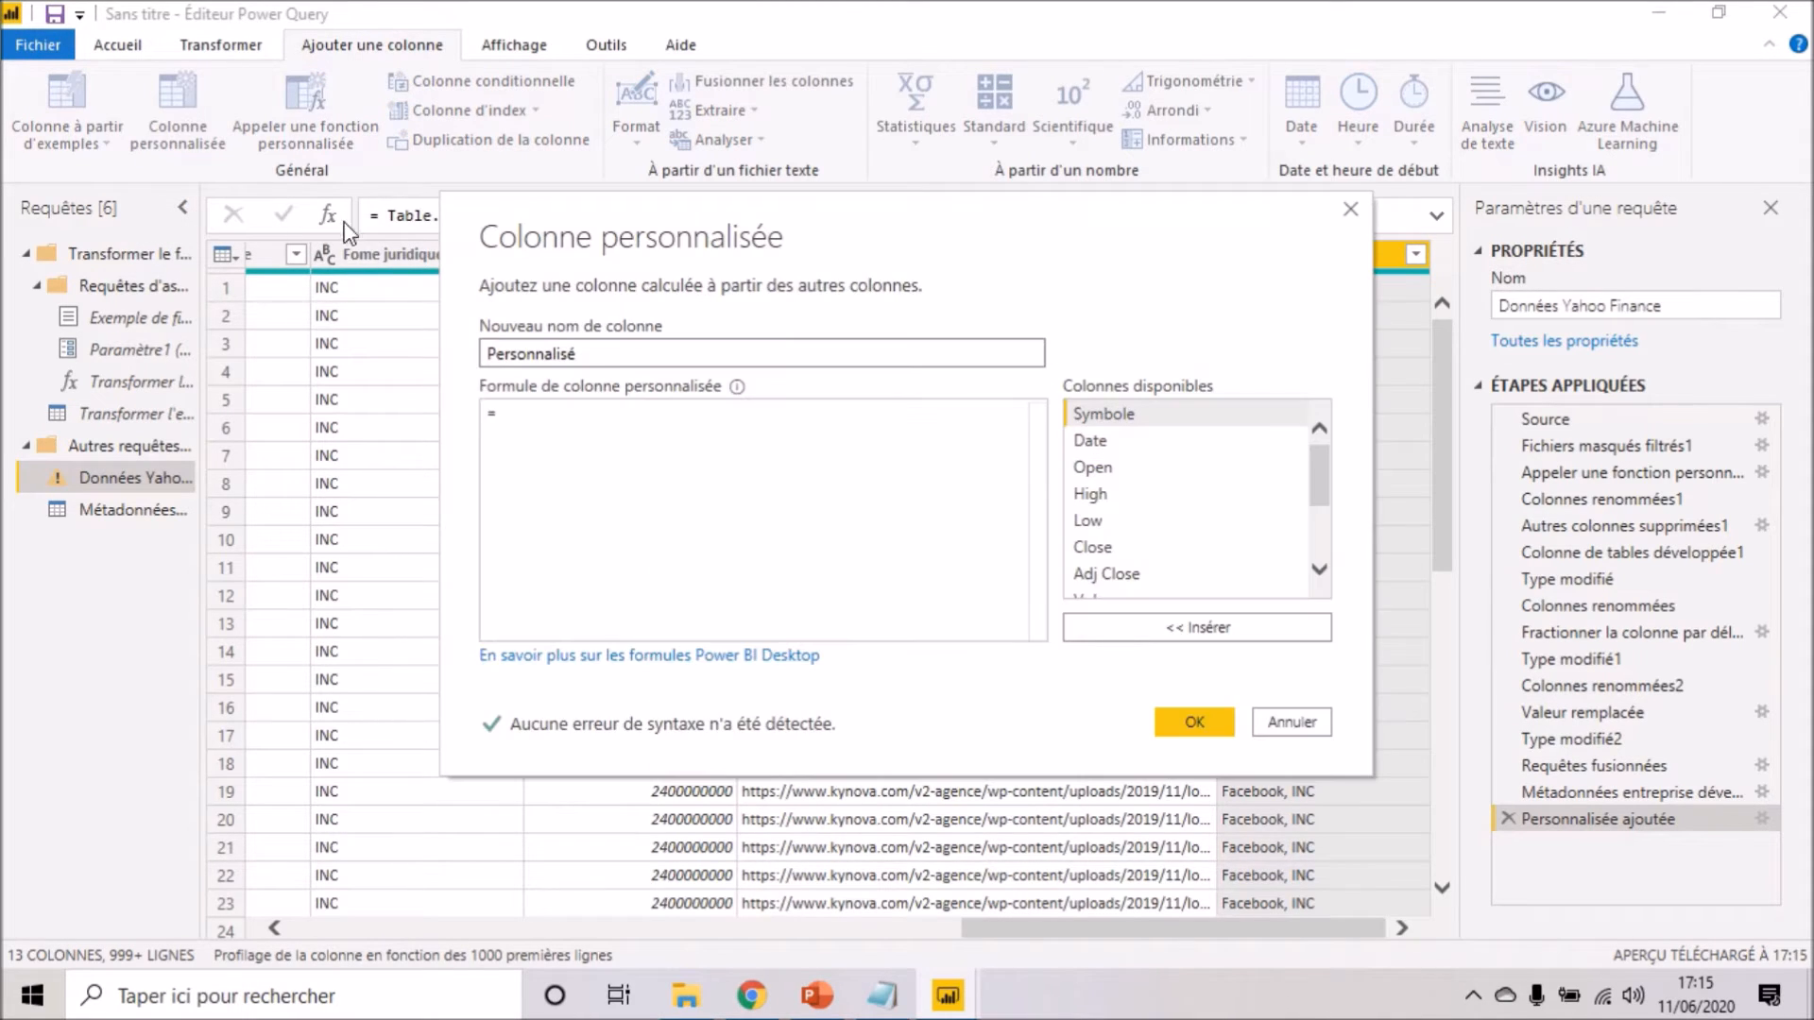
left_click(627, 355)
key("BackSpace")
key("BackSpace")
key("BackSpace")
key("BackSpace")
key("BackSpace")
key("BackSpace")
key("BackSpace")
key("BackSpace")
key("BackSpace")
key("BackSpace")
key("BackSpace")
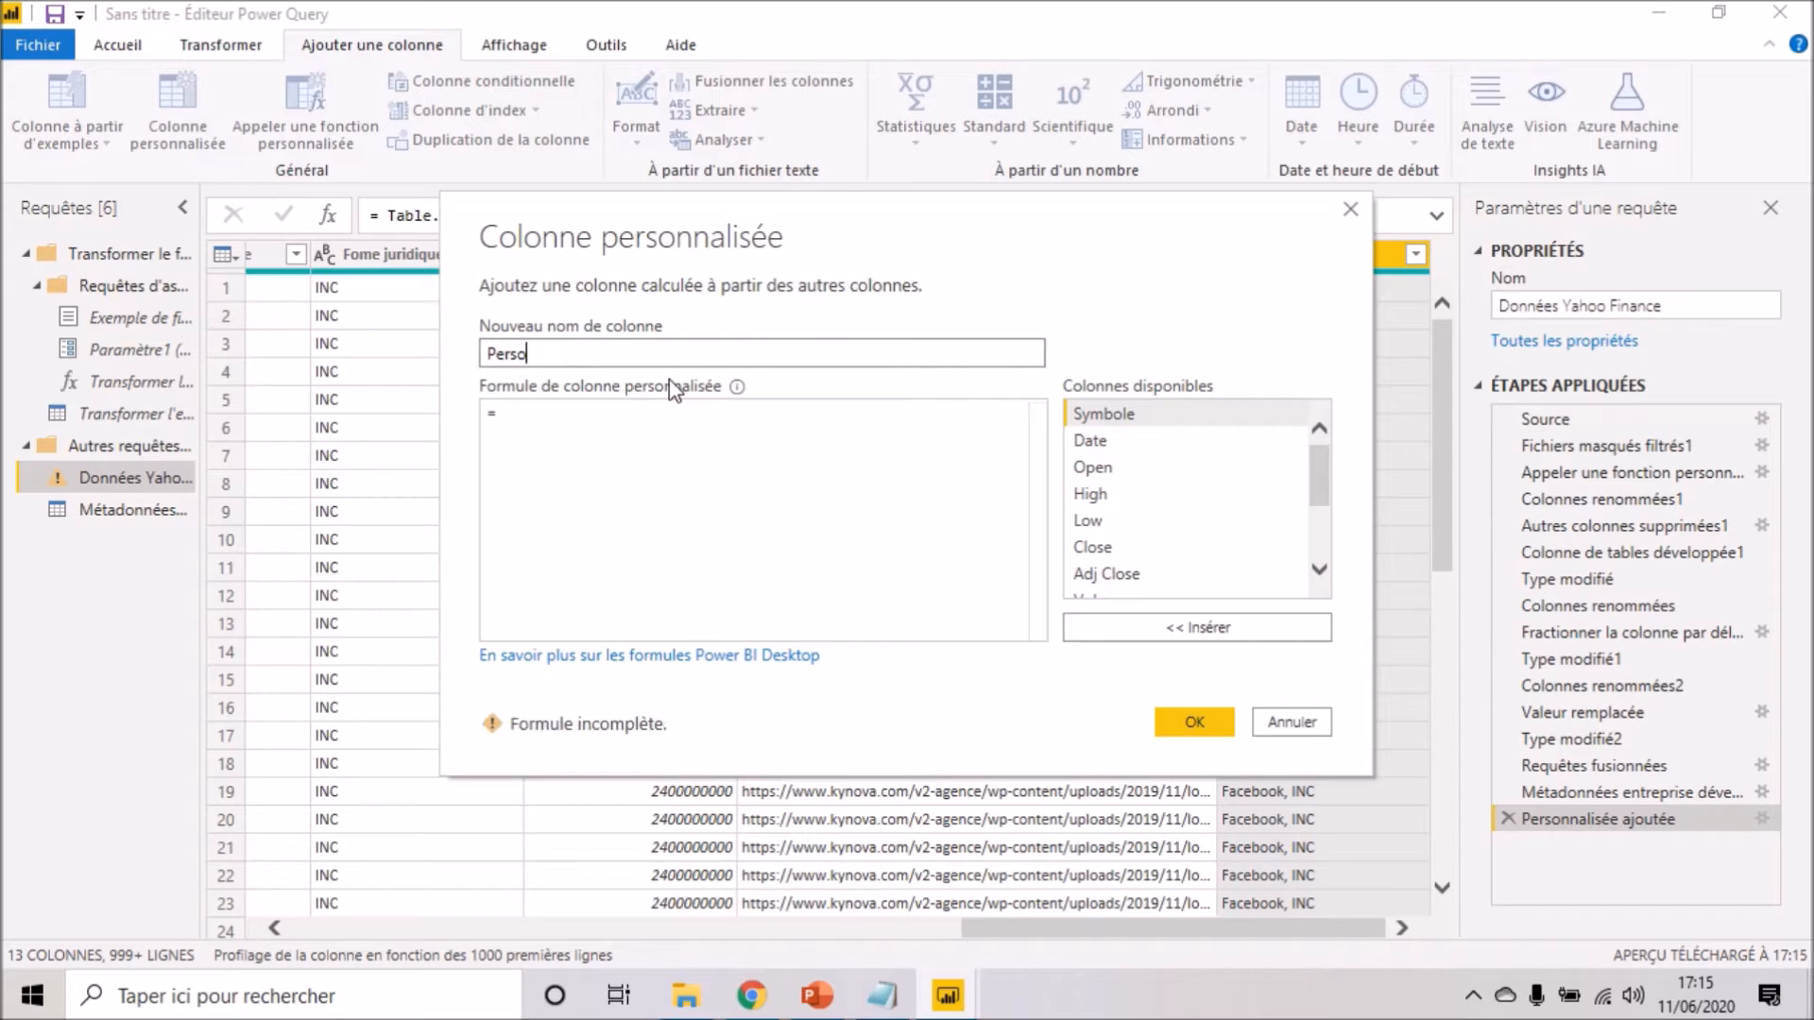
type("Cpapitalisation boursiè")
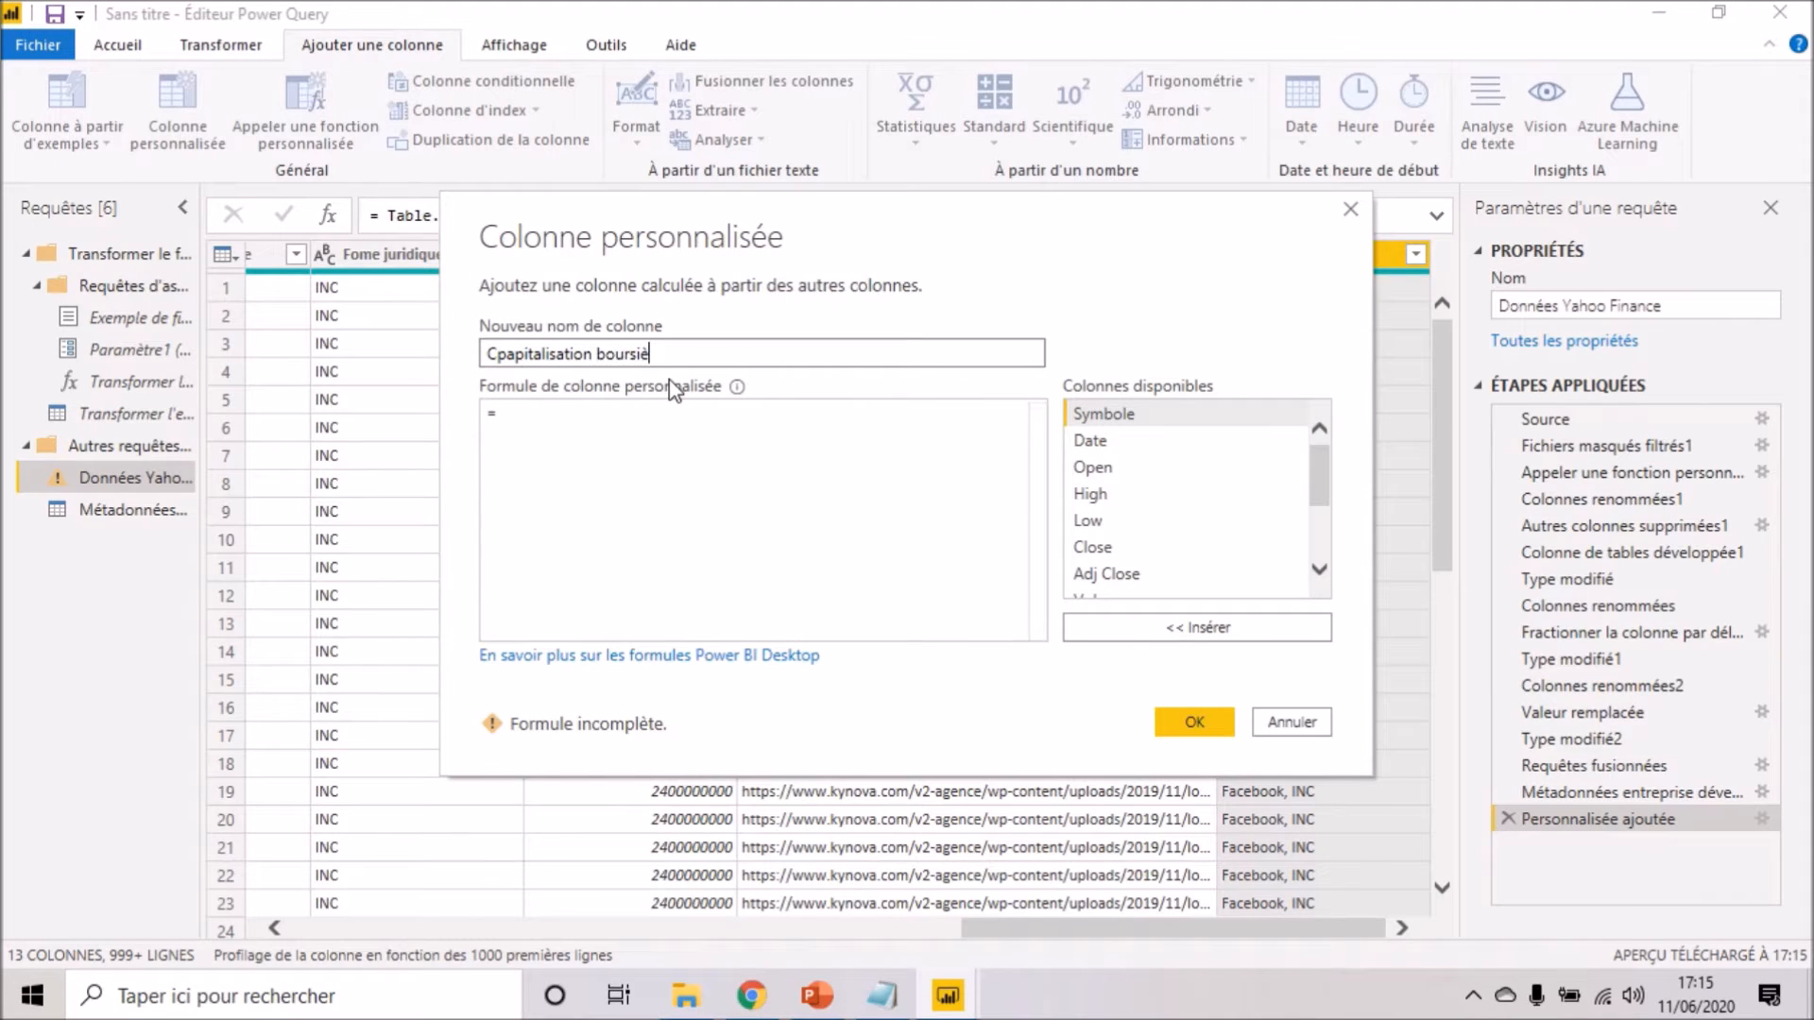
type("re")
- Create the Cpapitalisation boursière column with the formula [Adj Close]*[Nb actions]
left_click(658, 422)
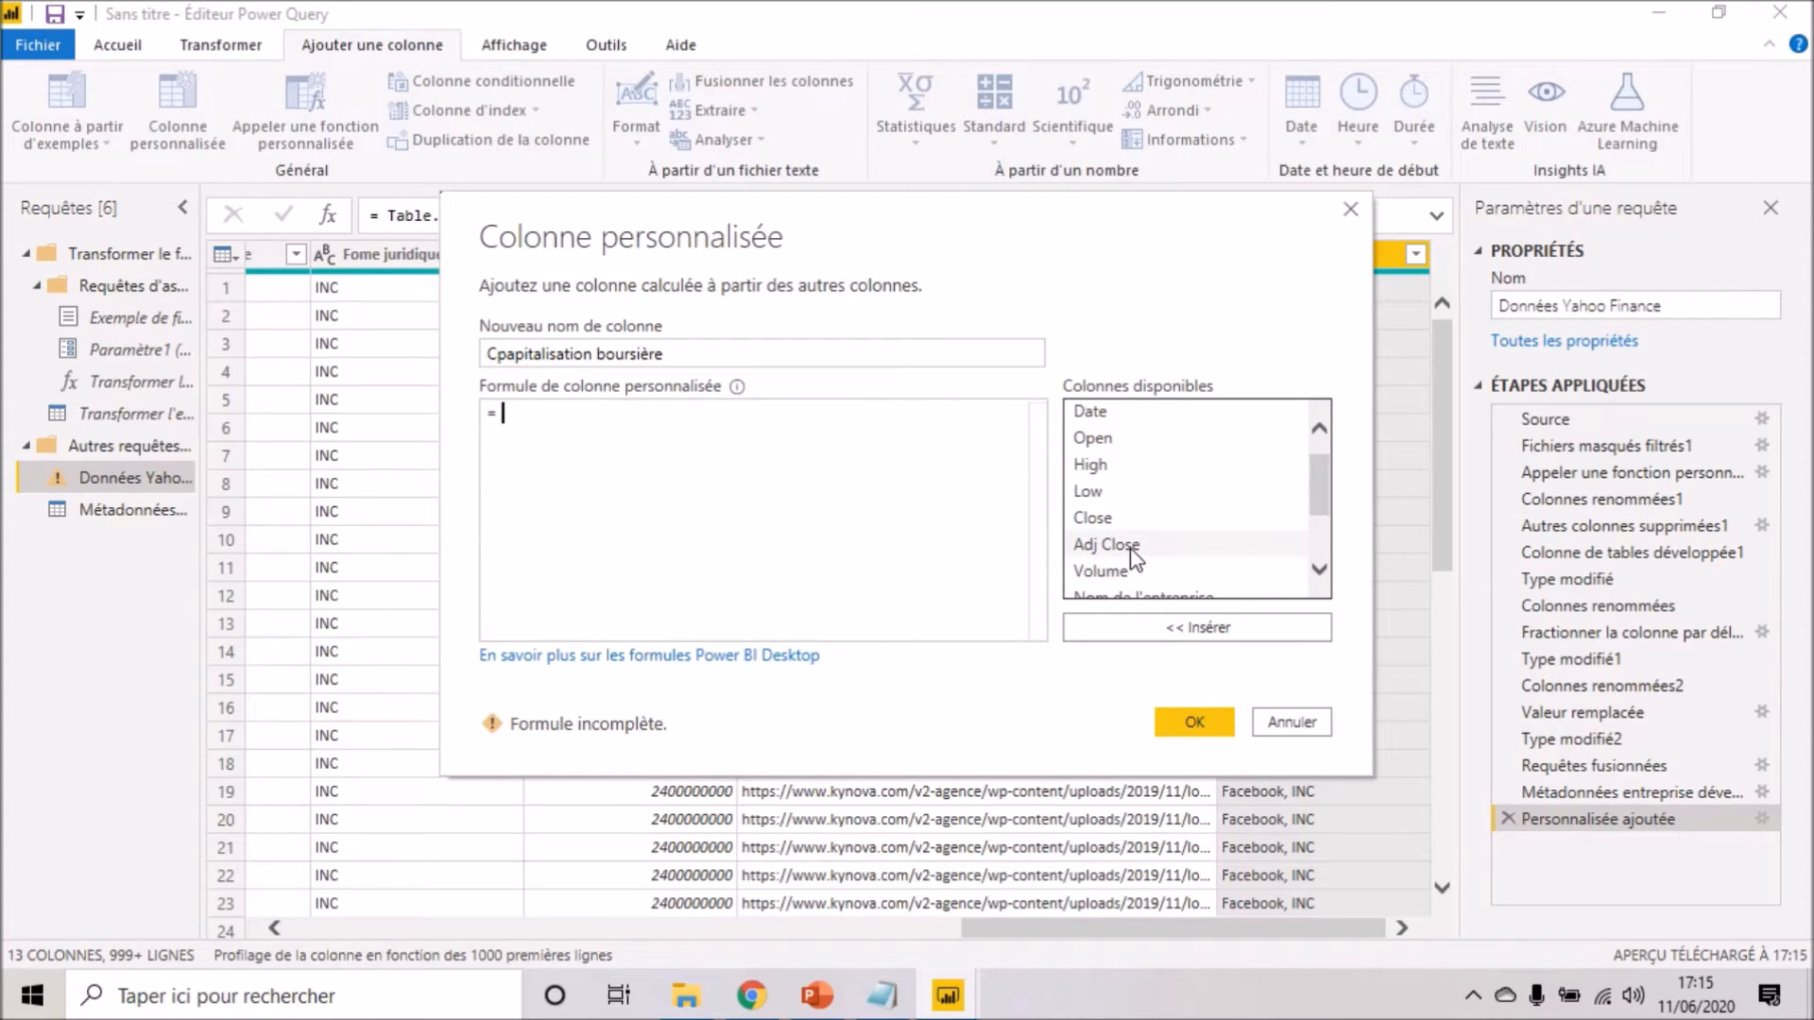
double_click(1131, 550)
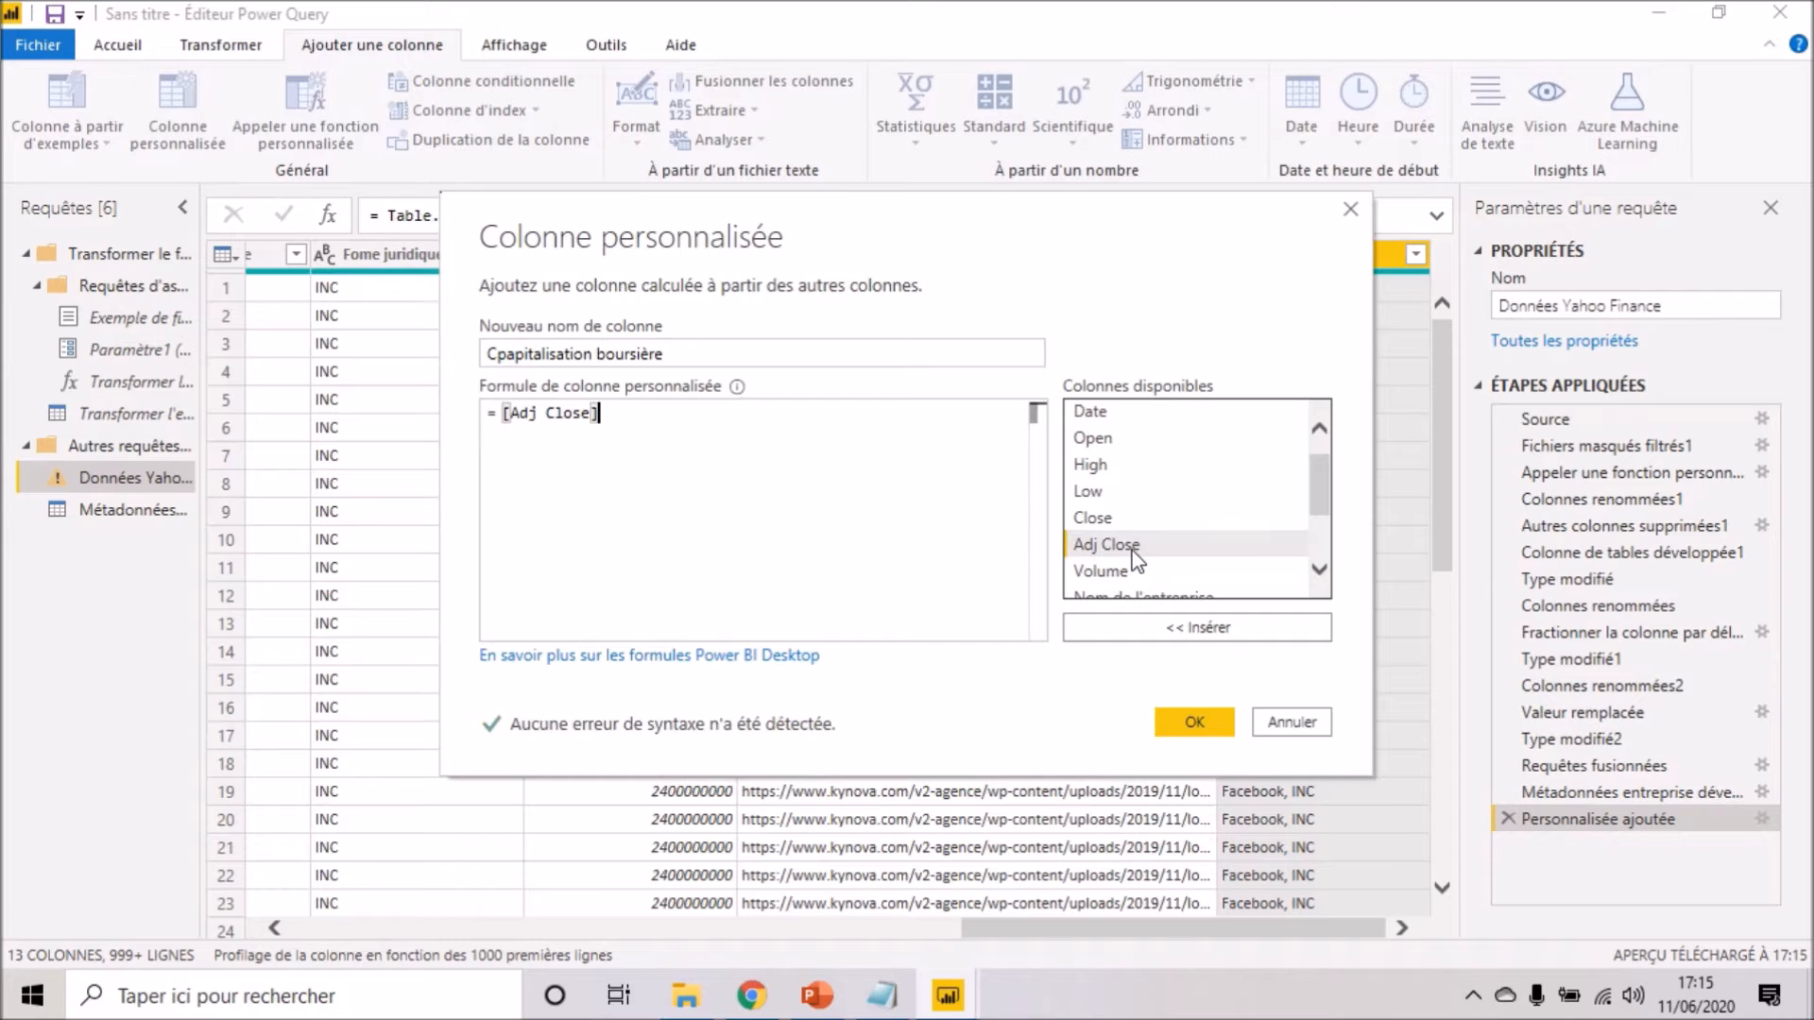
scroll(1134, 557, "down", 1)
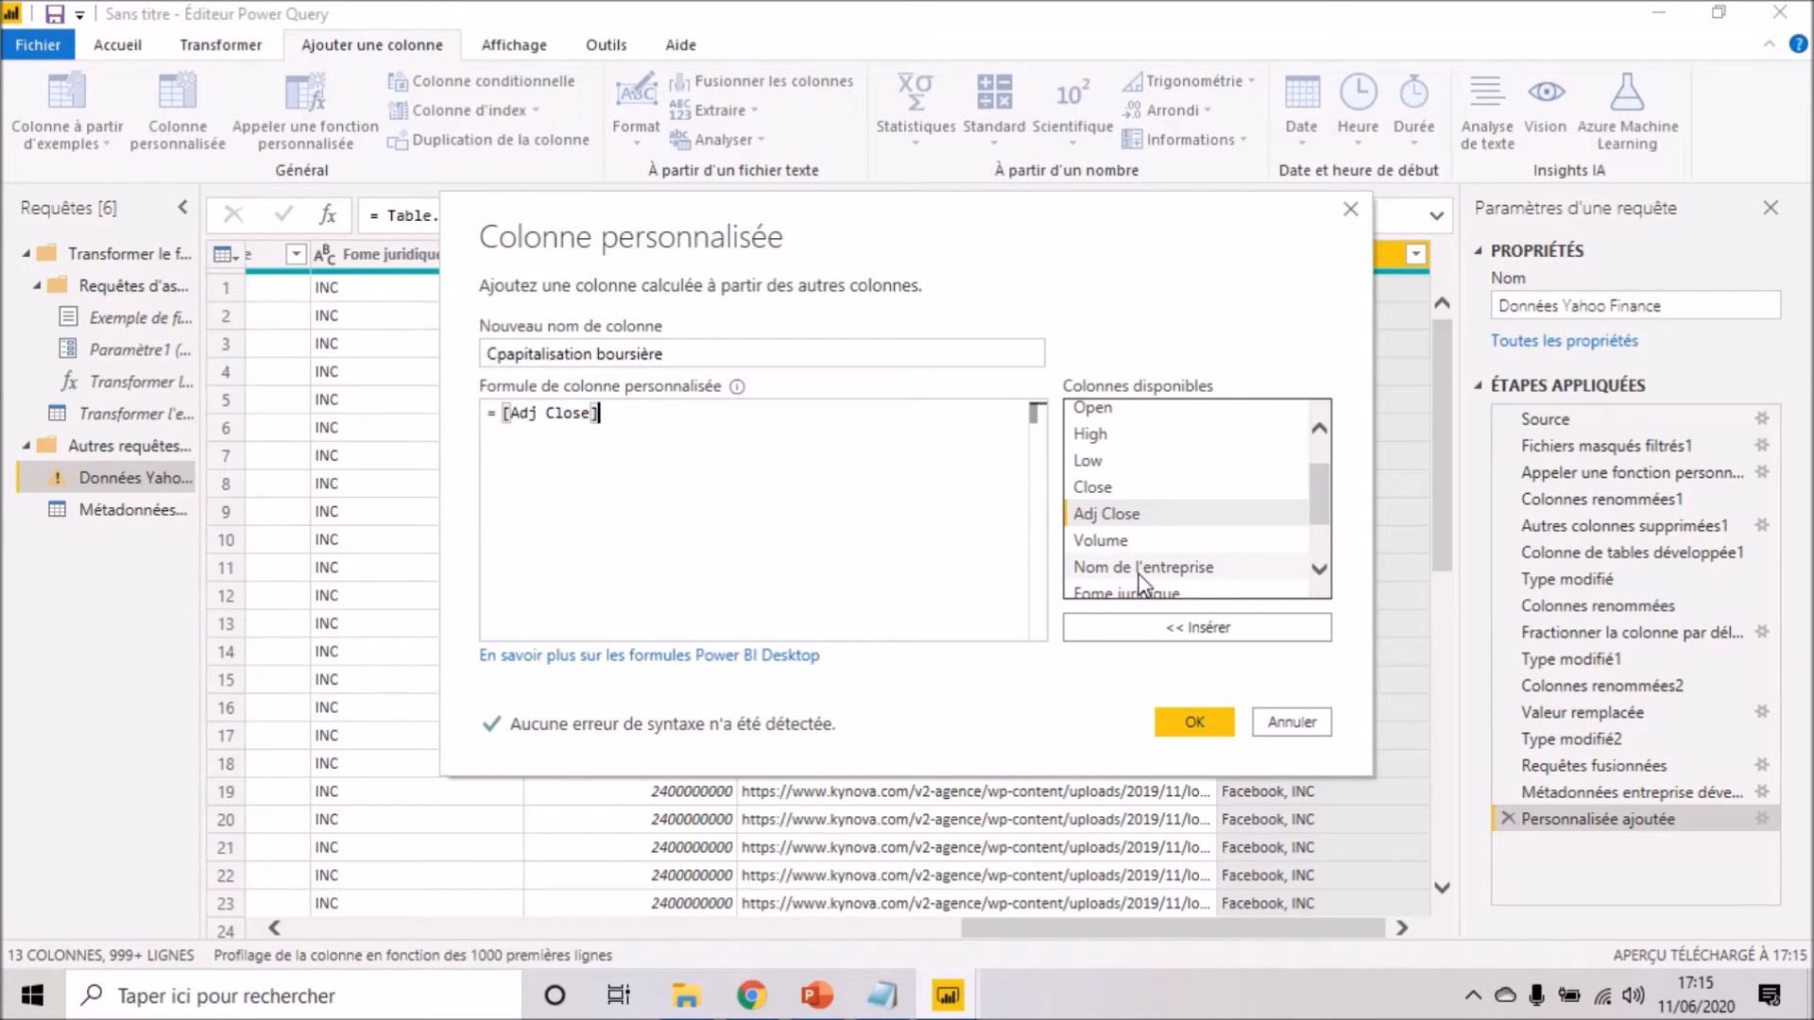
type("*")
scroll(1143, 567, "down", 2)
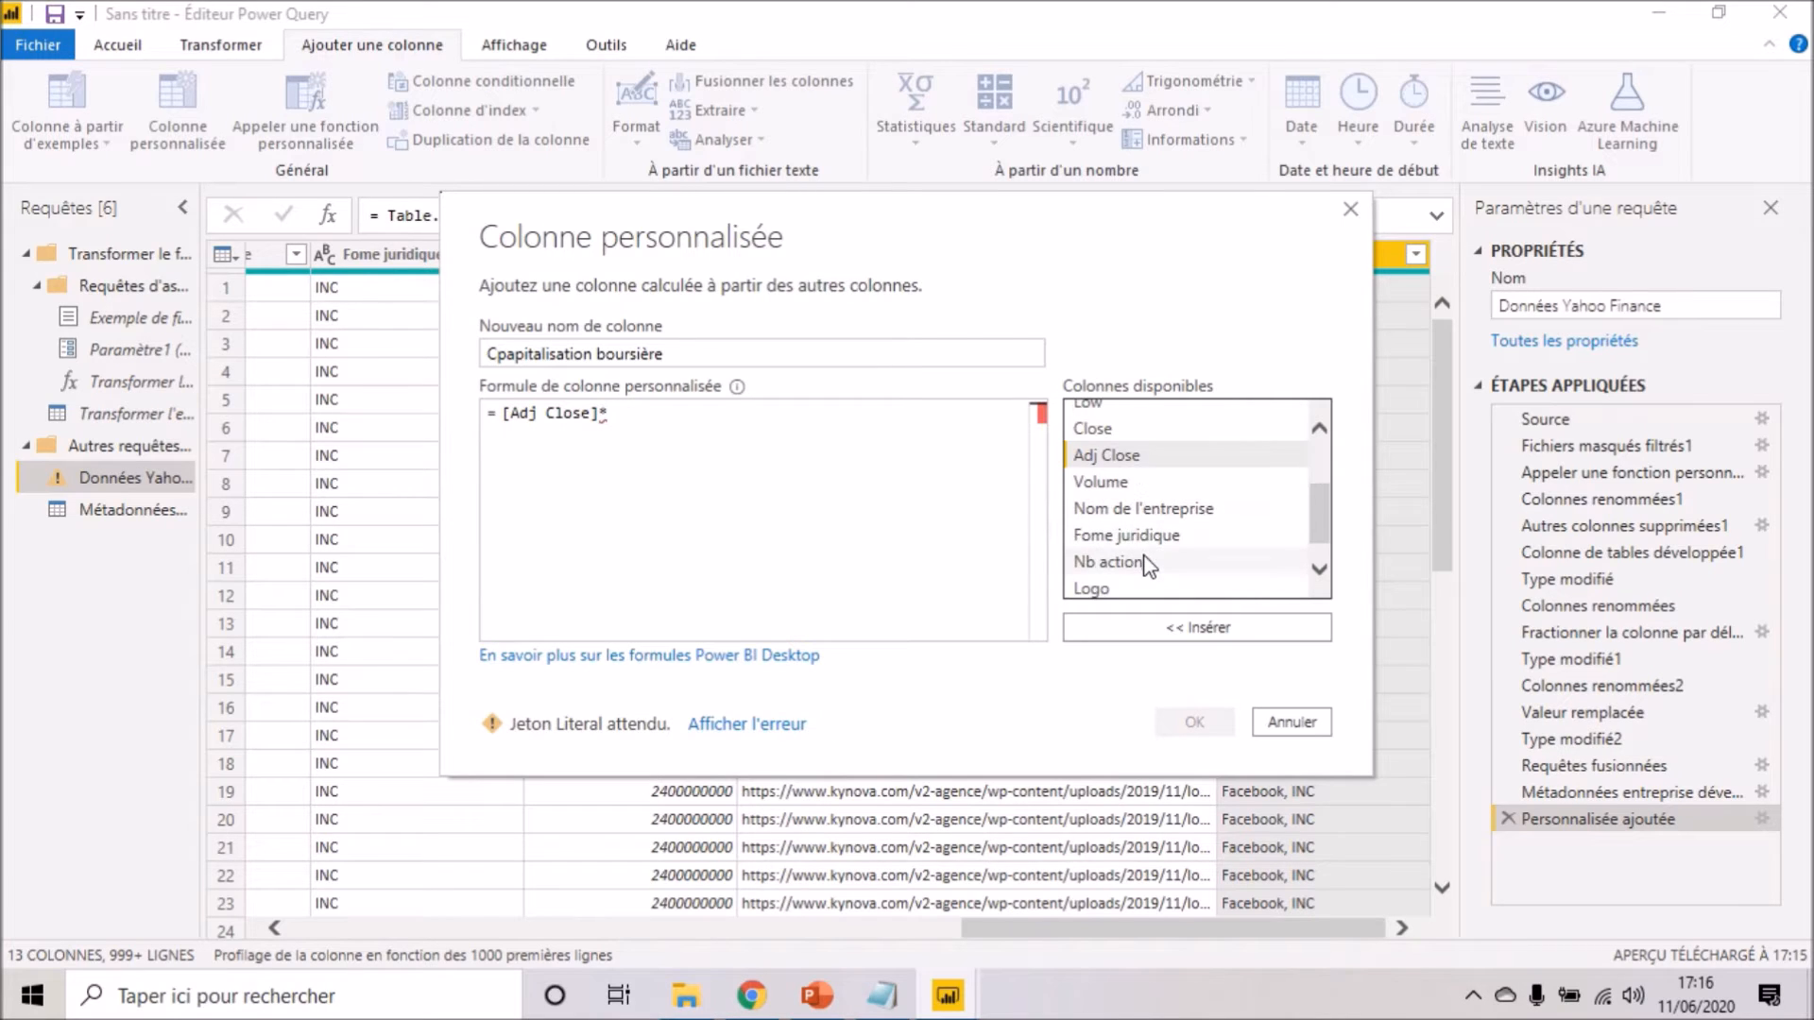
double_click(1145, 563)
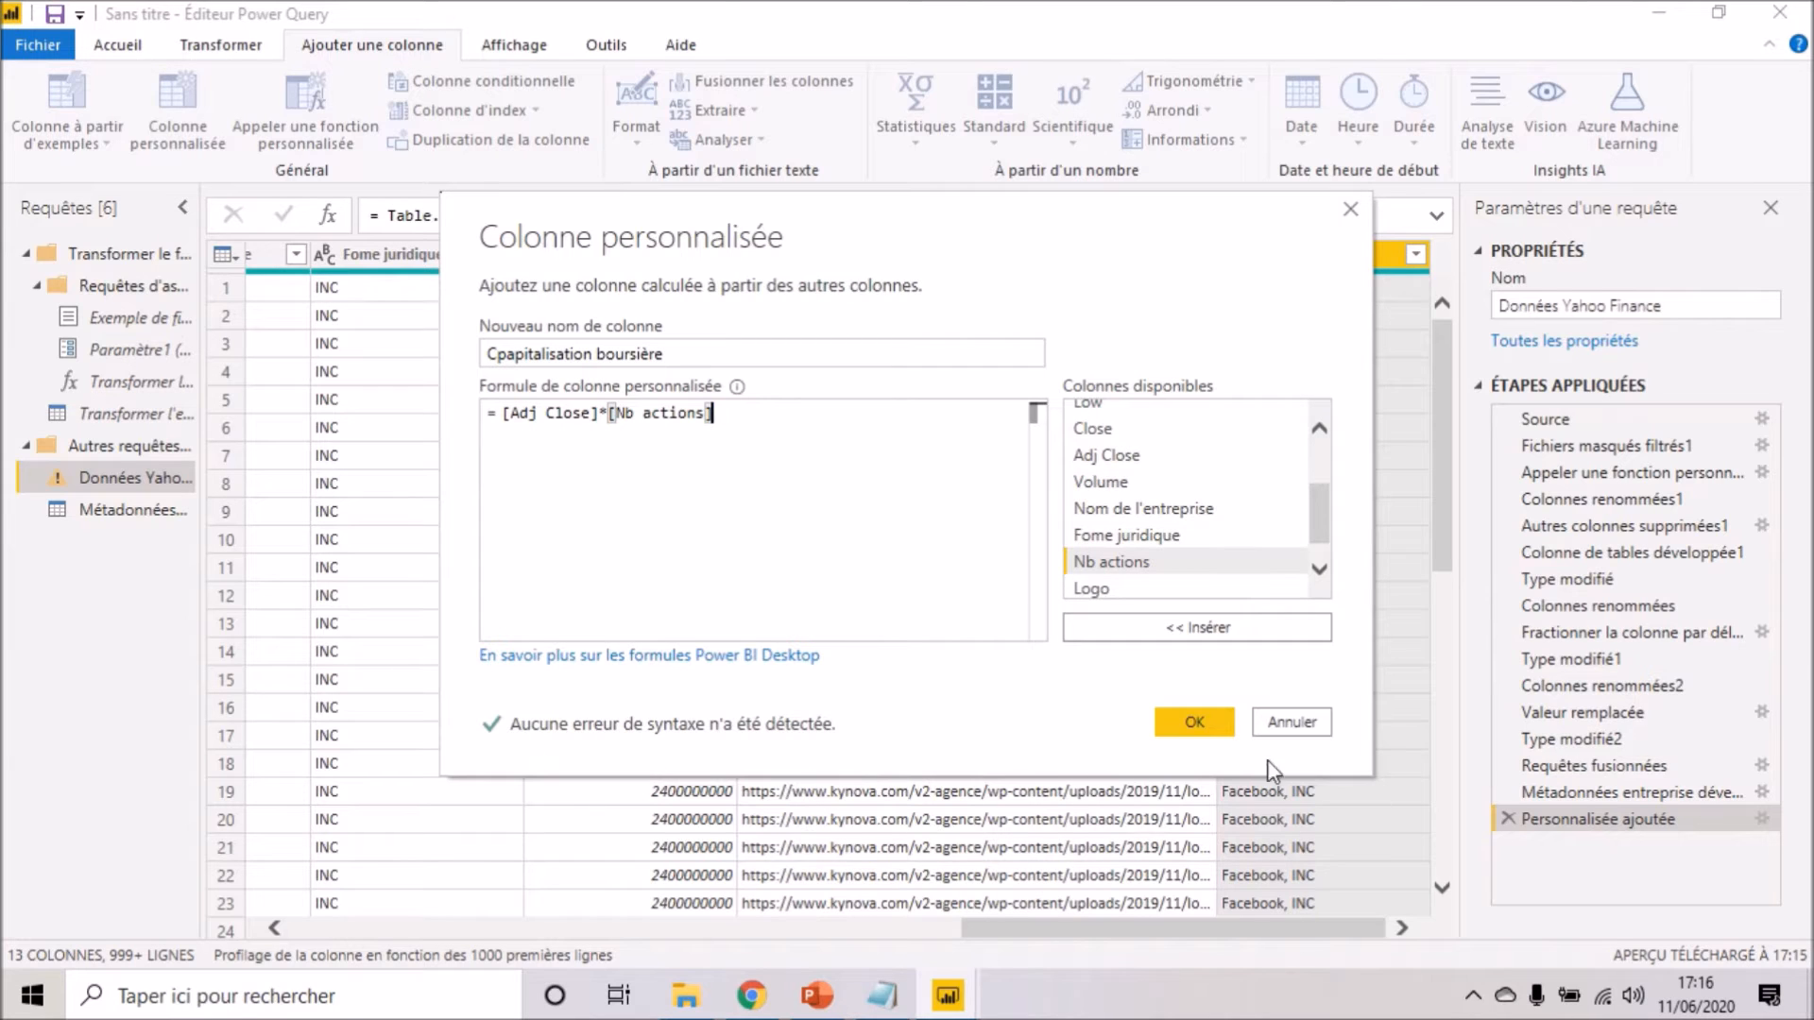
left_click(1193, 723)
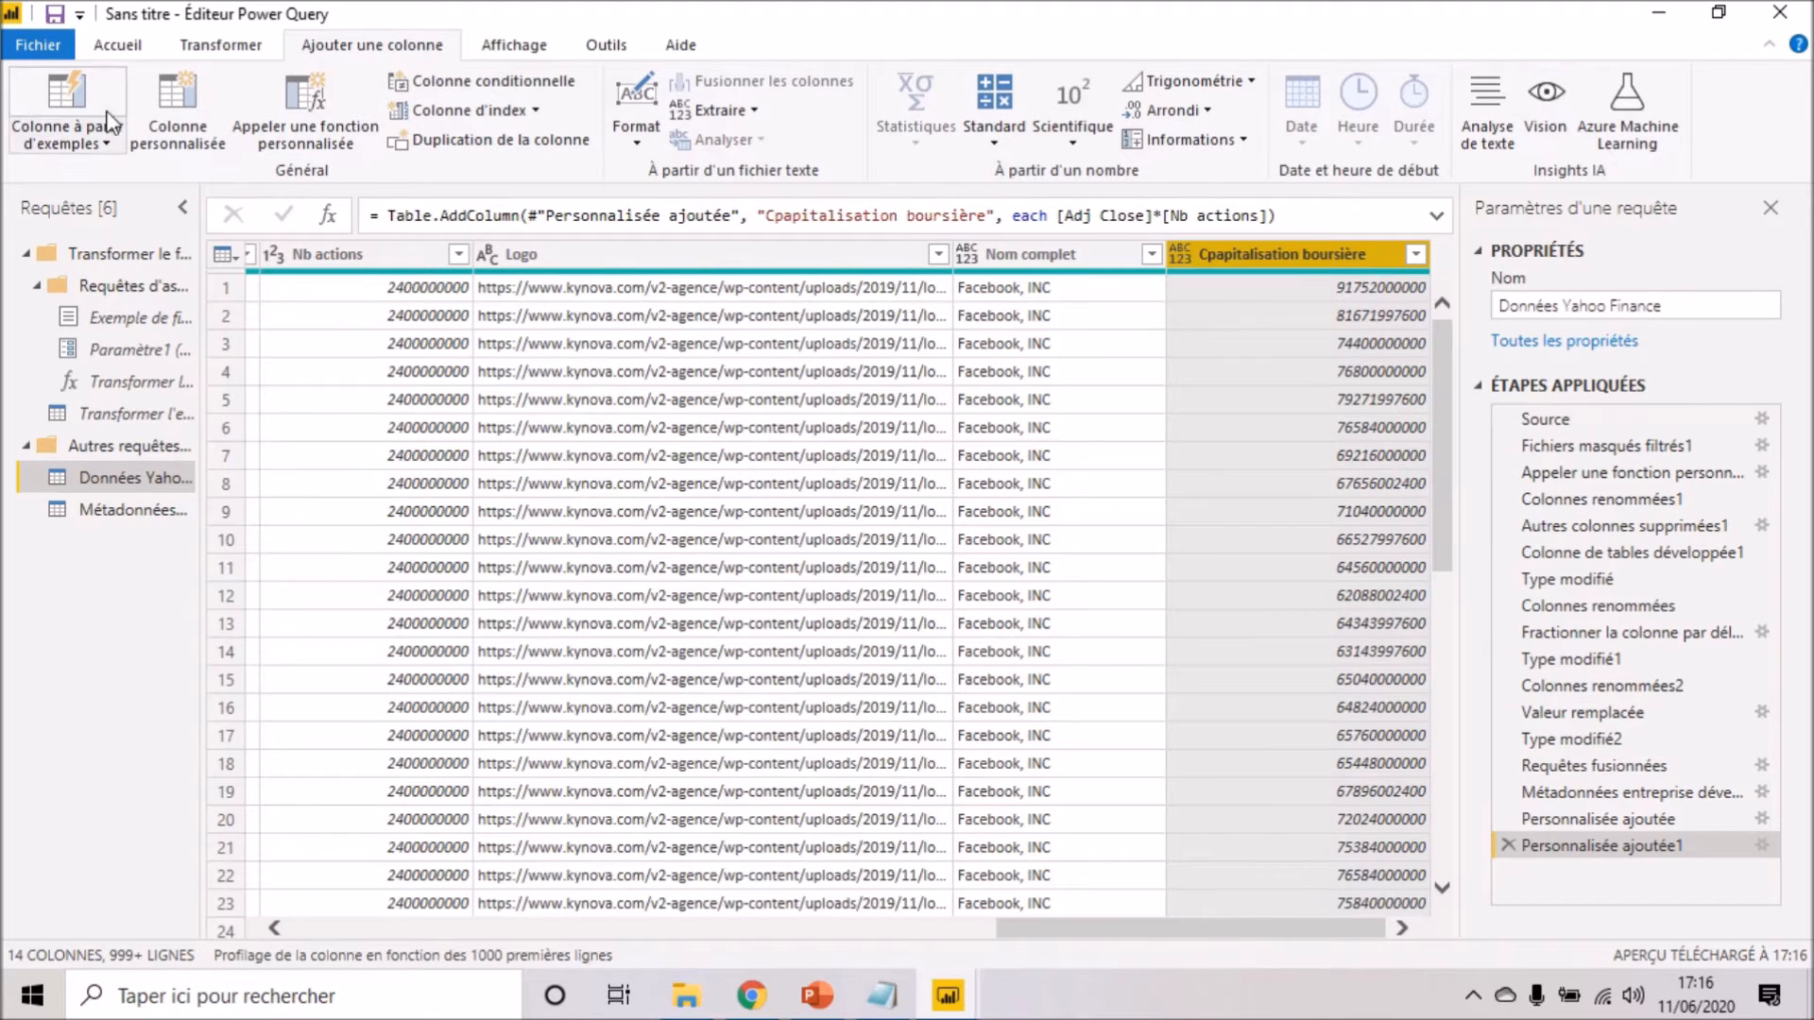
- Start a third custom column and name it Date clé
left_click(179, 106)
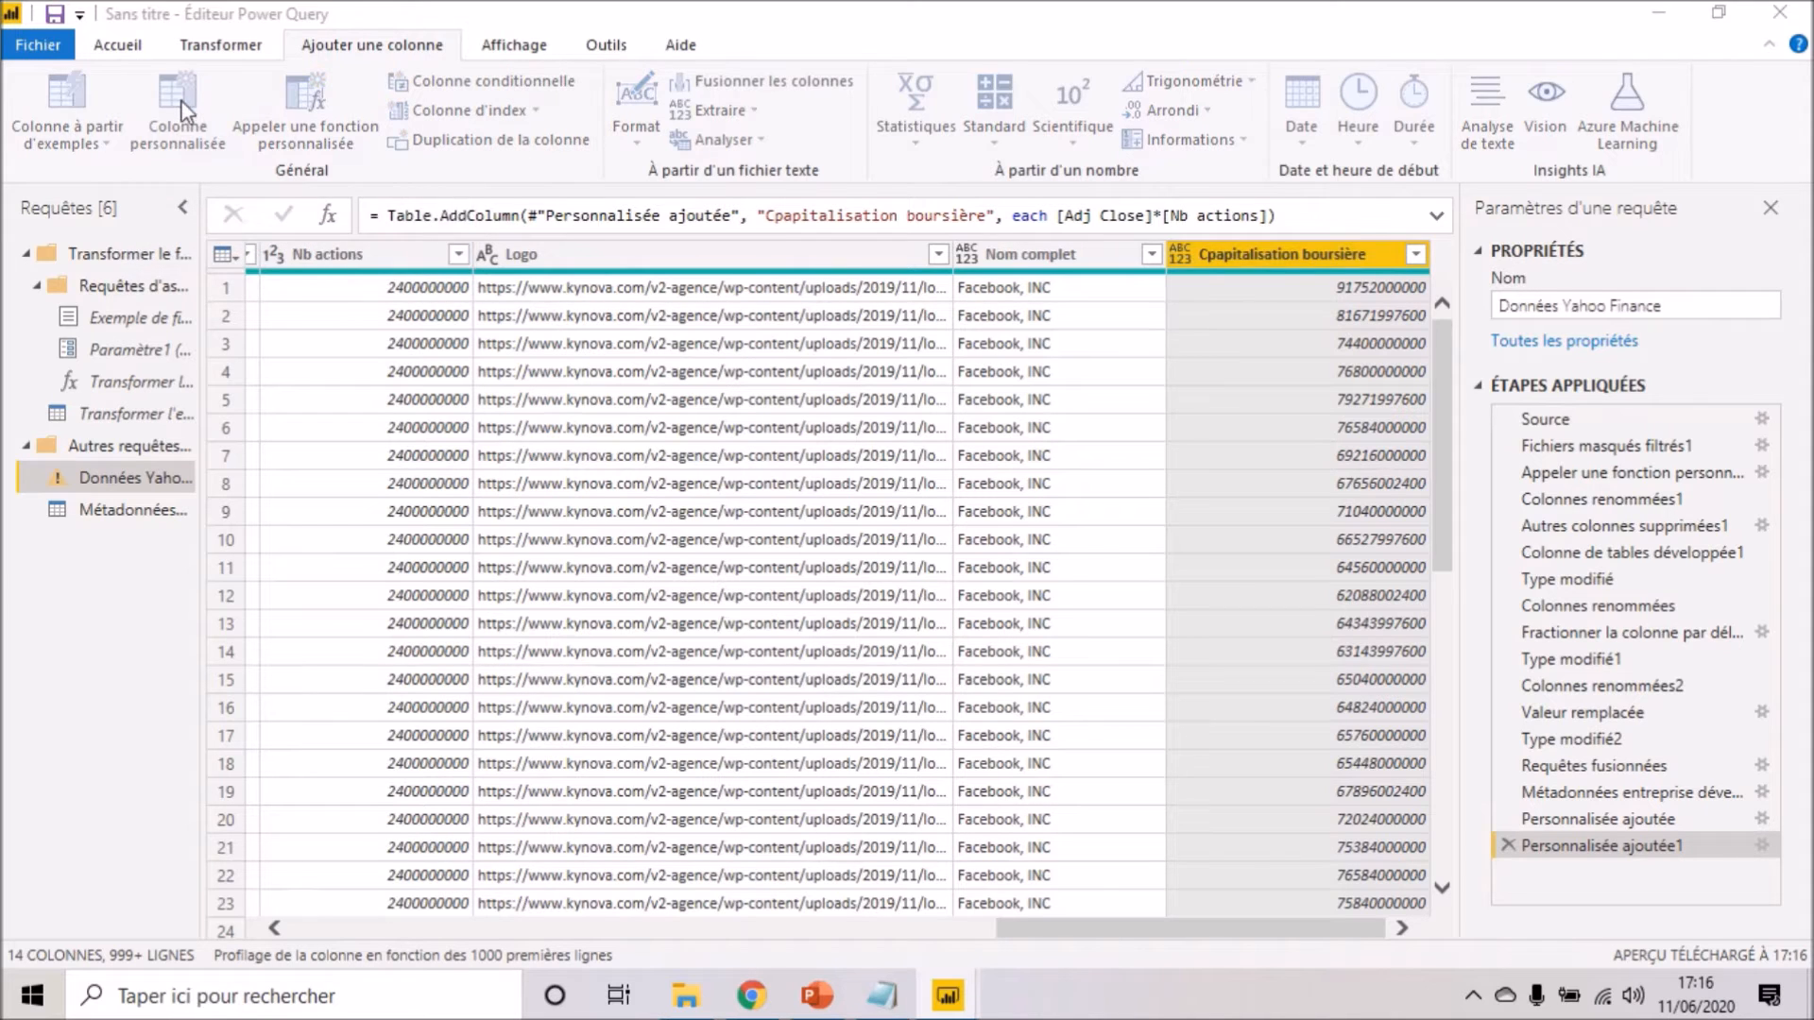
key("BackSpace")
key("BackSpace")
key("BackSpace")
key("BackSpace")
key("BackSpace")
key("BackSpace")
key("BackSpace")
key("BackSpace")
key("BackSpace")
key("BackSpace")
key("BackSpace")
type("d")
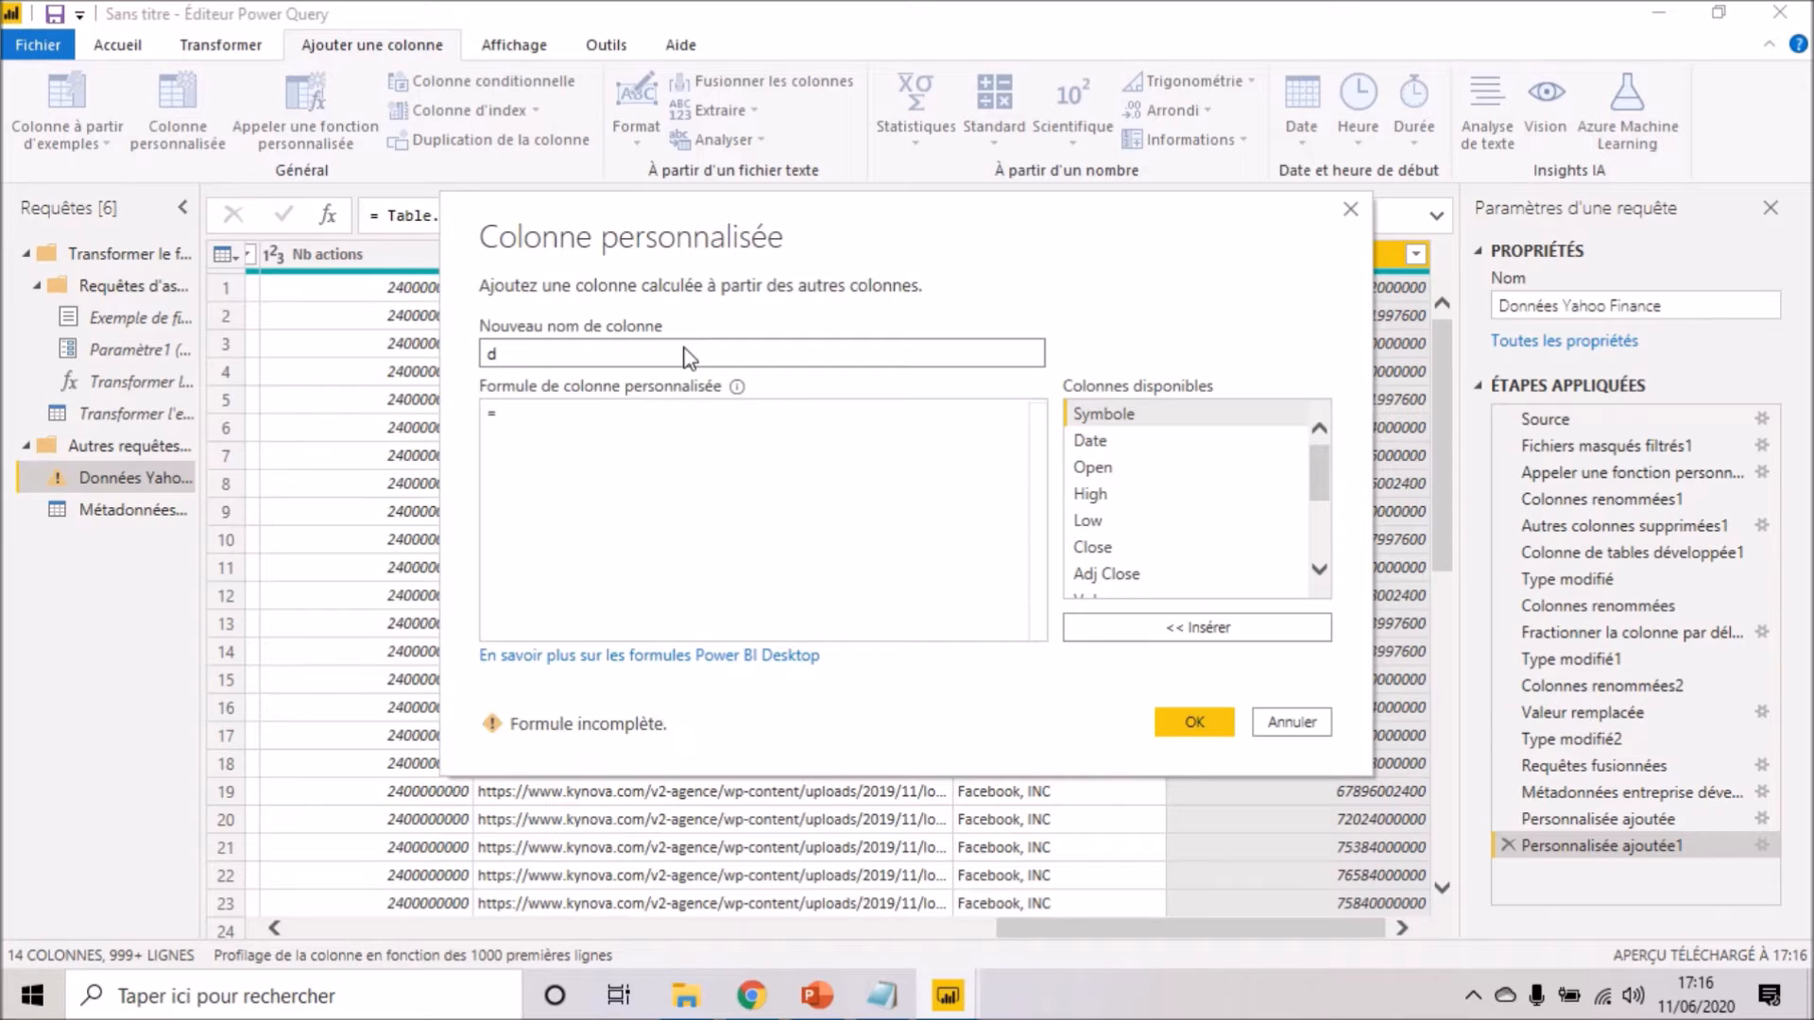
key("BackSpace")
type("Date clé")
- Take the prepared key-date formula from the Bloc-notes window and use it as the custom column's formula, covering FB 2012,9,4 and GOOG 2008,10,2
key("alt+Tab")
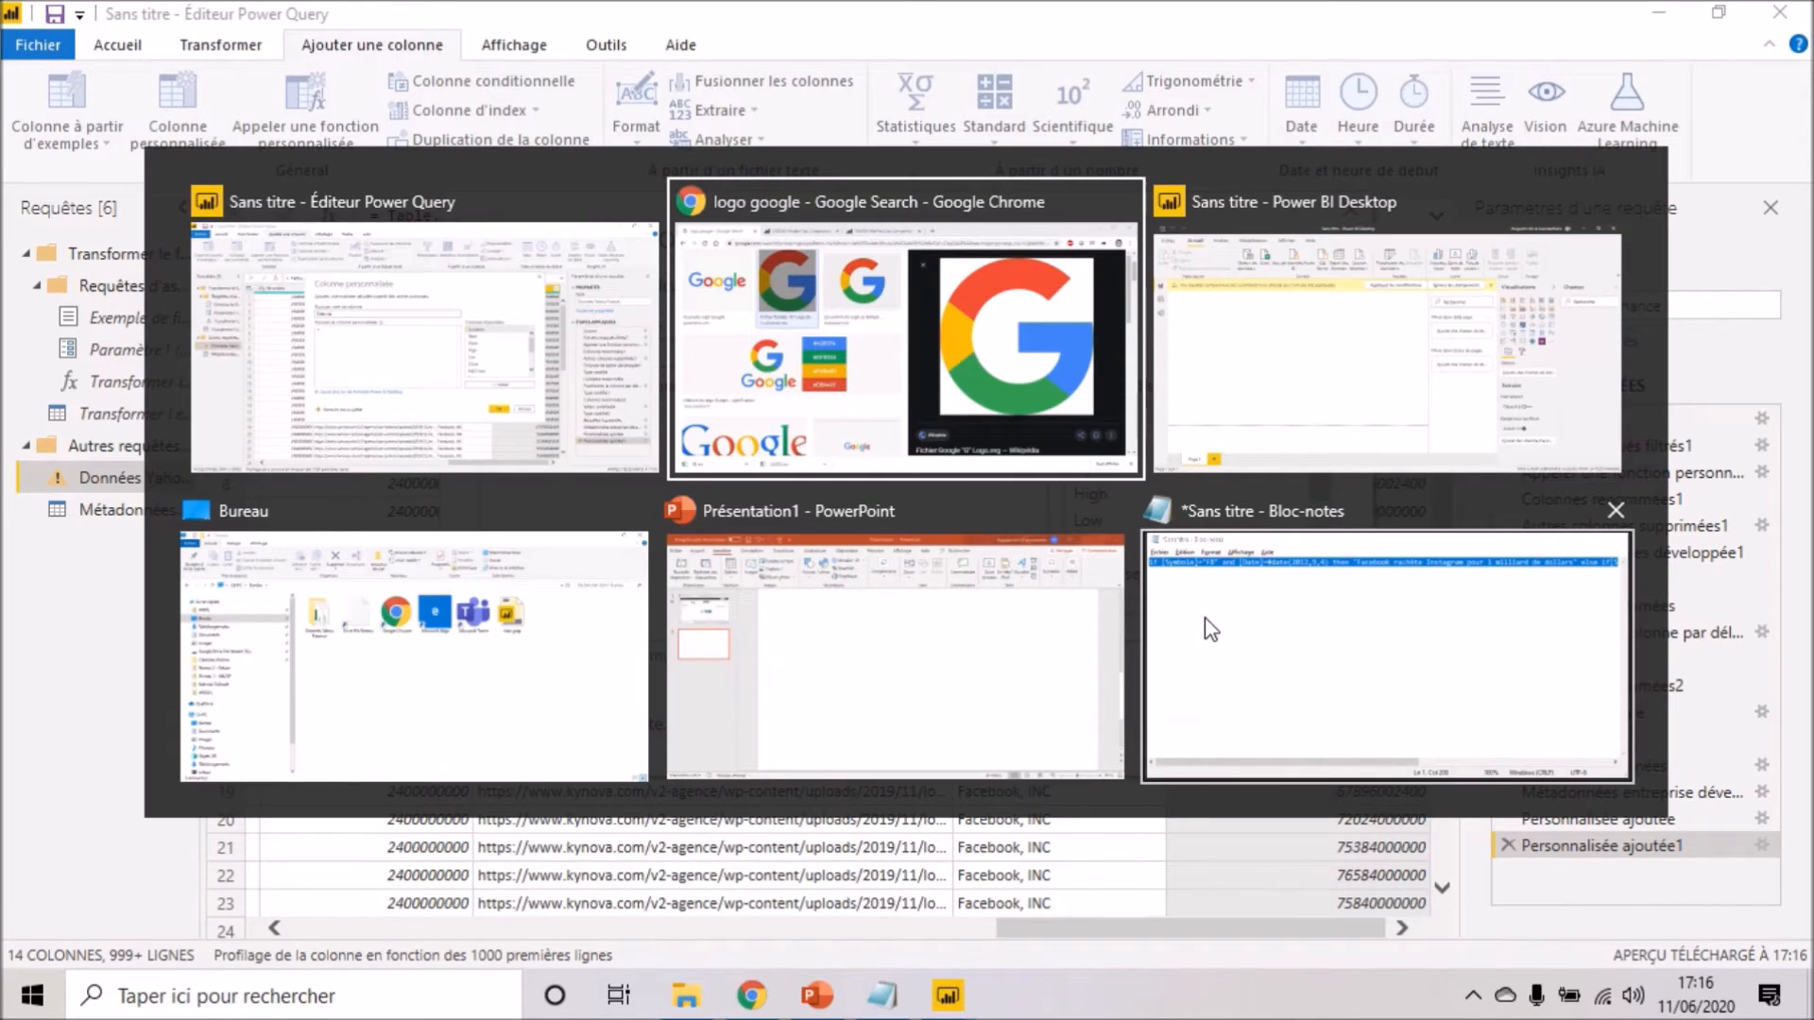
key("alt+Tab")
key("alt+Tab")
key("alt+Tab")
key("alt+Tab")
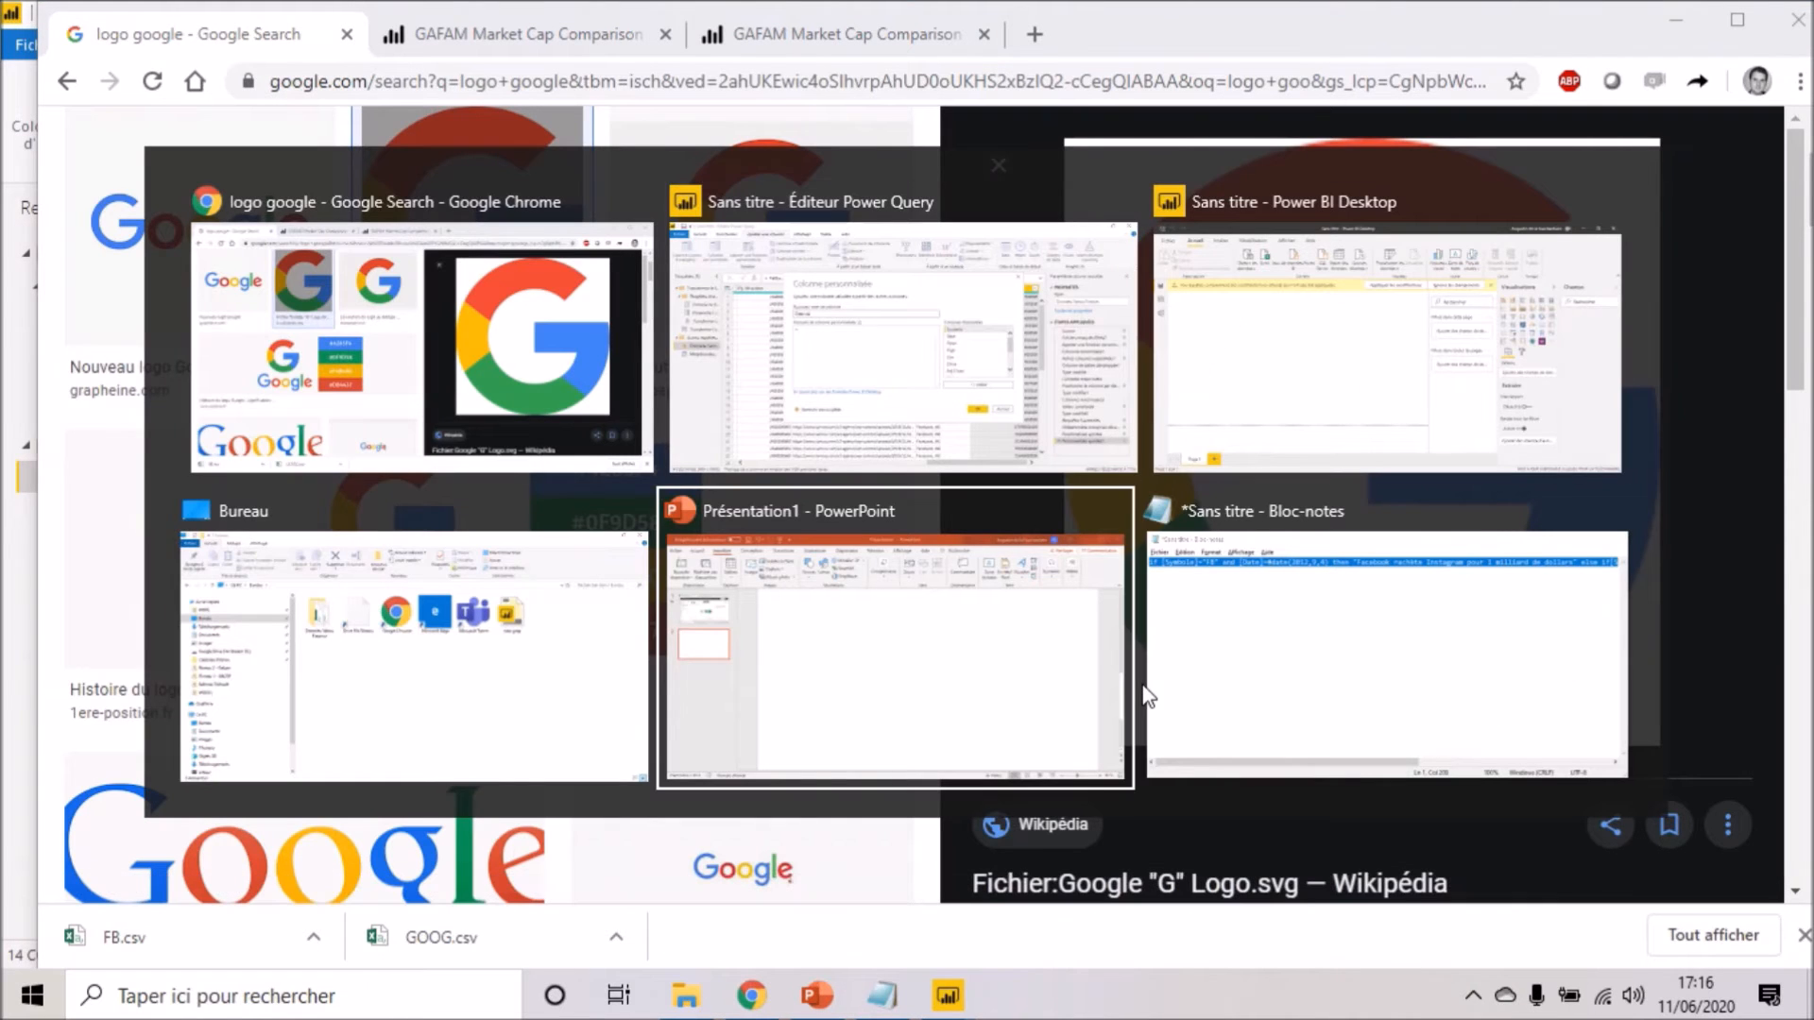
left_click(1149, 697)
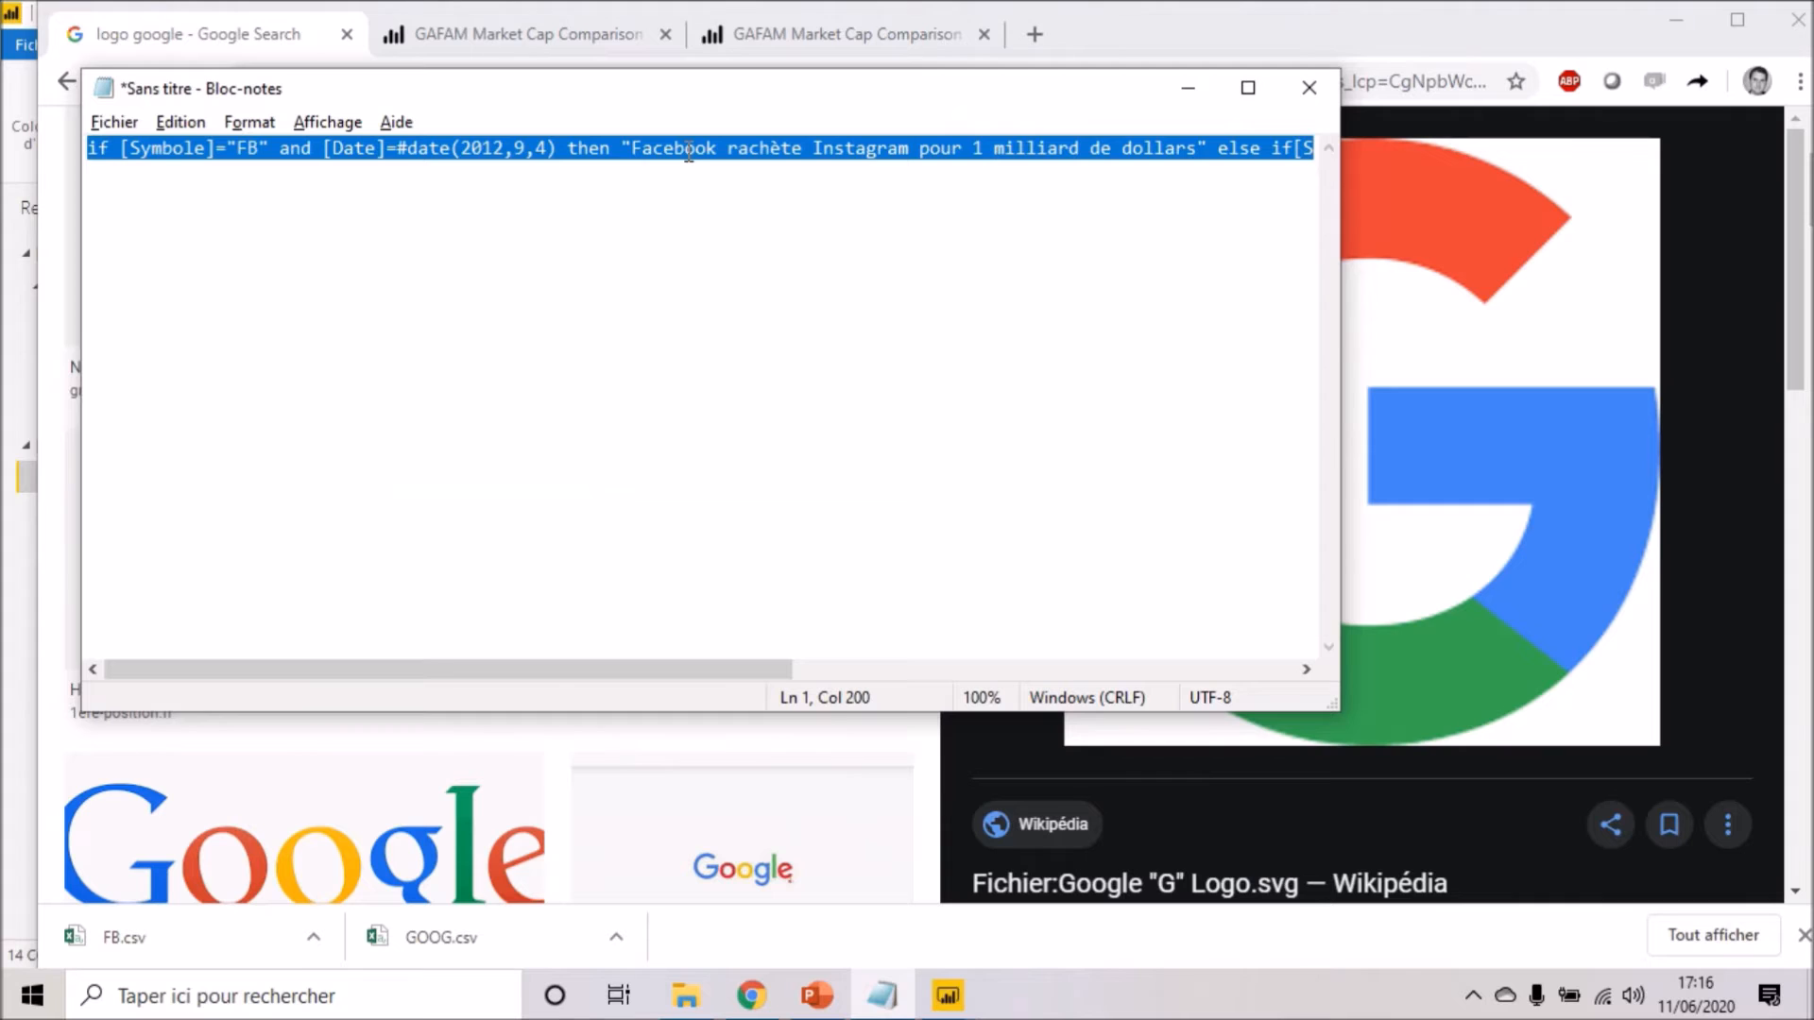
key("alt+Tab")
key("alt+Tab")
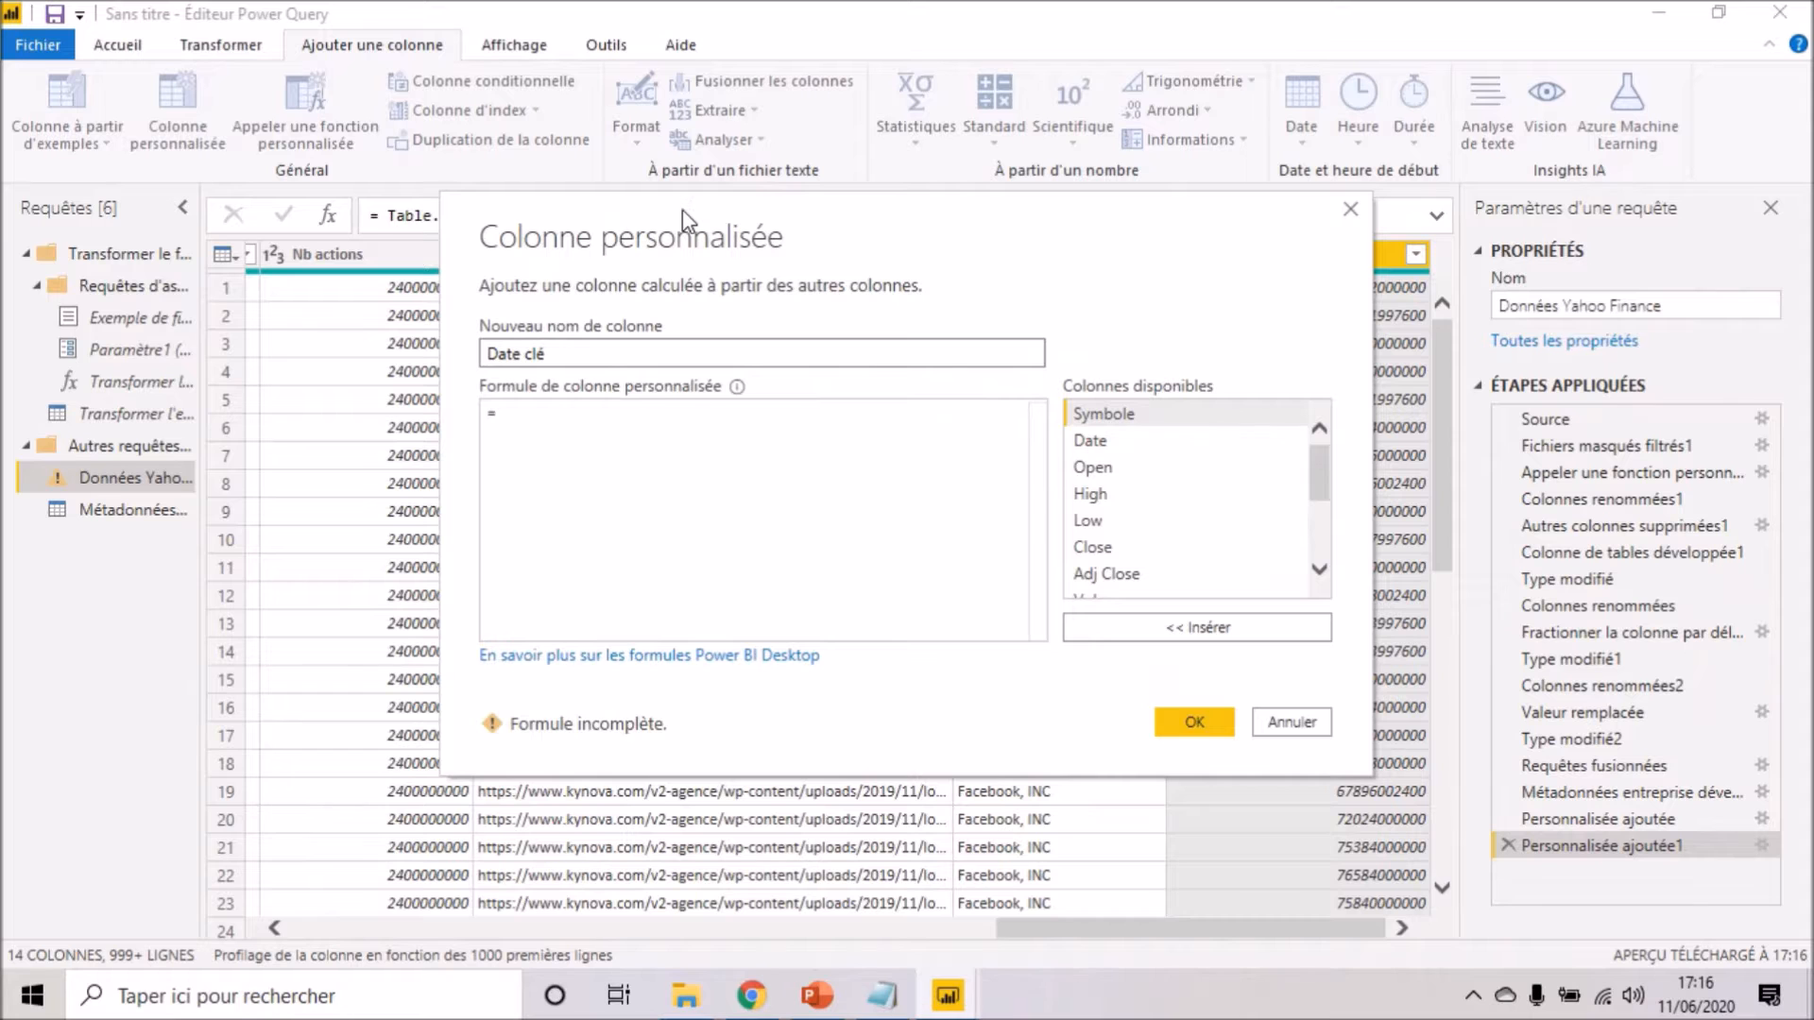
left_click(626, 406)
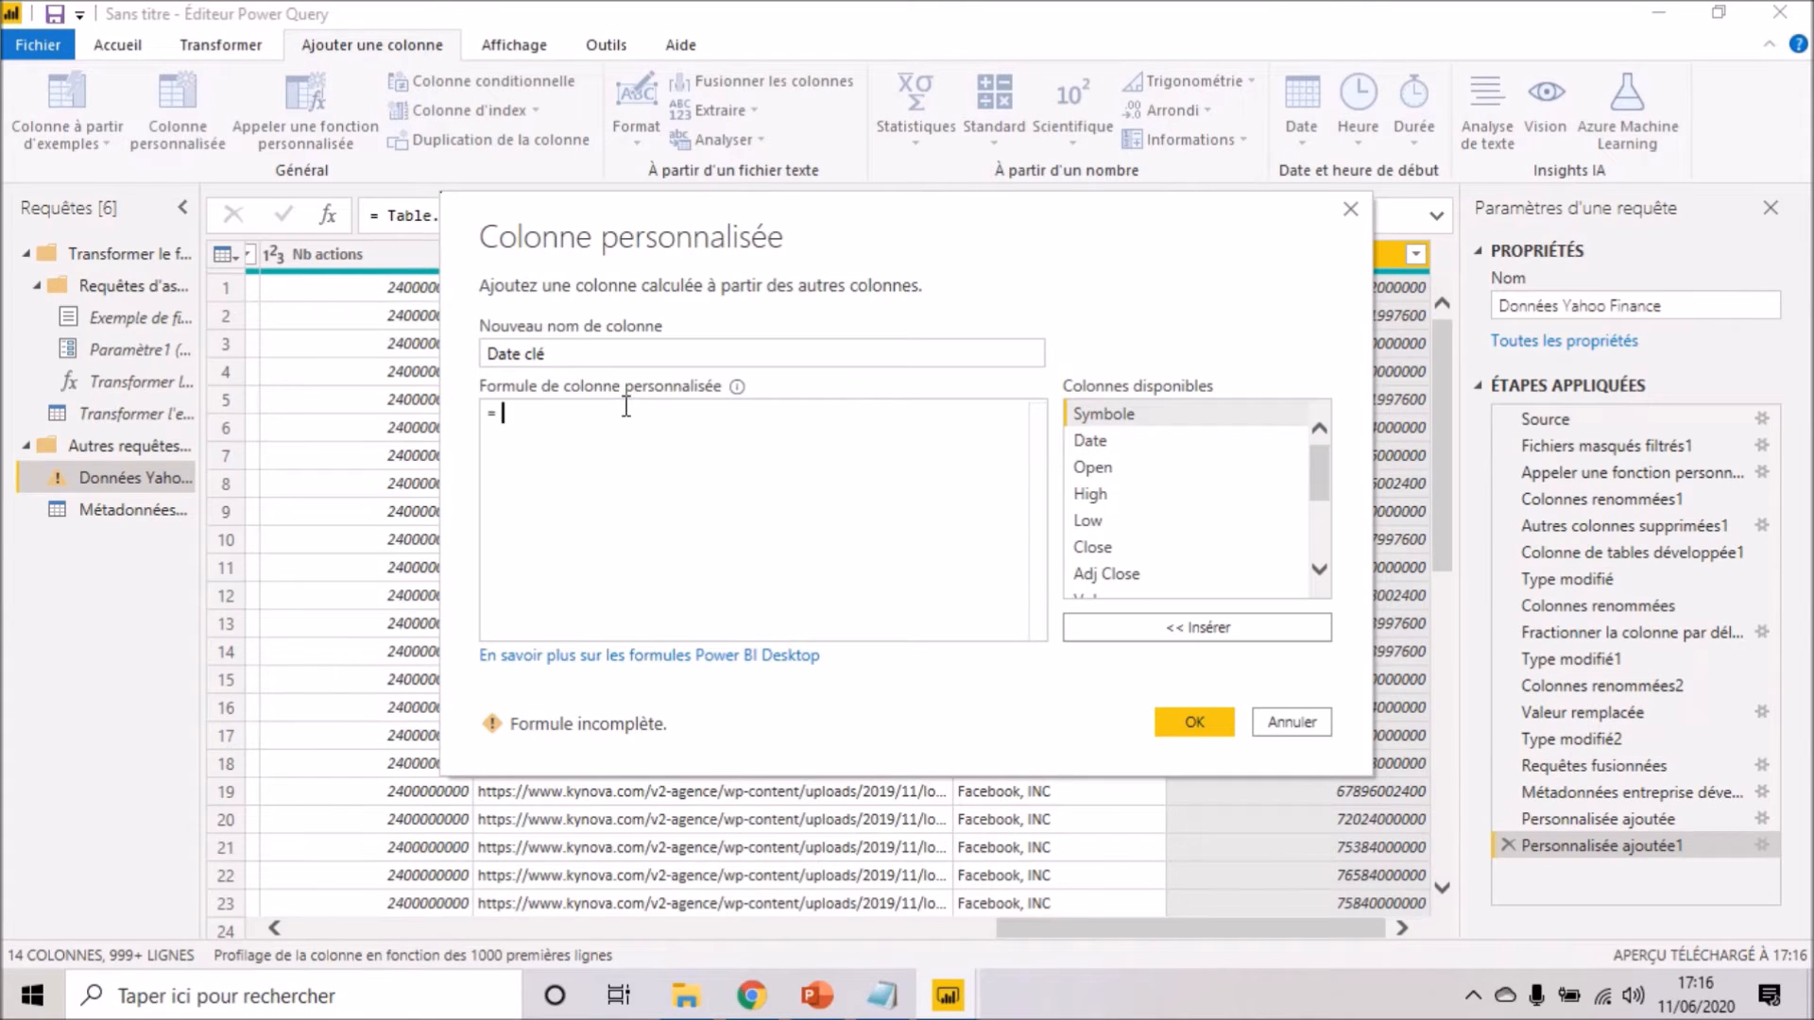
type("if [Symbole]=\"FB\" and [Date]=#date(2012,9,4) then \"Facebook rachète Instagram pour 1 milliard de dollars\" else if[Symbole]=\"GOOG\" and [Date]=#date(2008,10,2) then \"Création de Google Chrome\"else null")
- Rename the new custom column Dates clé and create it
left_click(564, 351)
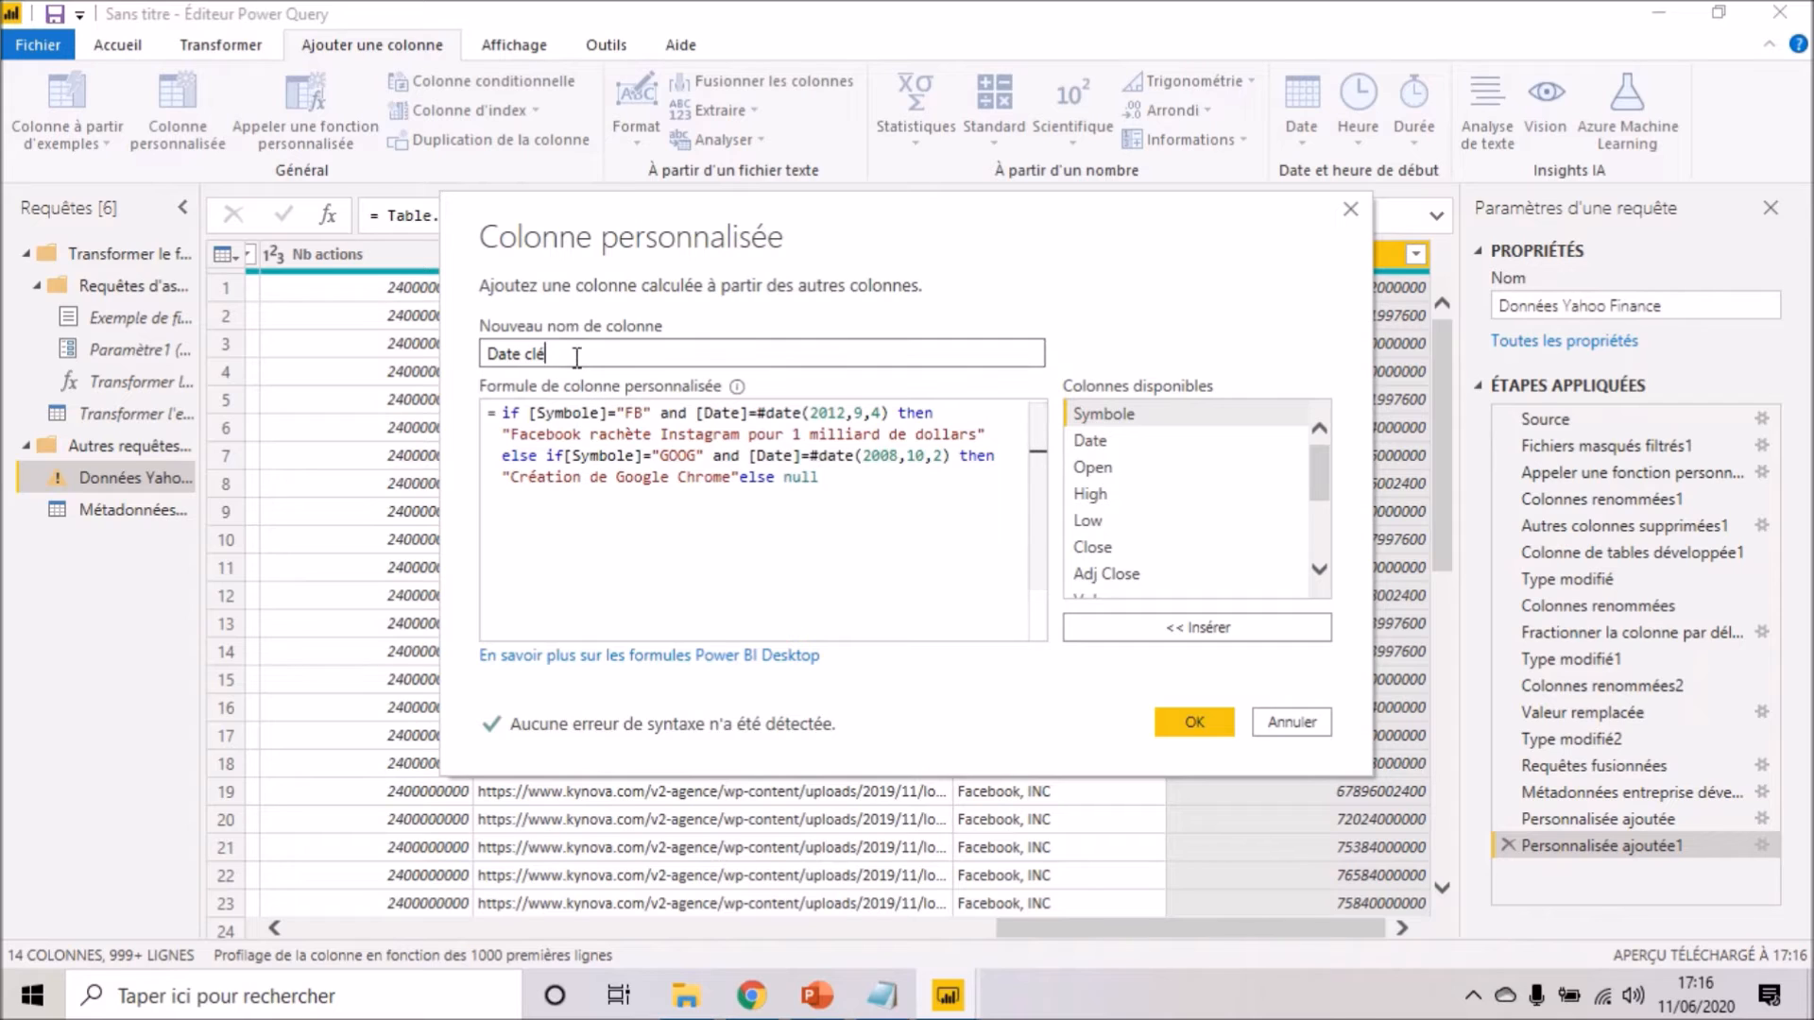
left_click(523, 364)
type("s")
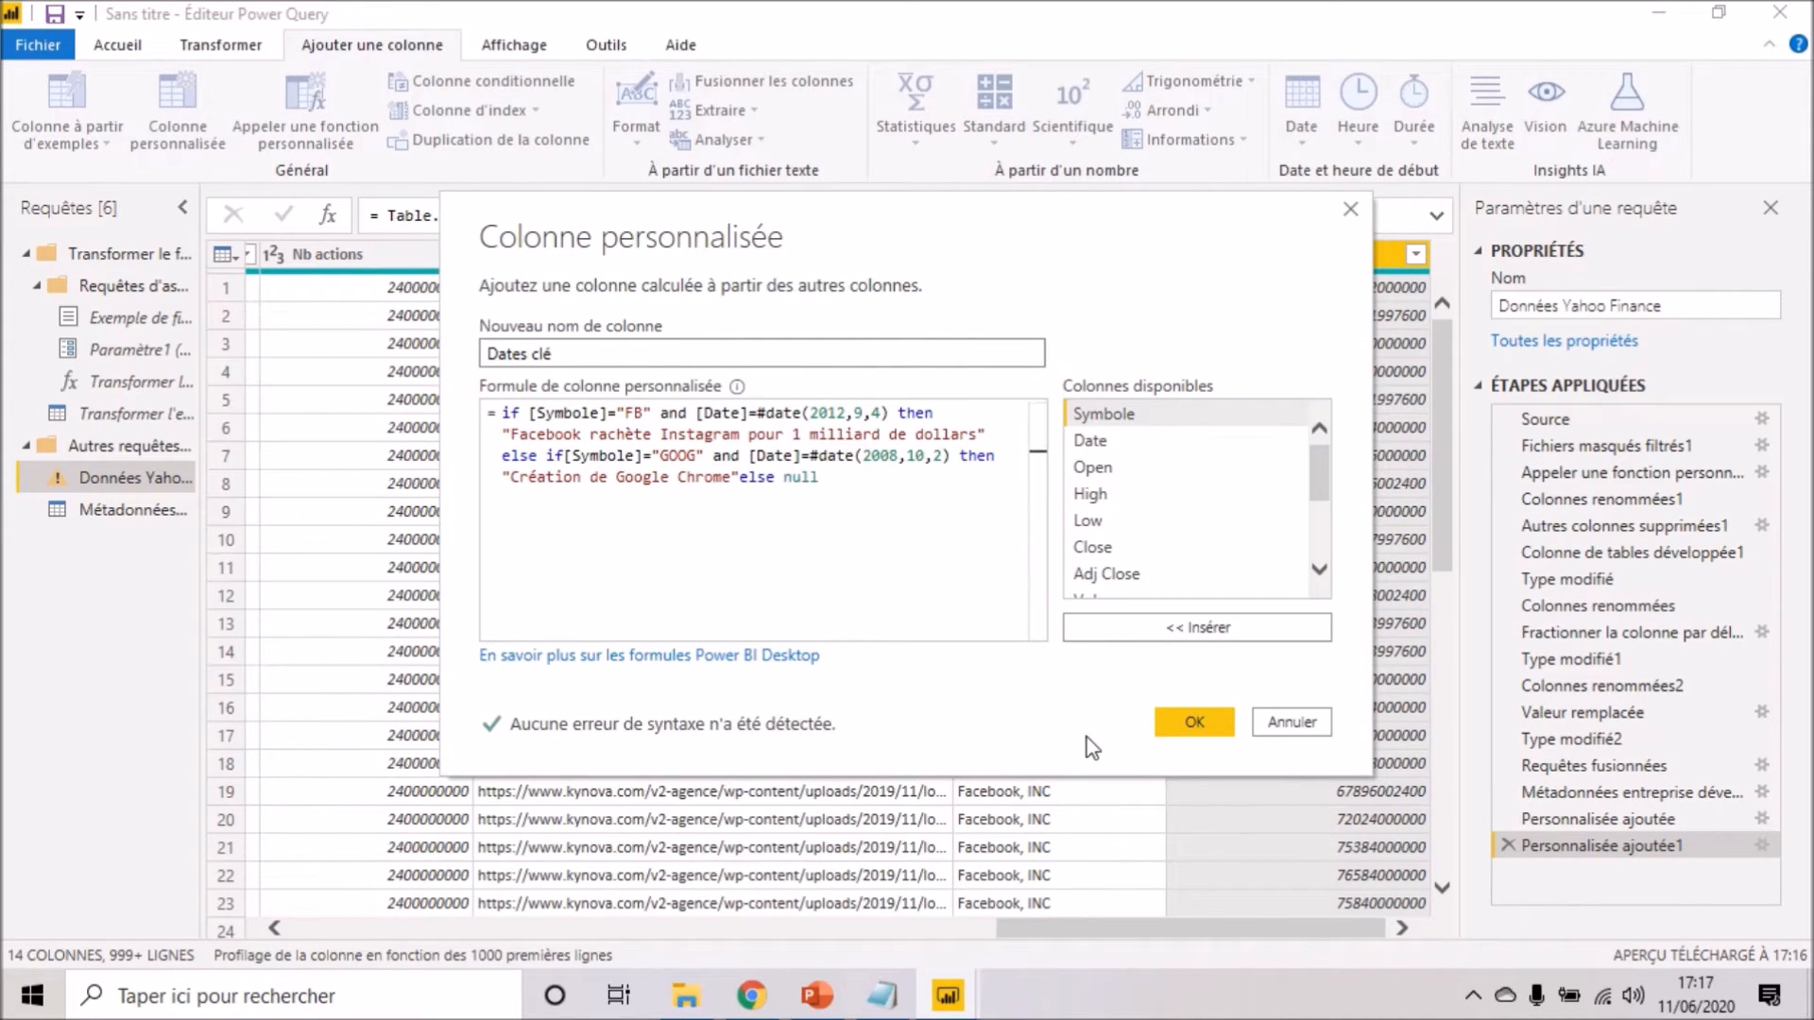
left_click(1177, 725)
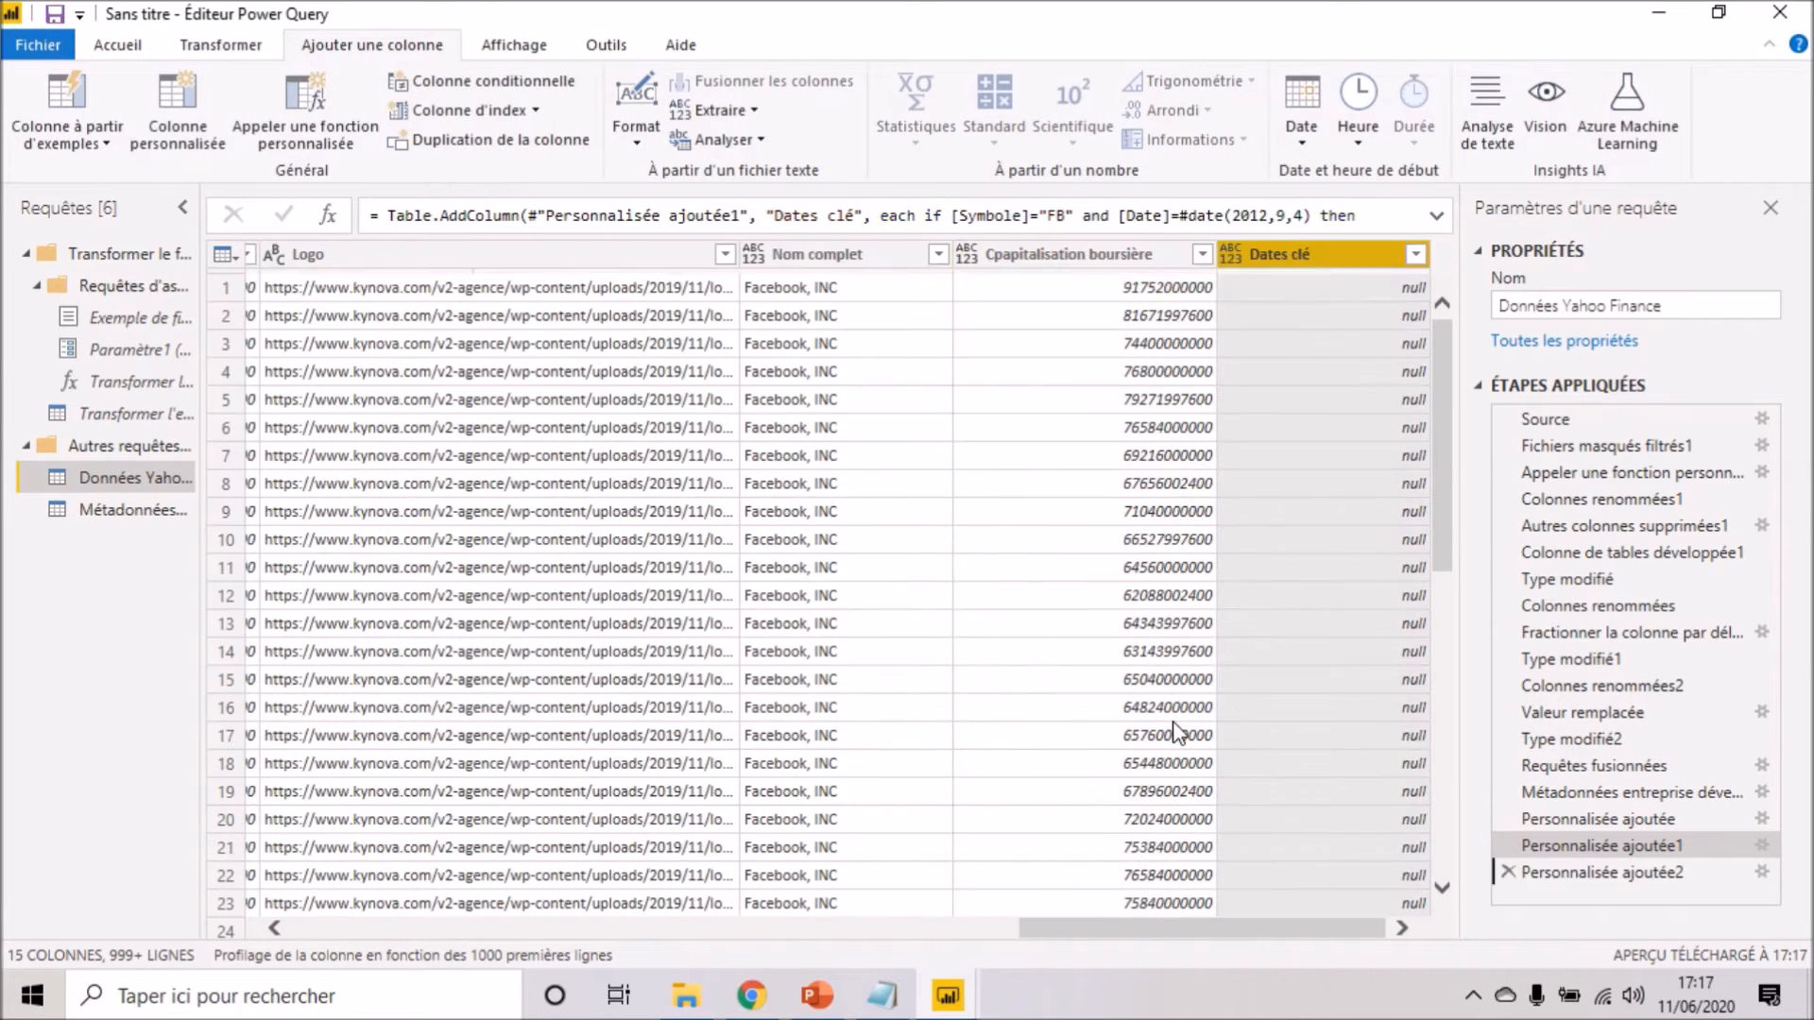
- Load the complete list of values in the Dates clé filter and apply the filter with all values selected
left_click(1415, 253)
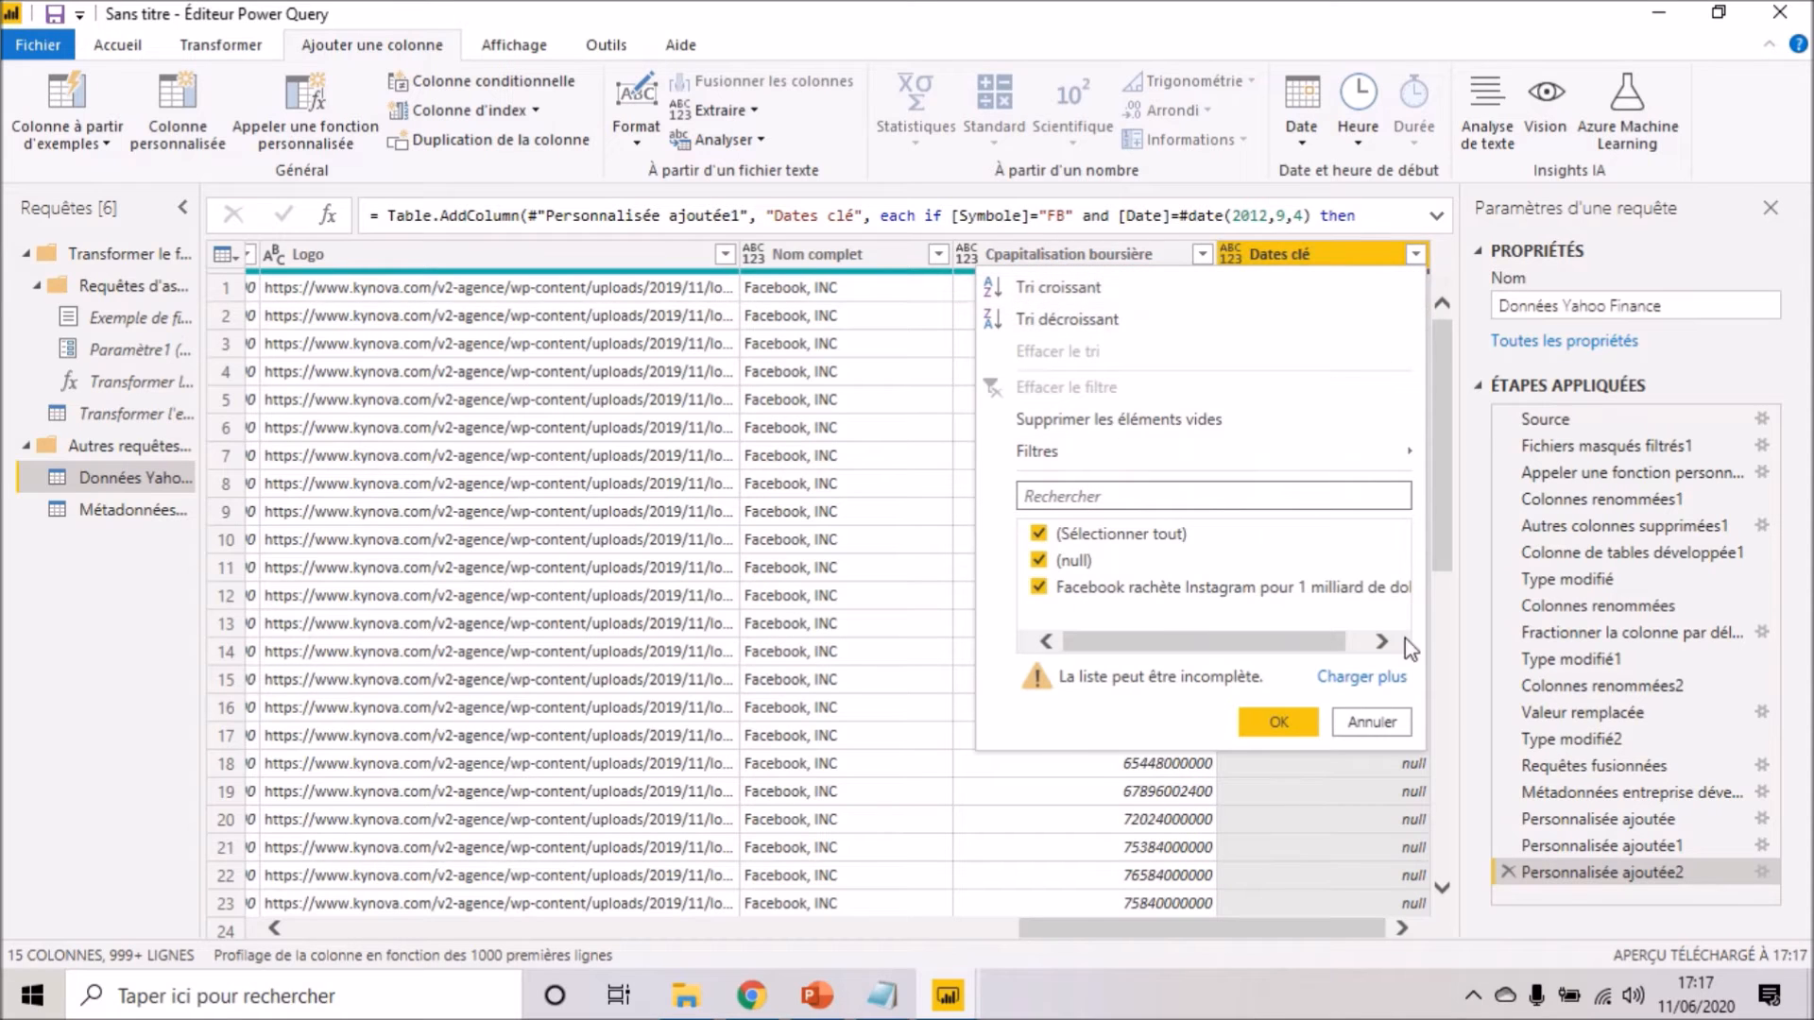
left_click(1385, 677)
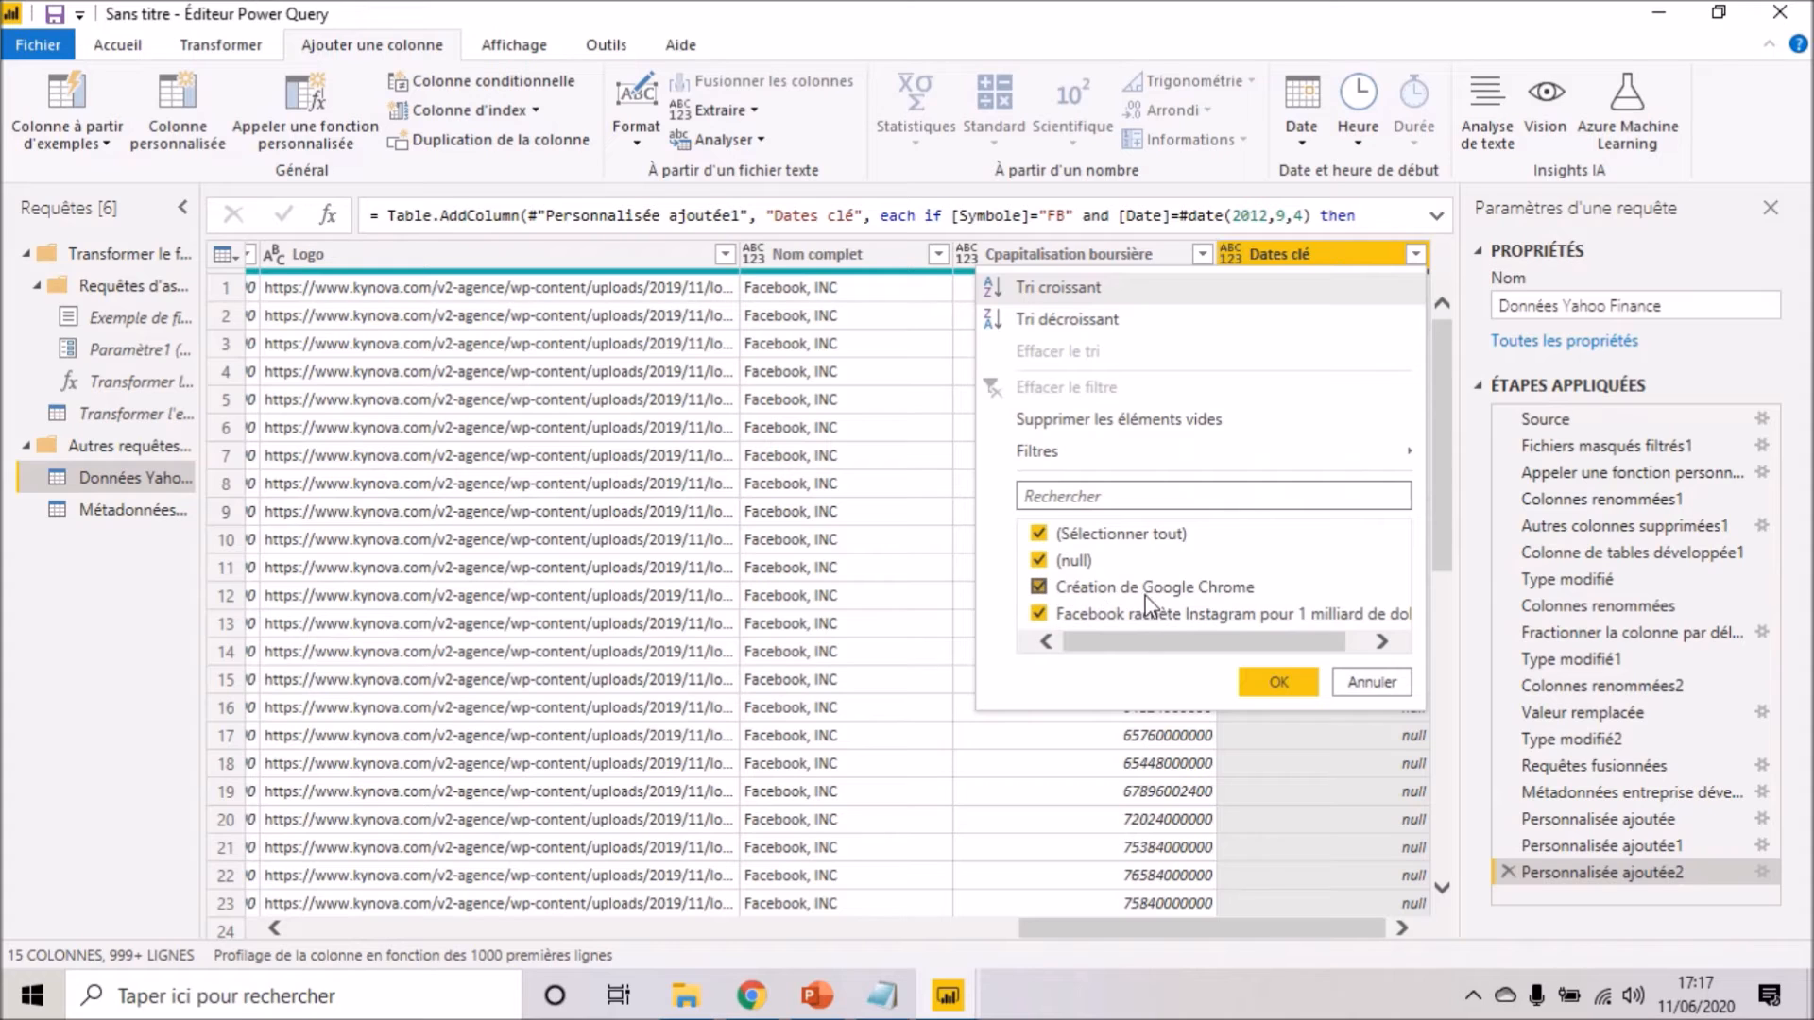
mouse_move(1131, 640)
left_mouse_down()
mouse_move(1165, 656)
mouse_move(1128, 651)
left_mouse_up()
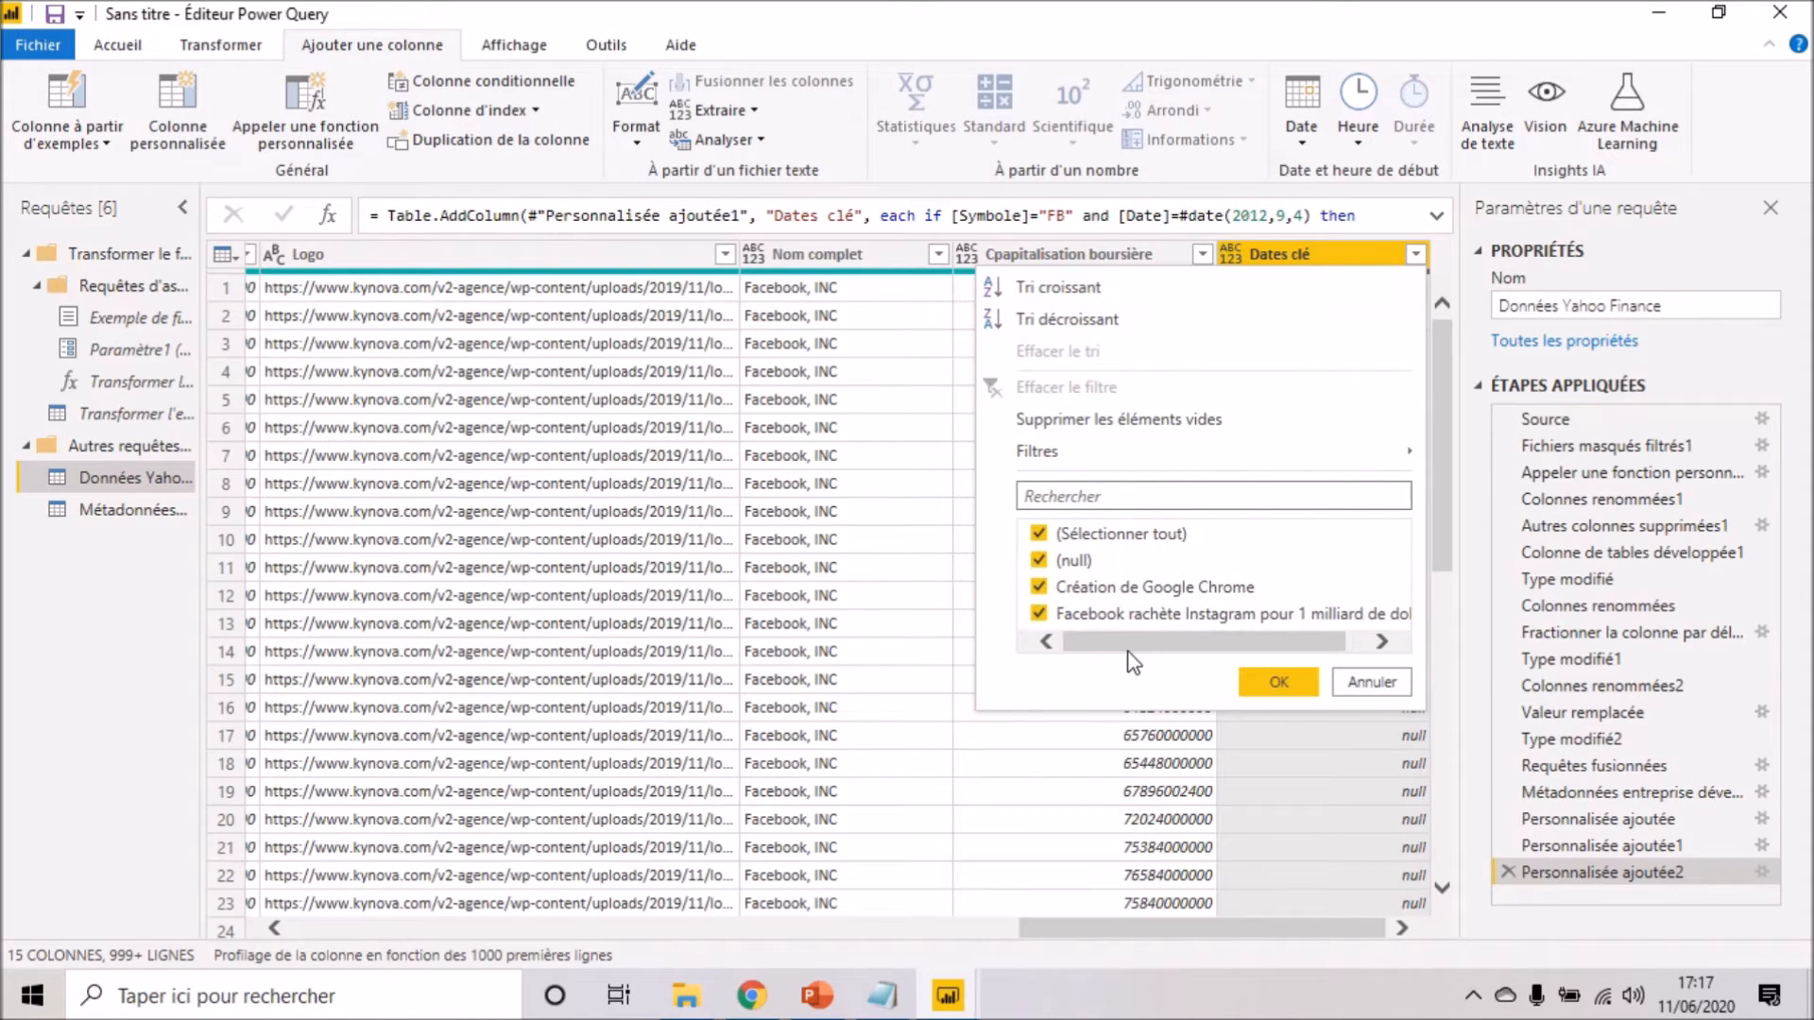
left_click(1277, 681)
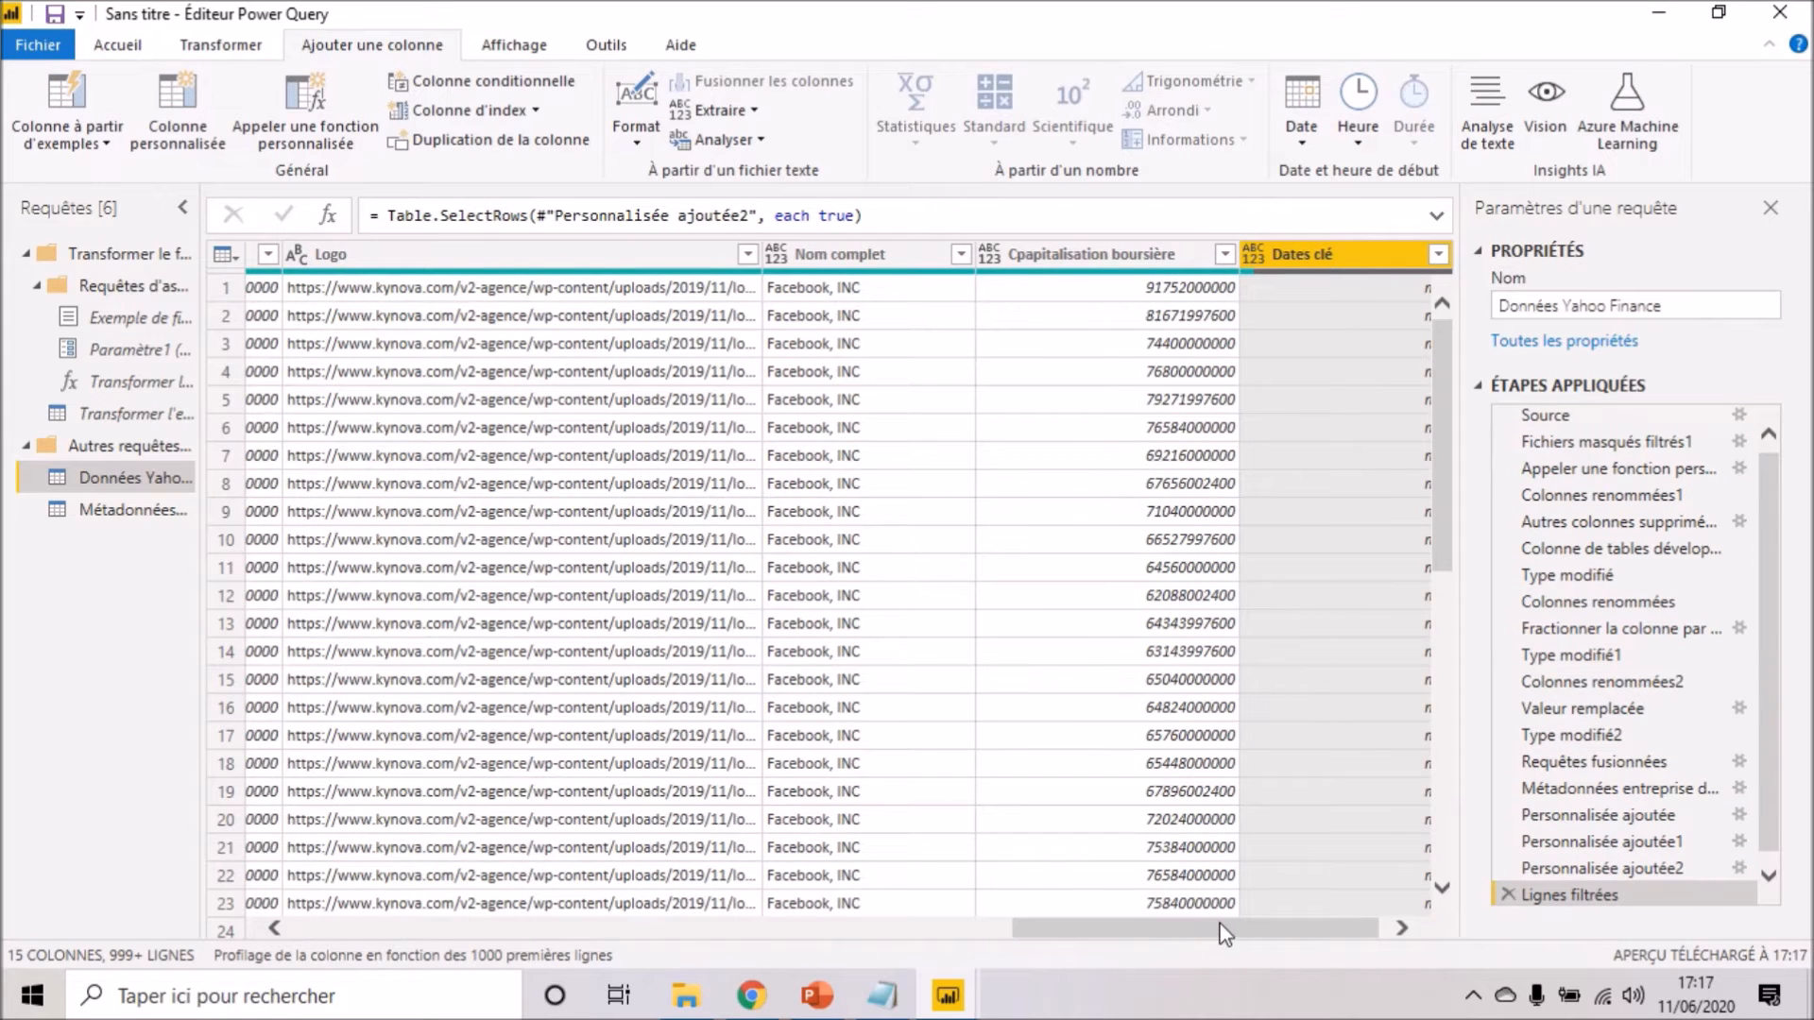
- Close the query editor and apply the query changes to the report
left_click_drag(1226, 934, 355, 911)
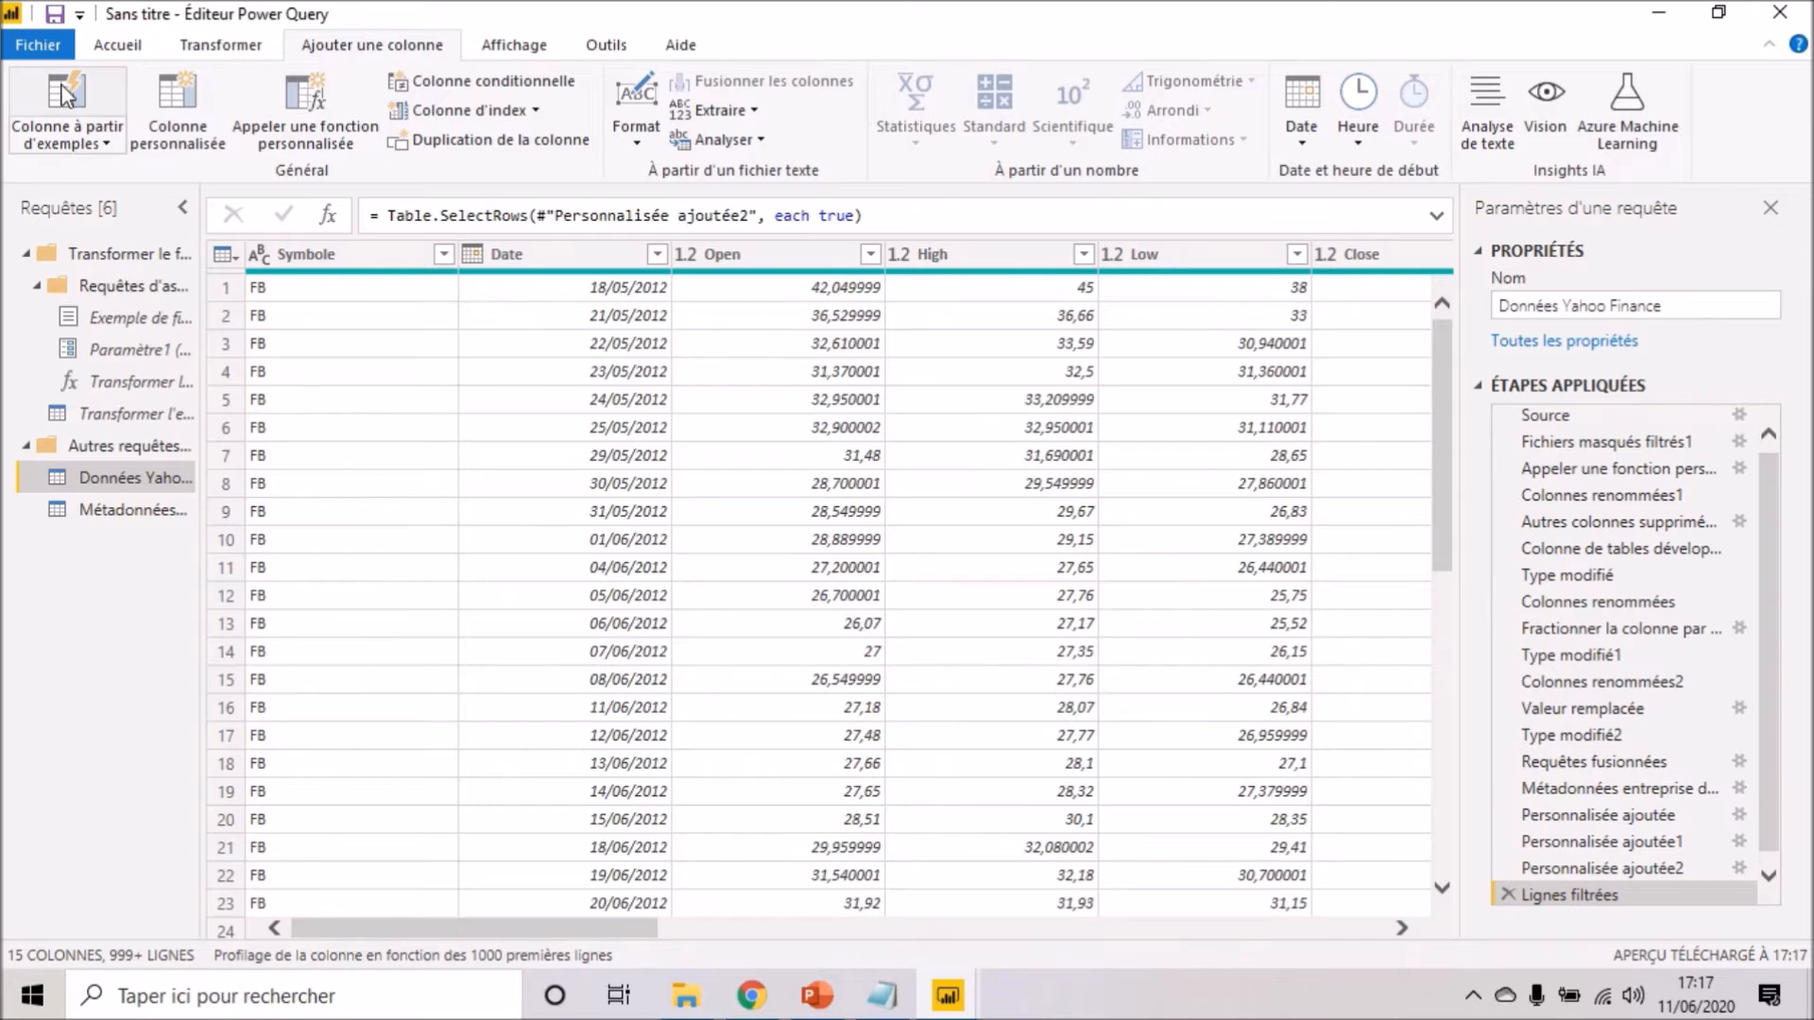
left_click(38, 44)
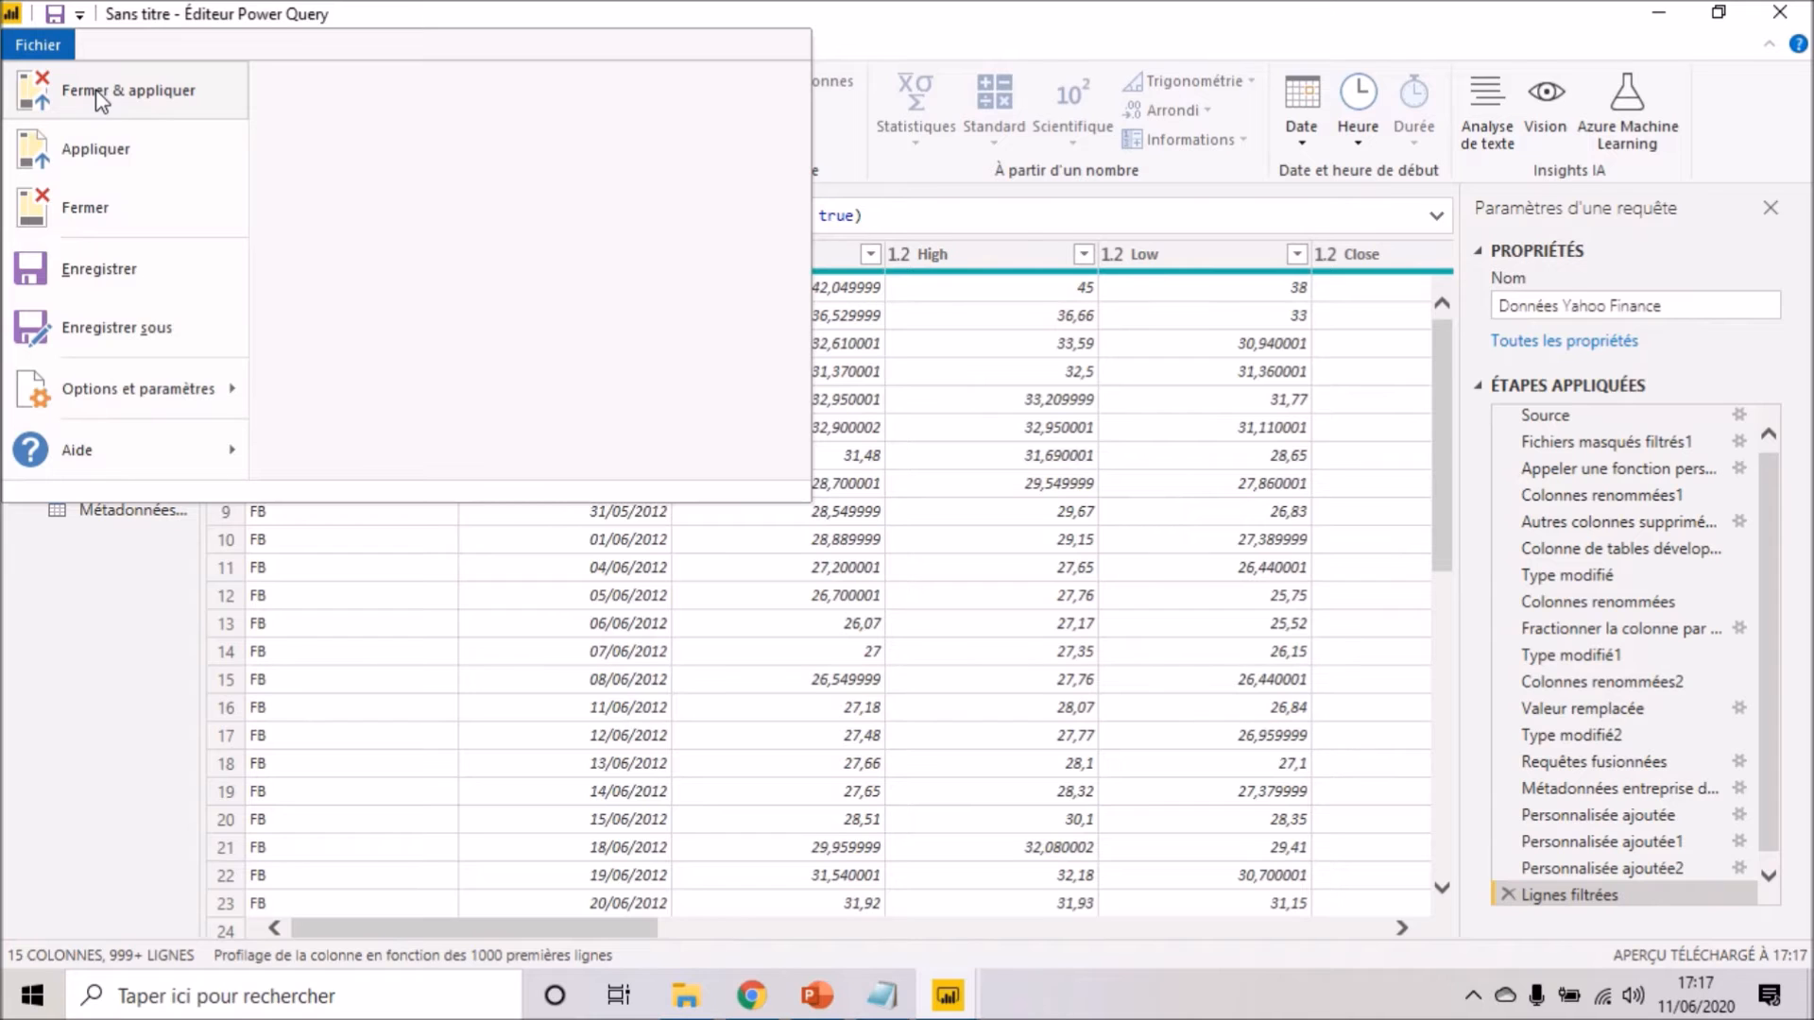
key("Escape")
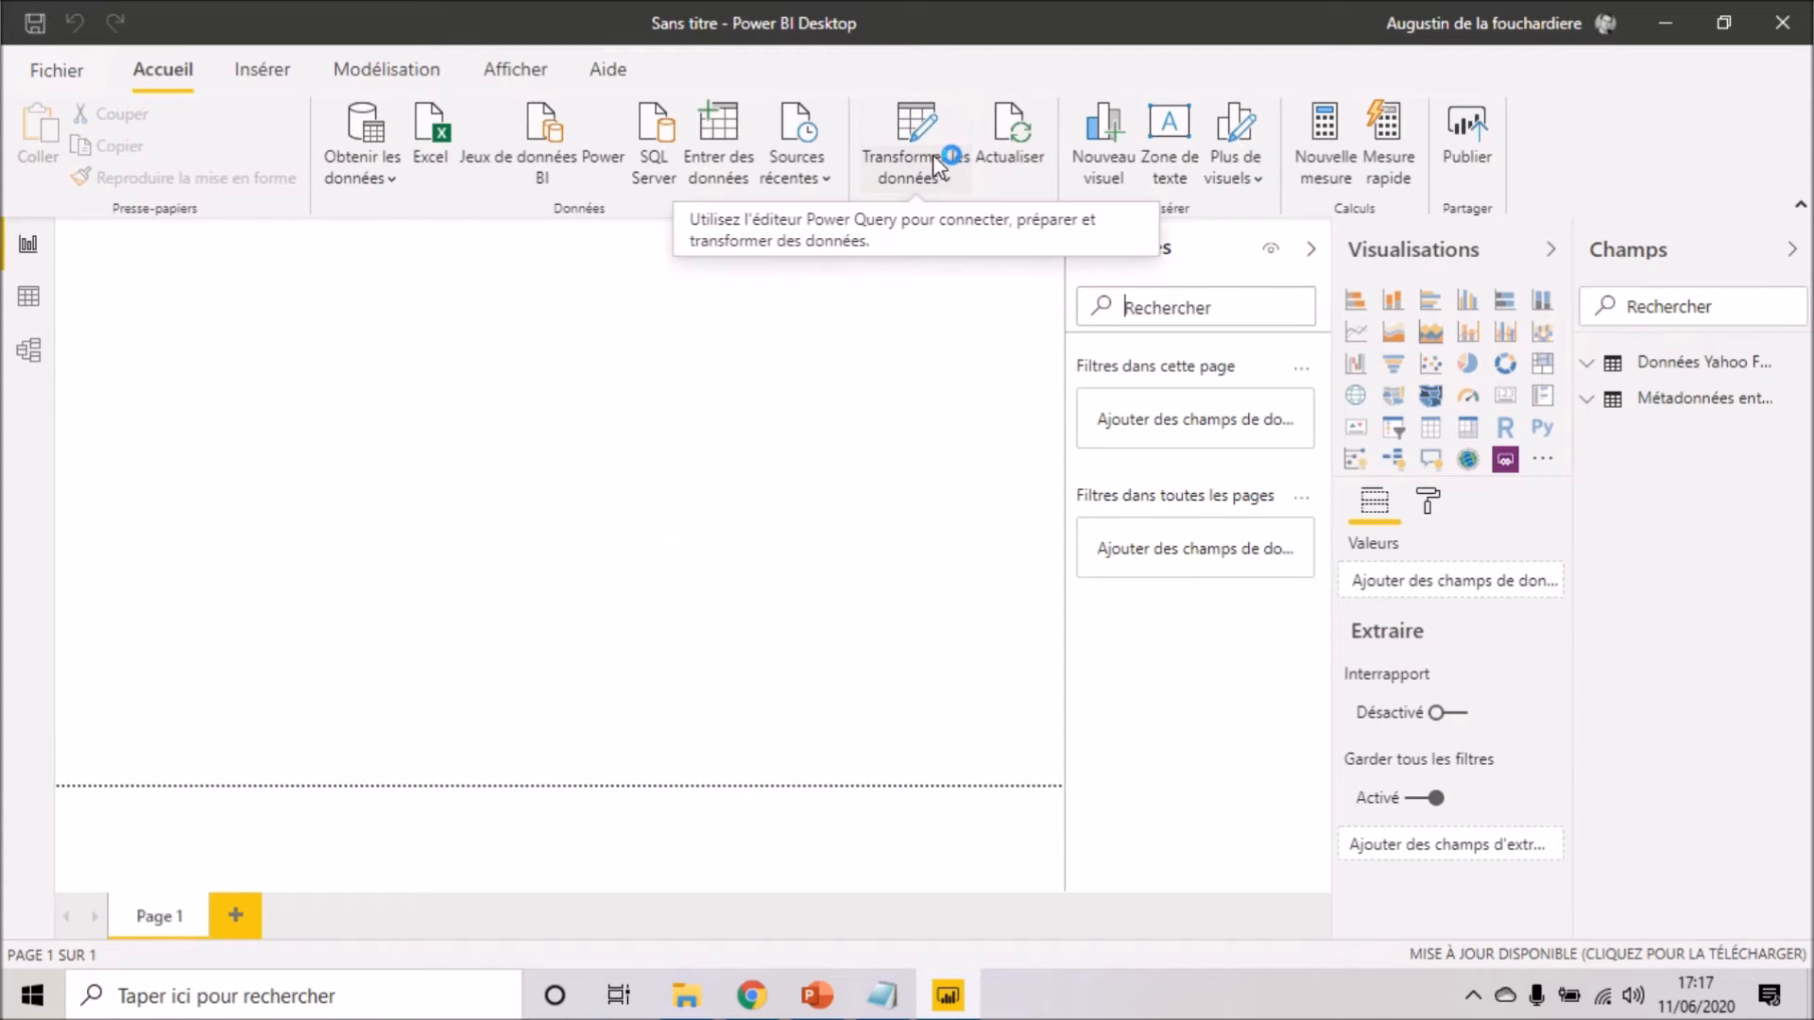
left_click(817, 996)
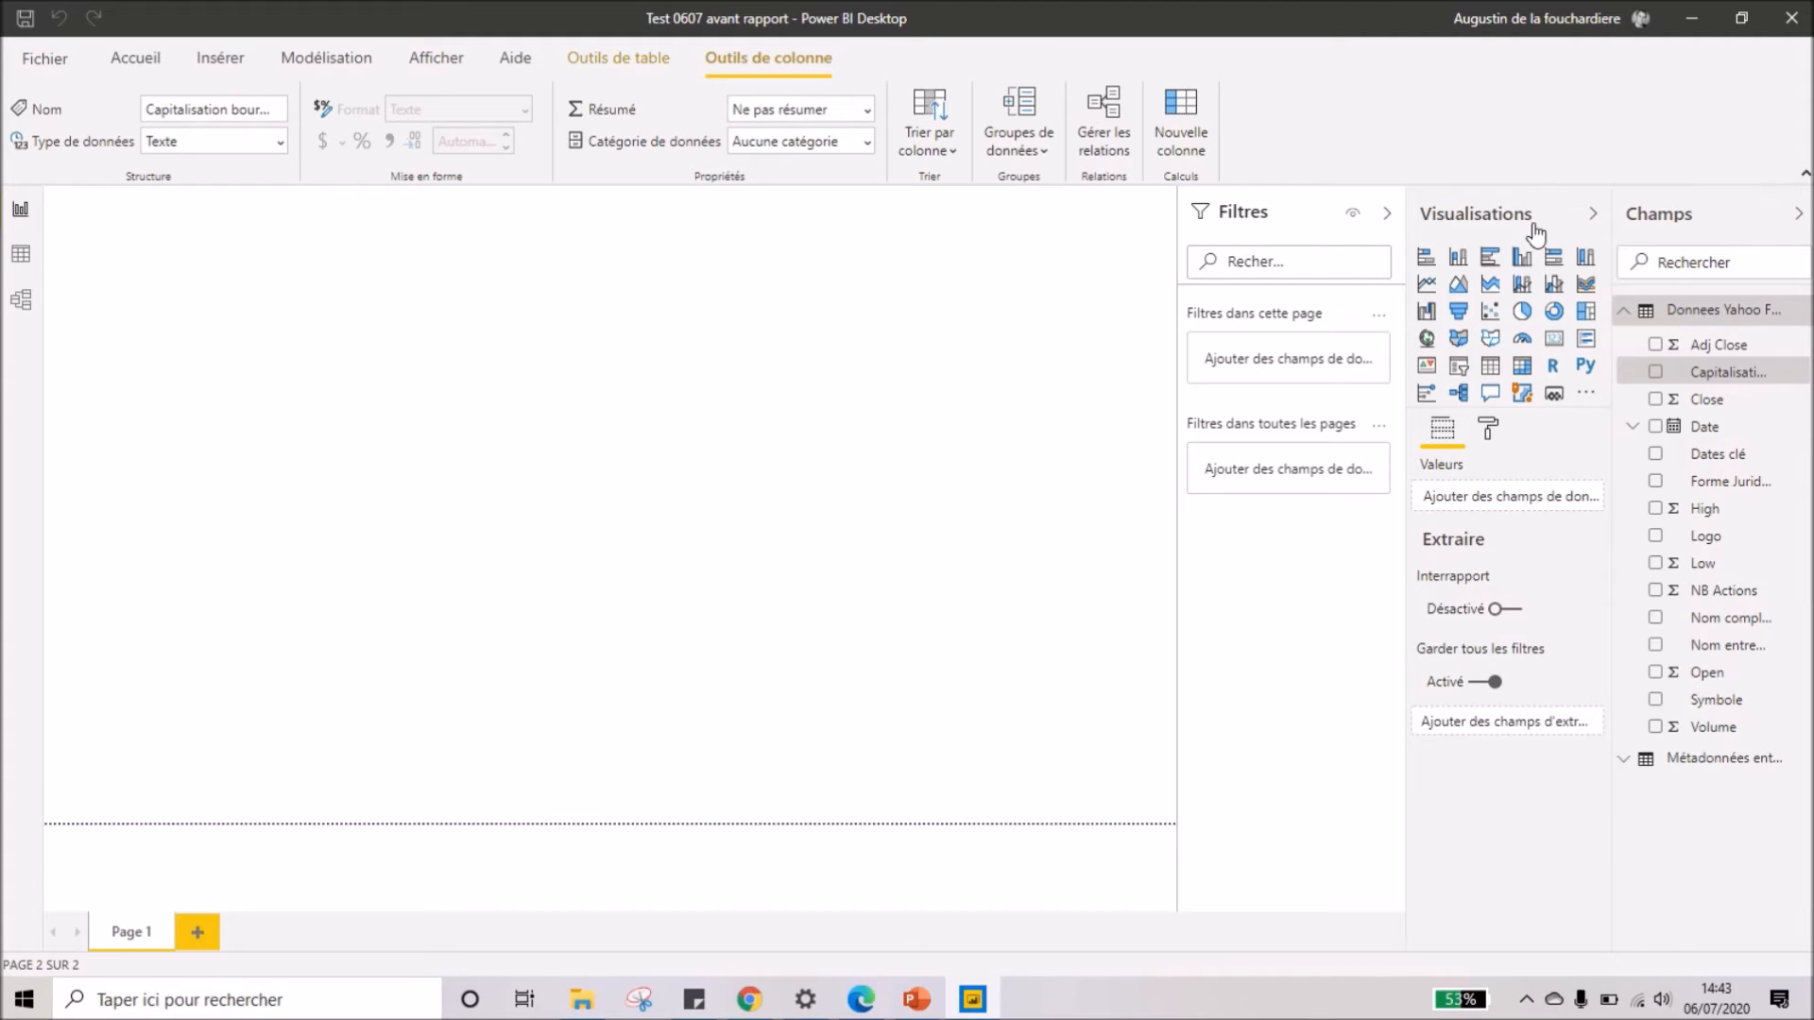
- Add a page-wide area chart with Date as axis, Nom complet as legend and Capitalisation boursière as values
left_click(1460, 285)
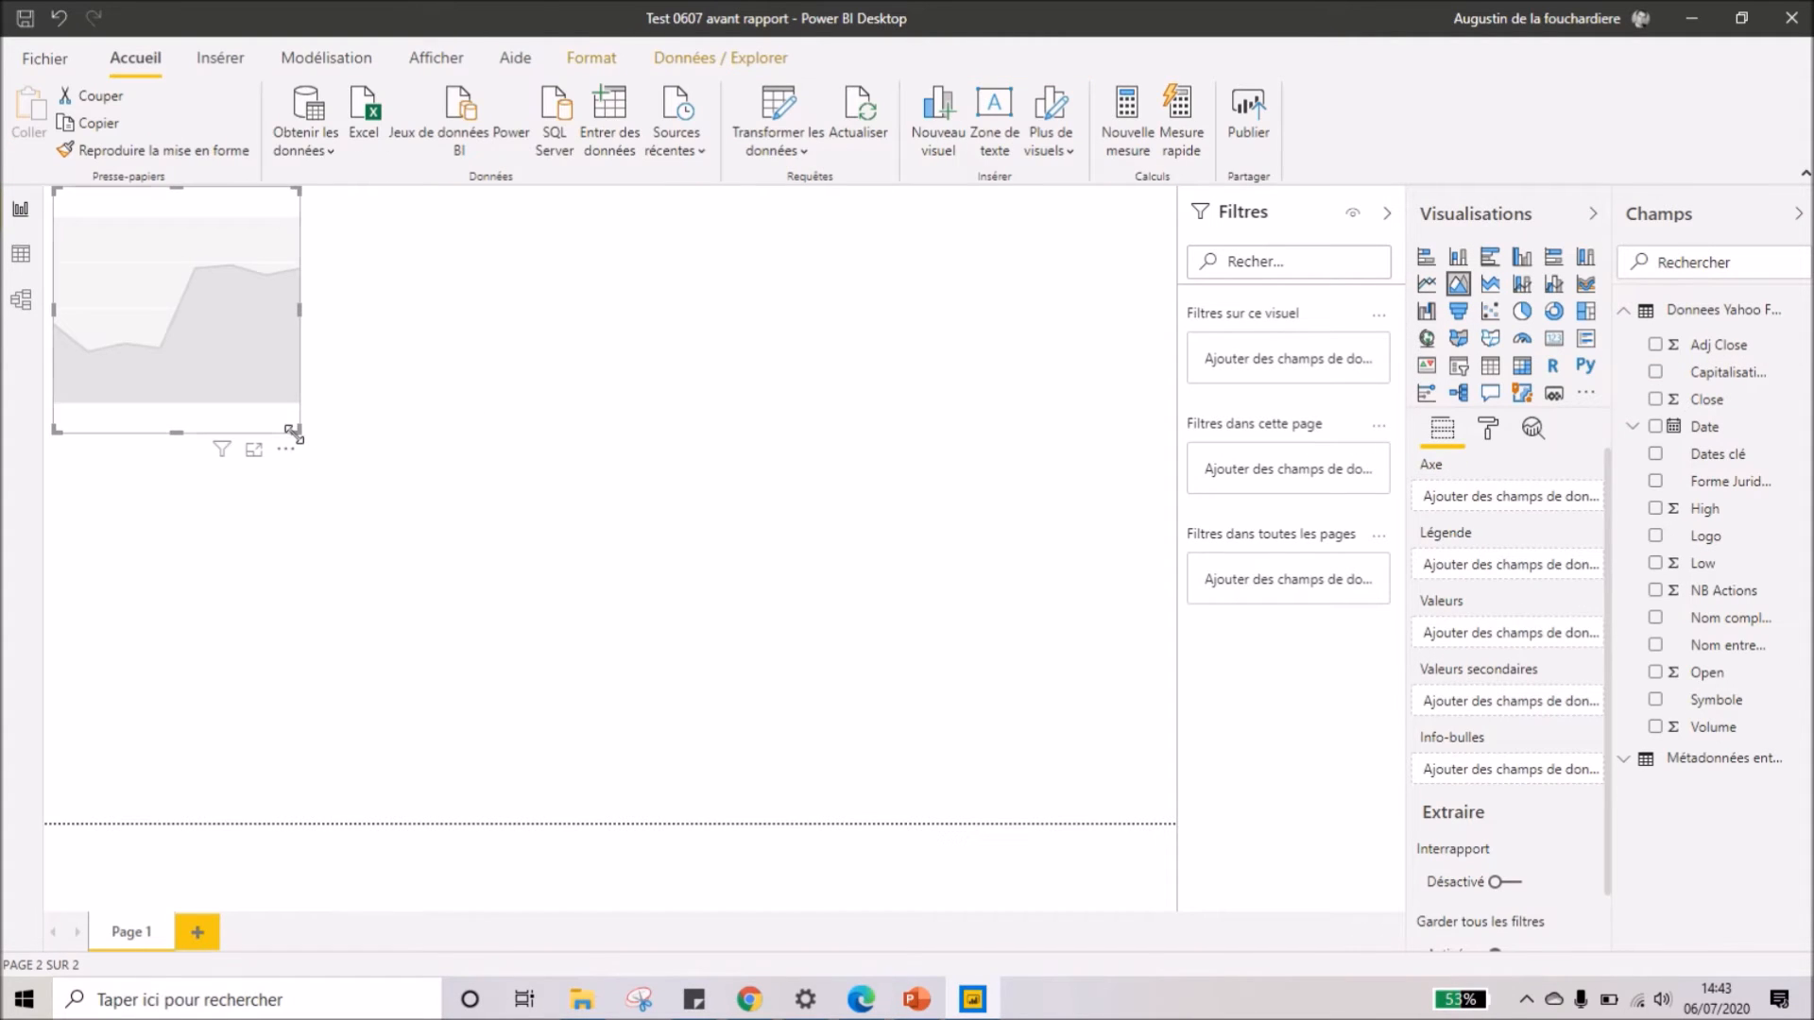
left_click_drag(294, 433, 1128, 832)
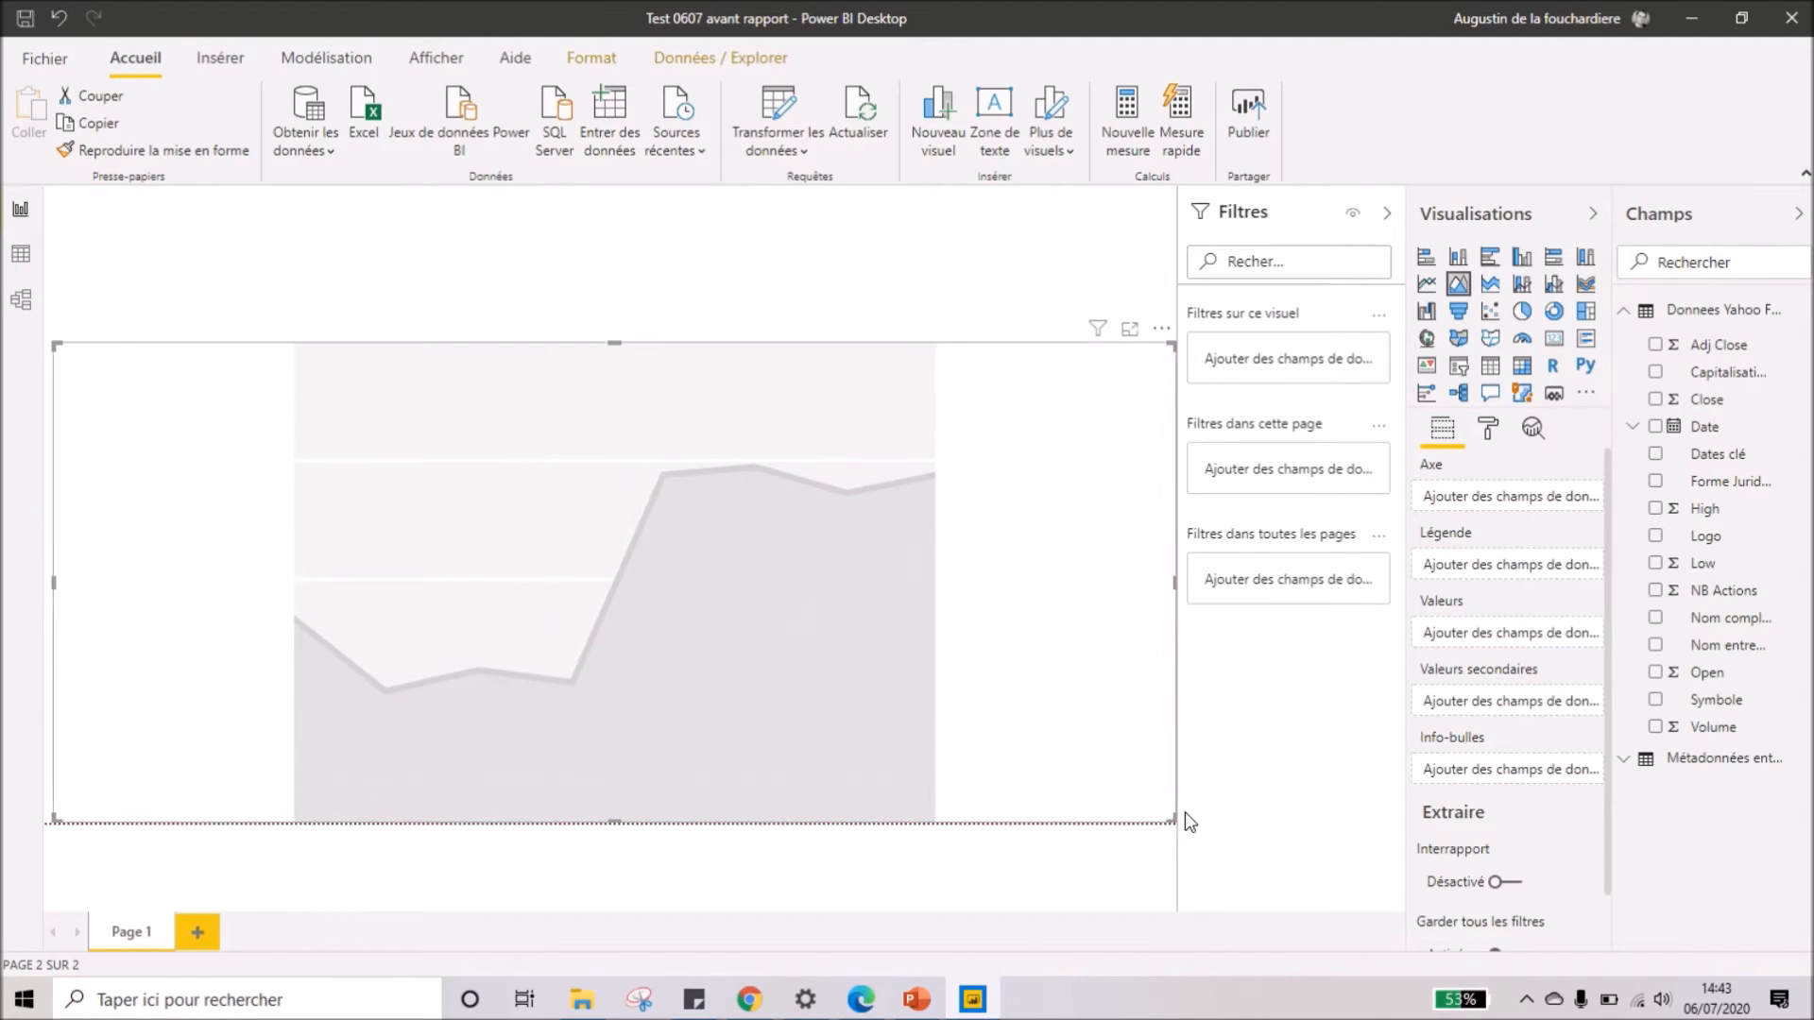
left_click_drag(1725, 425, 1569, 496)
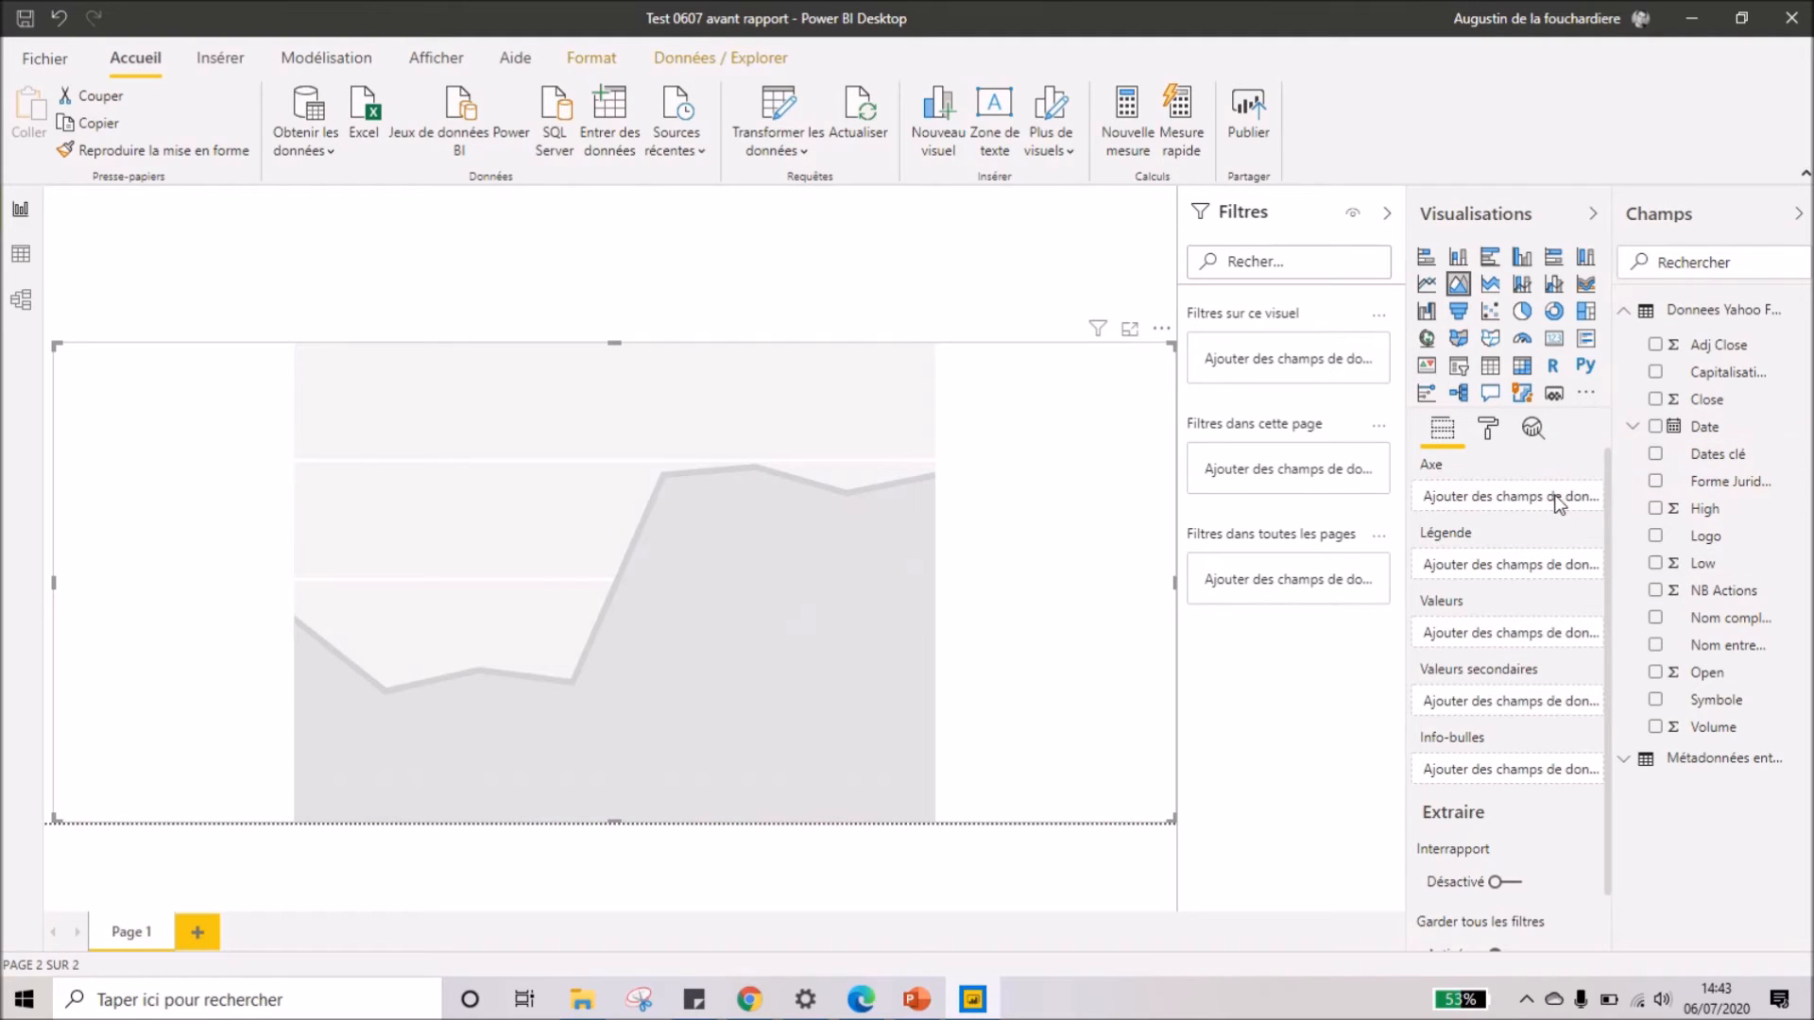
left_click_drag(1737, 640, 1564, 673)
left_click_drag(1717, 378, 1539, 742)
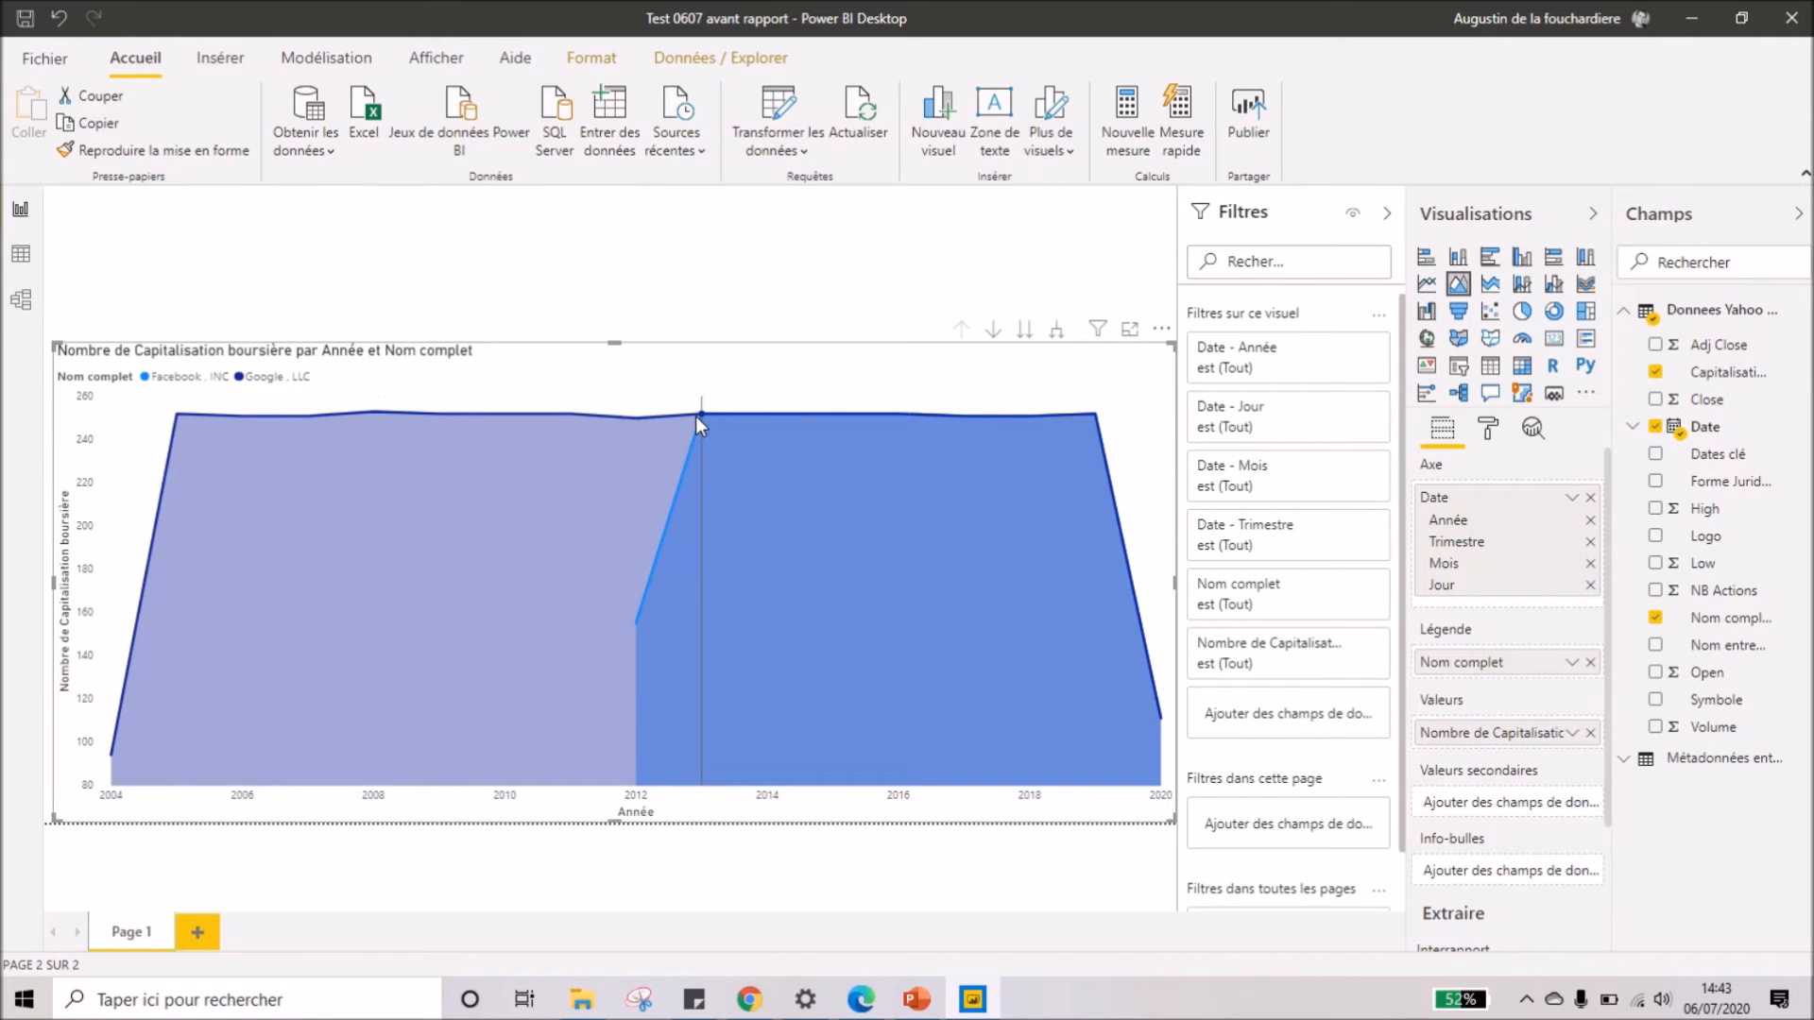
mouse_move(696, 416)
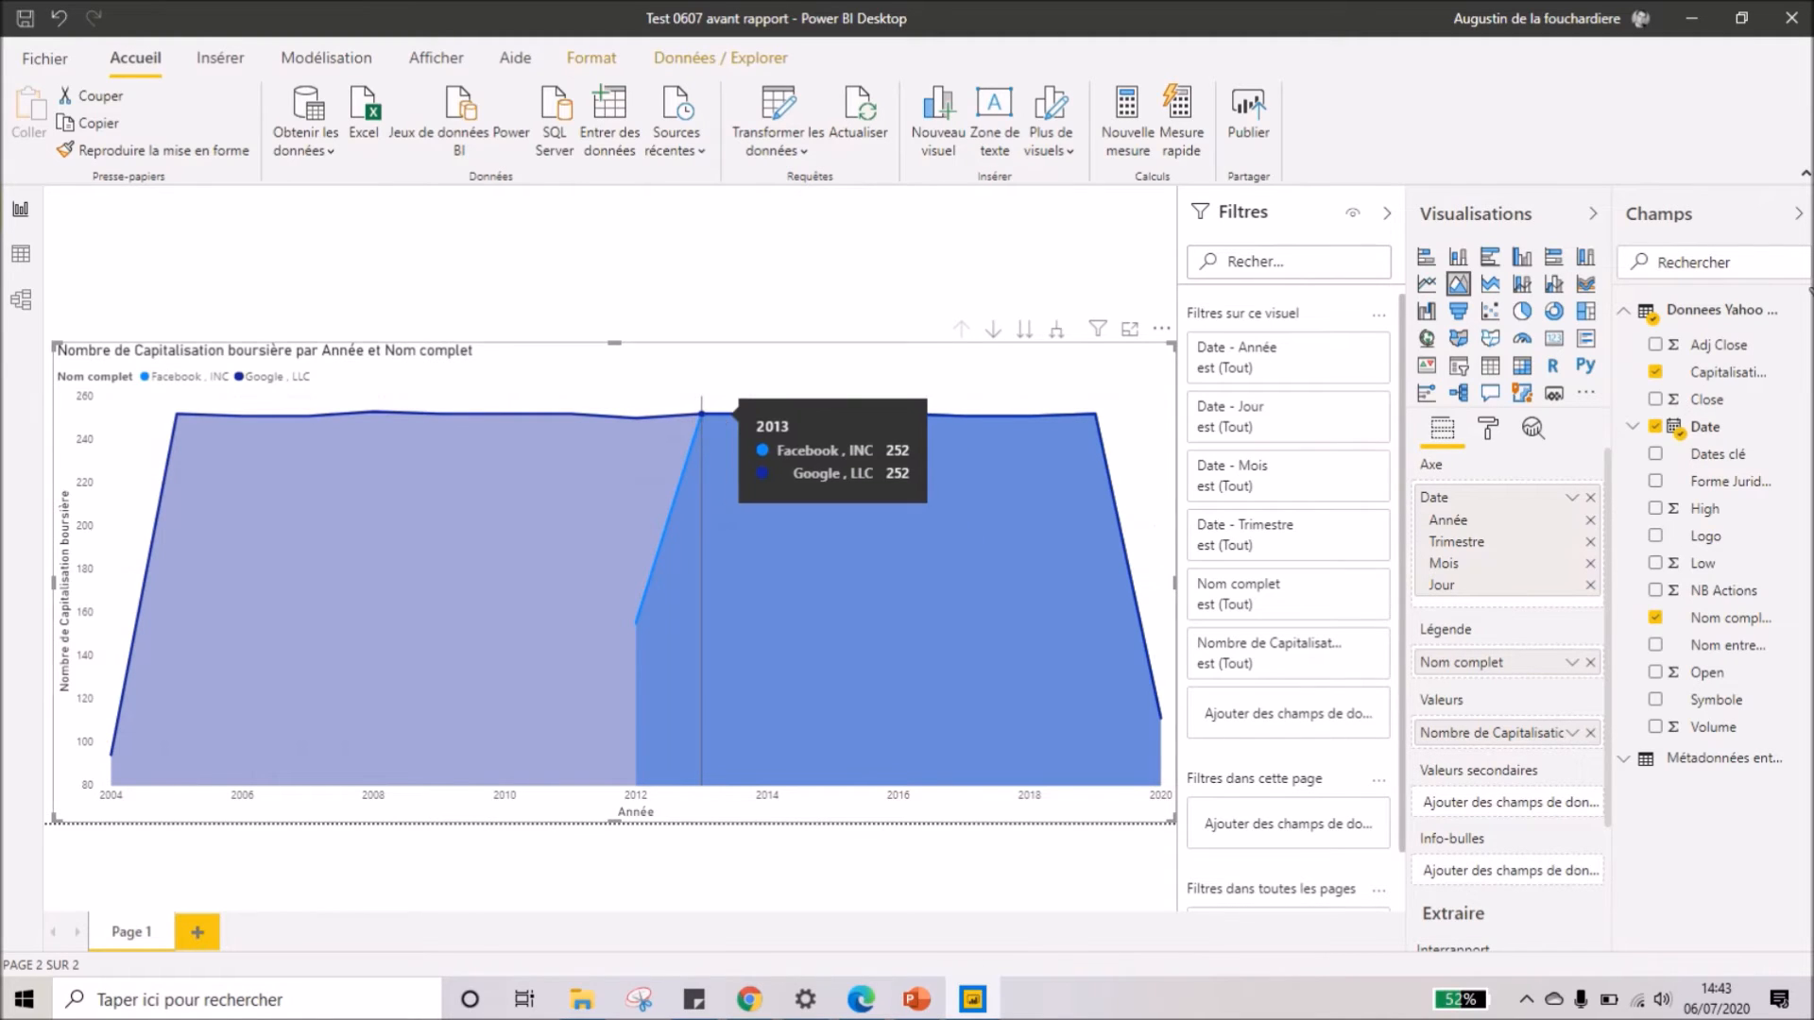
- Change the data type of Capitalisation boursière to Nombre entier and aggregate it by Somme in the area chart
left_click(1732, 373)
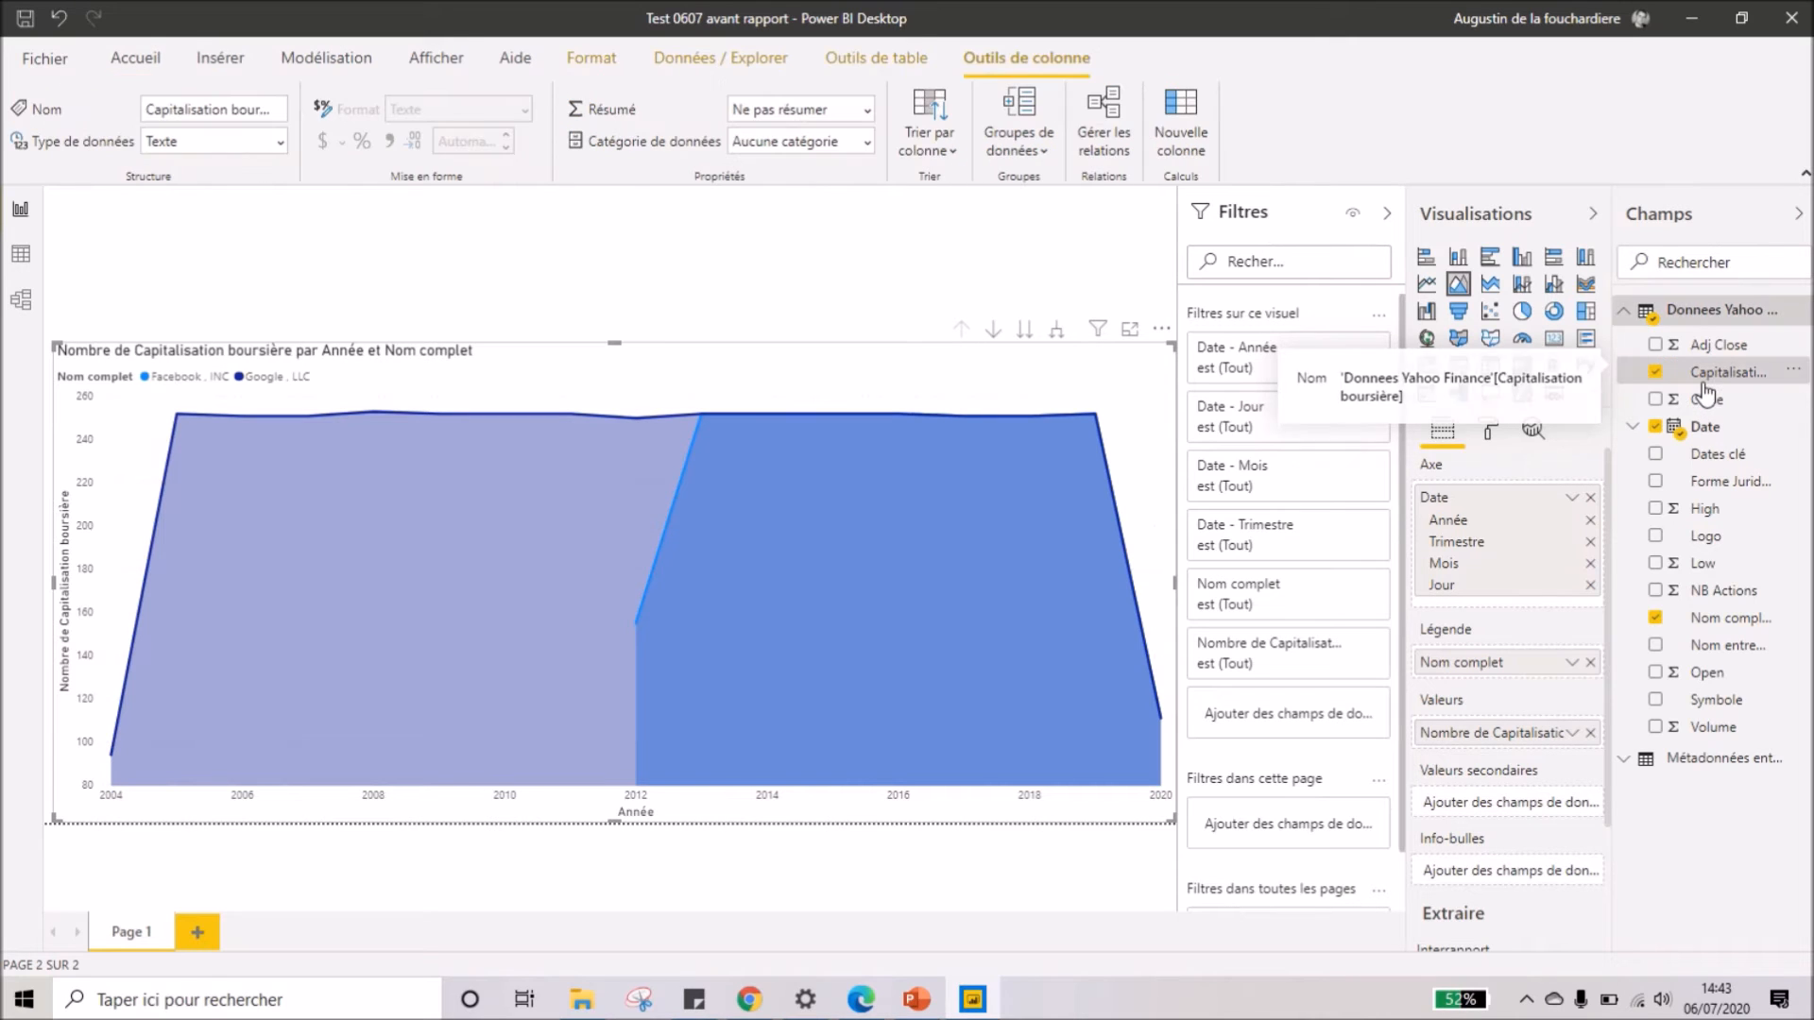
left_click(280, 143)
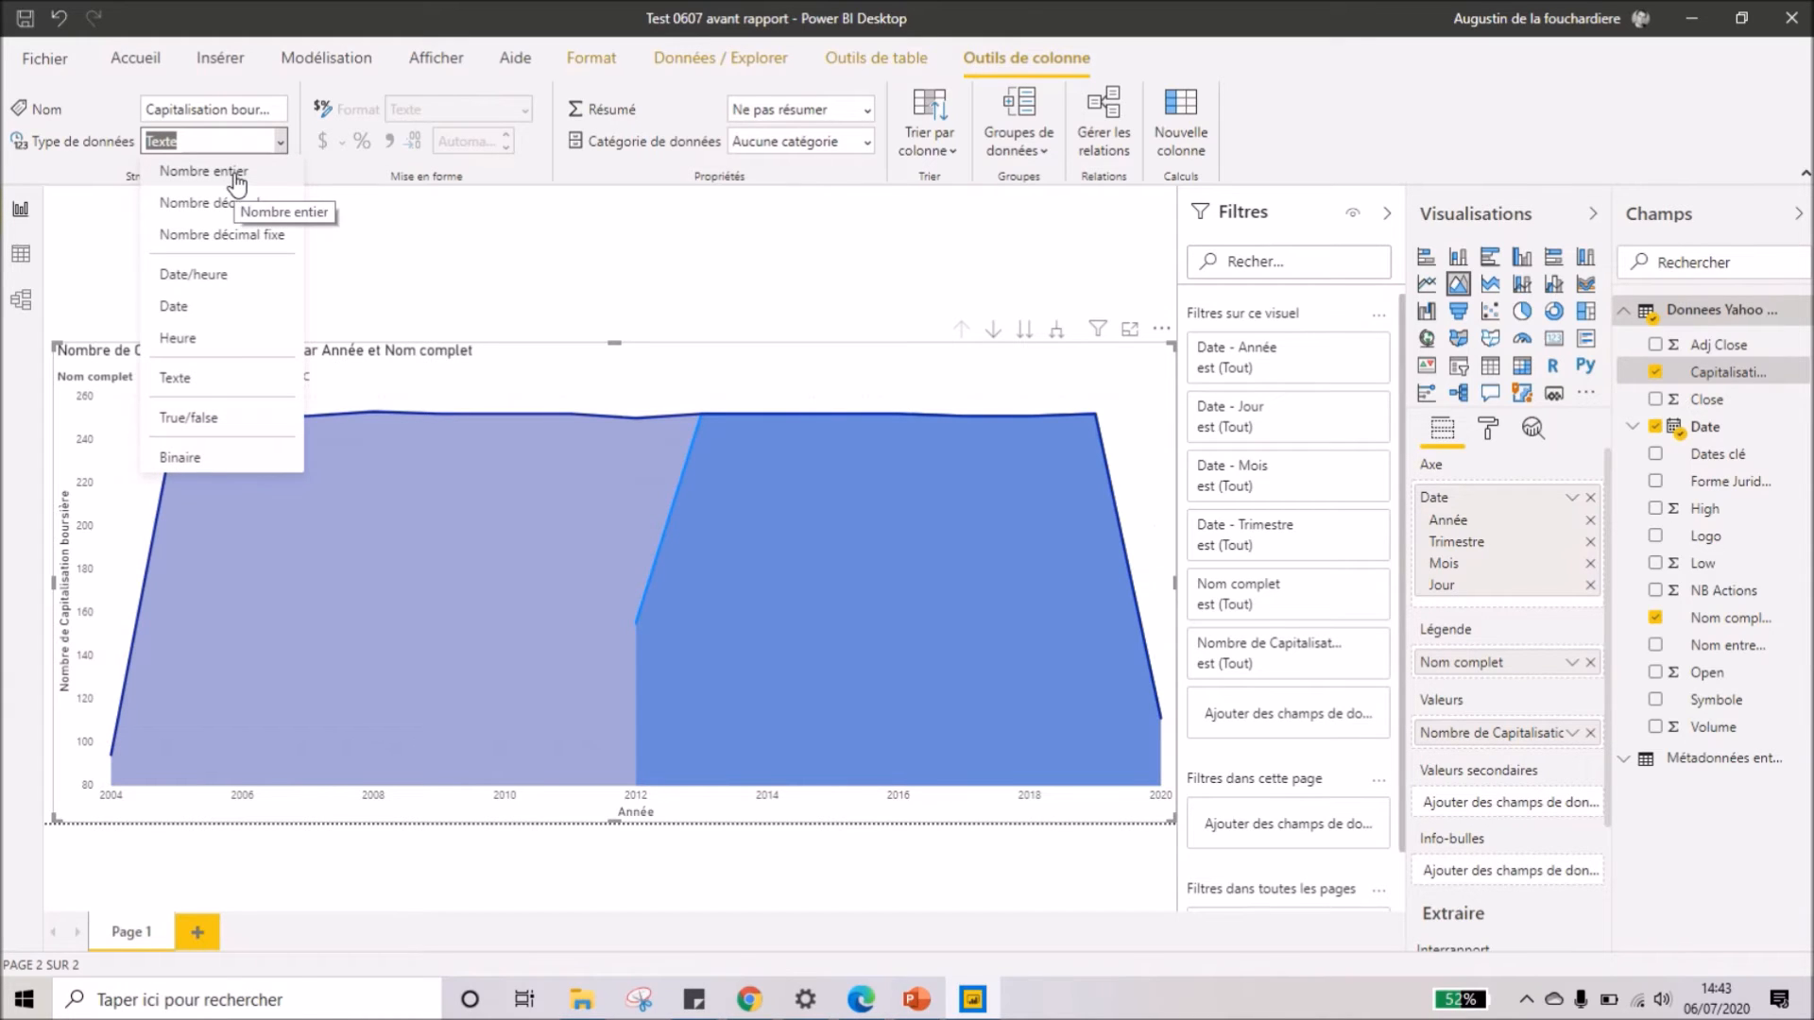
left_click(234, 174)
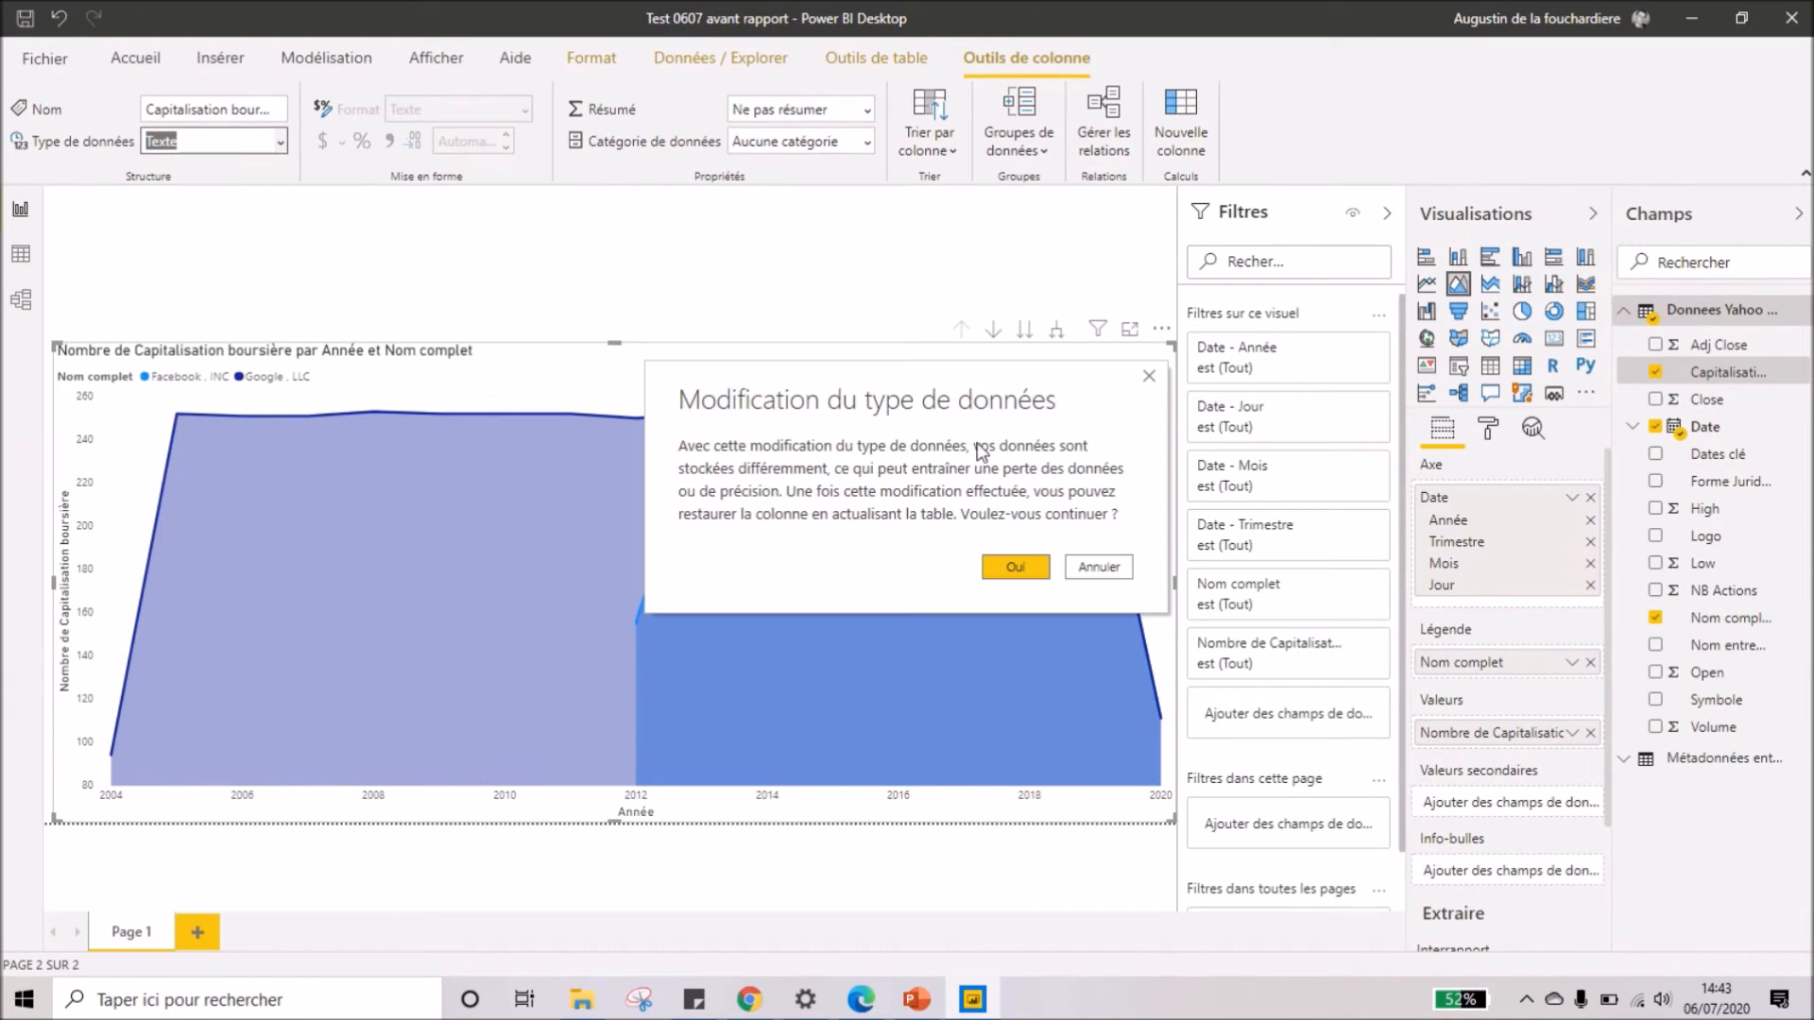
left_click(1013, 556)
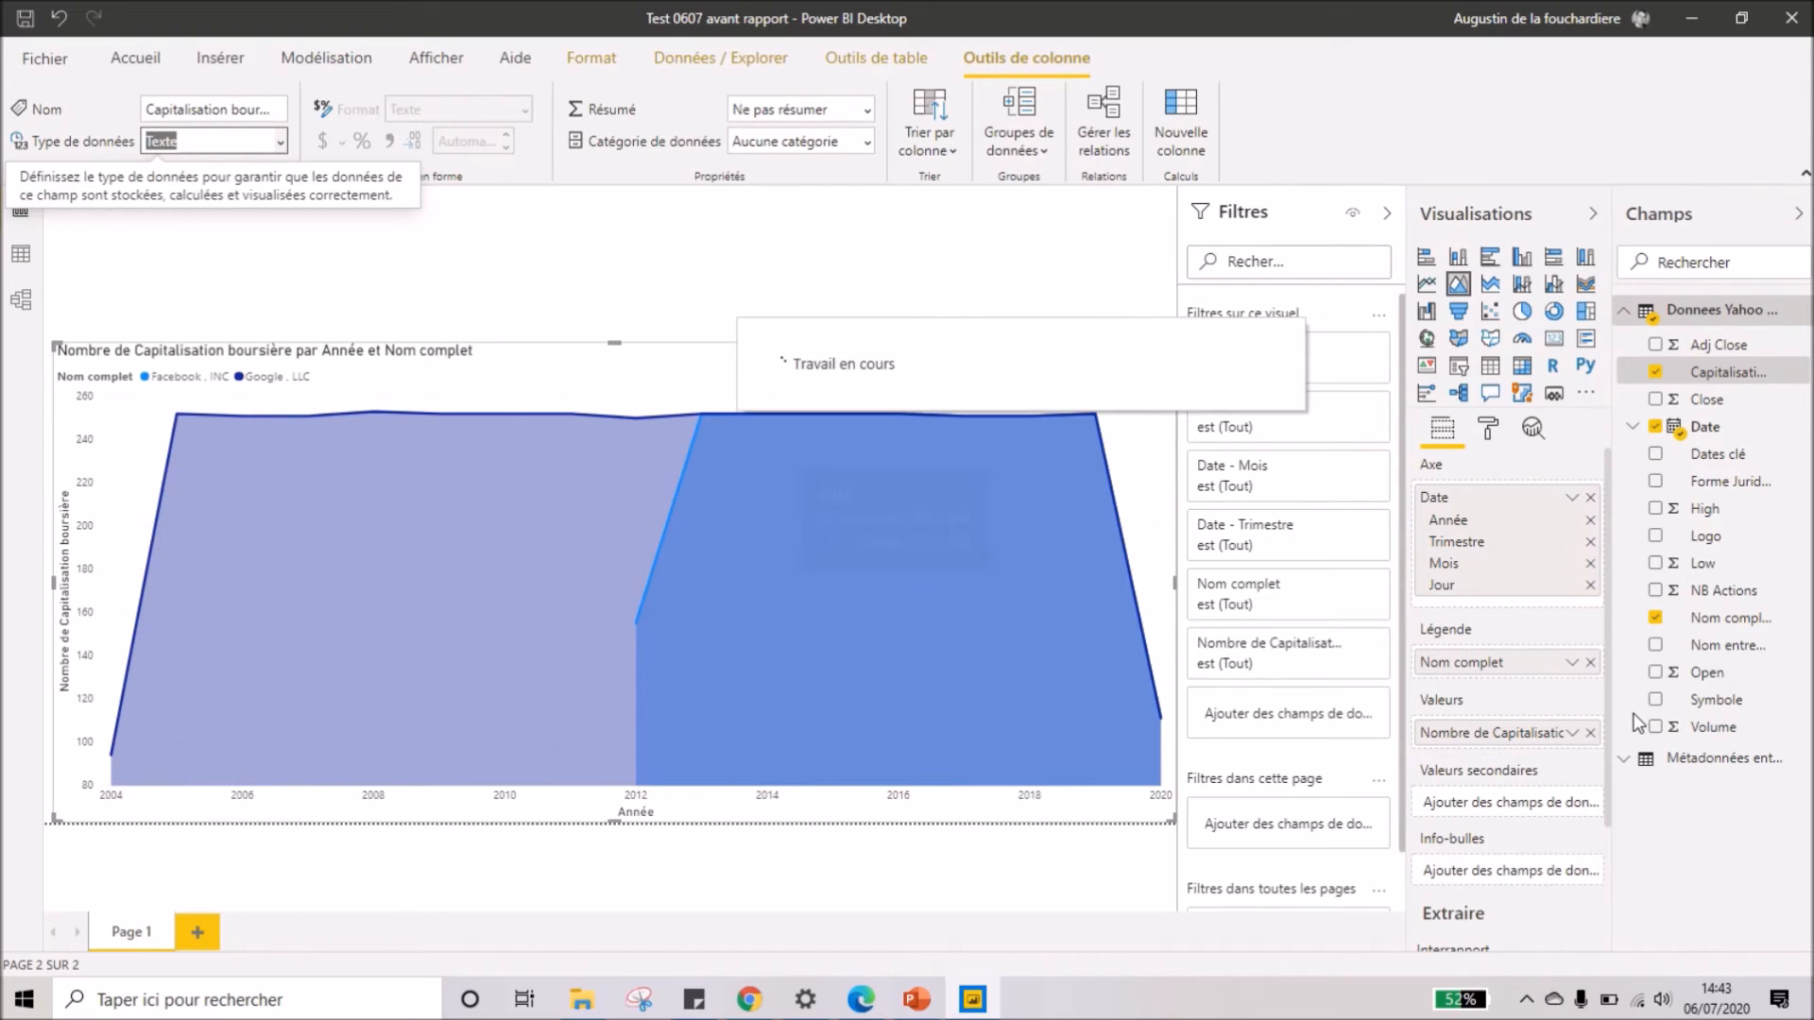
left_click(1571, 737)
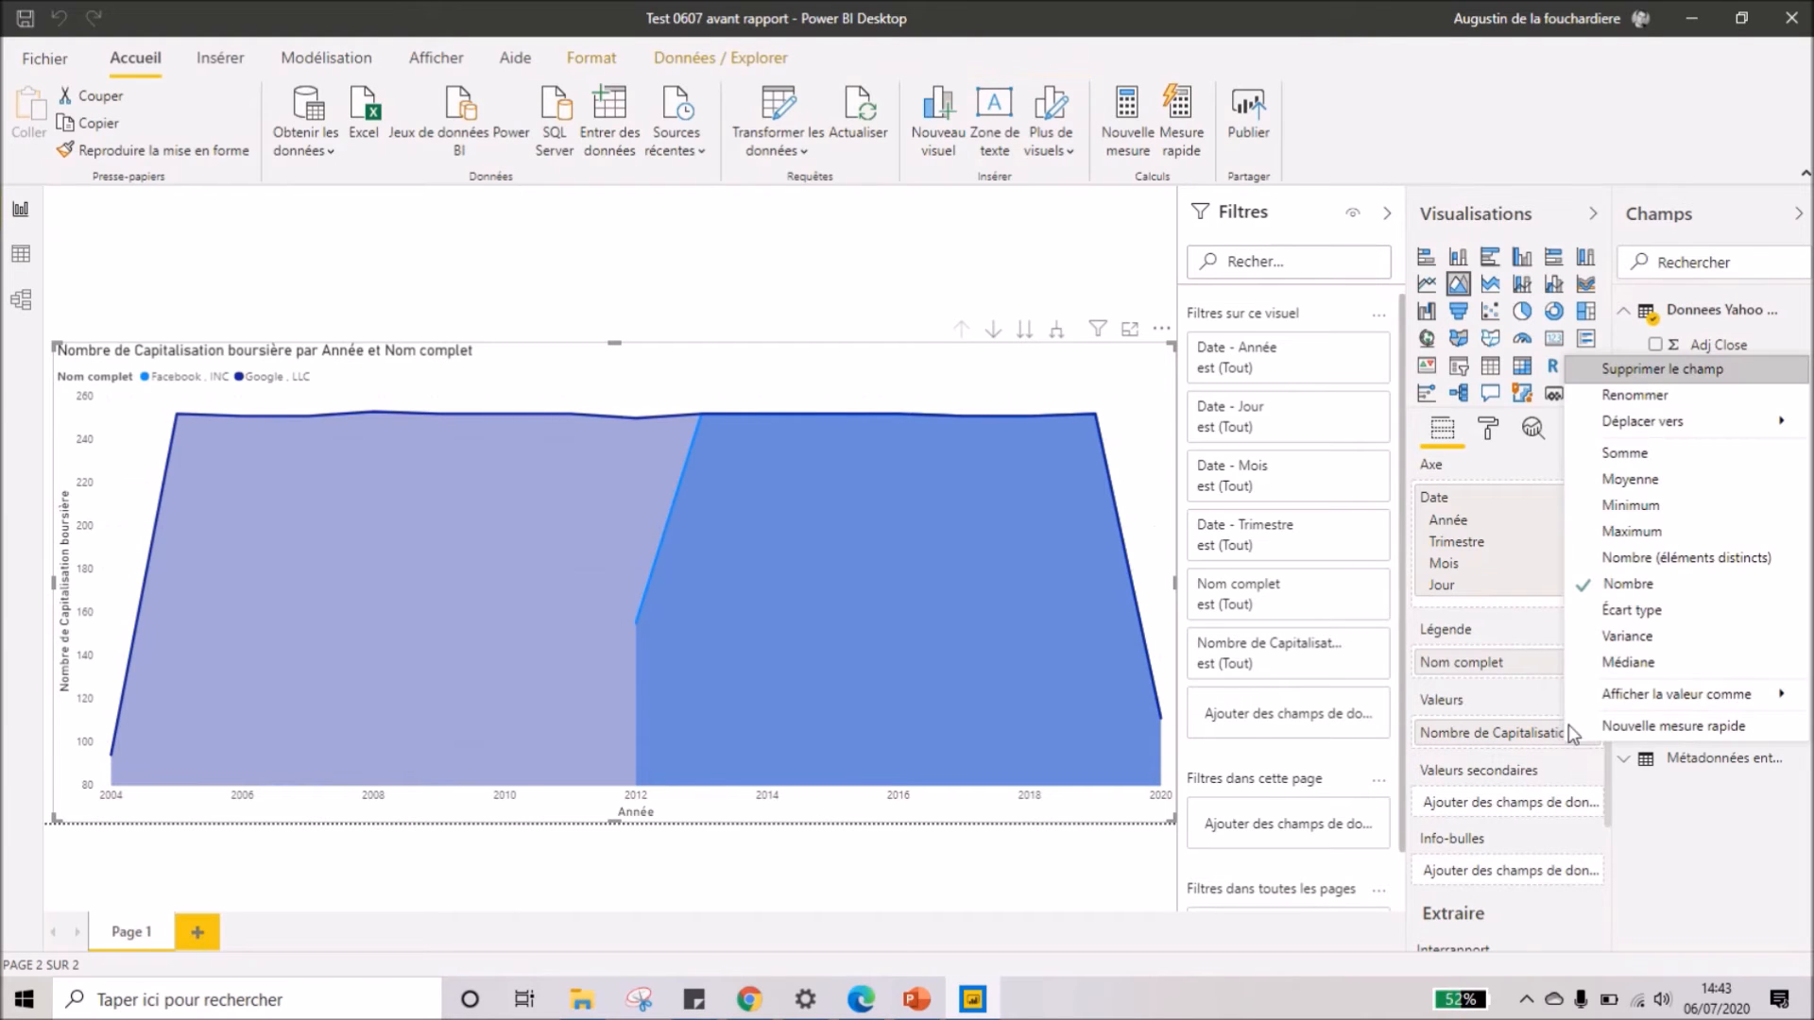
left_click(1655, 454)
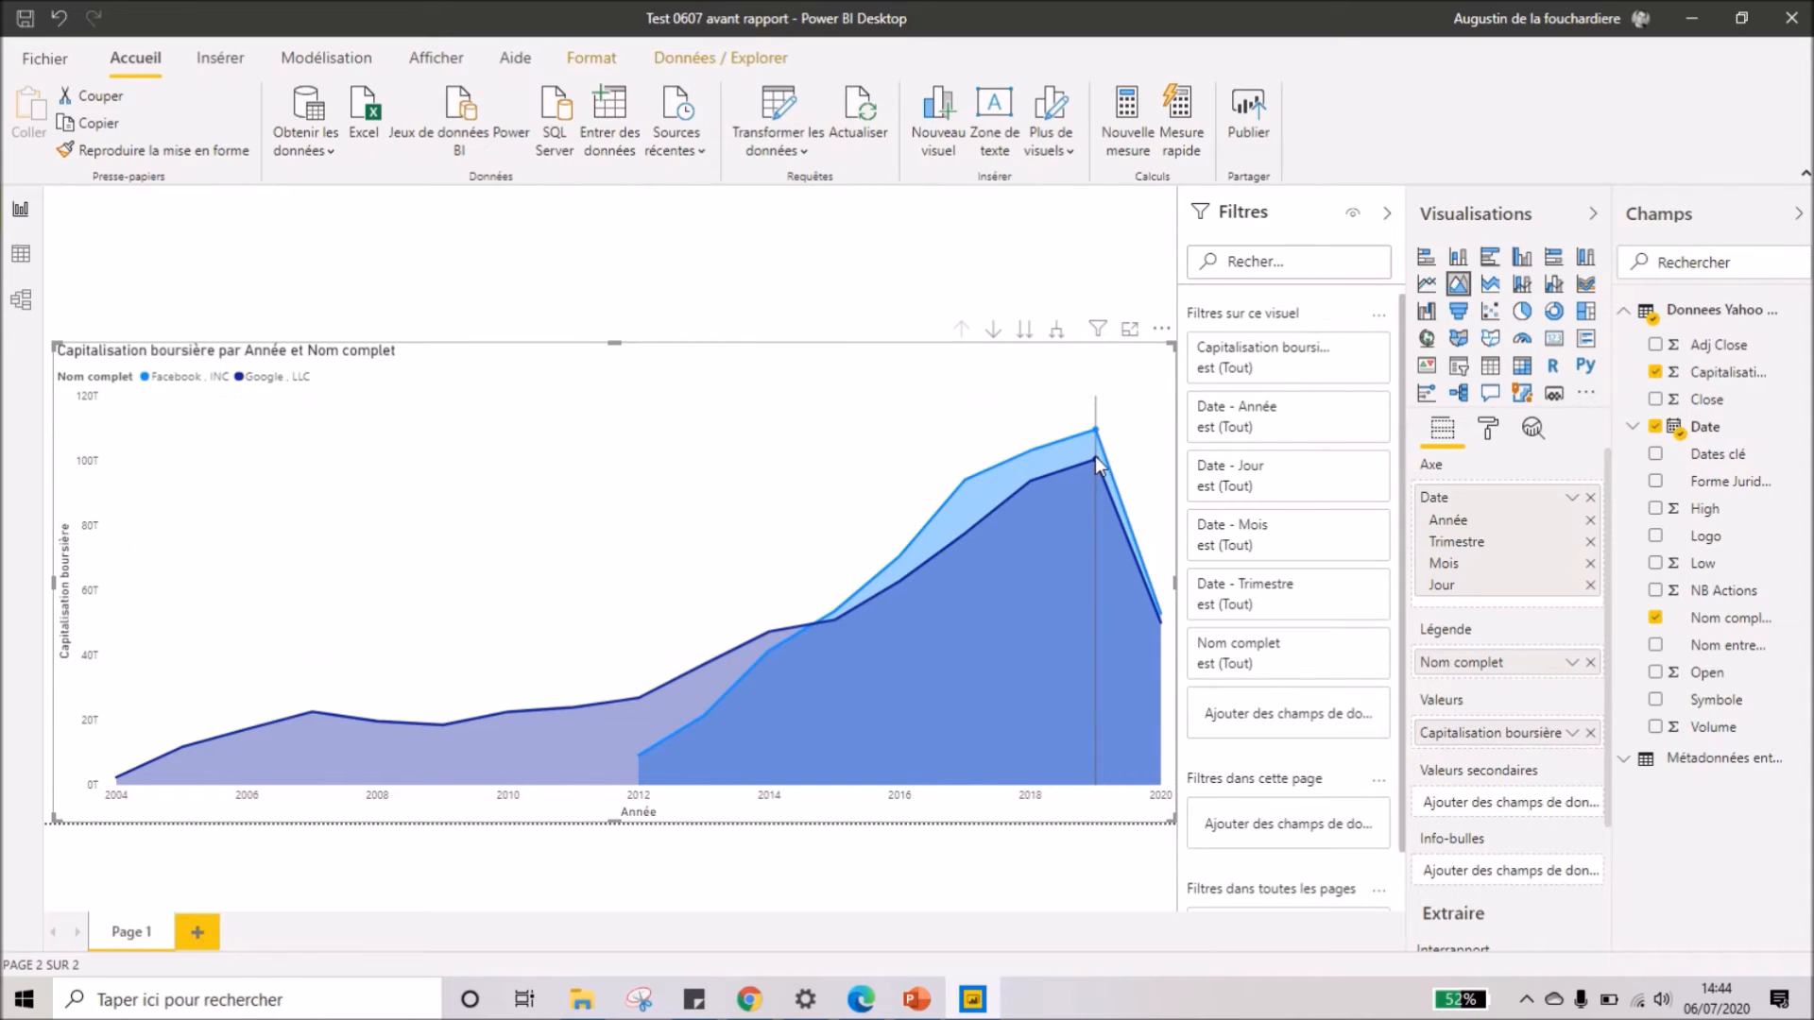
- Format the Capitalisation boursière field with a thousands separator
mouse_move(1105, 514)
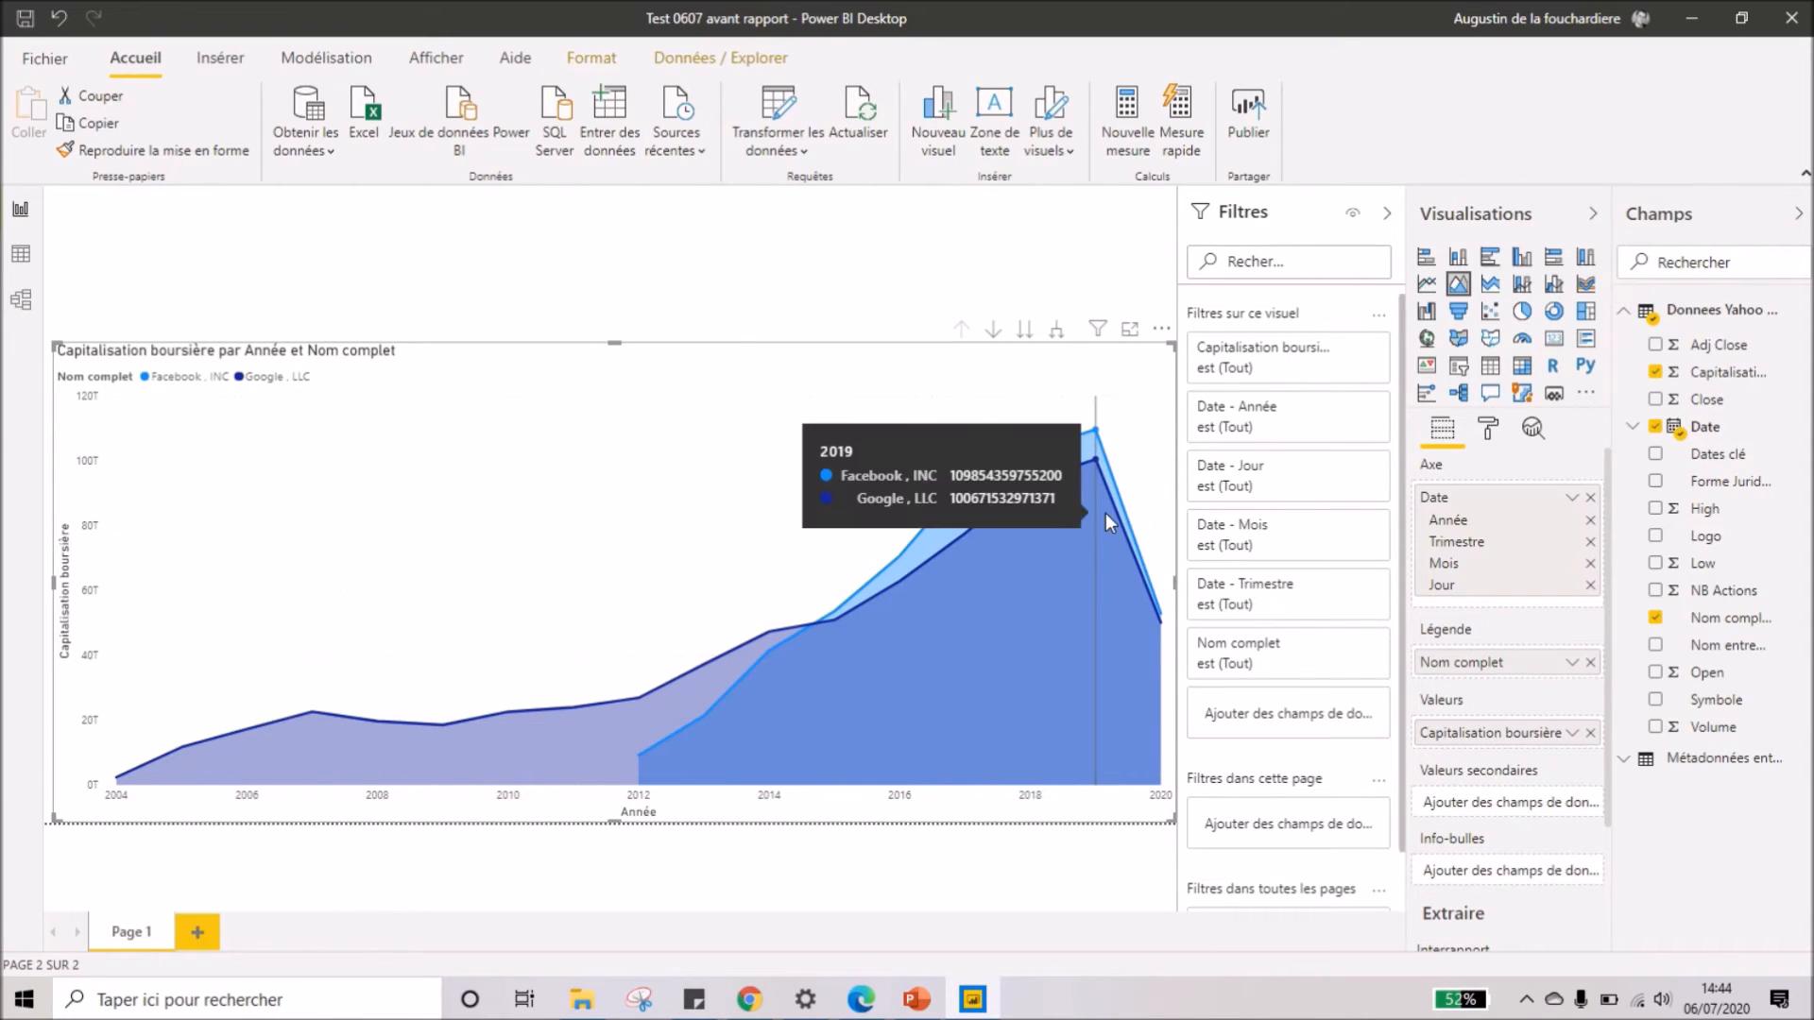
mouse_move(944, 546)
mouse_move(1096, 456)
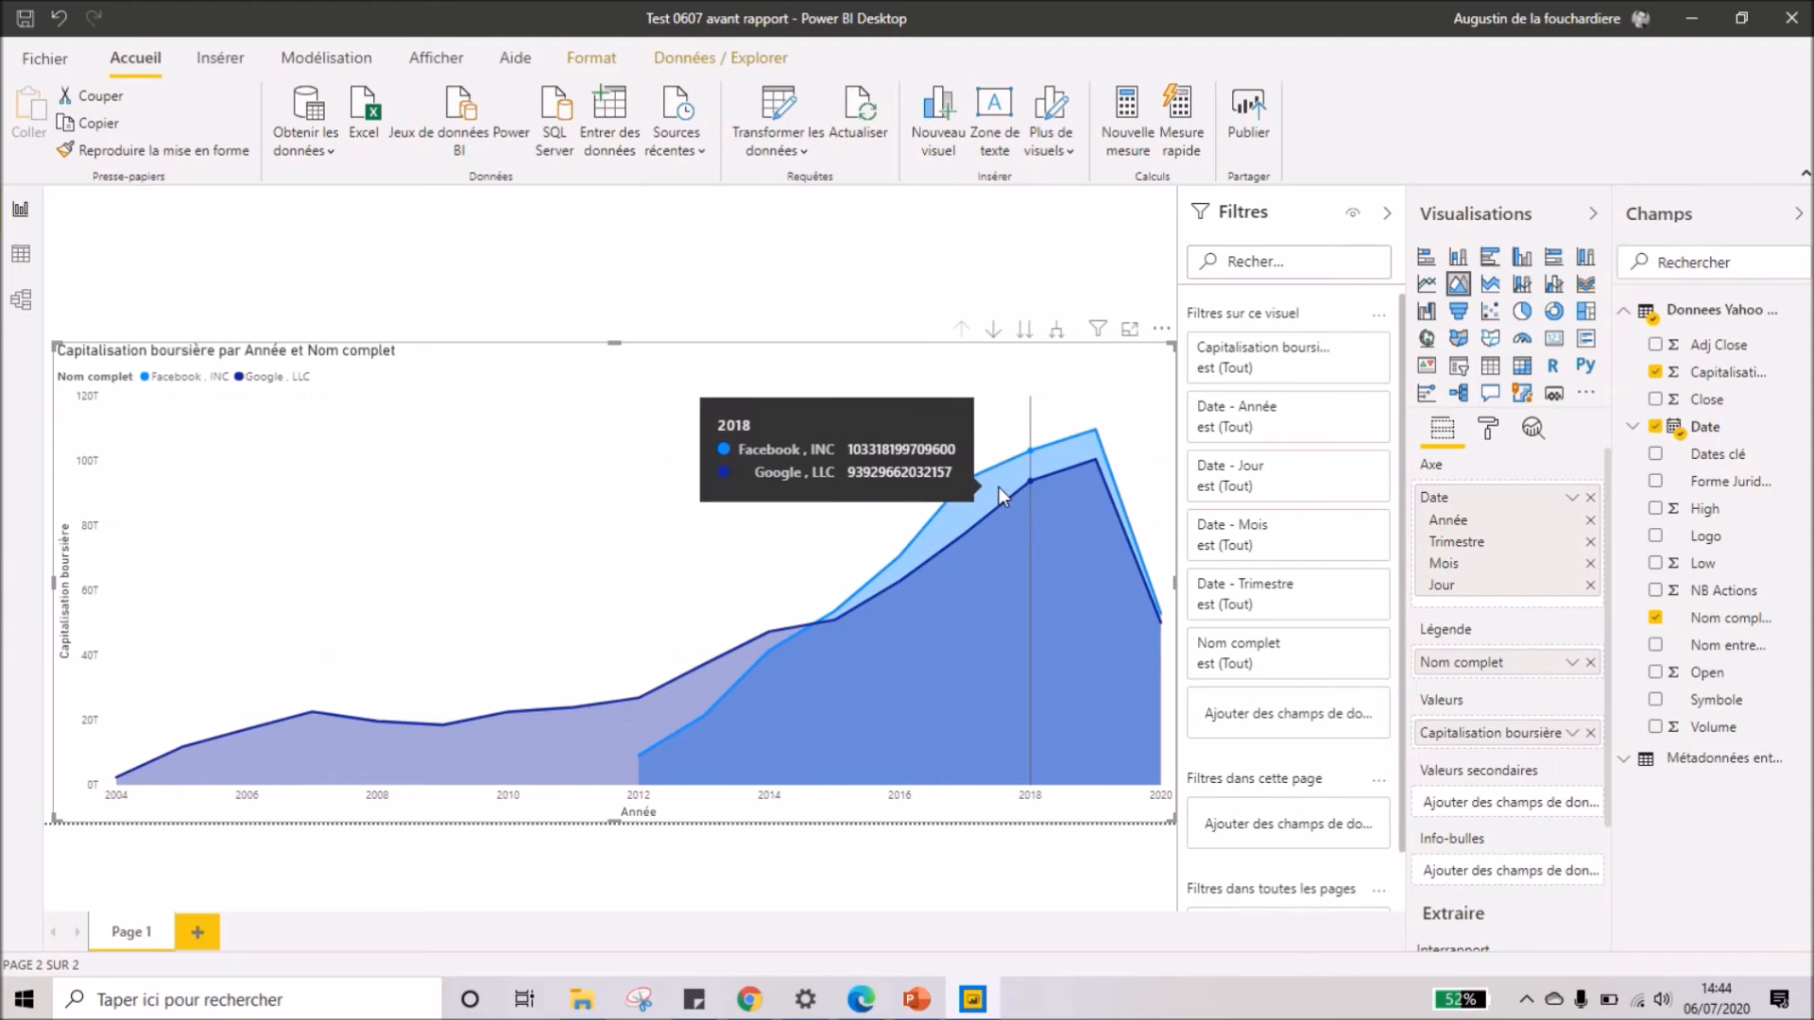
mouse_move(1029, 478)
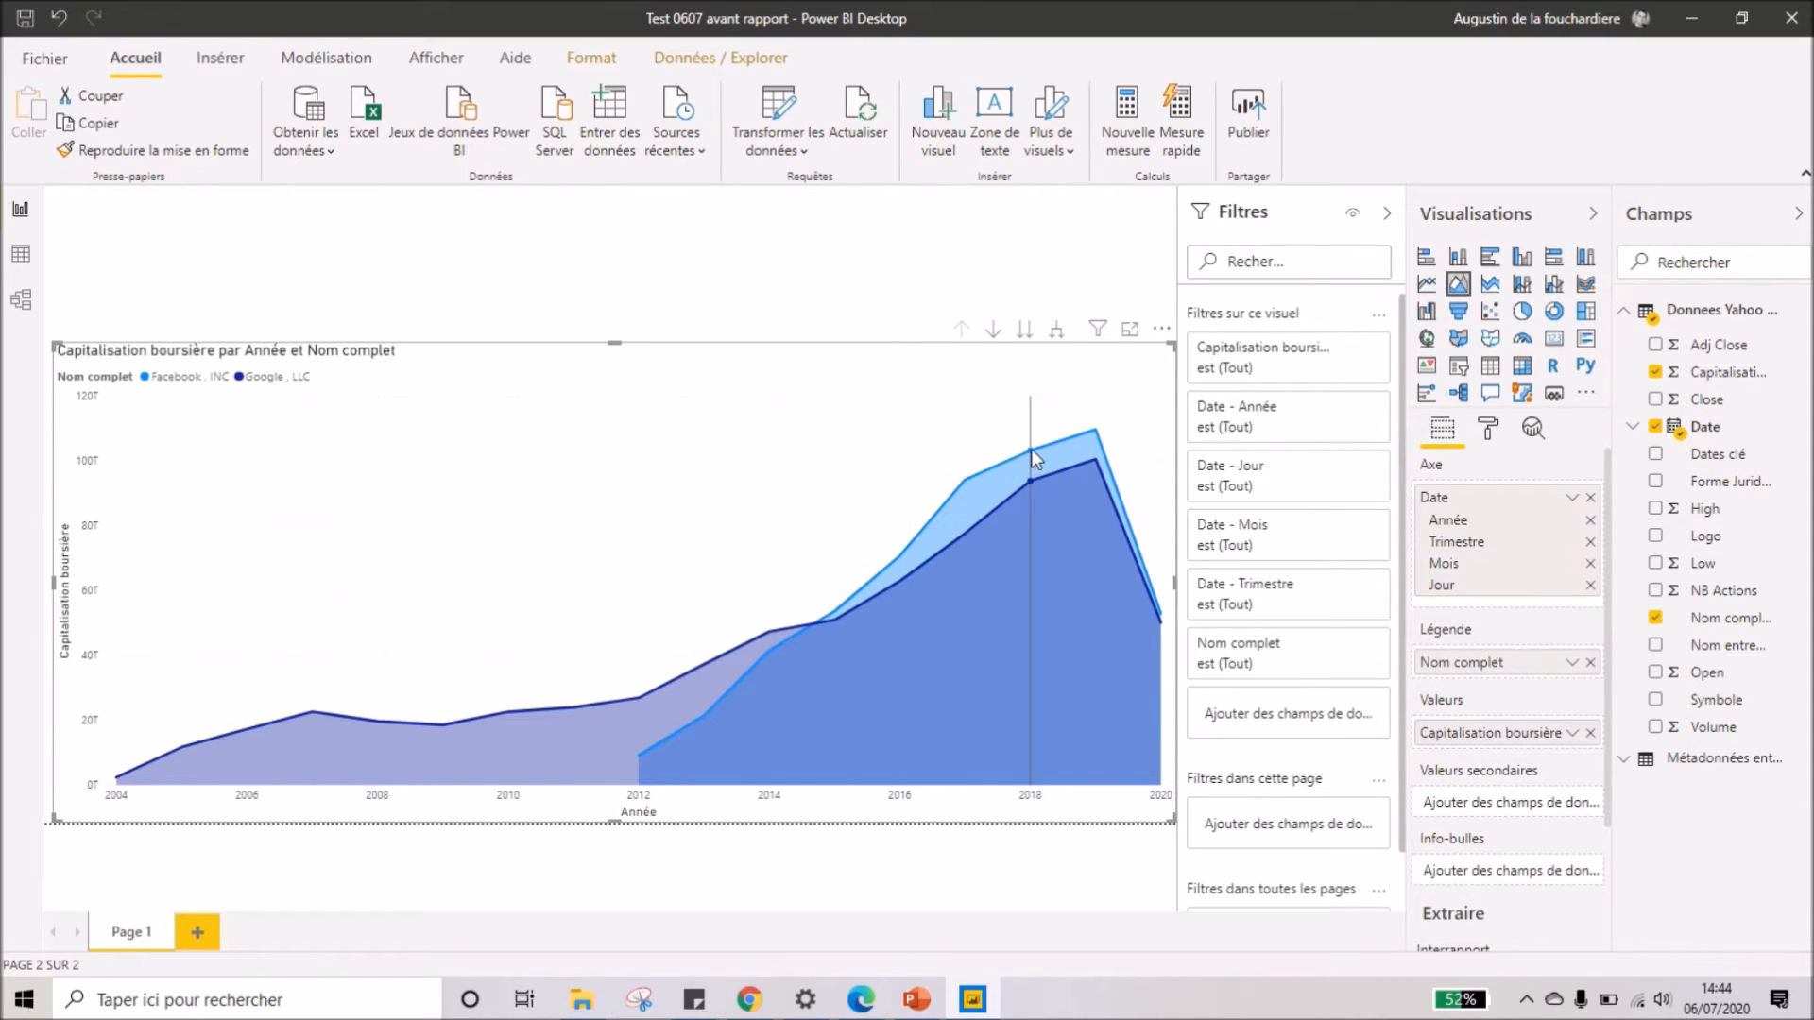
left_click(1731, 373)
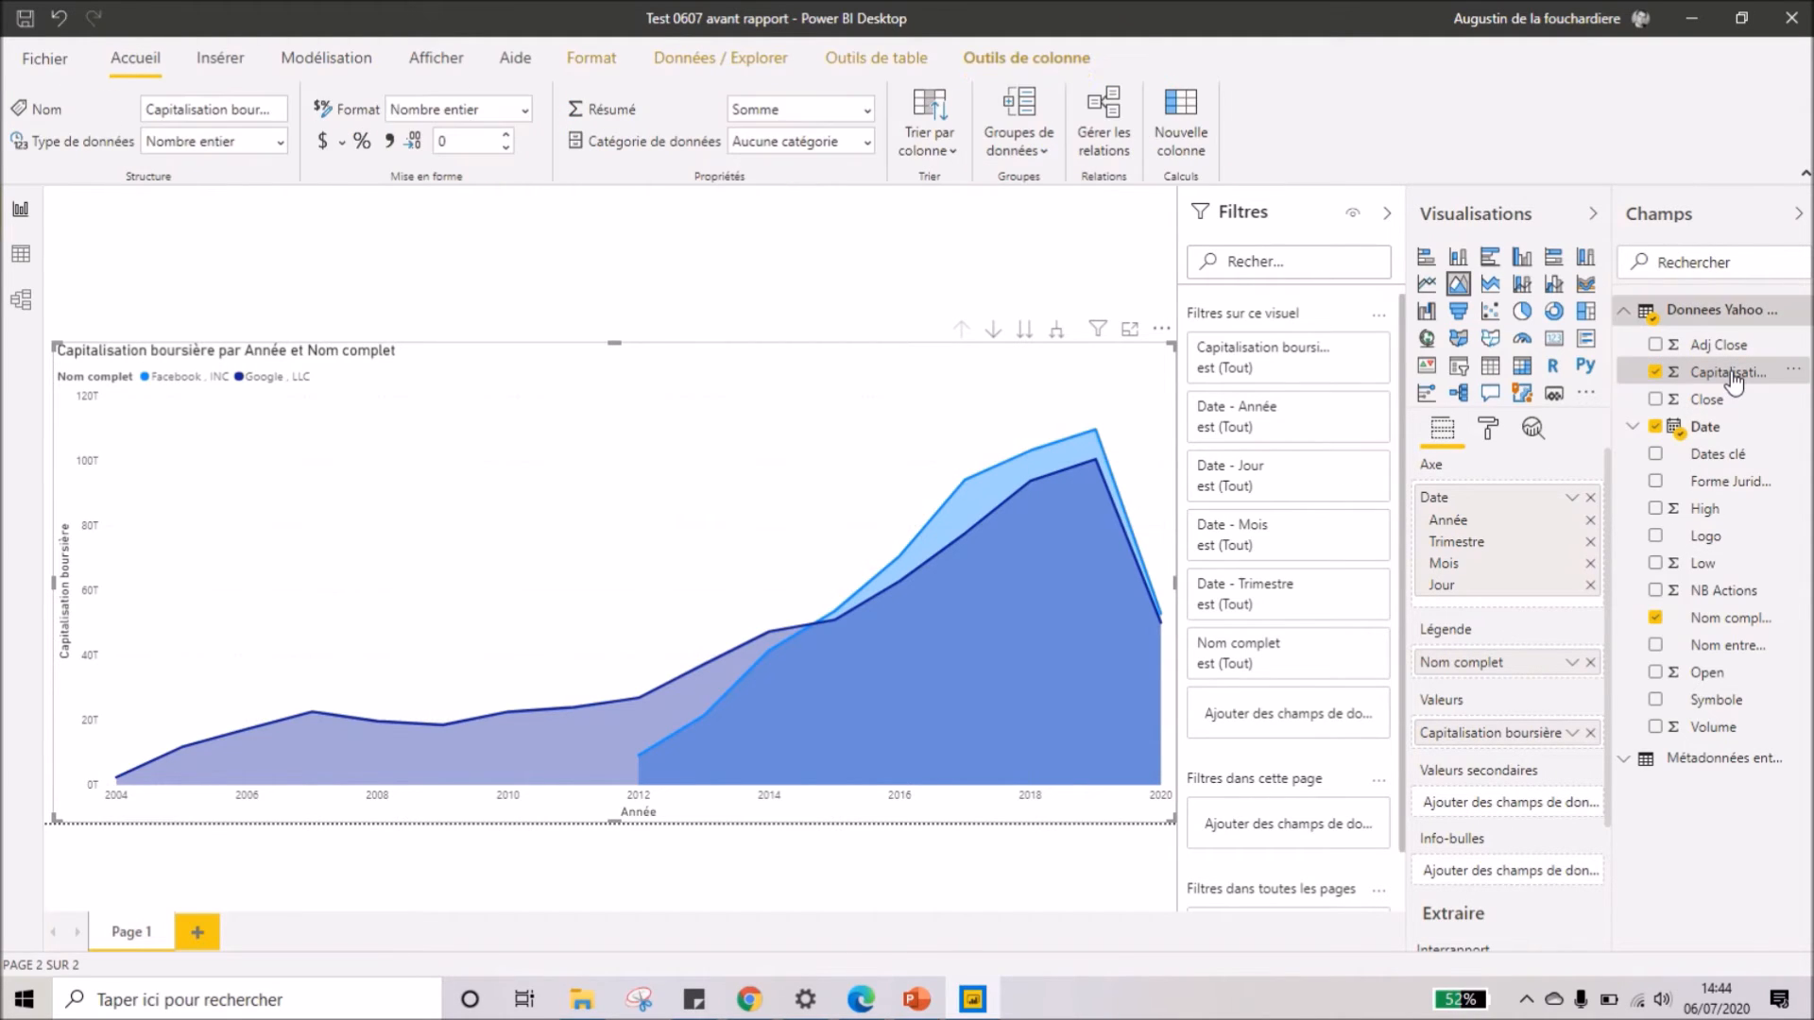
left_click(391, 143)
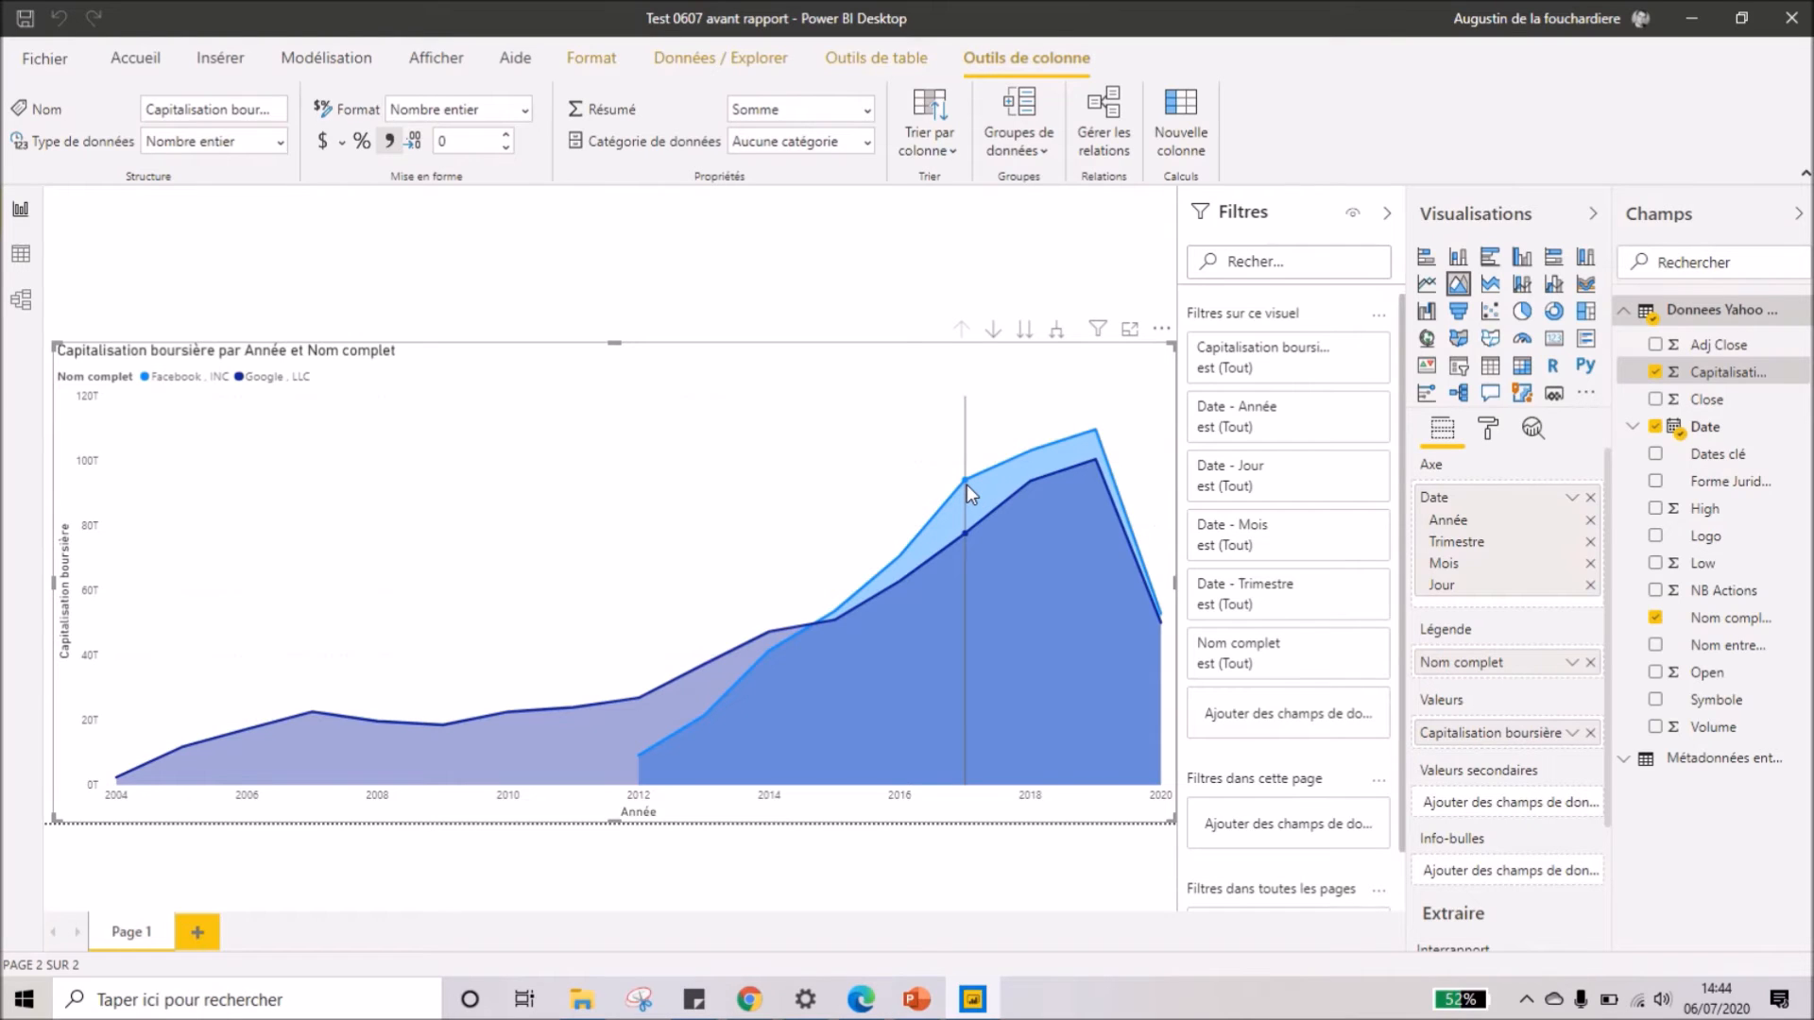
- Expand the area chart's date hierarchy through Trimestre and Mois down to Jour
left_click(1058, 331)
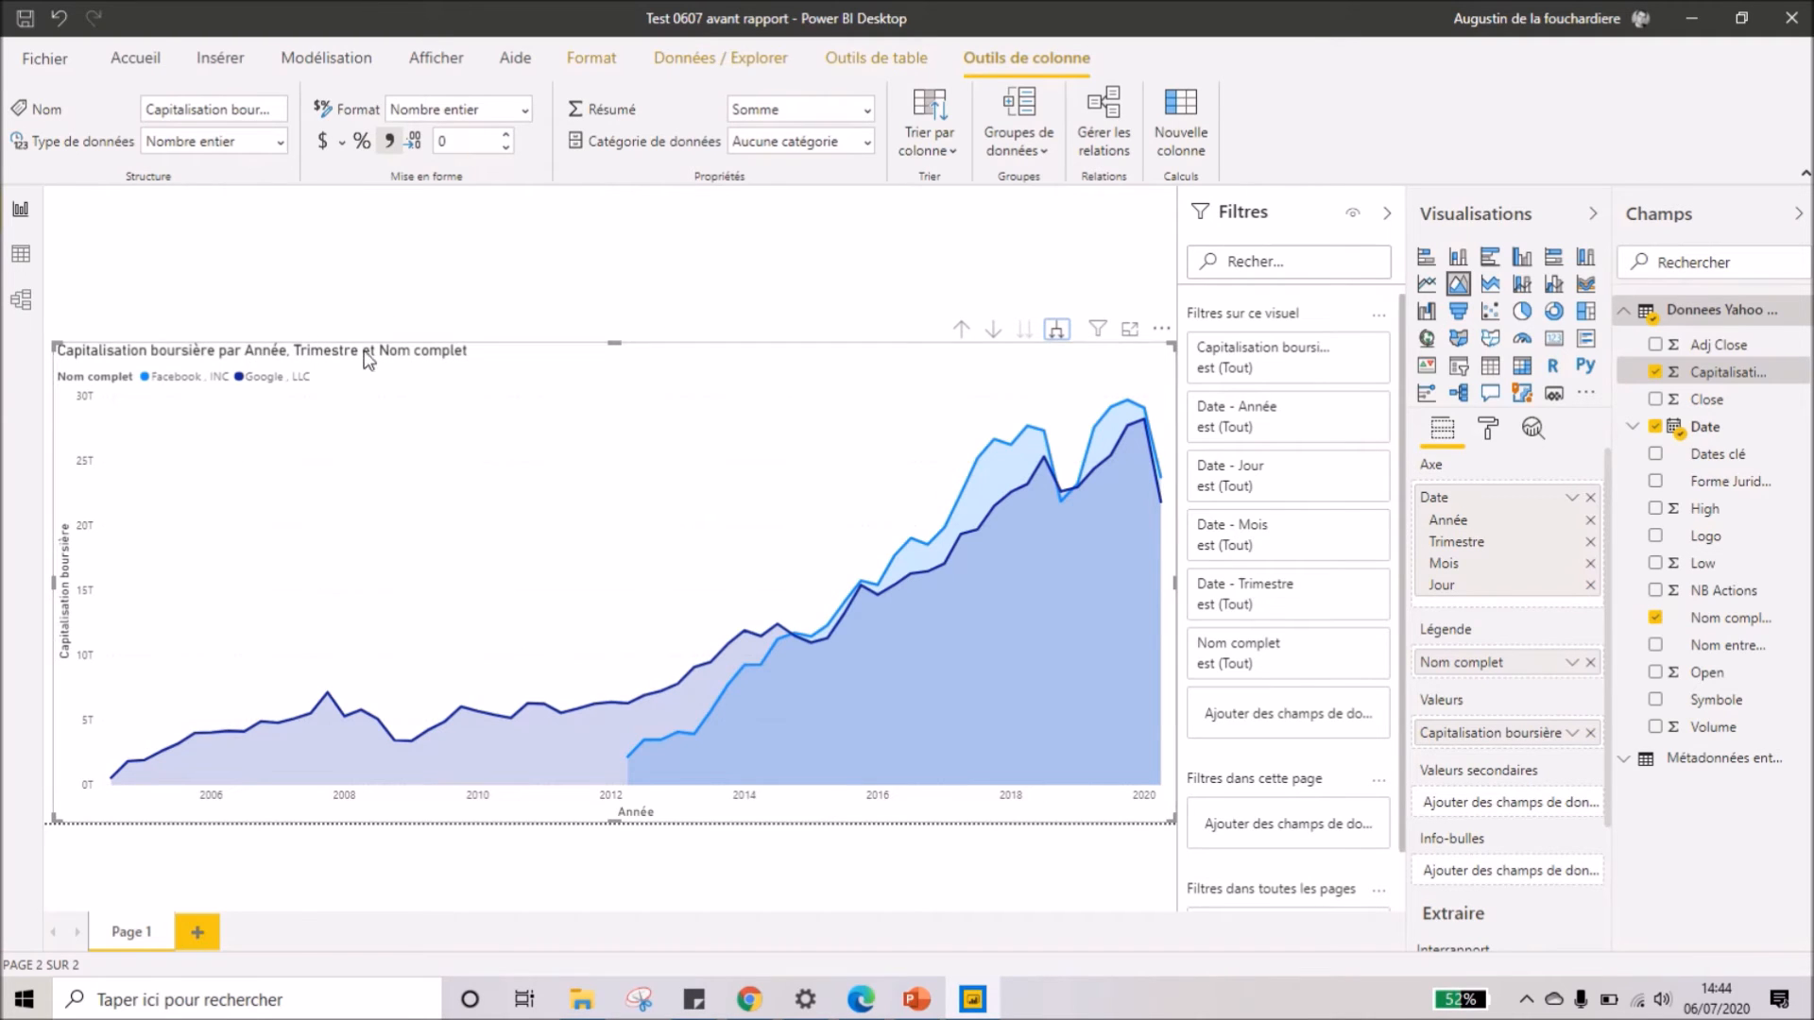
left_click(1058, 332)
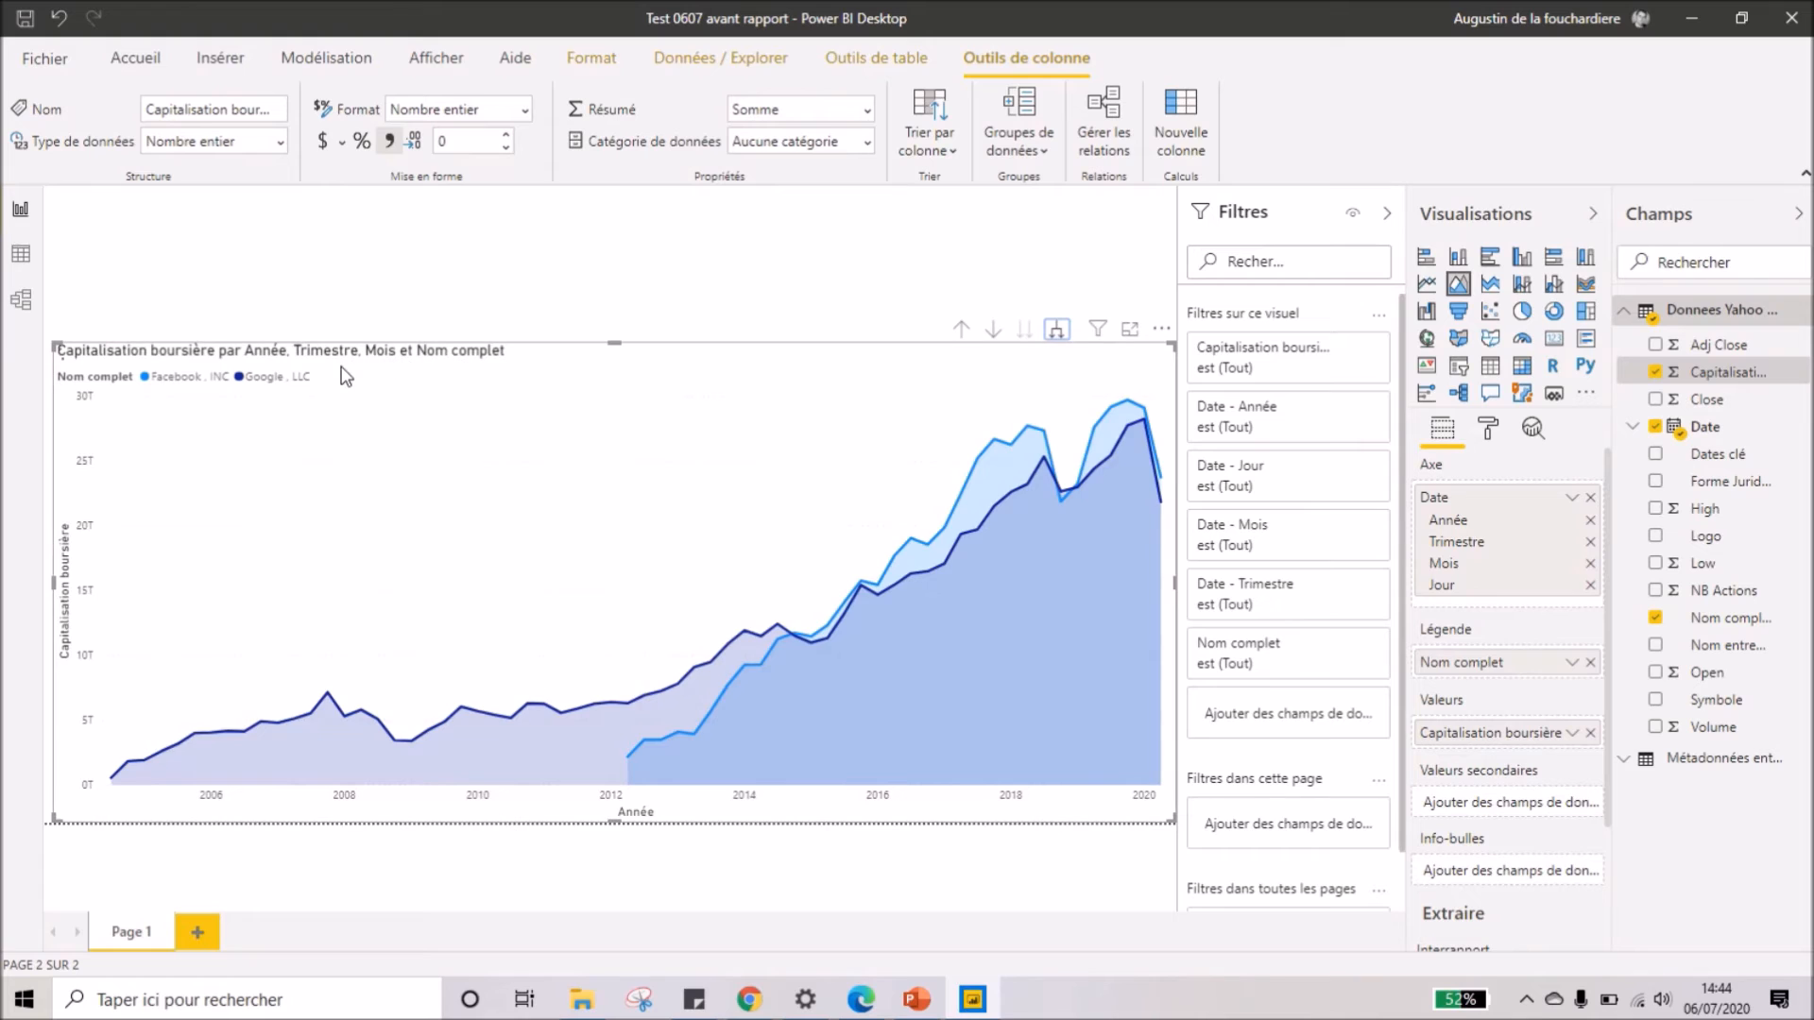
left_click(1059, 331)
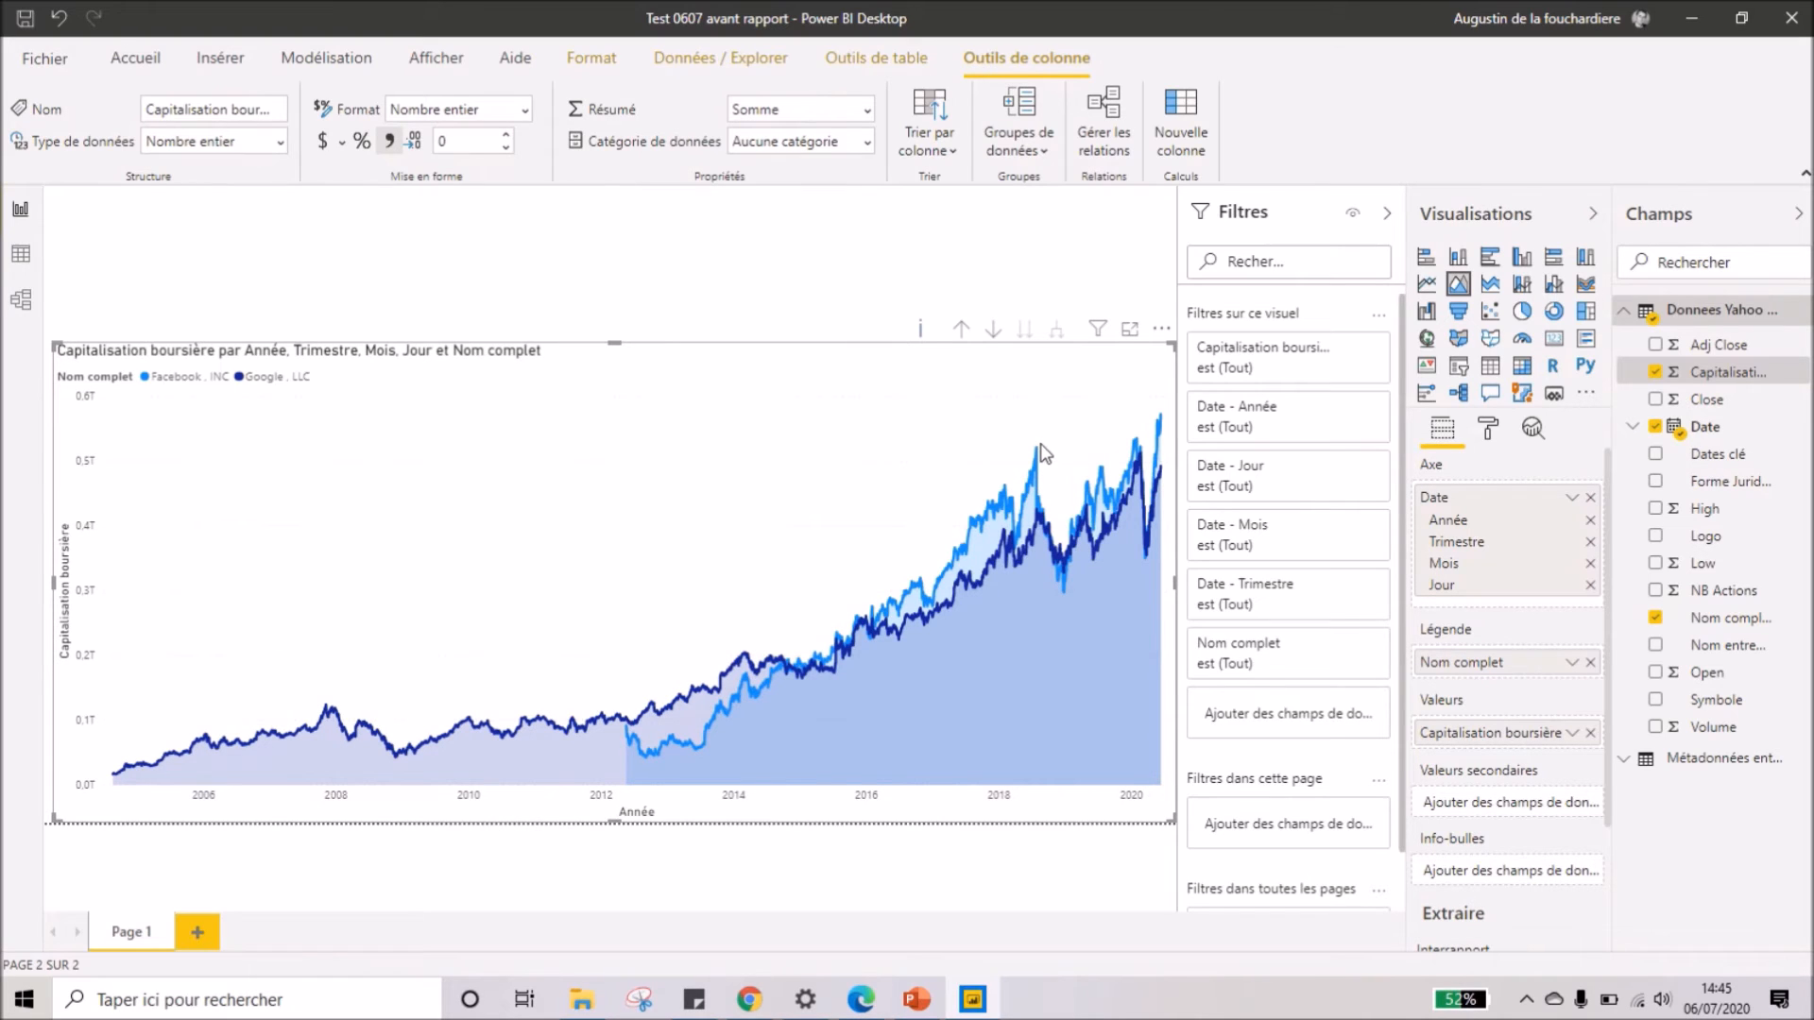
- Add a slicer on the Date field across the page width above the area chart
mouse_move(1036, 449)
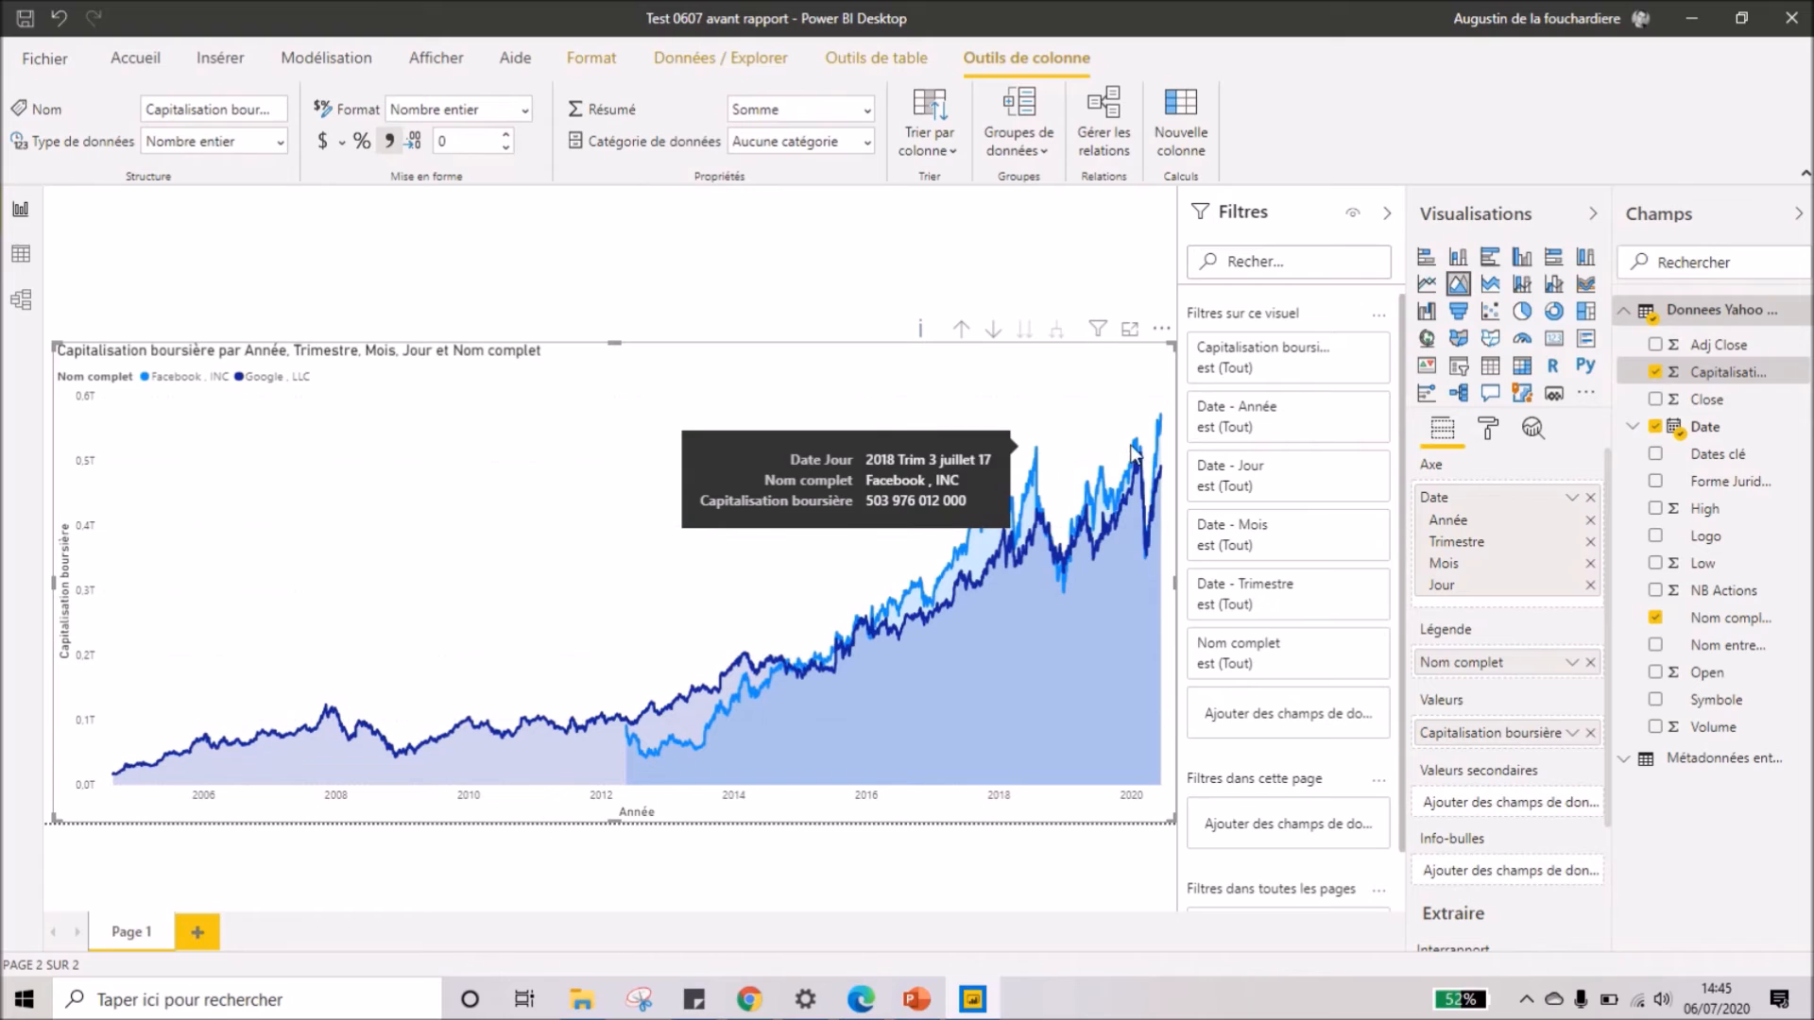
left_click(763, 249)
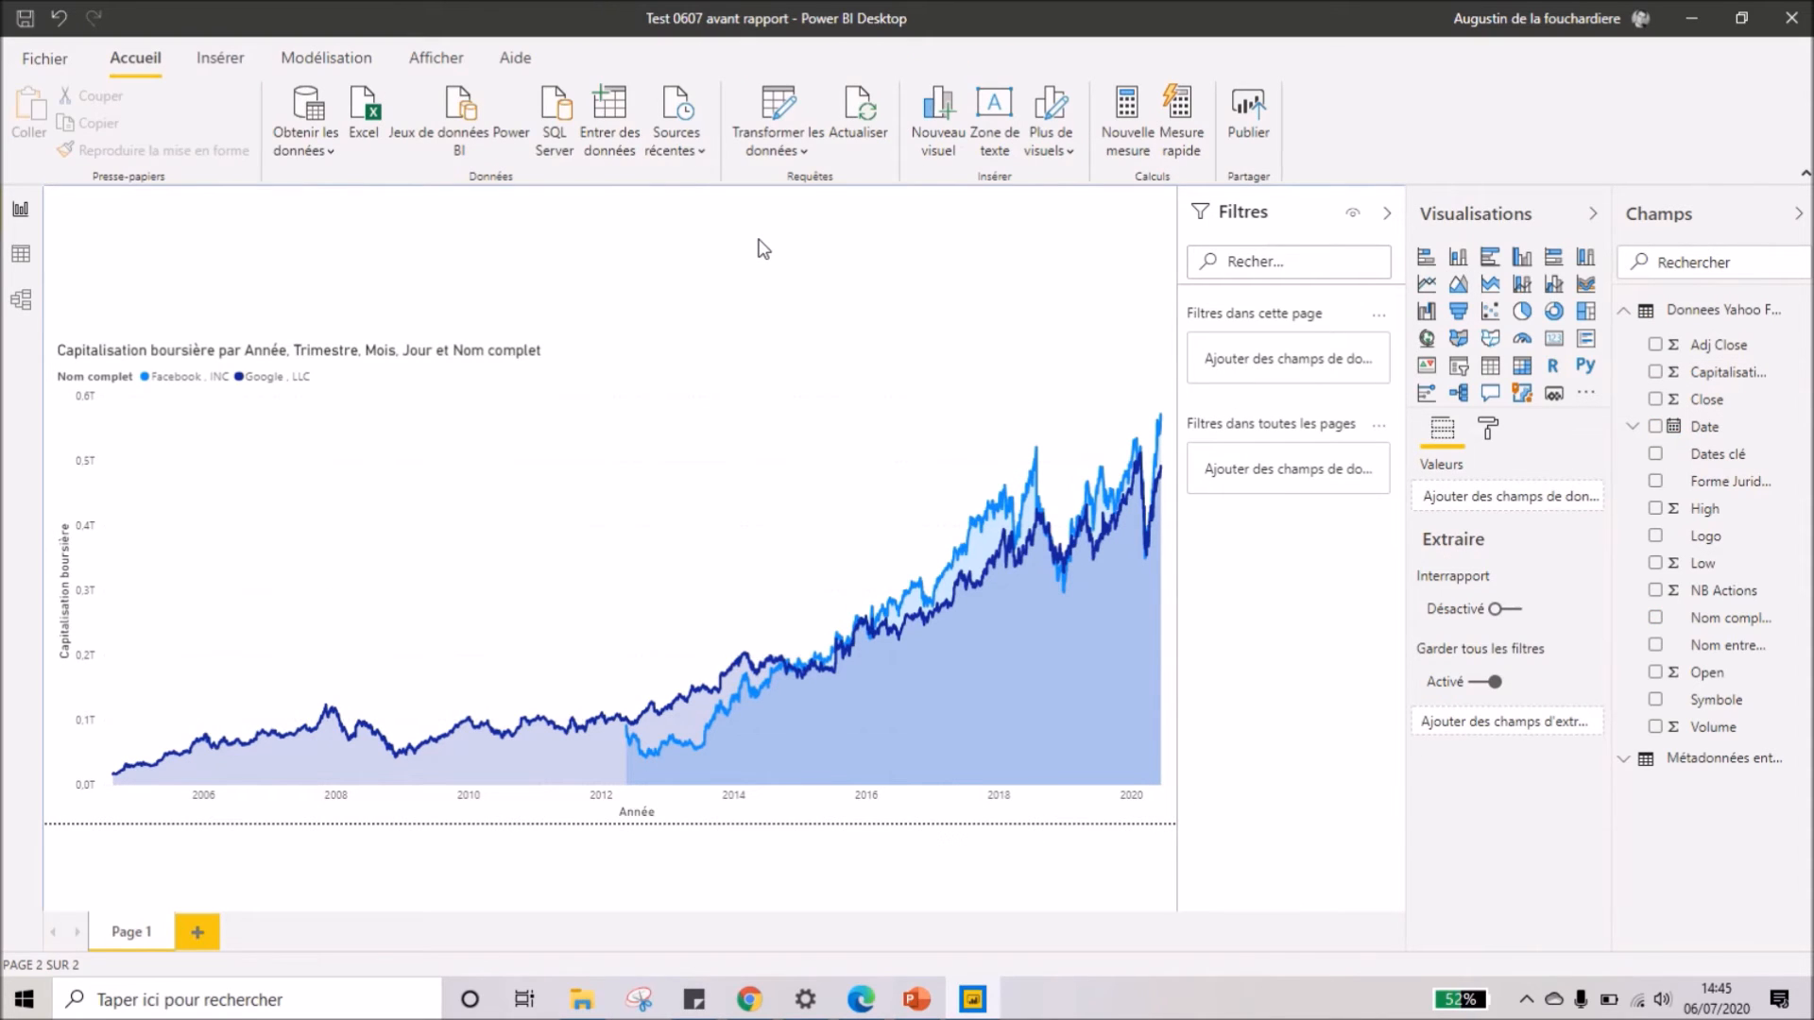
left_click(1460, 366)
left_click_drag(1171, 664, 1165, 314)
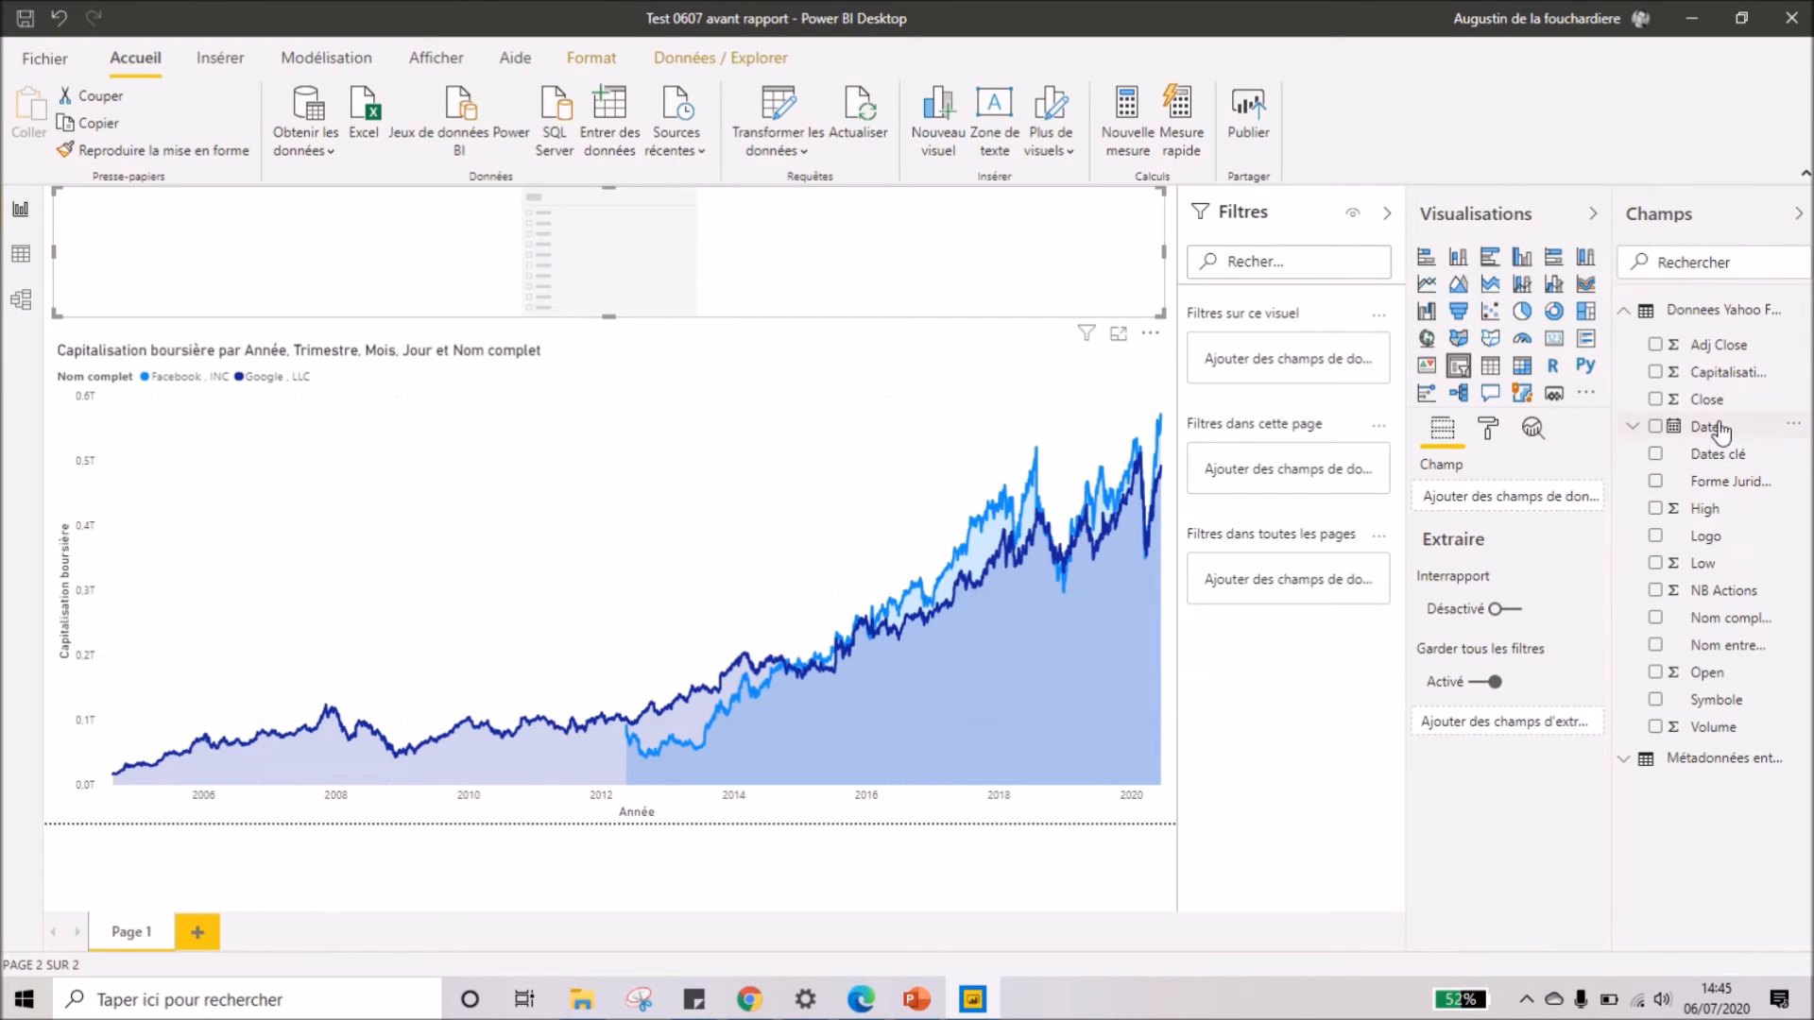
left_click_drag(1705, 427, 1561, 511)
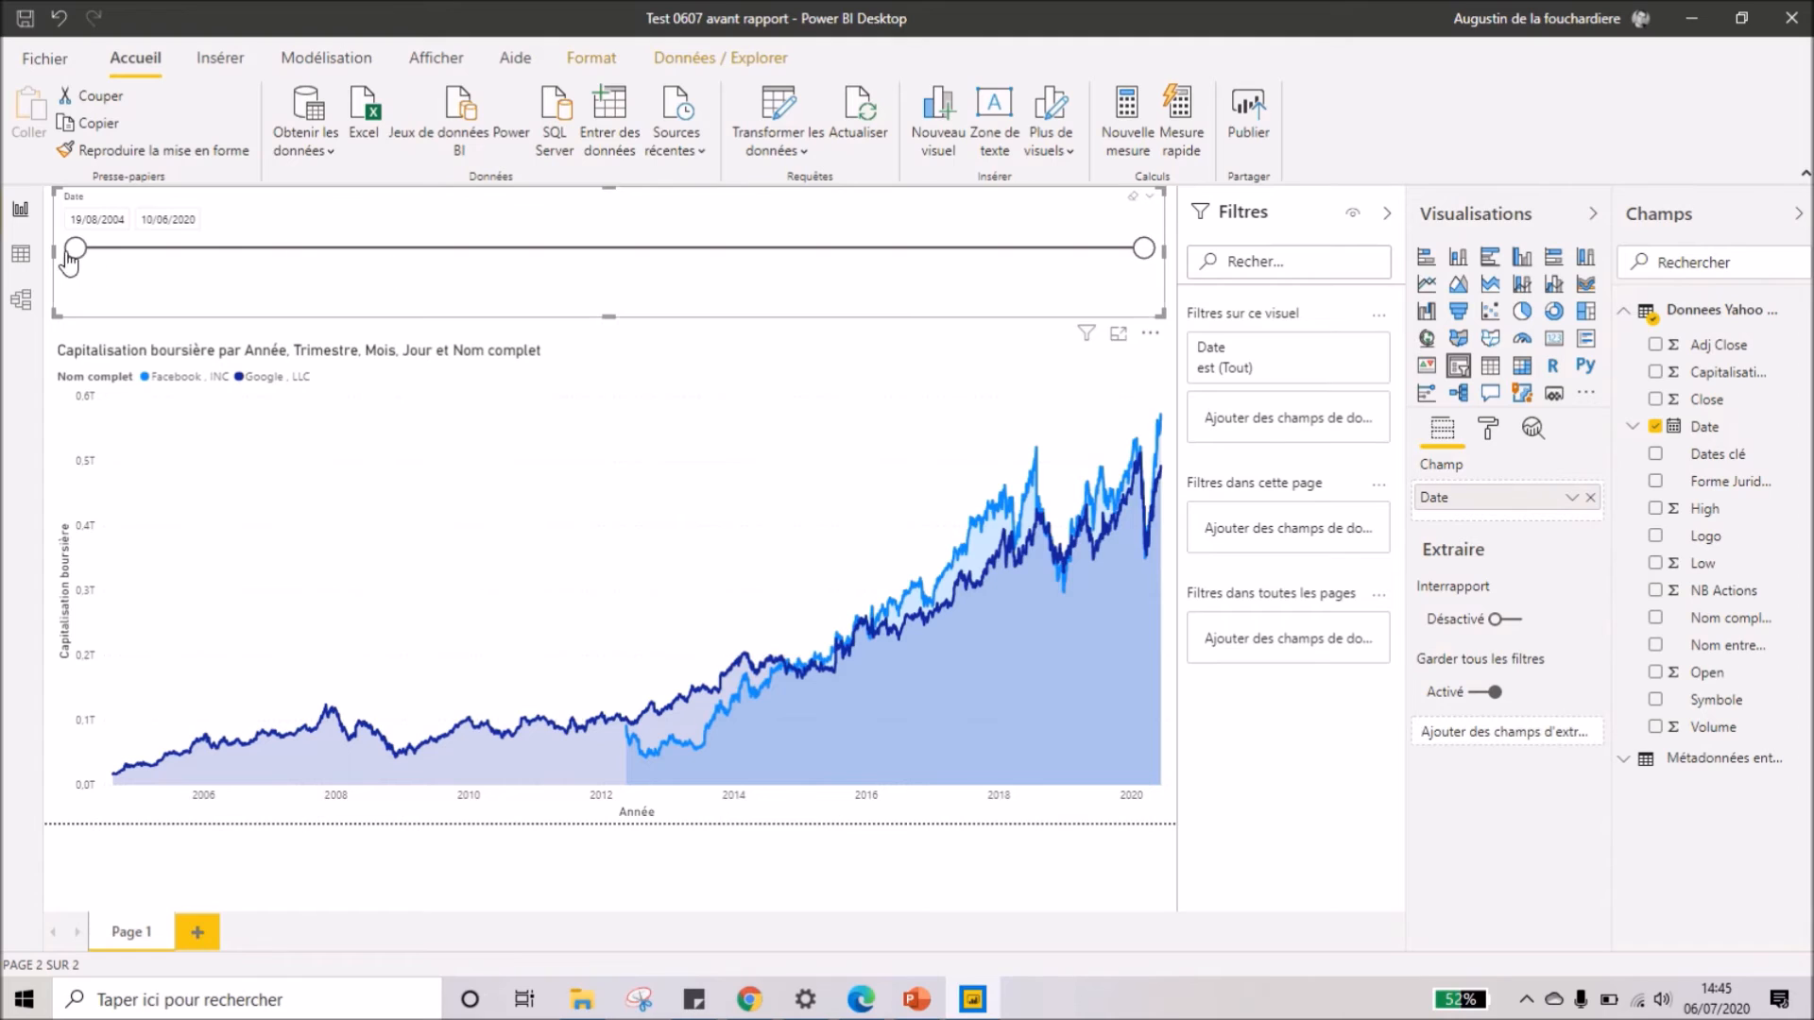
- Try the Date slicer with start dates of 23/02/2006 and 04/07/2005, and restore its start to 19/08/2004
left_click_drag(74, 253, 179, 256)
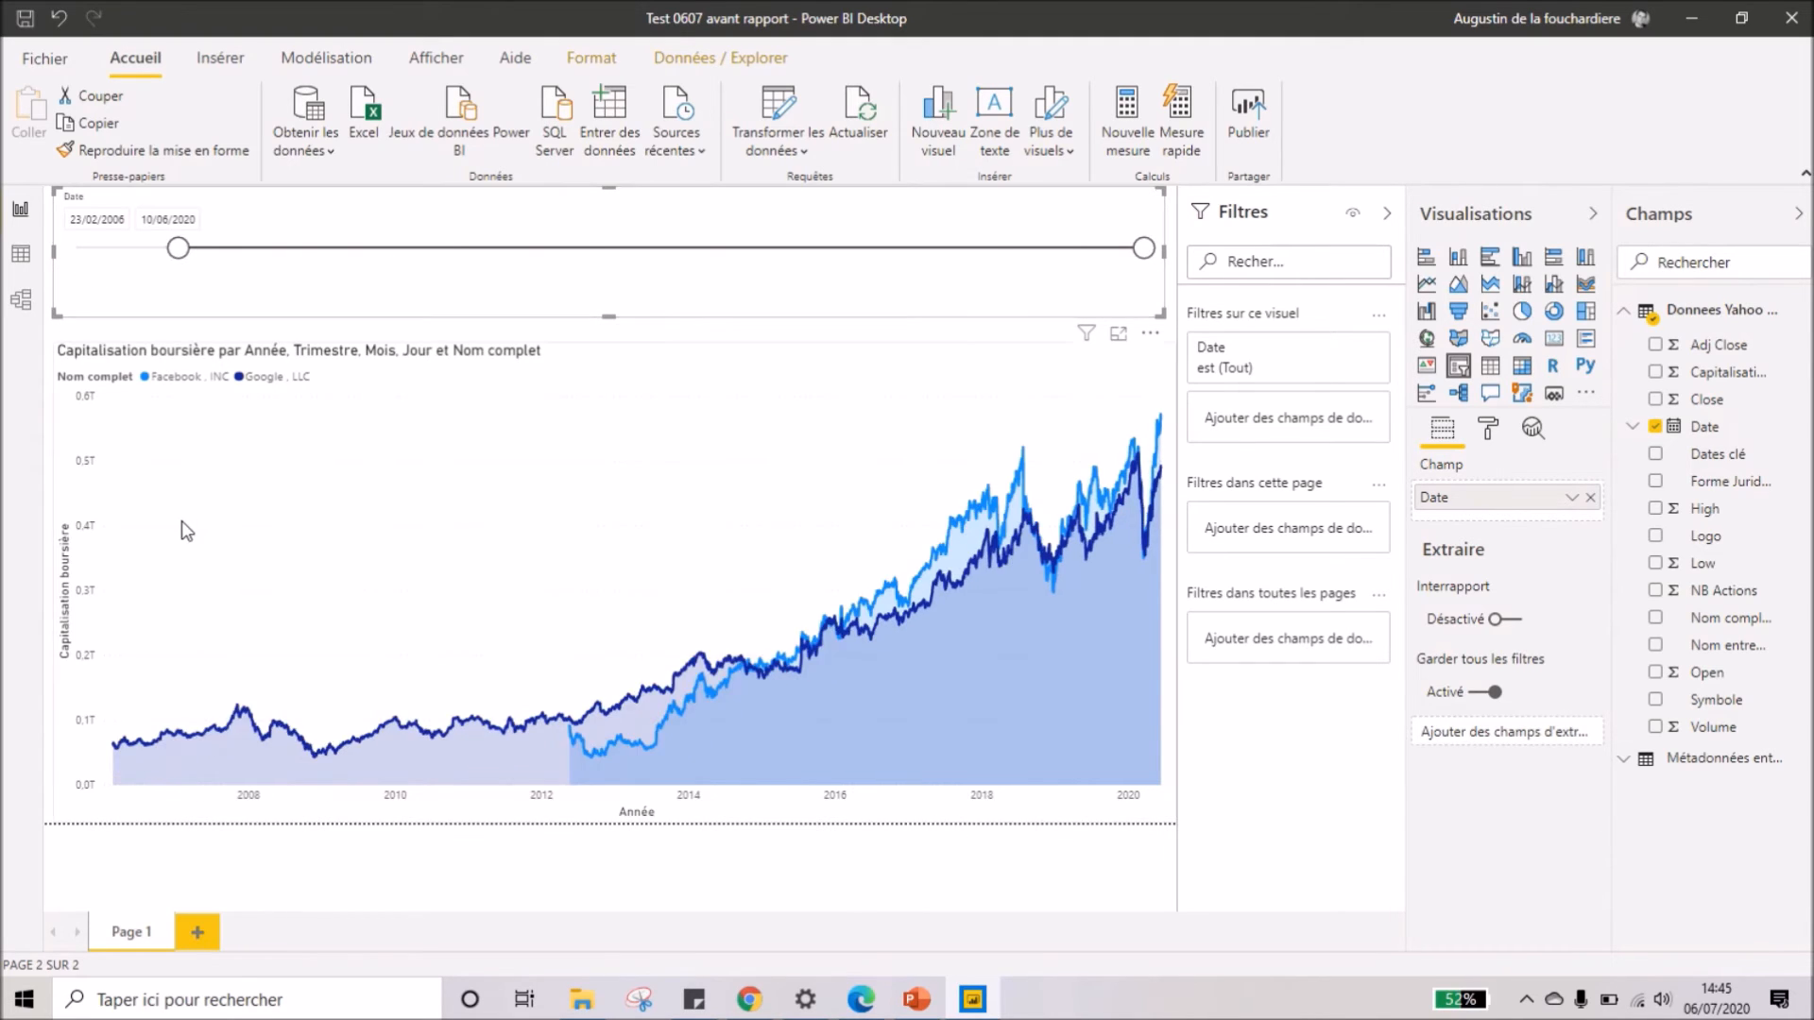
left_click_drag(172, 252, 134, 253)
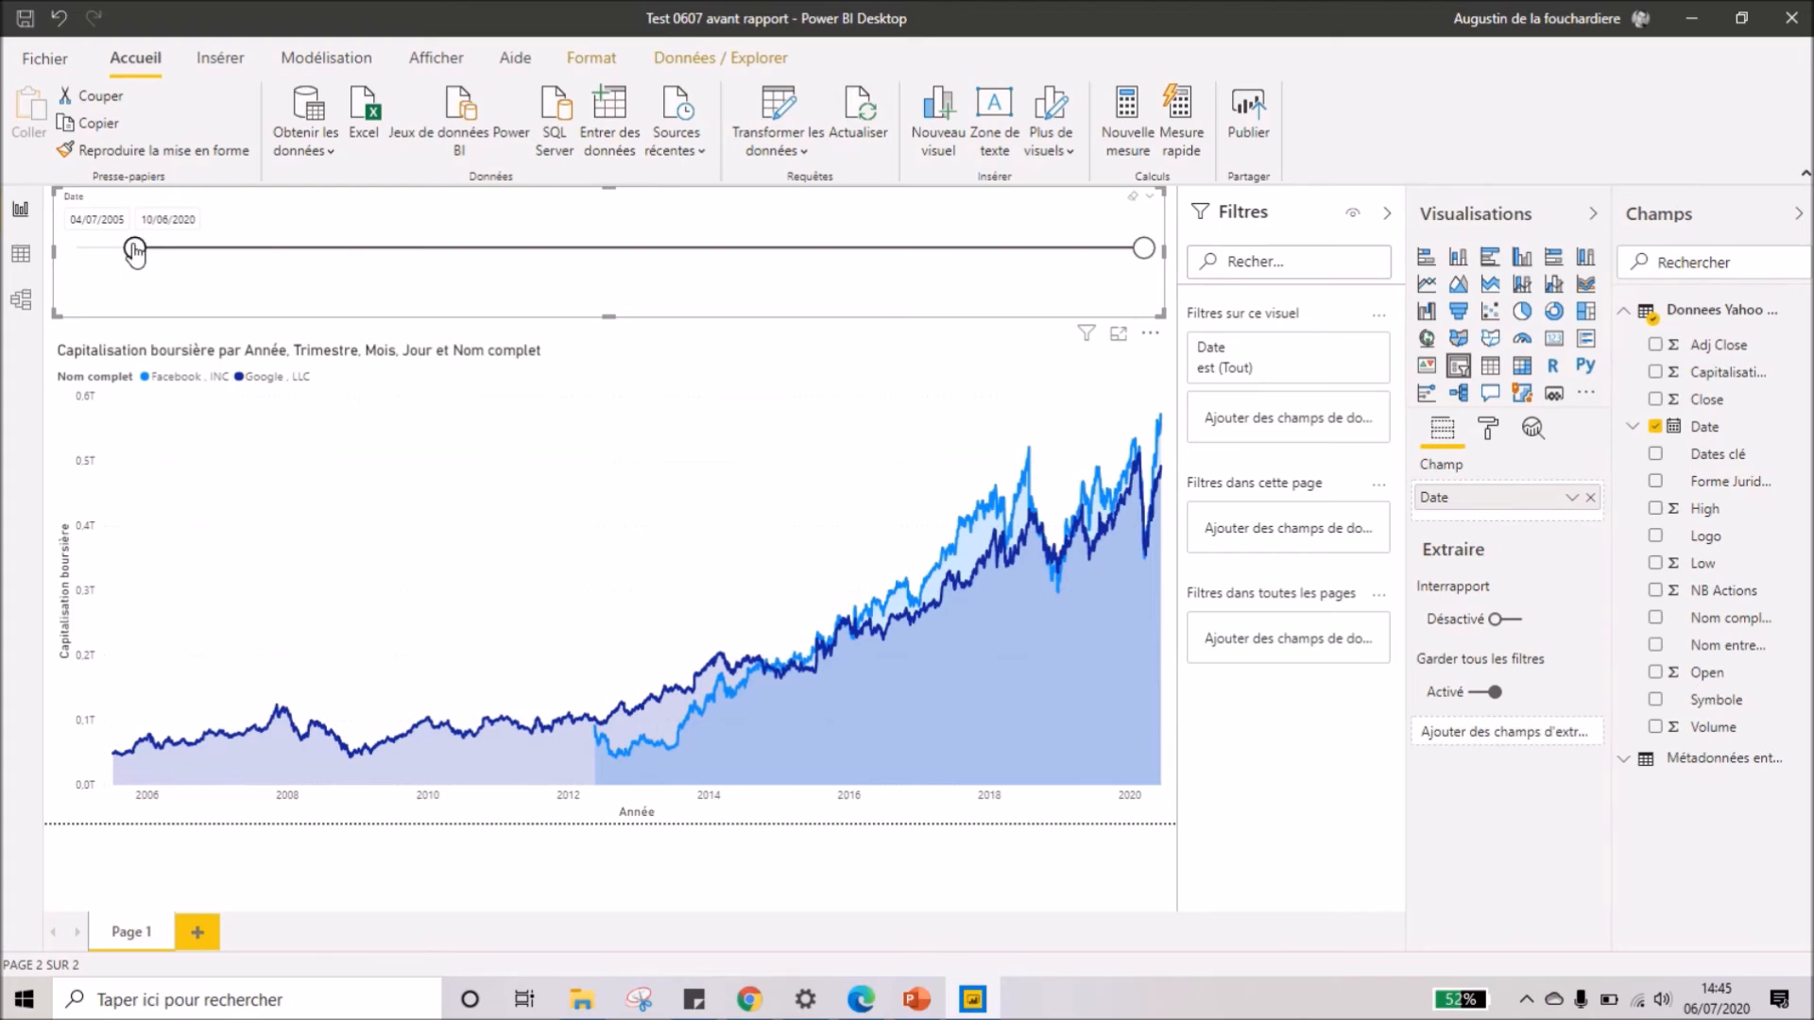
left_click_drag(135, 251, 47, 251)
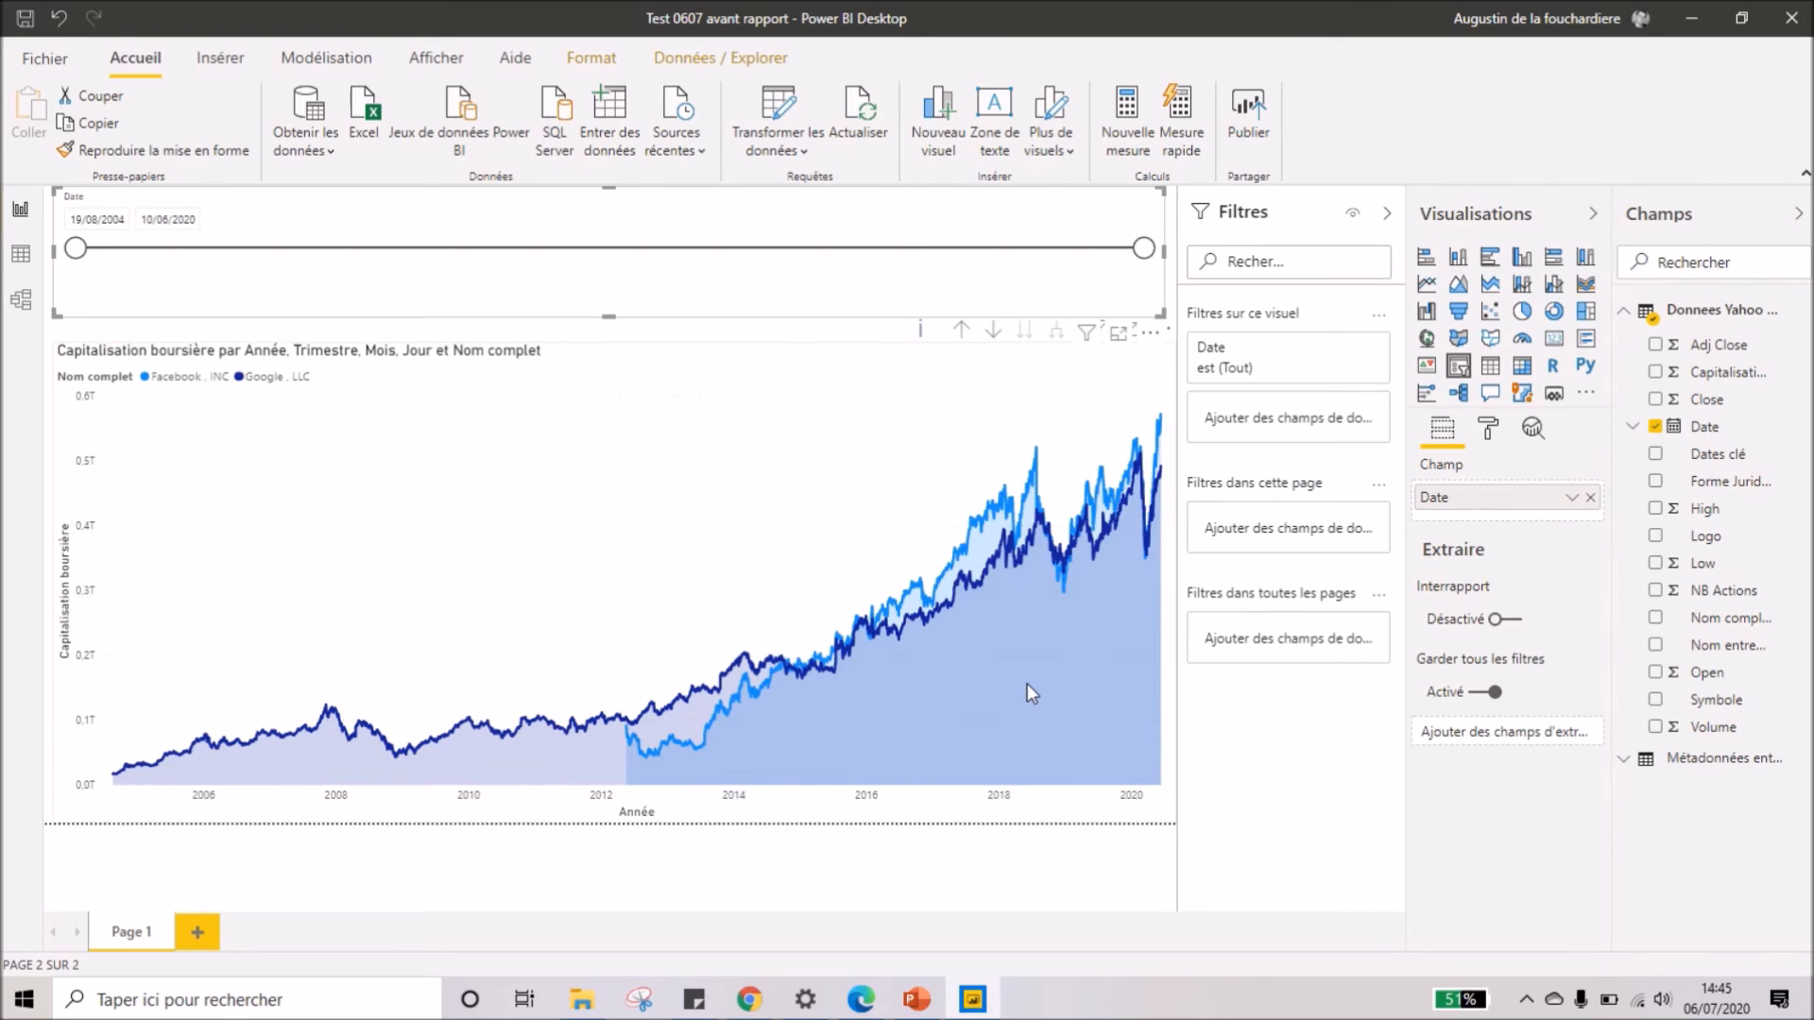
- Add a new report page and insert a scatter chart enlarged to the page width
left_click(198, 936)
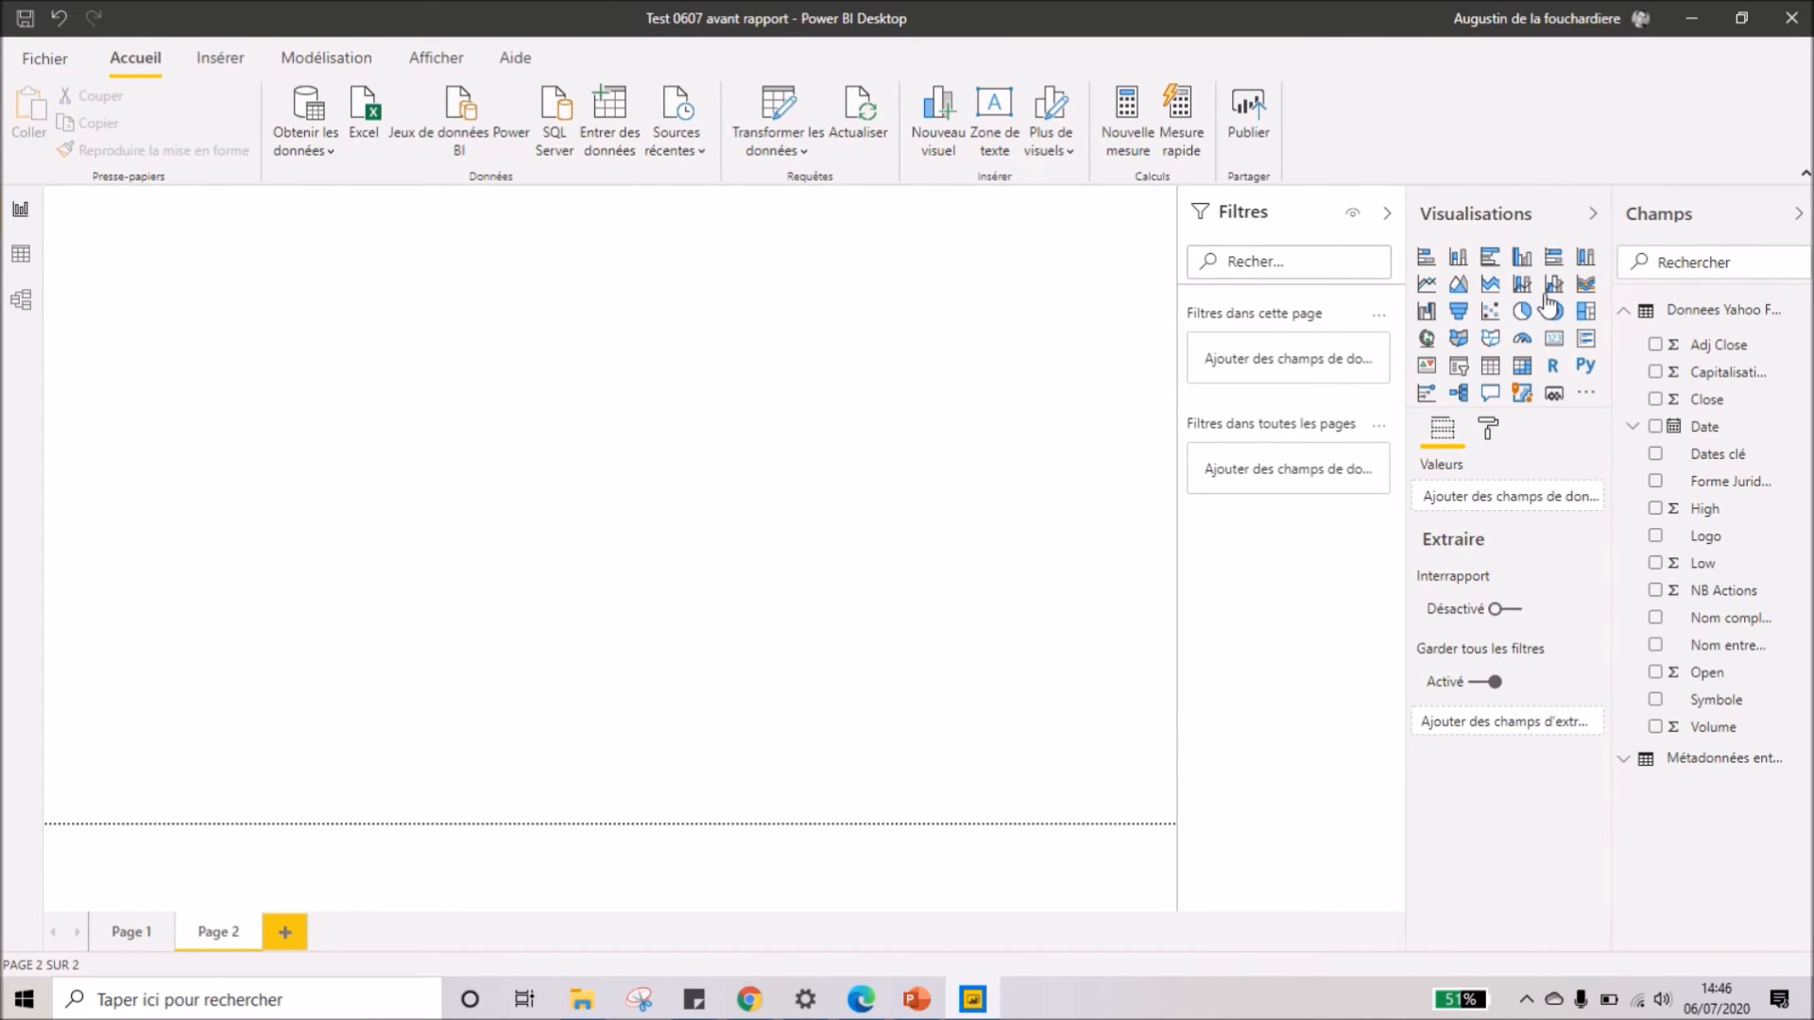
left_click(1492, 311)
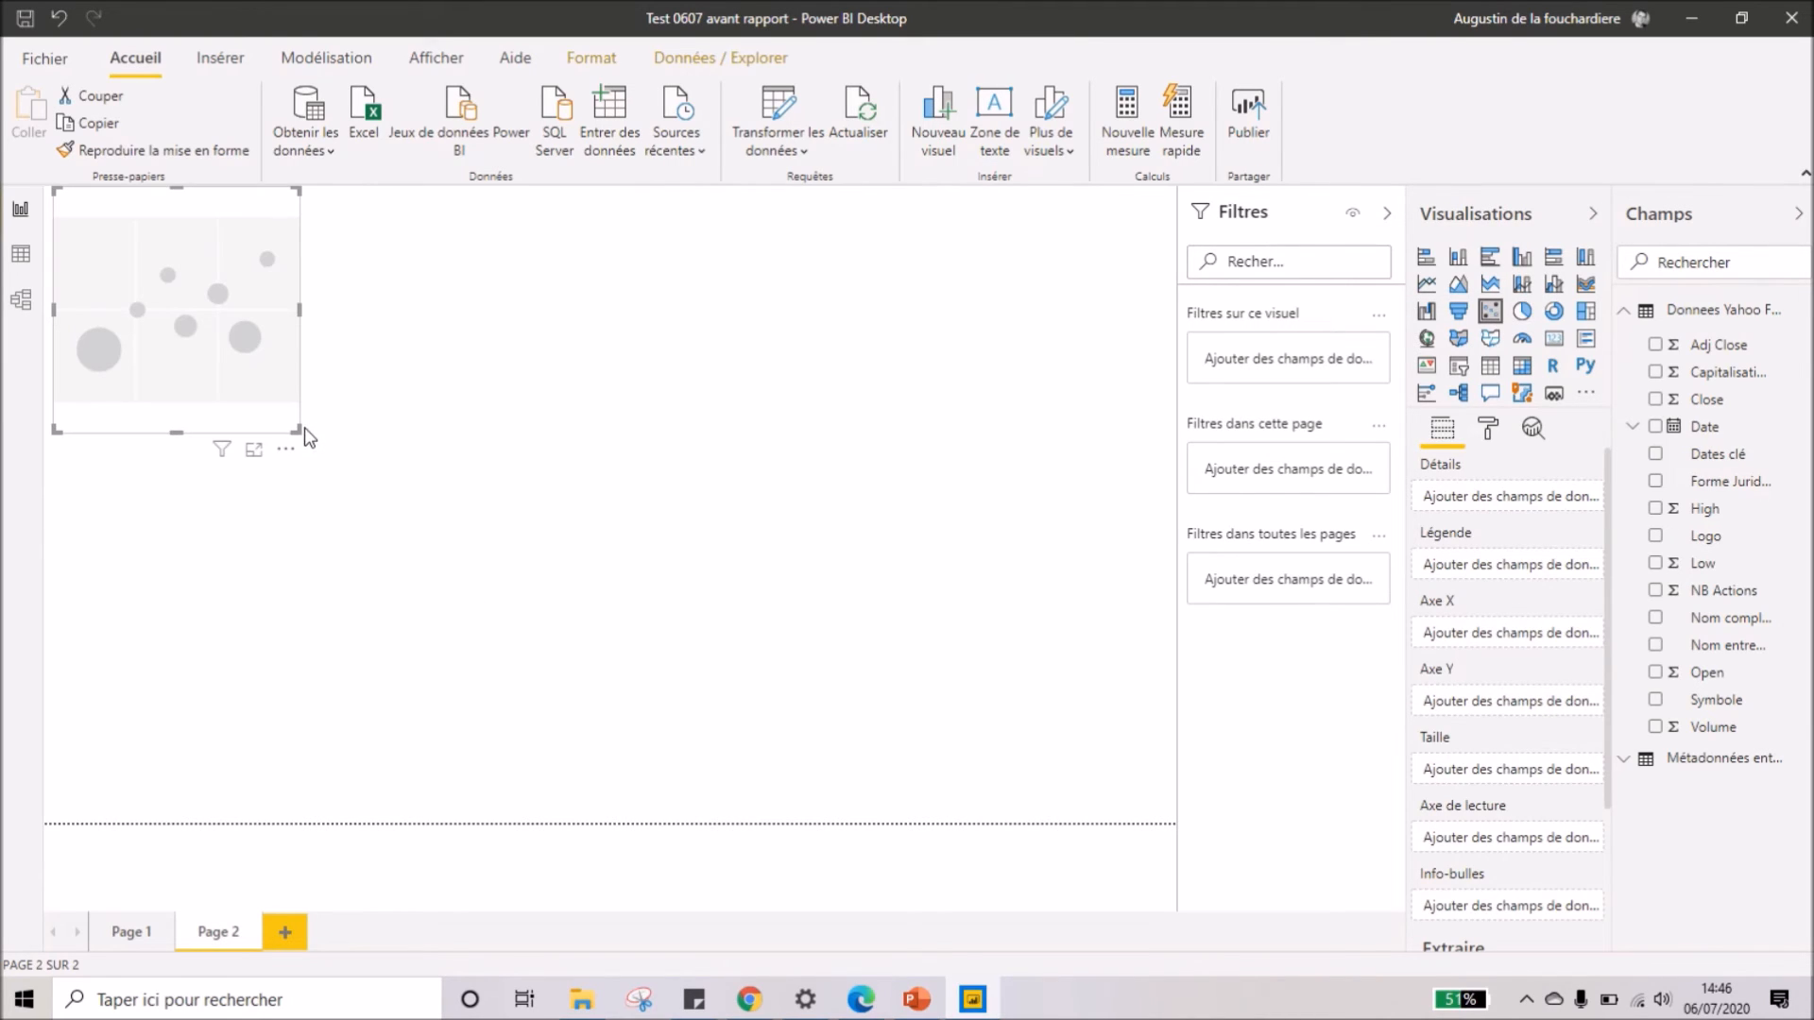
left_click_drag(304, 427, 1192, 720)
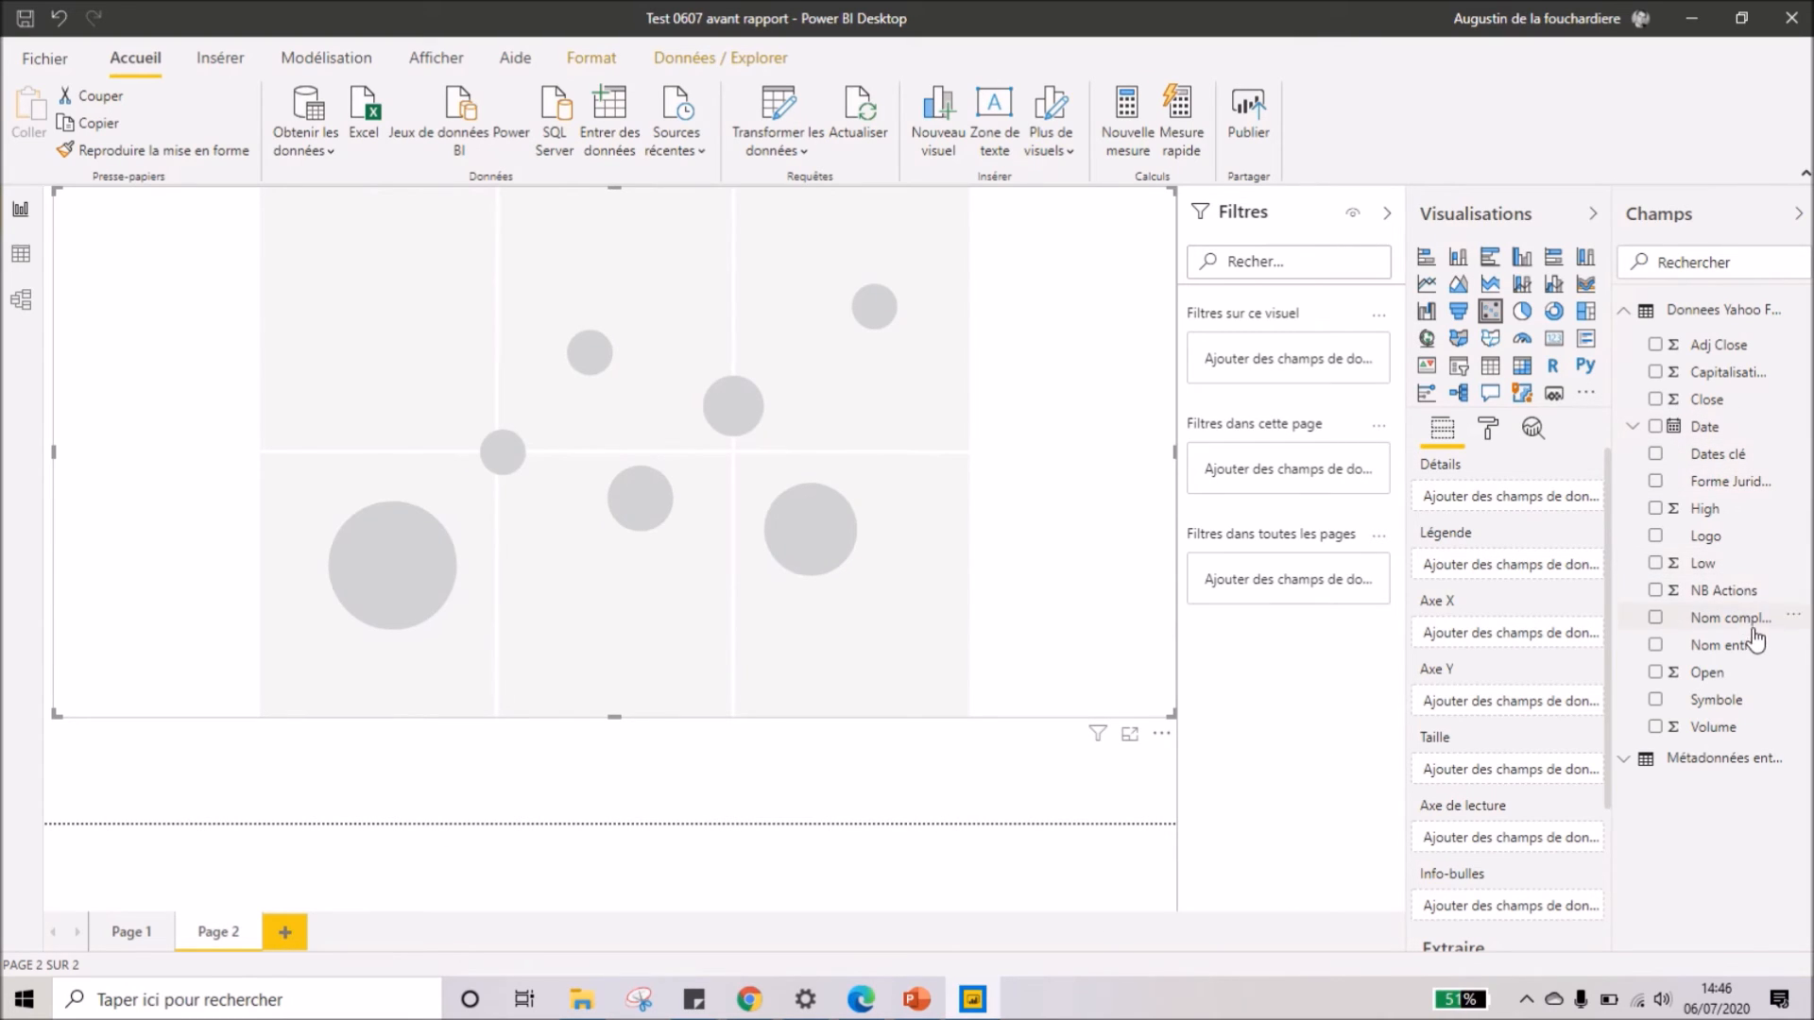
- Set the scatter chart's Détails to Nom complet, Axe X to Capitalisation boursière and Axe de lecture to Date
left_click_drag(1741, 626, 1496, 507)
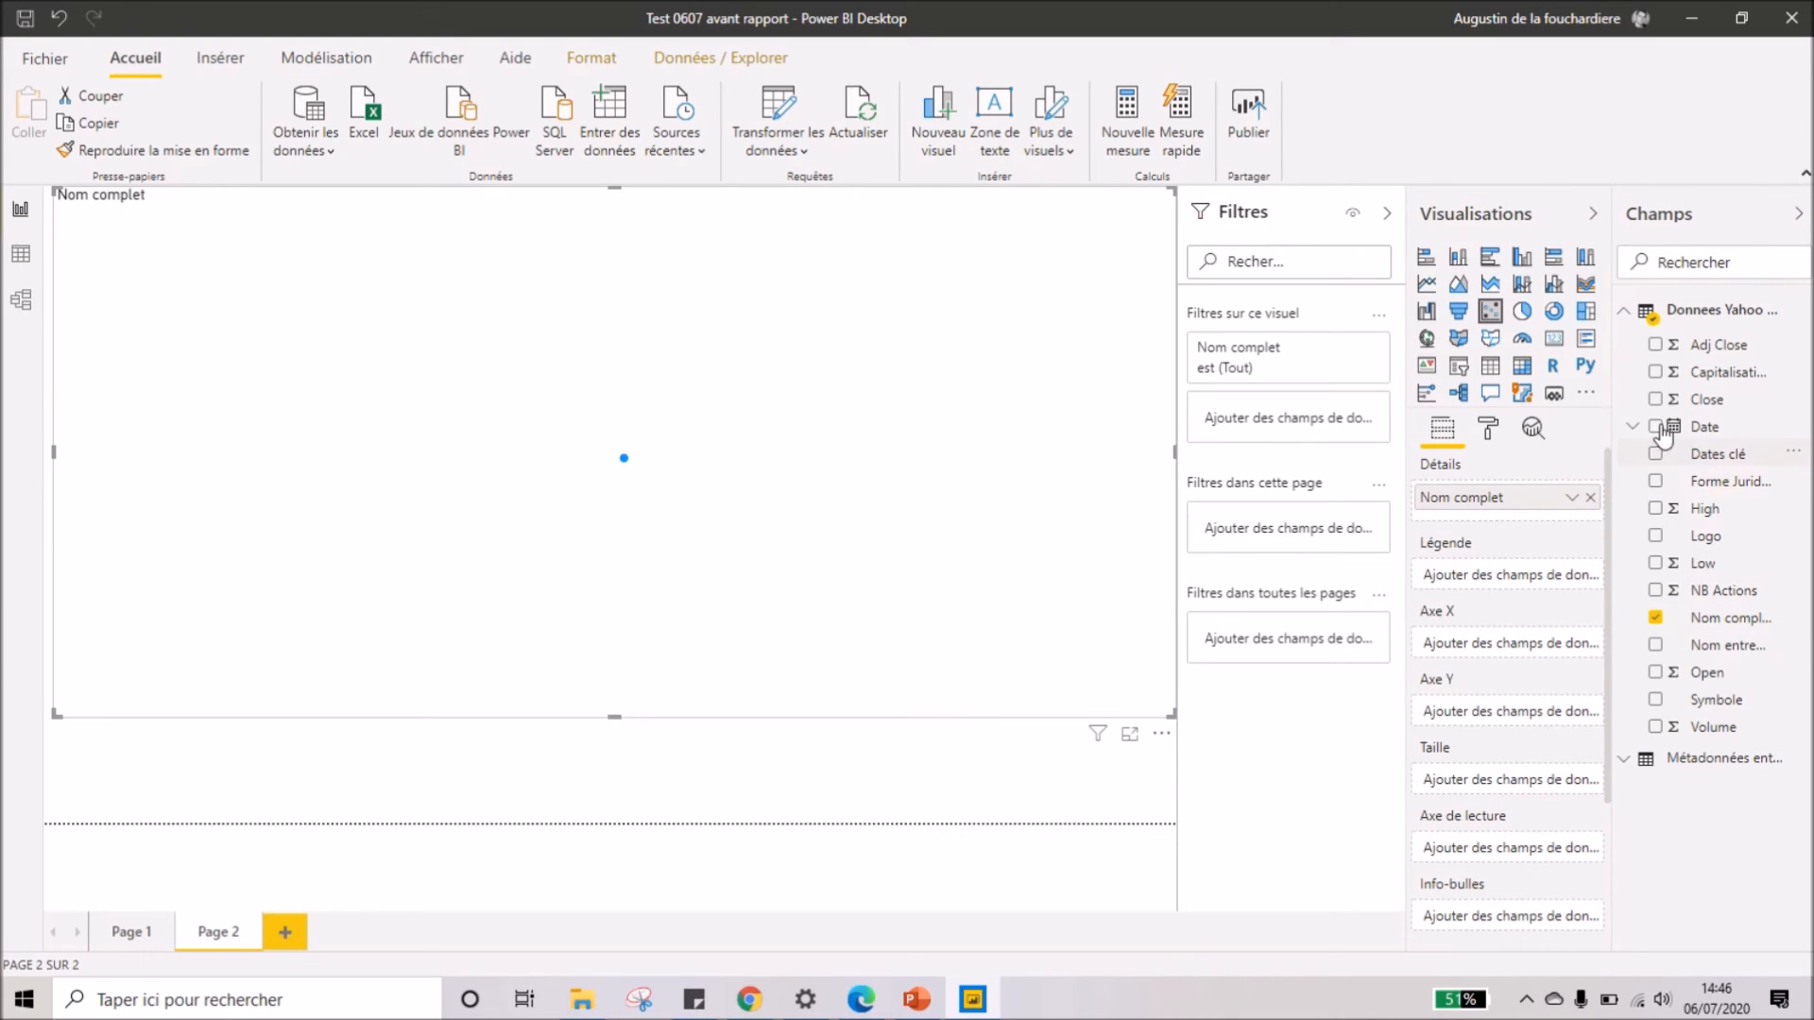
left_click_drag(1712, 385, 1527, 646)
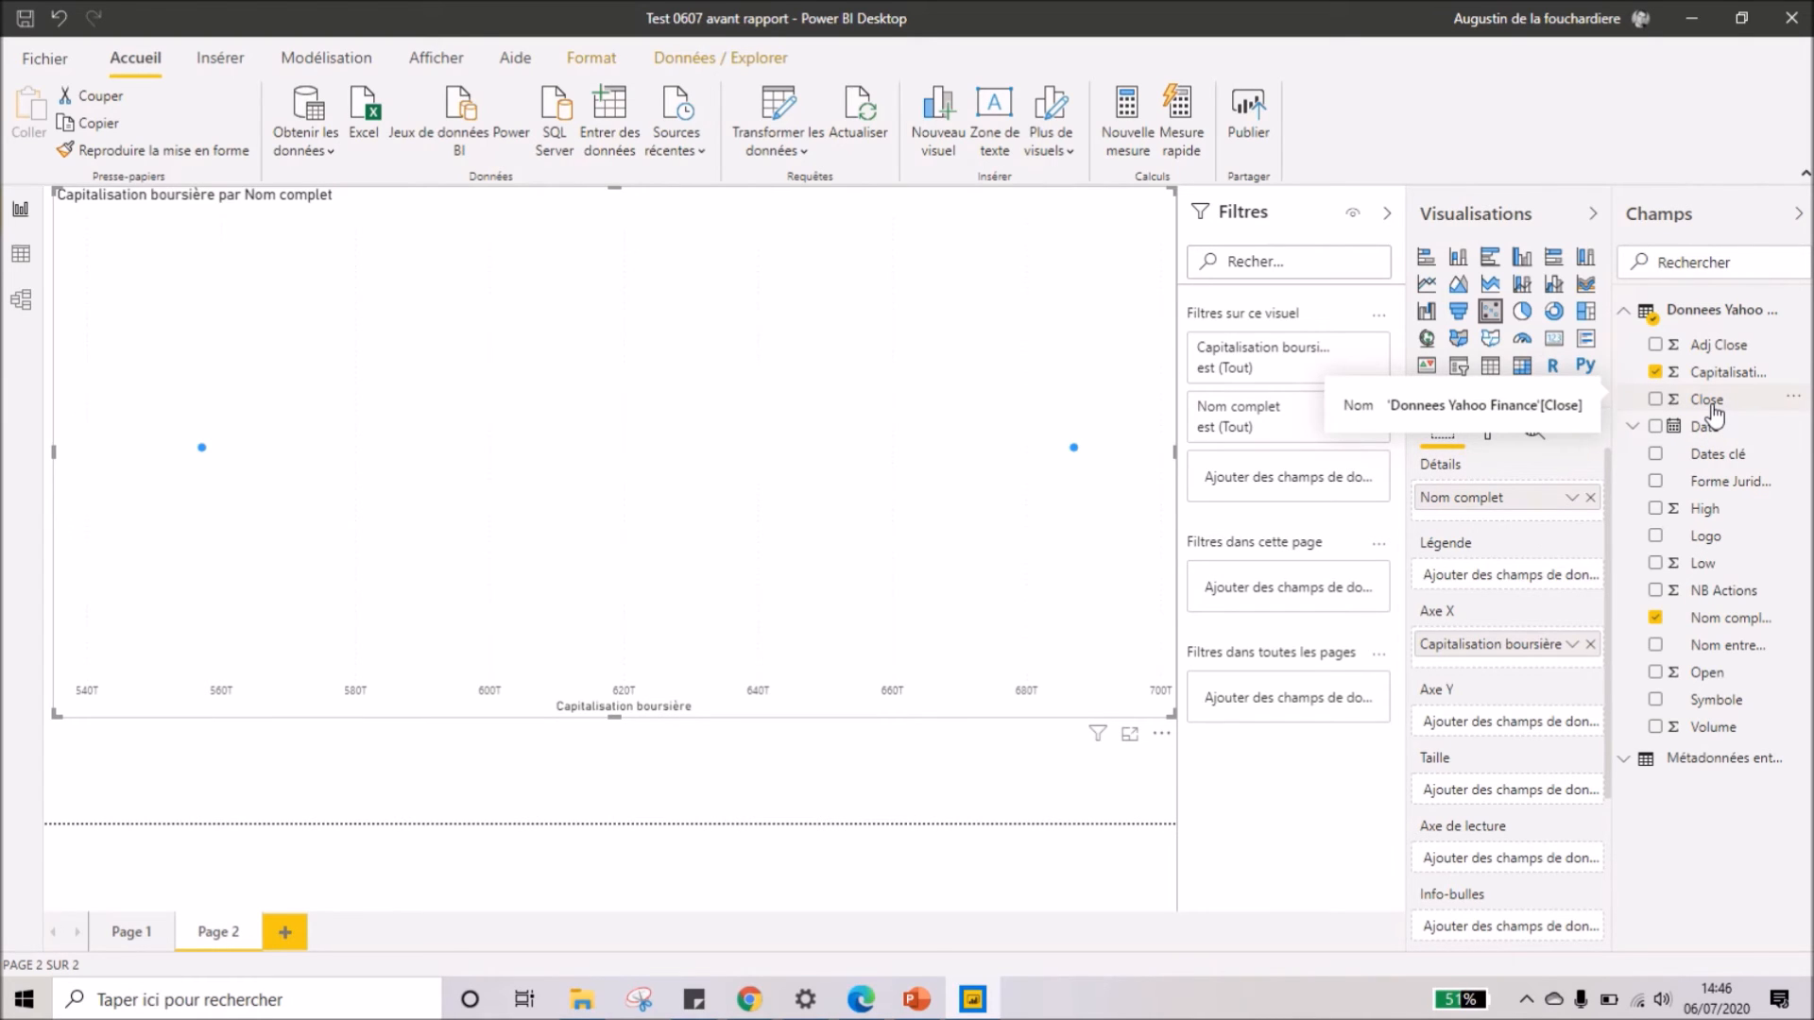
left_click_drag(1712, 425, 1525, 860)
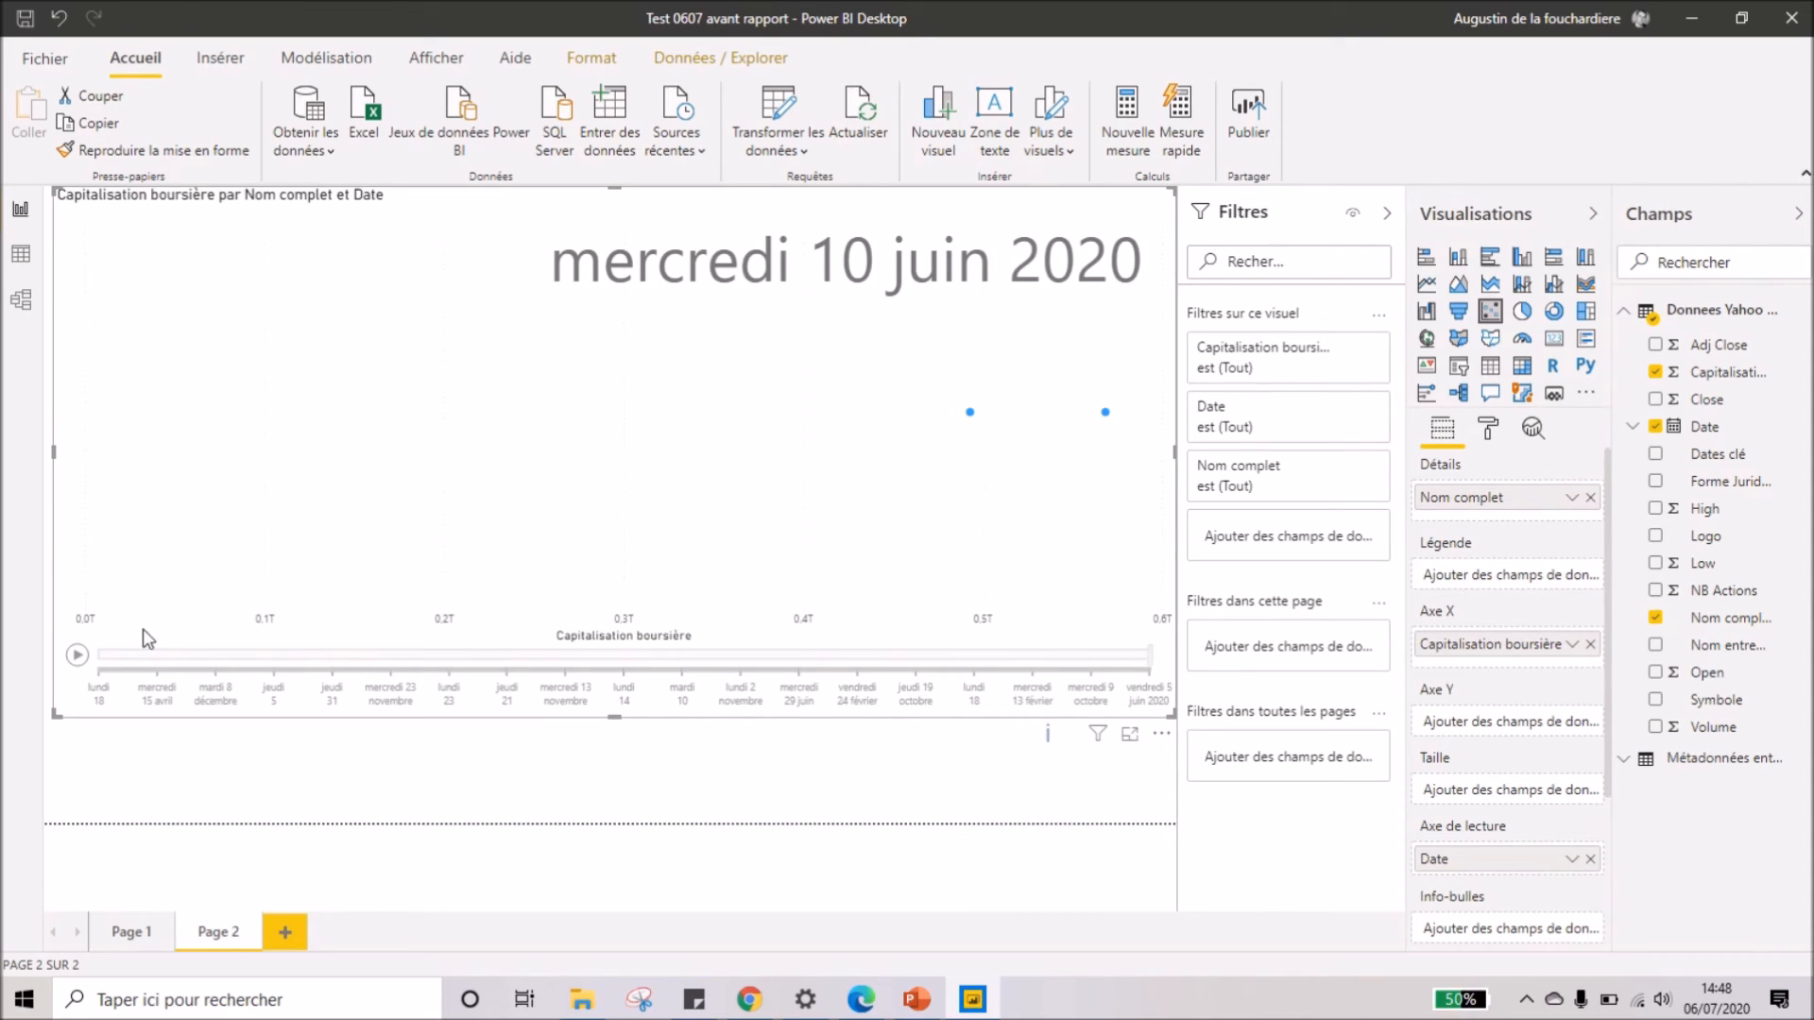
- Play the scatter chart's date animation, inspect the Google point at 16 June 2014, and briefly resume and pause playback
left_click(79, 658)
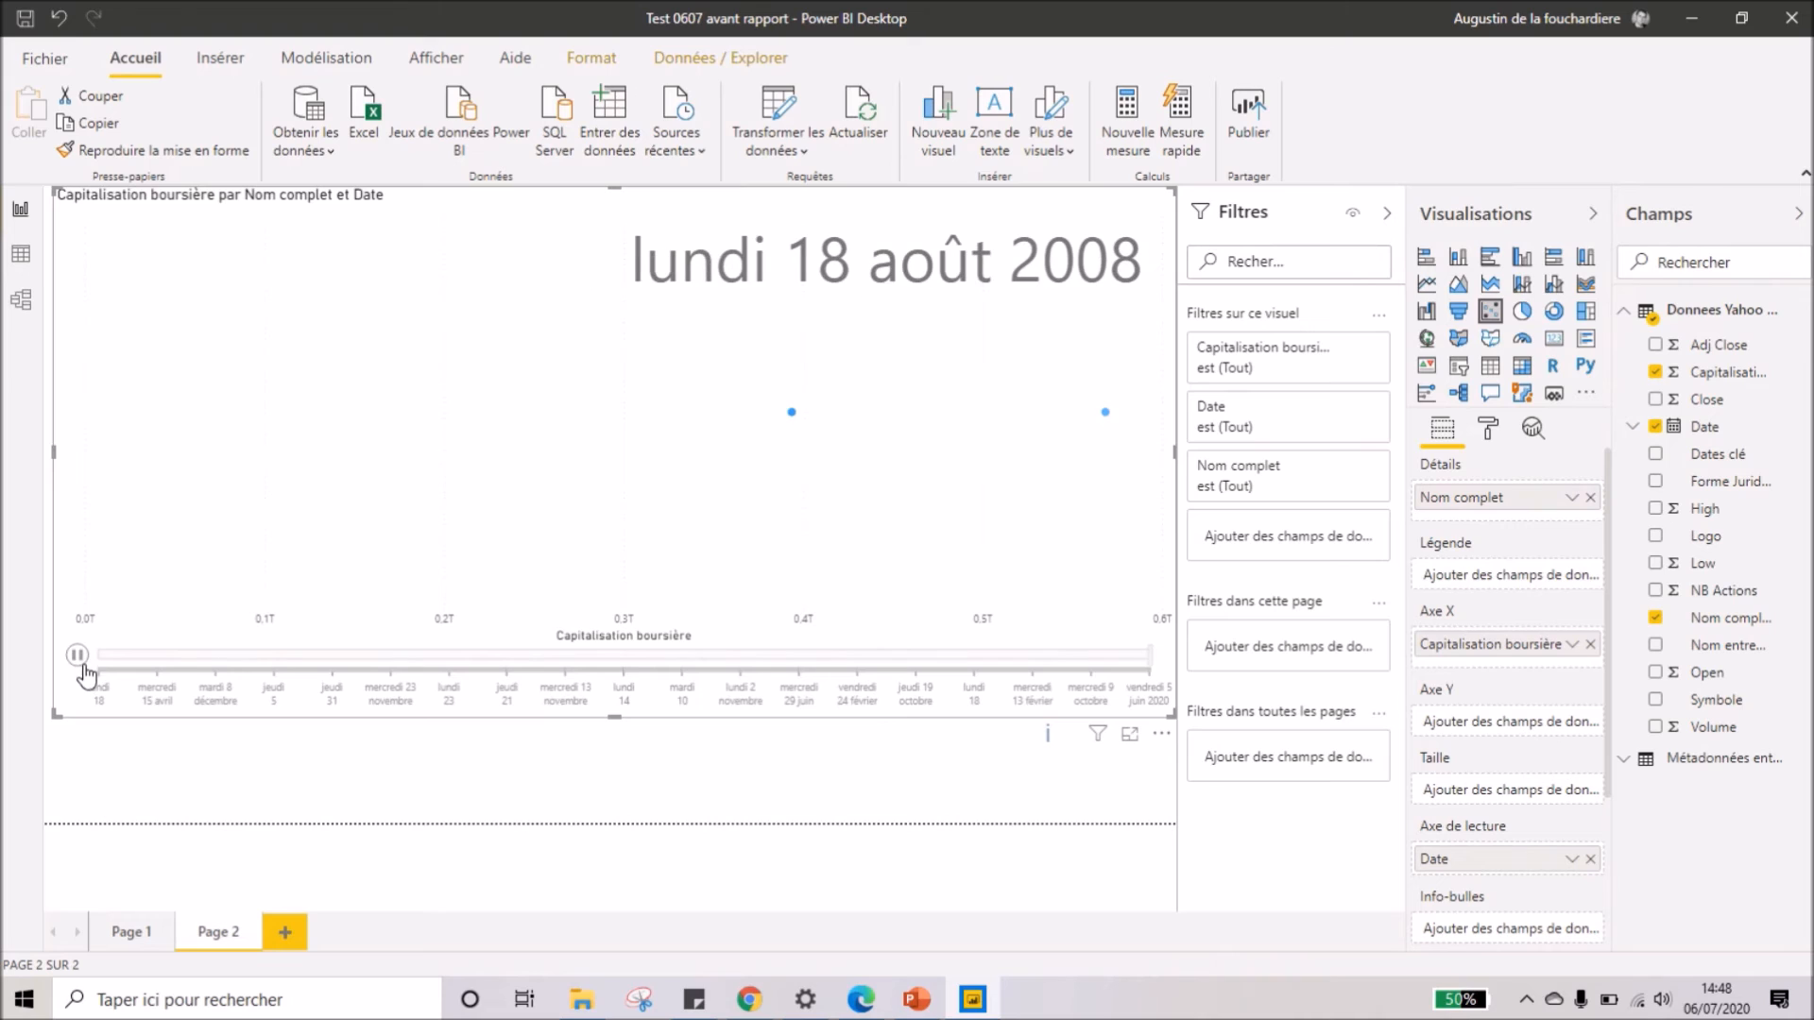
left_click_drag(100, 658, 618, 652)
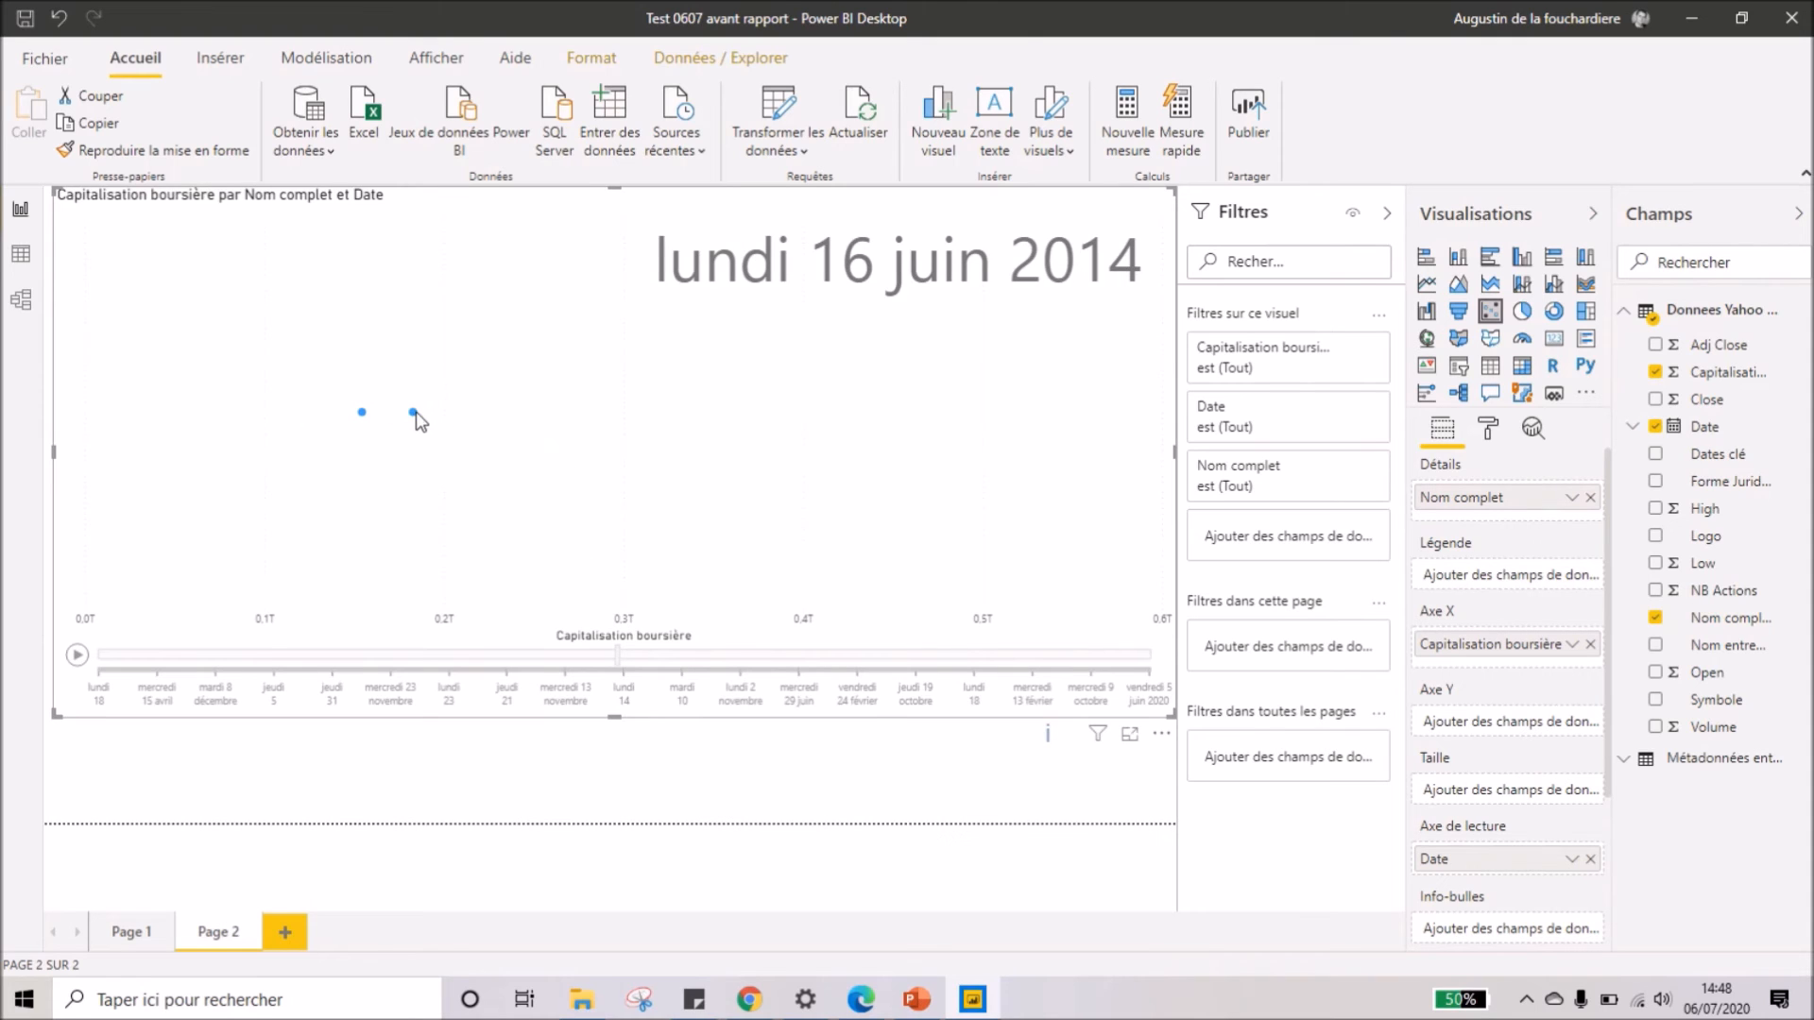
mouse_move(414, 414)
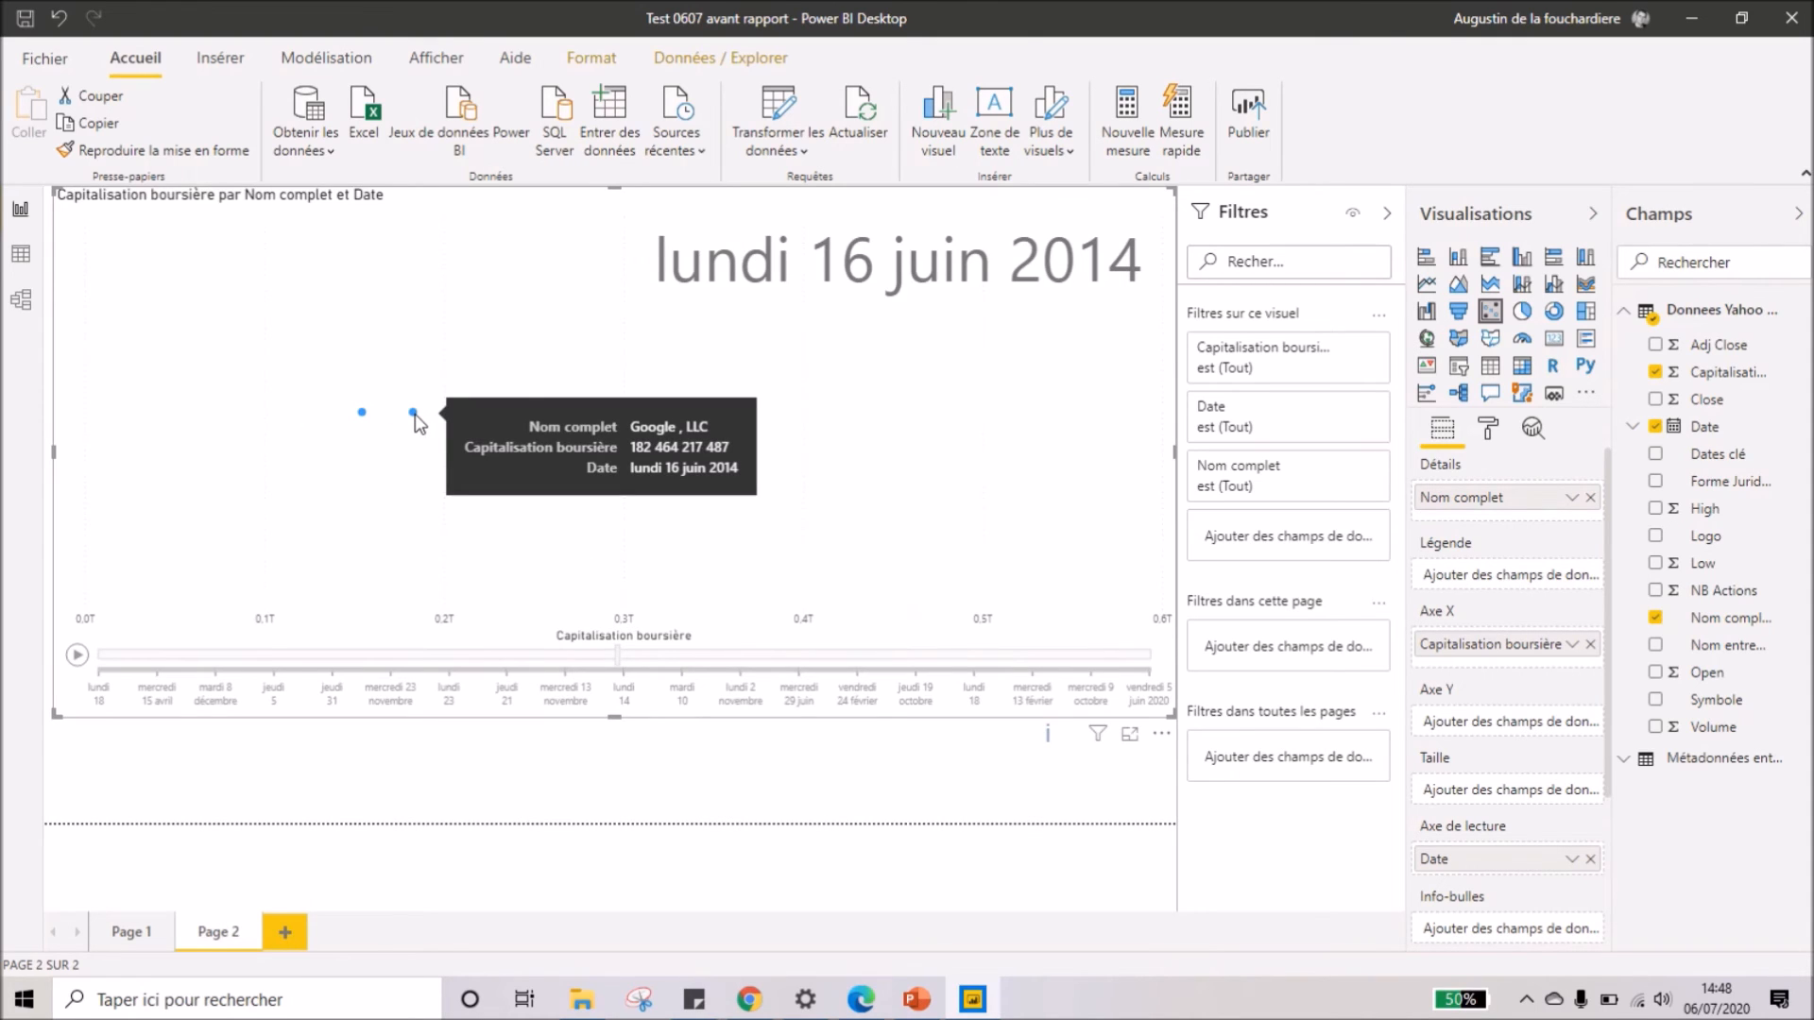
left_click(74, 654)
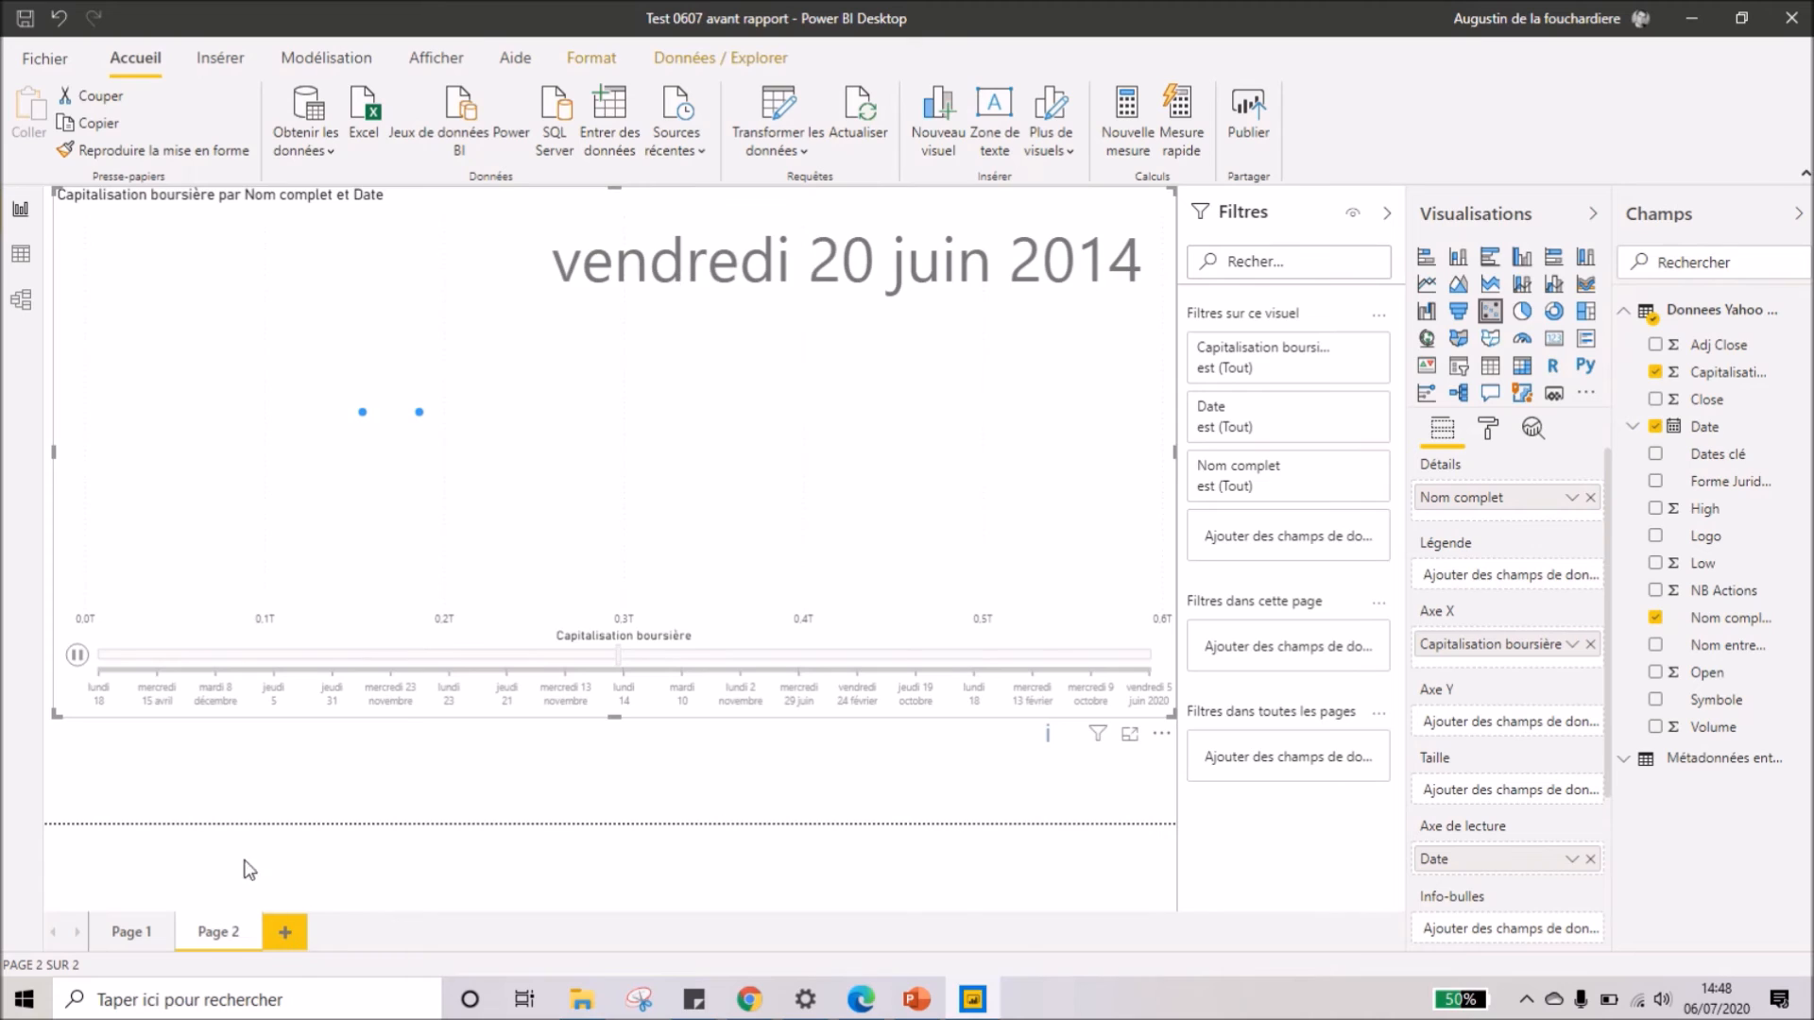
left_click(76, 655)
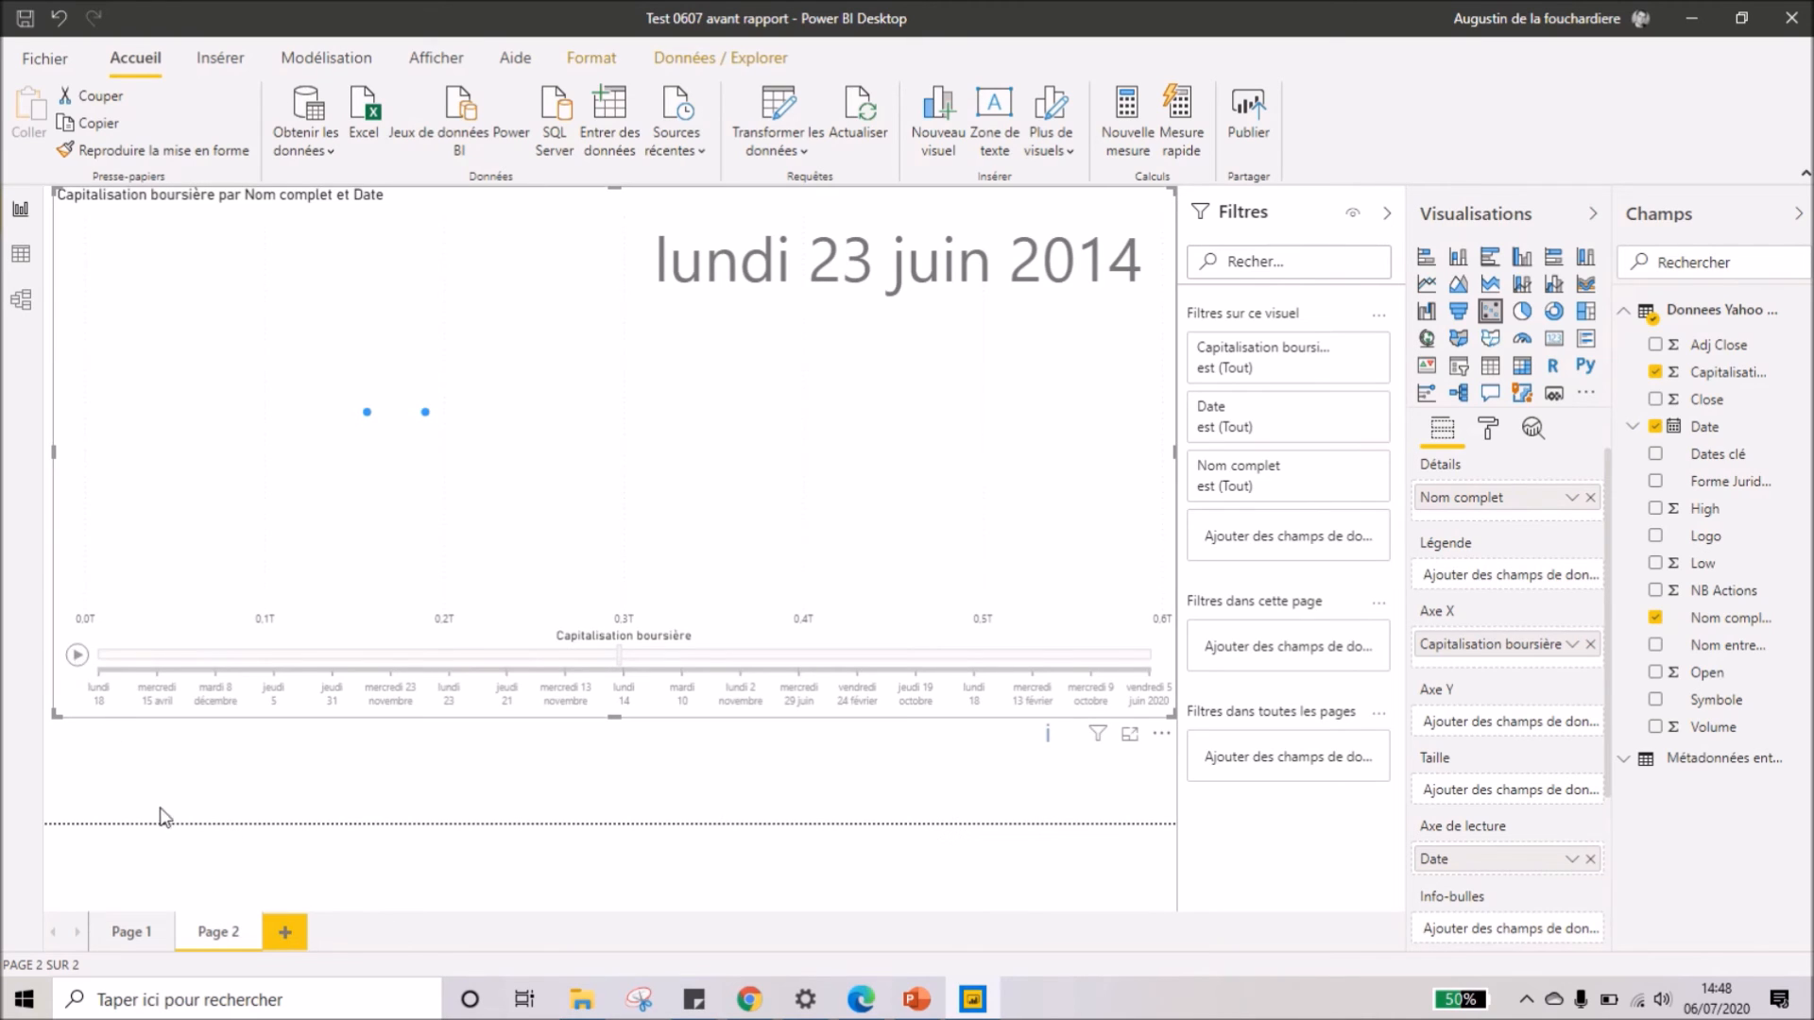
- Add a third report page and import the custom visual from the PulseChart.PulseChart1459209850231.3.0.3.0 file
left_click(285, 933)
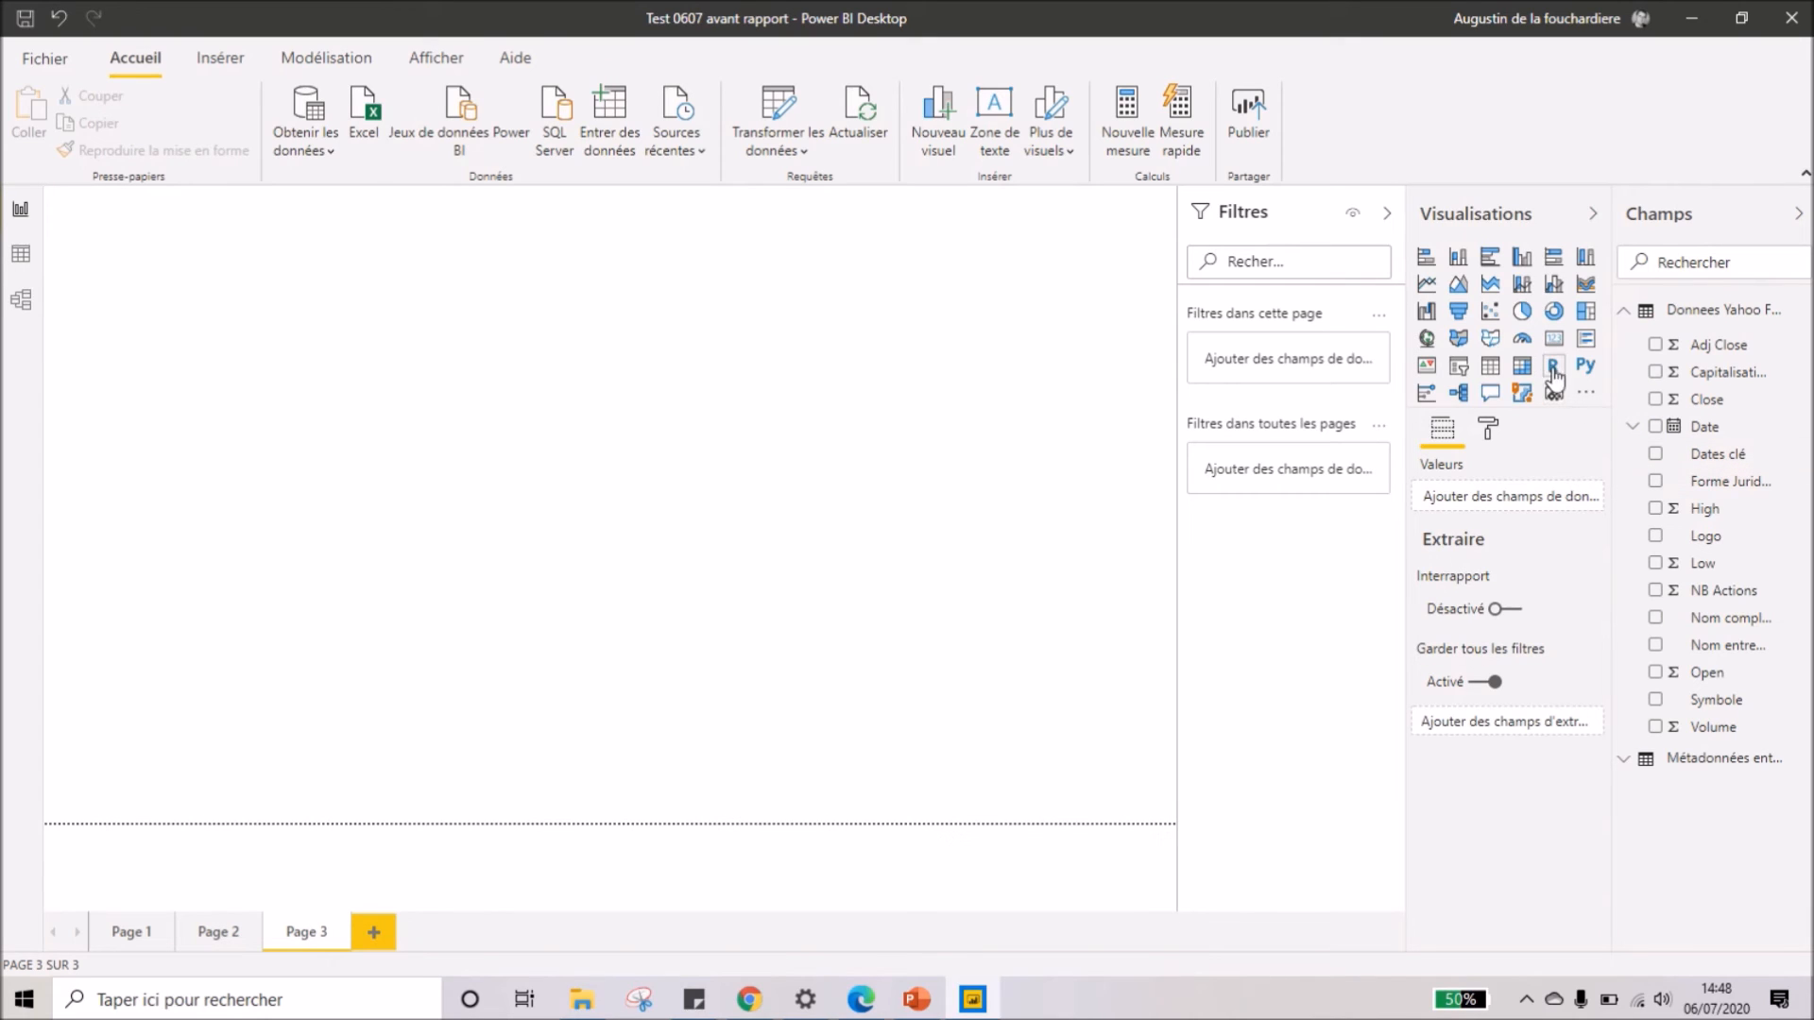
left_click(1589, 393)
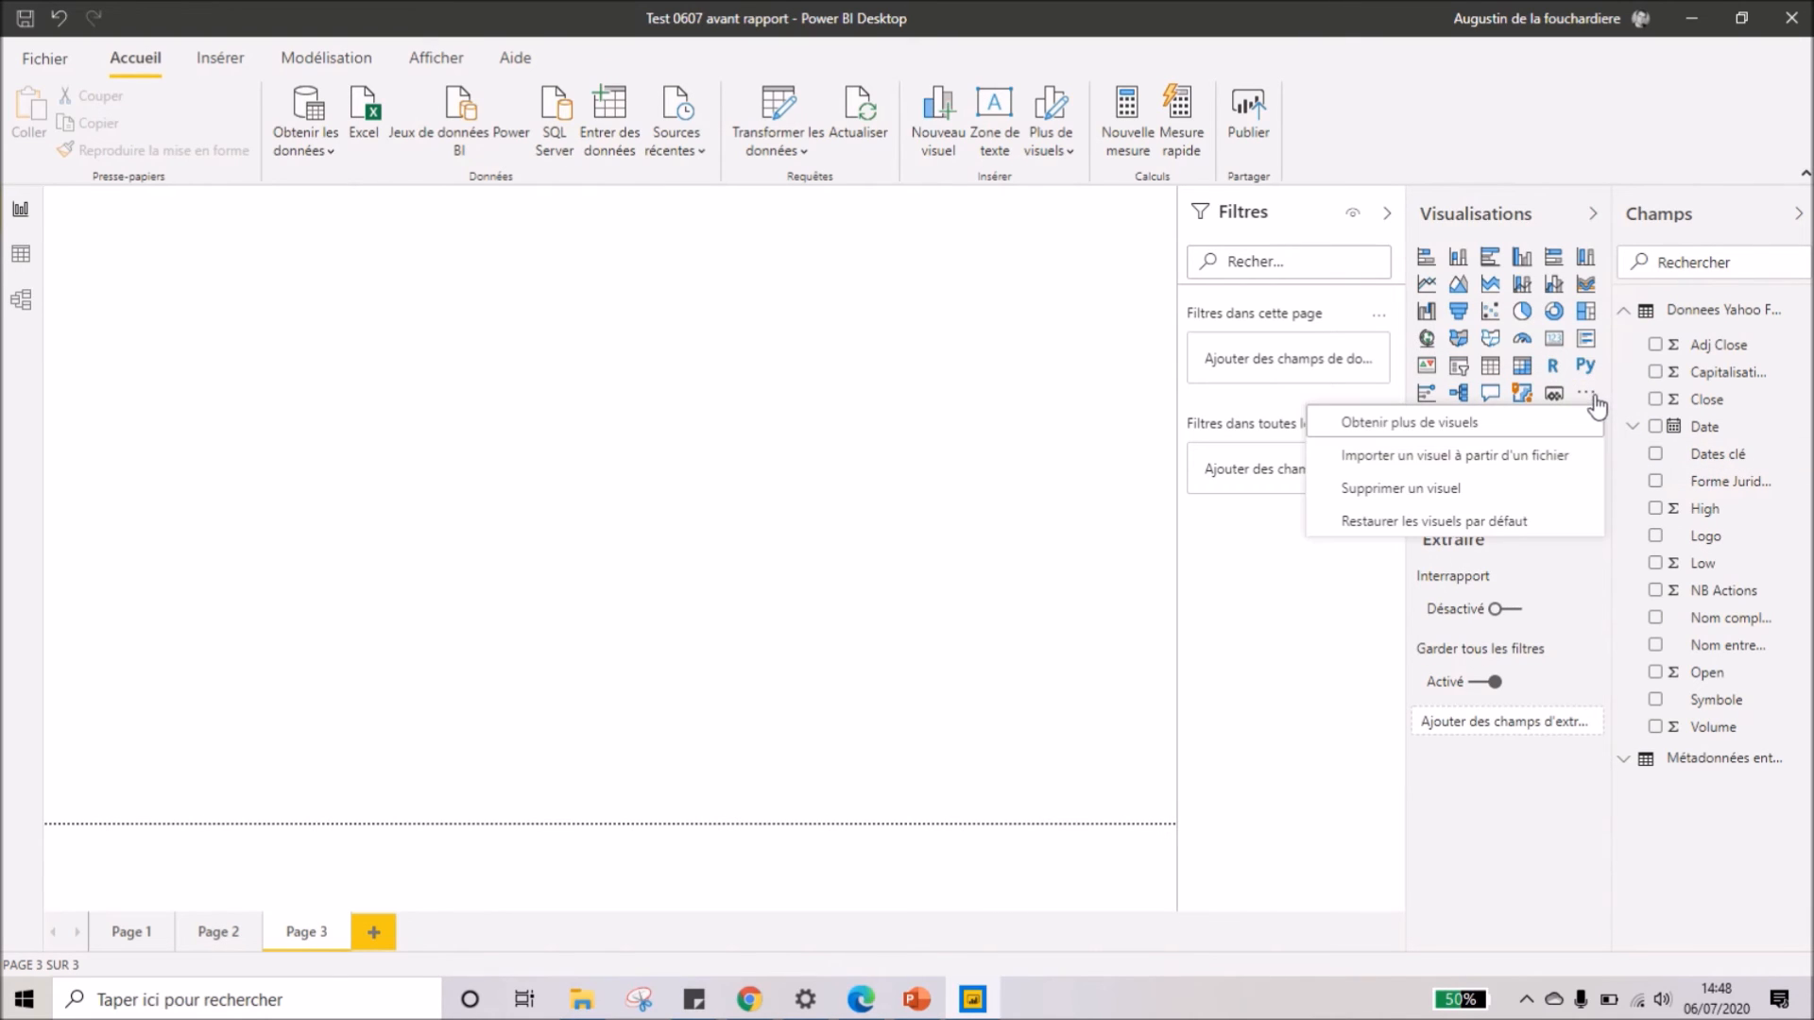
left_click(1475, 463)
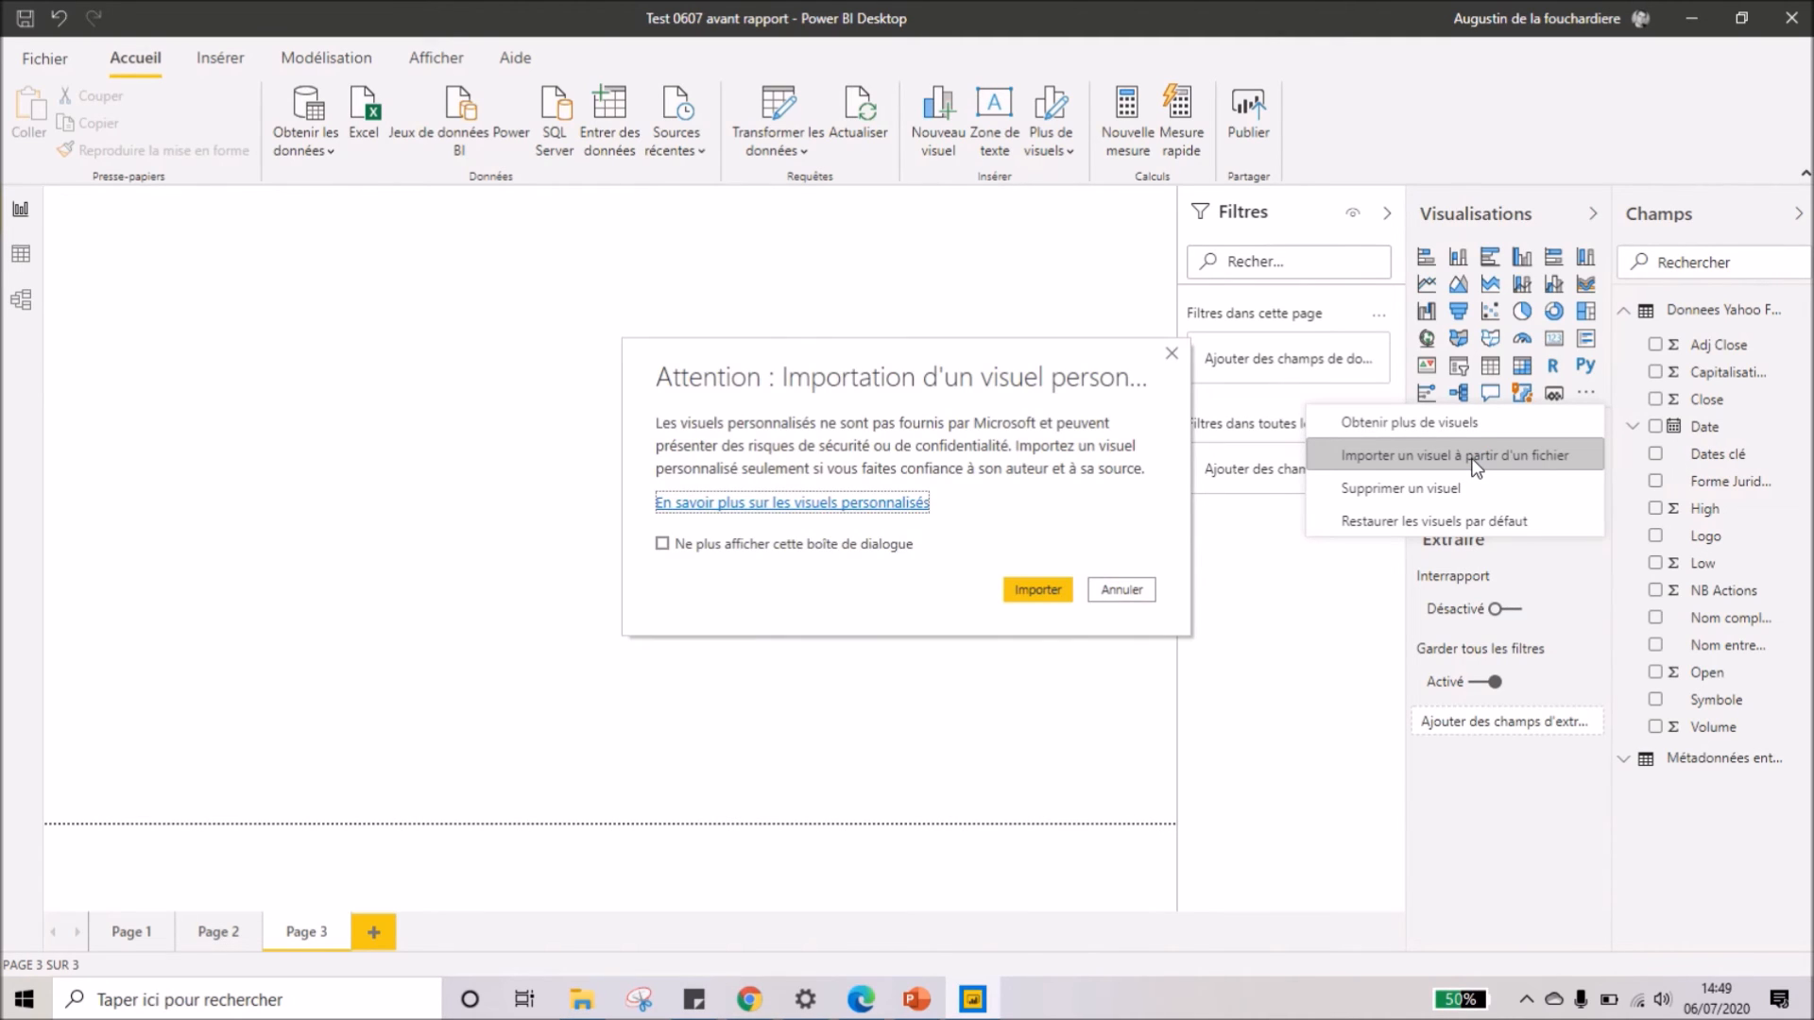
left_click(1057, 589)
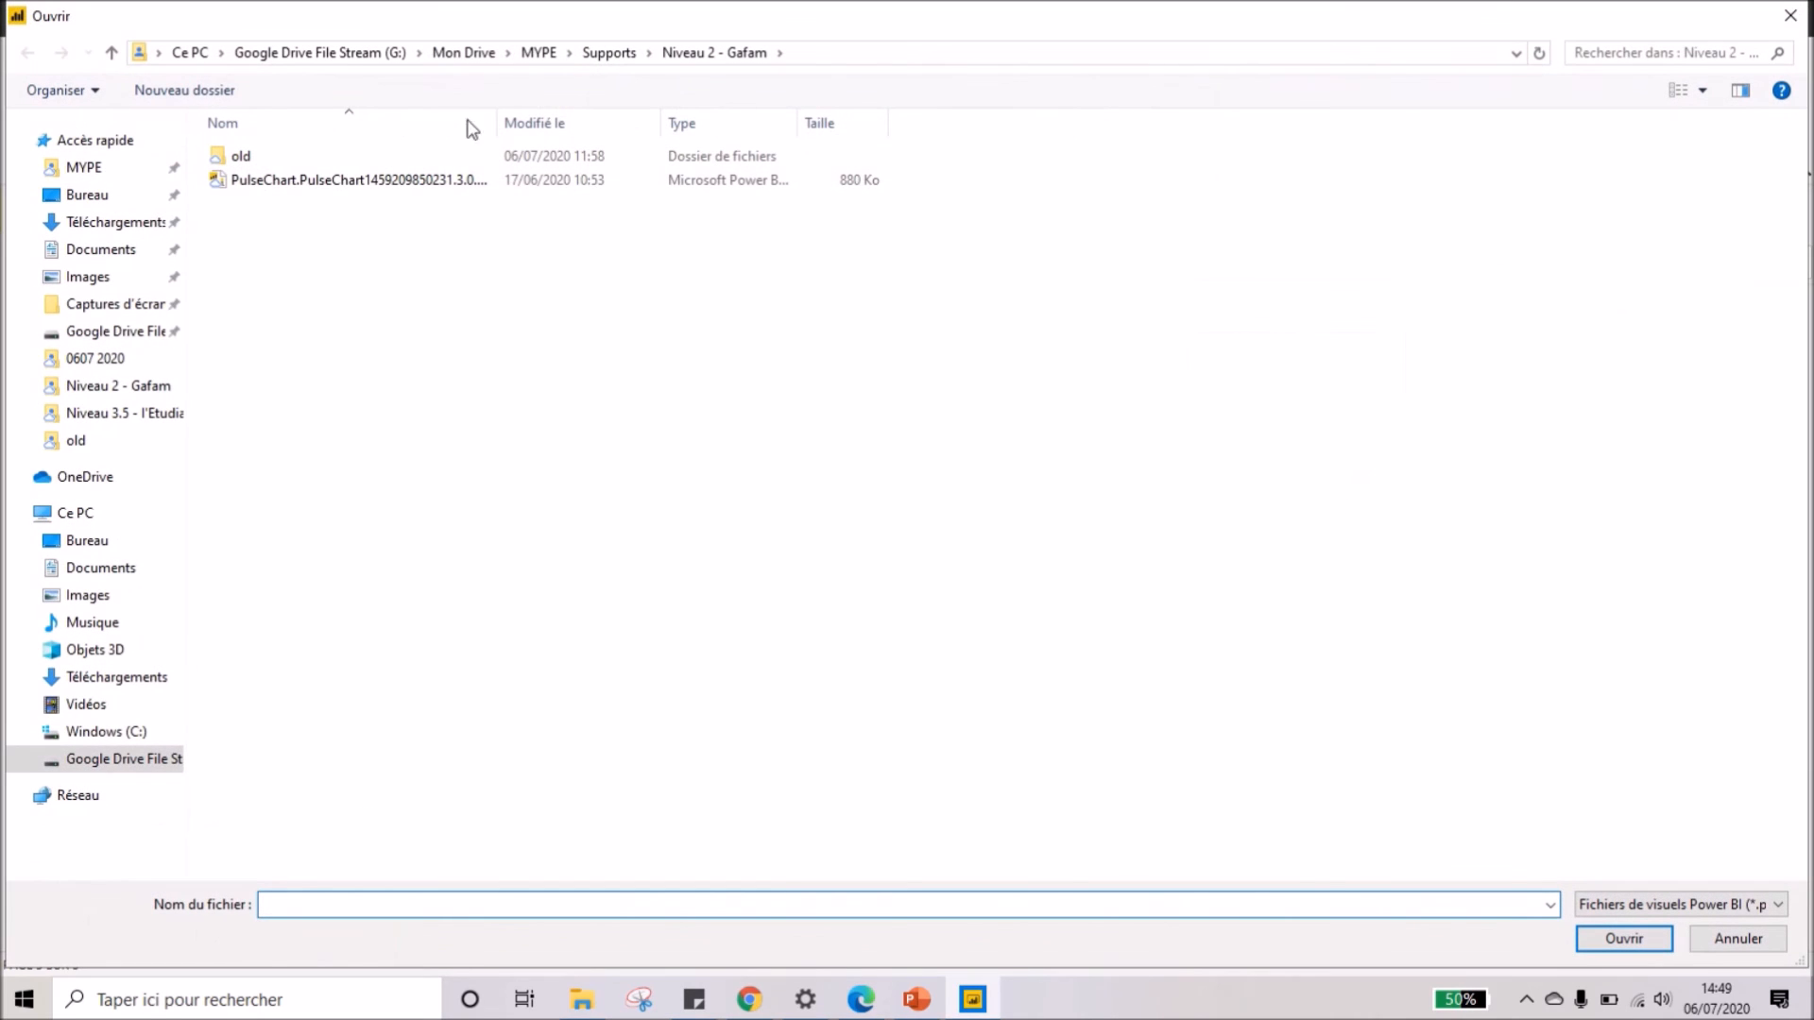
left_click(363, 185)
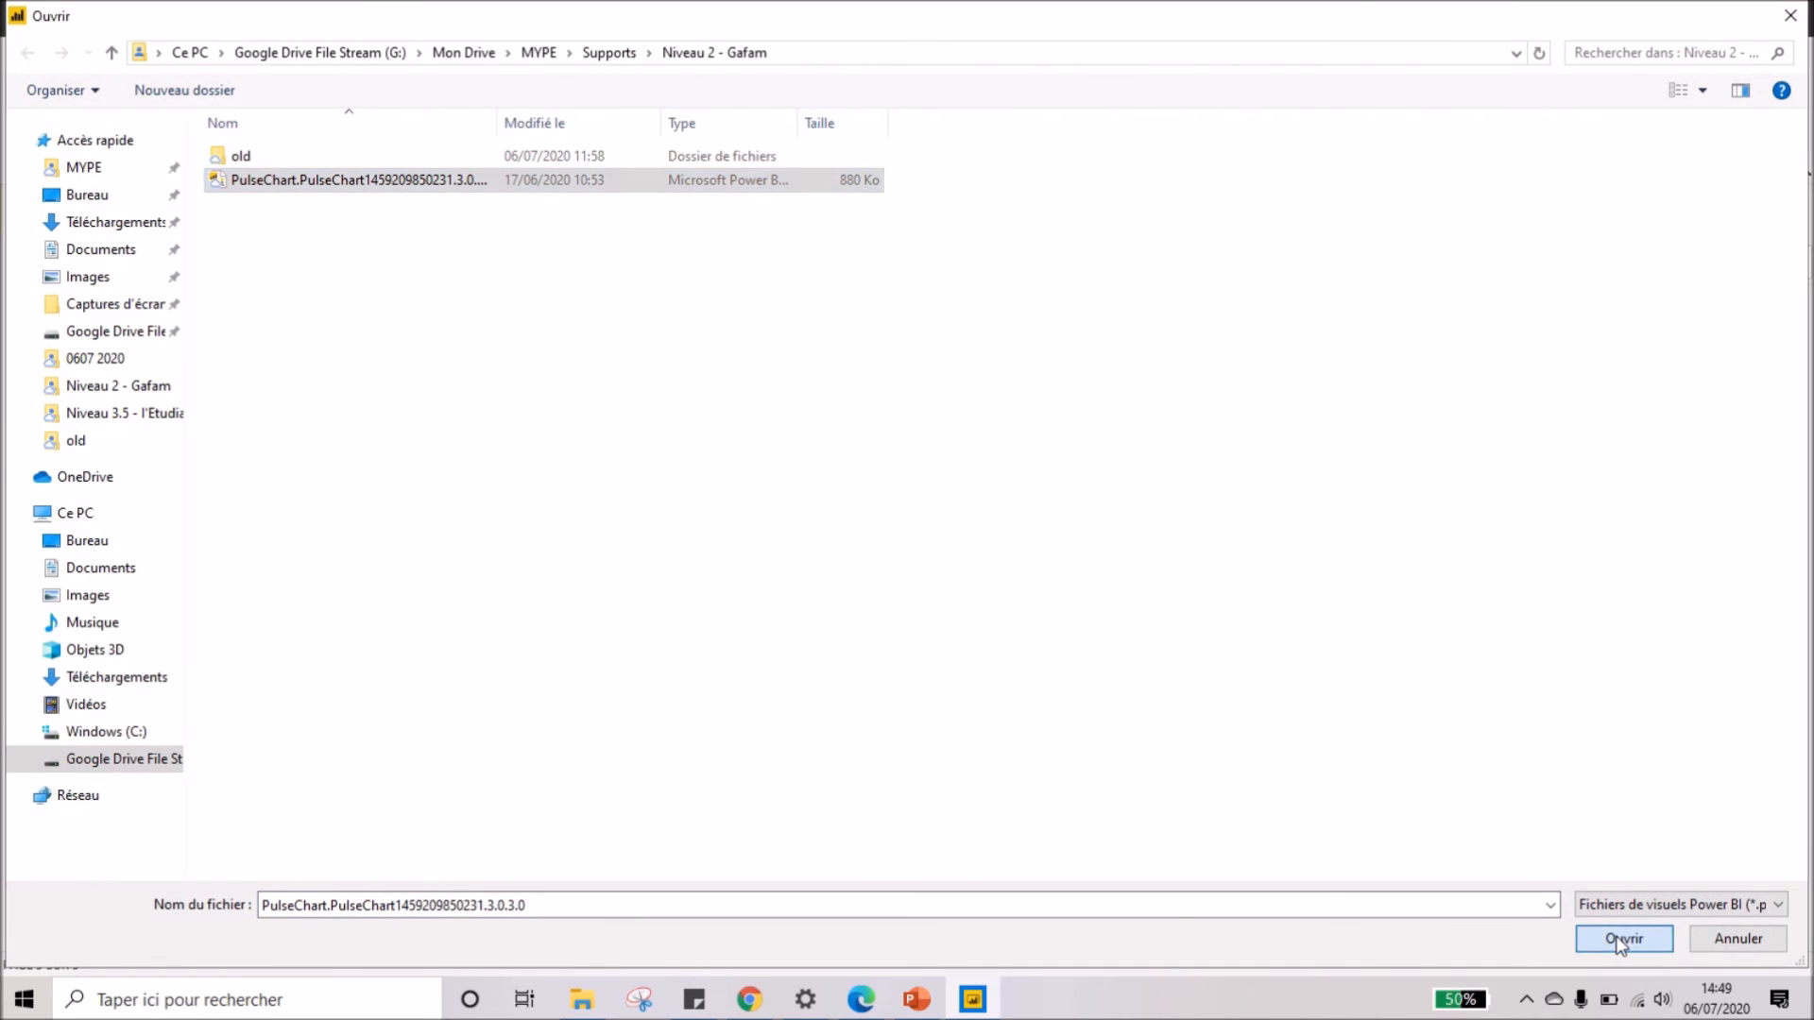
left_click(1622, 939)
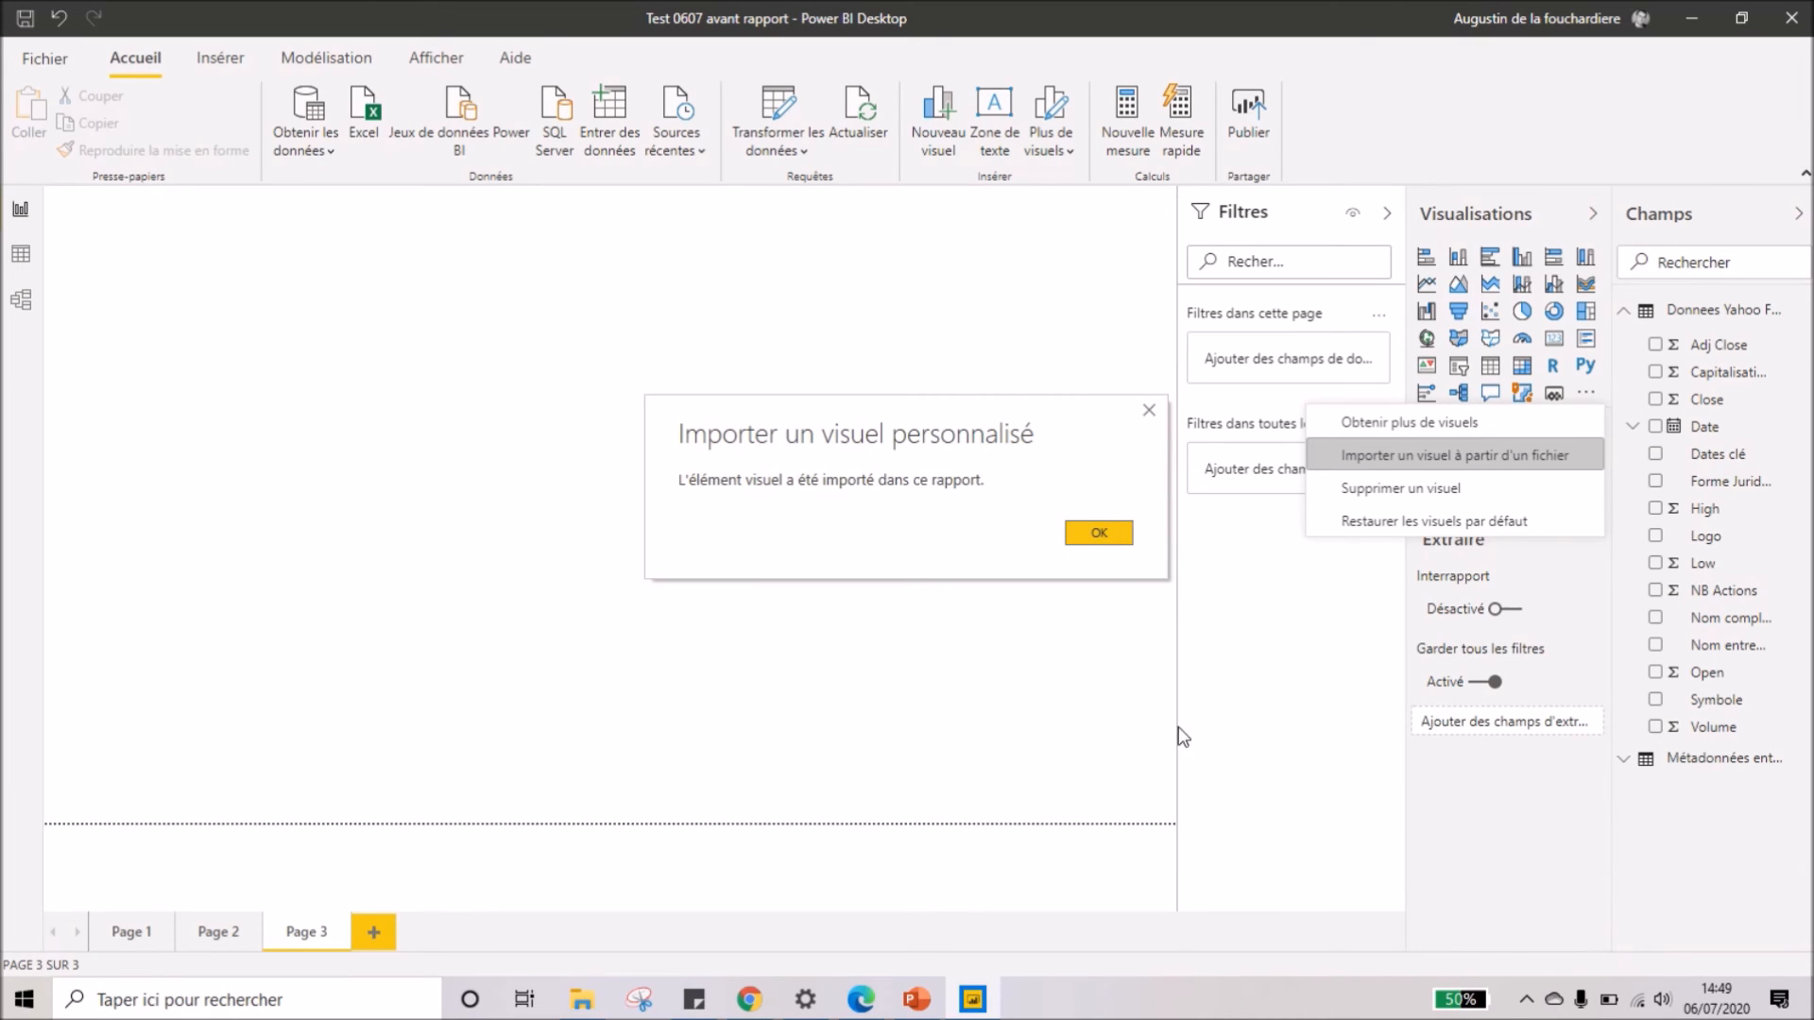
left_click(1111, 536)
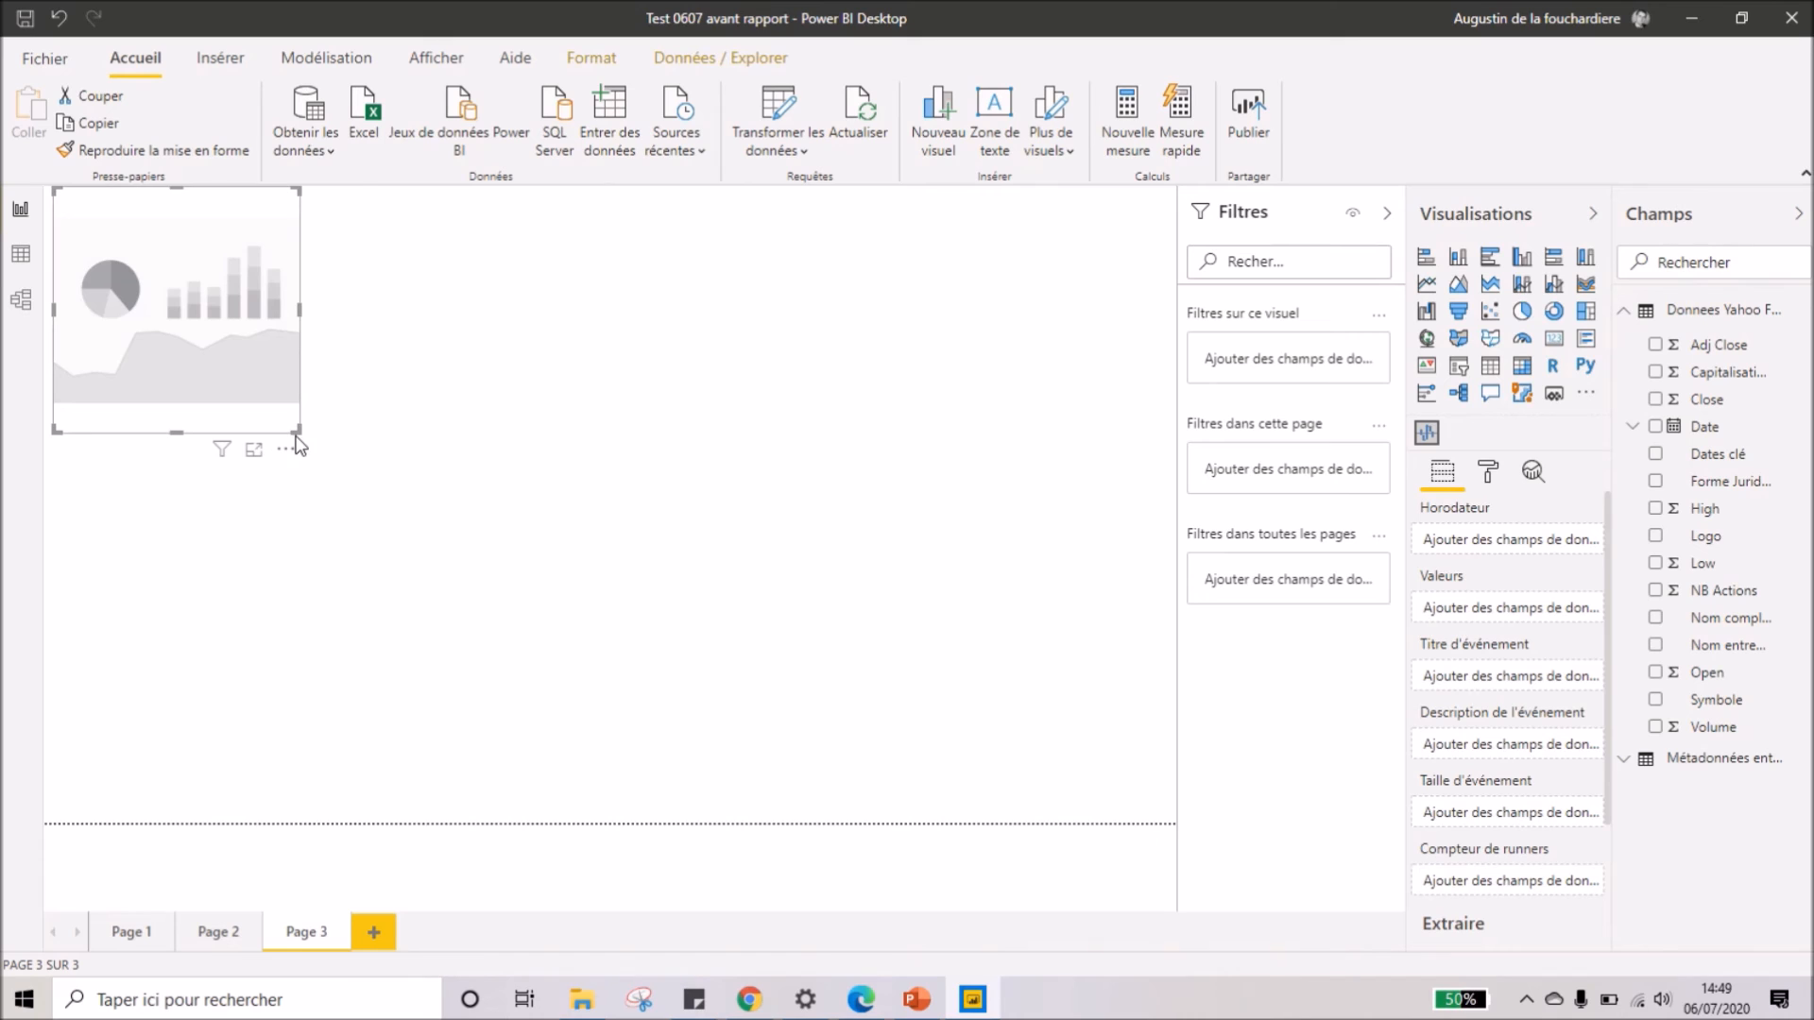
- Fit the Pulse Chart across the page below an empty top band, with Date as Horodateur, Capitalisation boursière as Valeurs and Dates clé as Description de l'événement
left_click_drag(298, 433, 1146, 735)
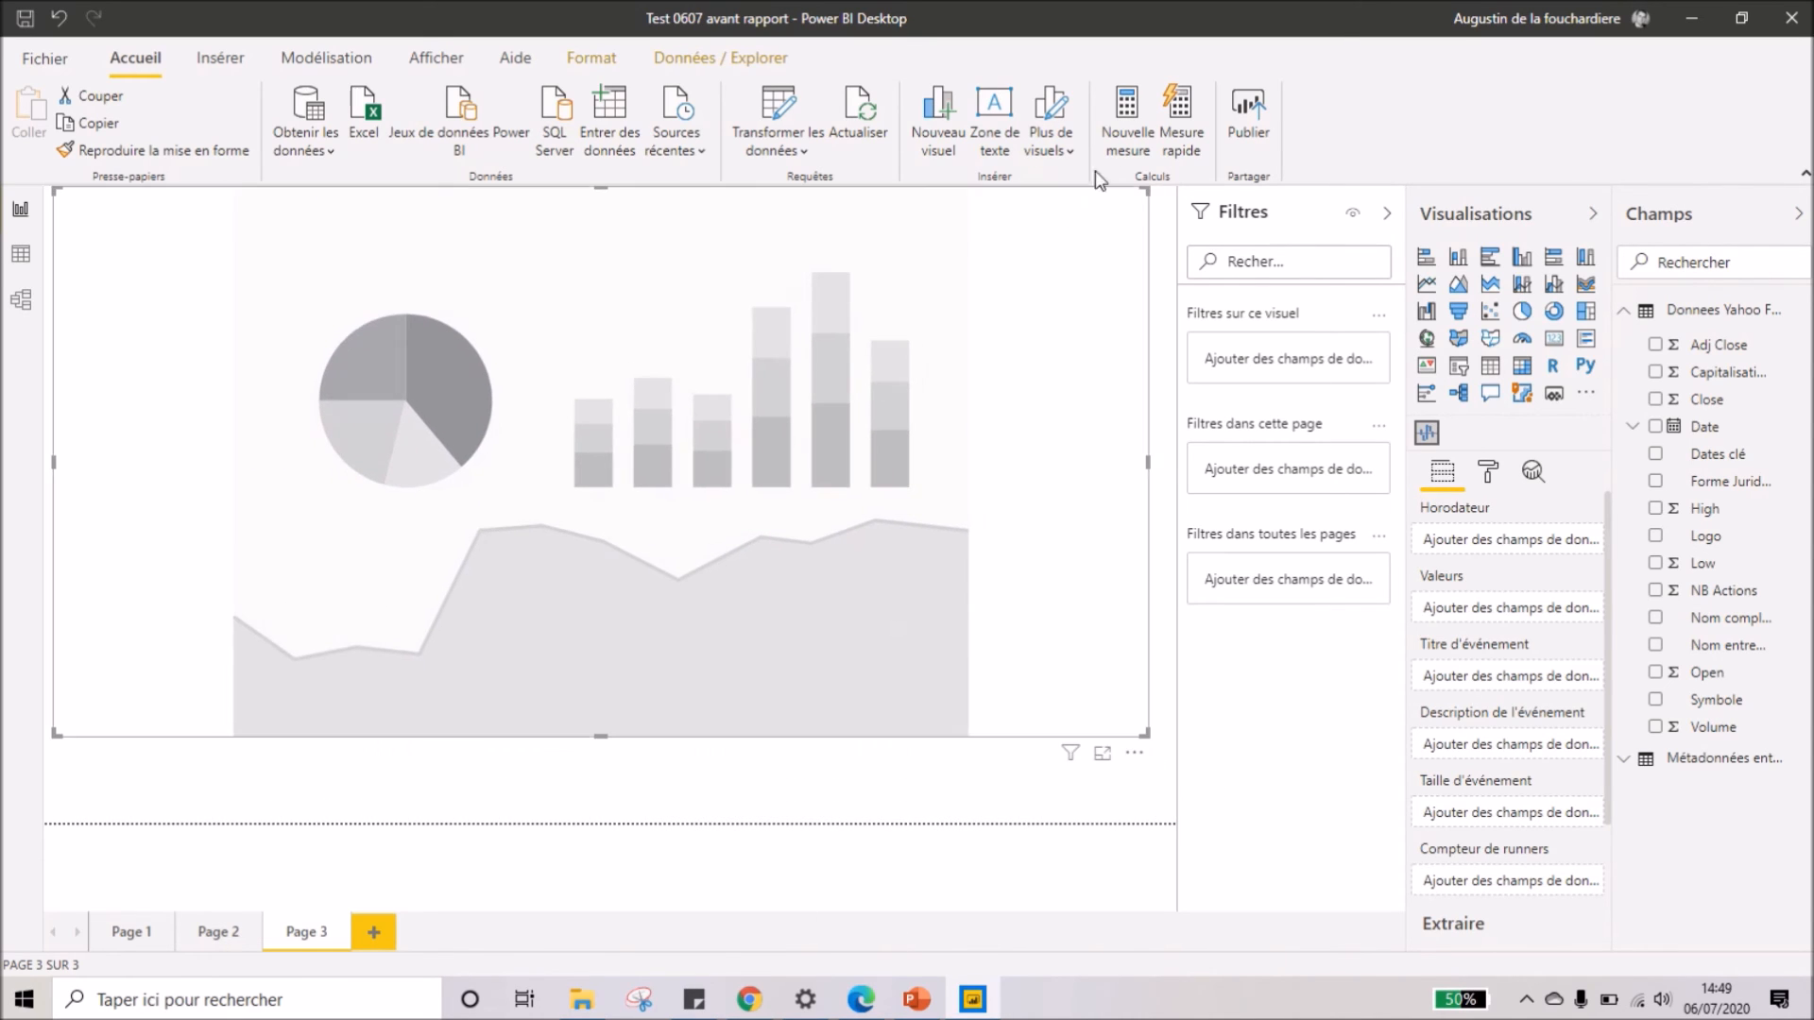
left_click_drag(1146, 190, 1177, 352)
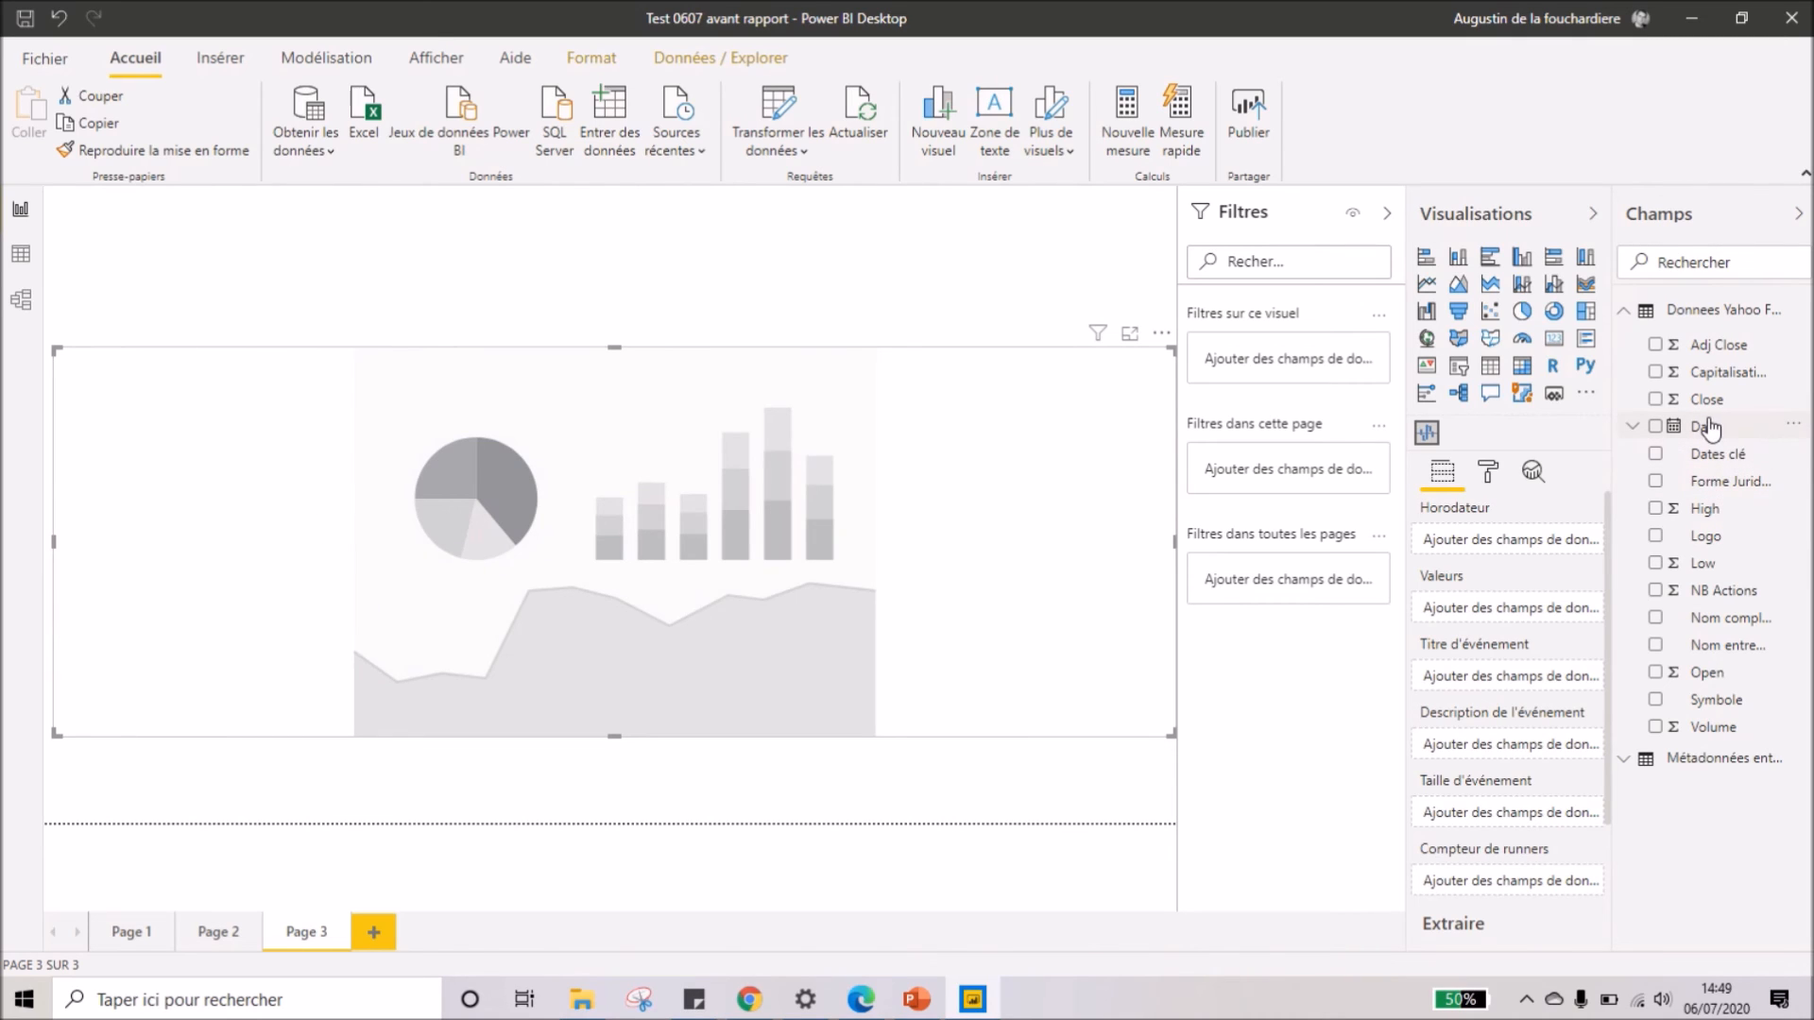
left_click_drag(1708, 430, 1538, 541)
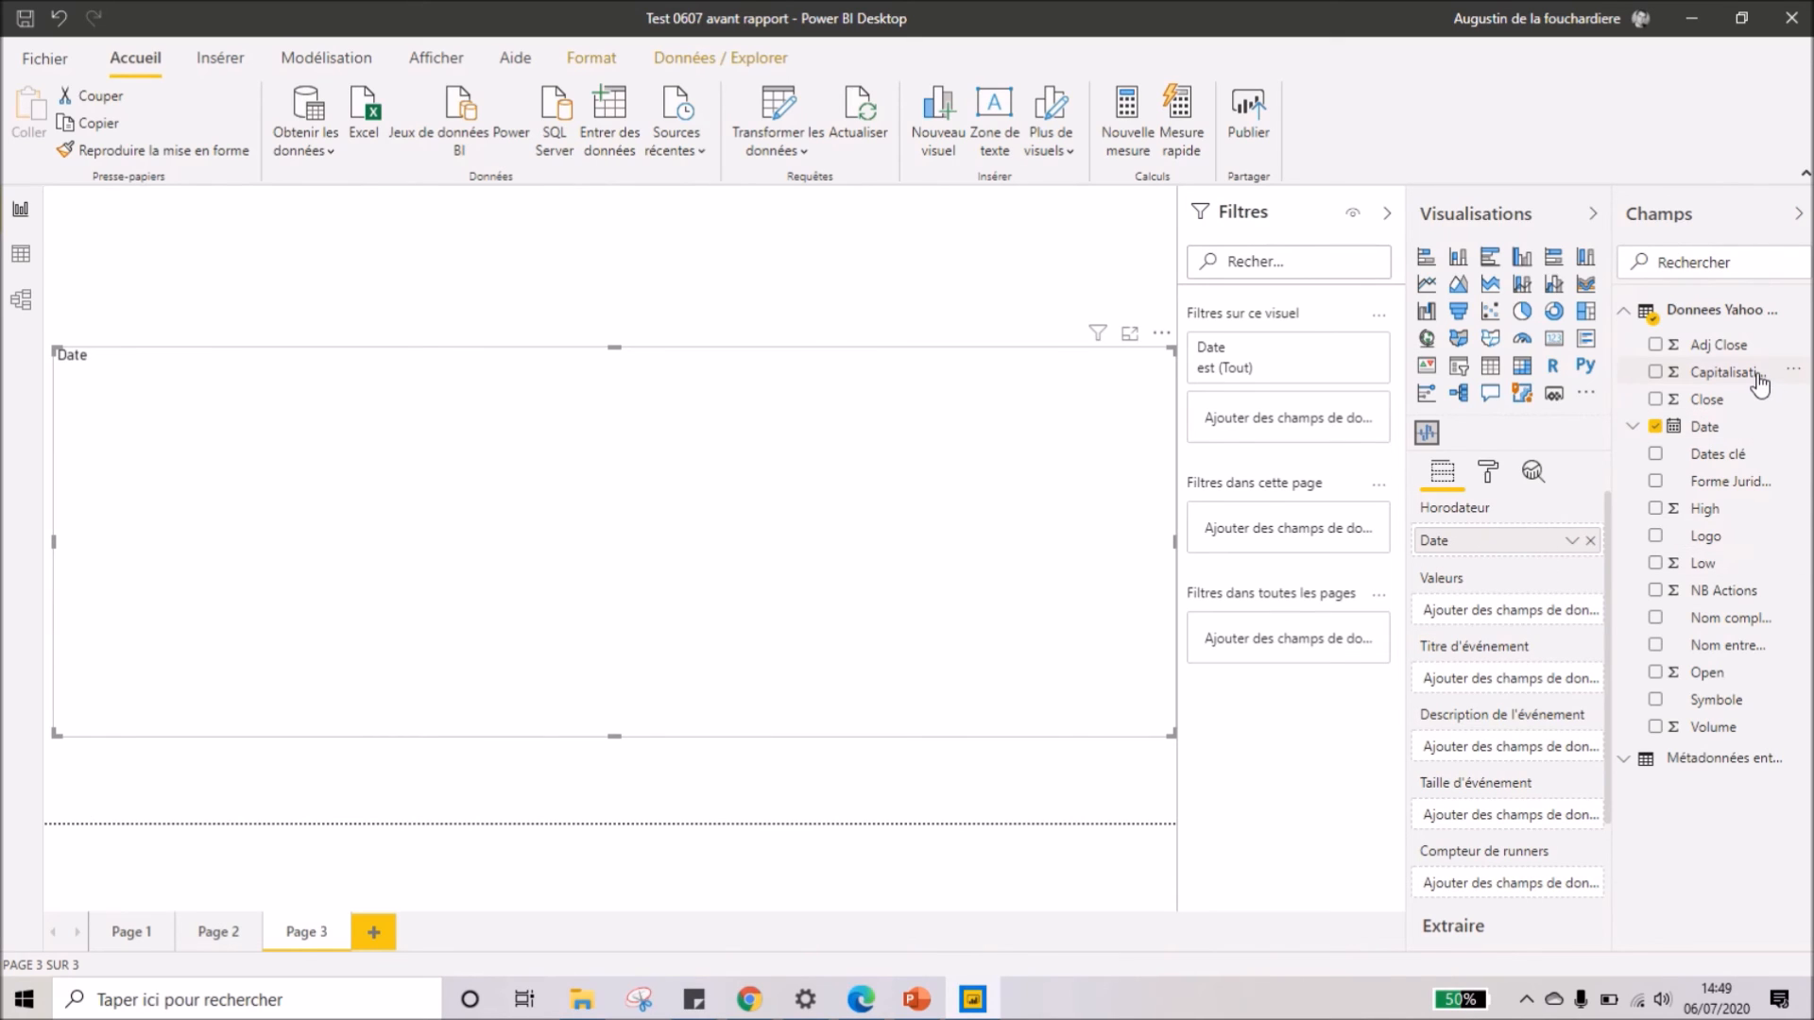
left_click_drag(1594, 534, 1536, 616)
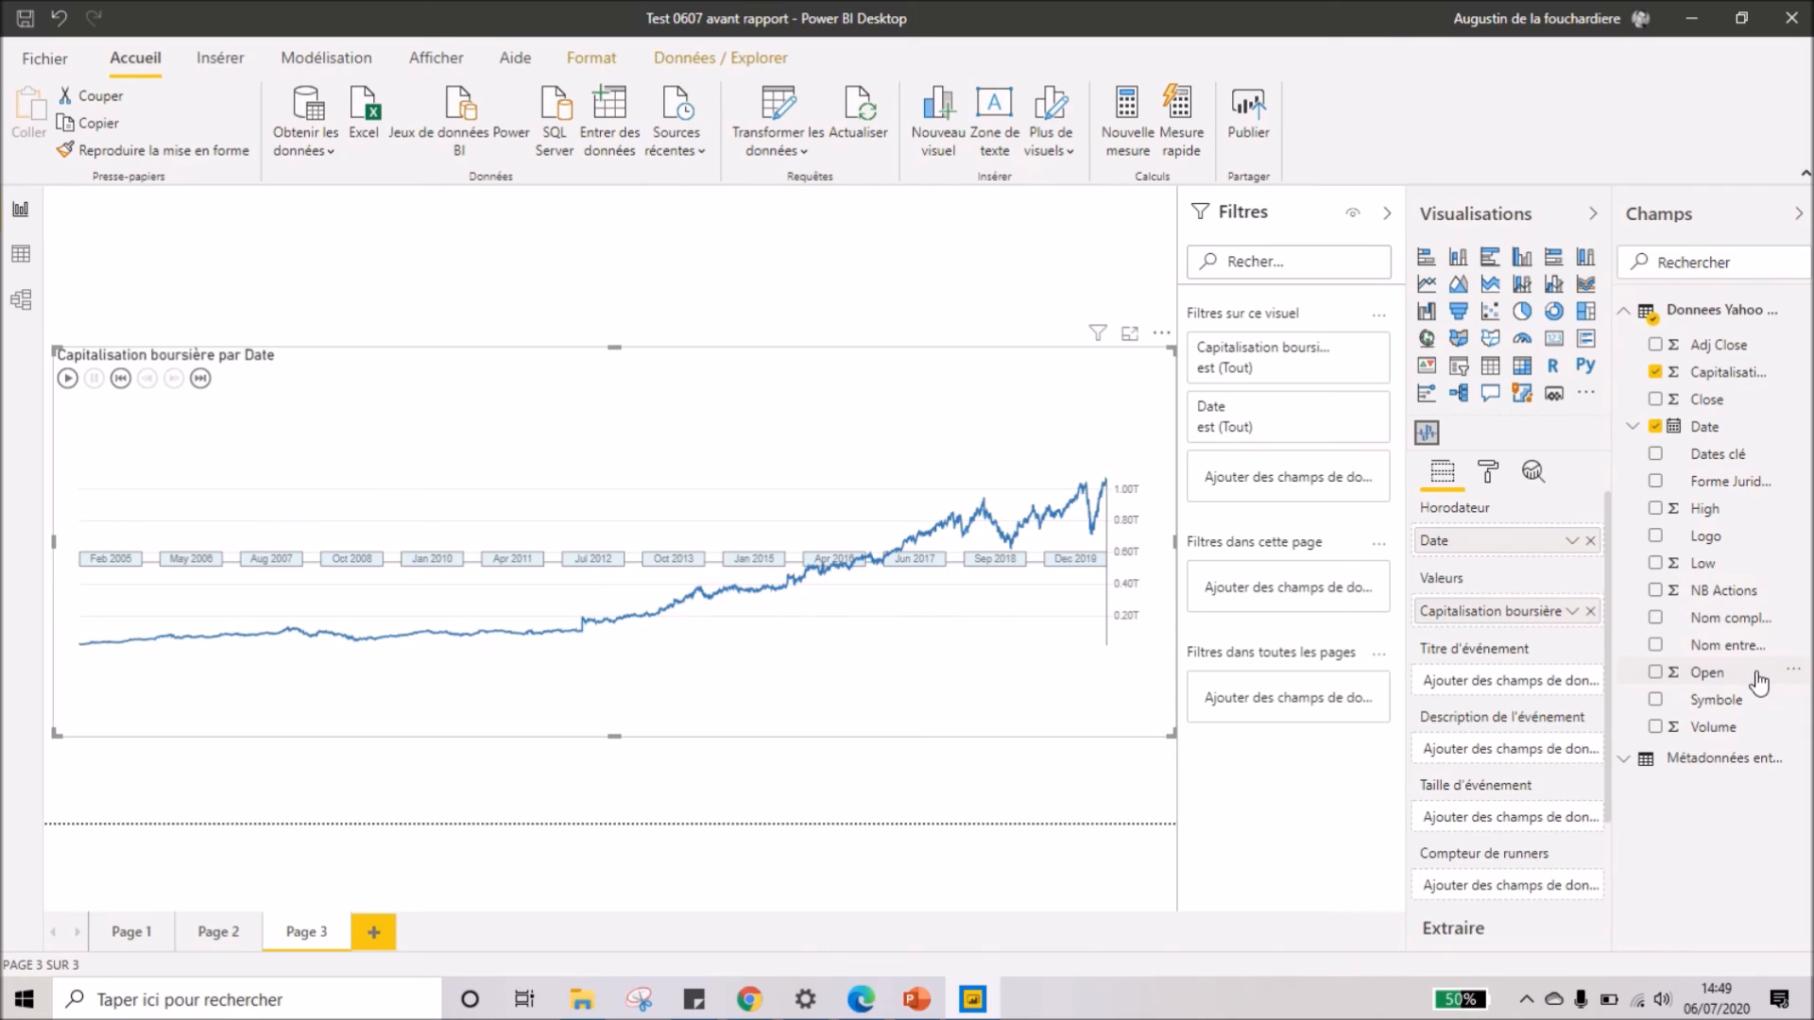
left_click_drag(1699, 455, 1508, 756)
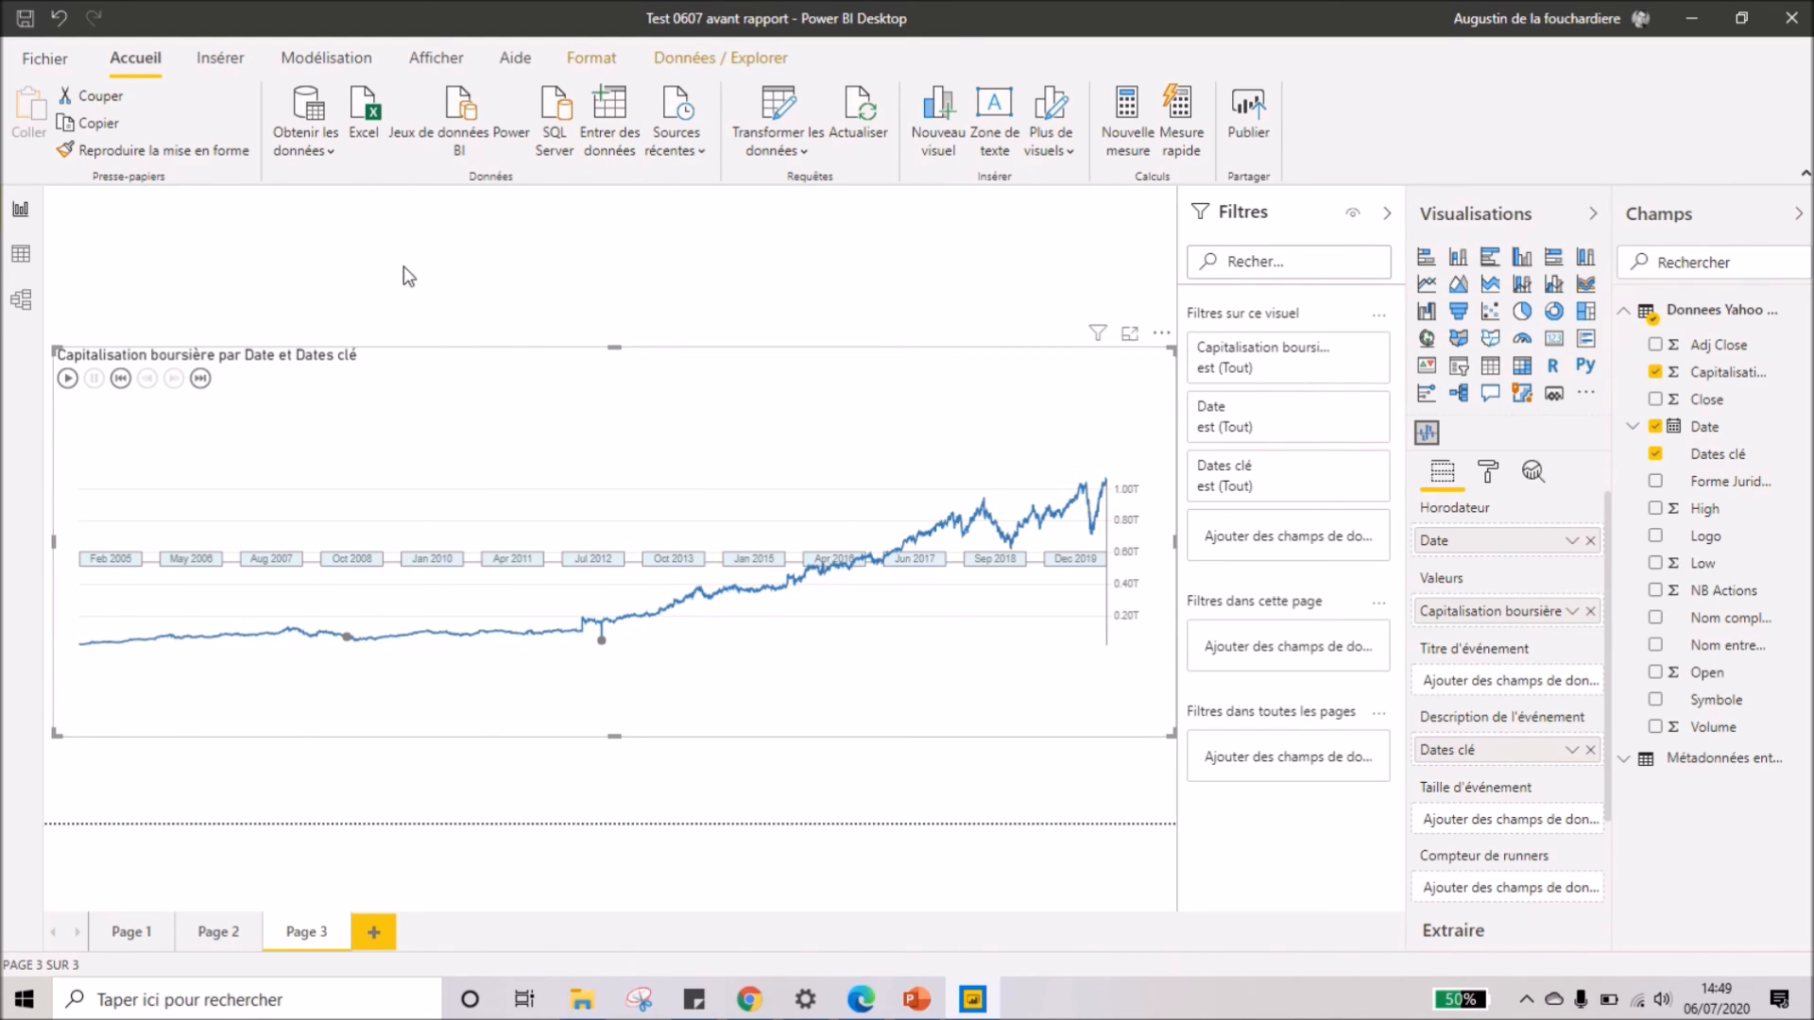
- Add a Date slicer filling the left half of the space above the Pulse Chart
left_click(1458, 366)
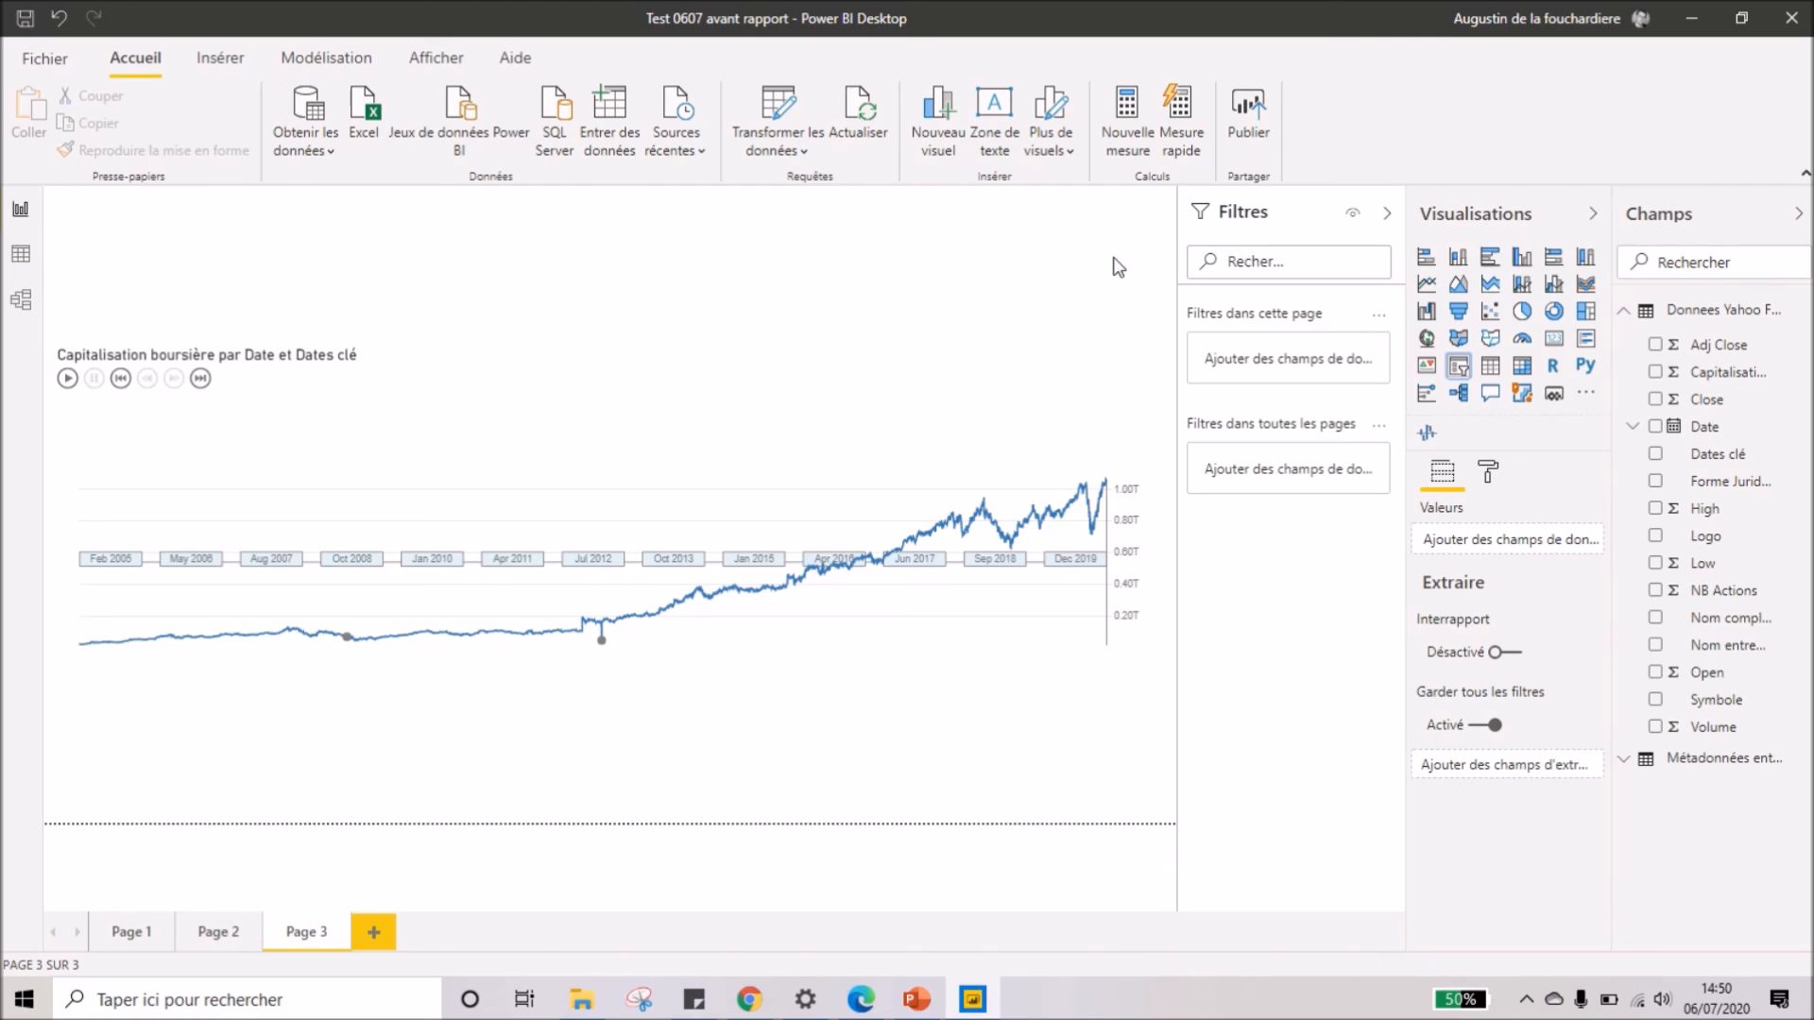
left_click_drag(1173, 573, 557, 345)
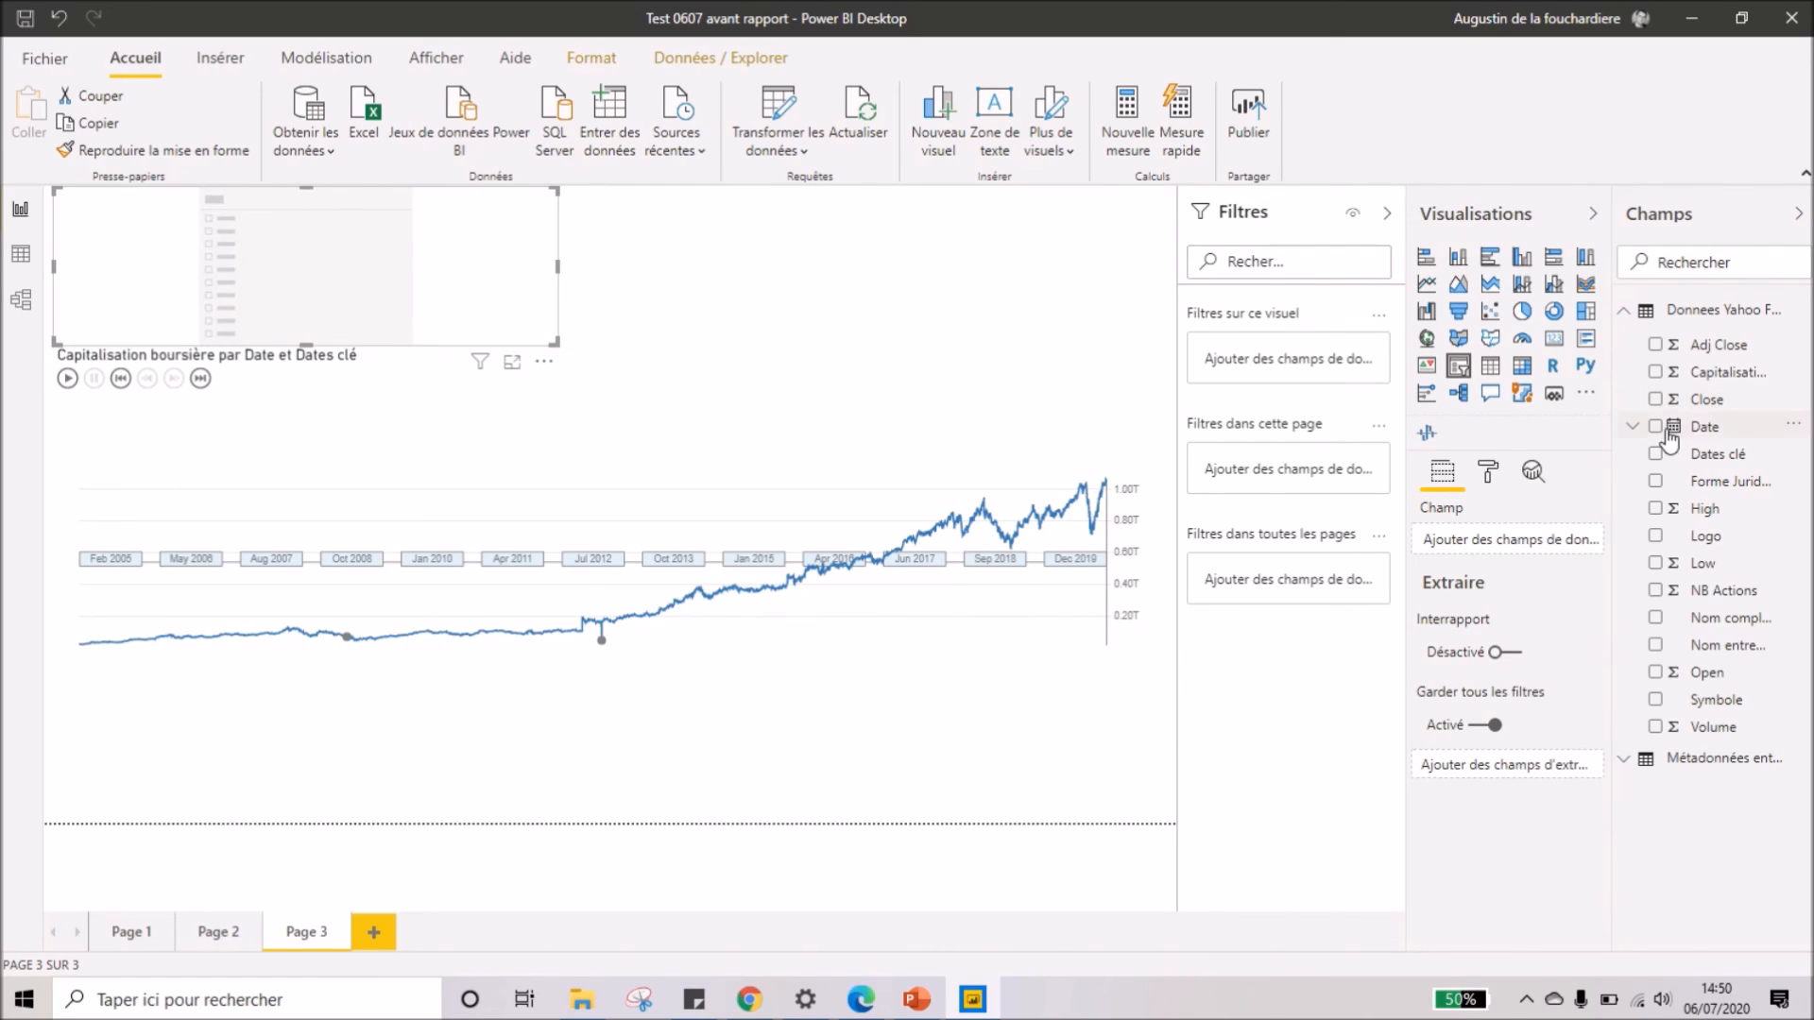
left_click_drag(1670, 437, 1509, 559)
- Add a table of the Logo field in the space beside the Date slicer
left_click(860, 244)
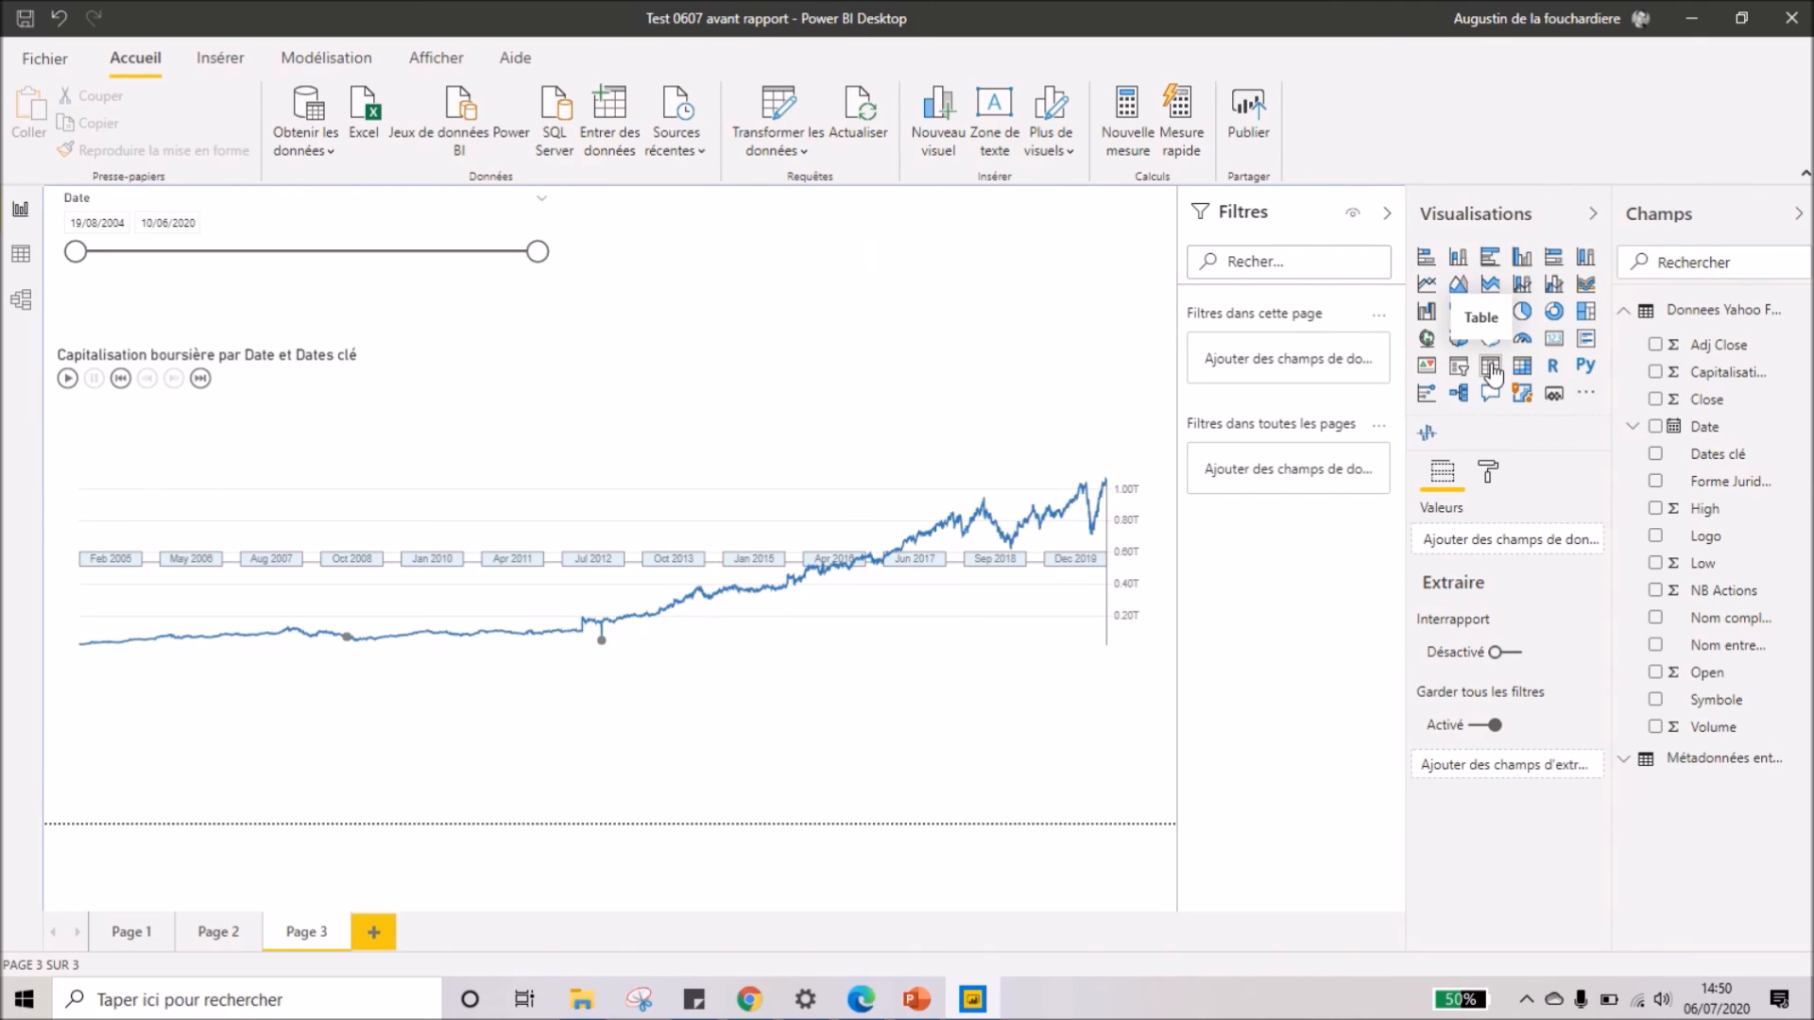
left_click(1491, 368)
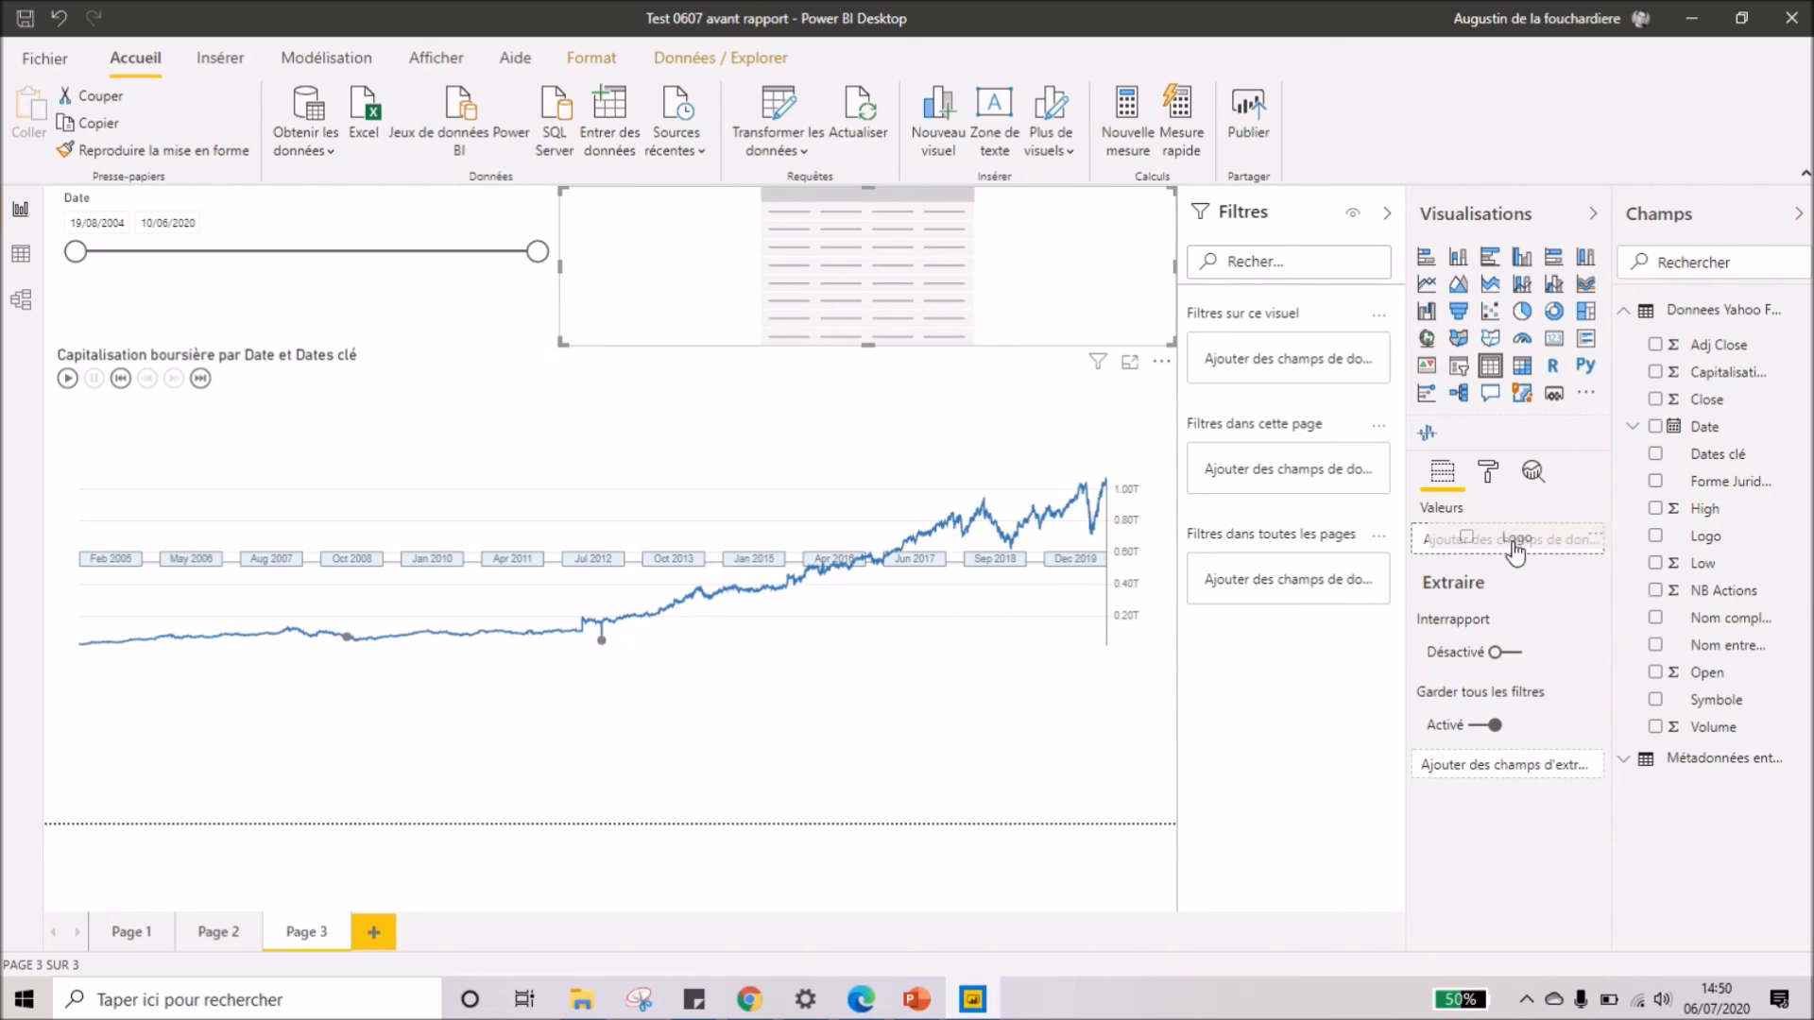
left_click_drag(1511, 544, 1512, 544)
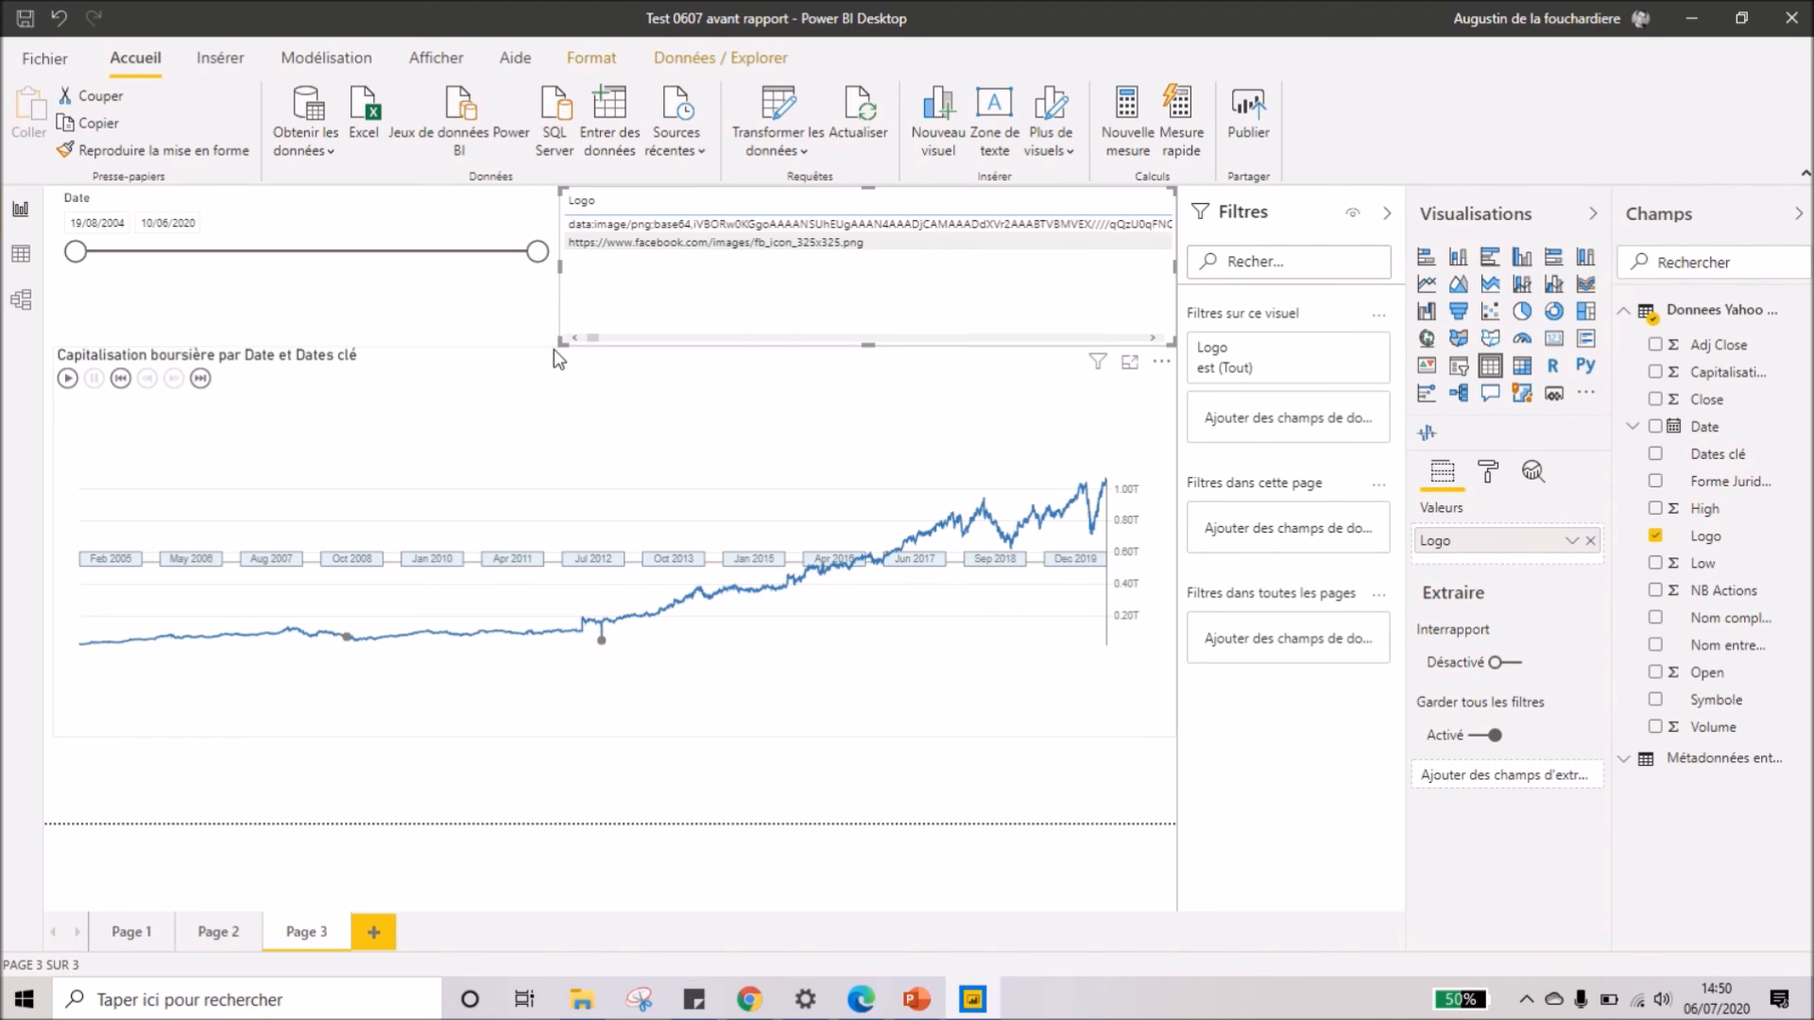
mouse_move(870, 346)
left_mouse_down()
mouse_move(871, 370)
mouse_move(897, 338)
left_mouse_up()
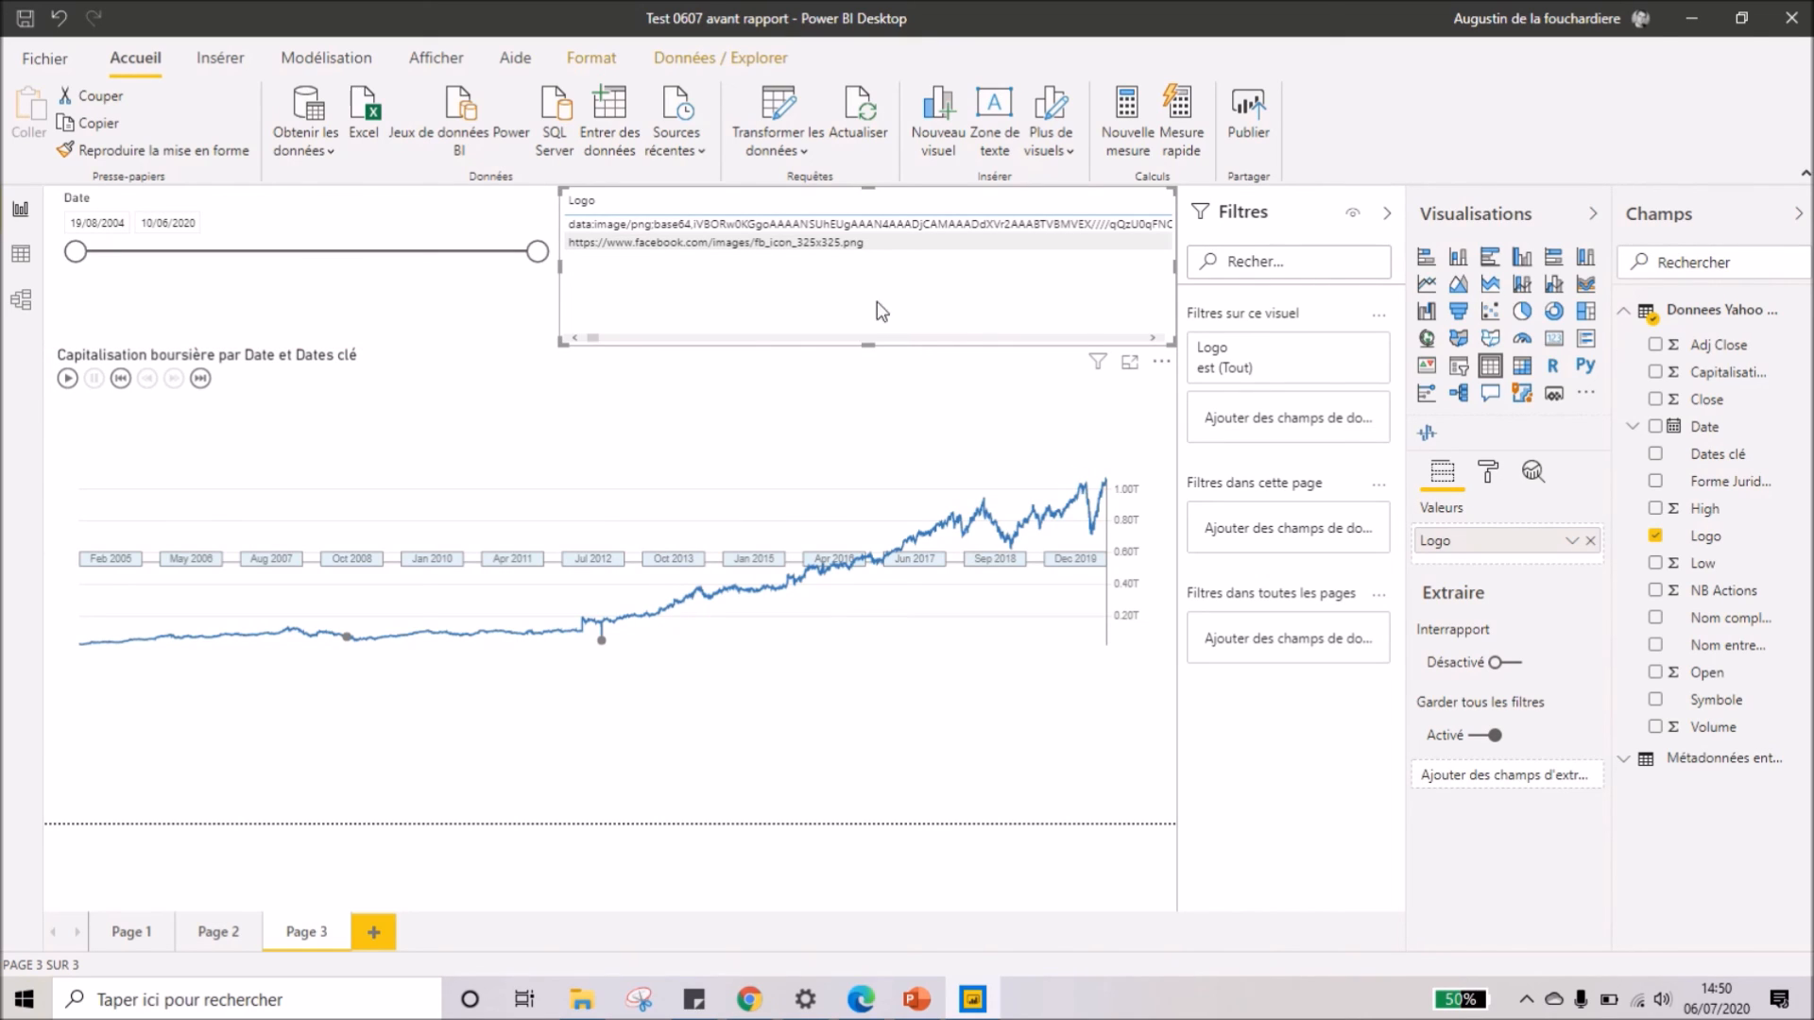
left_click(628, 240)
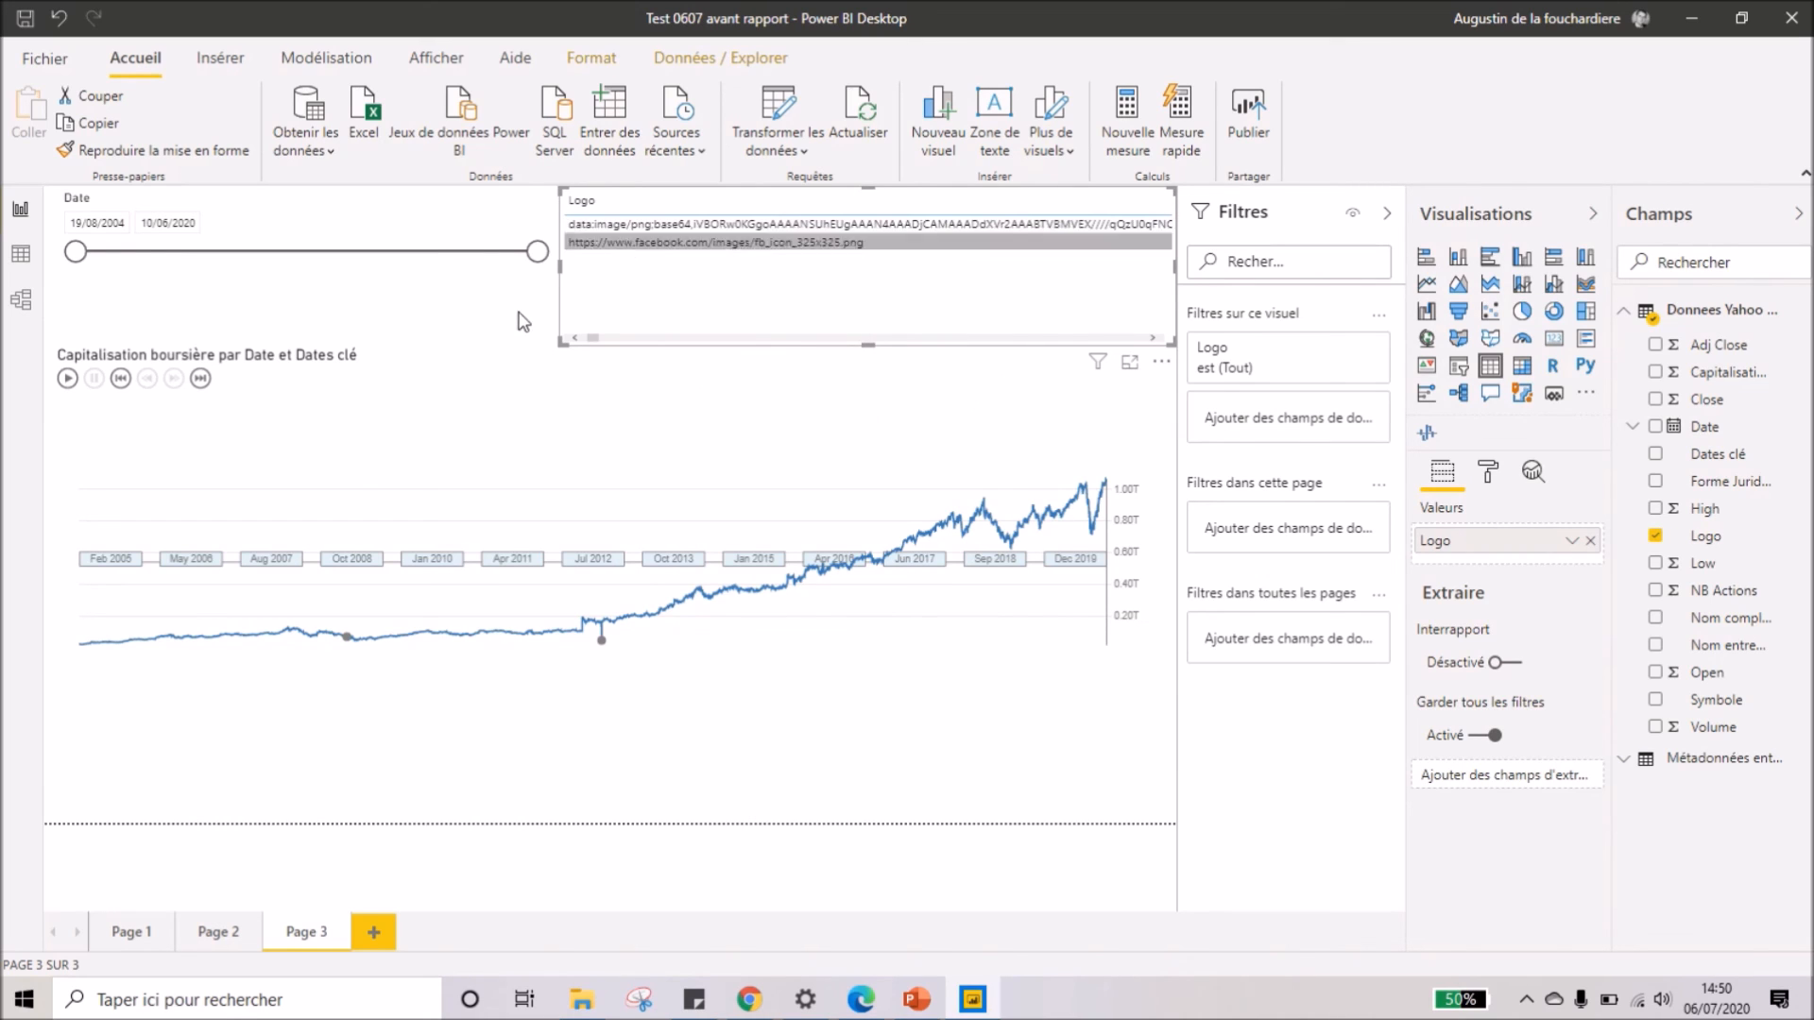
left_click(784, 242)
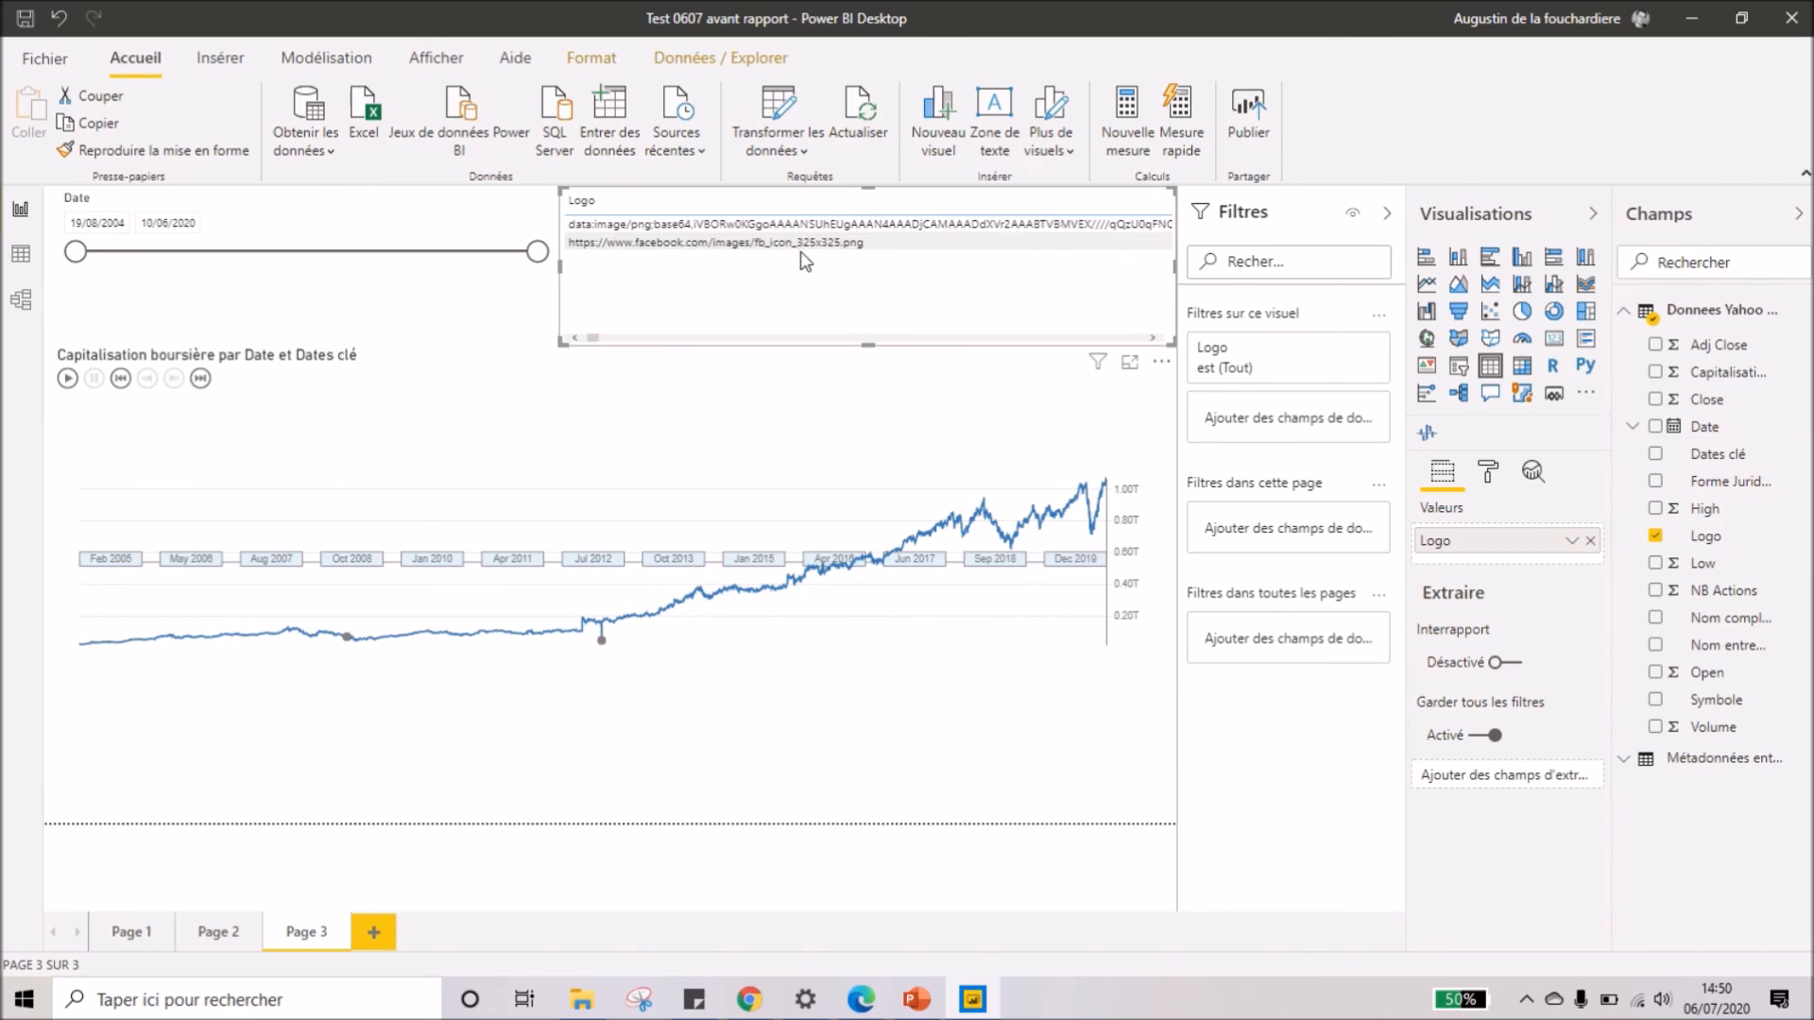
- Set the data category of the Logo column to URL de l'image
left_click(1705, 536)
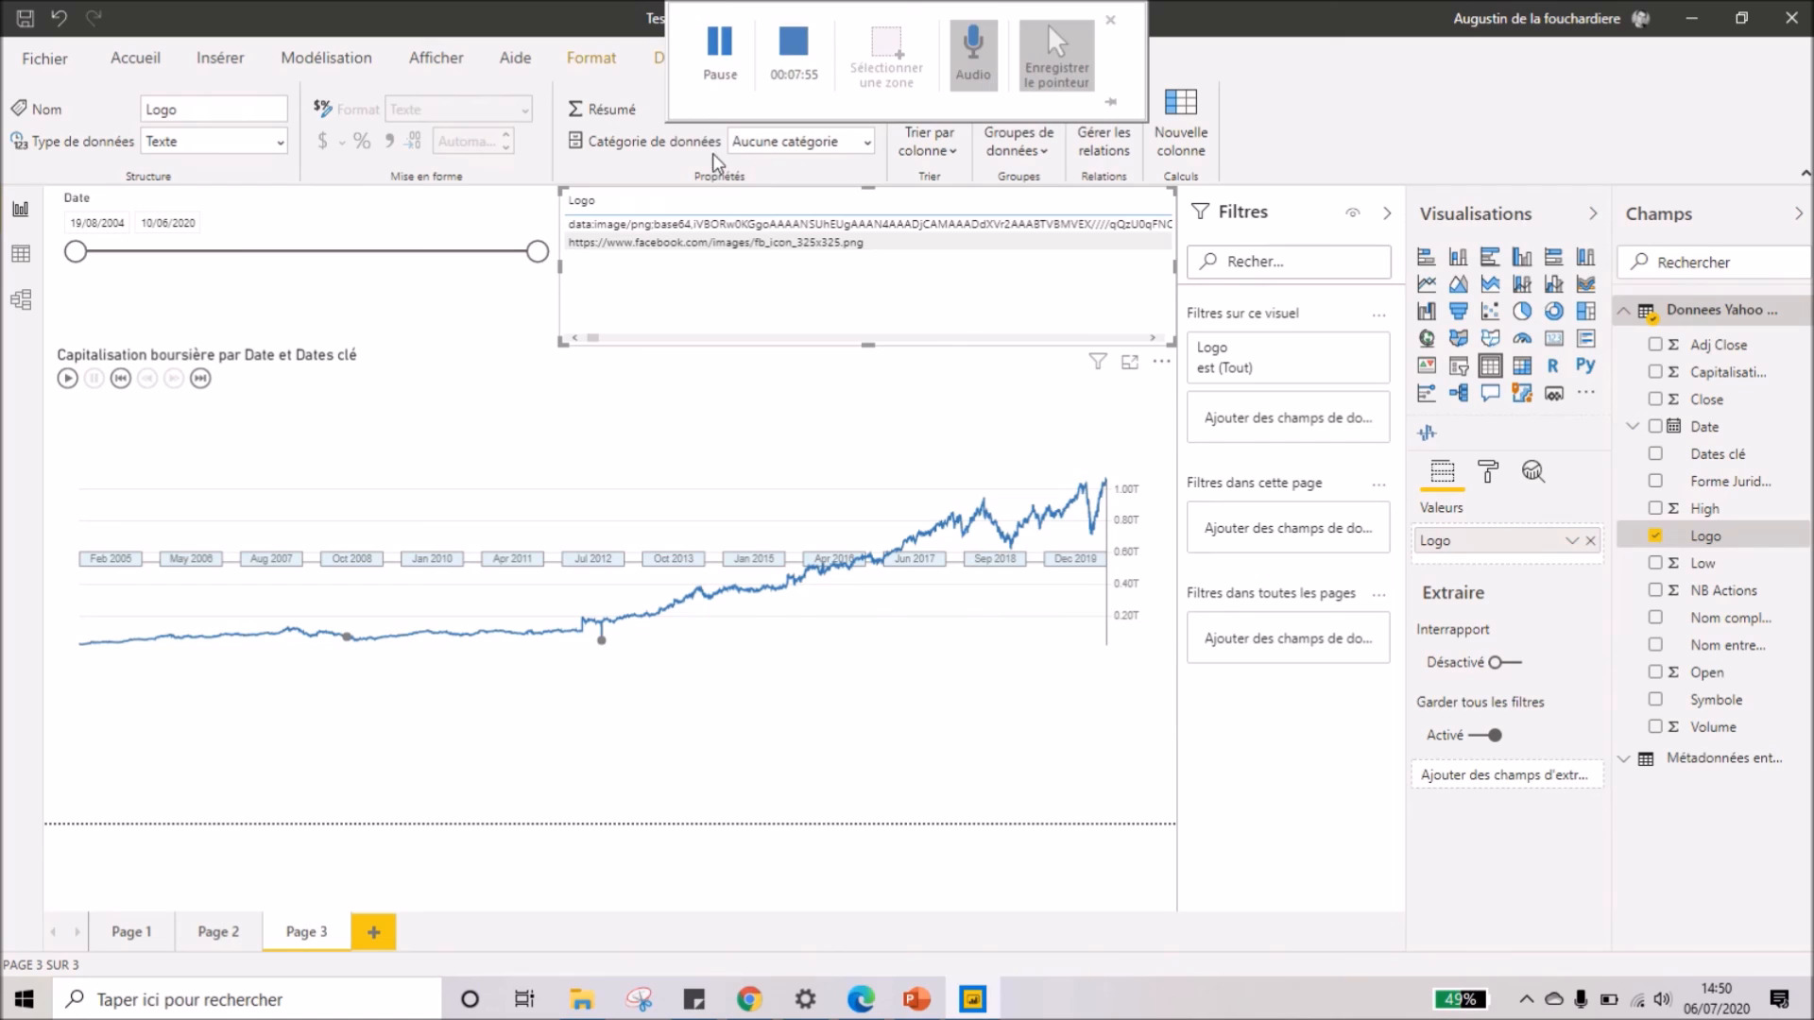
left_click(866, 142)
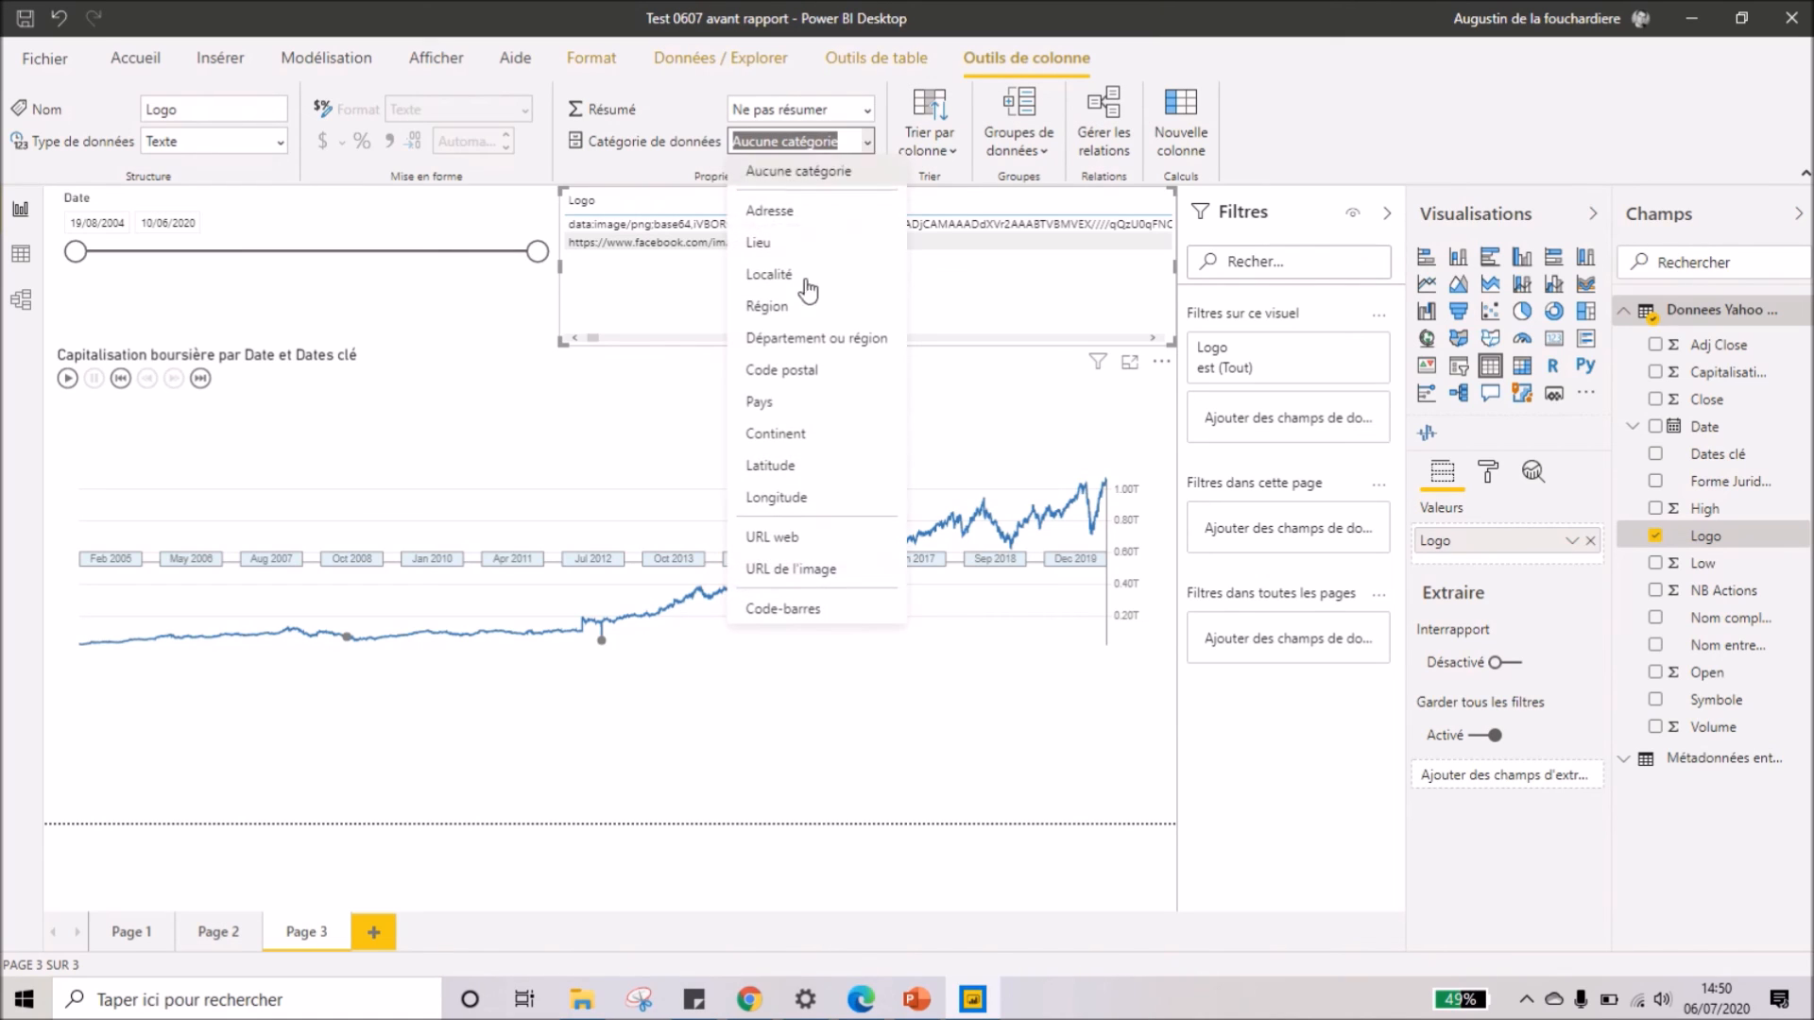
left_click(826, 568)
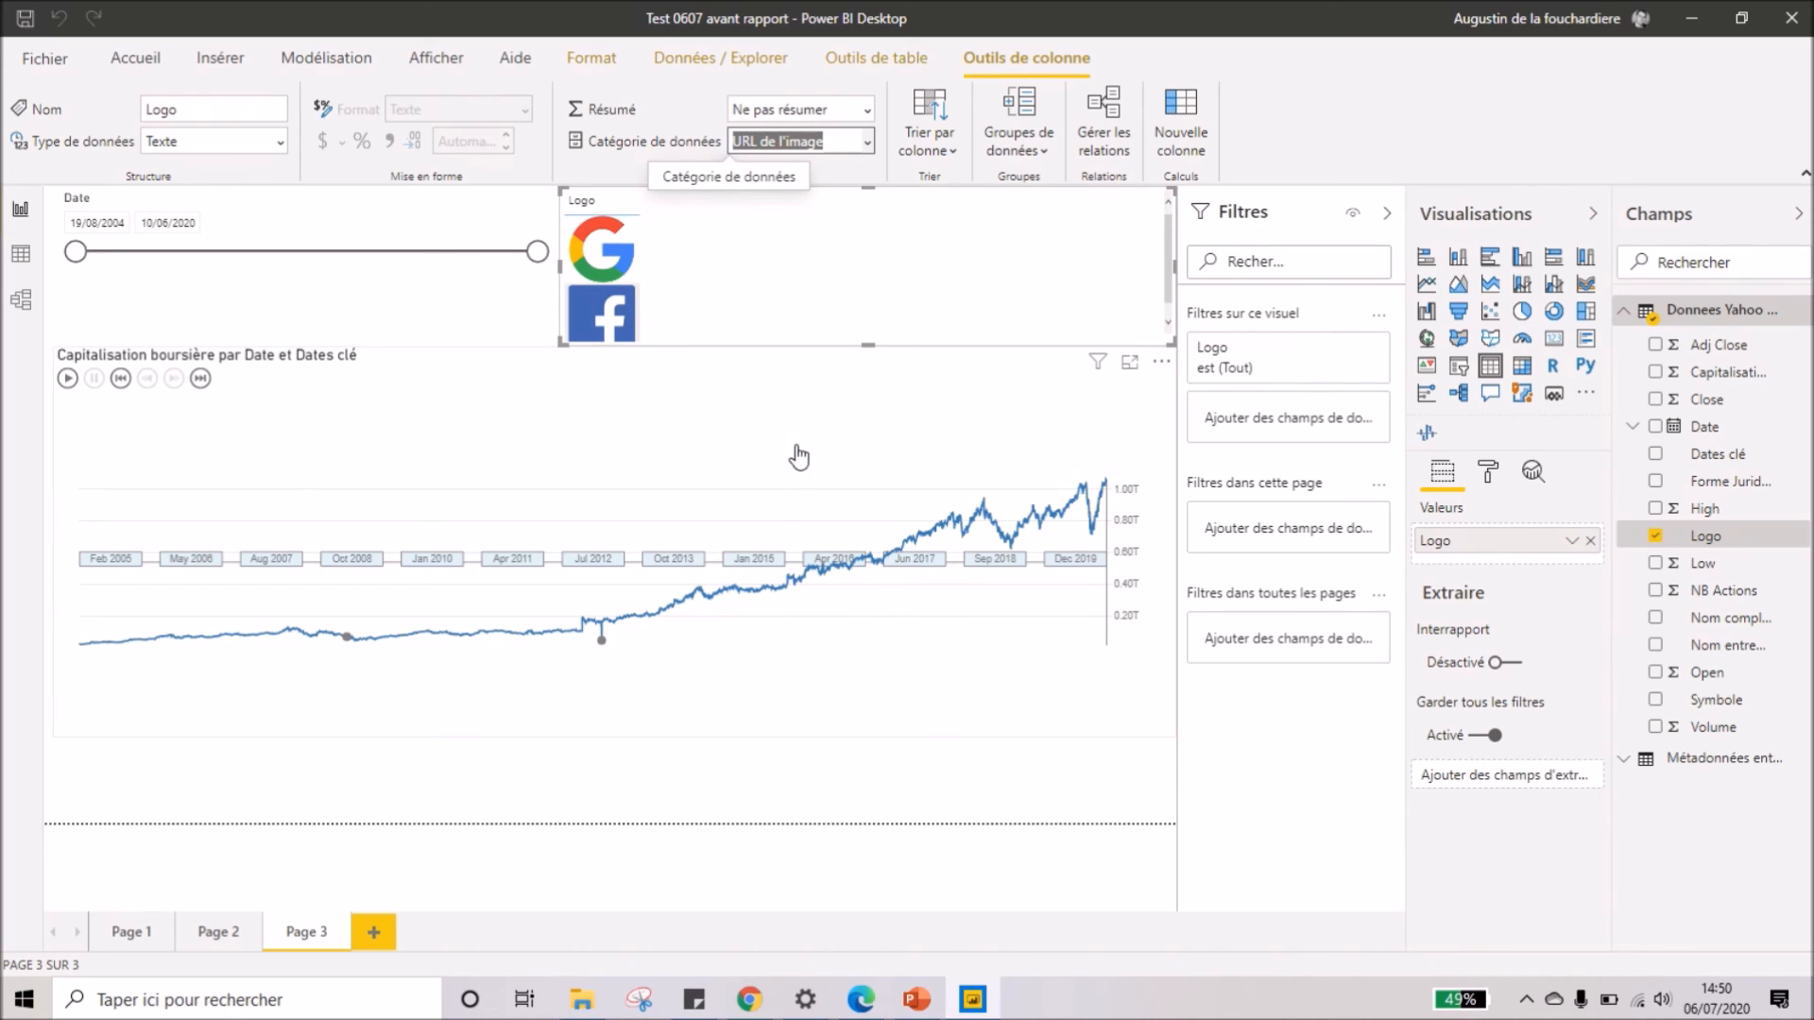
- Move the Pulse Chart lower on the page and heighten the Logo table above it so both logos fit
mouse_move(871, 346)
left_mouse_down()
mouse_move(863, 371)
mouse_move(856, 331)
mouse_move(879, 365)
left_mouse_up()
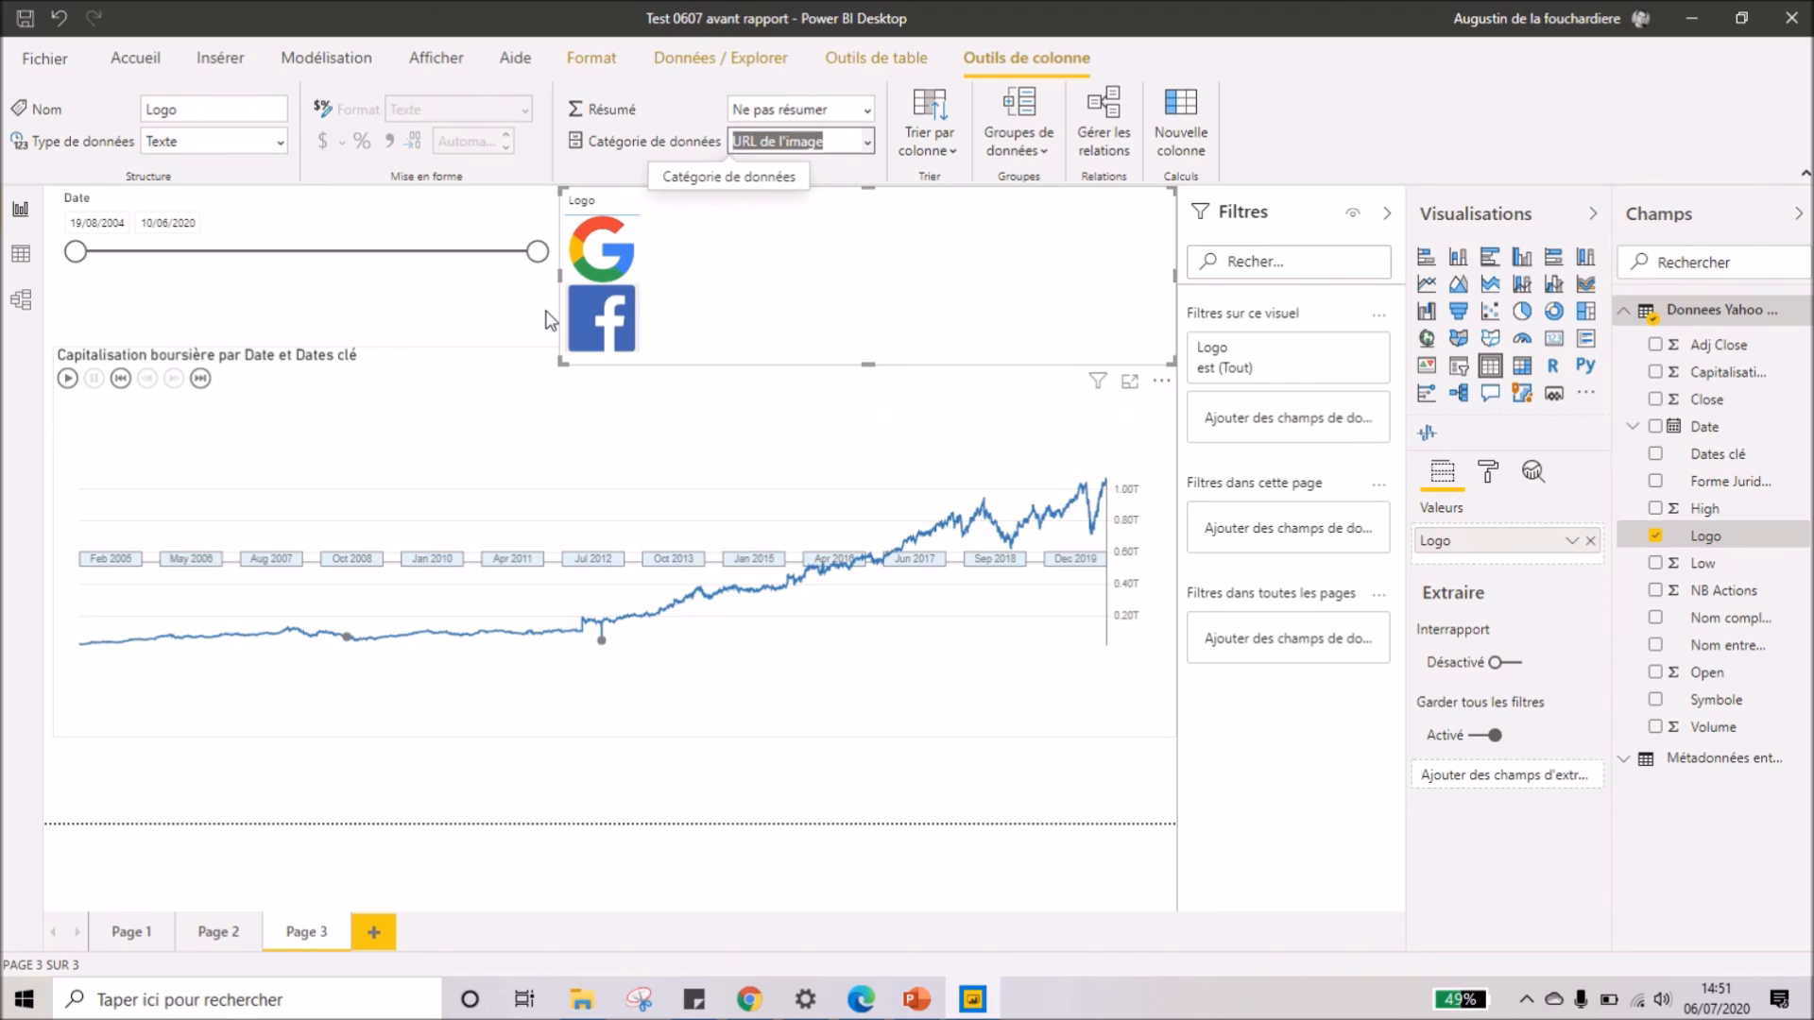
left_click_drag(862, 364, 858, 305)
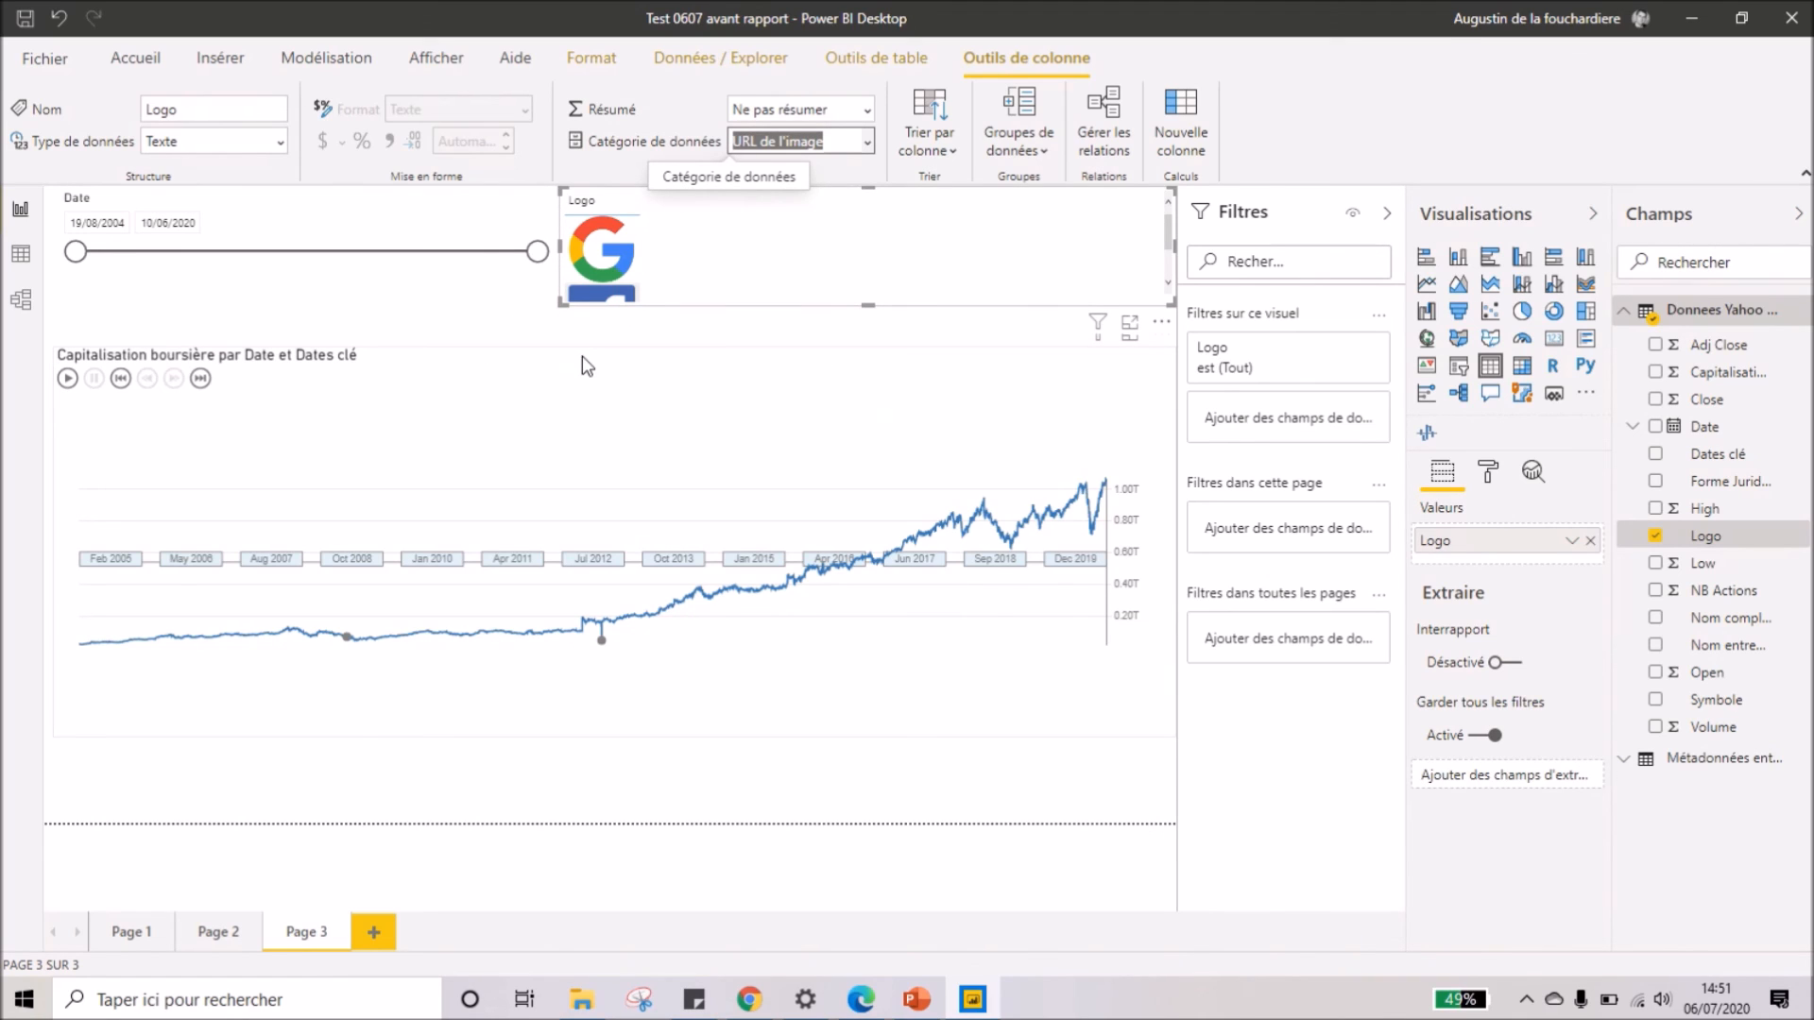
left_click_drag(1008, 441, 1009, 504)
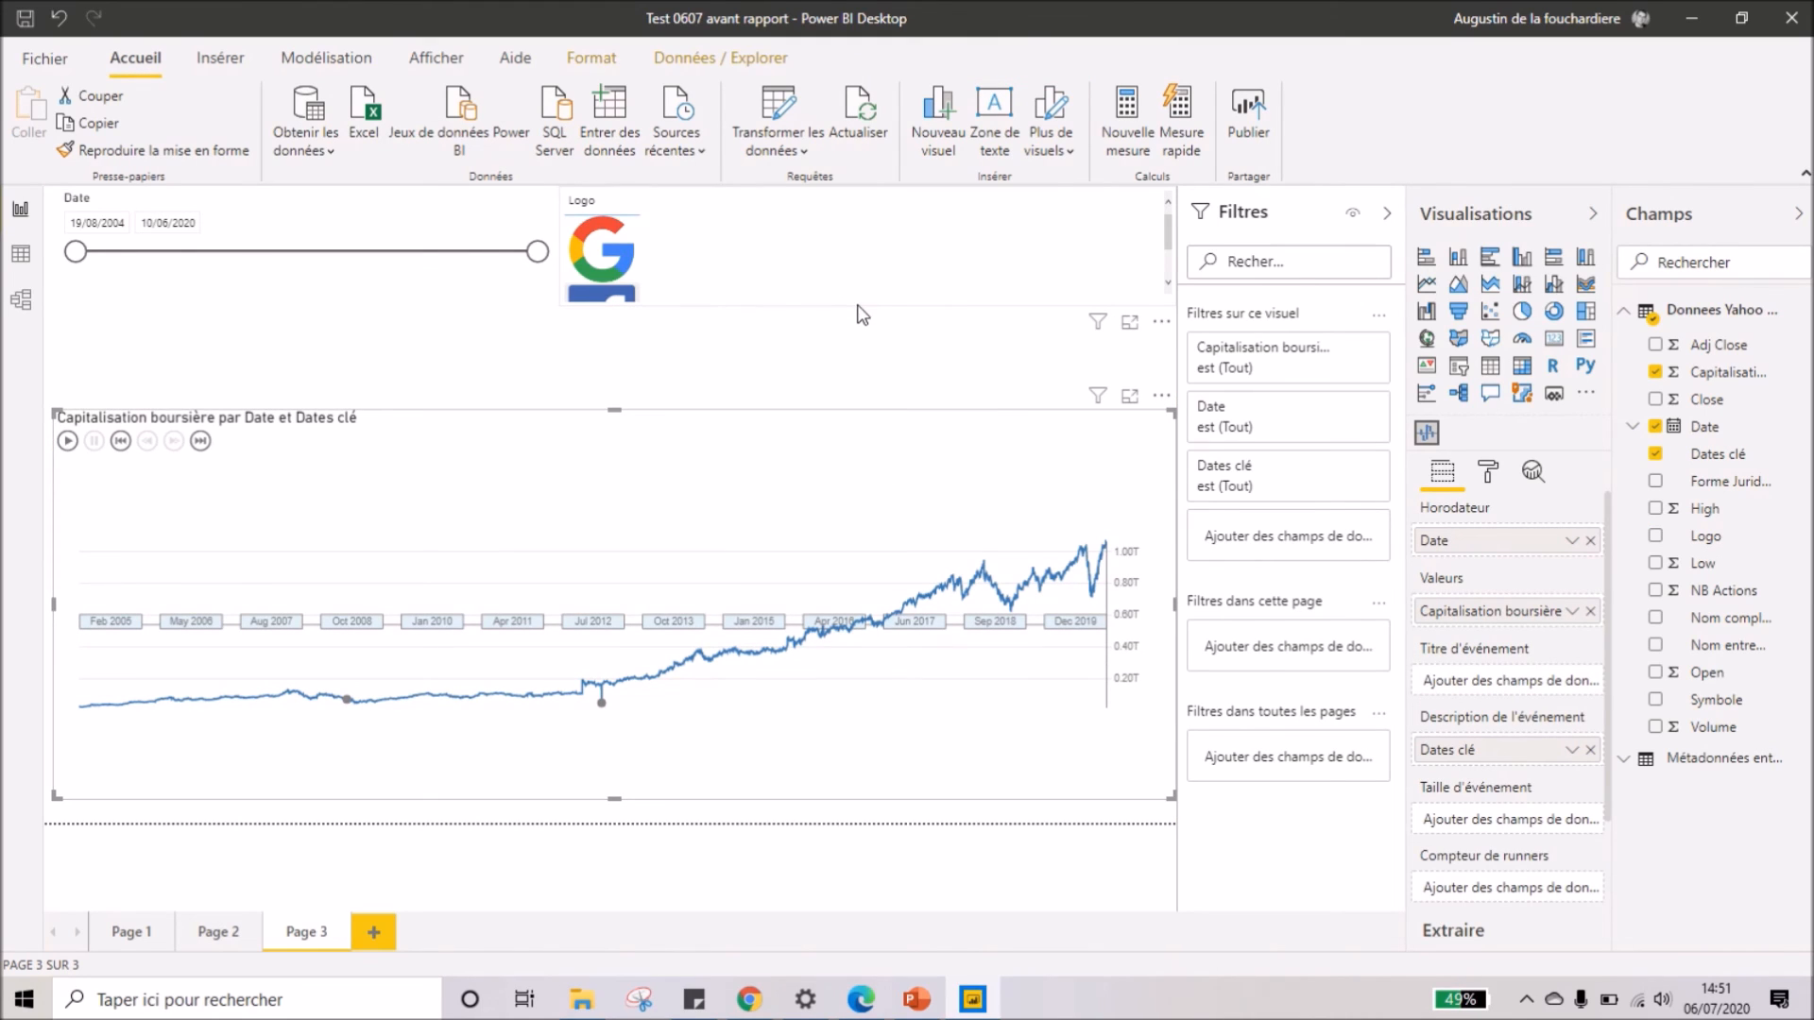
left_click(852, 300)
left_click_drag(877, 328, 889, 367)
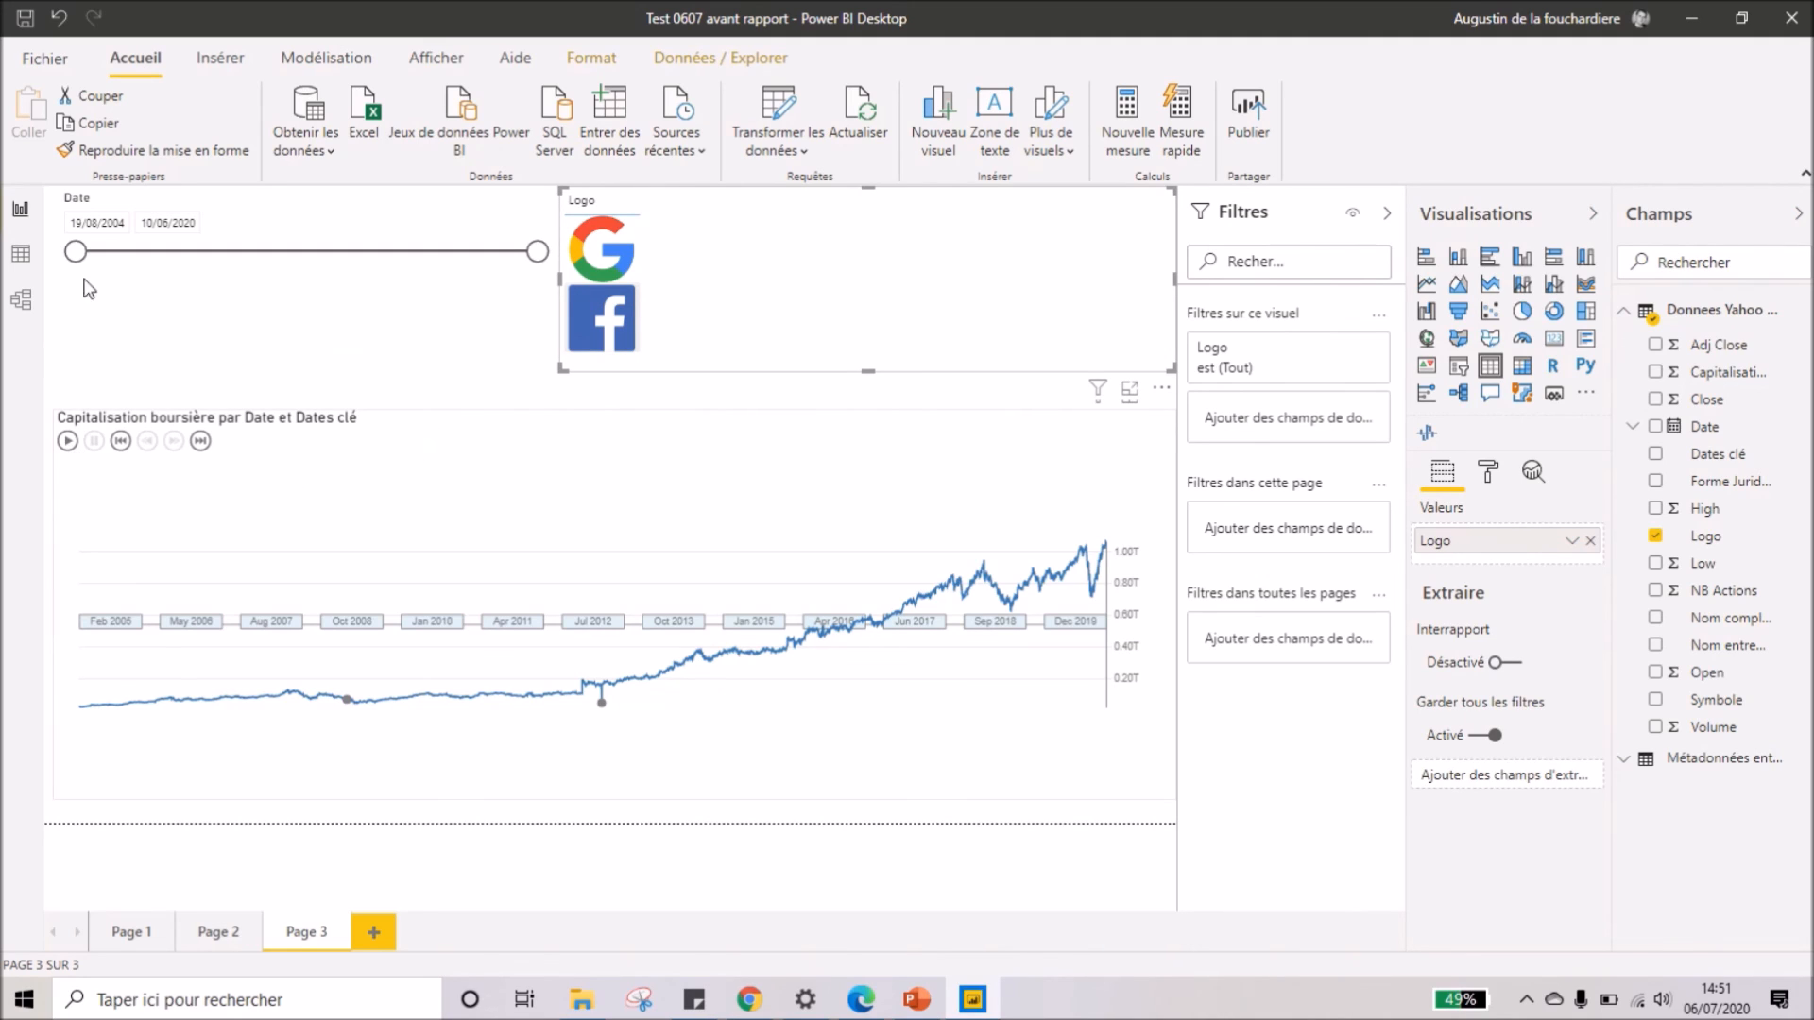
- Set the Date slicer's end to 29/07/2018 and play the Pulse Chart through its first two key events, pausing at the second
left_click_drag(537, 262, 485, 252)
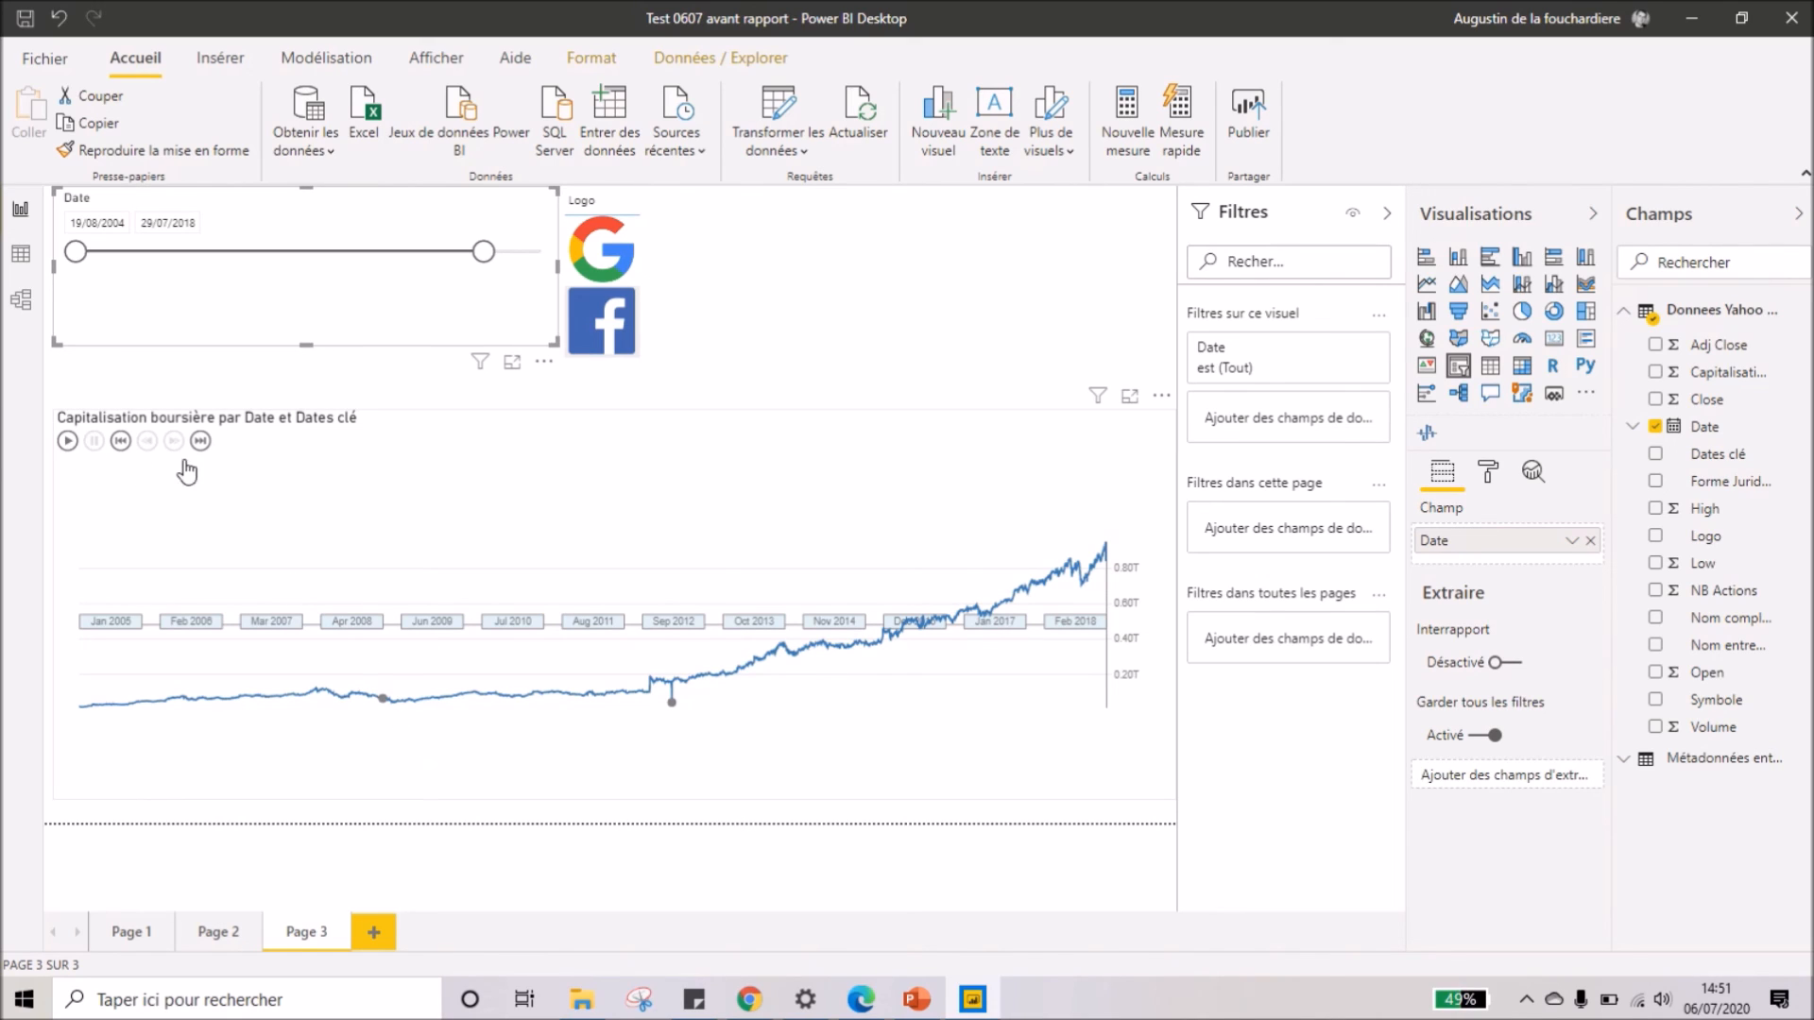
left_click(66, 444)
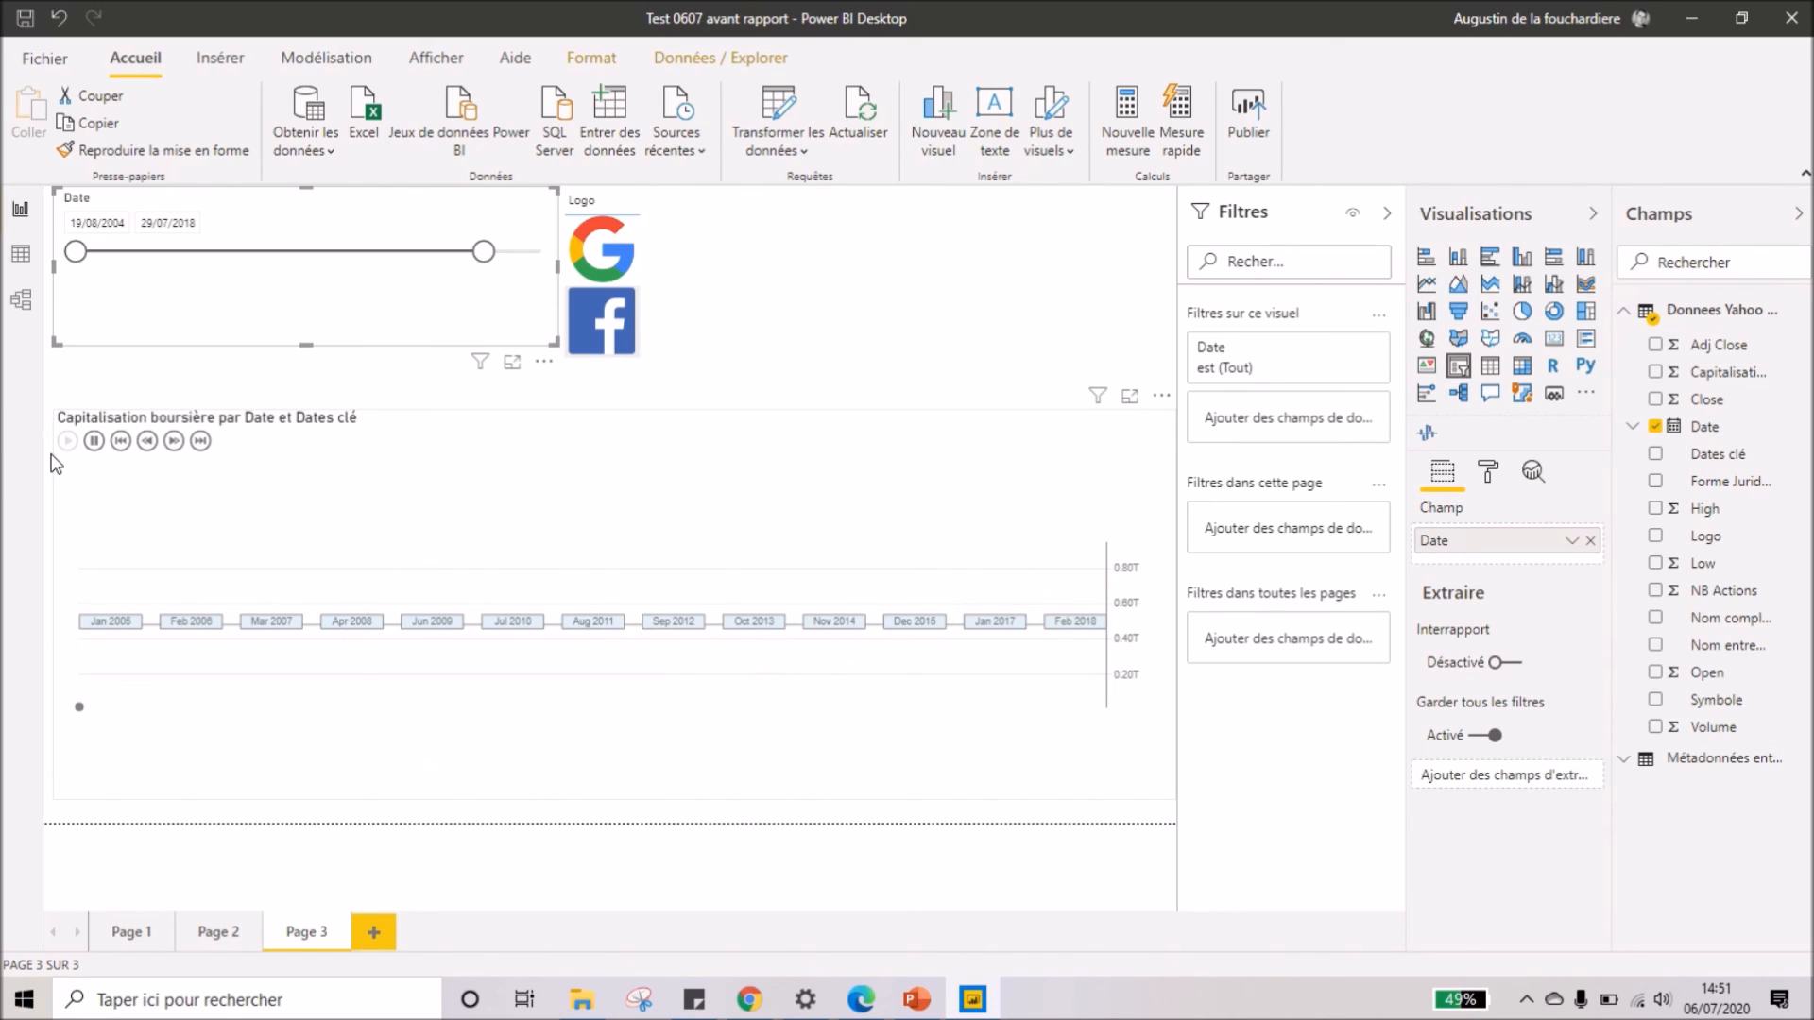
left_click(174, 444)
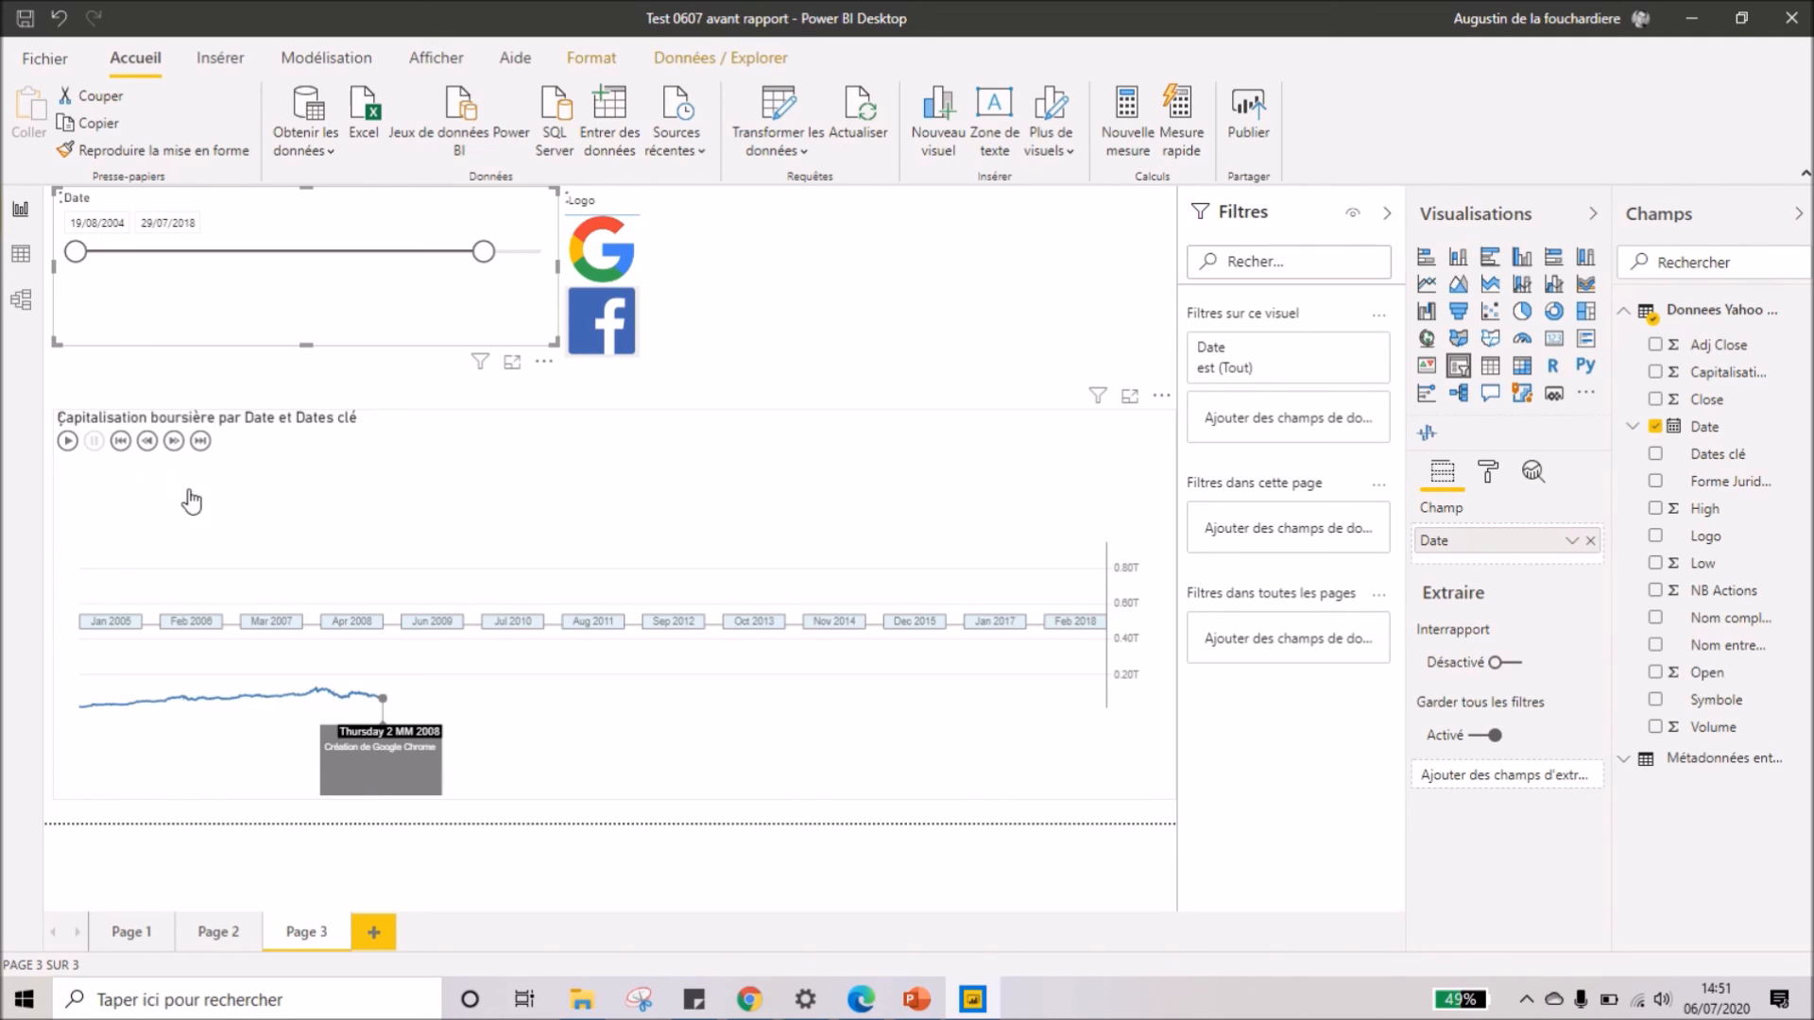
left_click(174, 442)
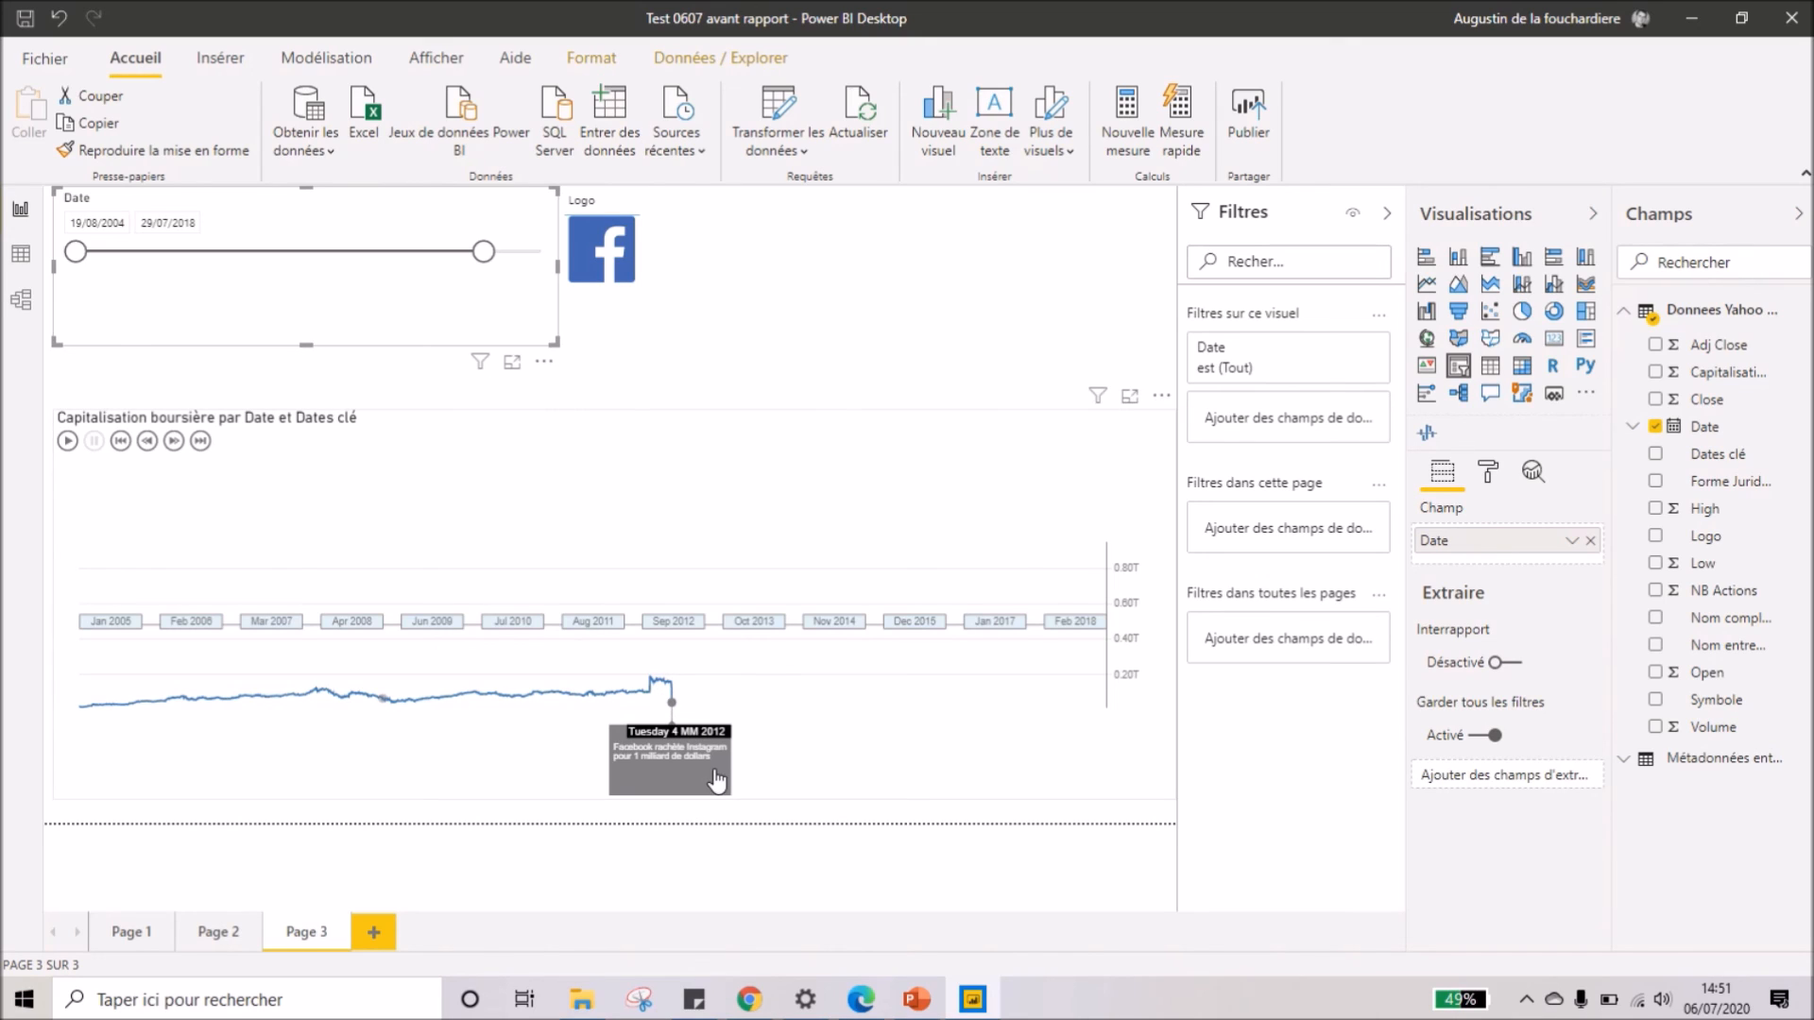
left_click(66, 440)
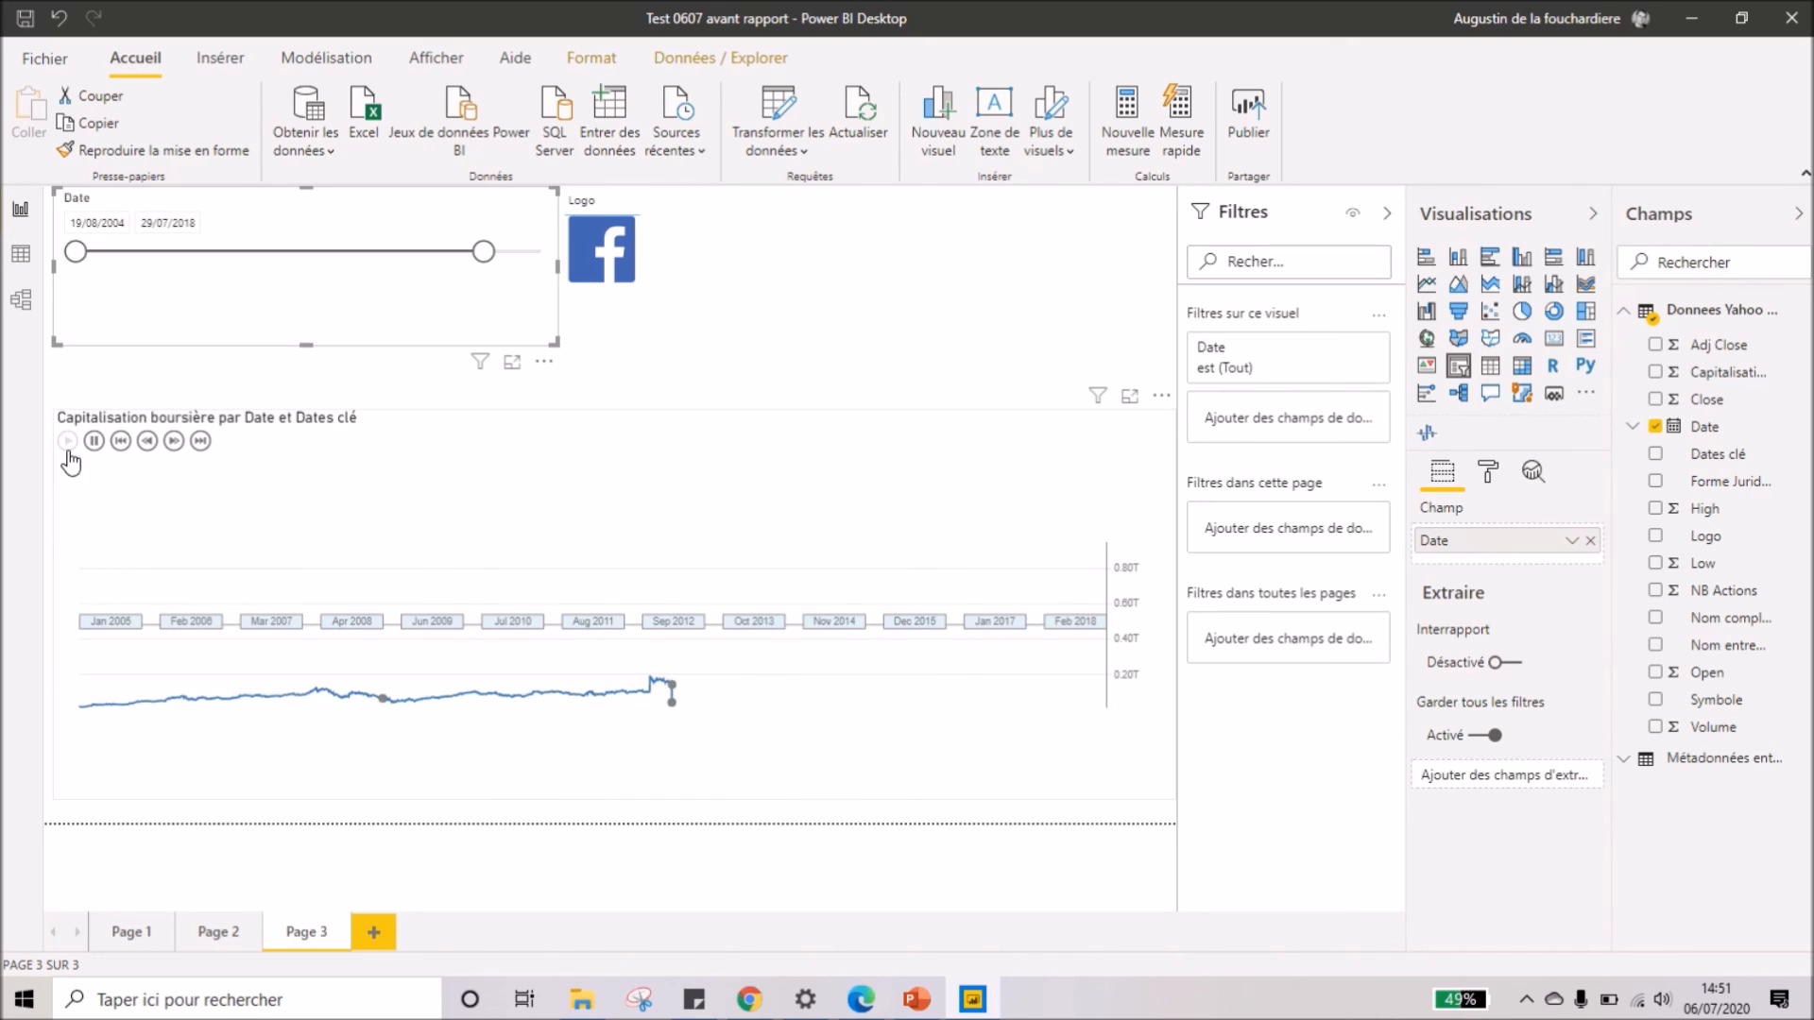
left_click(93, 441)
- Start publishing the report
left_click(1250, 127)
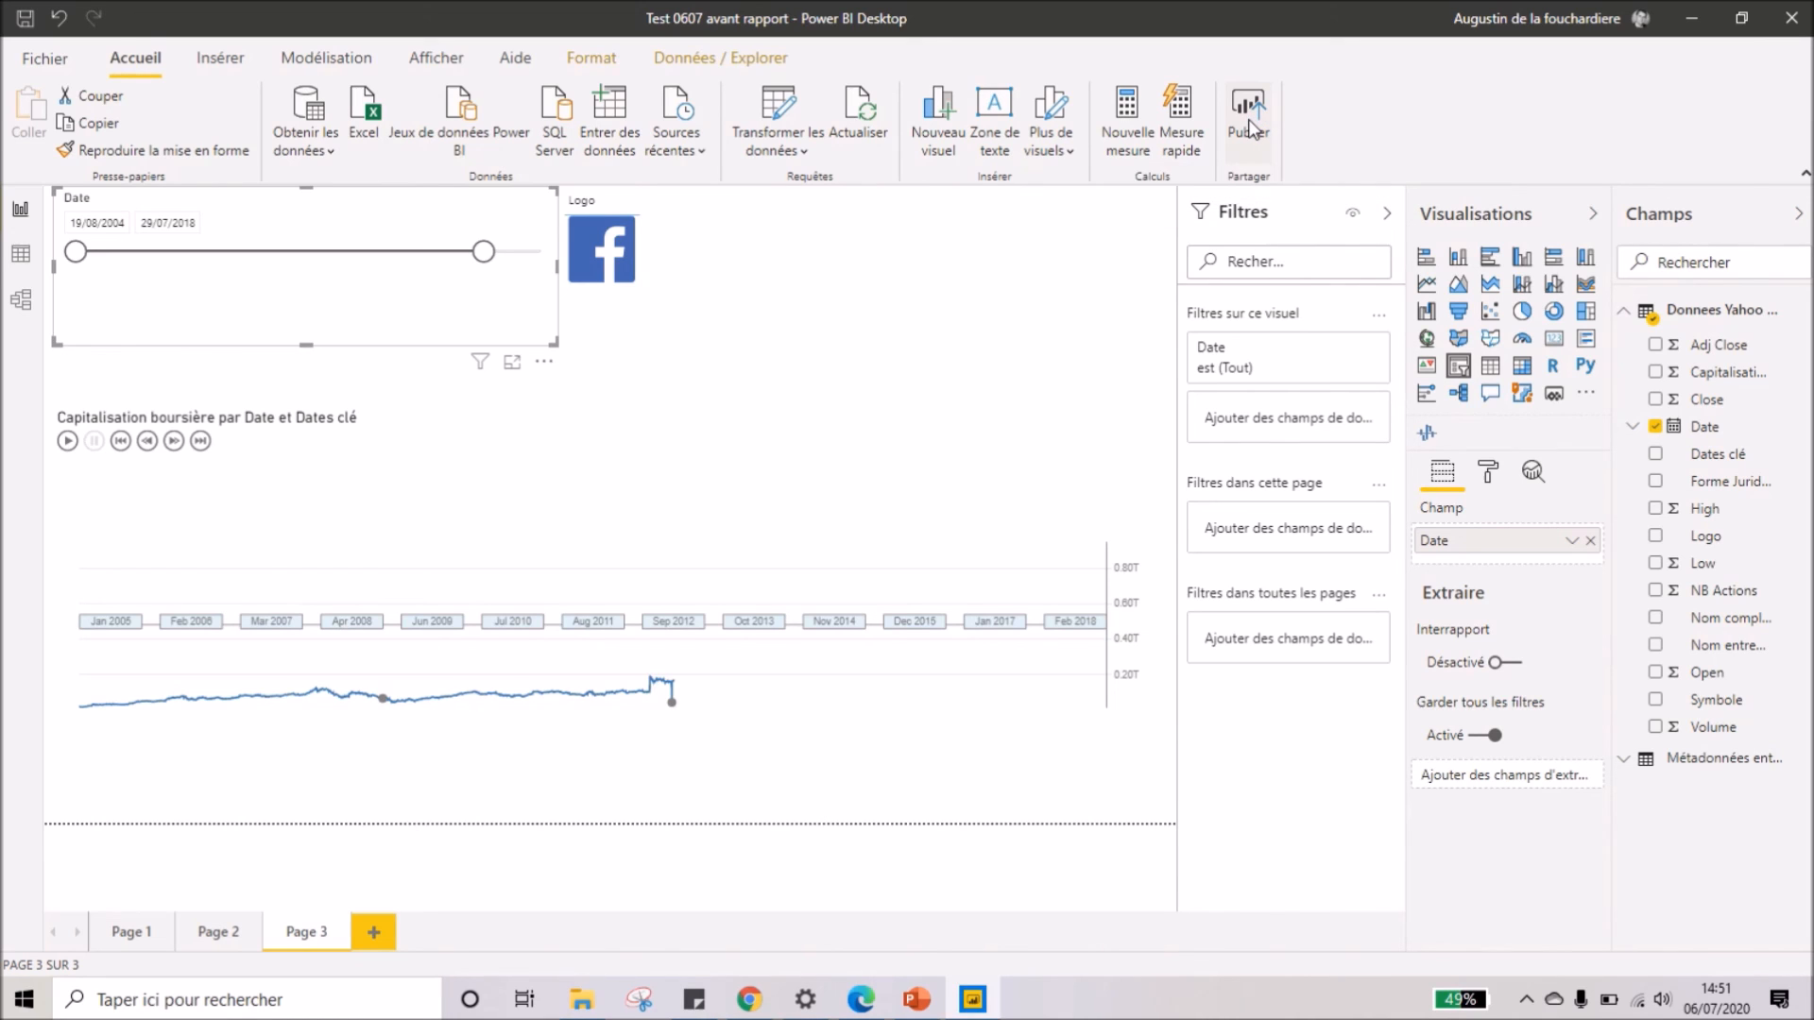